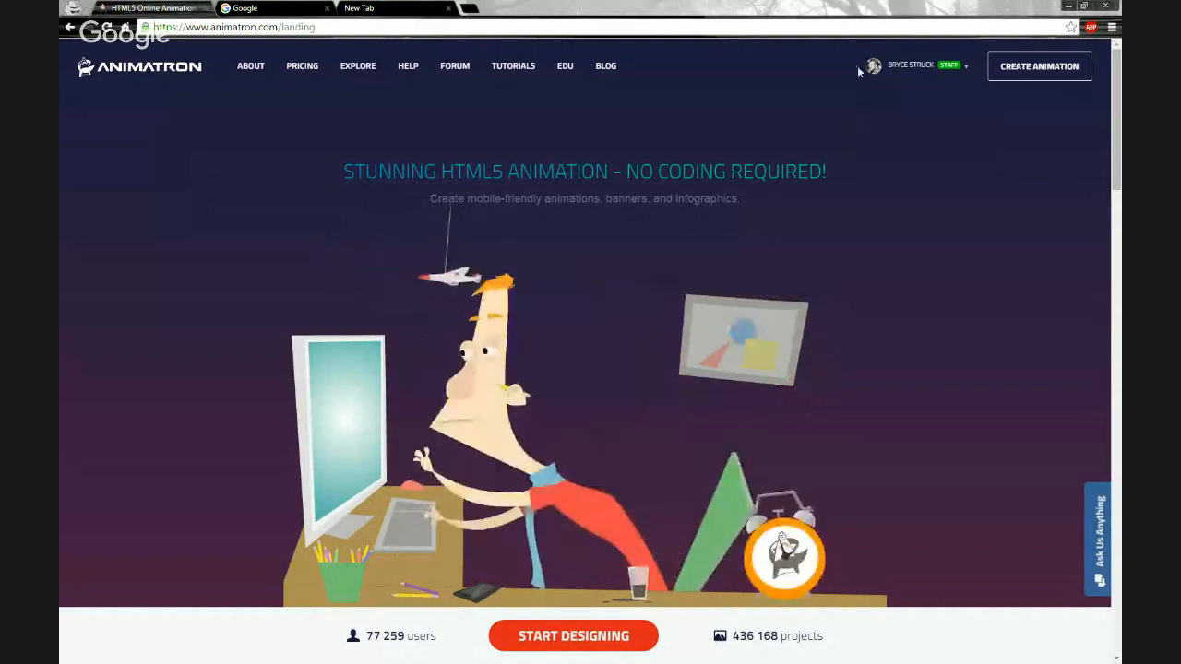
# Create a new animation and place the Halloween background from the market backgrounds onto the stage.
pyautogui.click(1016, 74)
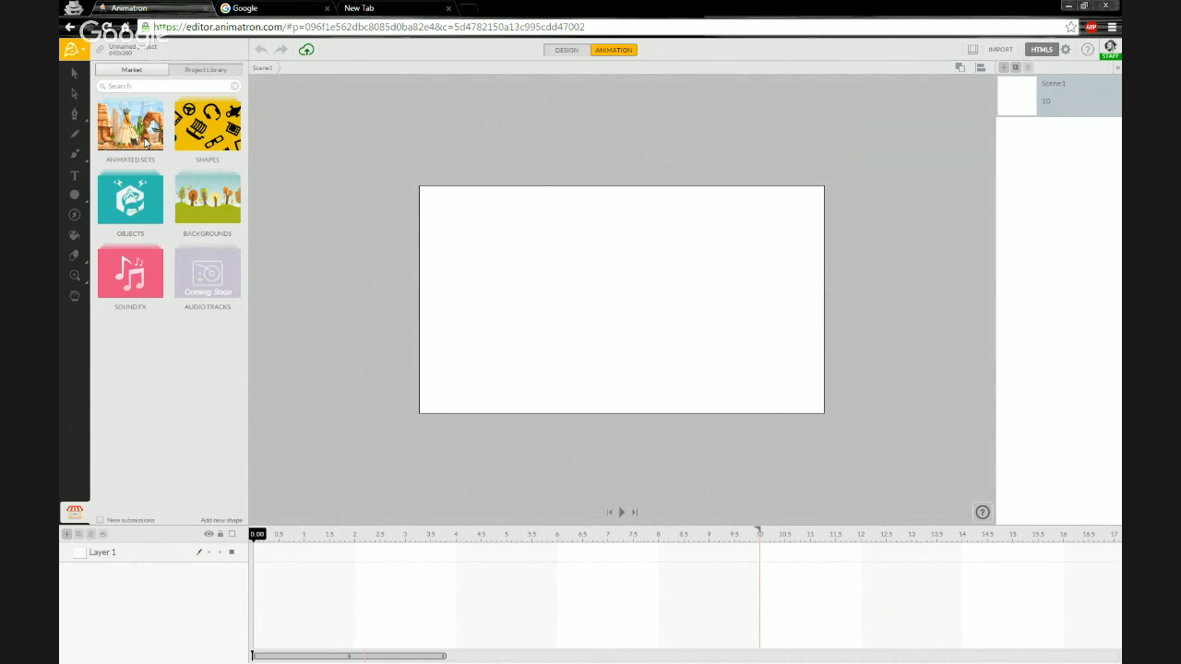
pyautogui.click(210, 207)
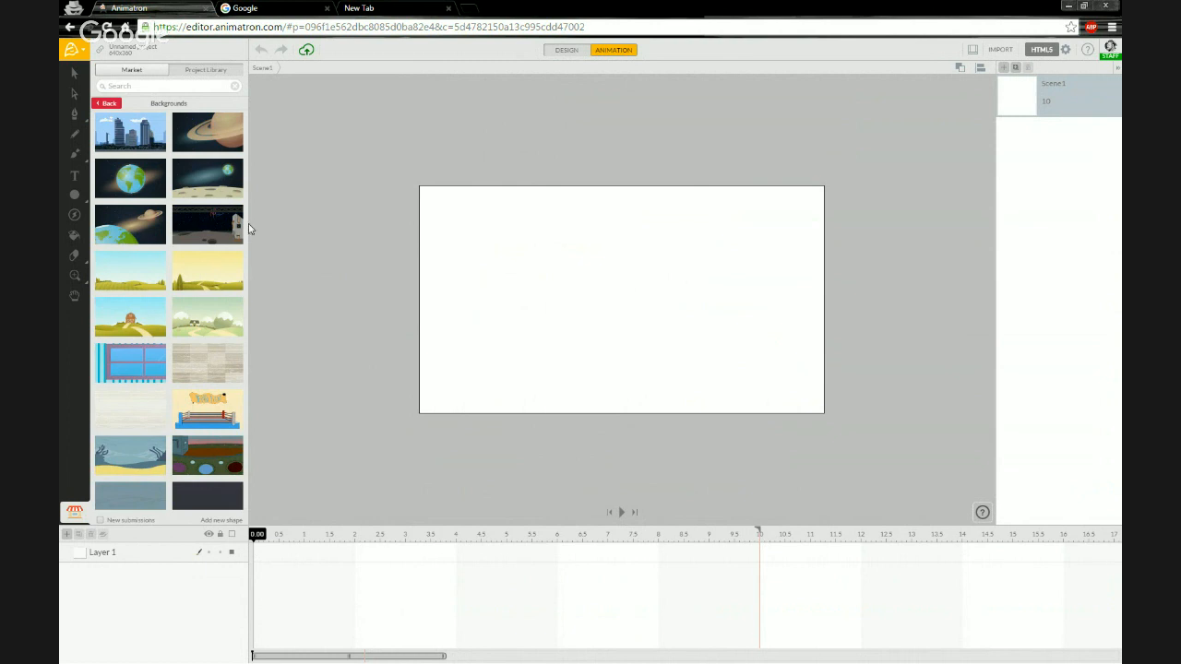
pyautogui.scroll(-2, 187, 276)
pyautogui.scroll(-2, 188, 282)
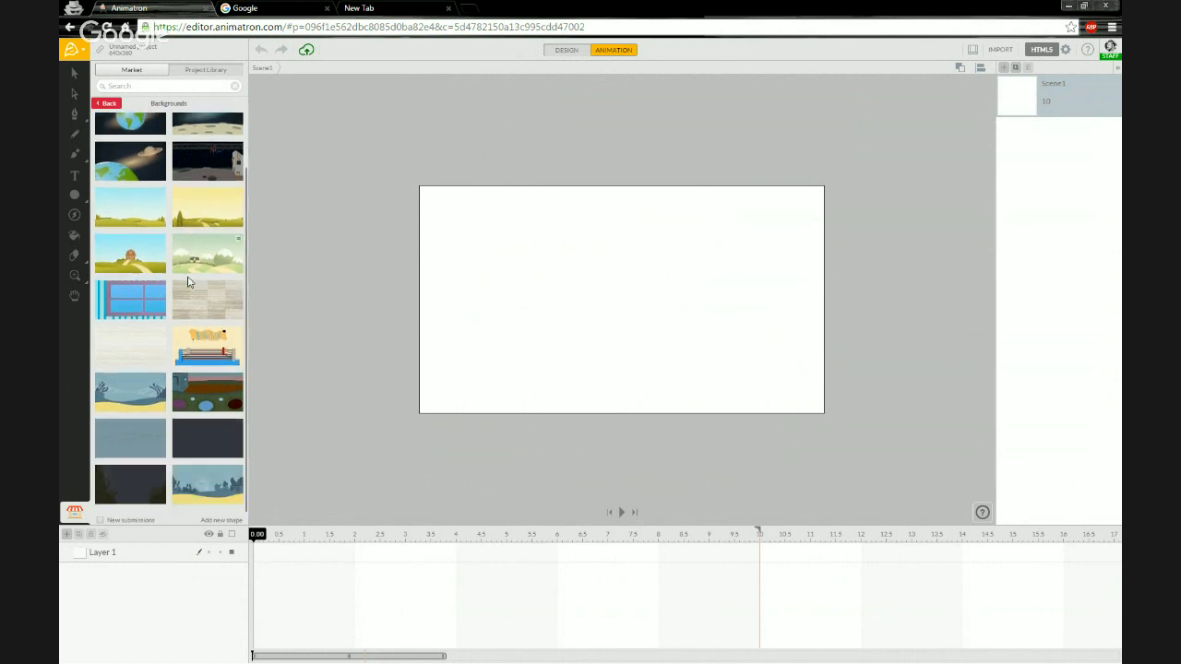
pyautogui.scroll(-4, 189, 280)
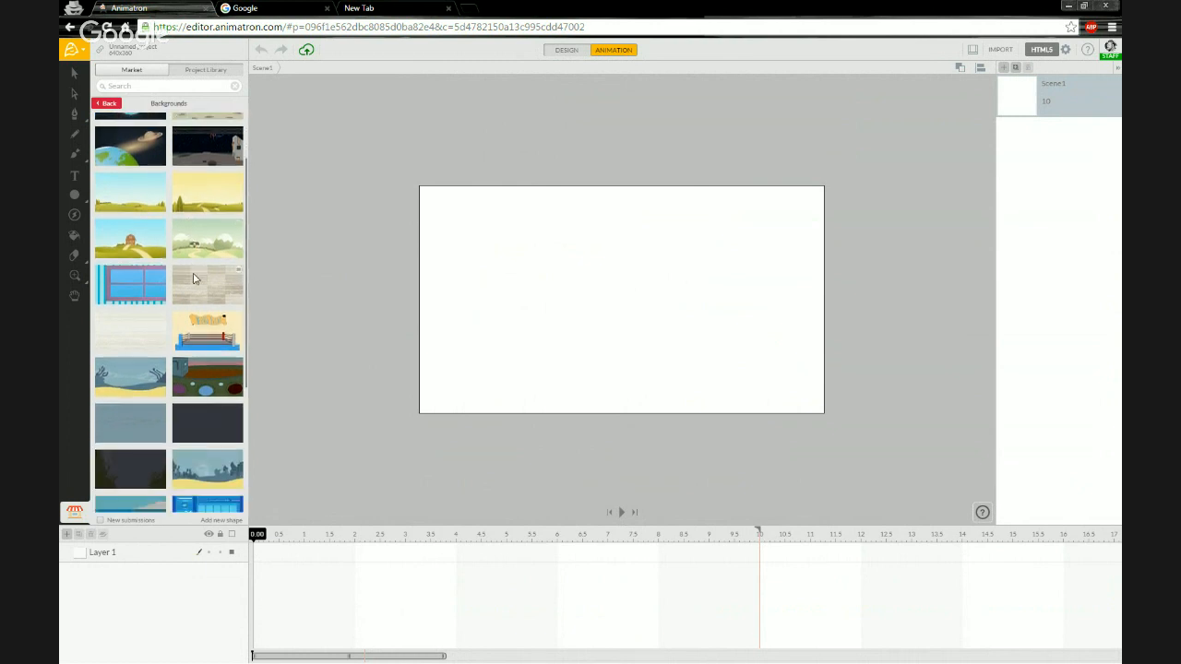
pyautogui.scroll(-8, 197, 279)
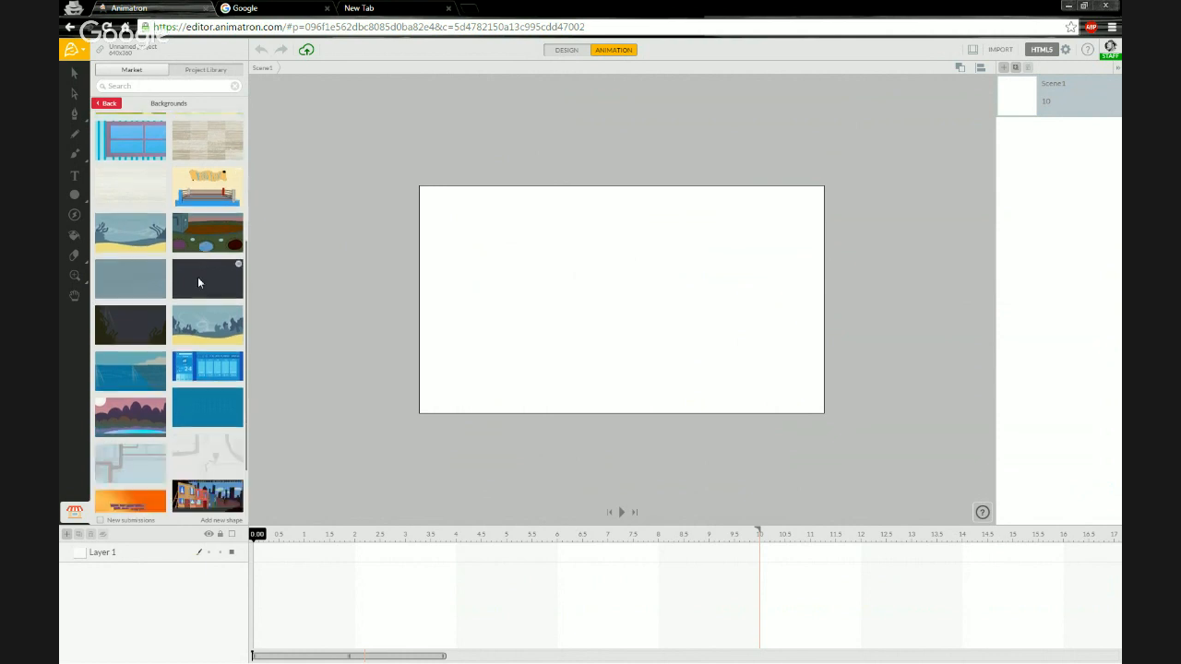
pyautogui.scroll(-8, 198, 281)
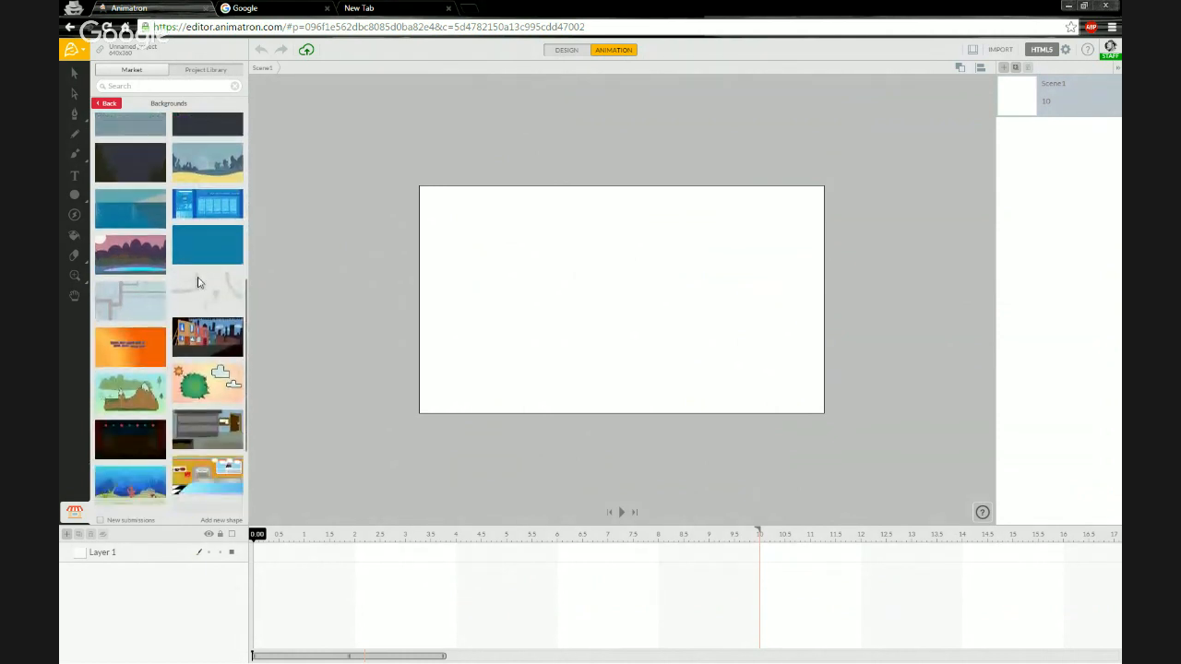
pyautogui.scroll(-9, 197, 282)
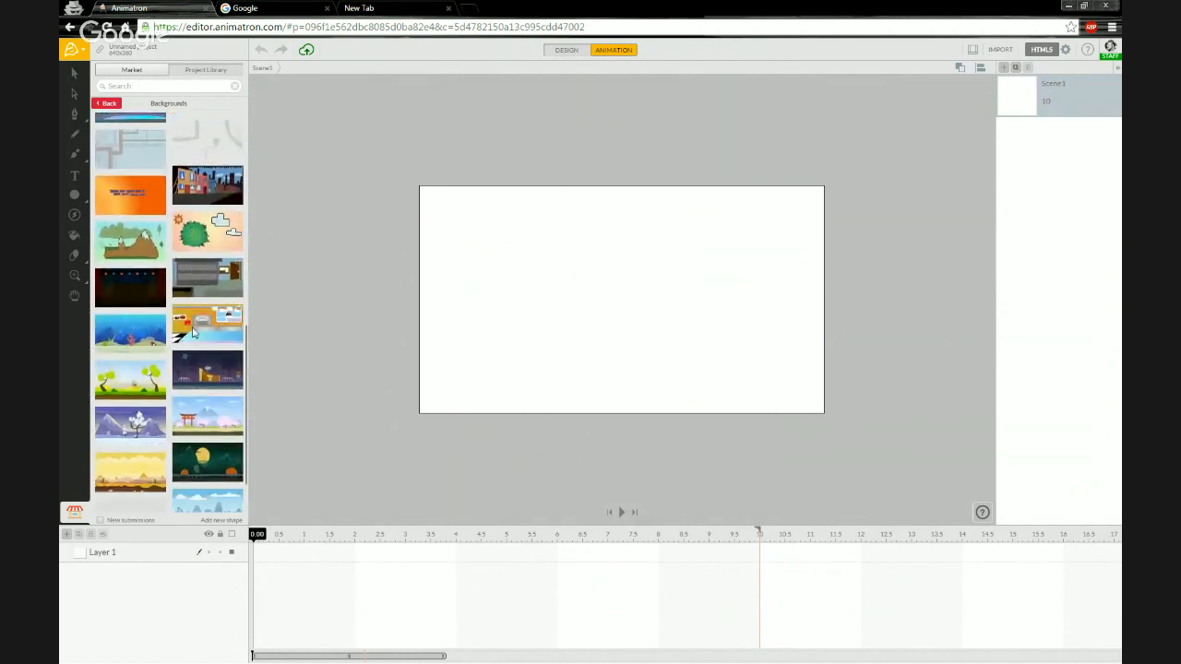
pyautogui.scroll(-1, 195, 314)
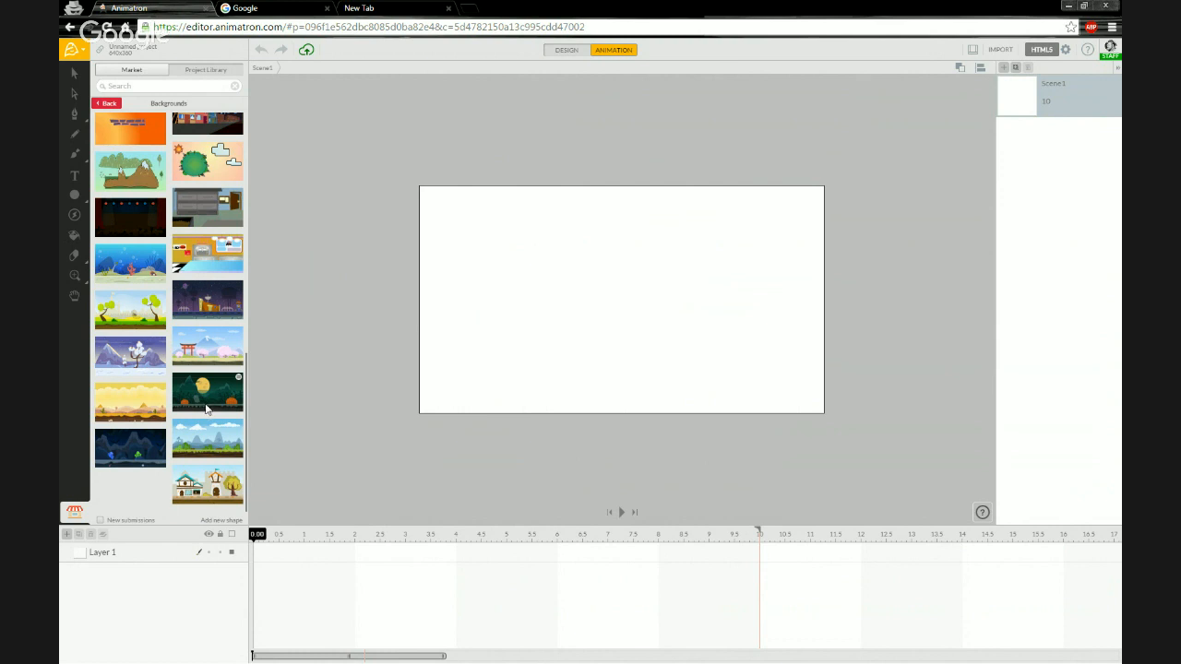
pyautogui.moveTo(202, 400); pyautogui.dragTo(564, 316)
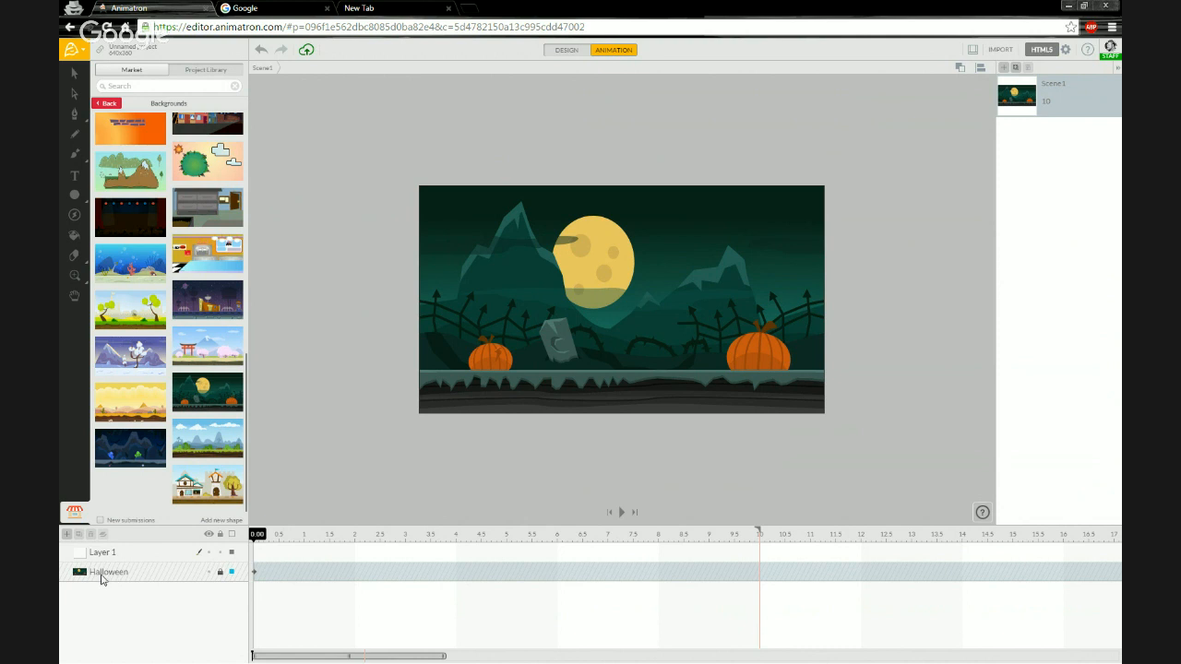
# Select the Halloween background layer and lock it.
pyautogui.click(134, 578)
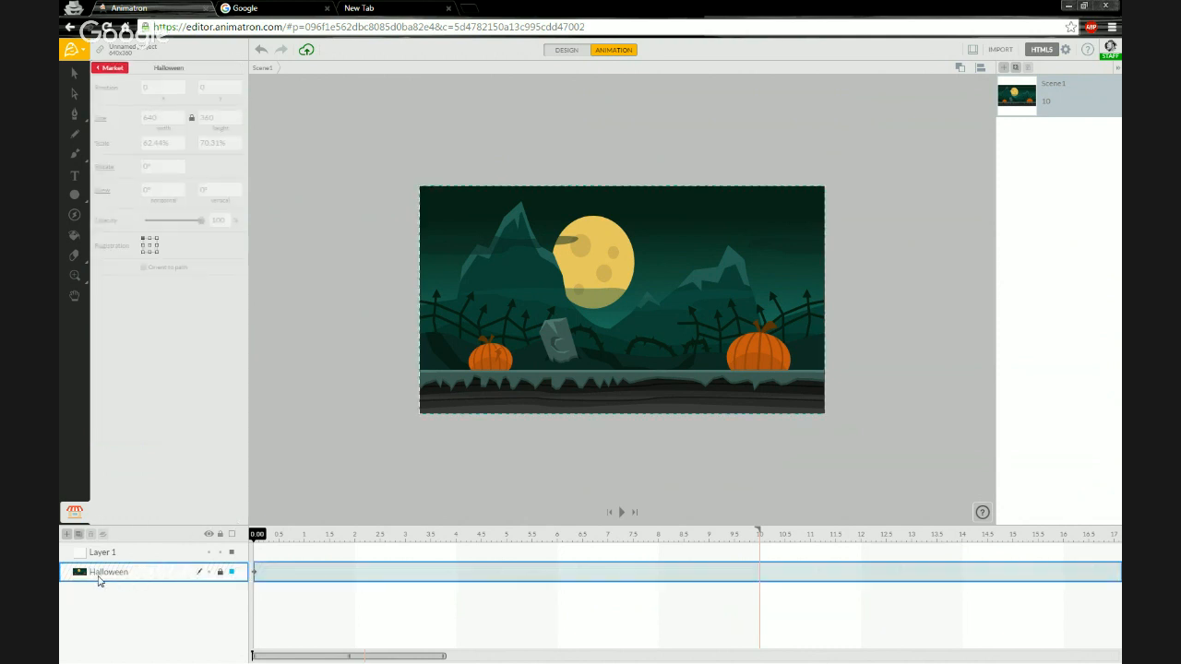
pyautogui.click(219, 572)
# Go to the community Explore page and search its projects for halloween.
pyautogui.click(1113, 48)
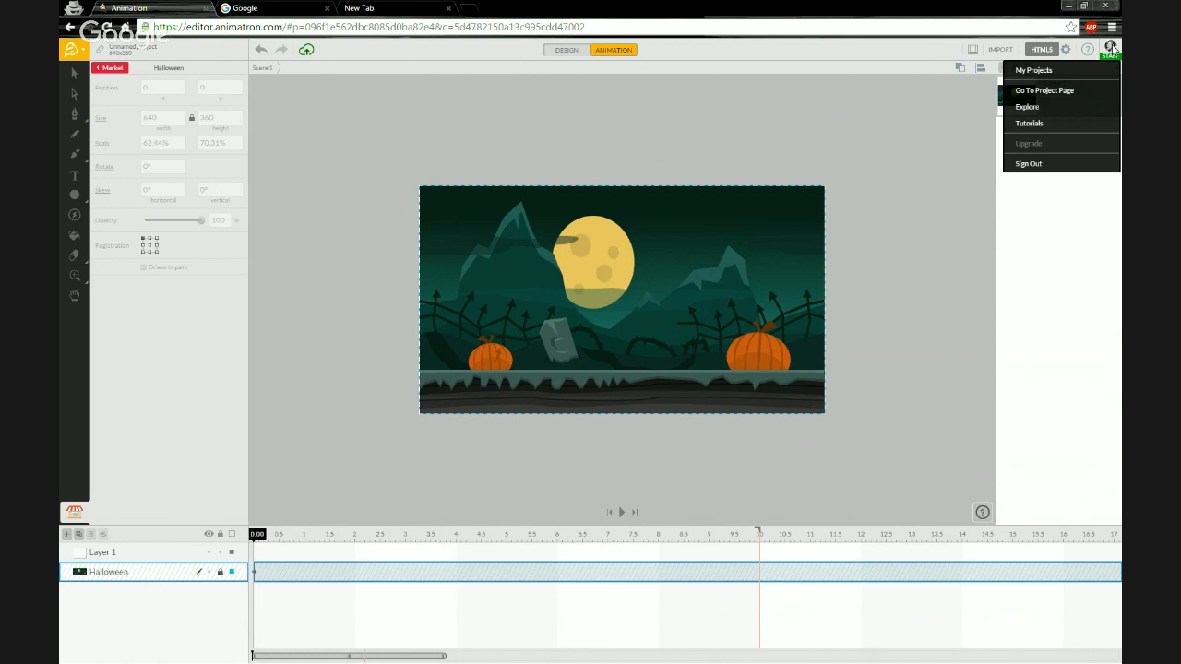
pyautogui.click(1034, 70)
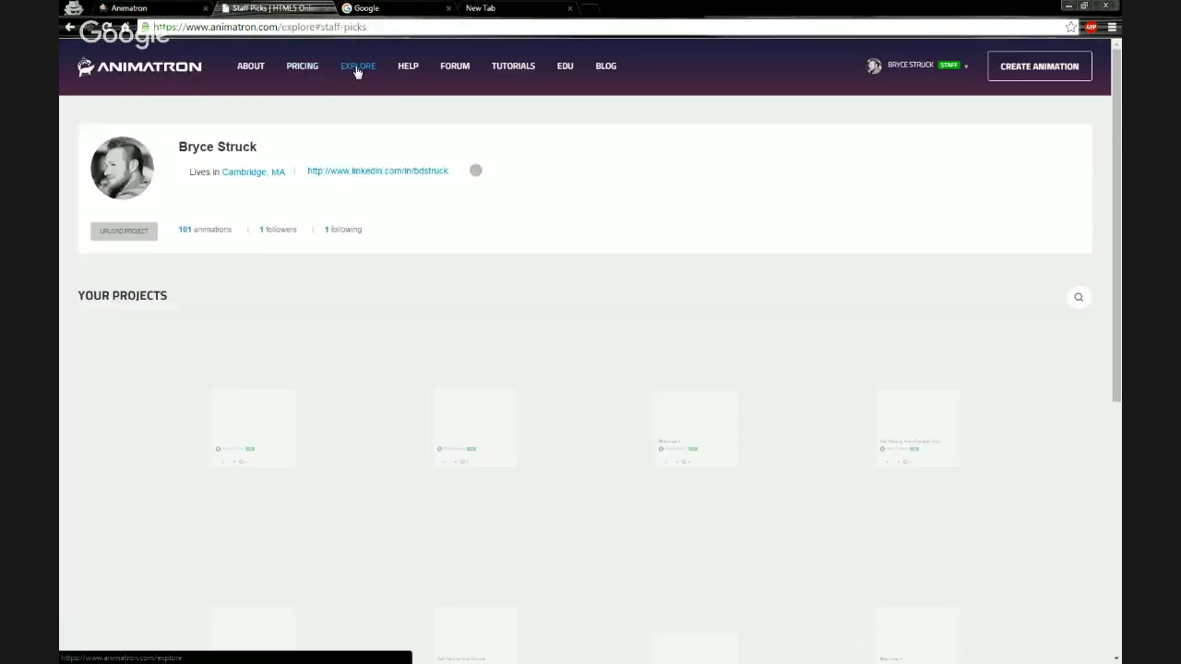
pyautogui.click(362, 79)
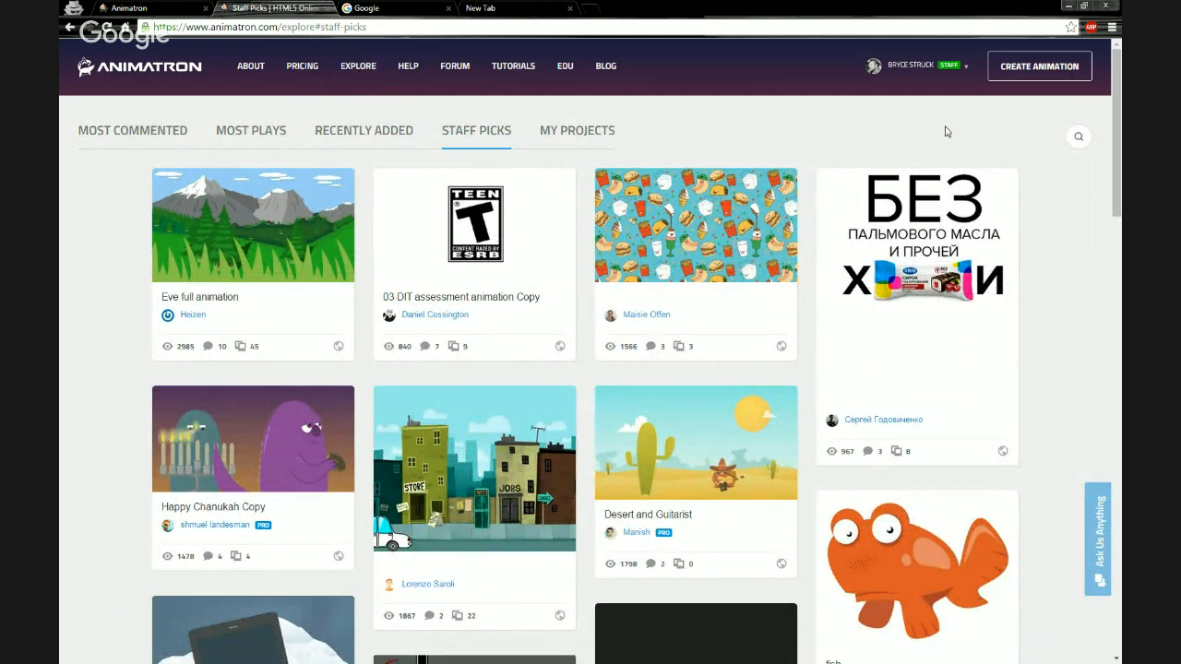
pyautogui.click(1078, 140)
pyautogui.click(1073, 139)
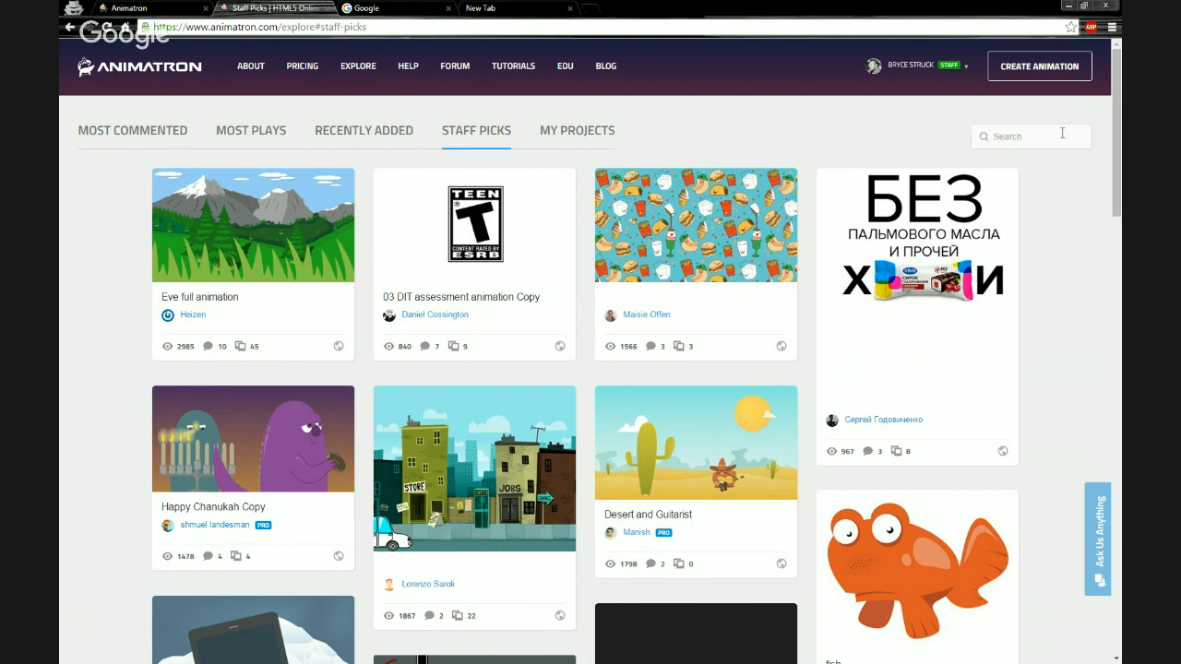
pyautogui.write('halloween')
pyautogui.press('Return')
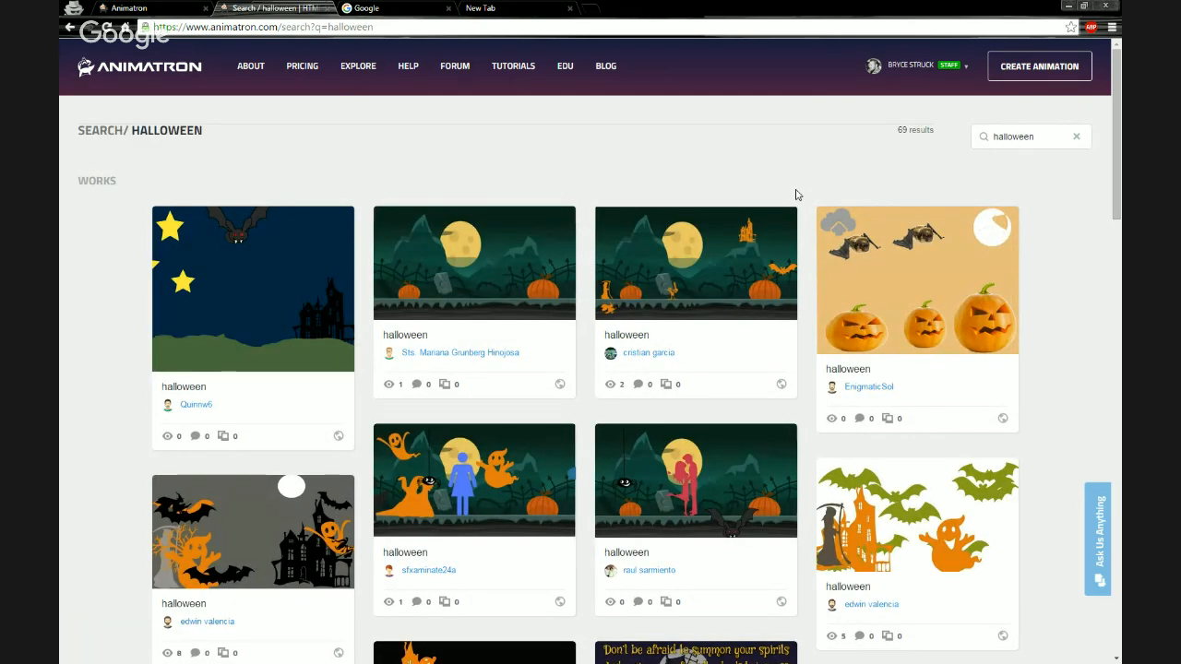
# Browse through the halloween search results.
pyautogui.scroll(-1, 801, 194)
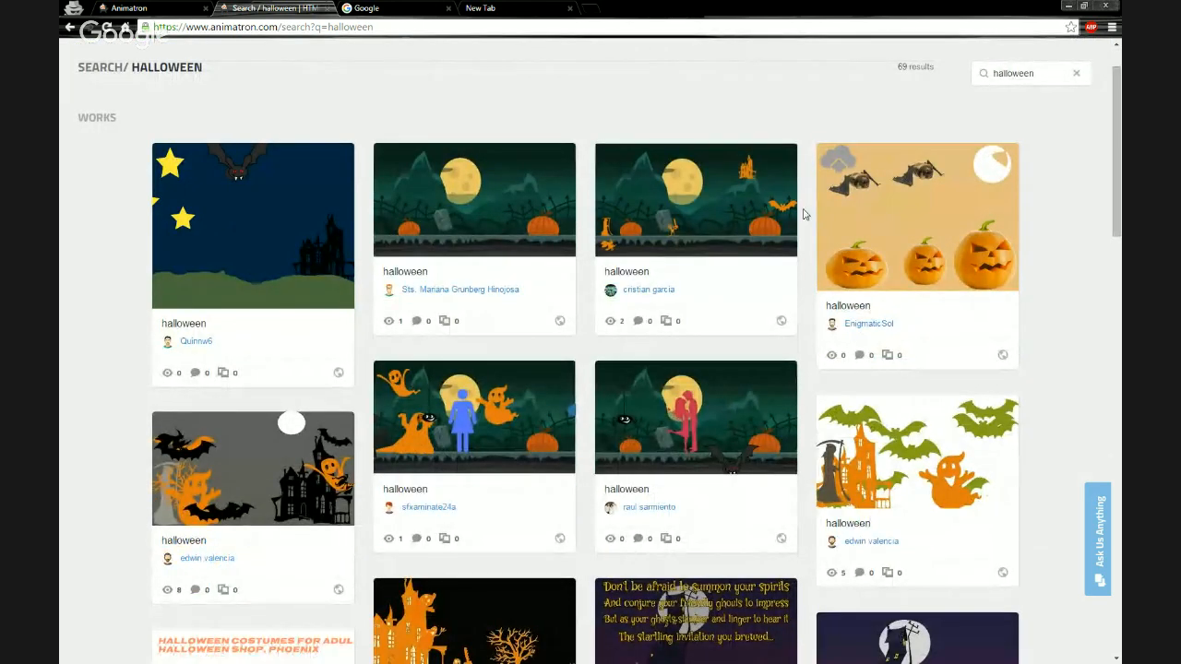
pyautogui.scroll(-1, 803, 210)
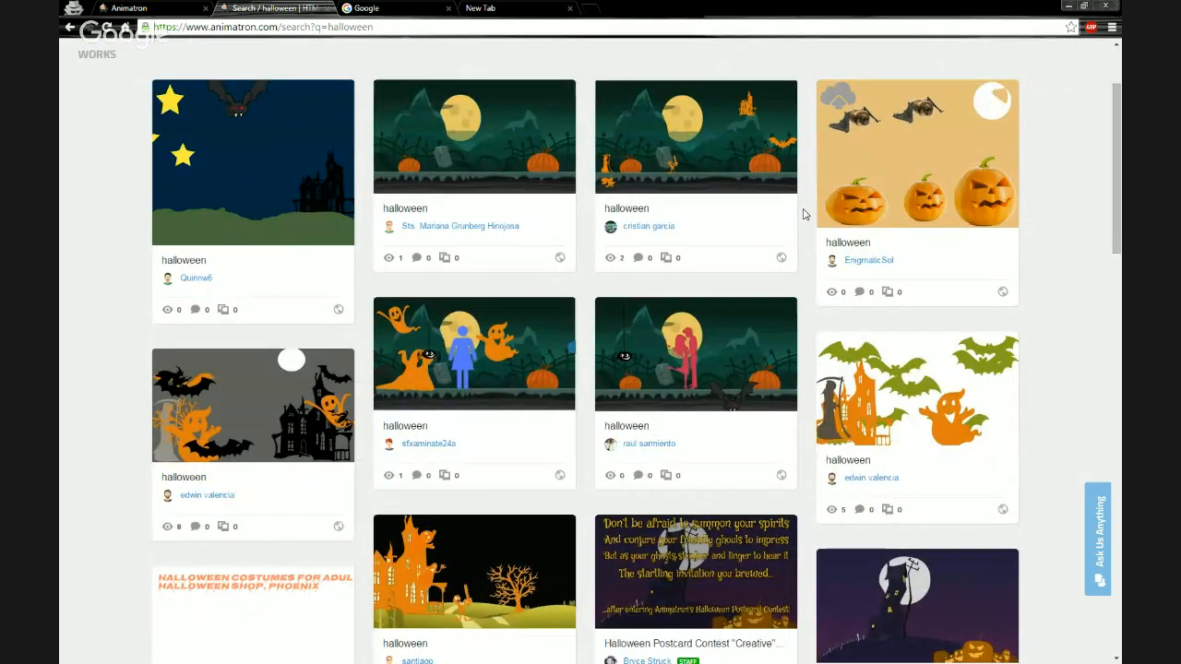
pyautogui.scroll(-1, 803, 214)
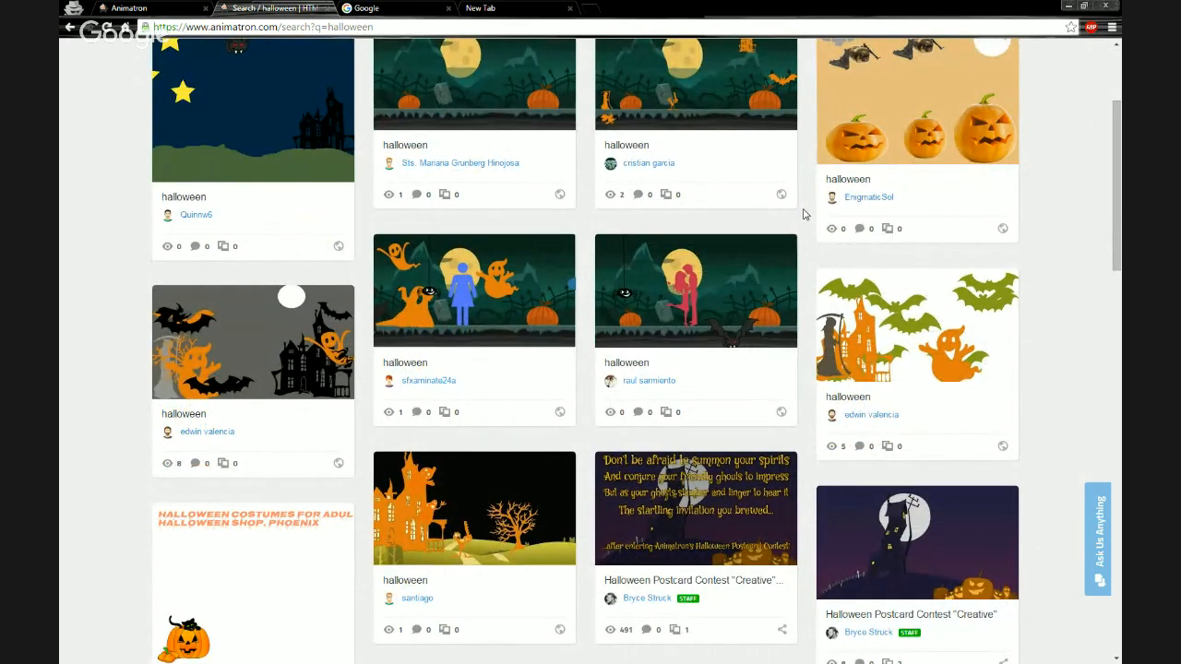
pyautogui.scroll(-3, 803, 214)
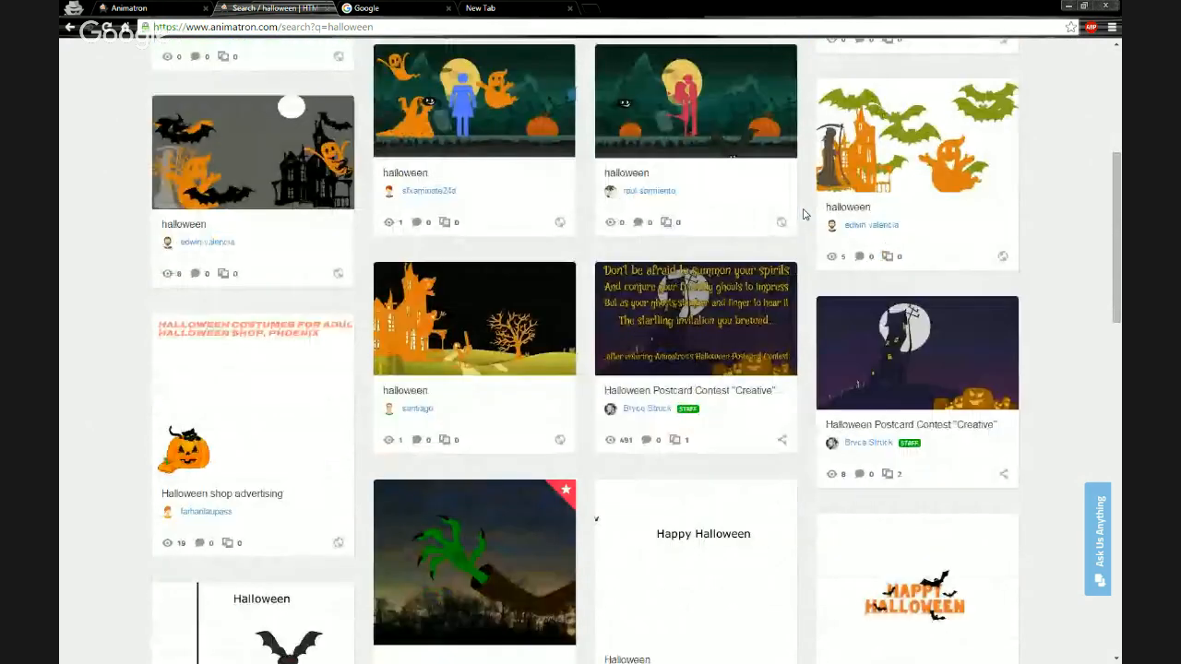
pyautogui.scroll(-1, 802, 214)
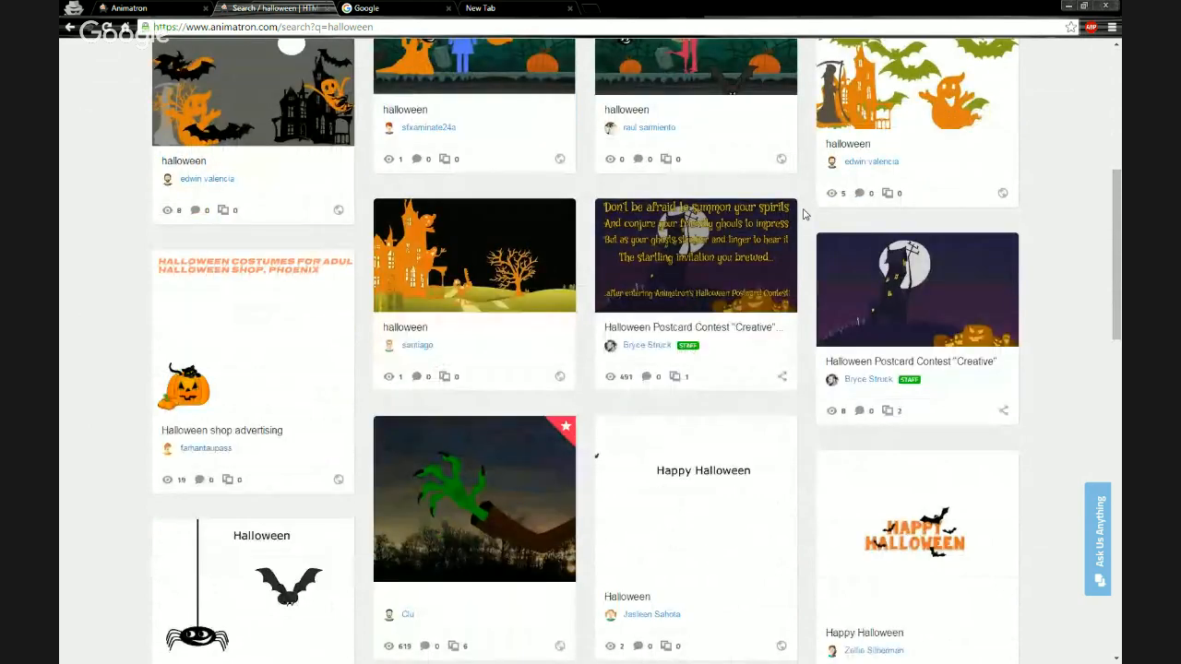
pyautogui.scroll(-3, 802, 214)
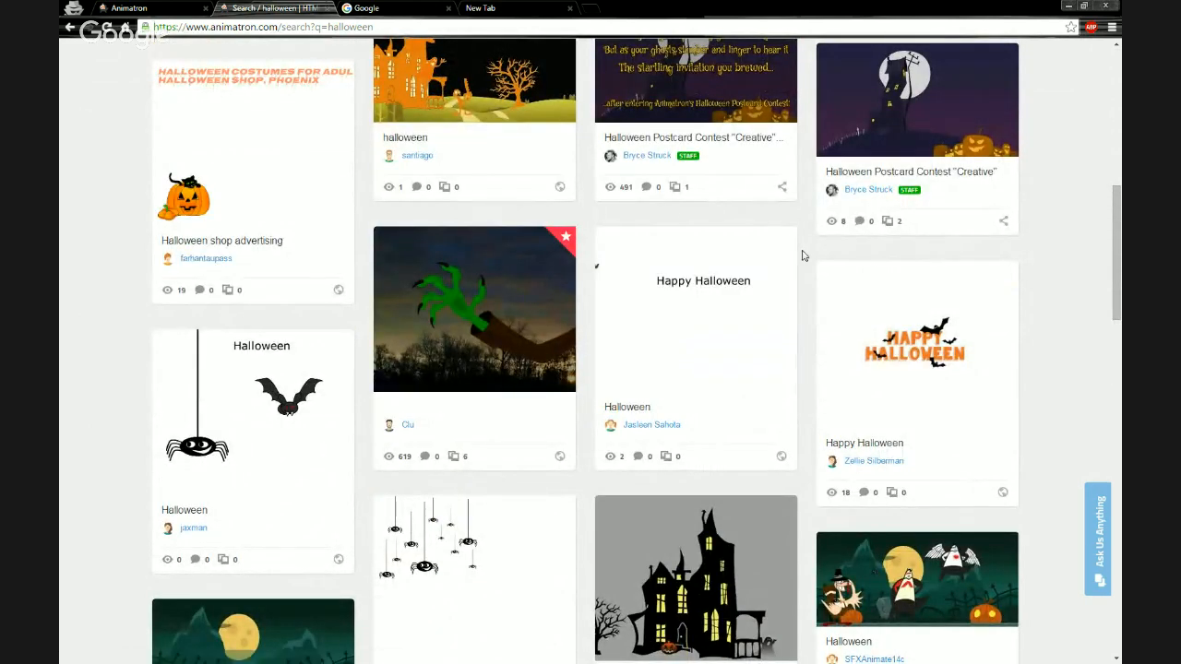
pyautogui.scroll(-1, 802, 256)
pyautogui.scroll(-1, 803, 256)
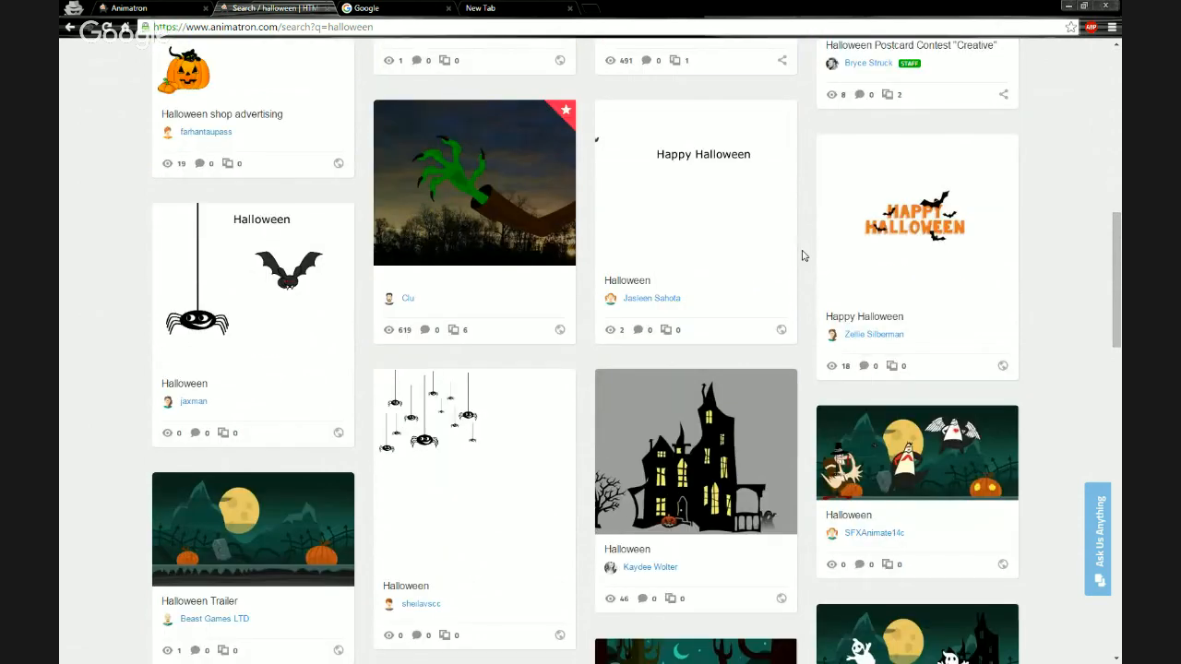
pyautogui.scroll(-1, 802, 256)
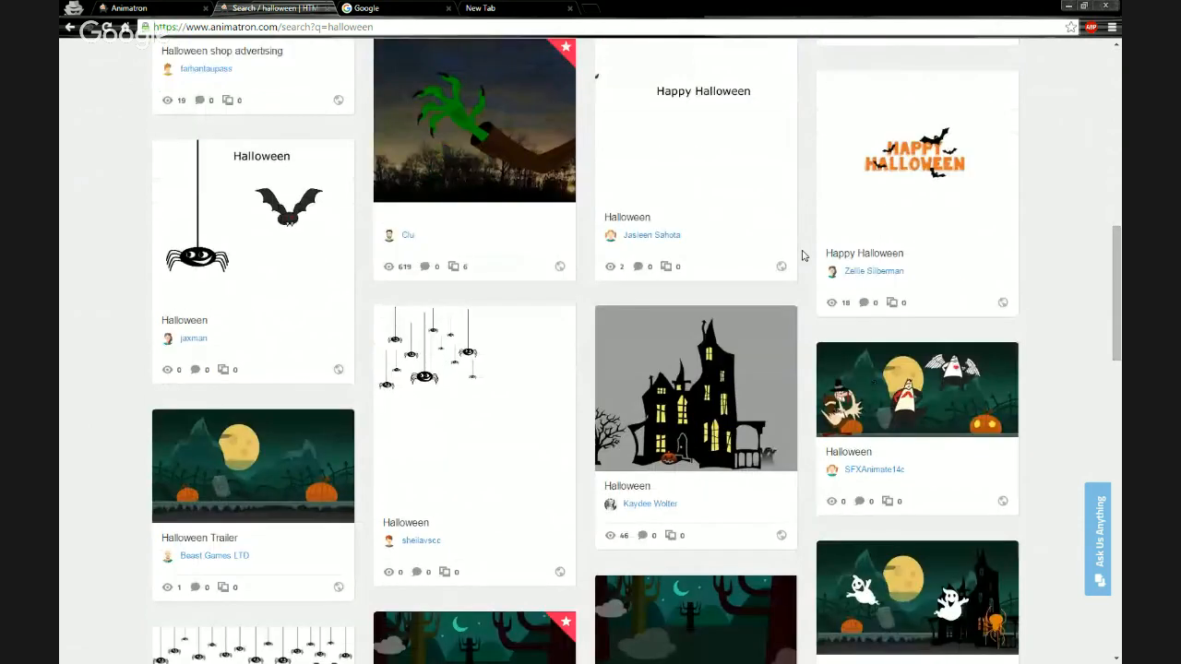
pyautogui.scroll(-6, 803, 256)
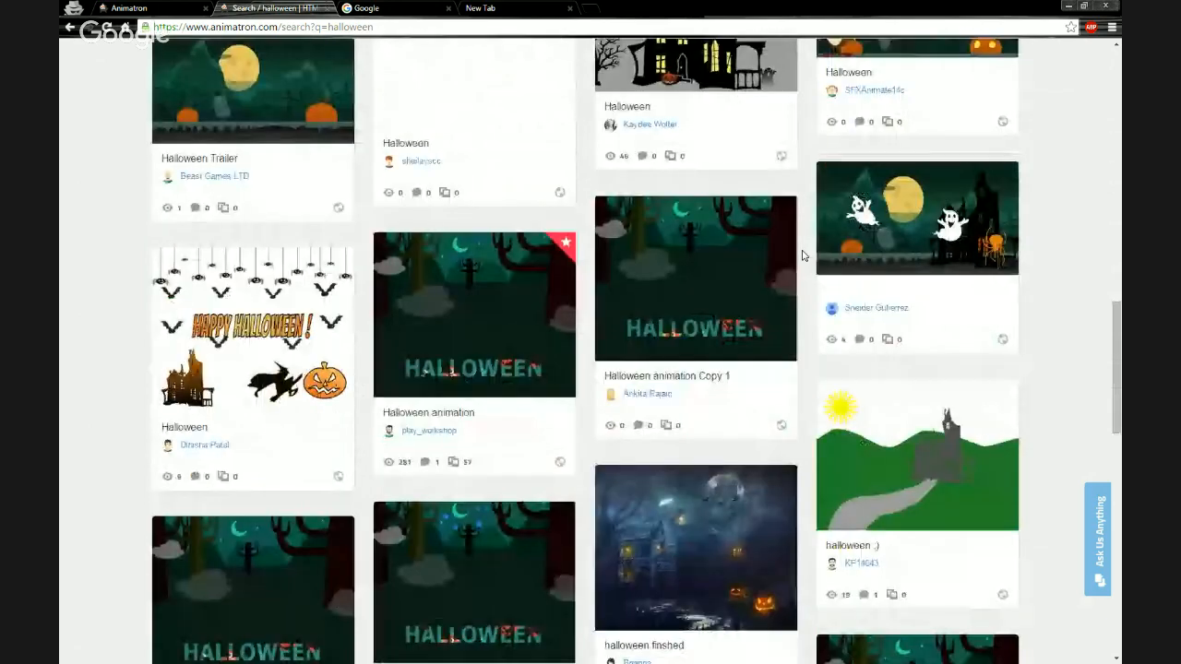
pyautogui.scroll(-7, 802, 255)
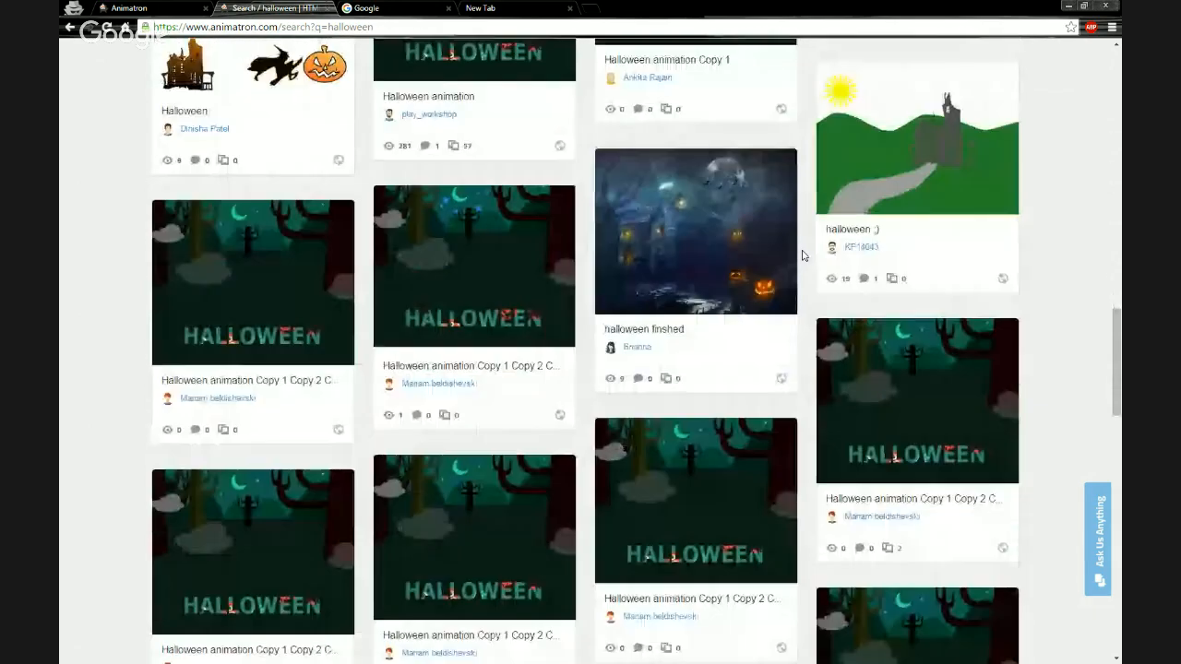
pyautogui.scroll(-10, 803, 256)
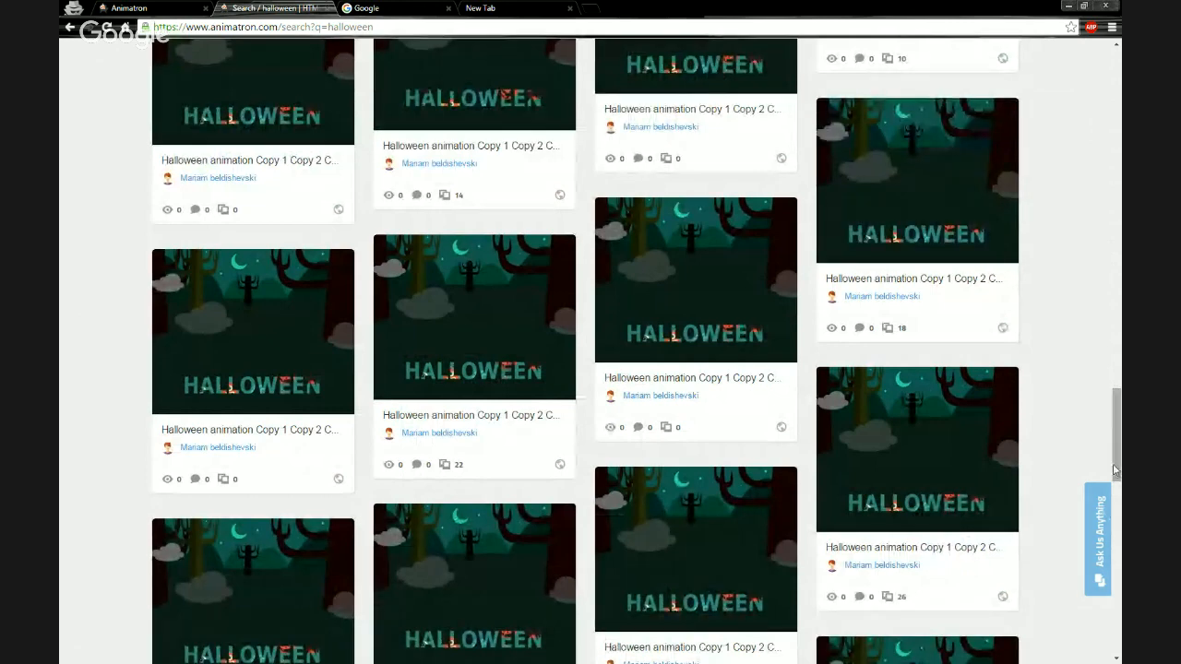
pyautogui.moveTo(1116, 466); pyautogui.dragTo(1120, 213)
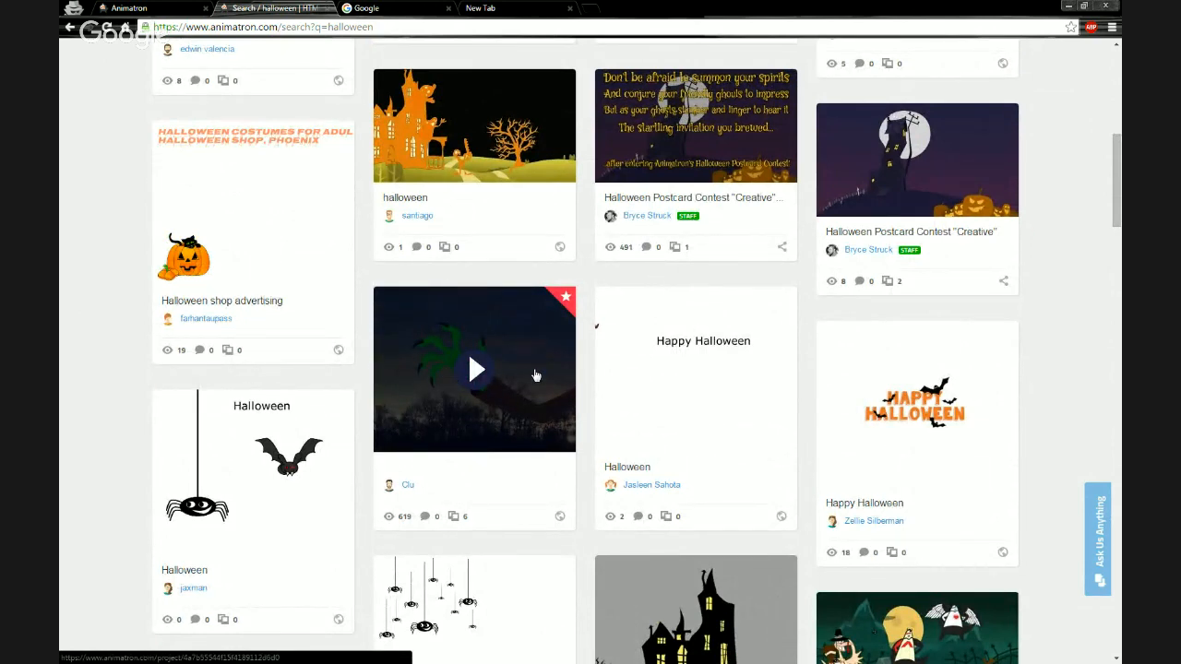
# Duplicate the staff-picked Halloween animation with the green hand into your projects and close its preview.
pyautogui.click(445, 381)
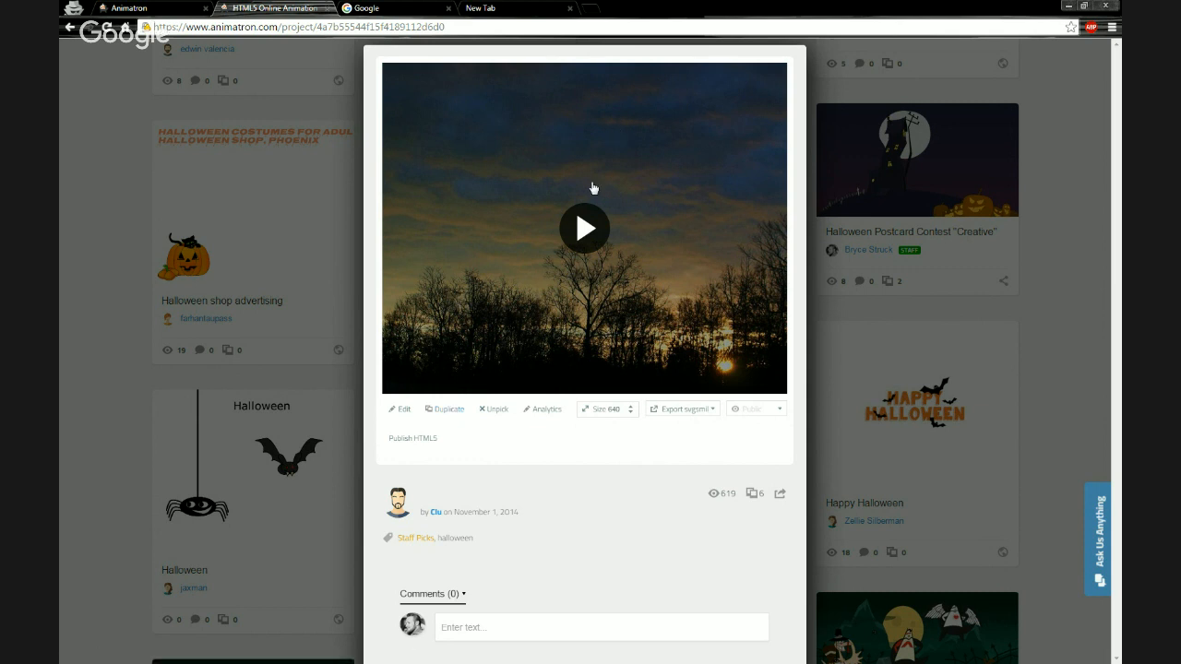
pyautogui.click(450, 413)
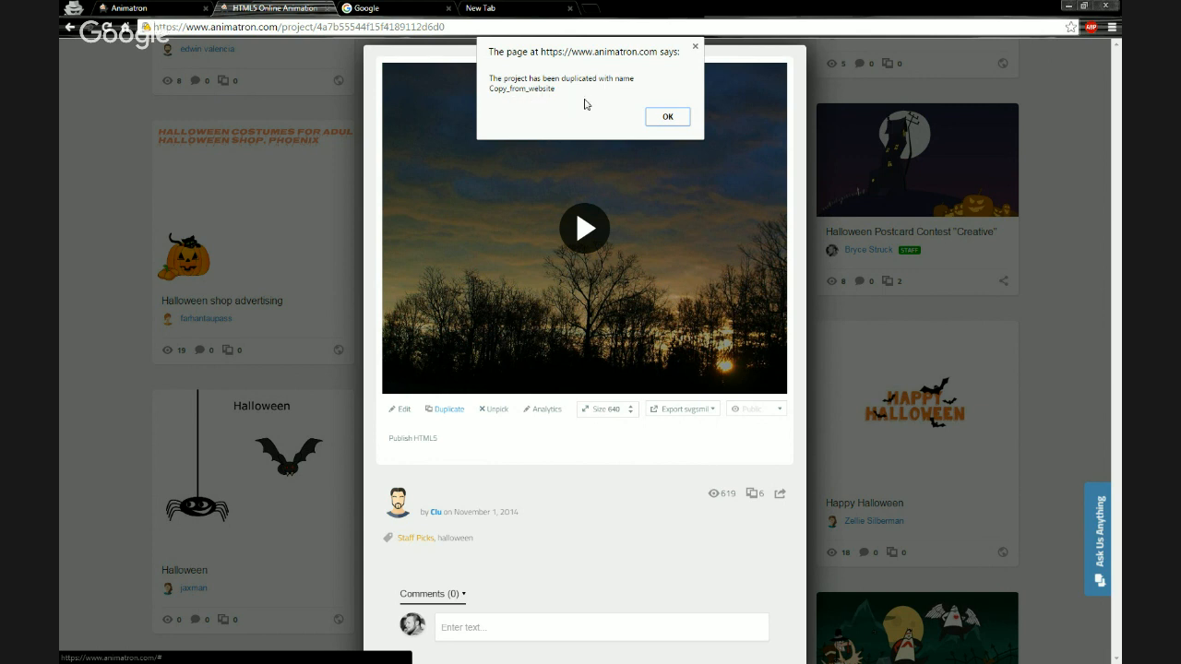
pyautogui.click(669, 120)
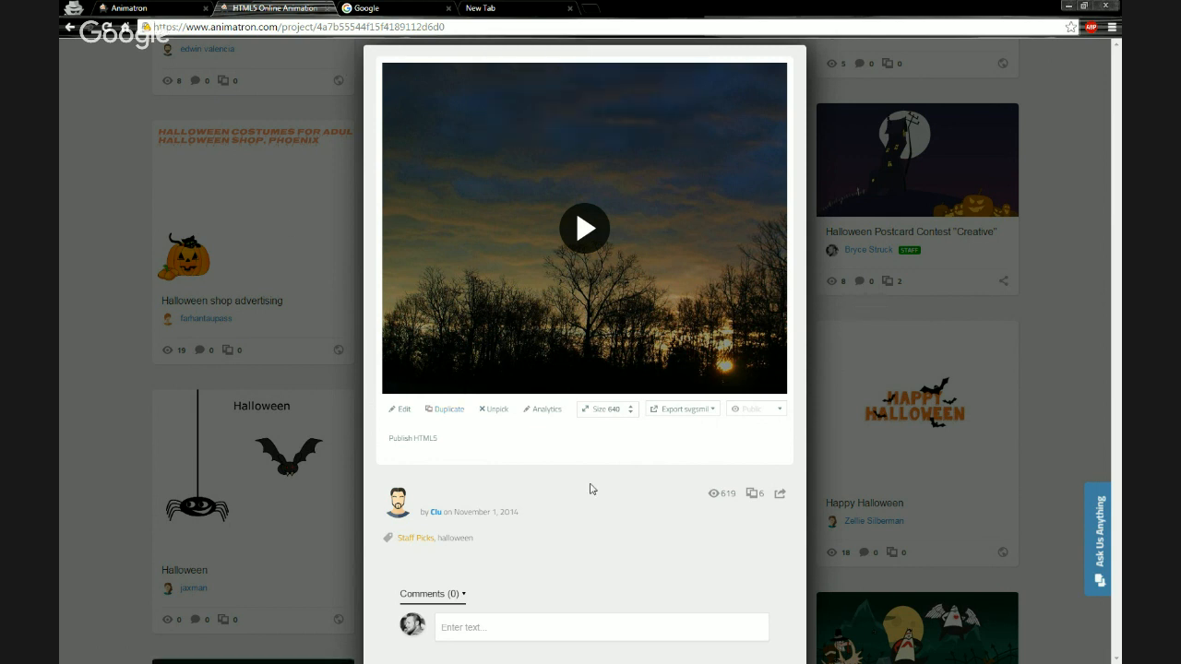
pyautogui.click(924, 301)
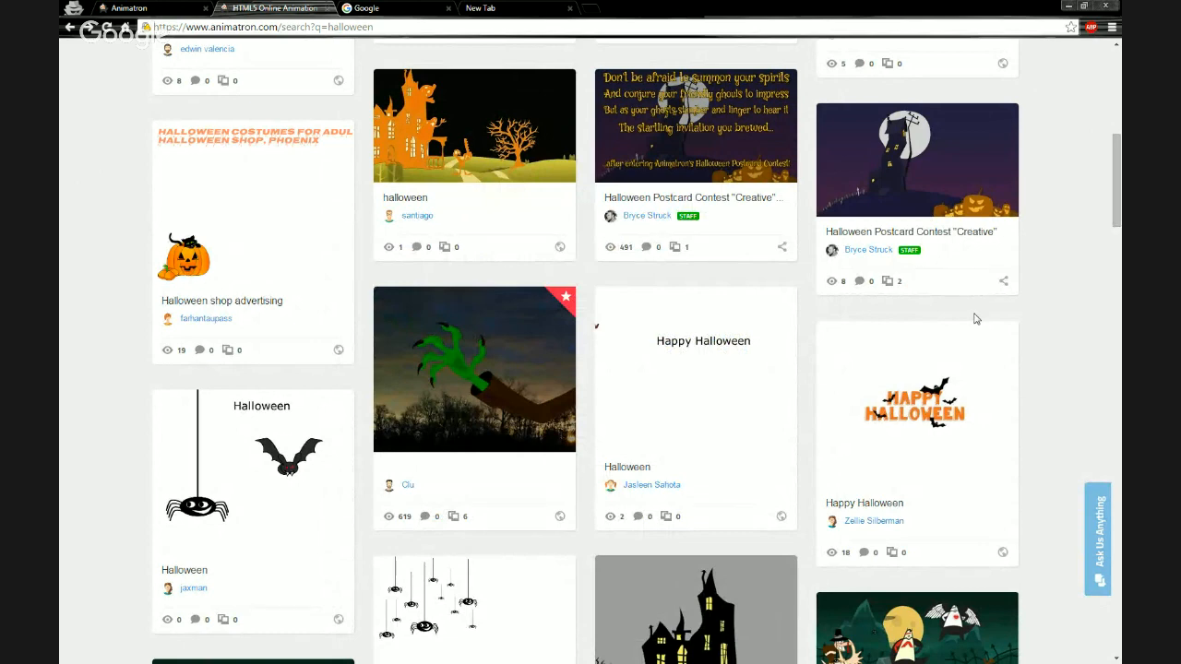
# Open your profile page and look over your projects for the duplicated animation.
pyautogui.scroll(6, 976, 318)
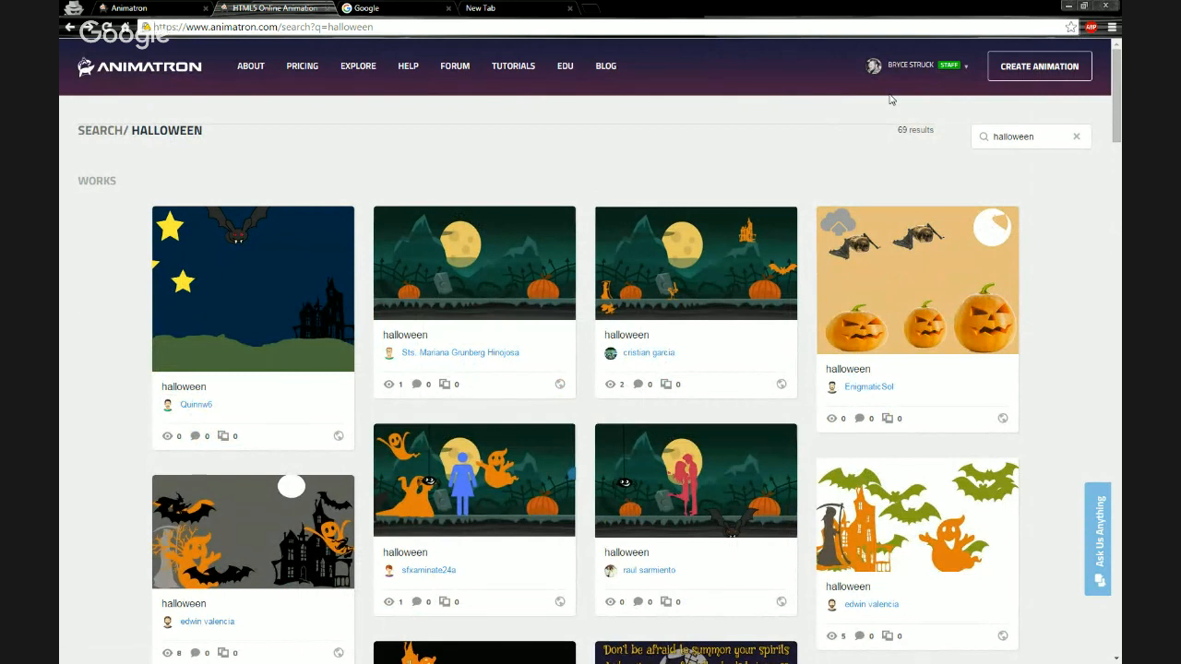
pyautogui.moveTo(900, 92)
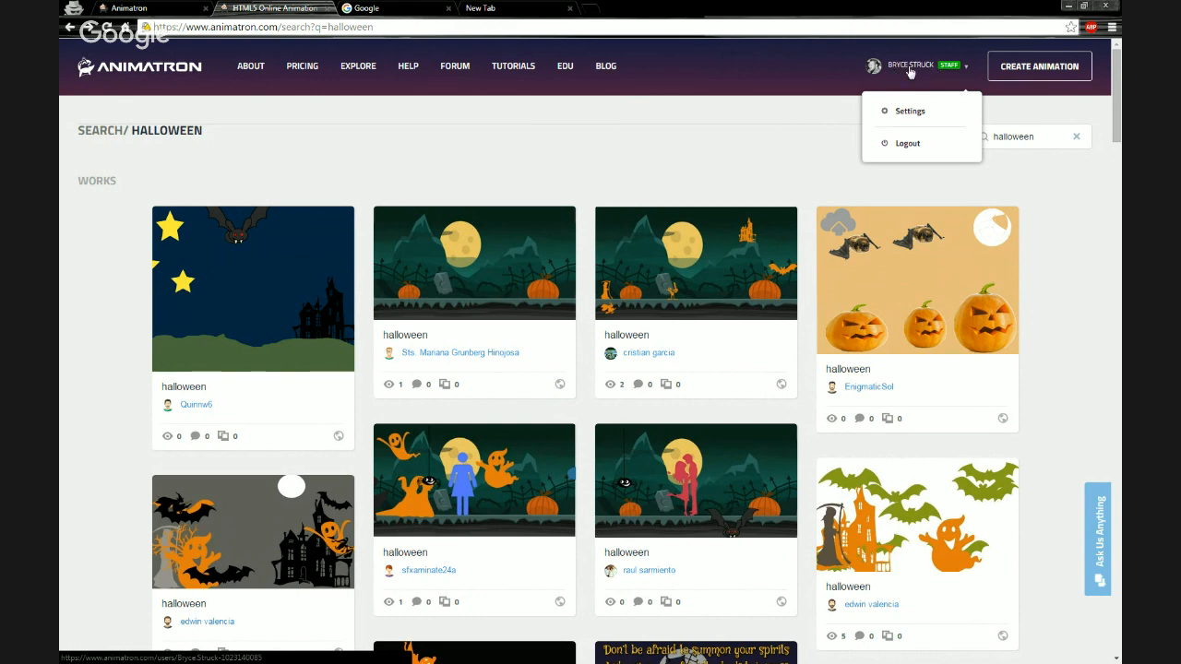
pyautogui.click(909, 68)
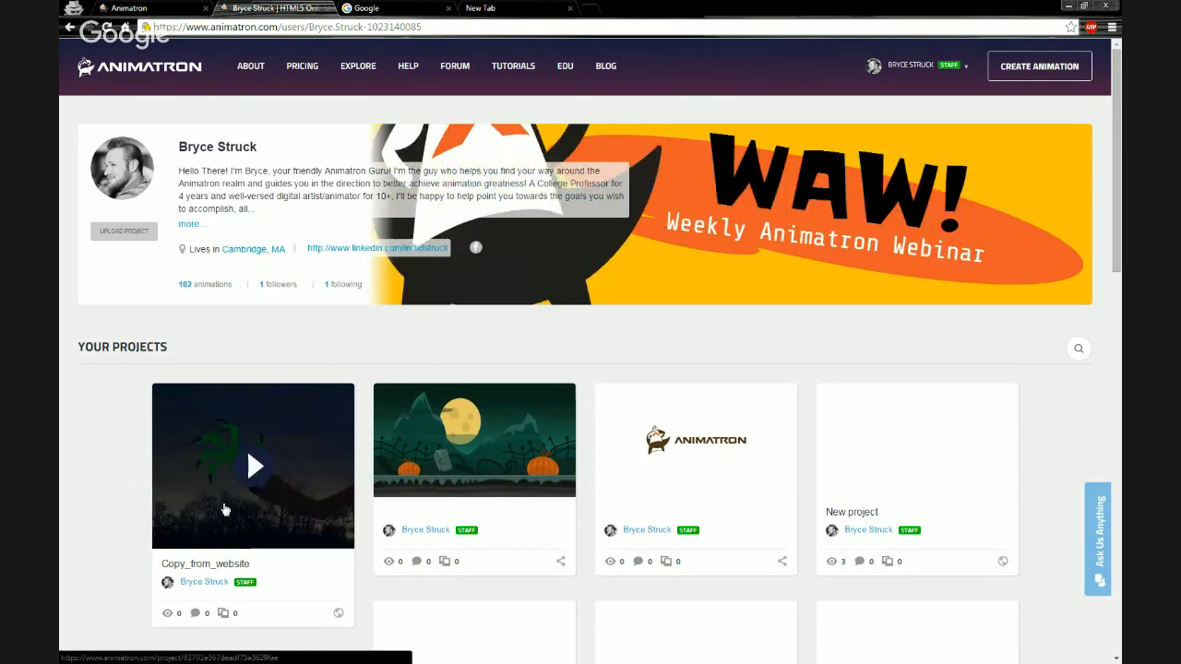
pyautogui.scroll(-1, 110, 416)
pyautogui.scroll(1, 203, 452)
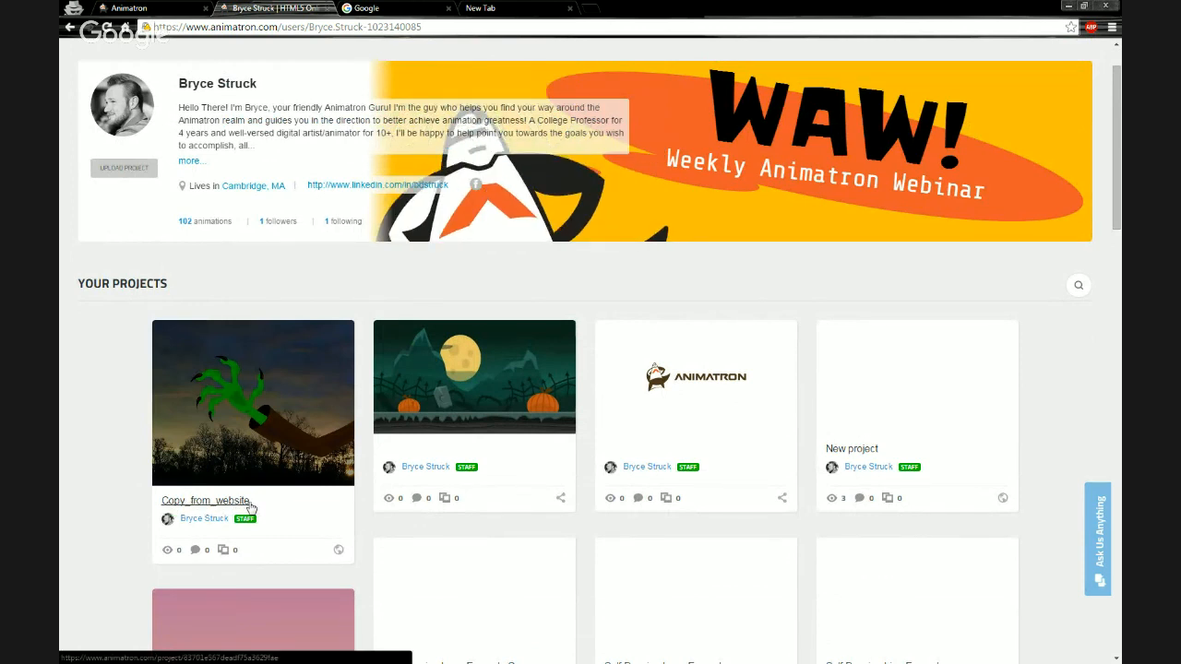
# Open the duplicated project's preview and rename it Halloween Hand.
pyautogui.click(219, 407)
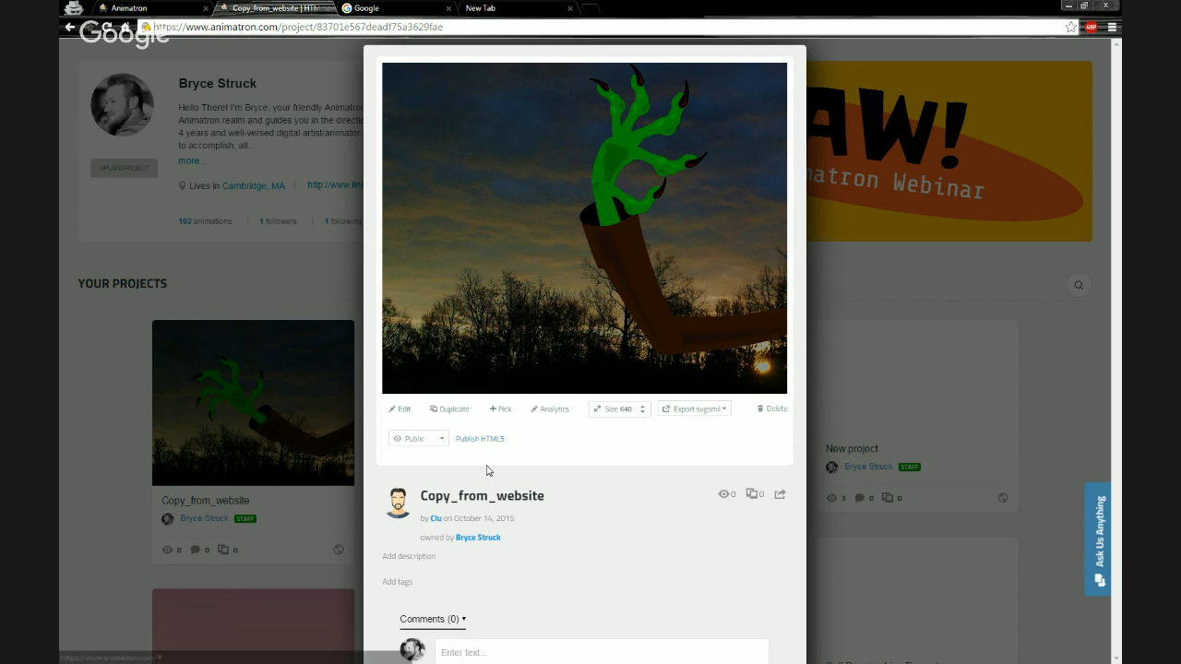
pyautogui.scroll(-1, 487, 465)
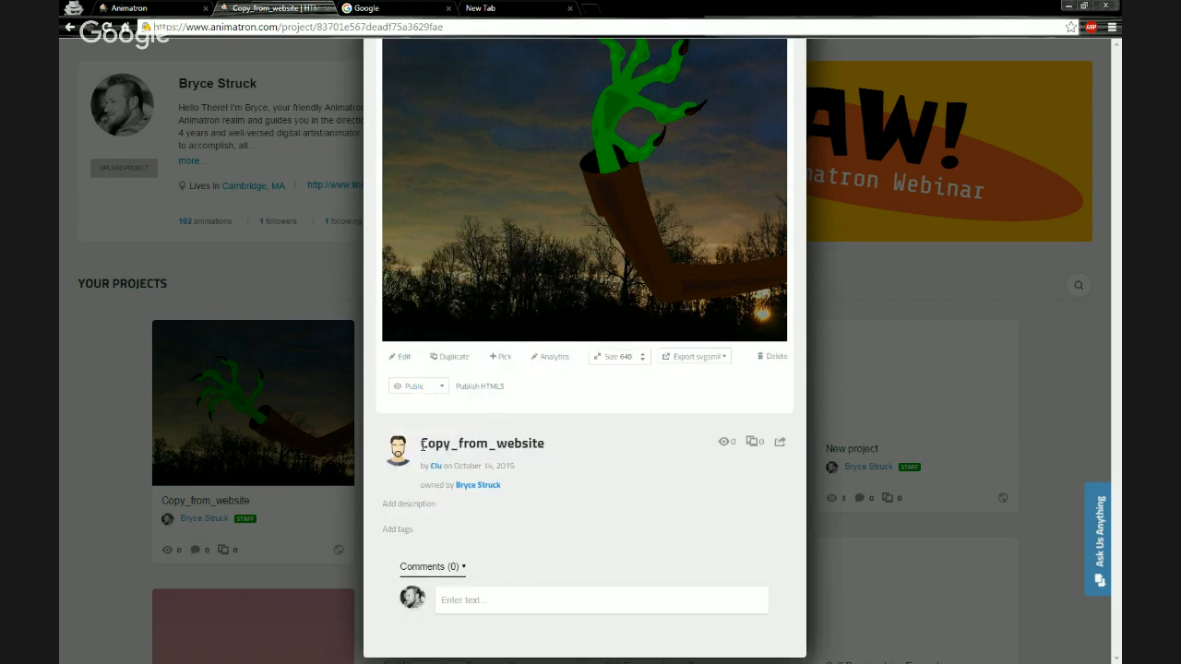
pyautogui.click(491, 444)
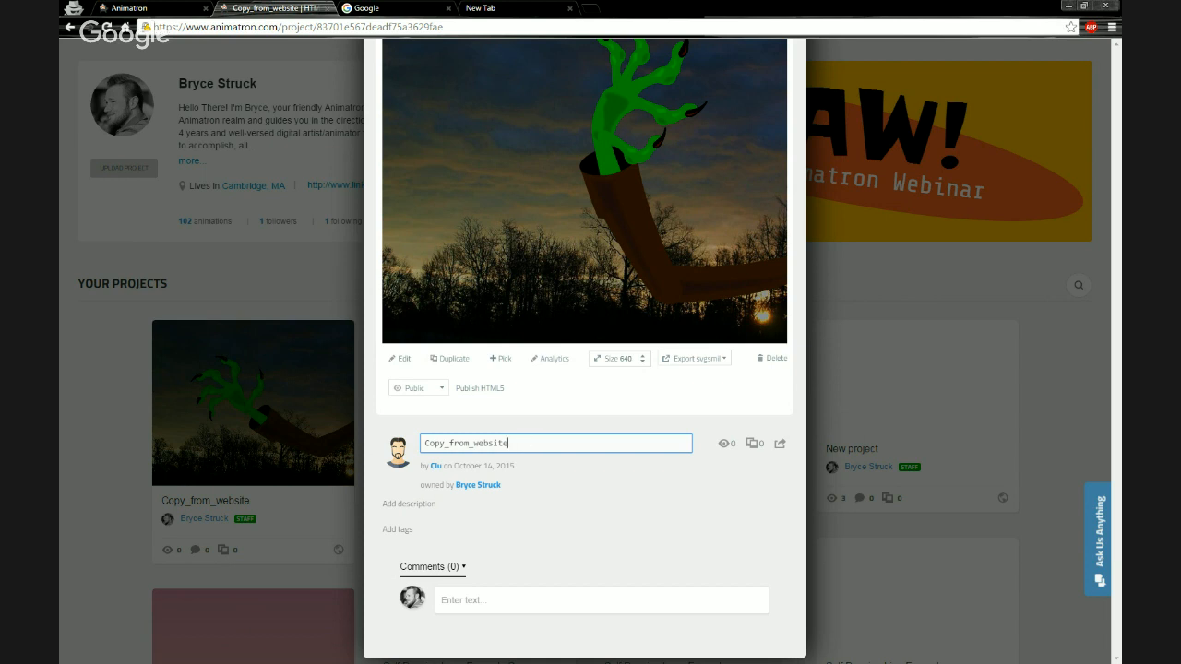
pyautogui.press('Return')
pyautogui.click(542, 448)
pyautogui.doubleClick(564, 444)
pyautogui.write('Halloween Hand')
pyautogui.press('Return')
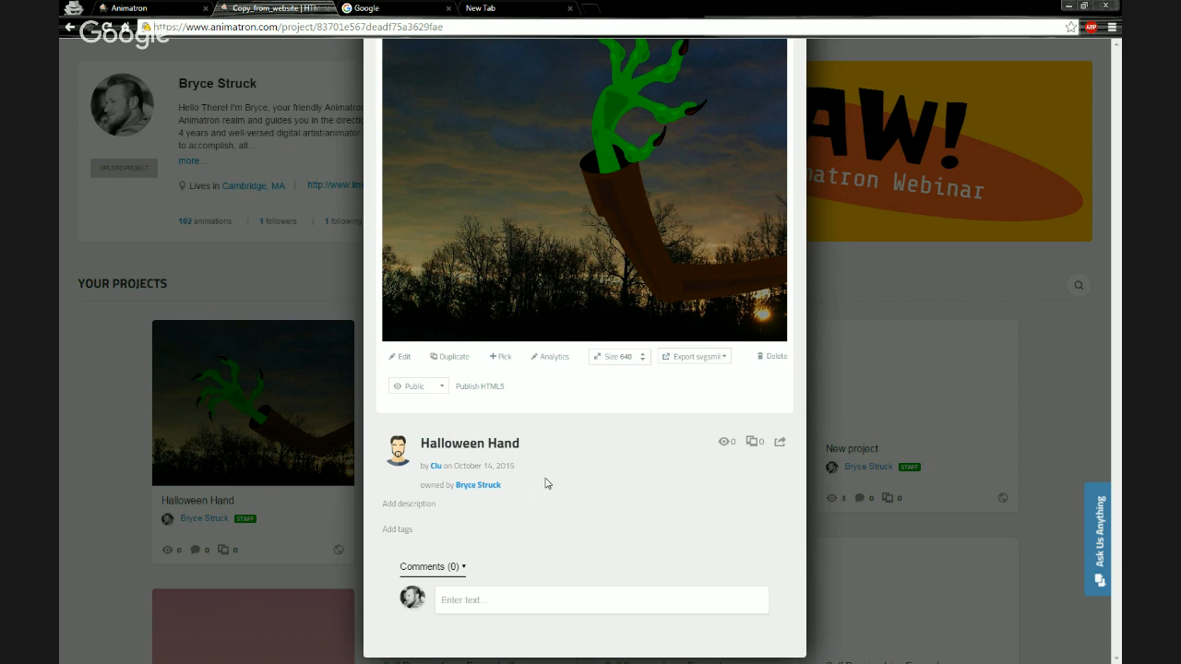
# Open the Halloween Hand project in the editor.
pyautogui.scroll(1, 555, 449)
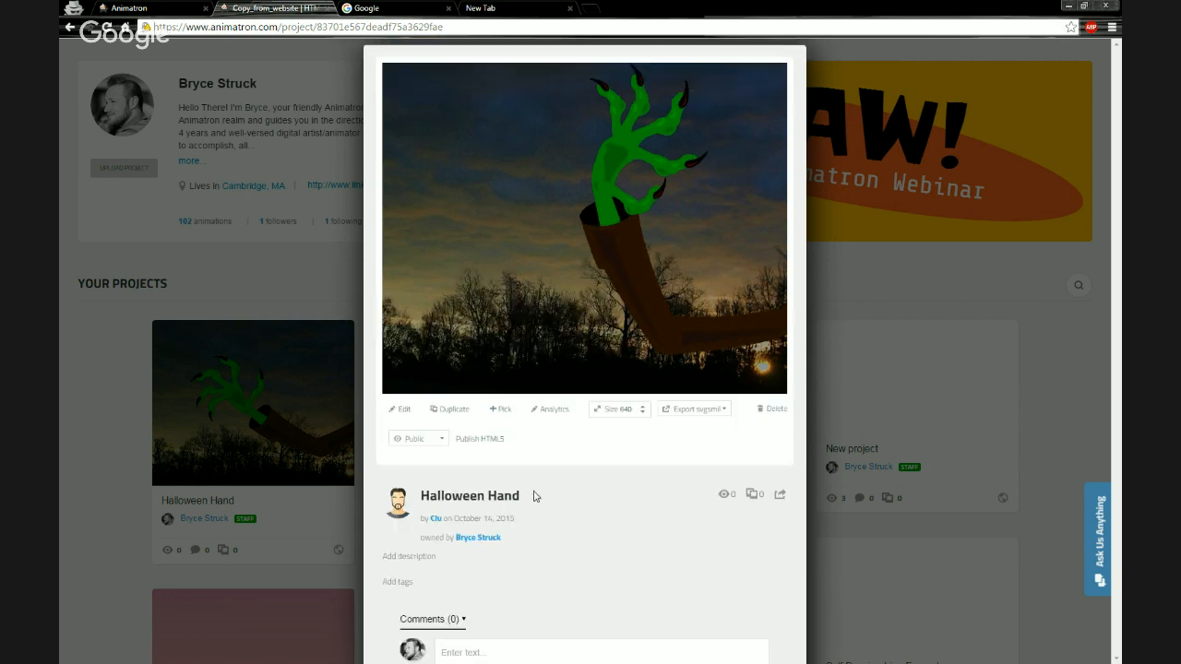
pyautogui.moveTo(468, 356)
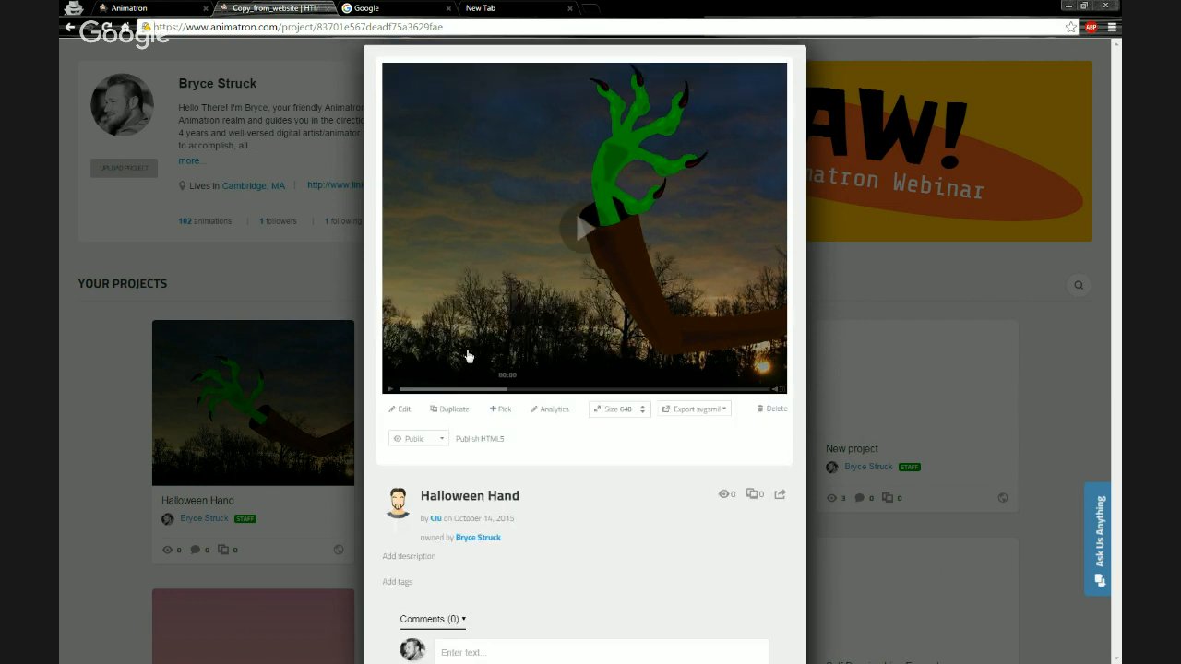
pyautogui.click(402, 412)
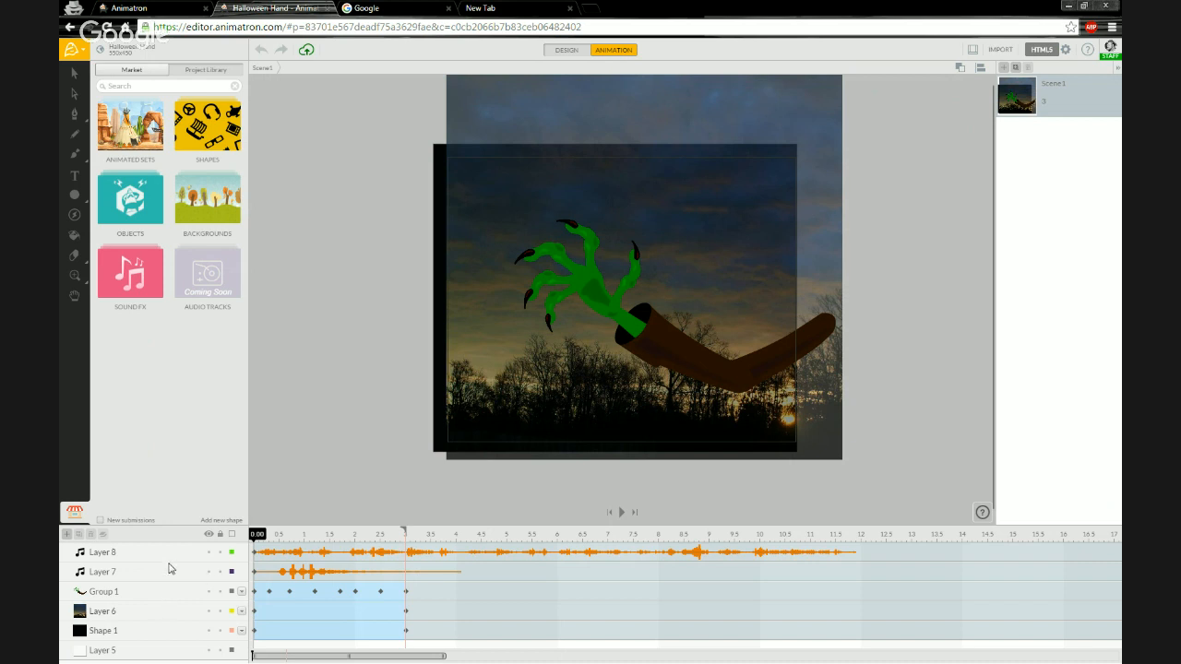
pyautogui.moveTo(257, 546)
pyautogui.mouseDown()
pyautogui.moveTo(369, 540)
pyautogui.moveTo(256, 543)
pyautogui.mouseUp()
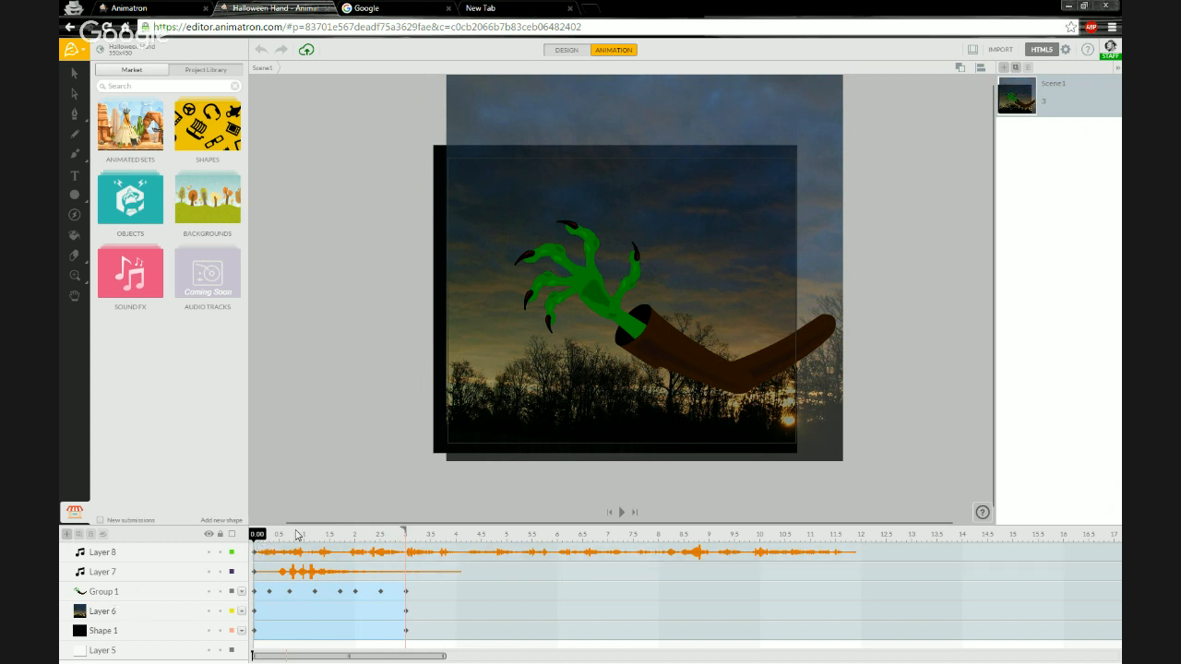
# Rename the Group 1 layer to Haunting Hand Animation.
pyautogui.click(132, 599)
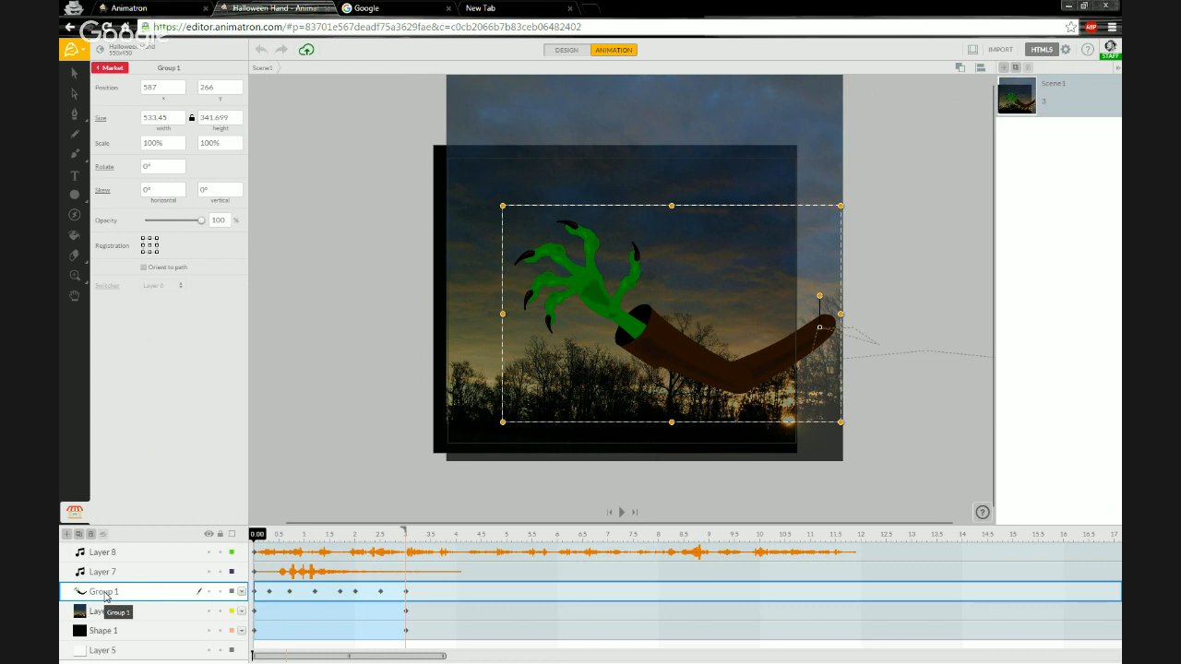
pyautogui.doubleClick(105, 592)
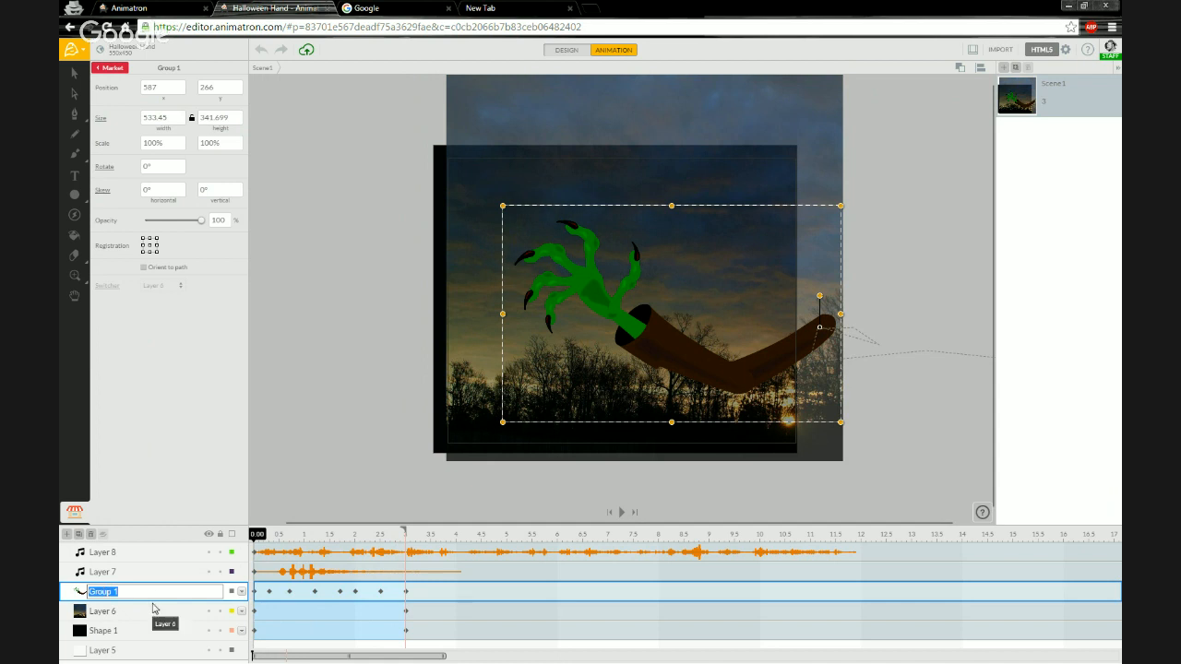
pyautogui.write('Haunting Hand Animation')
pyautogui.press('Return')
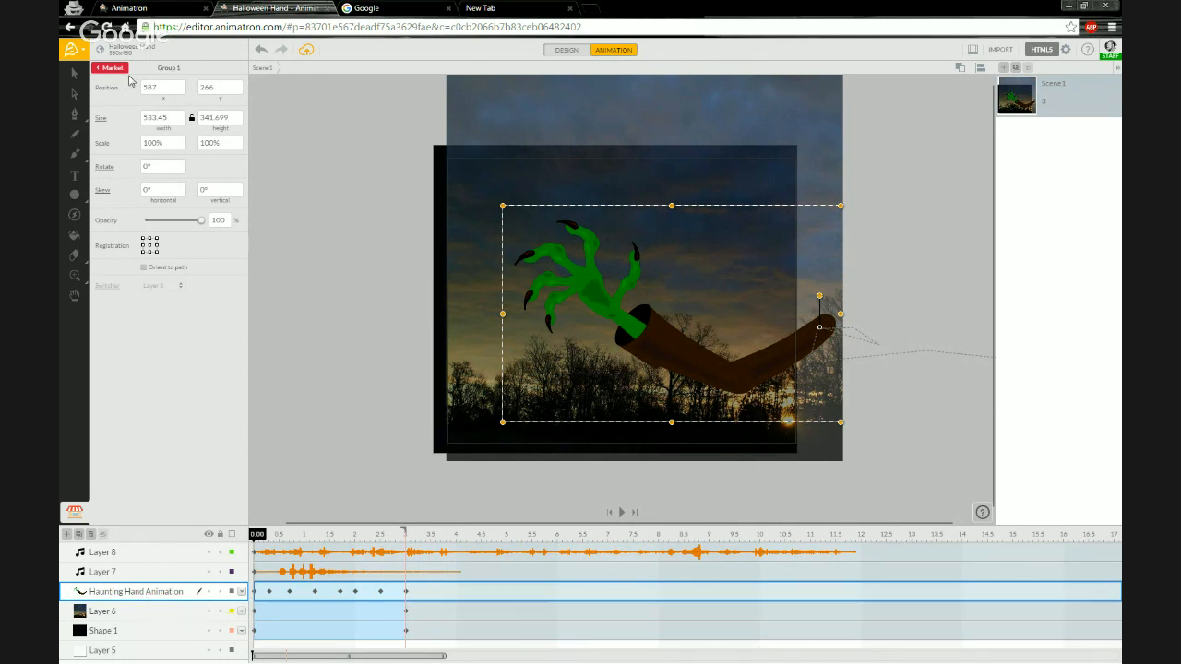
# Add the Haunting Hand Animation layer to the project library.
pyautogui.click(110, 68)
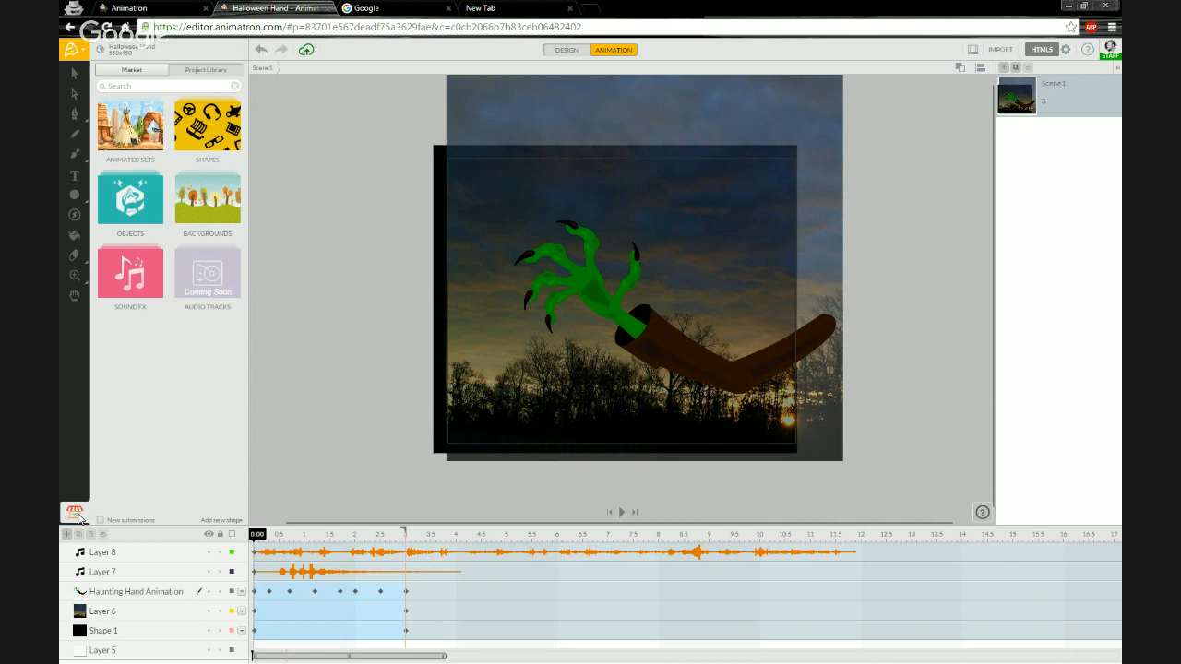
pyautogui.click(182, 73)
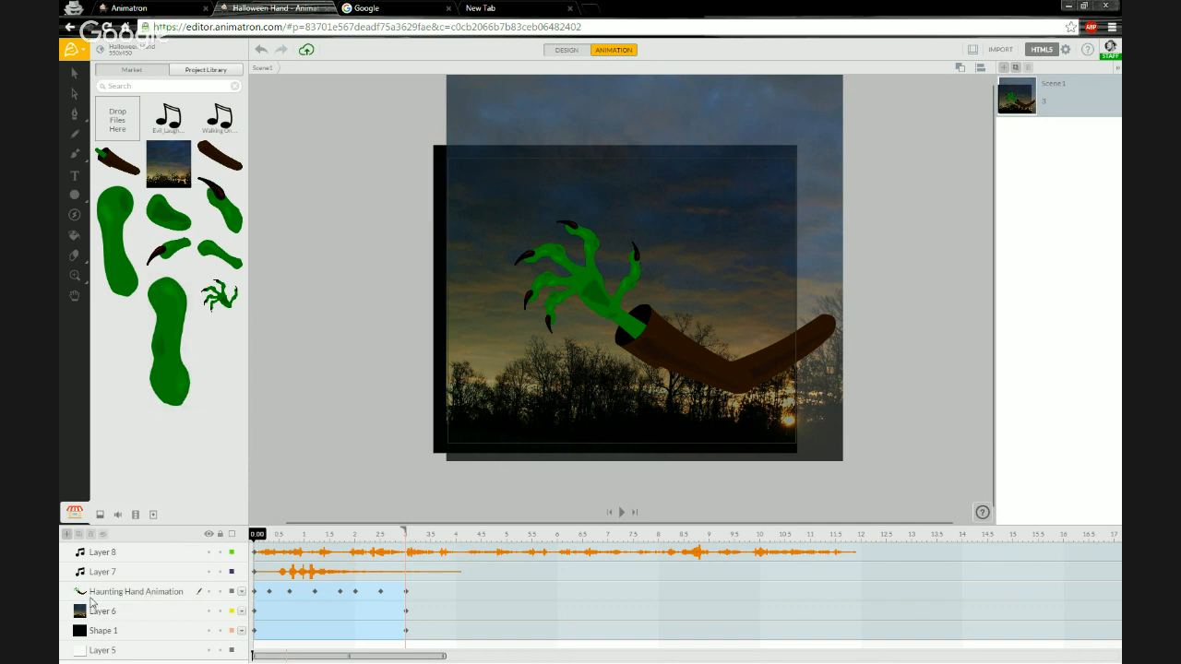
pyautogui.click(181, 591)
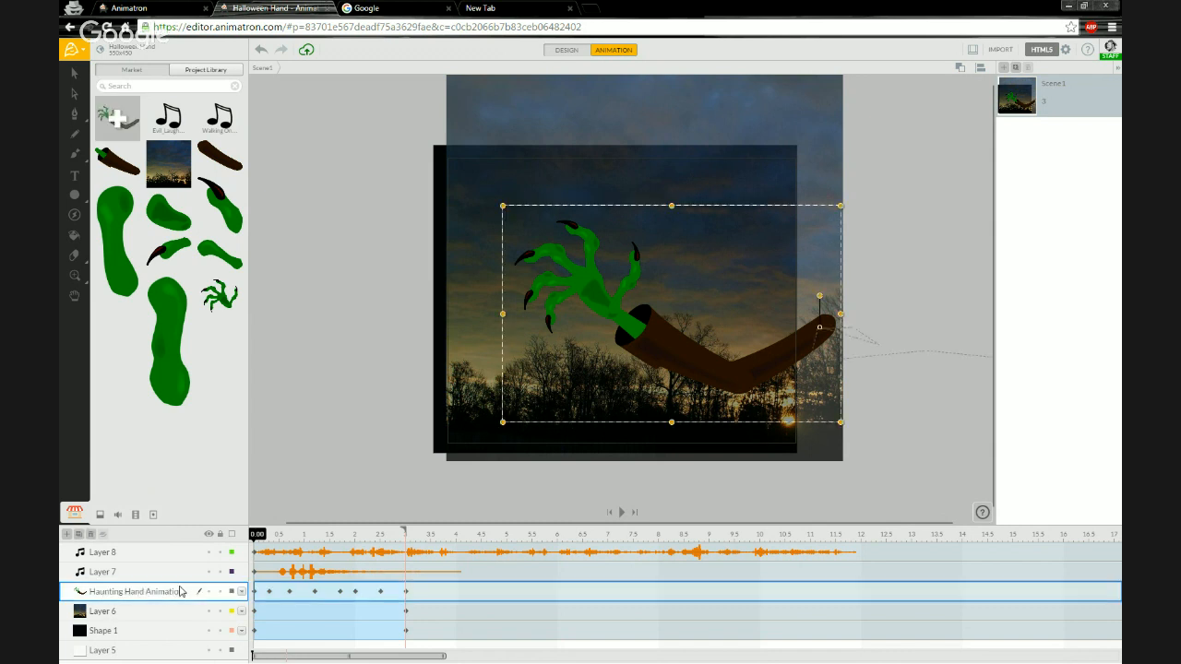
pyautogui.click(116, 121)
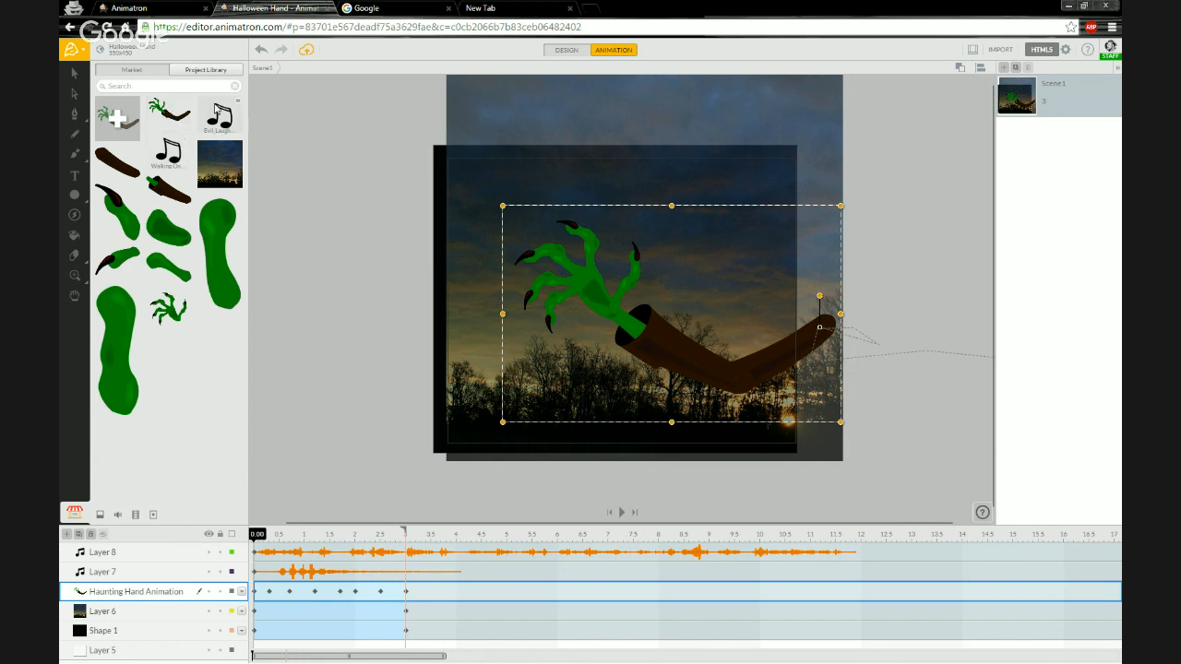
# Drag a copy of the hand from the library onto the stage and delete it.
pyautogui.moveTo(167, 115); pyautogui.dragTo(353, 389)
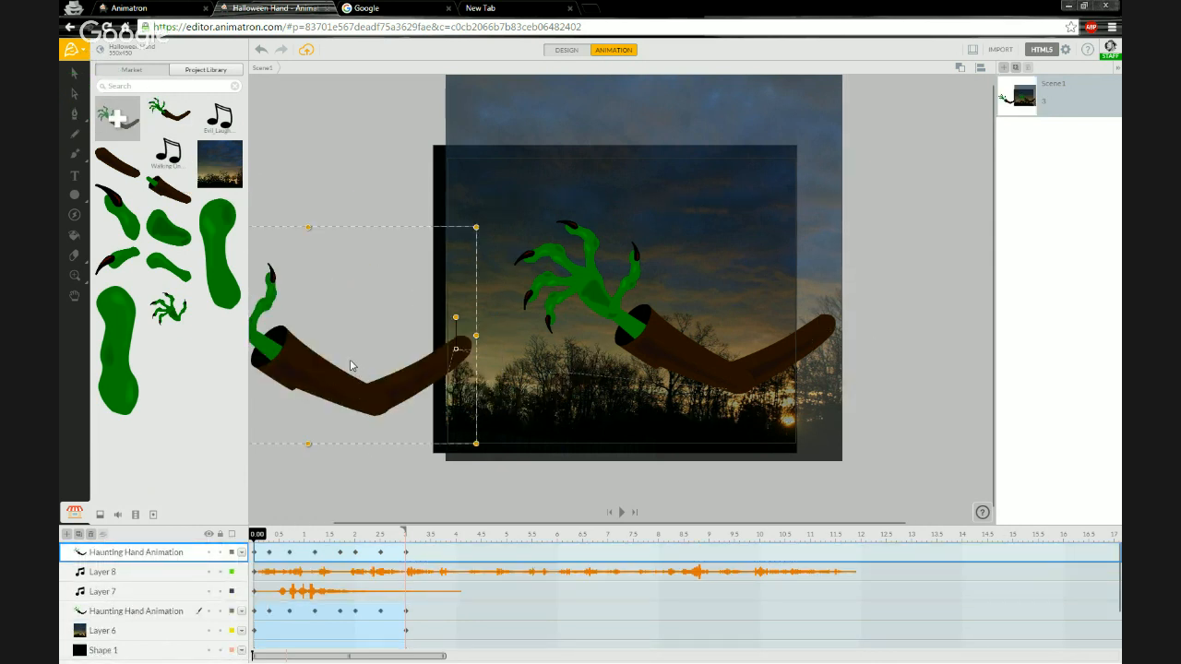
pyautogui.press('Delete')
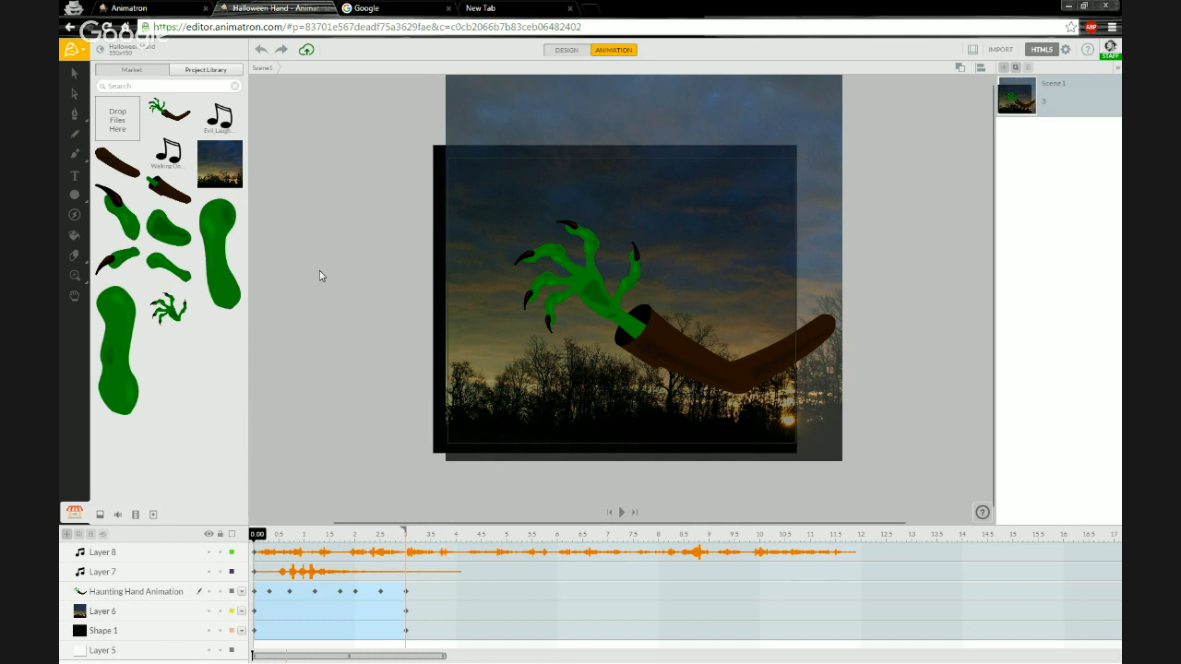
# Switch to the market Halloween background project and name it Holiday Postcard Example.
pyautogui.click(171, 12)
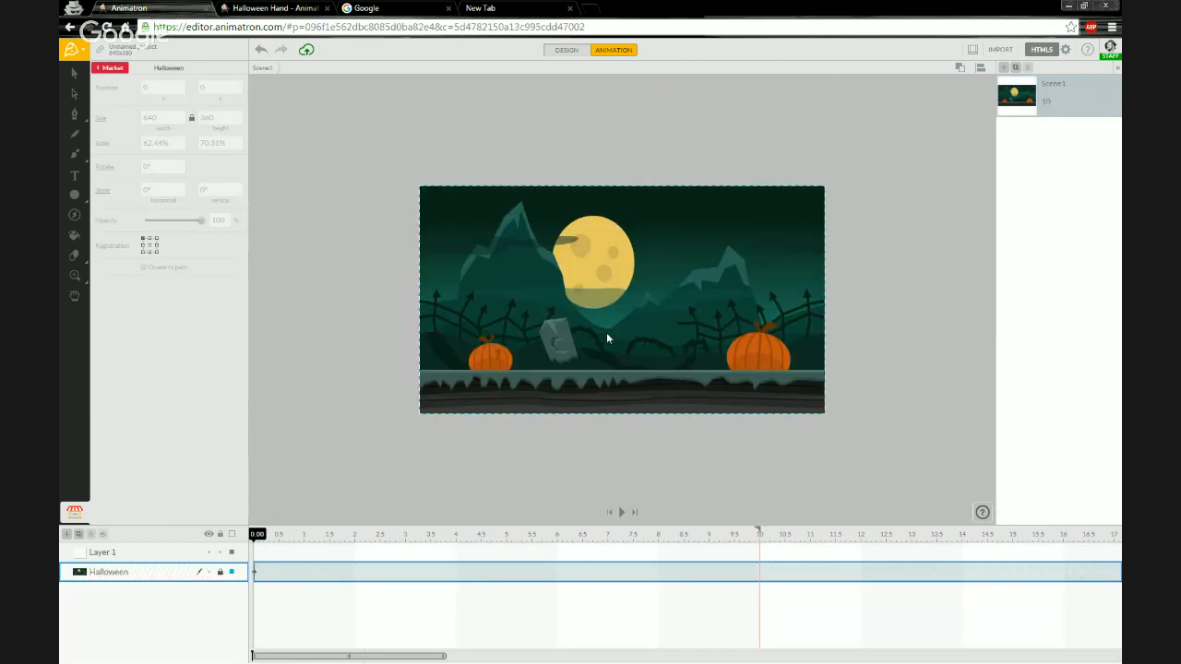
pyautogui.click(113, 50)
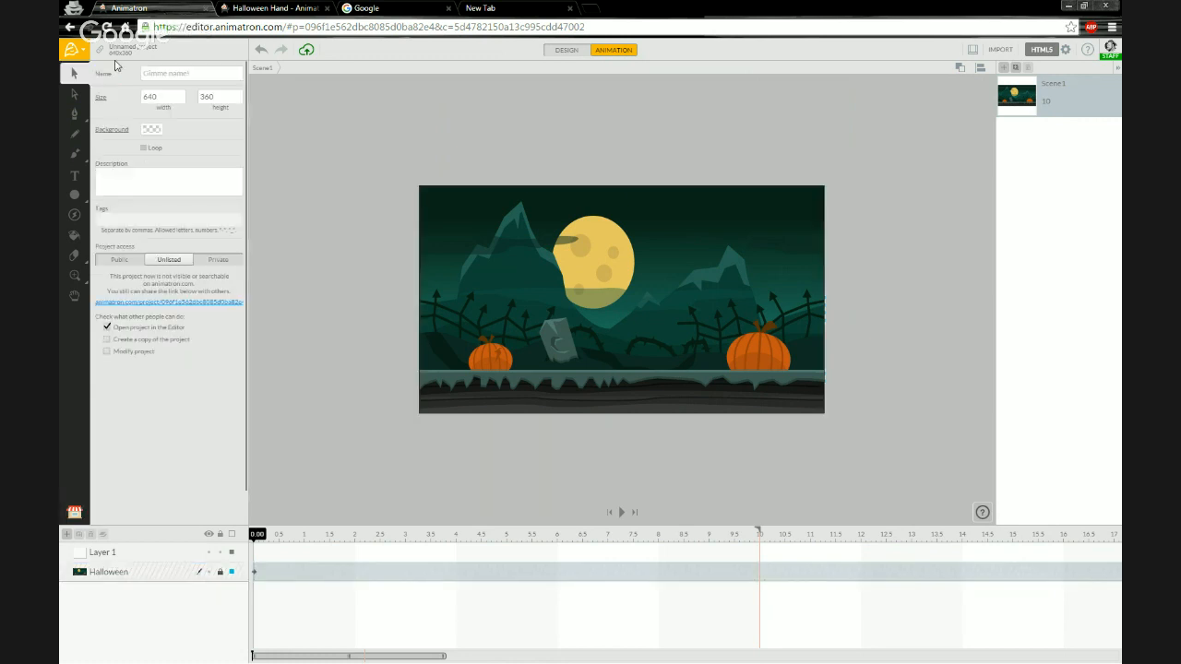
pyautogui.click(203, 75)
pyautogui.write('Hi')
pyautogui.write('liday Pos')
pyautogui.write('tcard')
pyautogui.write(' Example')
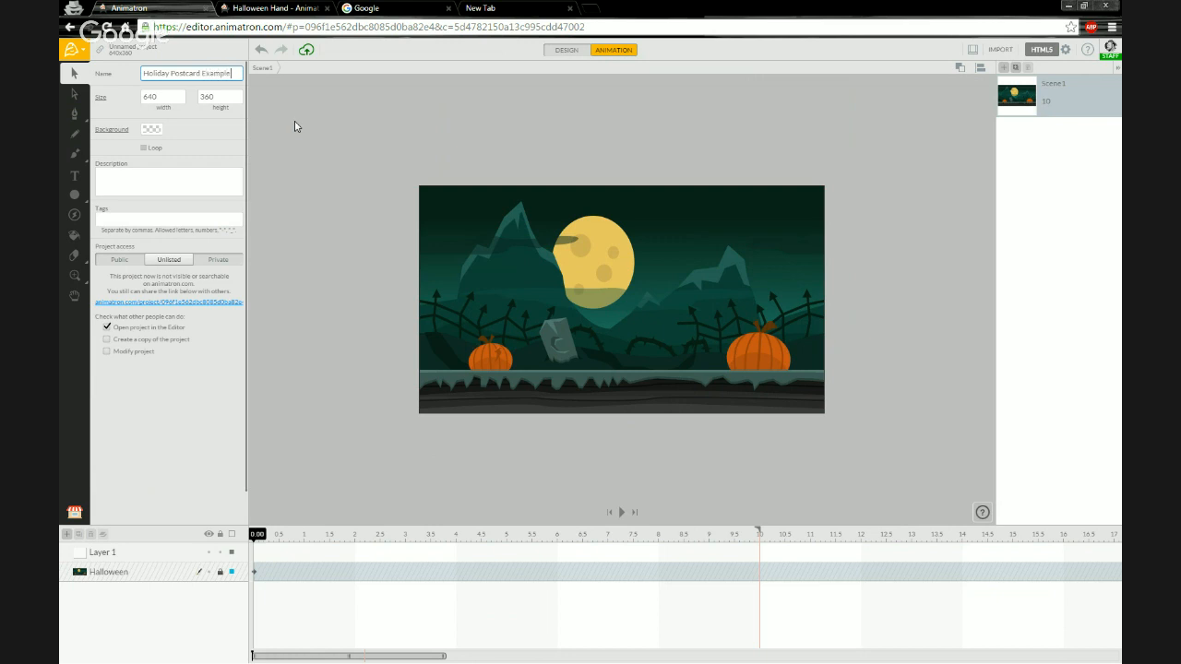
pyautogui.press('Return')
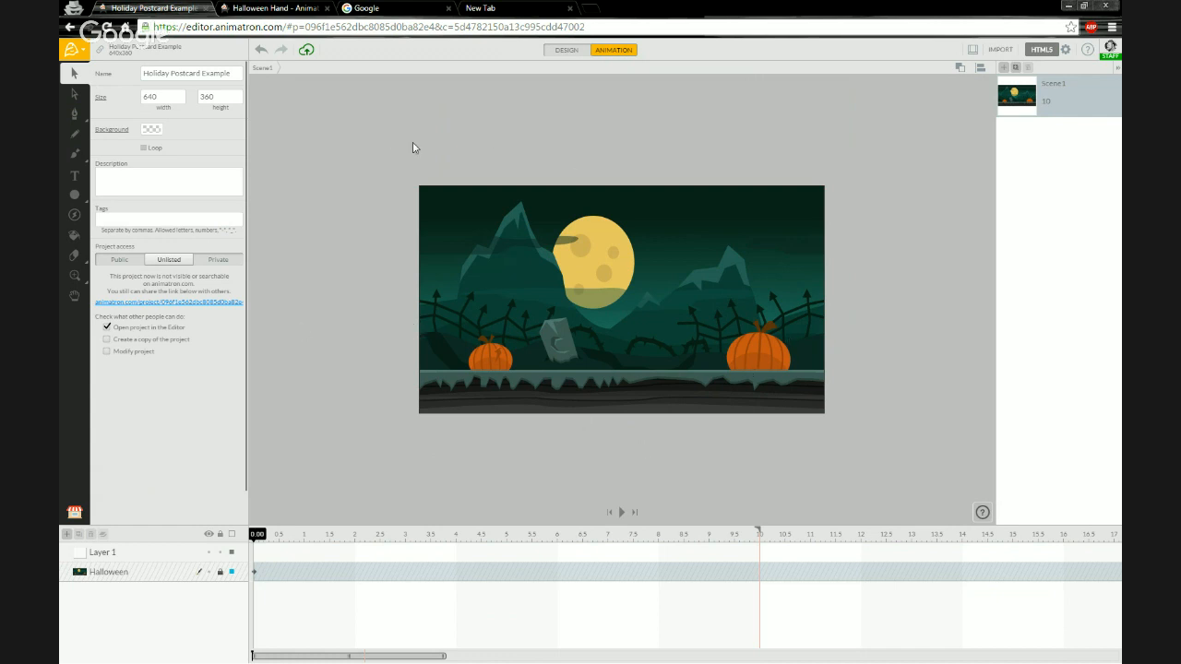
# Select the Haunting Hand Animation layer in the Halloween Hand project for copying.
pyautogui.click(262, 11)
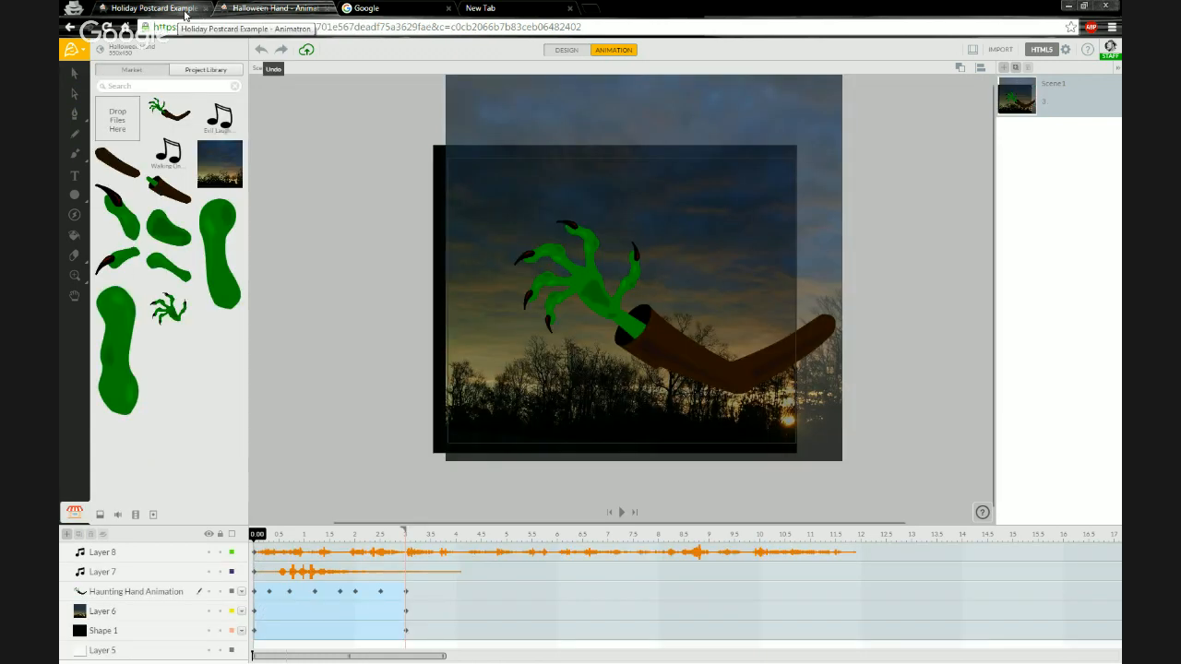
pyautogui.click(180, 11)
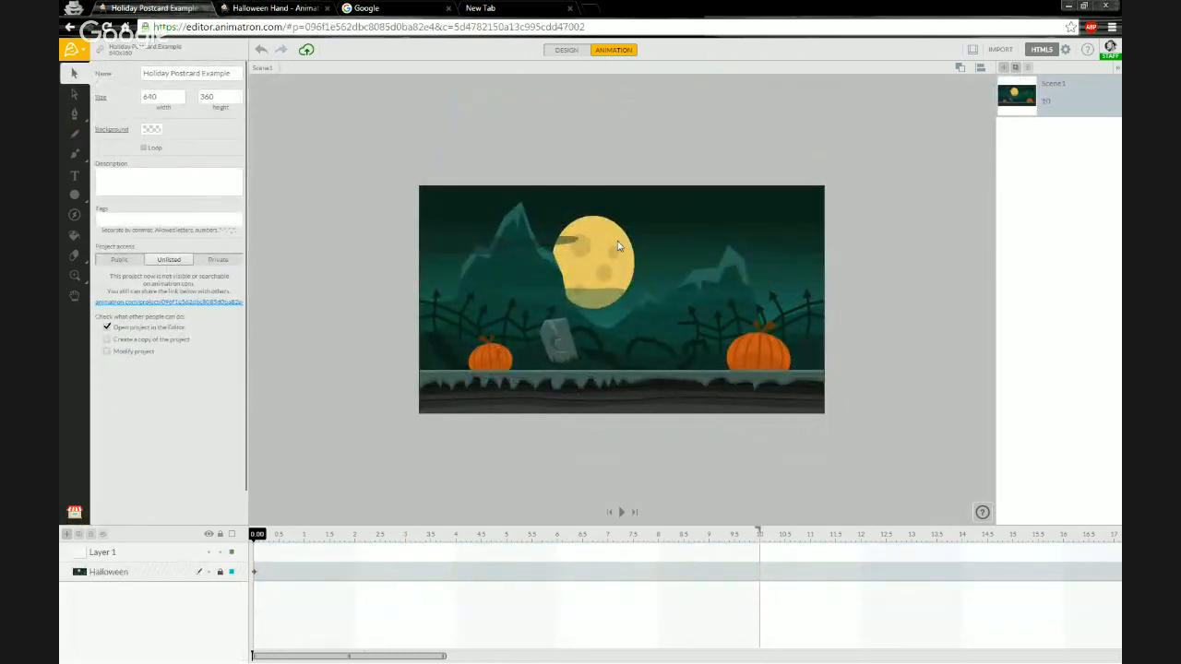
pyautogui.click(276, 9)
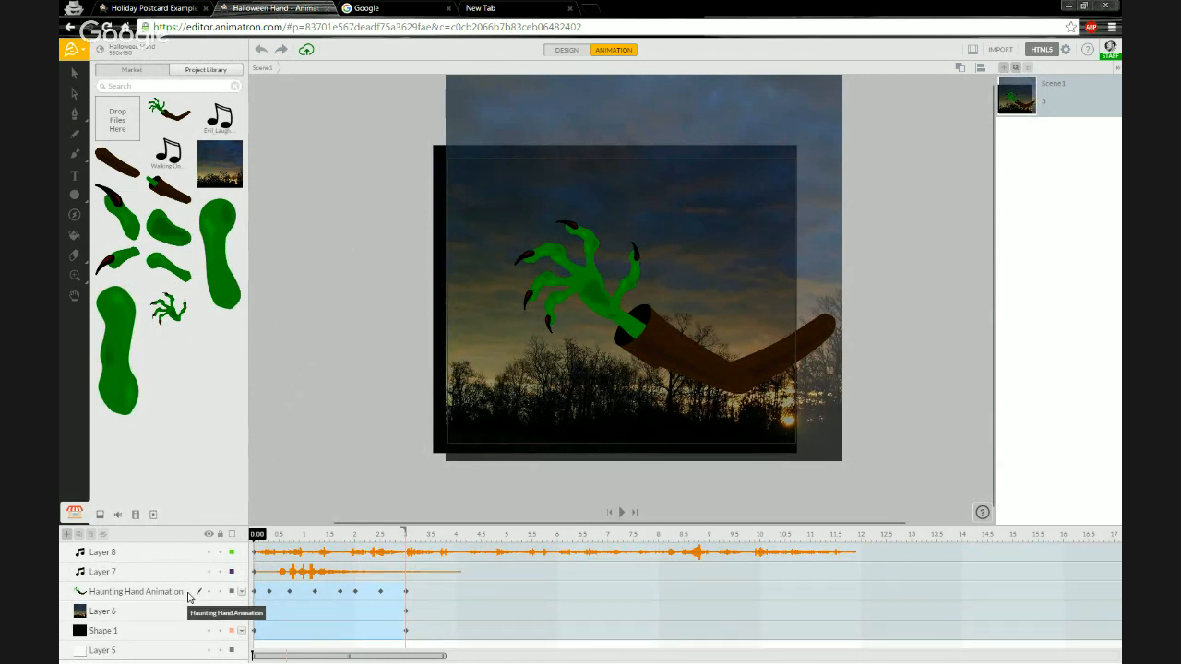
pyautogui.click(188, 597)
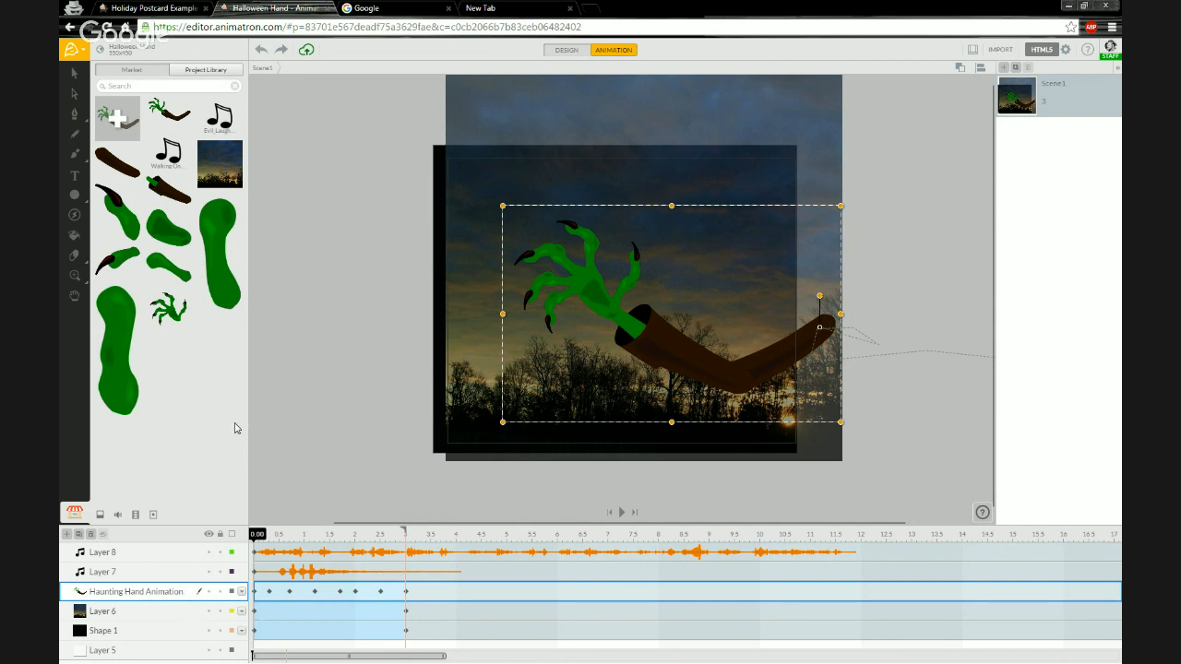
# Try to paste the hand layer in place into the Holiday Postcard Example timeline.
pyautogui.click(145, 9)
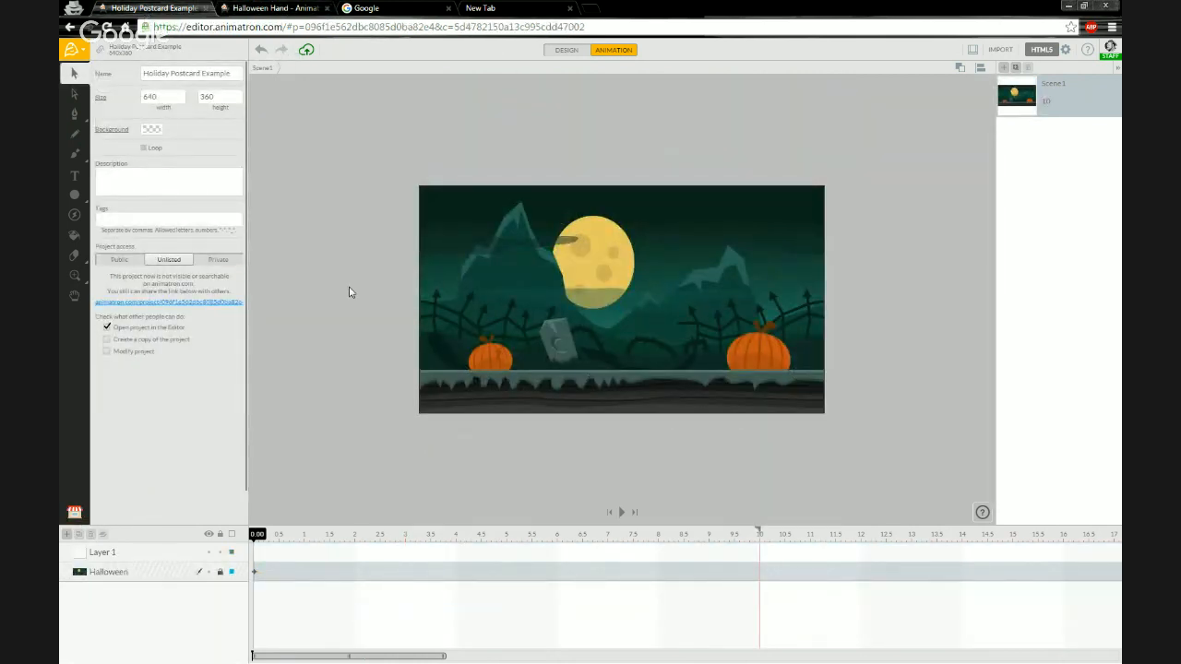
pyautogui.rightClick(164, 610)
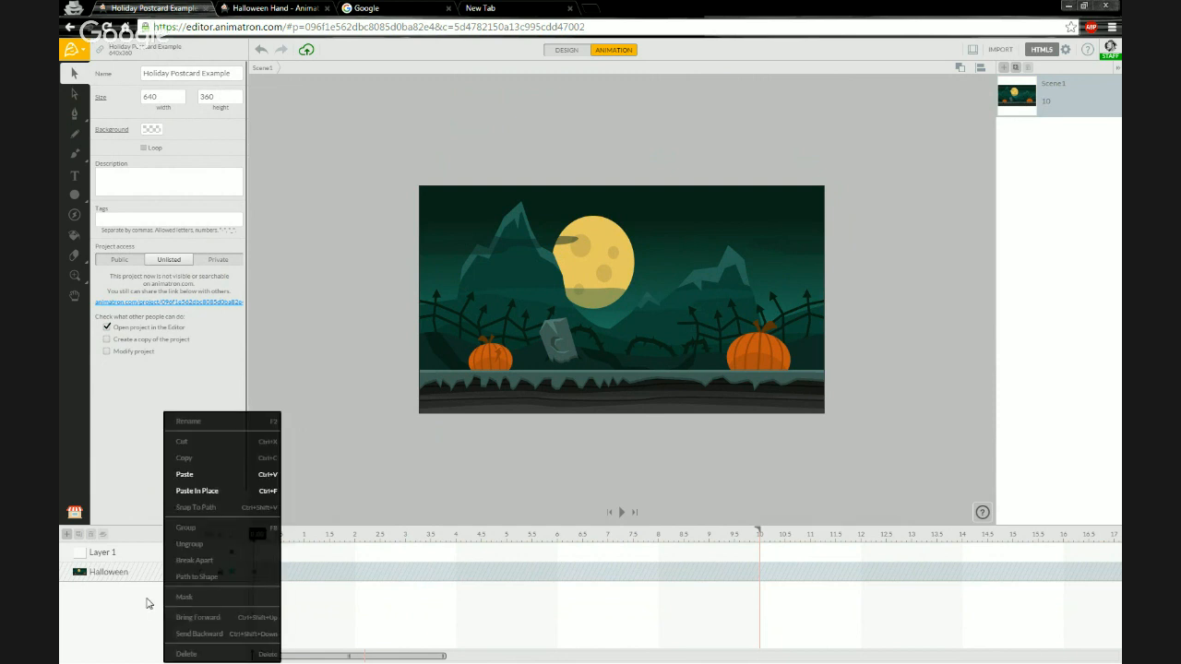
pyautogui.click(213, 496)
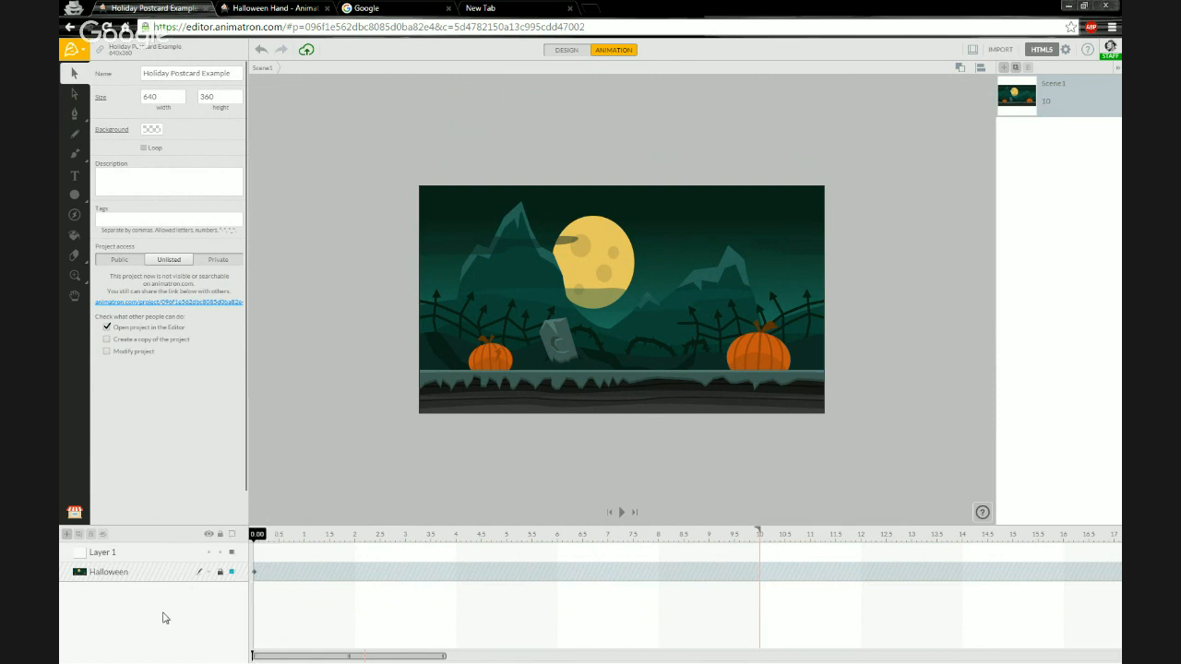
pyautogui.hotkey('ctrl', 'v')
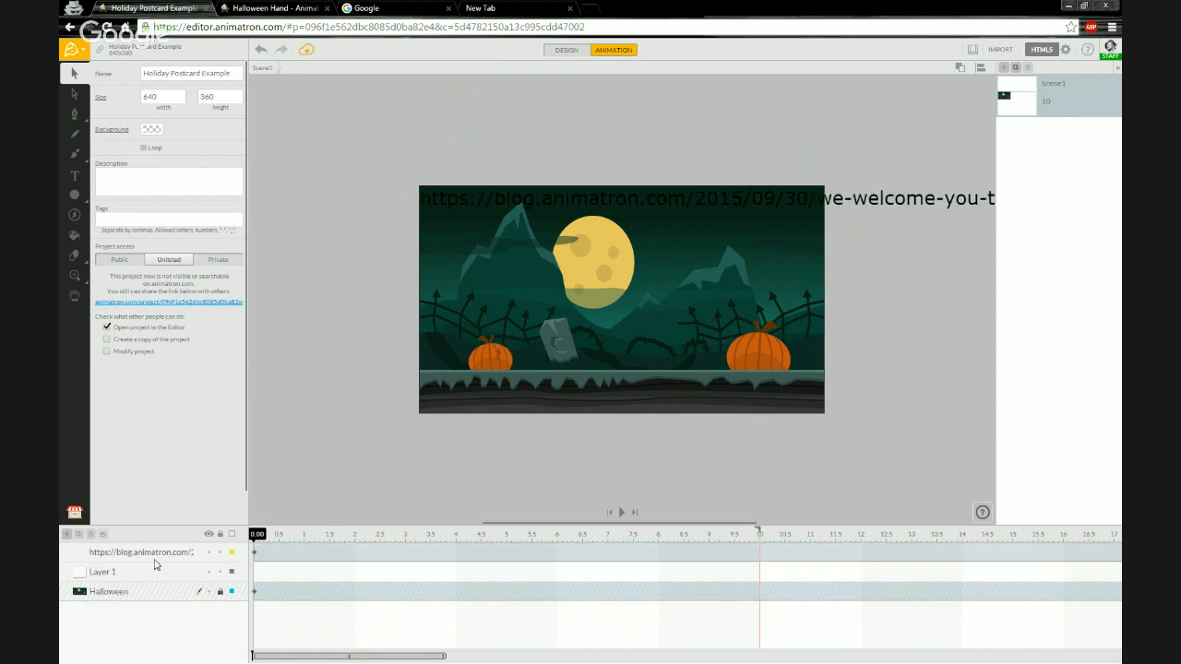
# Remove the pasted URL text layer from the Holiday Postcard Example project.
pyautogui.click(93, 559)
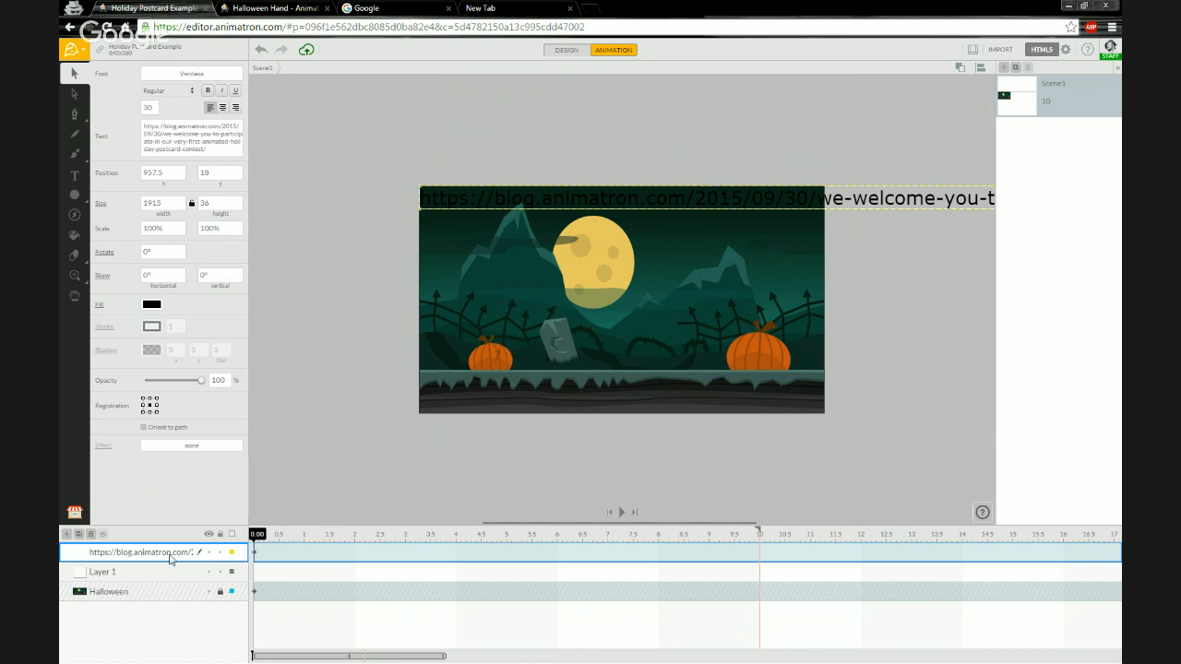
pyautogui.click(92, 536)
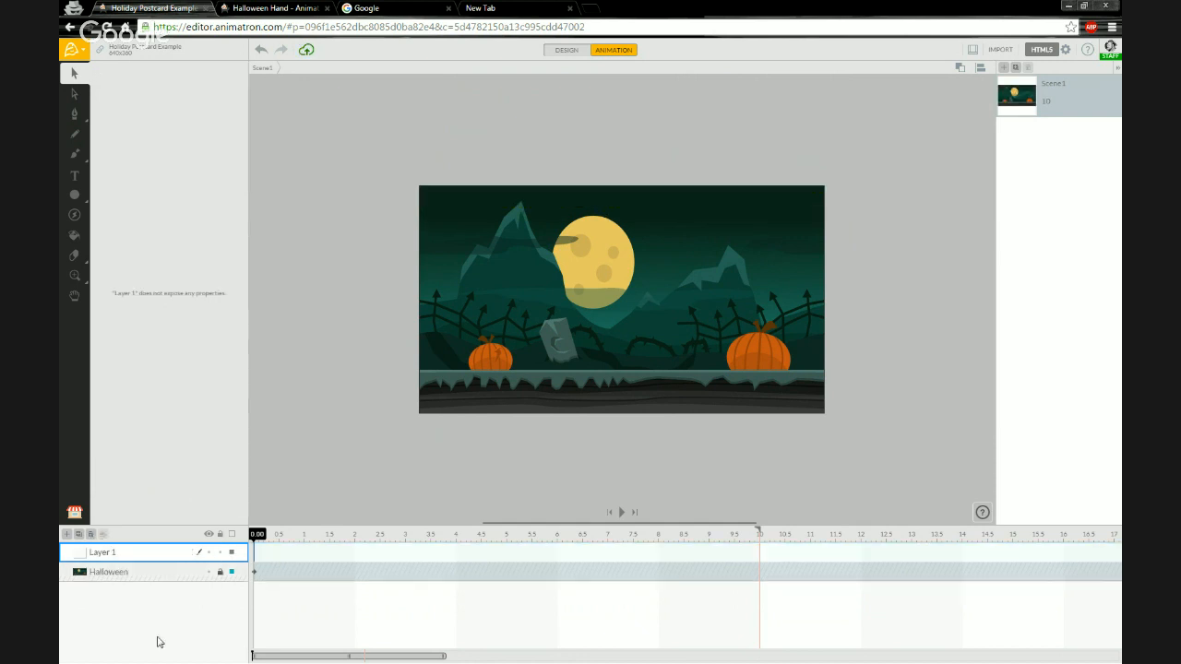
pyautogui.click(251, 15)
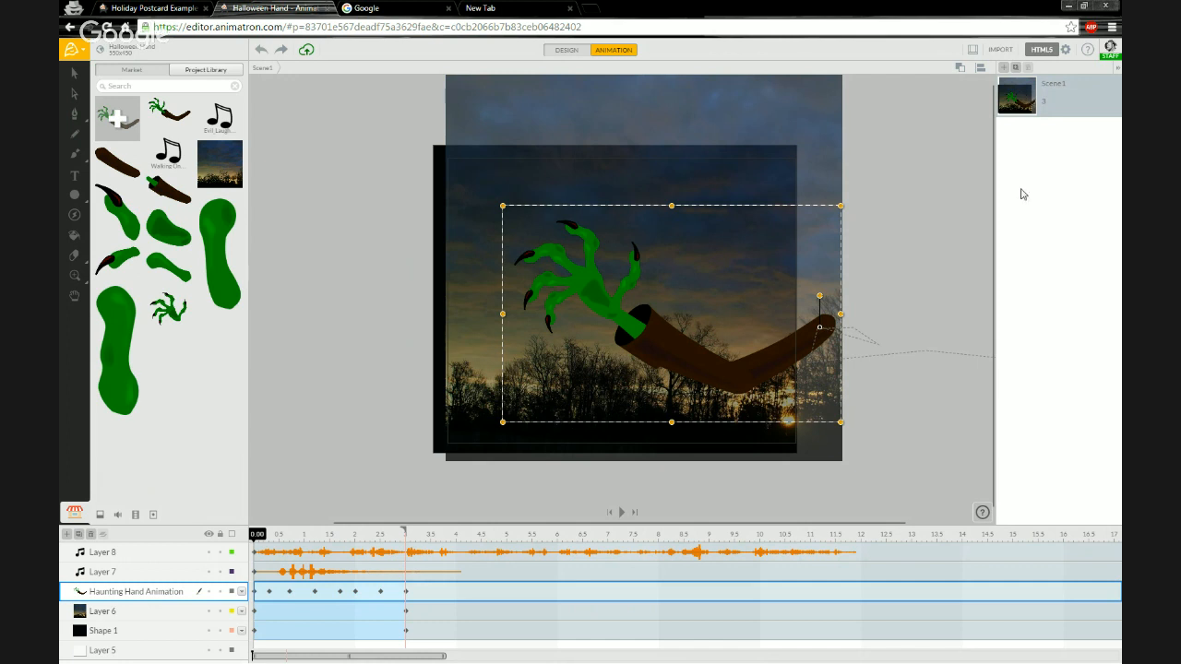
pyautogui.click(1031, 102)
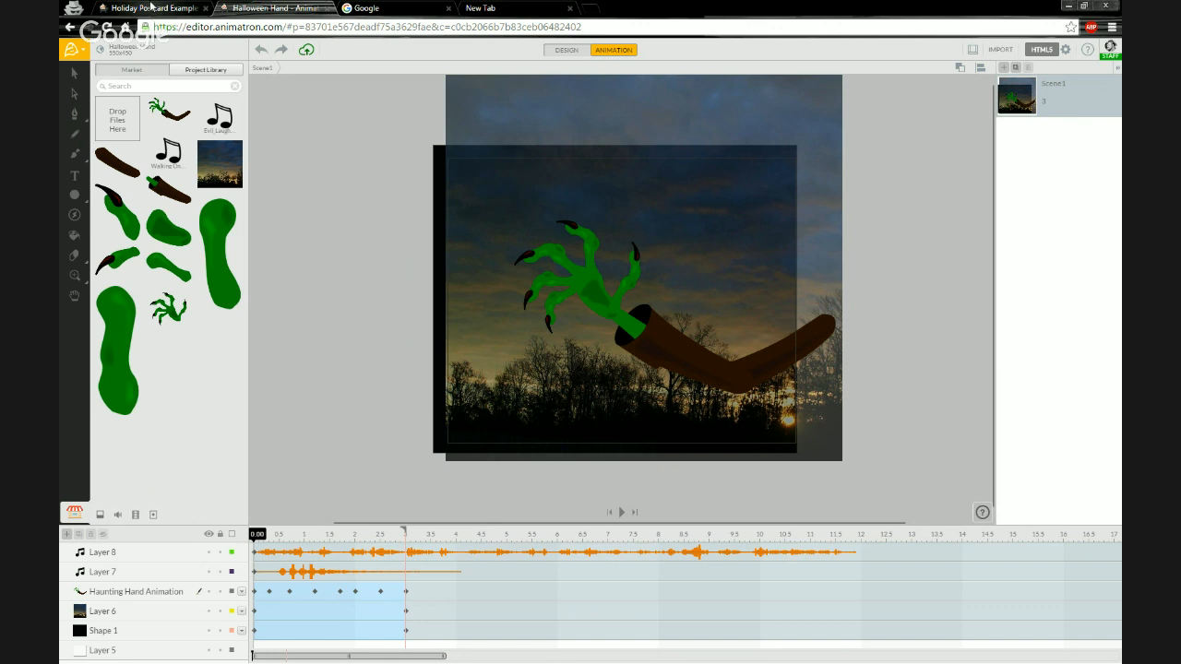
pyautogui.click(151, 7)
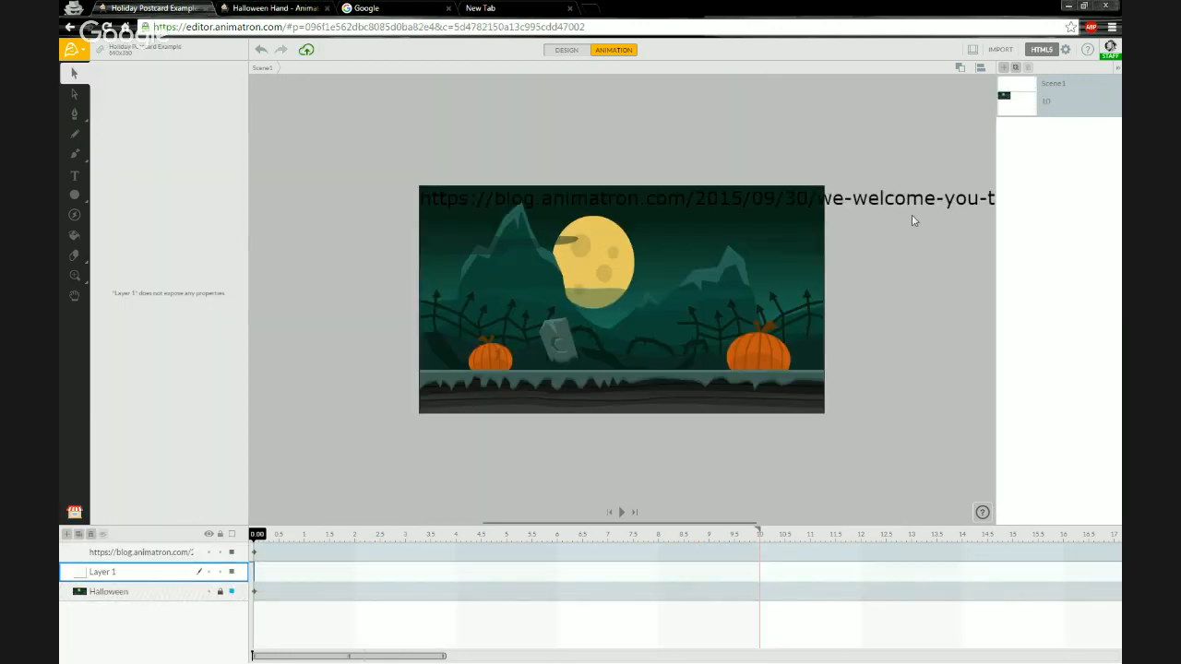
pyautogui.hotkey('ctrl', 'z')
pyautogui.click(260, 218)
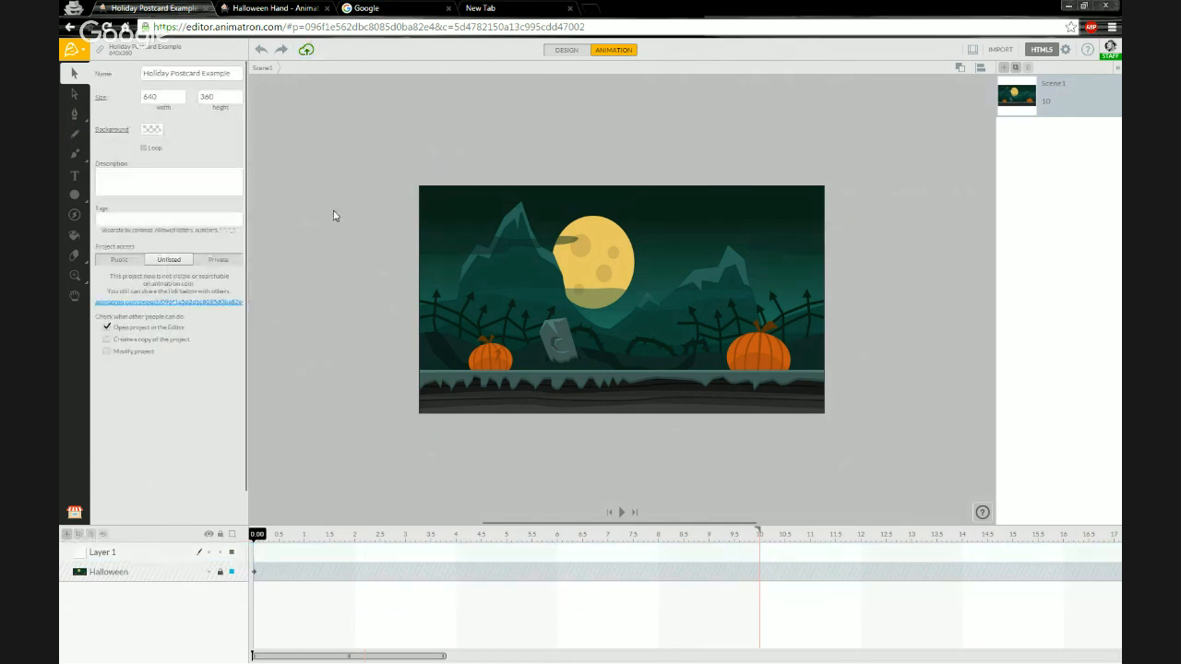
# Copy the Haunting Hand Animation layer in the Halloween Hand project.
pyautogui.click(252, 11)
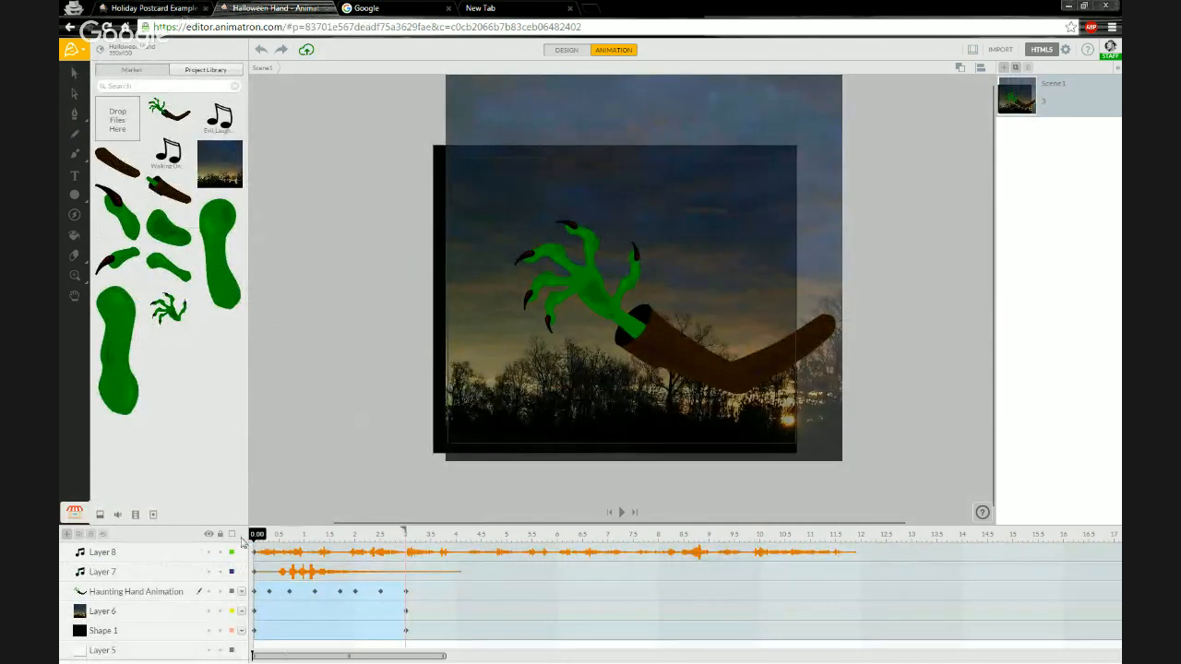
pyautogui.click(187, 593)
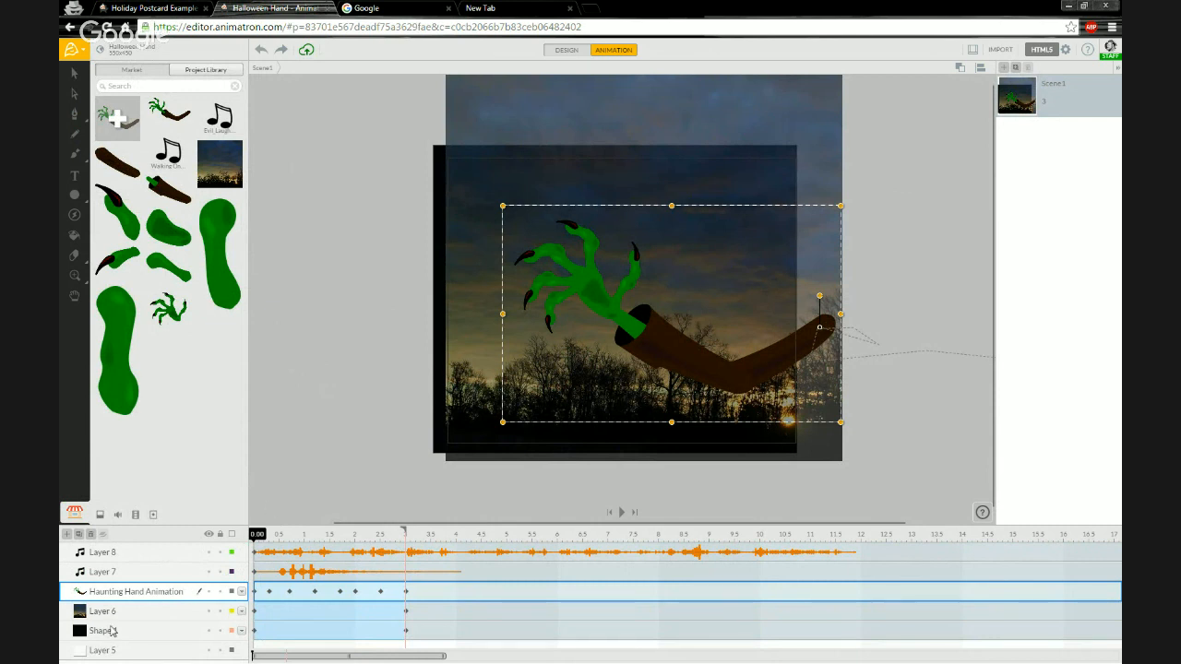
pyautogui.rightClick(184, 592)
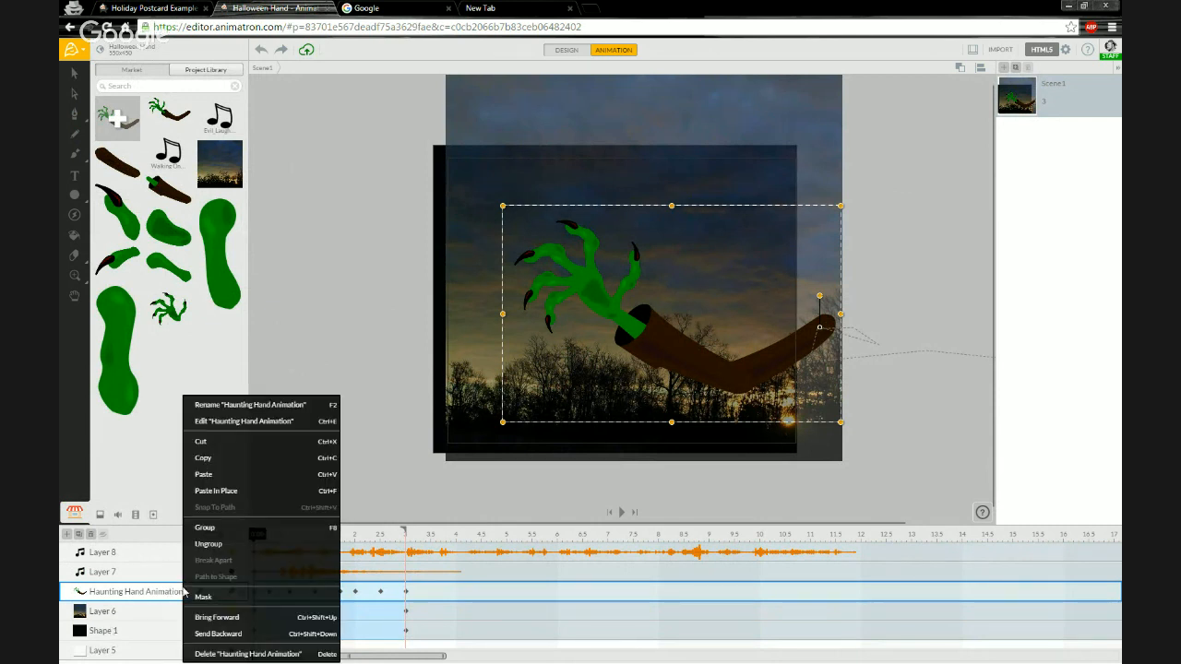
pyautogui.click(217, 458)
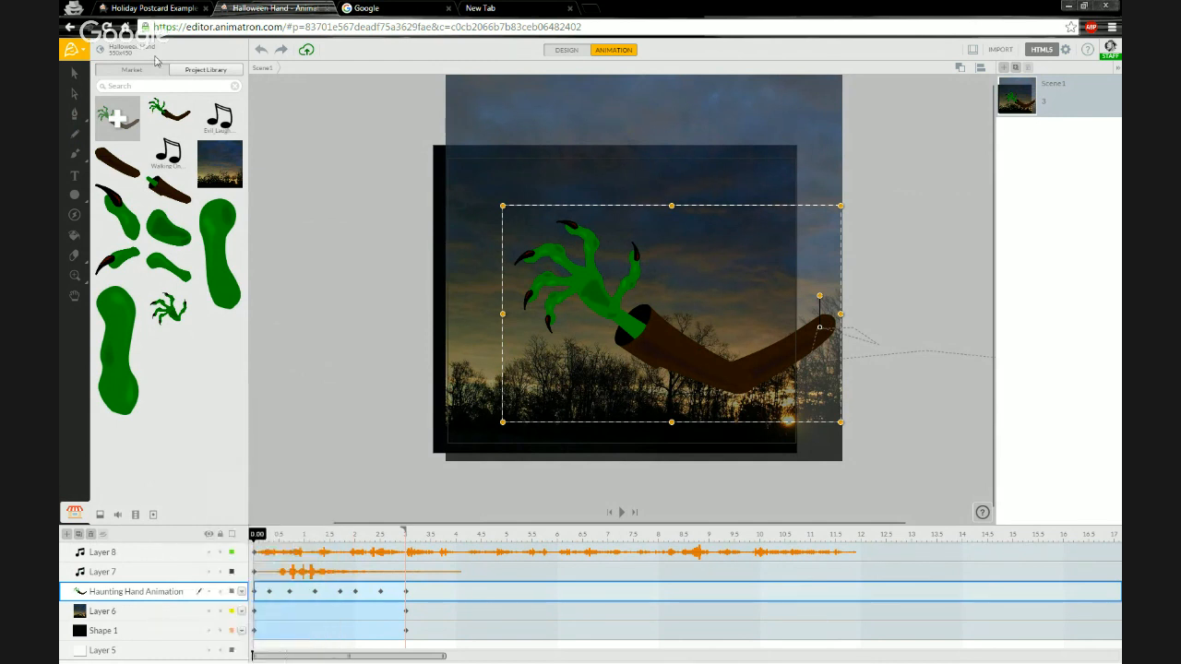
# Try to paste the hand layer into the Holiday Postcard Example timeline and delete the pasted URL text layer.
pyautogui.hotkey('ctrl', 'pageup')
pyautogui.rightClick(104, 558)
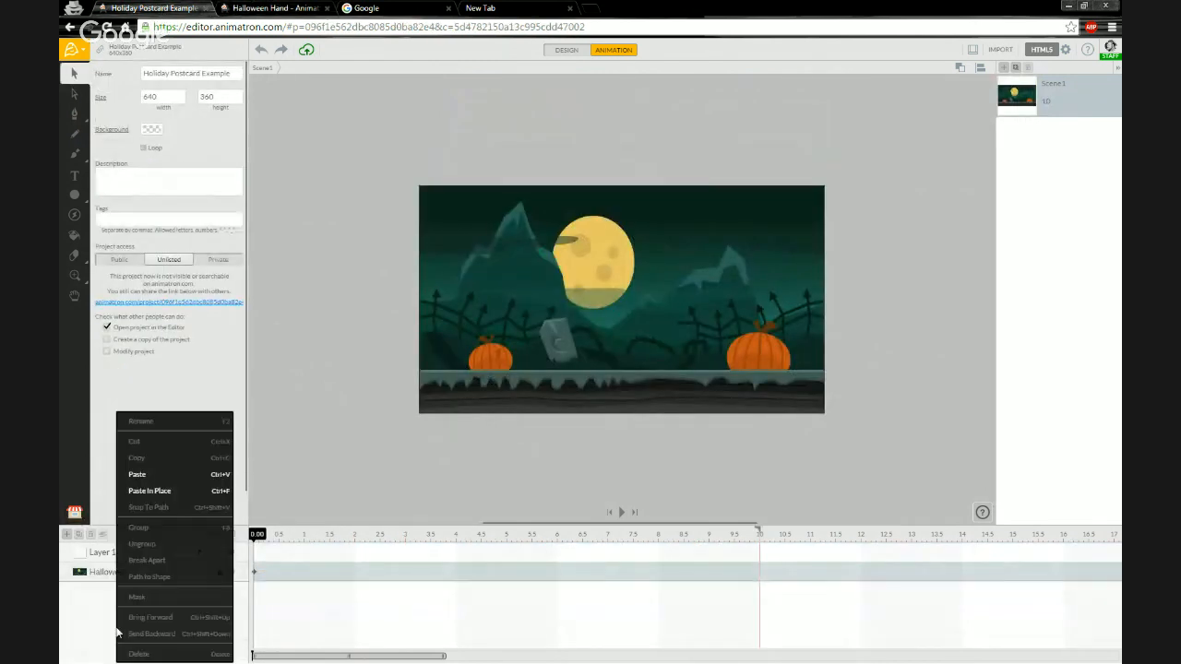
pyautogui.click(158, 474)
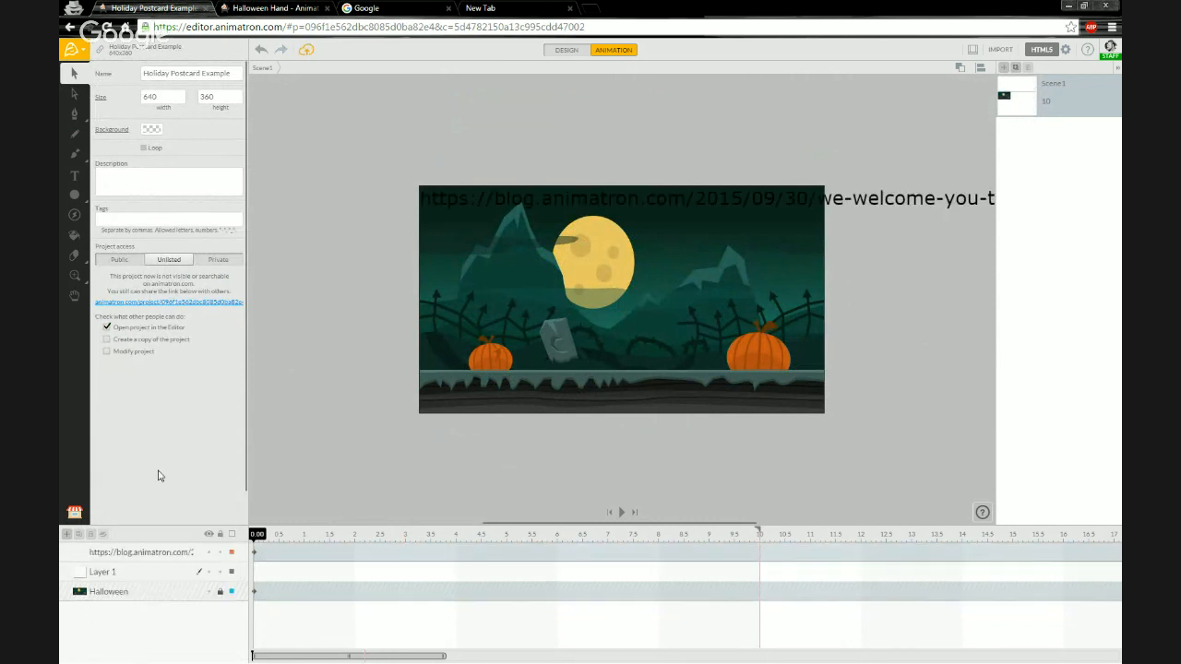
pyautogui.click(147, 553)
pyautogui.press('Delete')
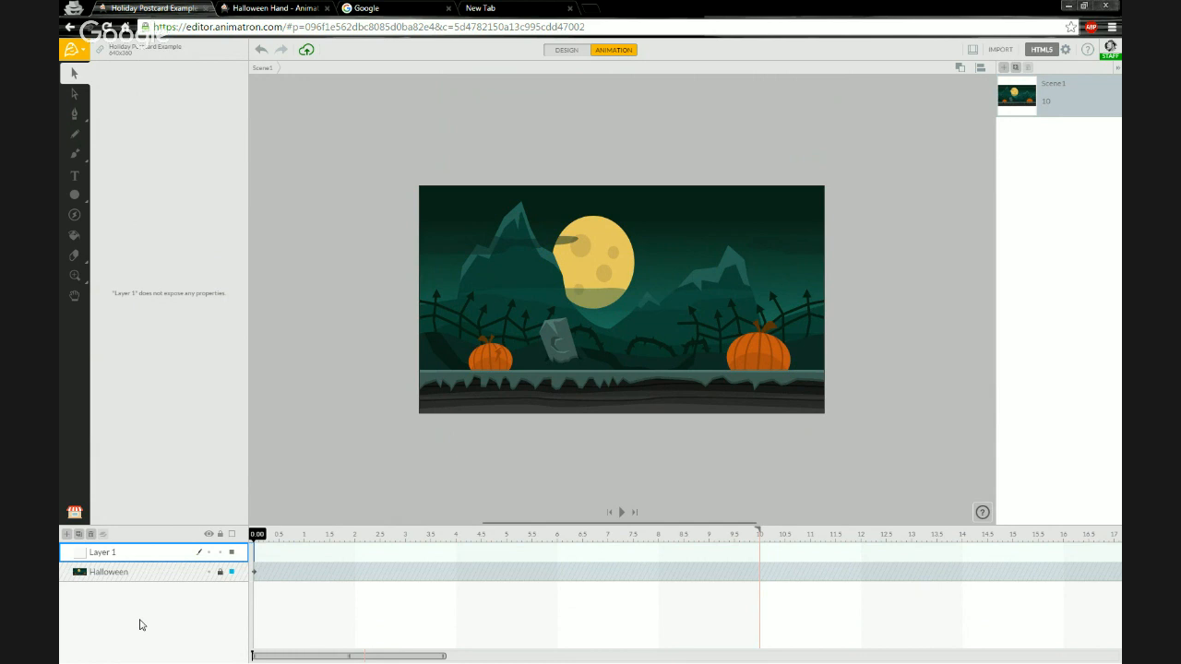
# Unlock the Halloween background layer in the Holiday Postcard Example project.
pyautogui.click(287, 11)
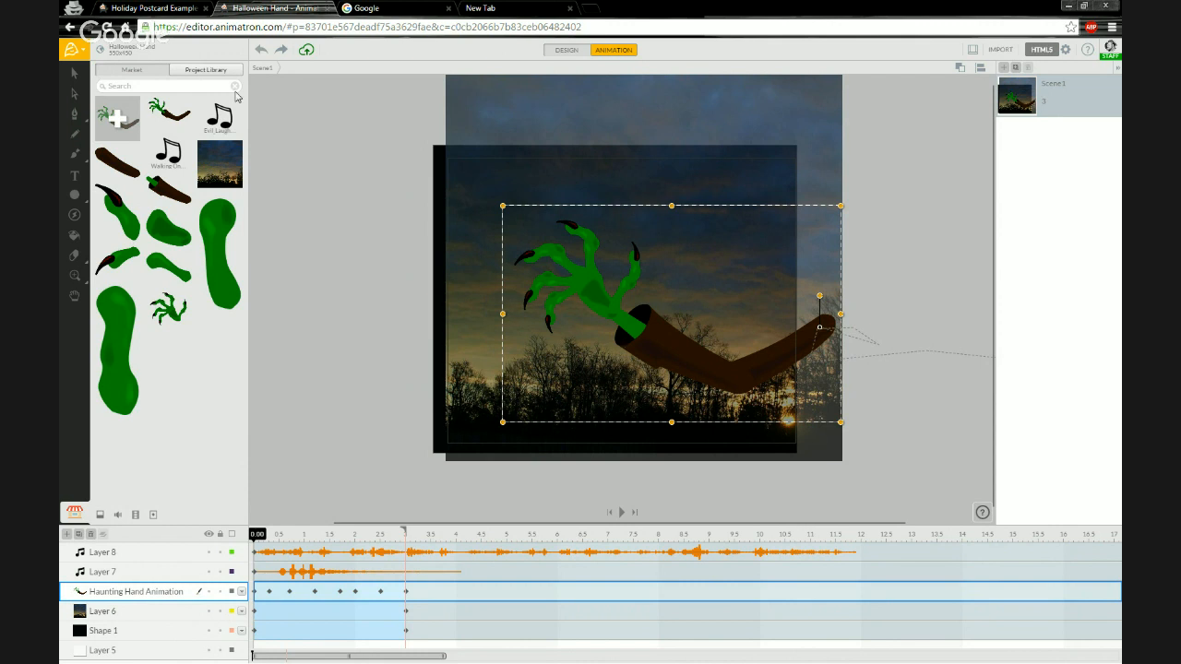
pyautogui.click(180, 16)
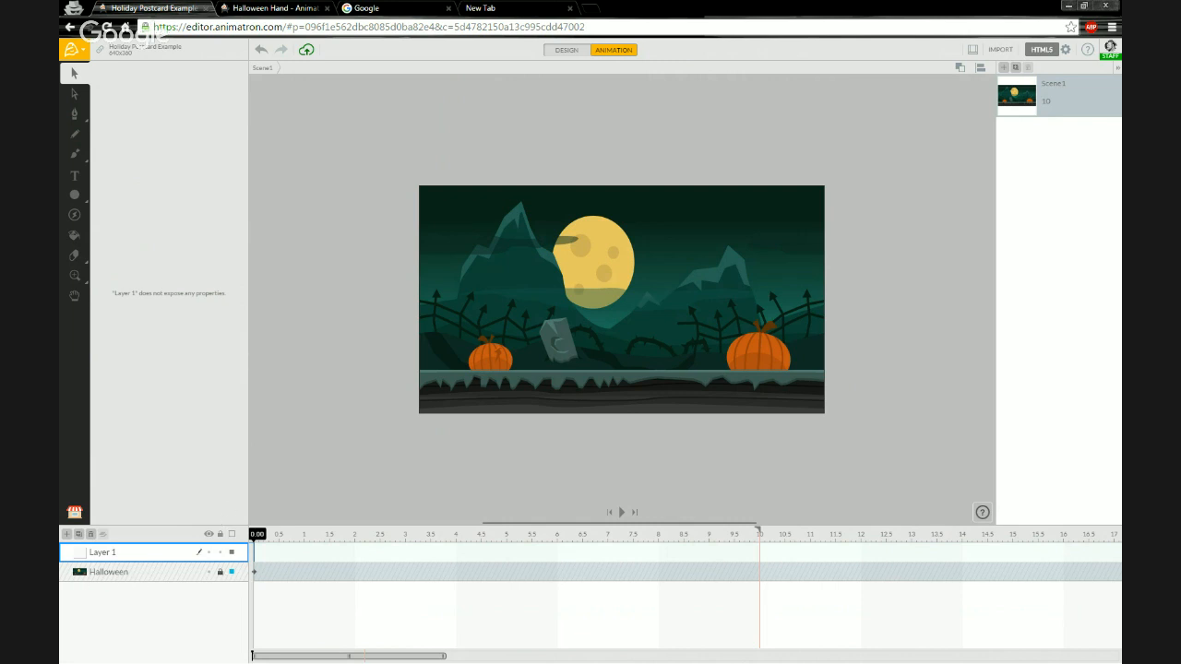
pyautogui.click(220, 573)
pyautogui.click(137, 573)
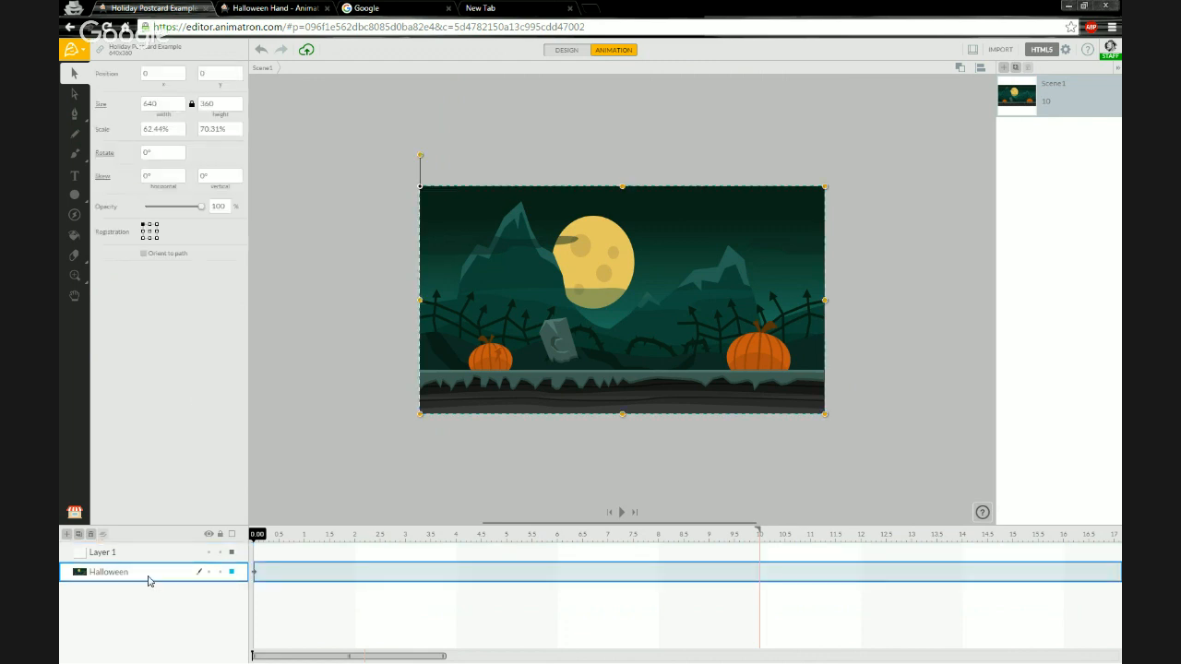
pyautogui.click(222, 572)
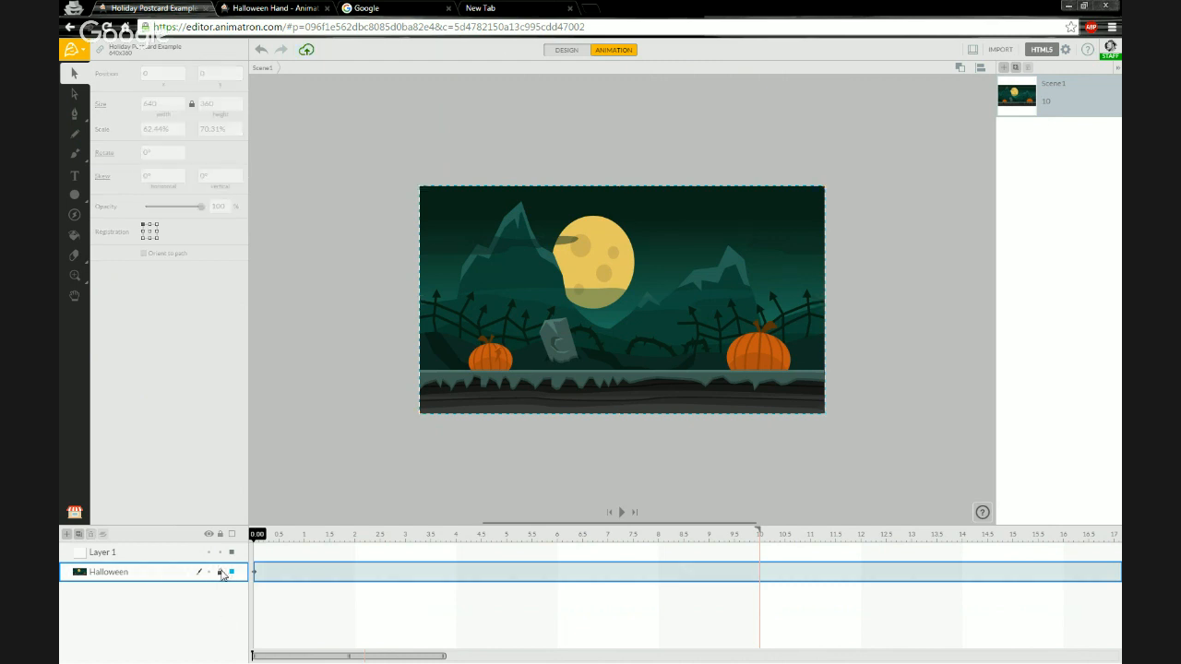
pyautogui.click(221, 572)
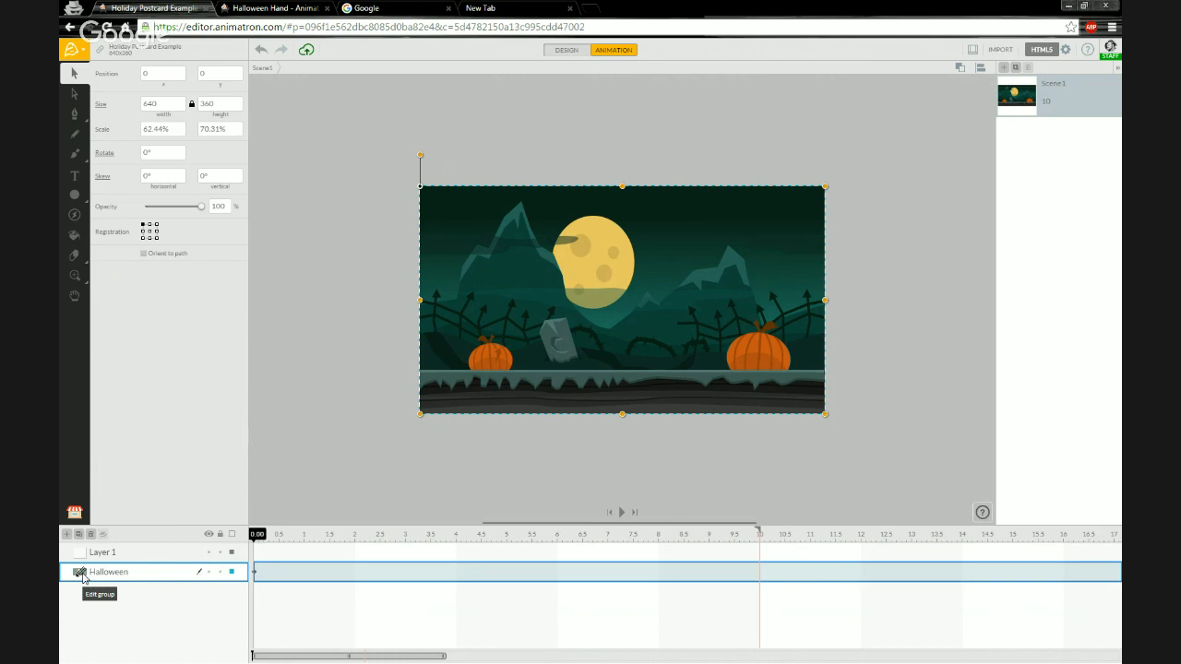
# Open the Halloween background group for editing and enlarge the layer list to show all its layers.
pyautogui.click(81, 574)
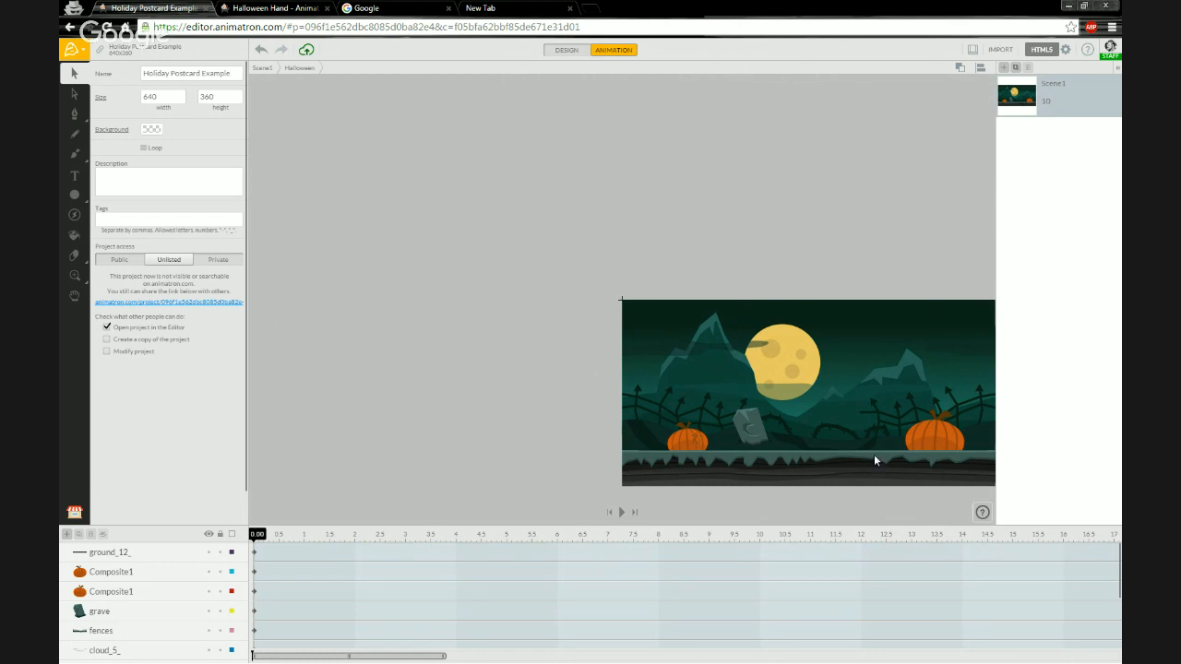
pyautogui.scroll(-2, 790, 297)
pyautogui.scroll(-3, 559, 296)
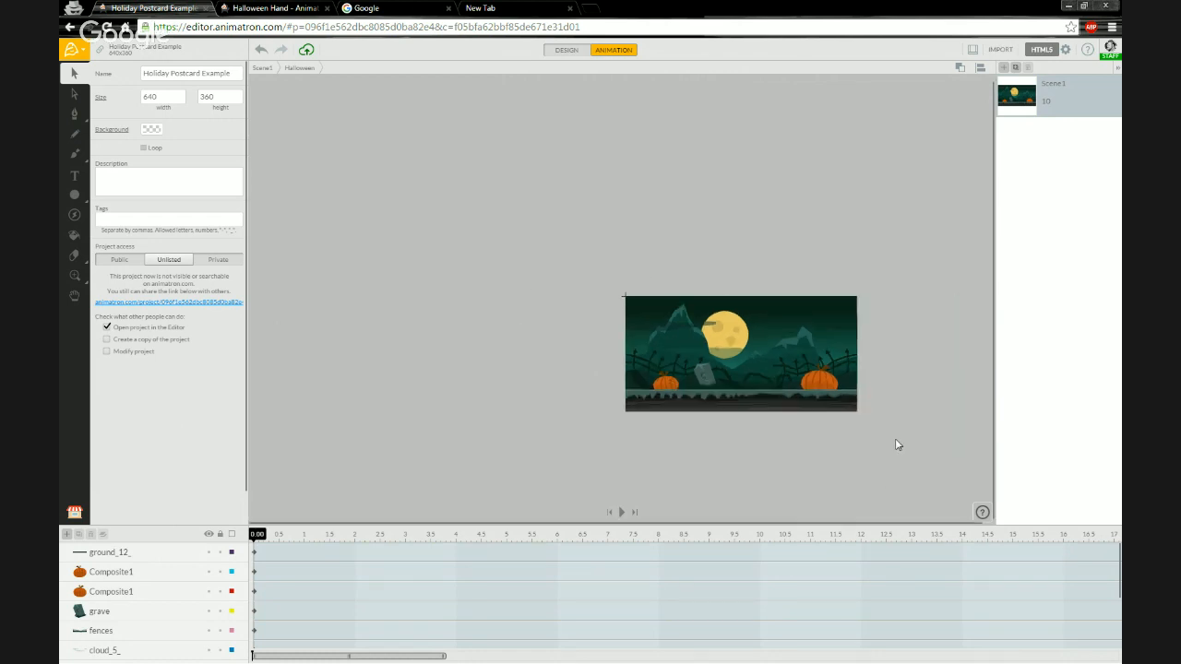
pyautogui.scroll(4, 895, 439)
pyautogui.scroll(3, 831, 329)
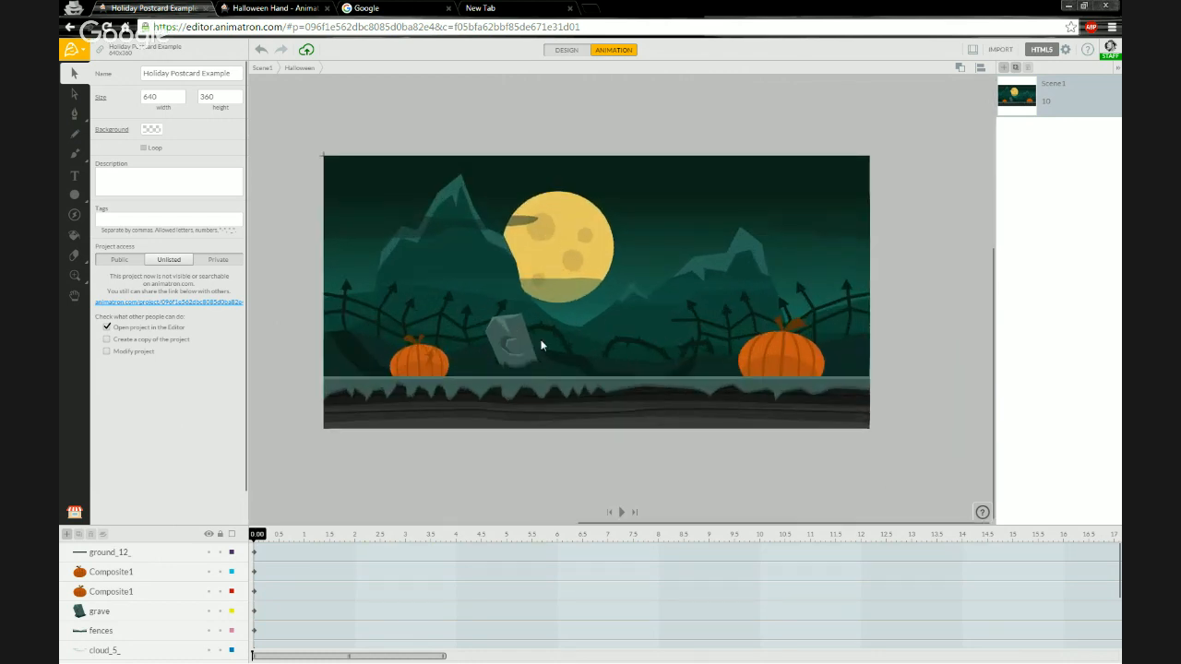
pyautogui.scroll(2, 464, 322)
pyautogui.scroll(-1, 487, 322)
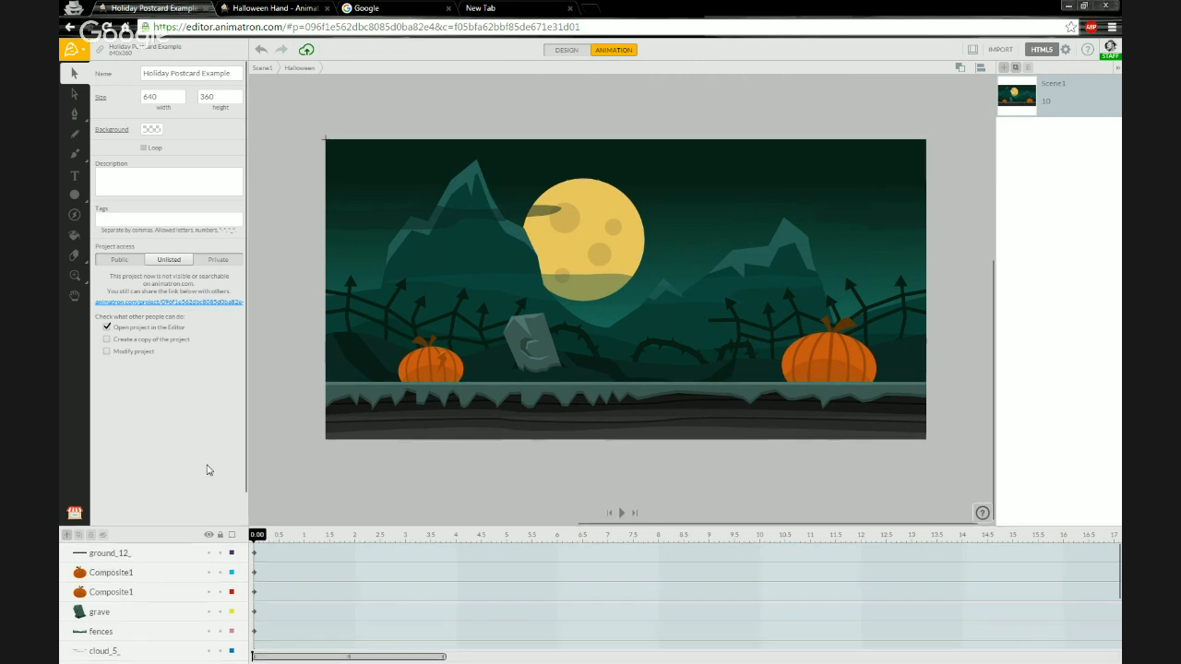
pyautogui.moveTo(209, 526); pyautogui.dragTo(211, 451)
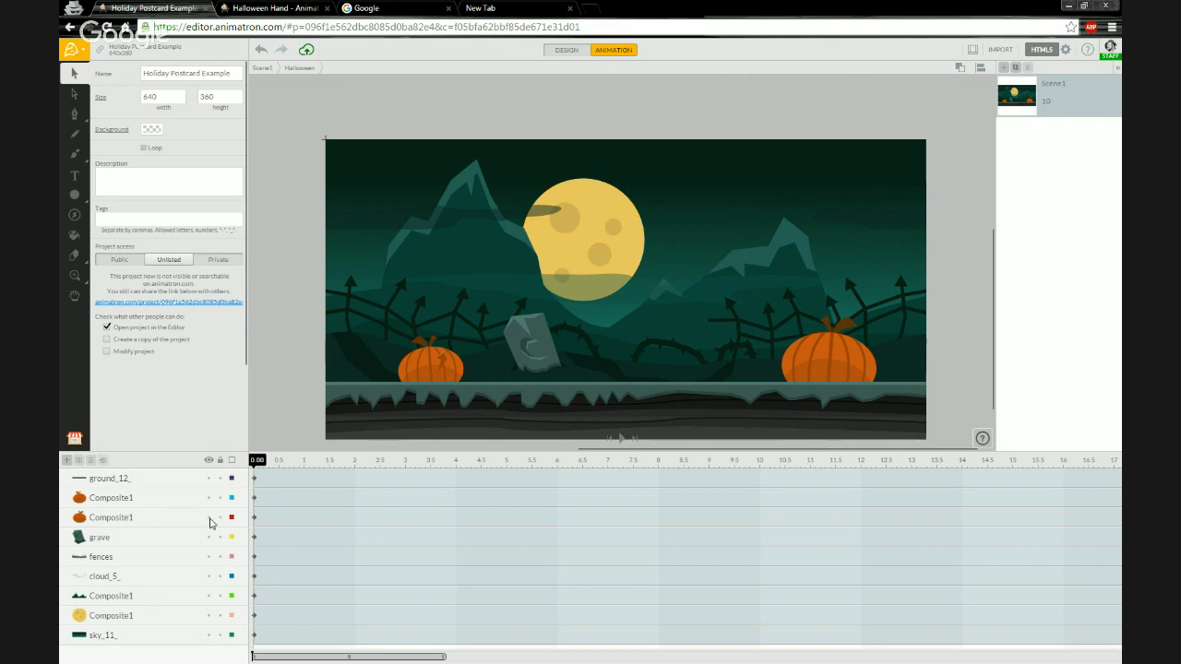
# Move the ground_12_ layer downward and undo the move.
pyautogui.click(147, 483)
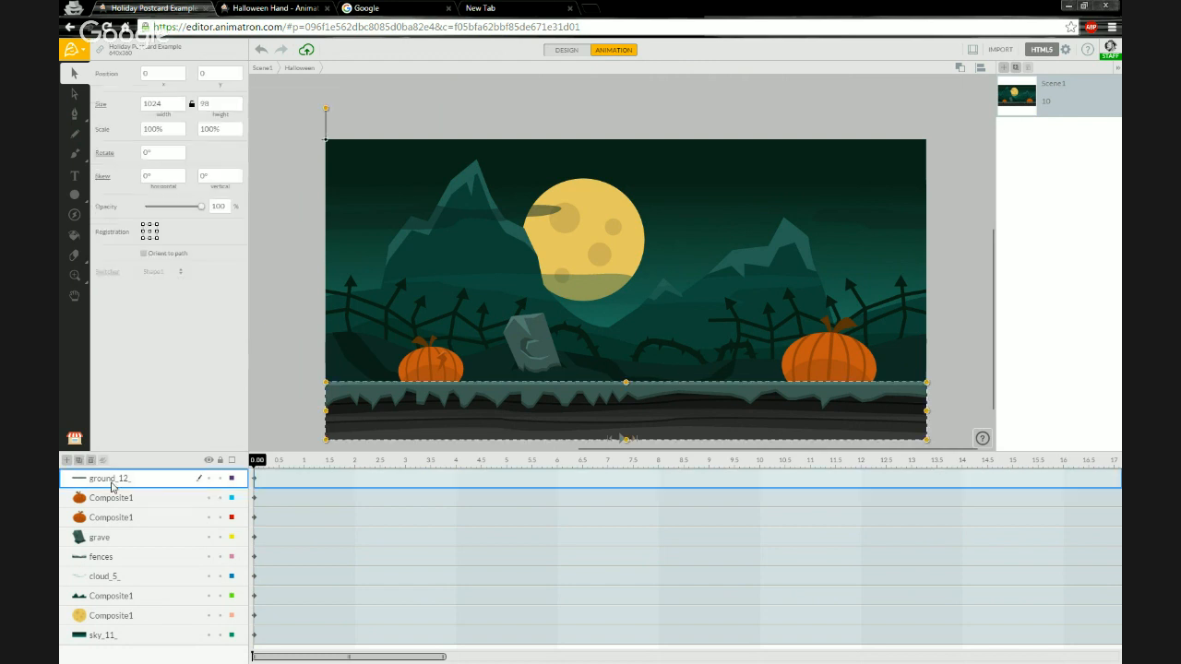
pyautogui.moveTo(399, 410); pyautogui.dragTo(406, 434)
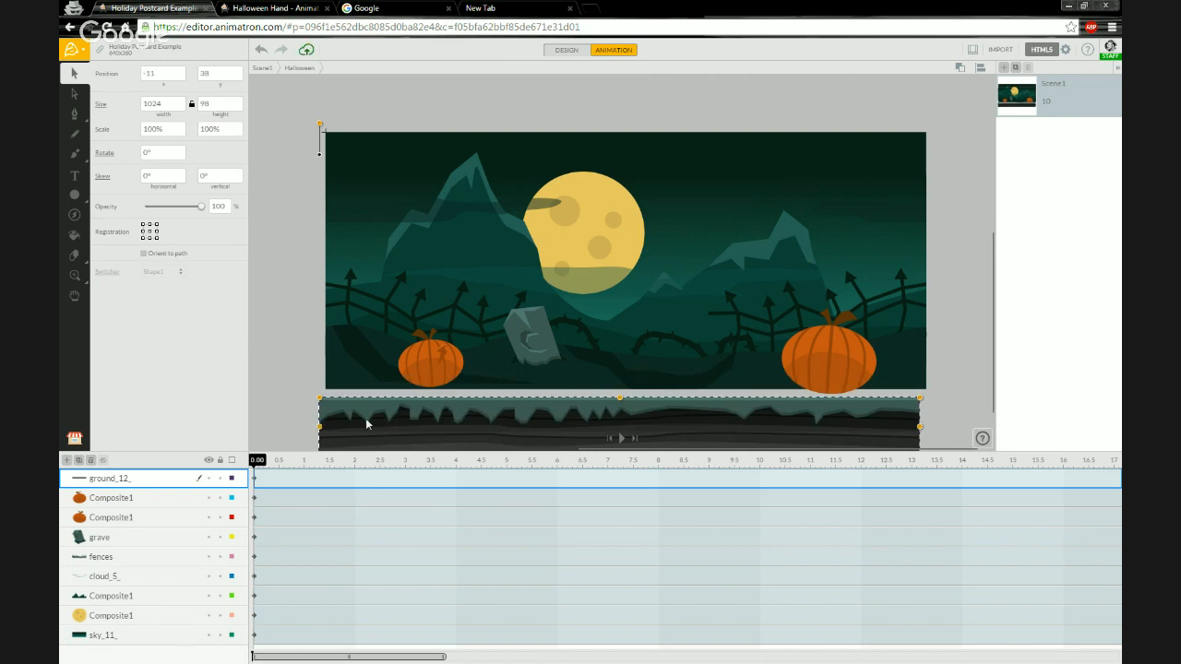
pyautogui.hotkey('ctrl', 'z')
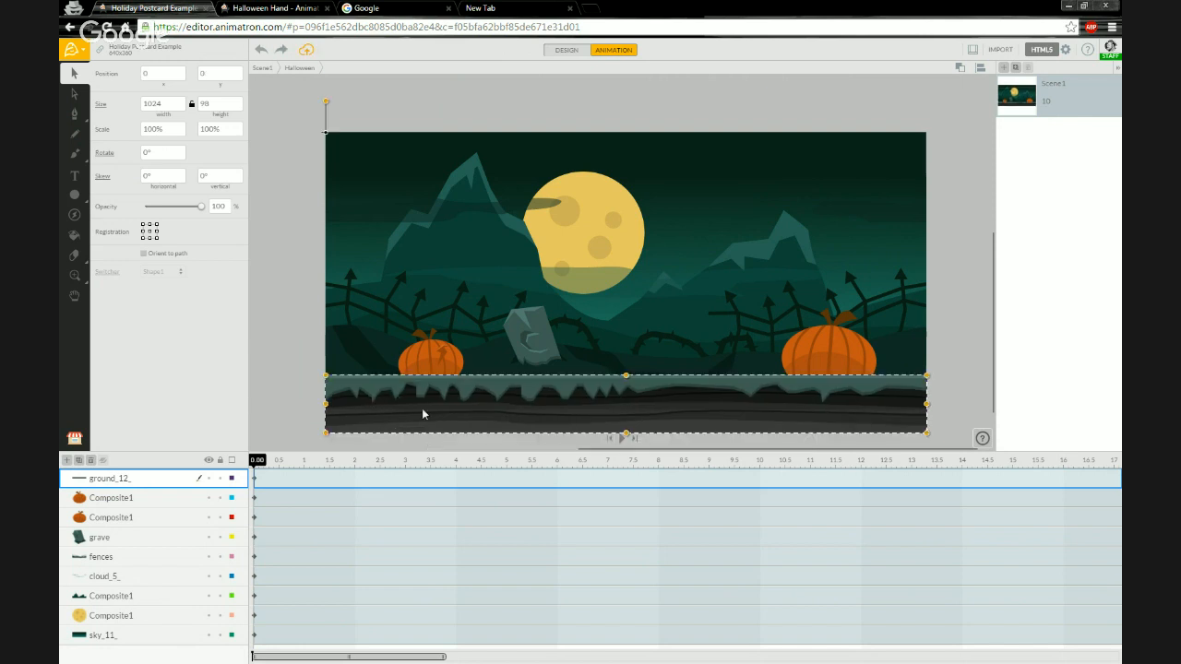
pyautogui.hotkey('ctrl', 'z')
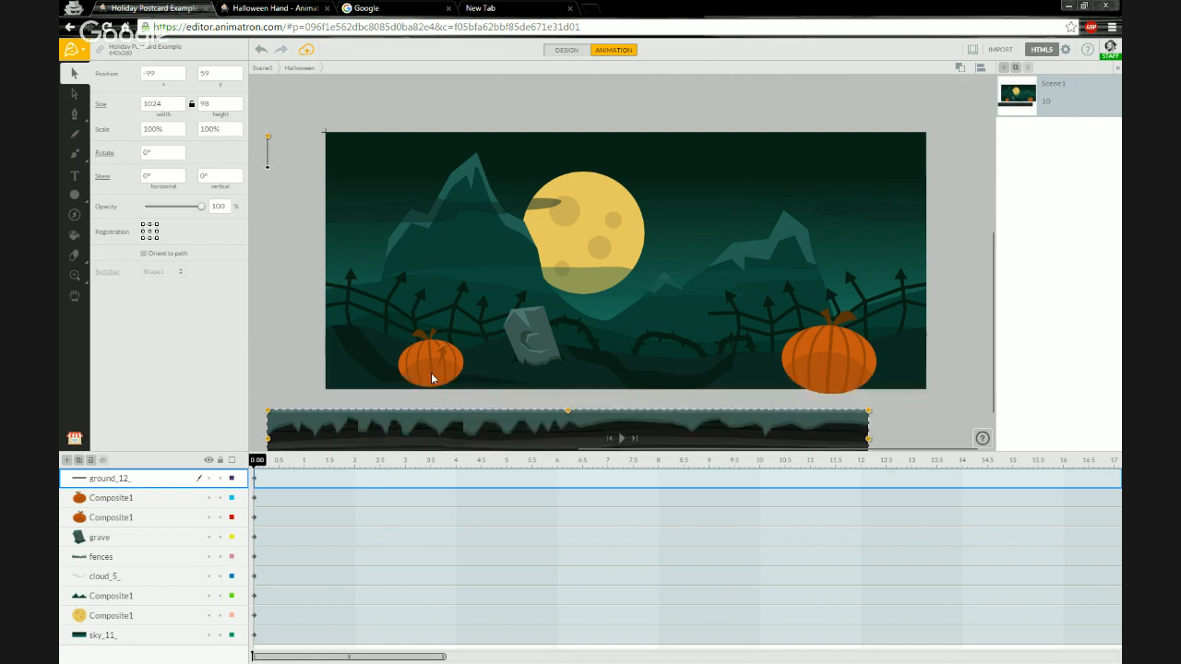
pyautogui.hotkey('ctrl', 'z')
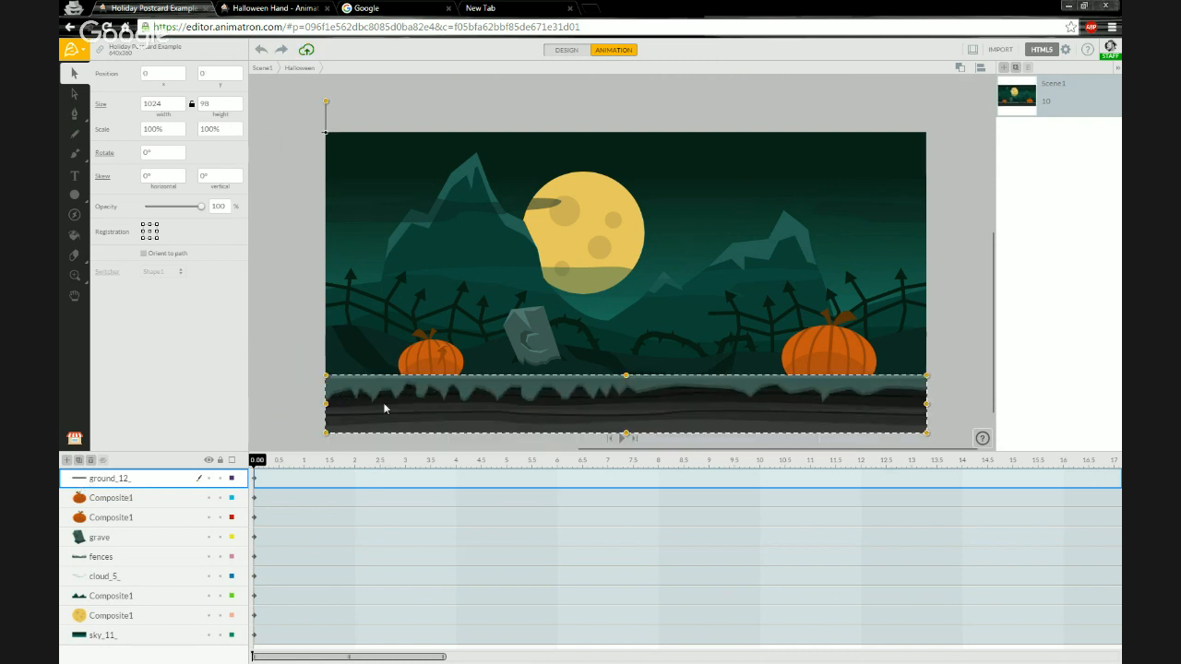
# Open the ground_12_ group and select its Shape2 icicle layer.
pyautogui.click(80, 480)
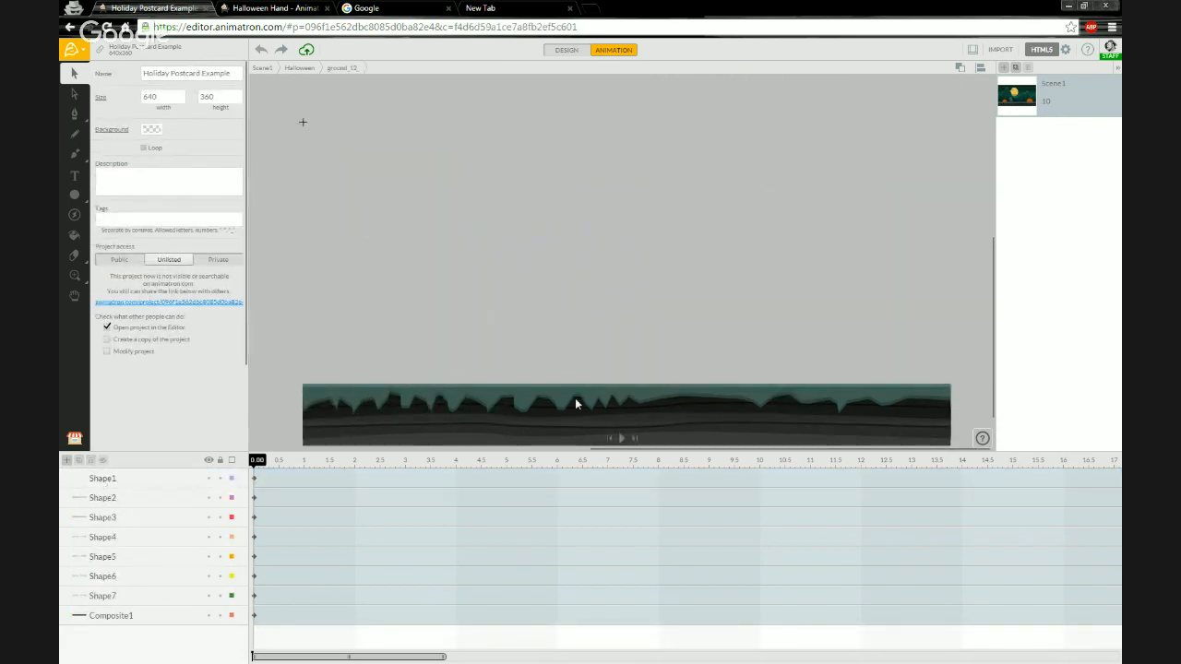
pyautogui.scroll(2, 618, 425)
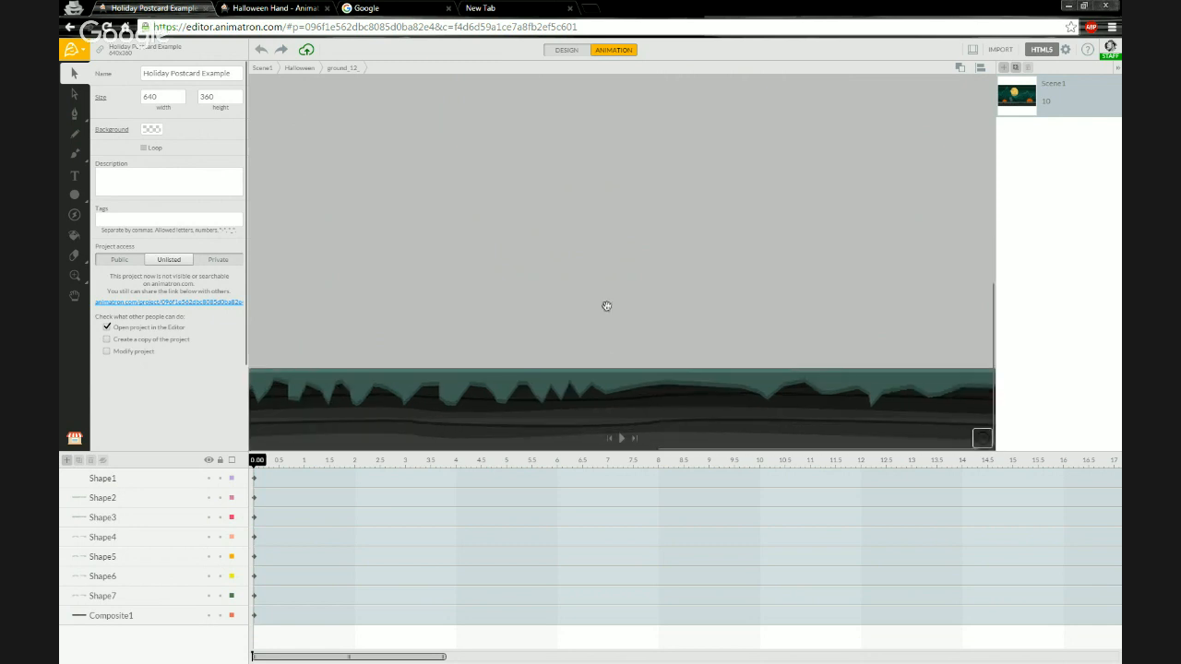
pyautogui.scroll(-2, 600, 305)
pyautogui.scroll(2, 599, 419)
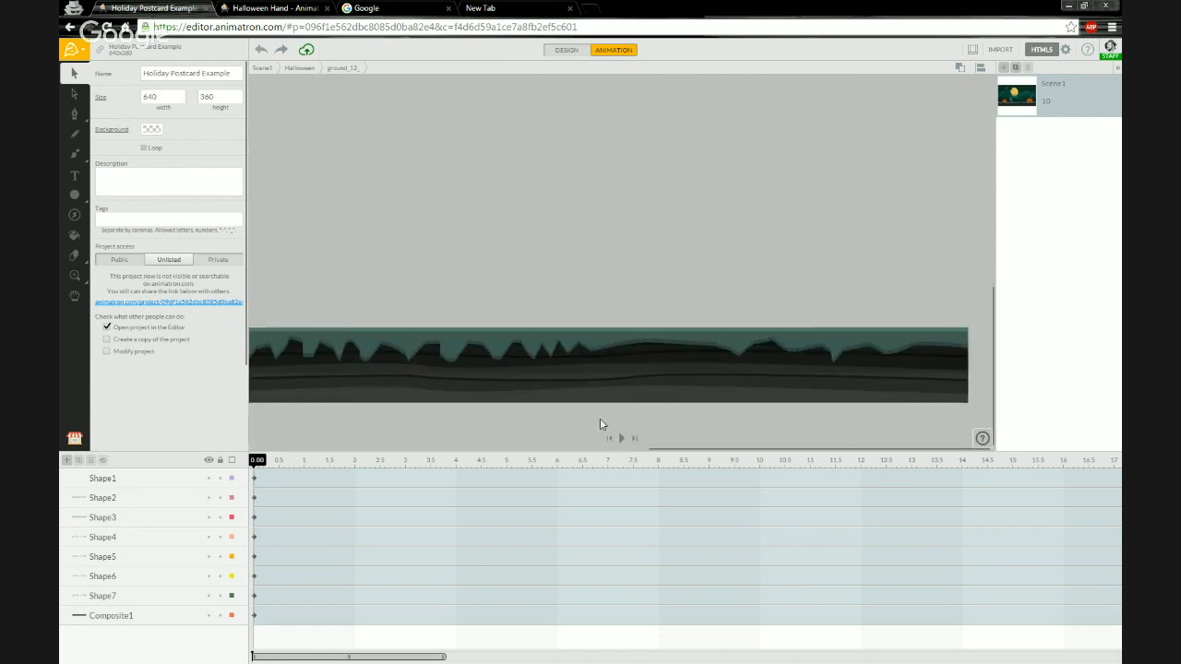
pyautogui.moveTo(437, 388); pyautogui.dragTo(571, 356)
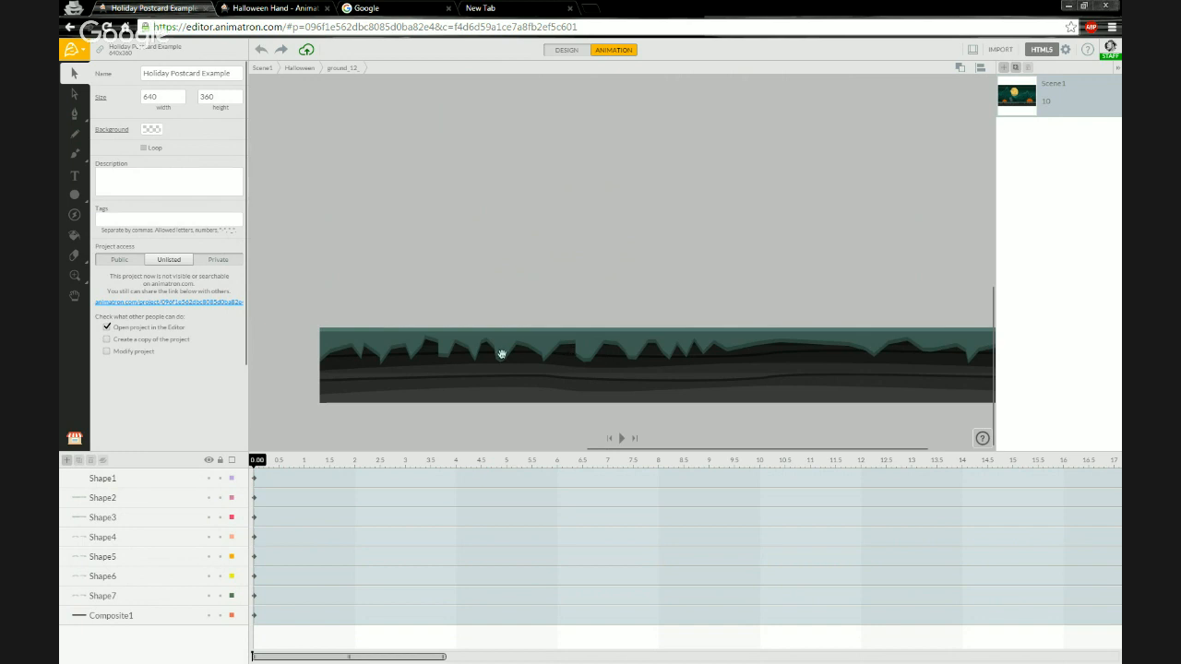
pyautogui.click(386, 346)
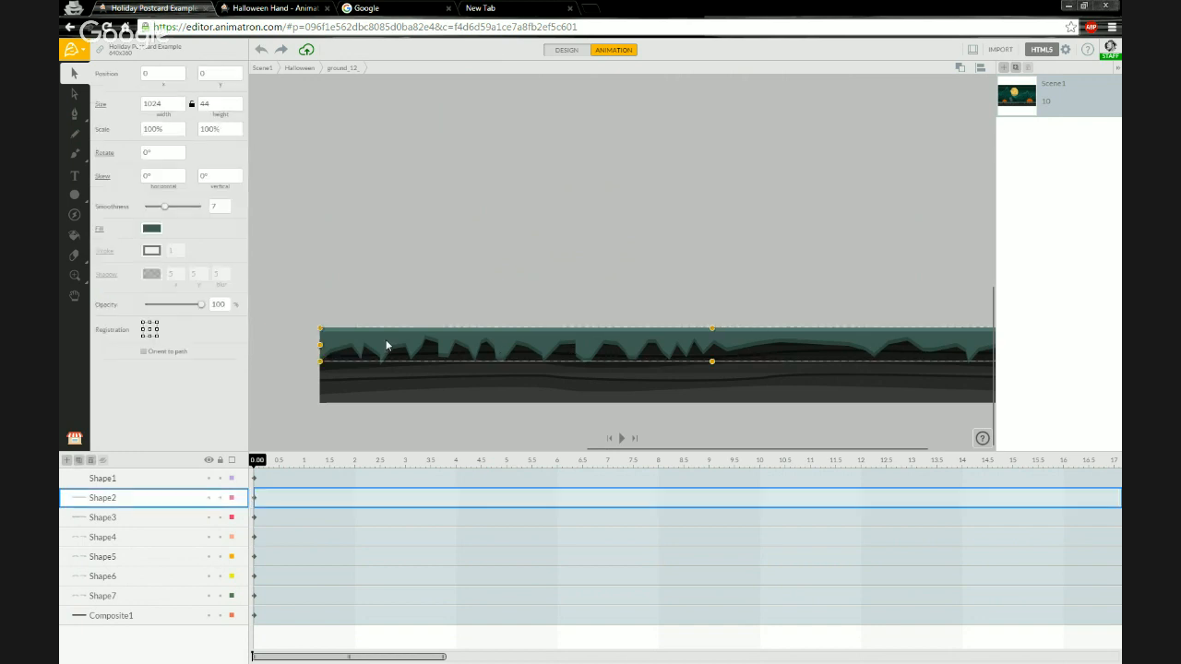
pyautogui.moveTo(511, 390); pyautogui.dragTo(494, 371)
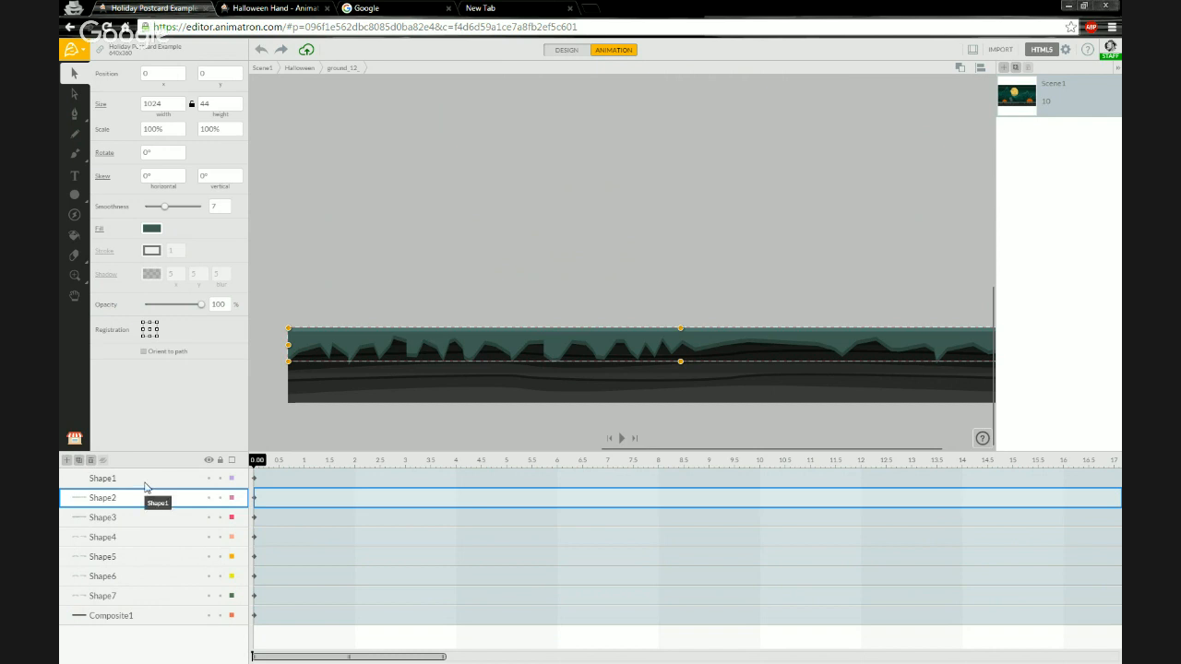
pyautogui.click(145, 484)
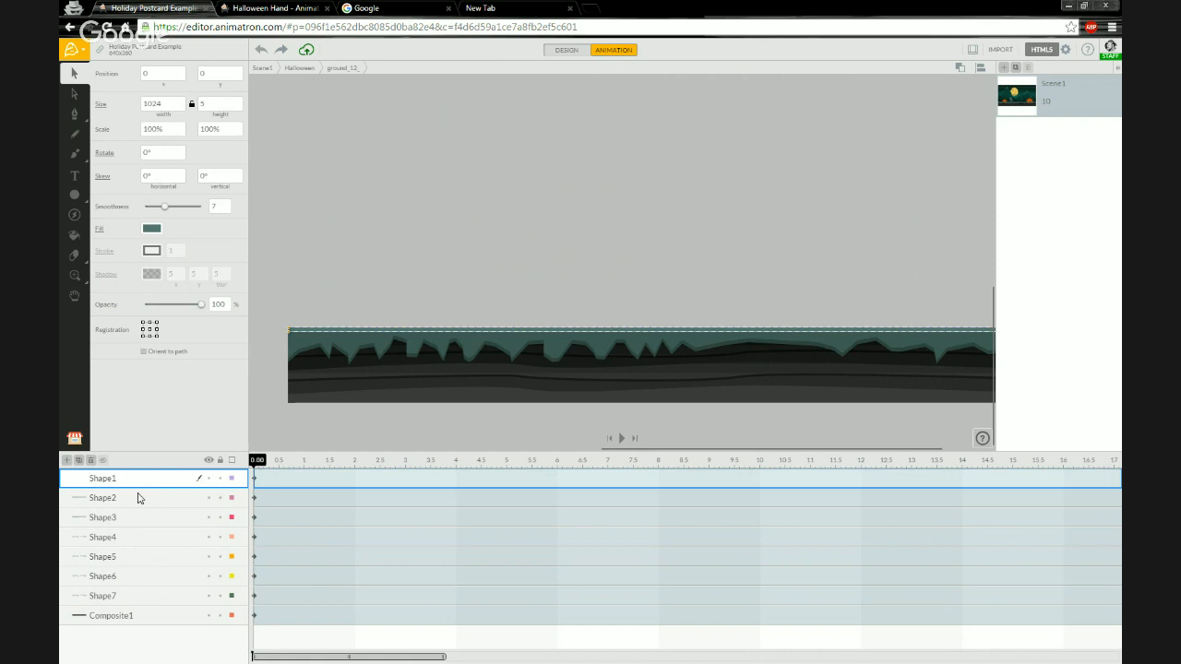
pyautogui.click(139, 498)
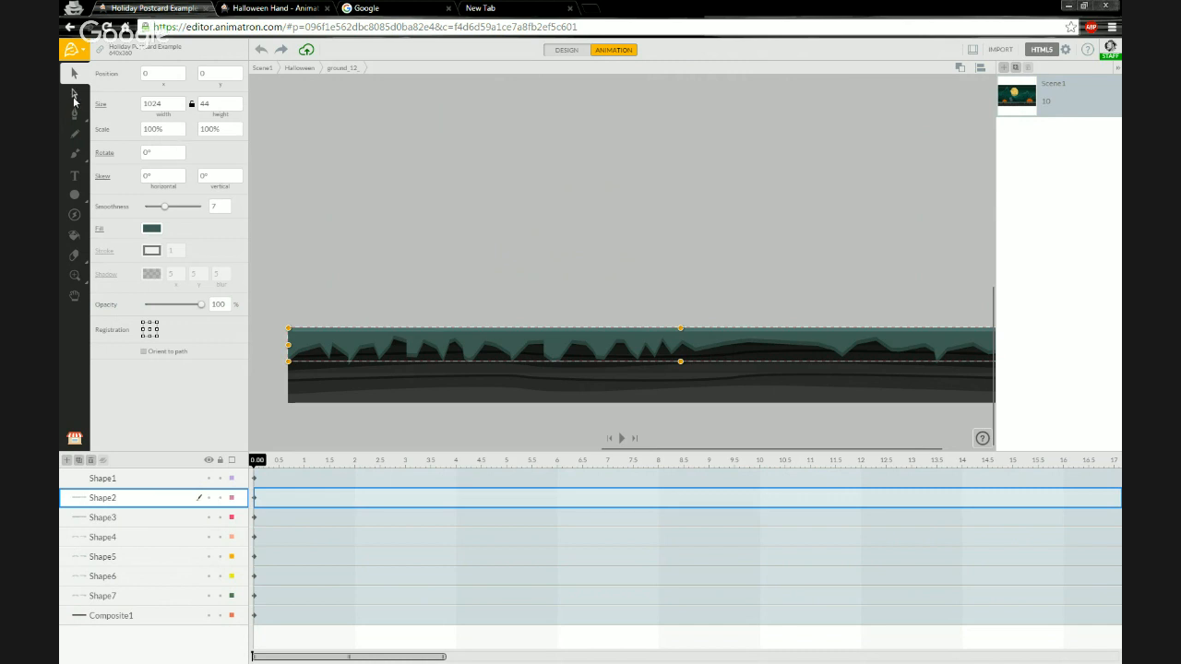
# Switch to point editing on Shape2 and pull the first three icicle points on the left far downward.
pyautogui.click(74, 95)
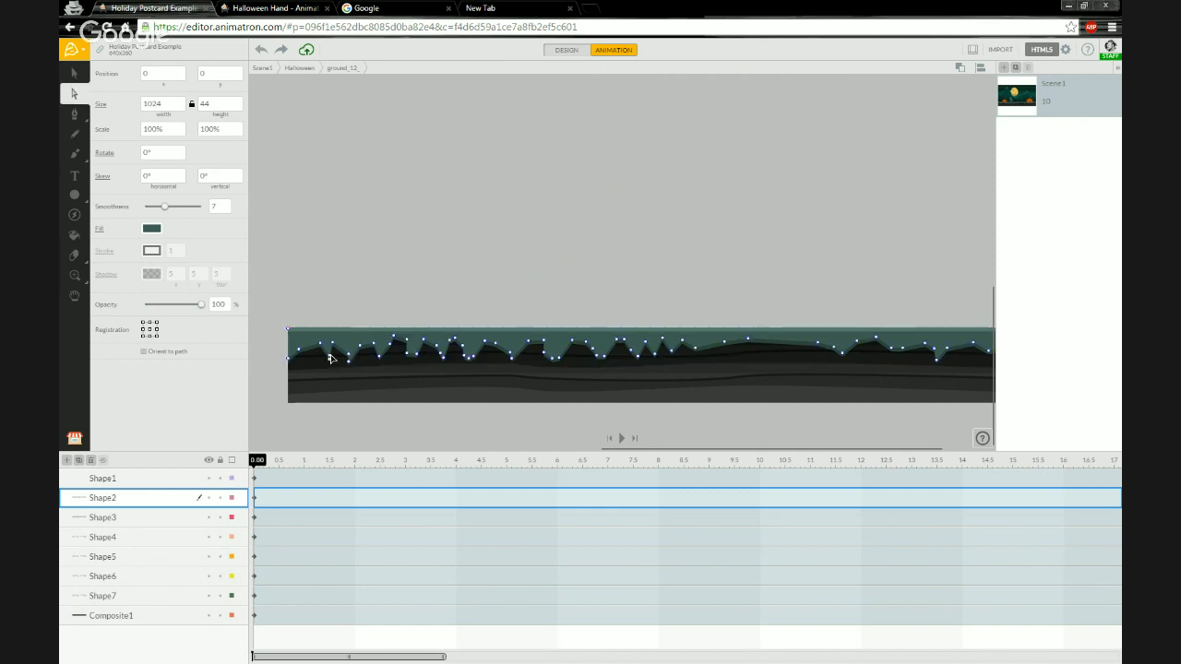
pyautogui.scroll(5, 330, 359)
pyautogui.moveTo(322, 436); pyautogui.dragTo(368, 303)
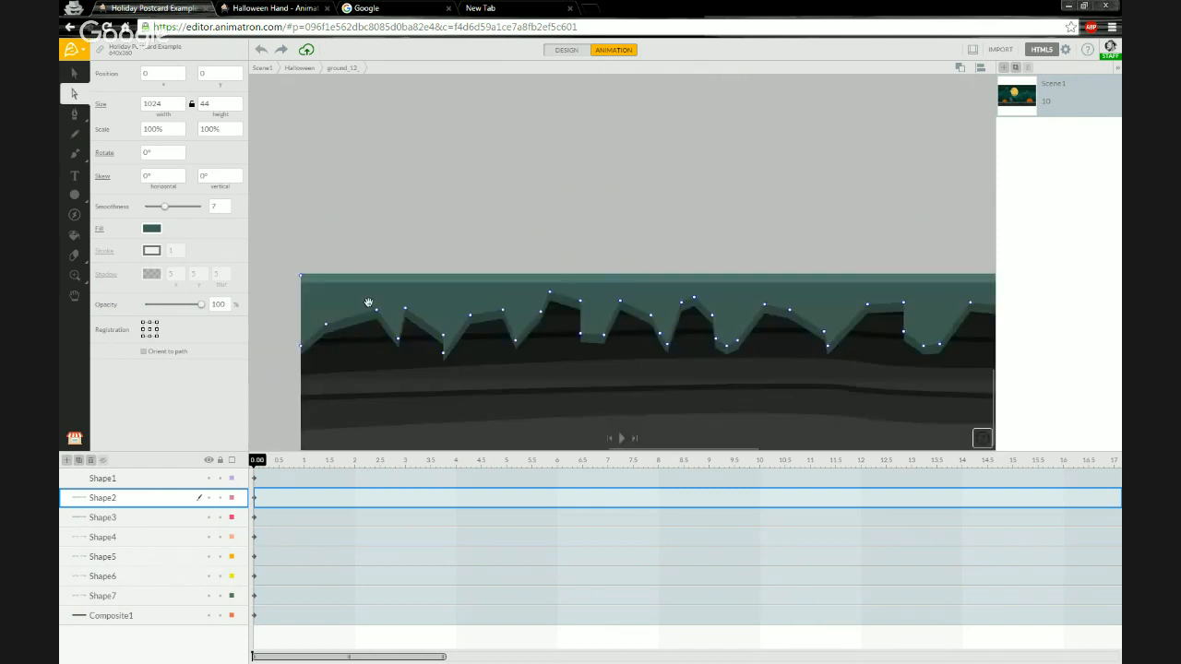
pyautogui.moveTo(398, 343); pyautogui.dragTo(400, 378)
pyautogui.moveTo(443, 356); pyautogui.dragTo(449, 420)
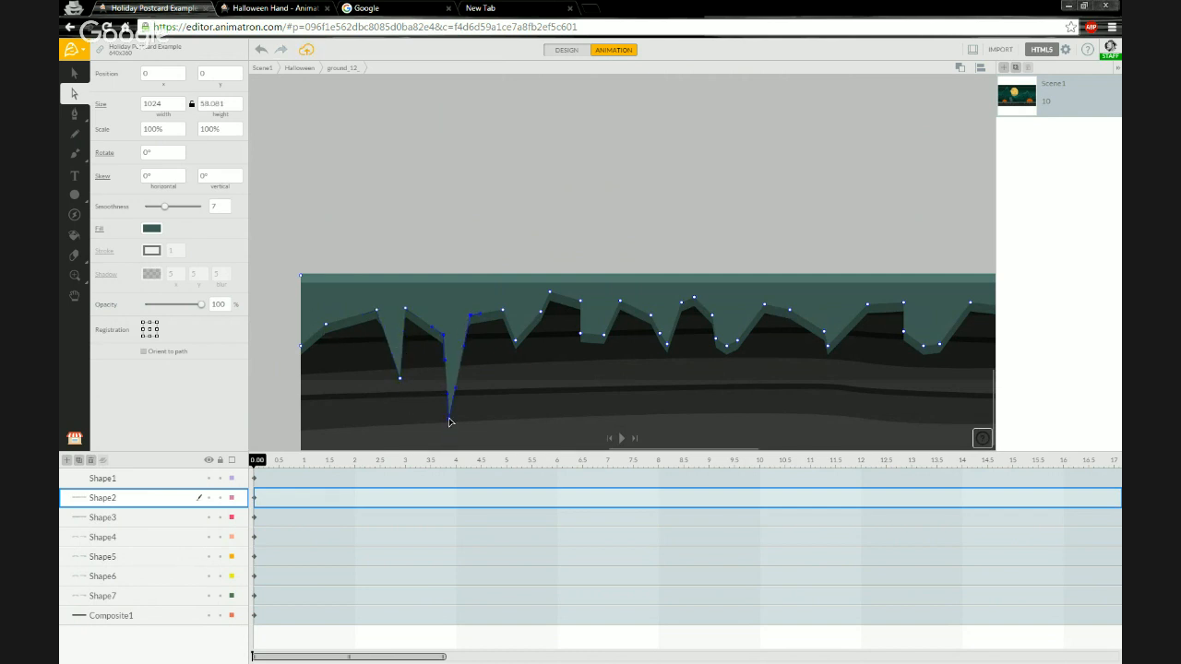
pyautogui.moveTo(517, 344); pyautogui.dragTo(515, 399)
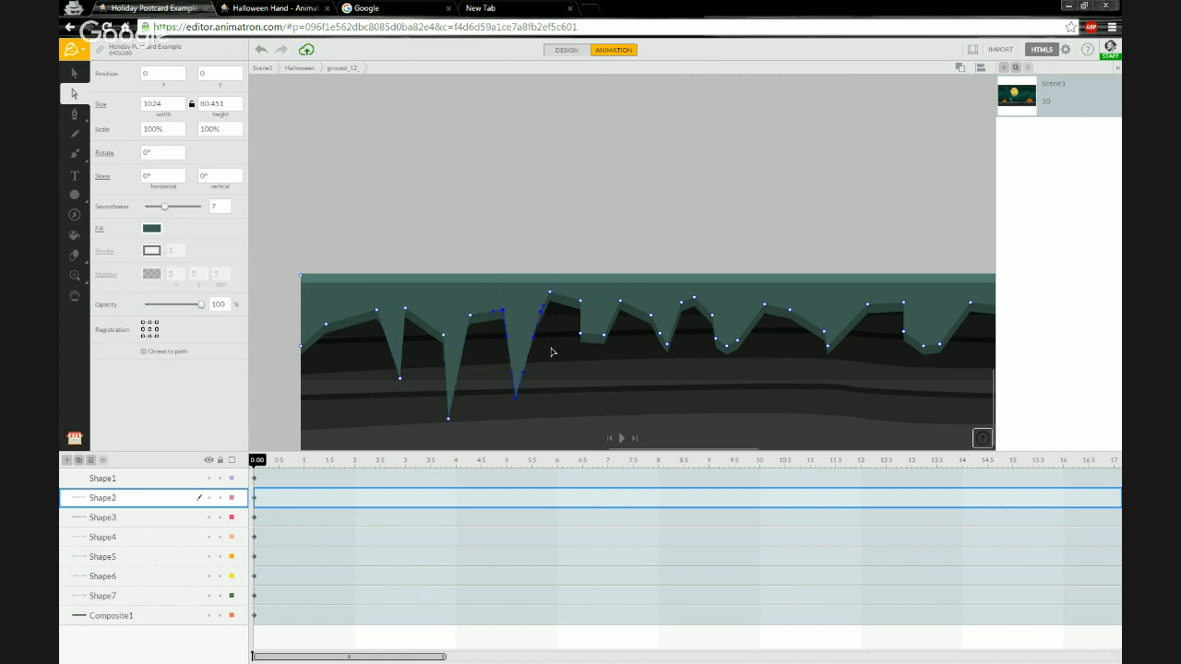
pyautogui.moveTo(582, 338); pyautogui.dragTo(577, 385)
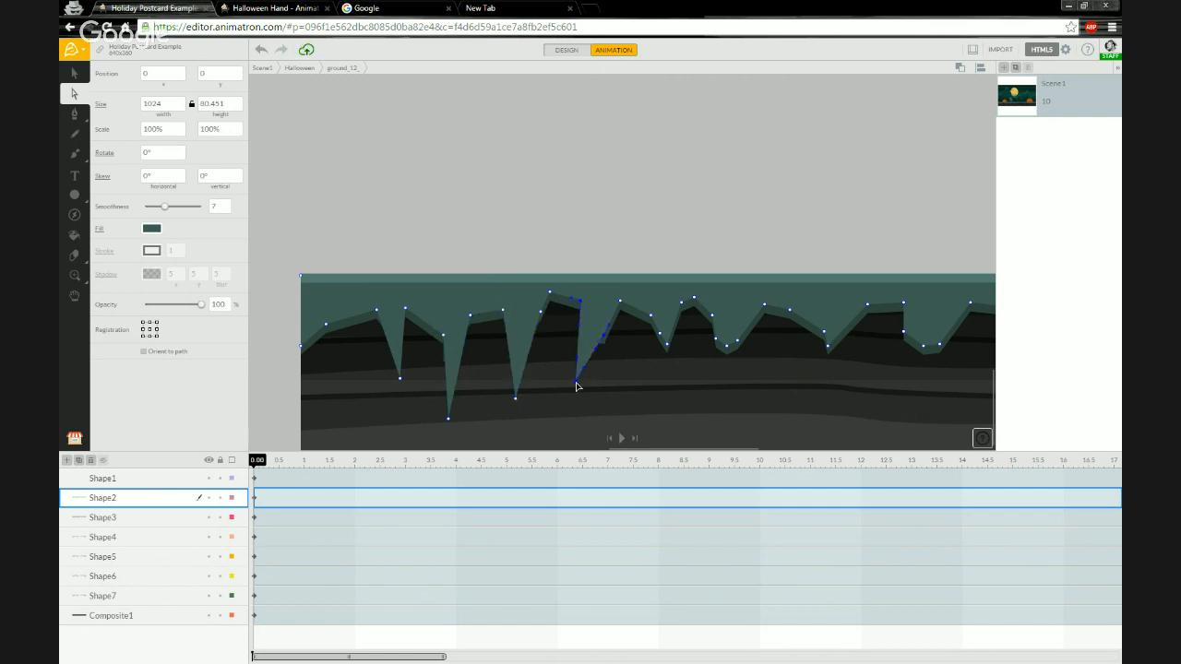
# Lengthen two more icicles farther along the Shape2 edge by dragging their tip points downward.
pyautogui.hscroll(5, 520, 330)
pyautogui.hscroll(3, 450, 316)
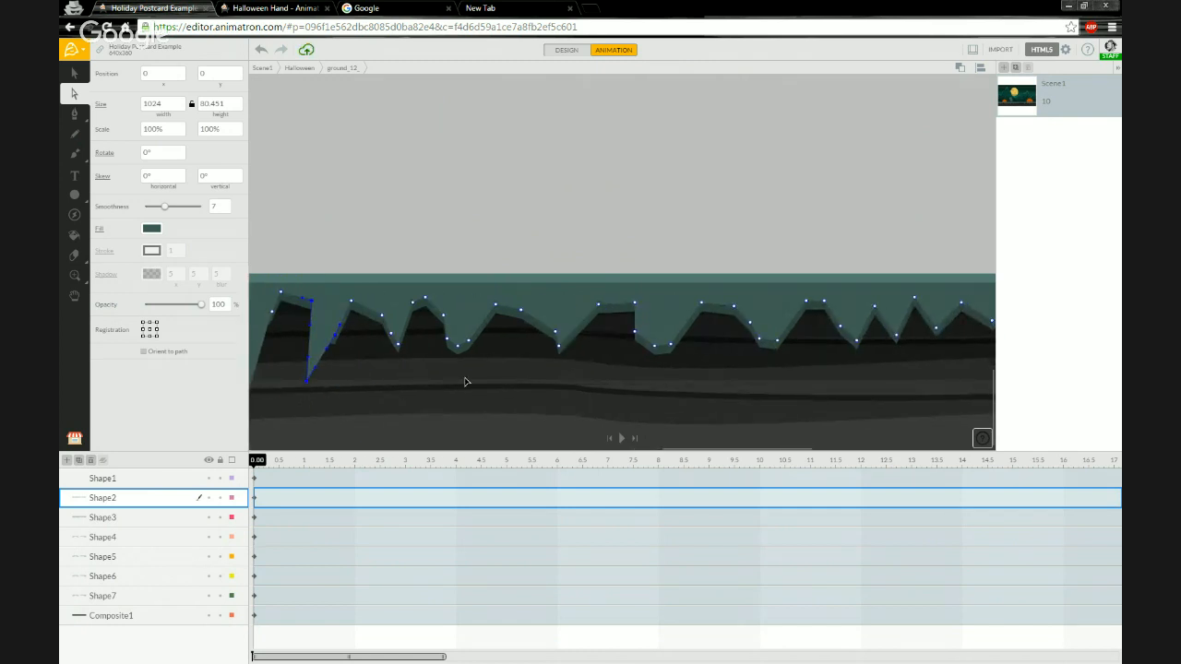
pyautogui.hscroll(5, 401, 378)
pyautogui.hscroll(8, 406, 364)
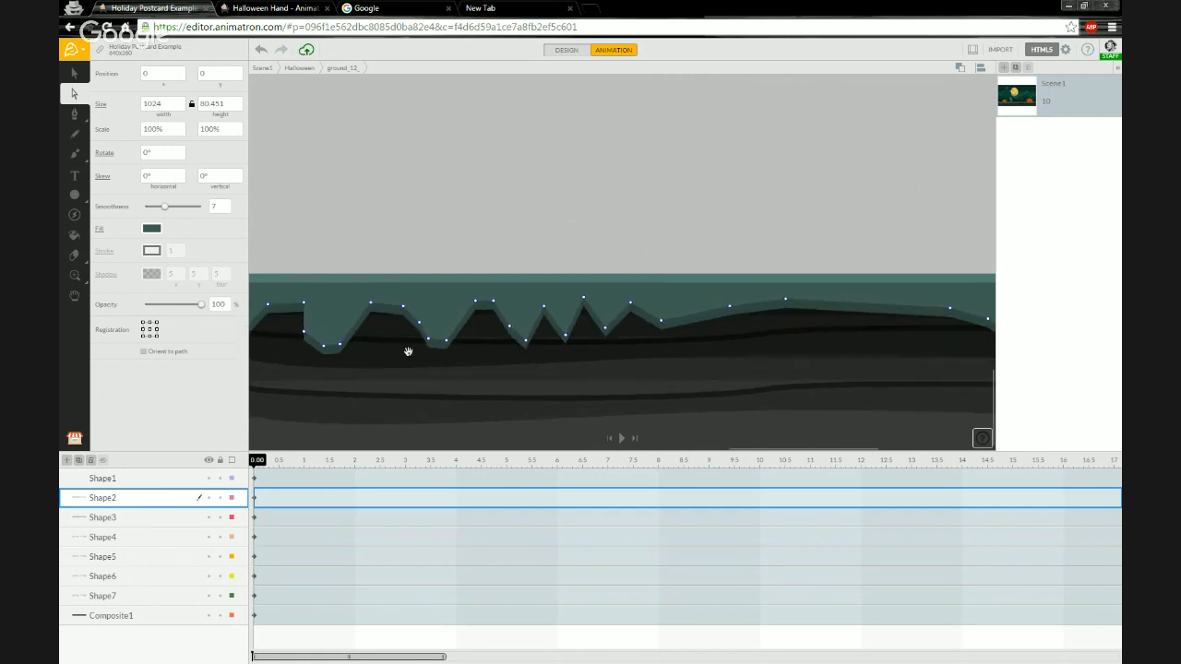
pyautogui.hscroll(8, 616, 363)
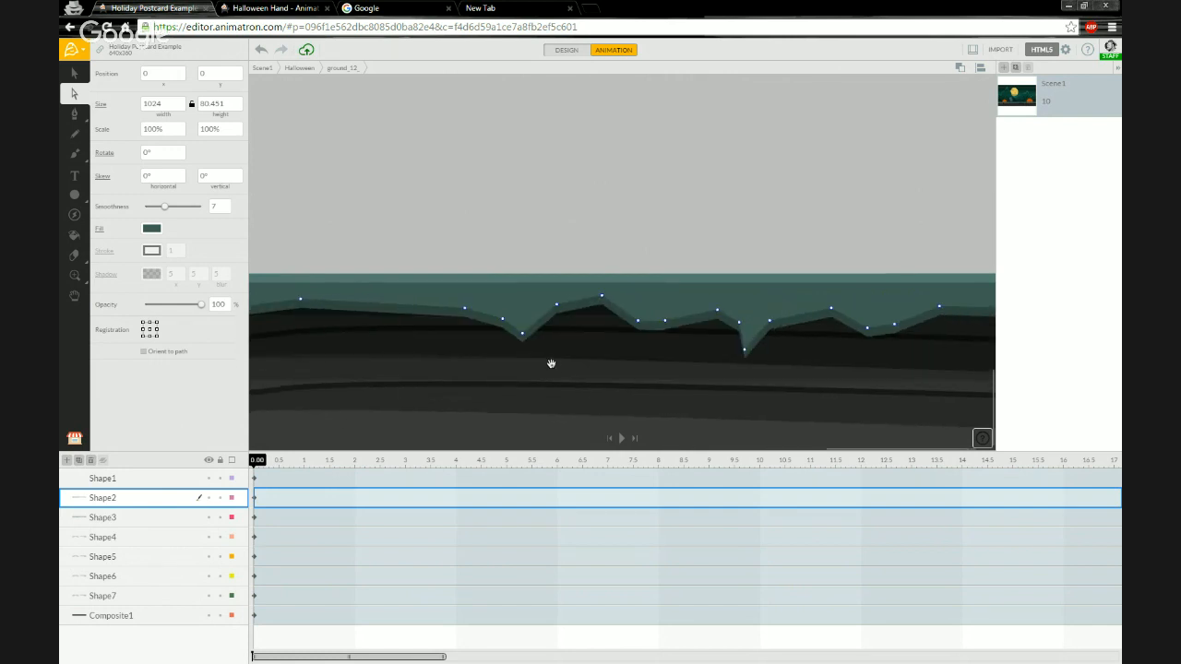
pyautogui.moveTo(511, 338); pyautogui.dragTo(510, 402)
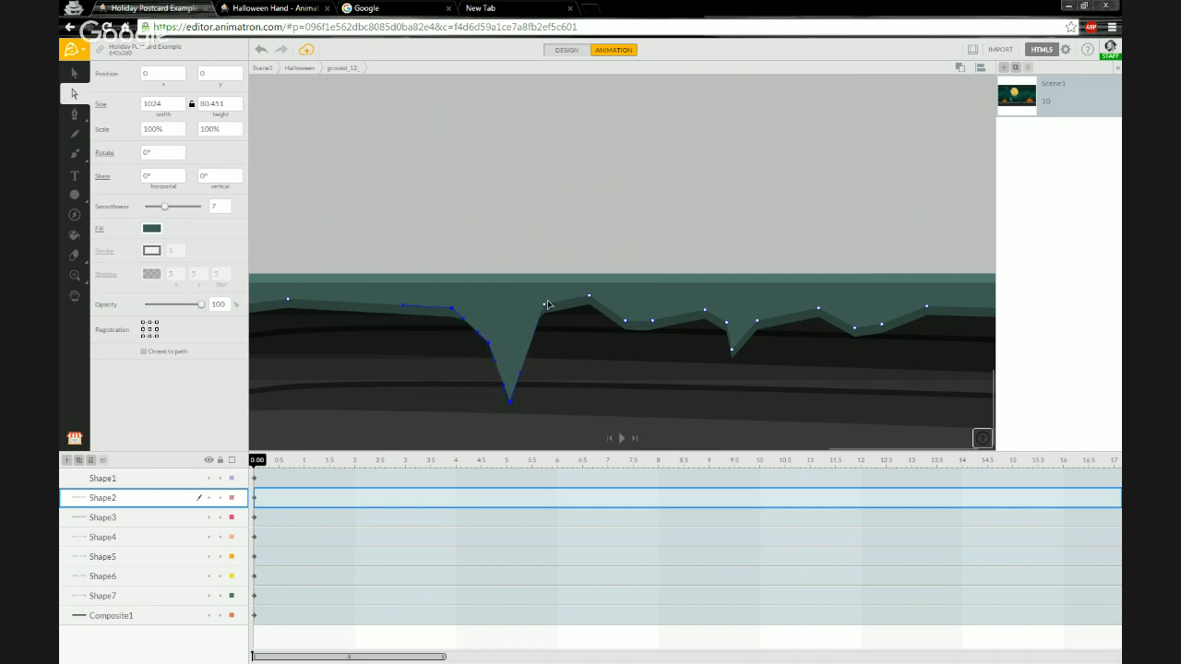
pyautogui.moveTo(544, 306); pyautogui.dragTo(552, 330)
pyautogui.hscroll(3, 591, 382)
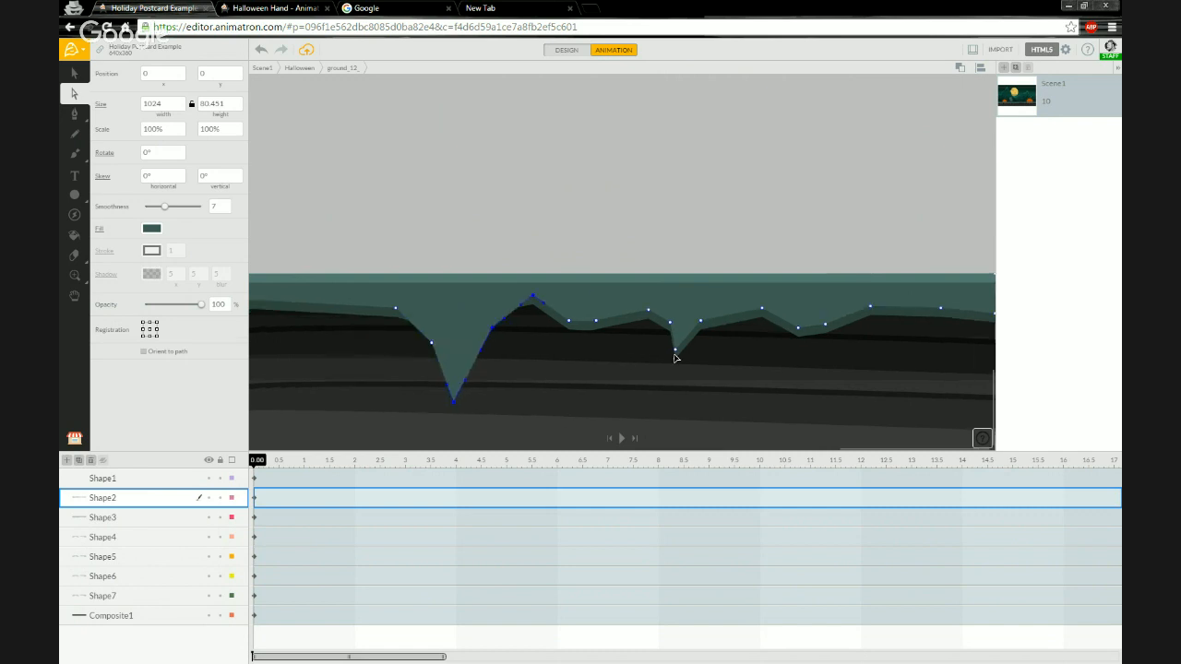
pyautogui.moveTo(676, 352); pyautogui.dragTo(641, 429)
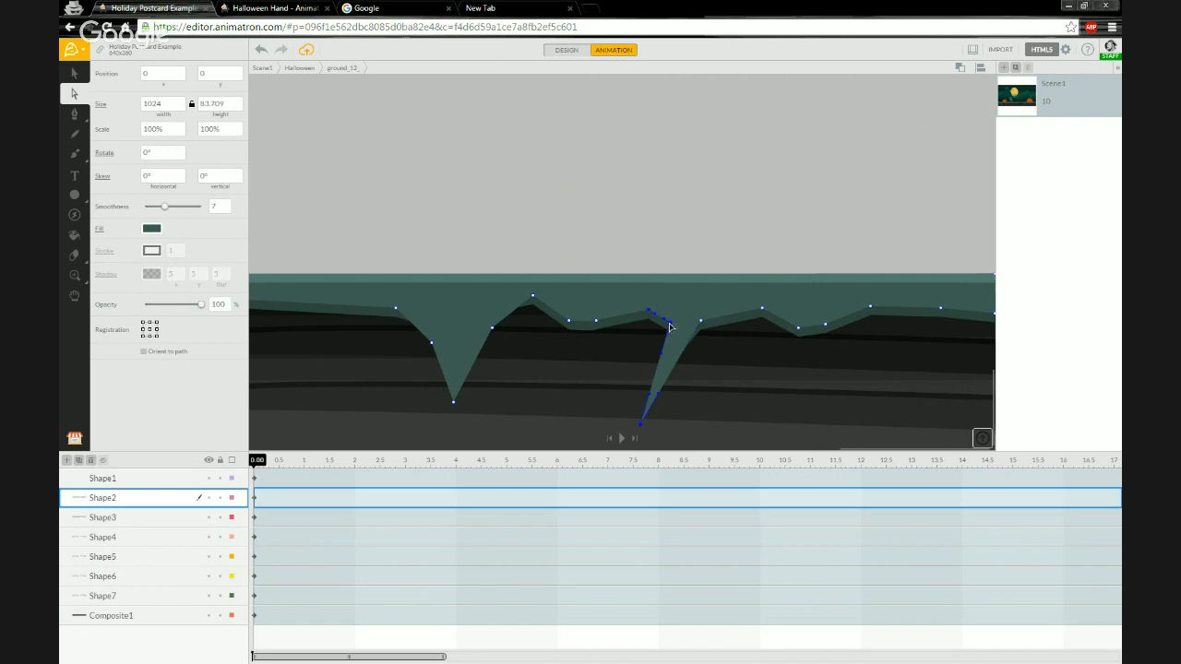
pyautogui.moveTo(669, 322); pyautogui.dragTo(636, 331)
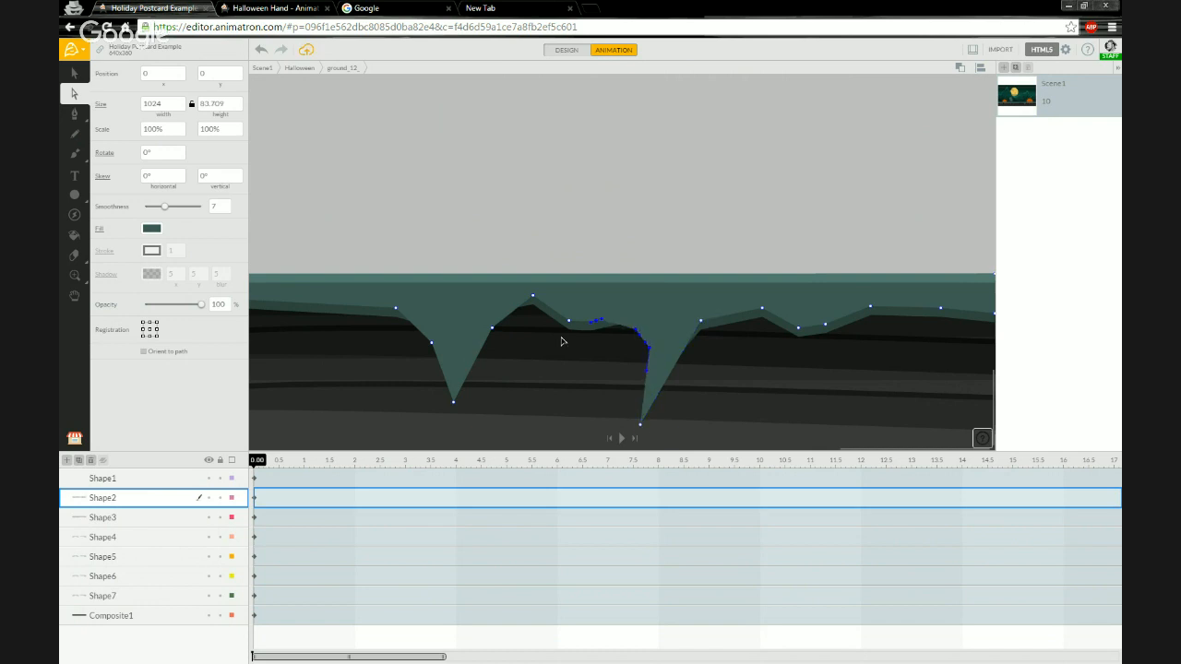
# Adjust another Shape2 point near the long icicles and return to the selection tool.
pyautogui.hscroll(-10, 598, 354)
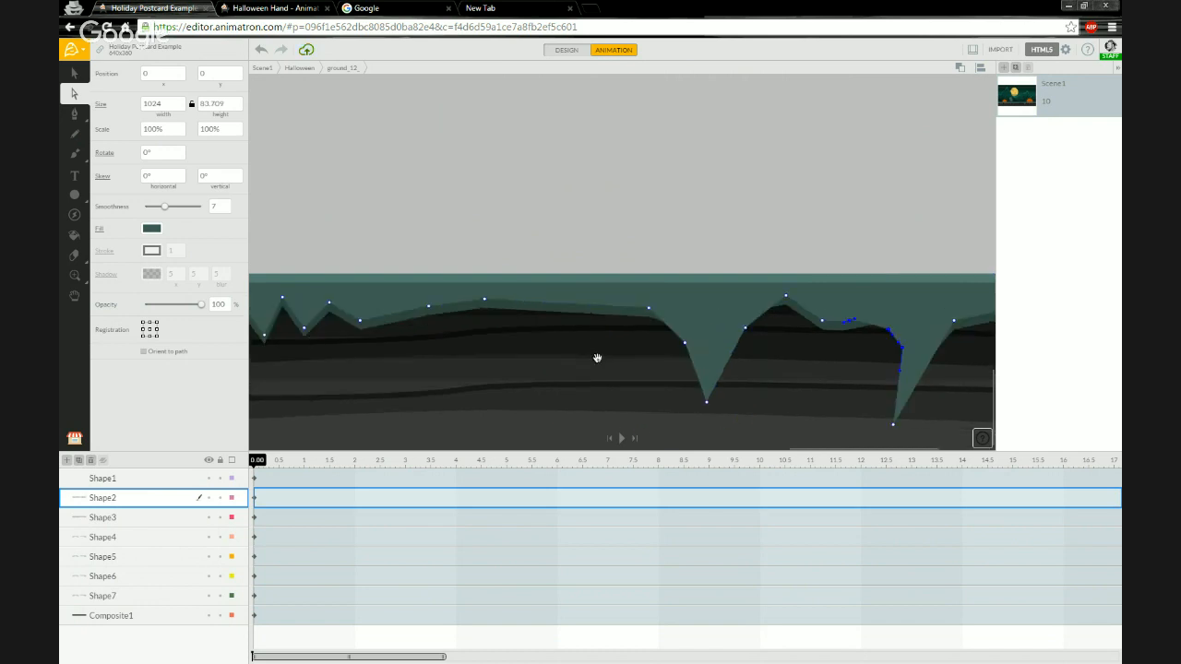
pyautogui.moveTo(697, 314); pyautogui.dragTo(736, 313)
pyautogui.moveTo(439, 364); pyautogui.dragTo(736, 330)
pyautogui.scroll(-4, 478, 343)
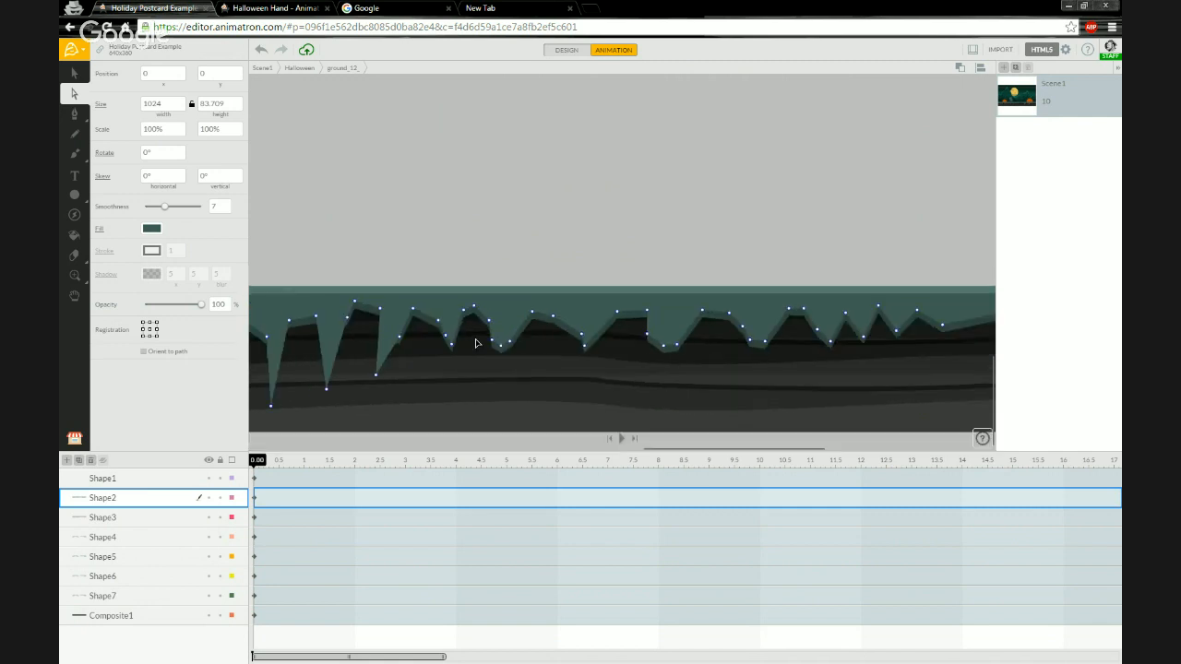
pyautogui.scroll(-2, 478, 343)
pyautogui.scroll(1, 481, 346)
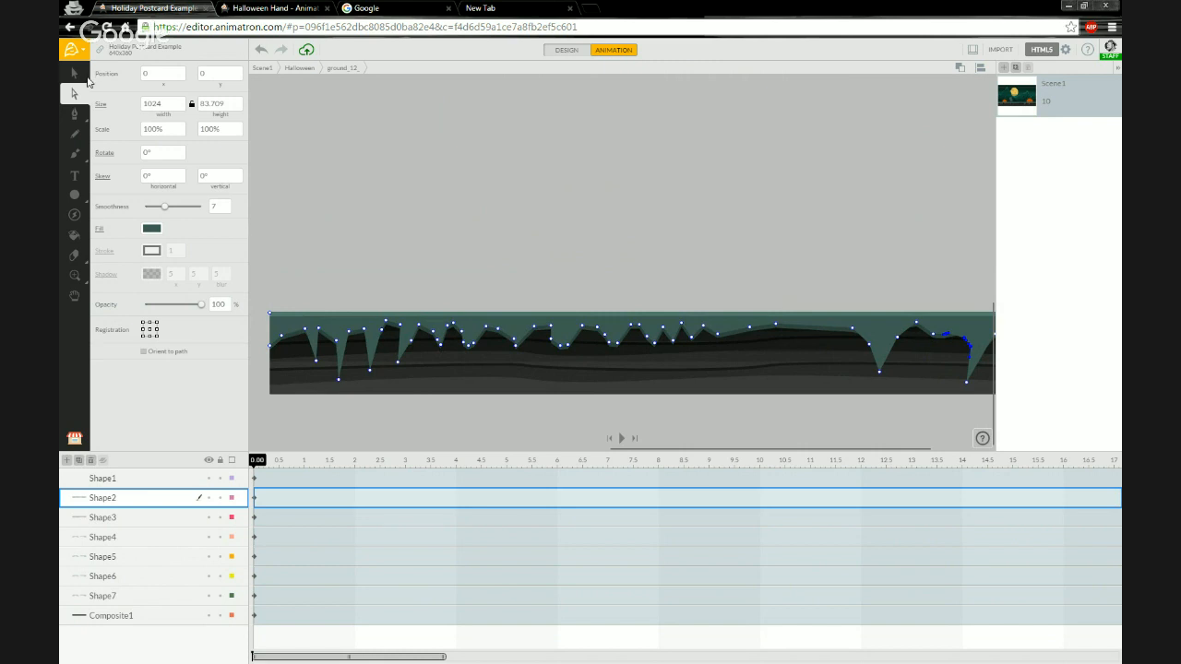
pyautogui.click(78, 78)
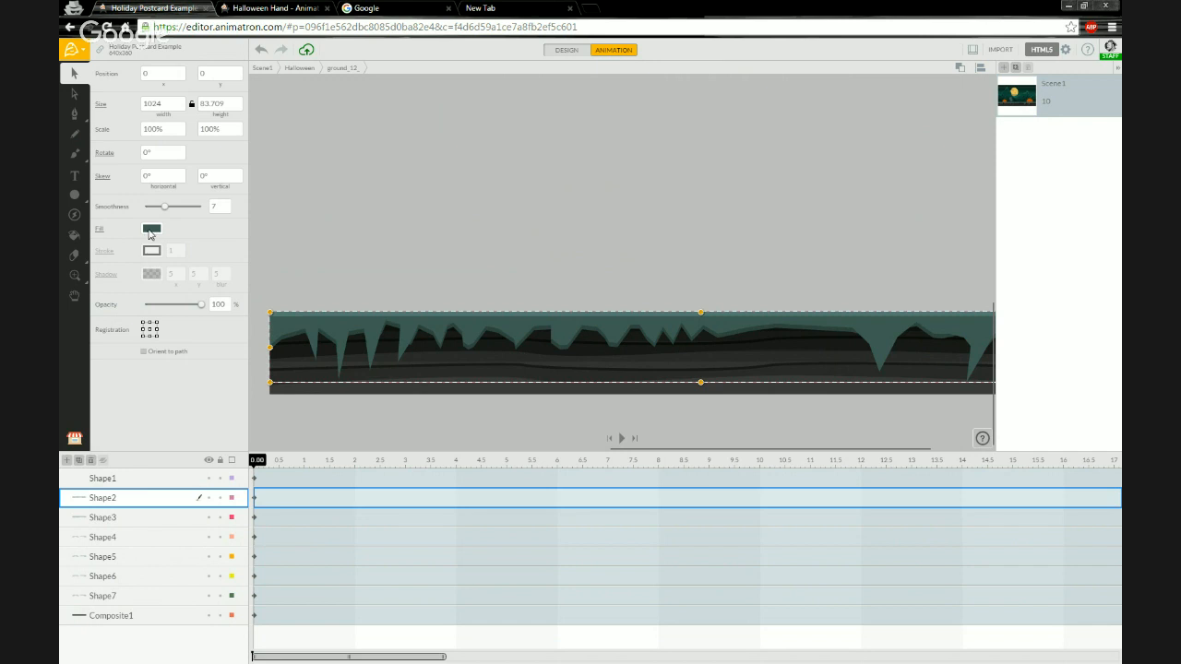
# Change the fill colour of the Shape2 icicle layer to the brown-orange BF4700.
pyautogui.click(149, 231)
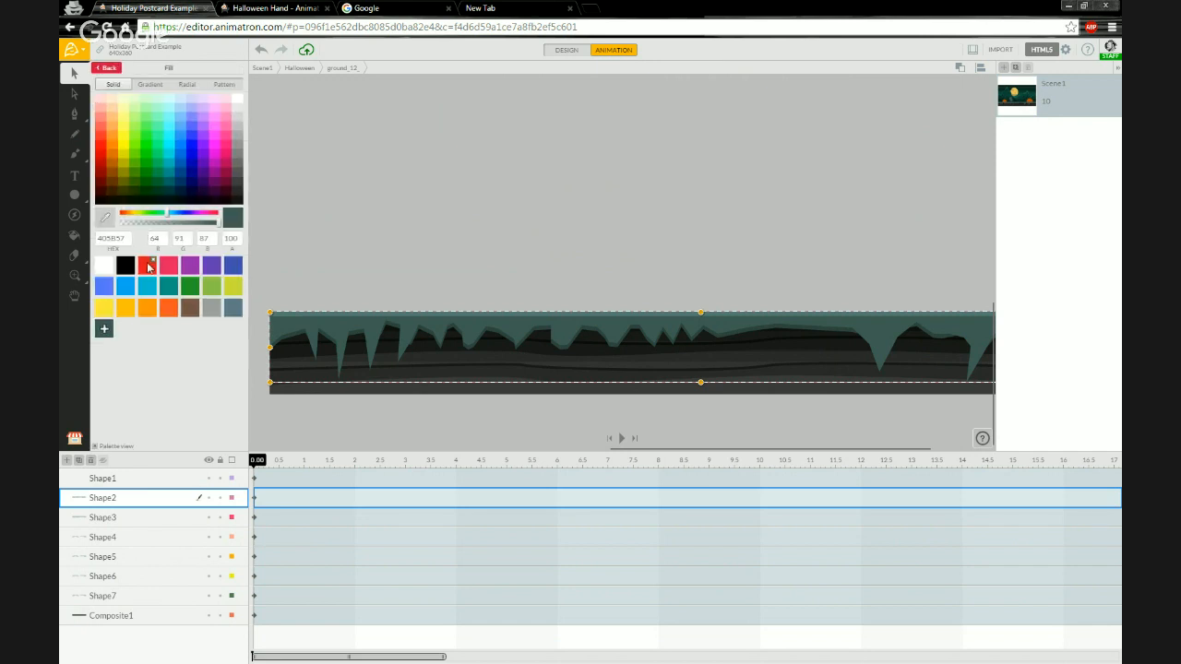
pyautogui.click(148, 266)
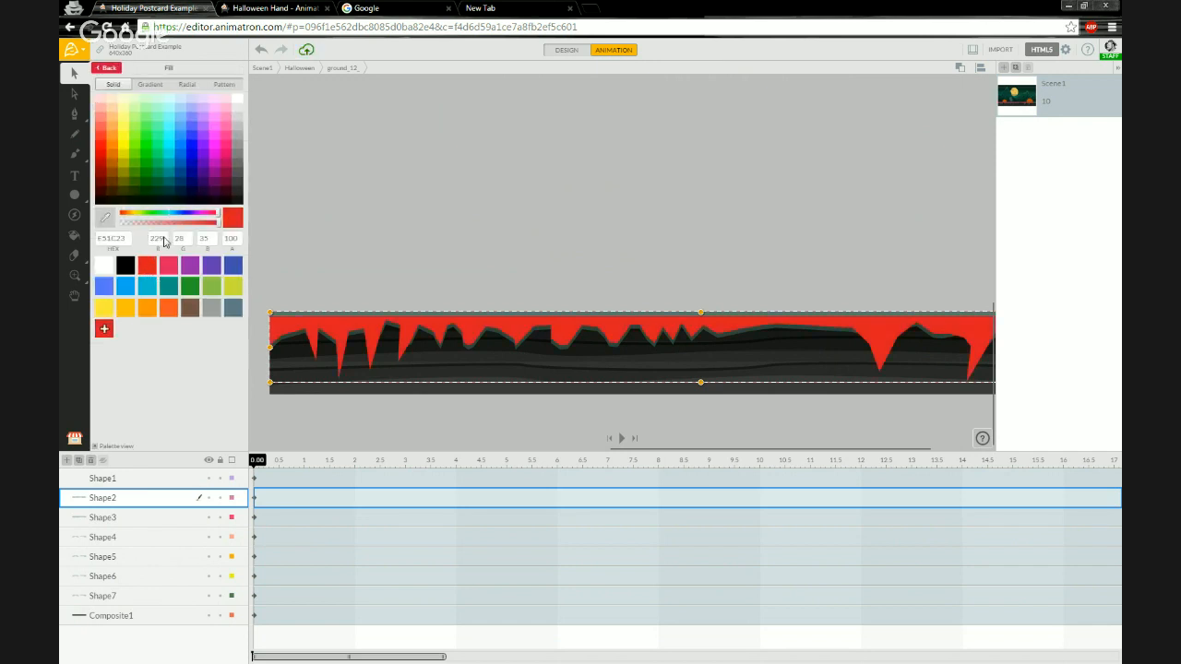
pyautogui.click(101, 185)
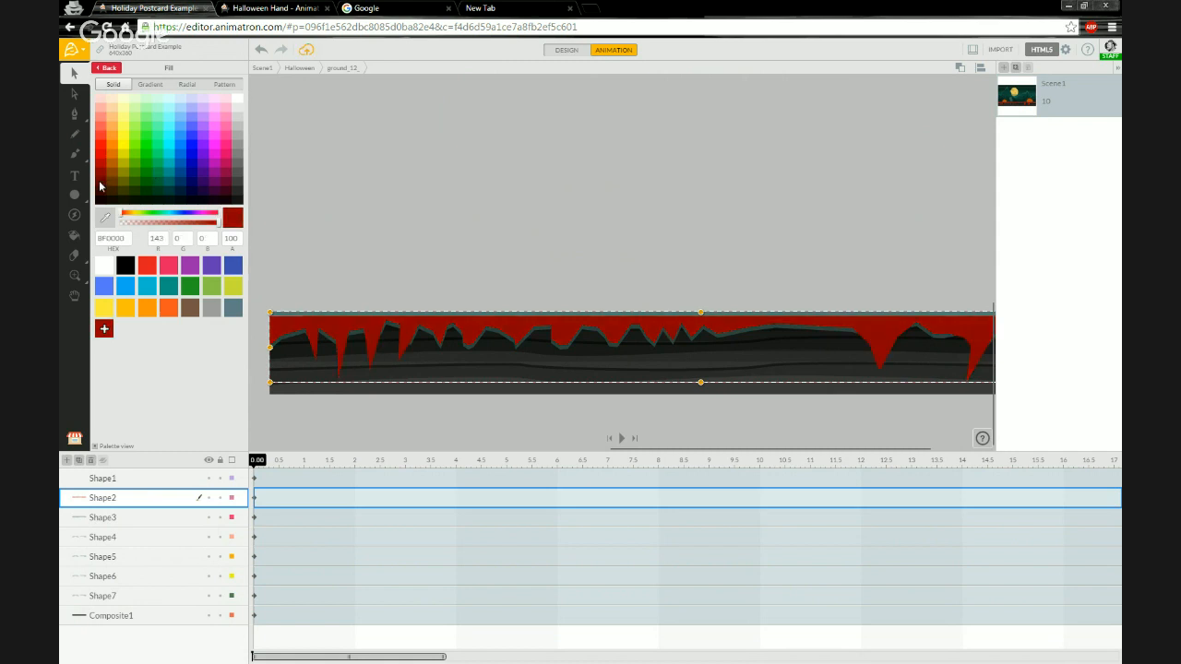
pyautogui.click(98, 190)
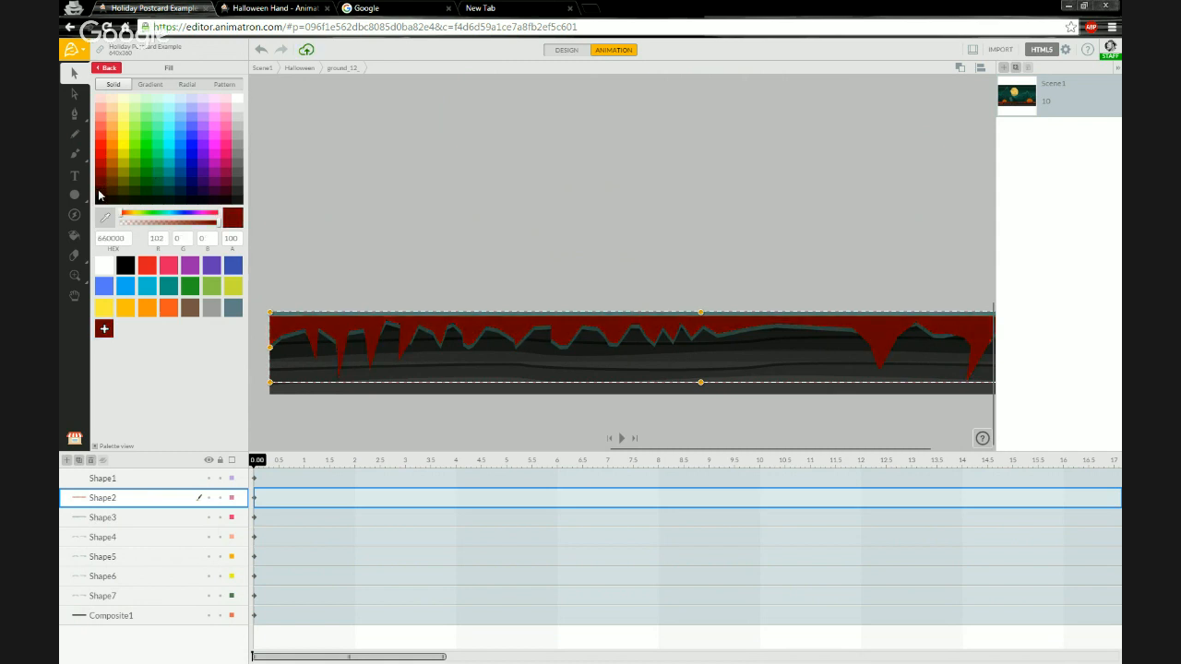
pyautogui.click(98, 190)
pyautogui.click(99, 183)
pyautogui.click(103, 162)
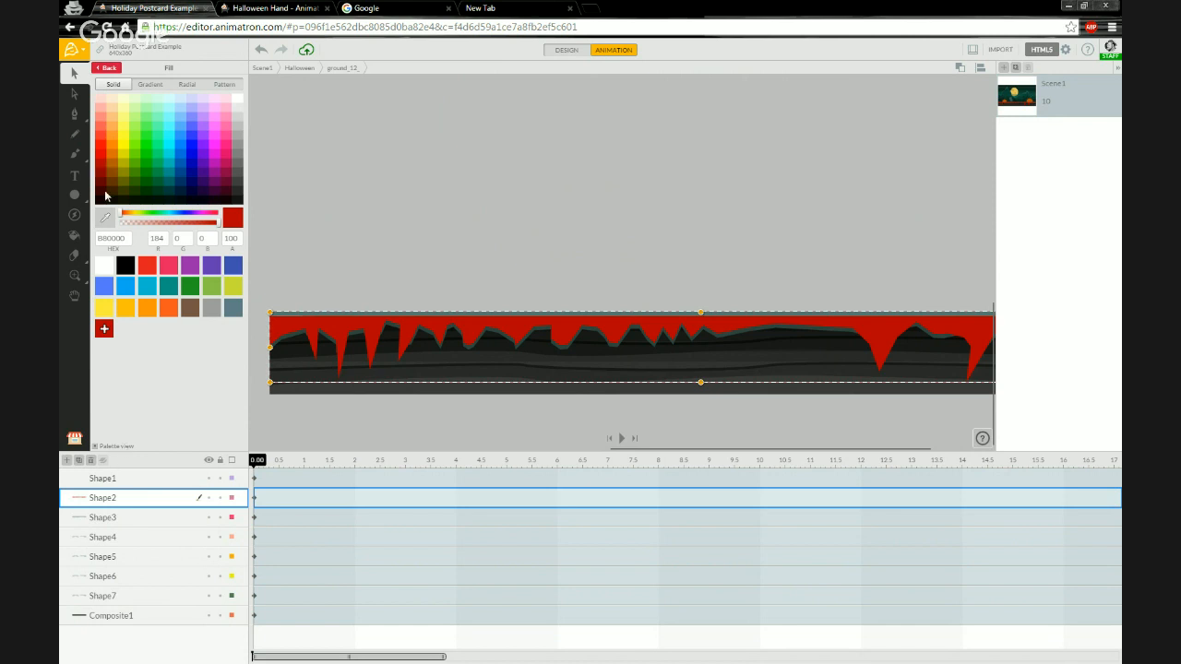
pyautogui.click(112, 167)
pyautogui.click(103, 168)
pyautogui.click(109, 171)
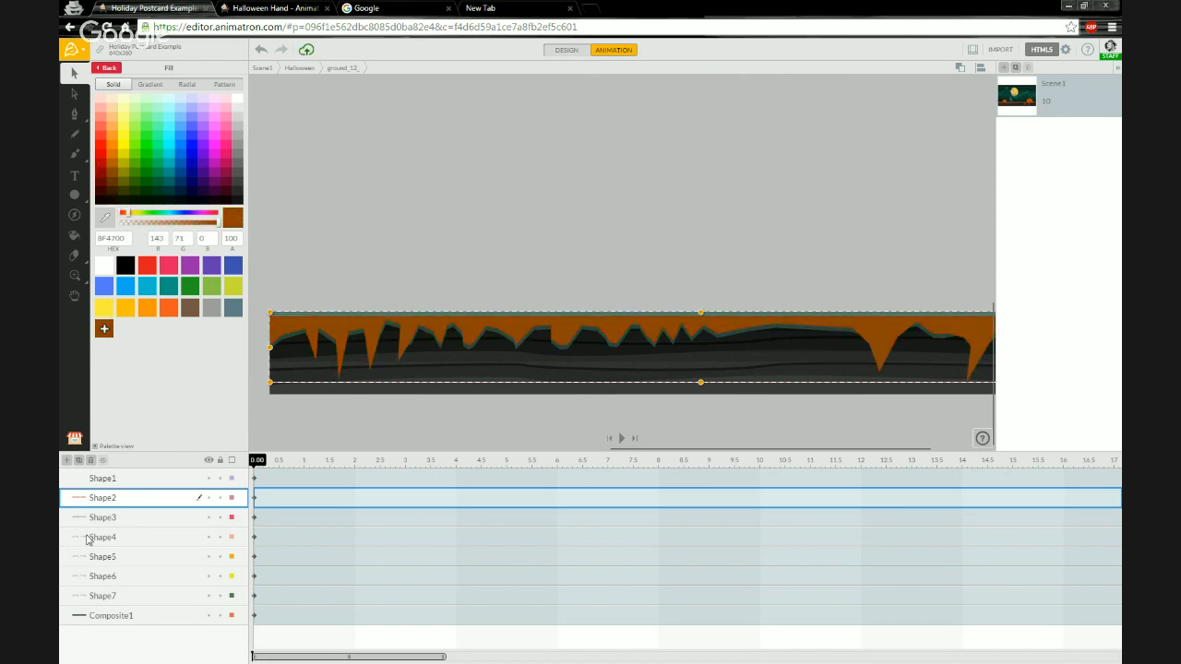
# Select Shape3 together with Shape1 and add the DEAF00 colour as a palette swatch applied to them.
pyautogui.click(133, 518)
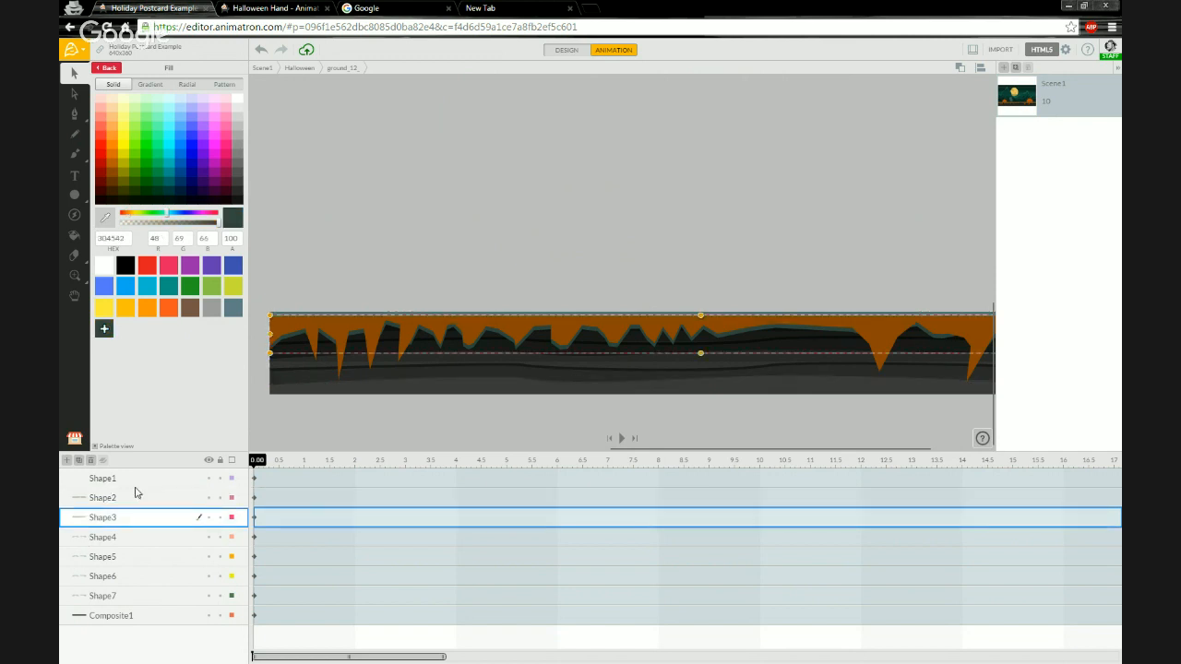
pyautogui.keyDown('shift'); pyautogui.click(136, 486); pyautogui.keyUp('shift')
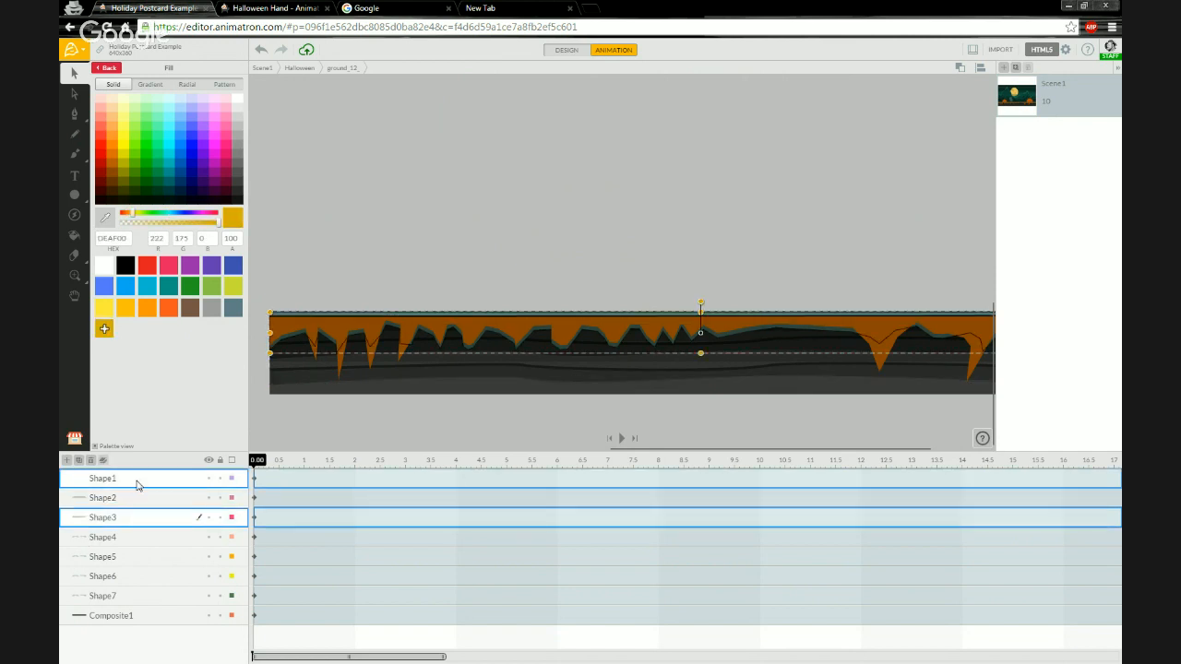
pyautogui.click(108, 332)
pyautogui.click(103, 334)
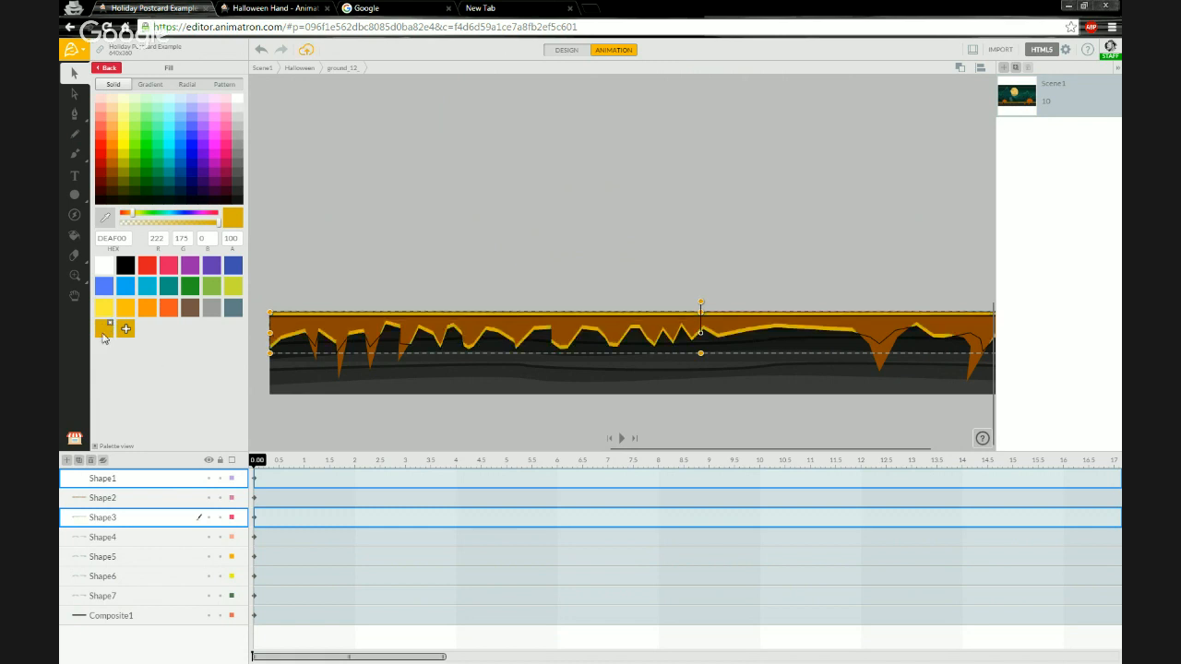
# Try several orange and red fill colours on the selected Shape1 and Shape3.
pyautogui.click(112, 166)
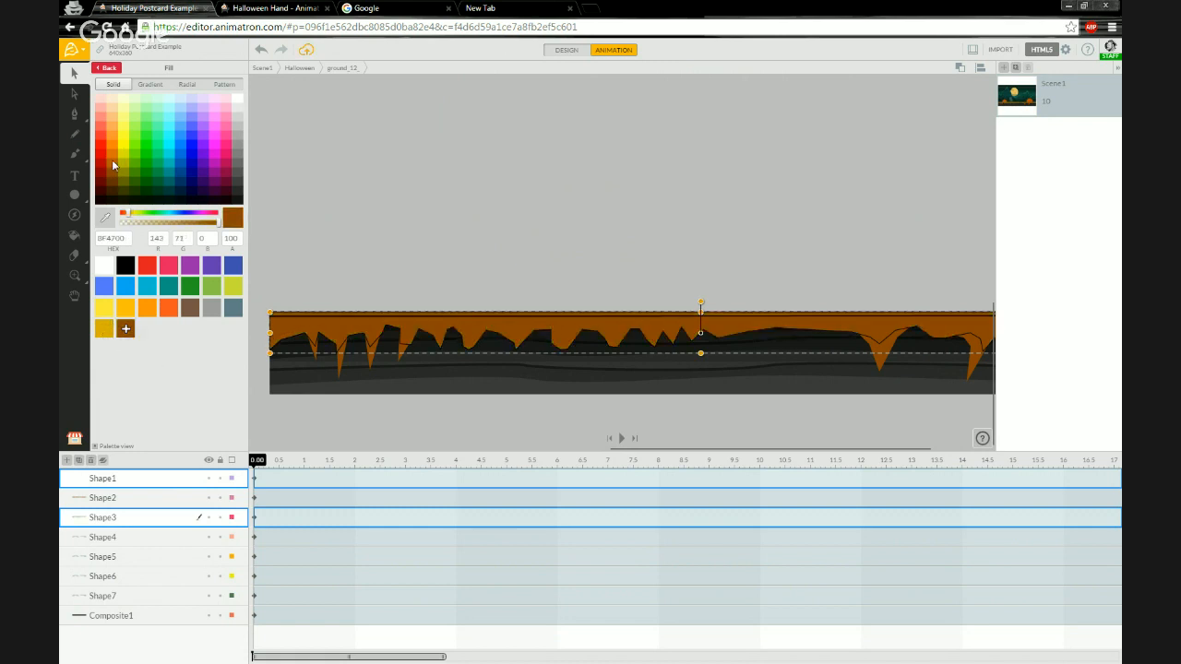
pyautogui.click(112, 163)
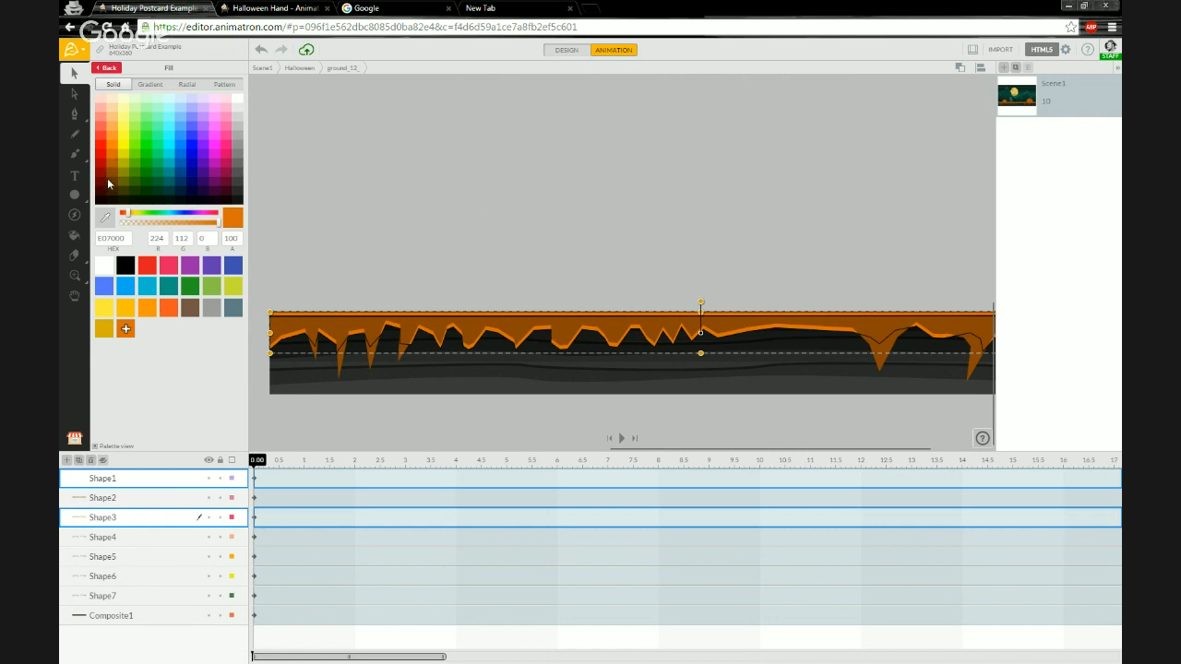
pyautogui.click(106, 179)
pyautogui.click(106, 169)
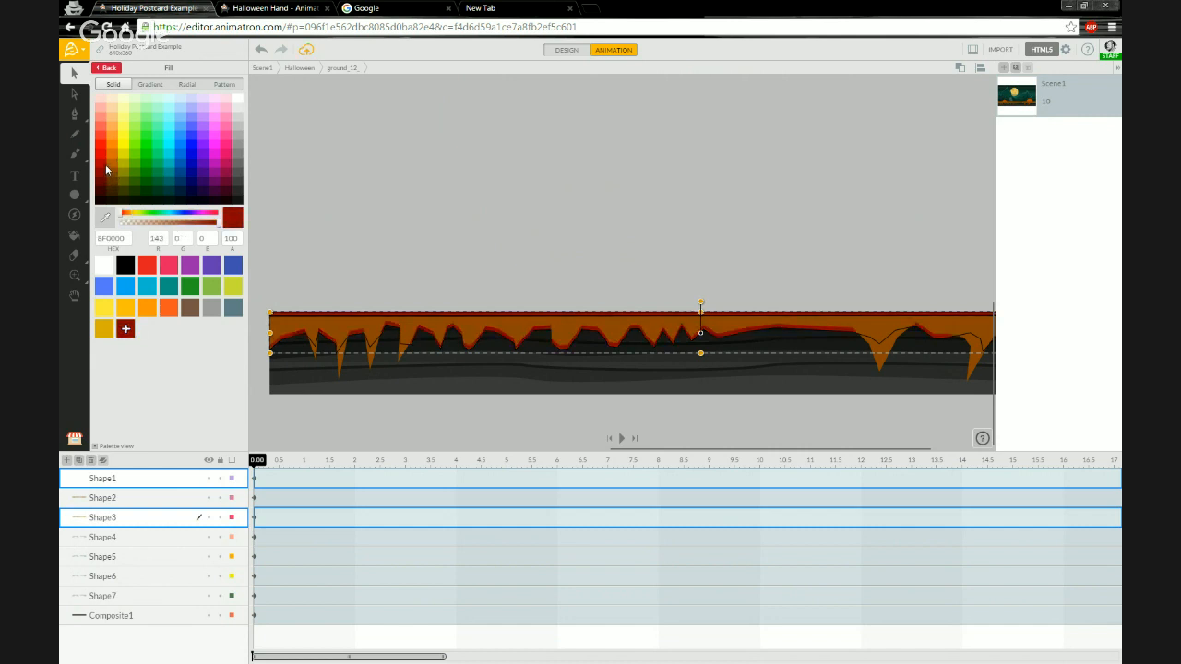
pyautogui.click(105, 163)
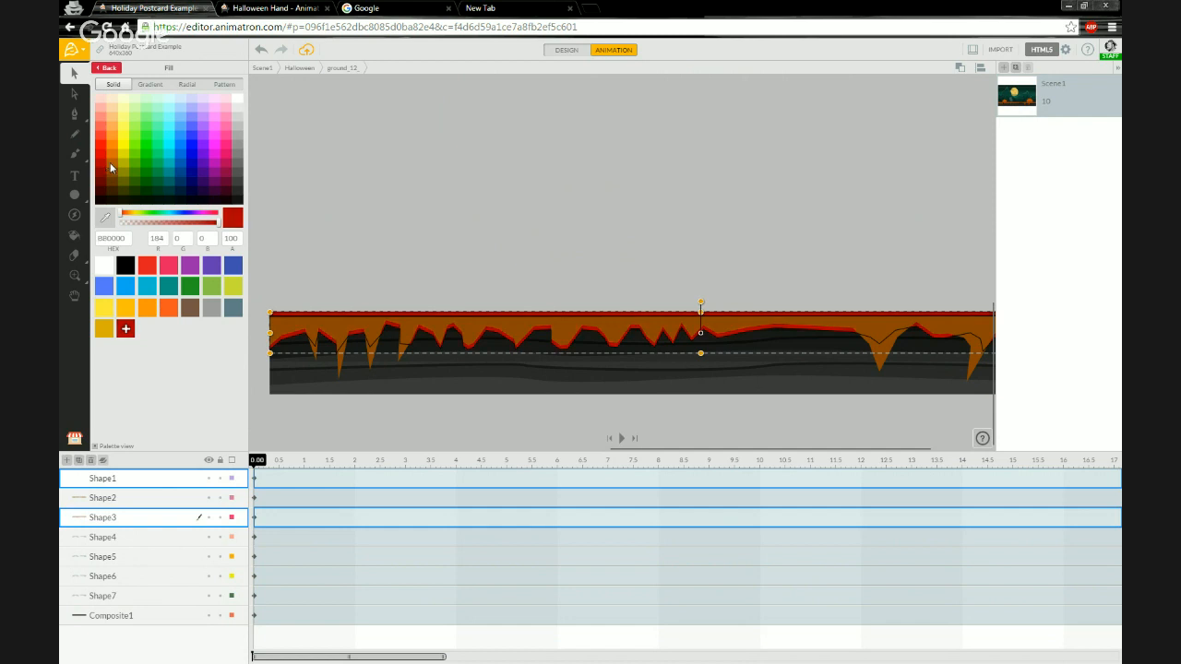
pyautogui.click(110, 162)
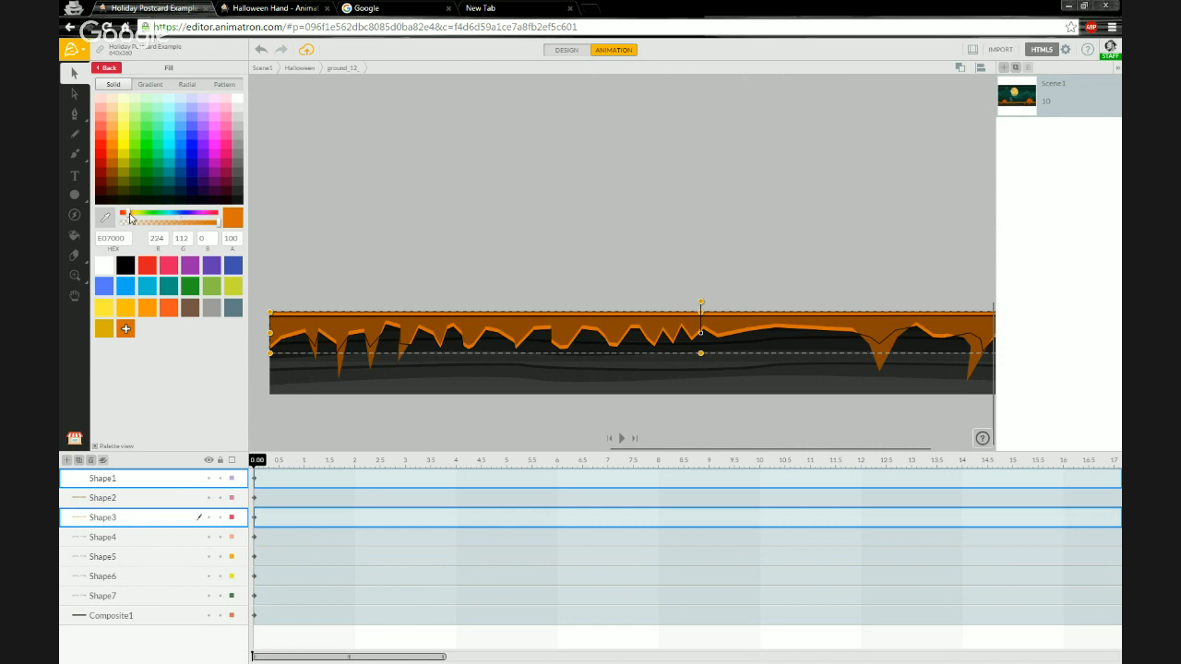
pyautogui.moveTo(130, 217); pyautogui.dragTo(130, 219)
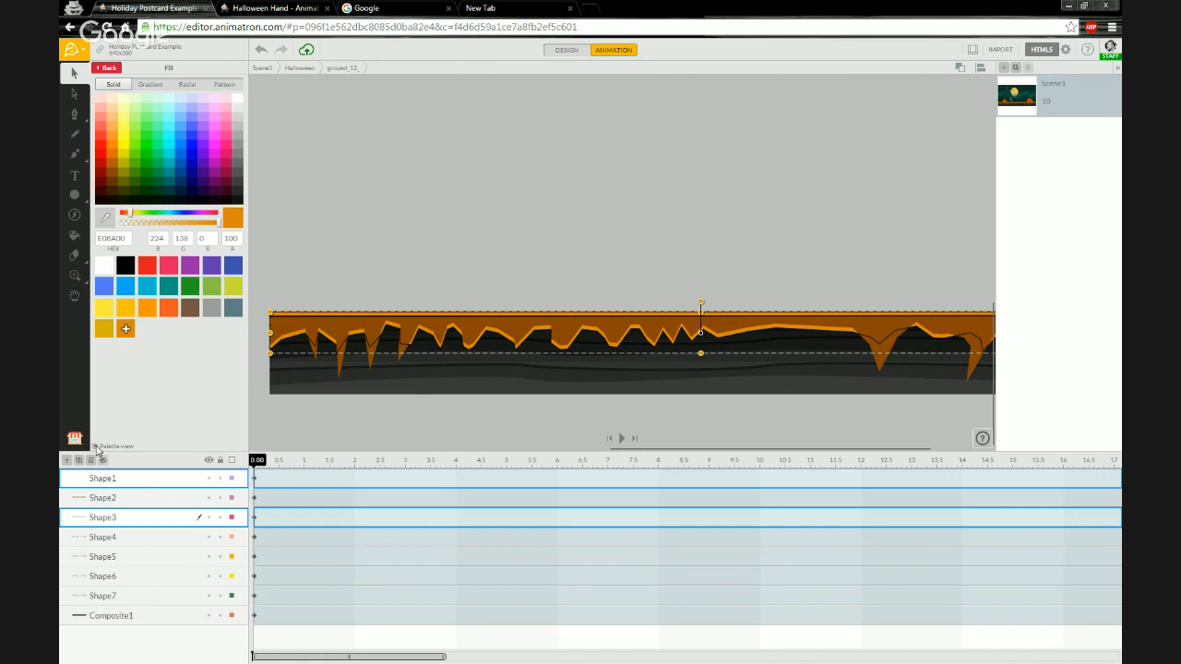
# Switch the colour picker to palette view and set the selected shapes' fill to C37A04.
pyautogui.click(96, 446)
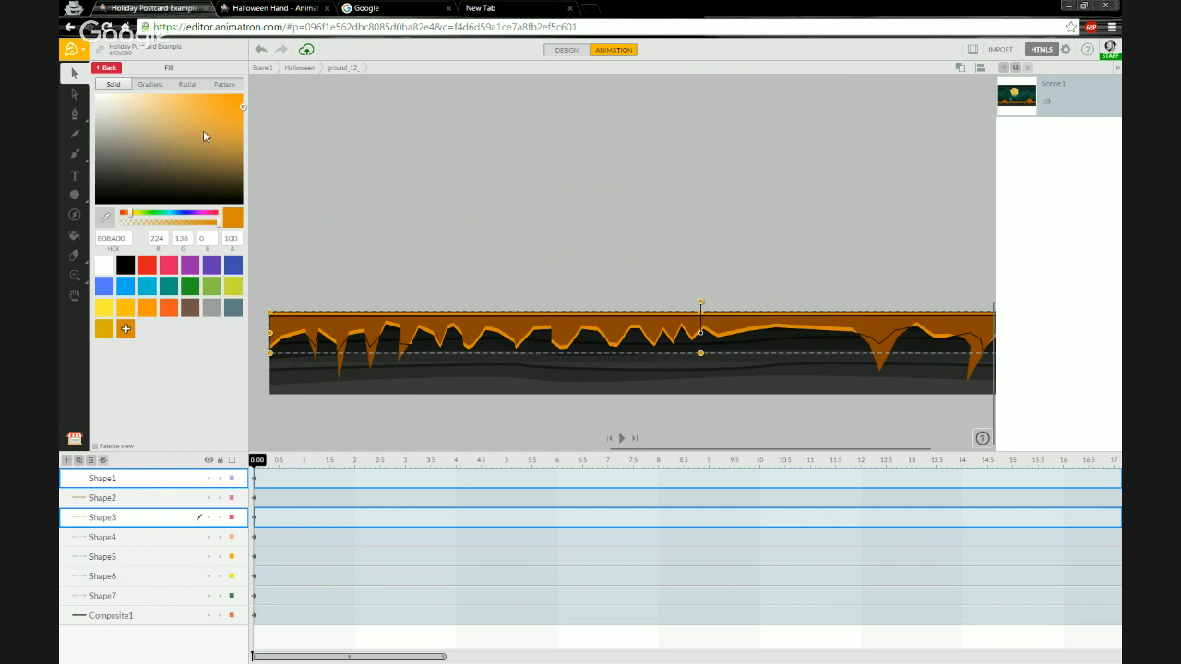
pyautogui.click(198, 139)
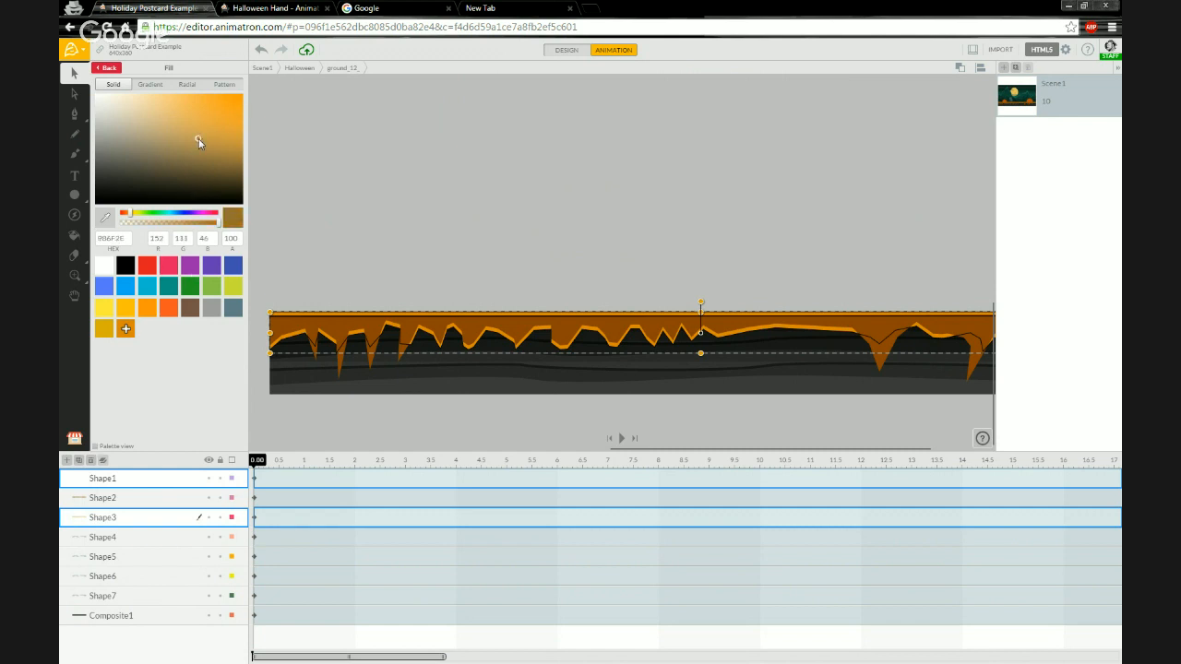
pyautogui.click(238, 151)
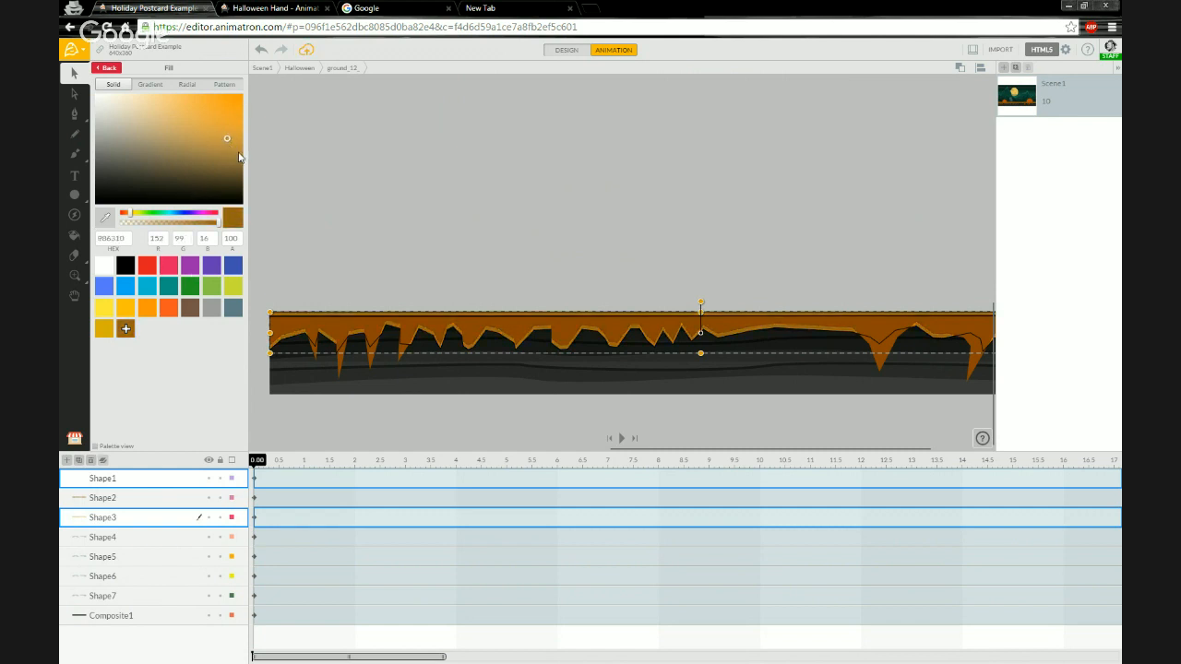
pyautogui.click(238, 134)
pyautogui.click(239, 120)
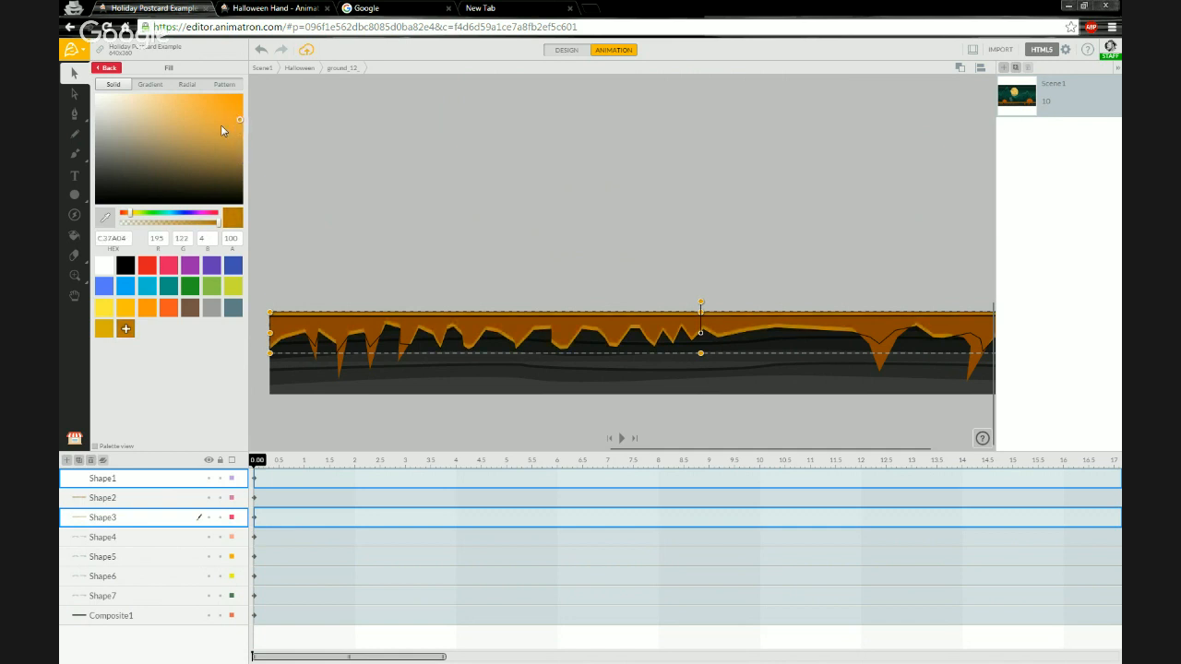
# Darken the fill of the selected Shape1 and Shape3 icicle layers to the dark brown 5C3B06.
pyautogui.click(235, 141)
pyautogui.click(243, 135)
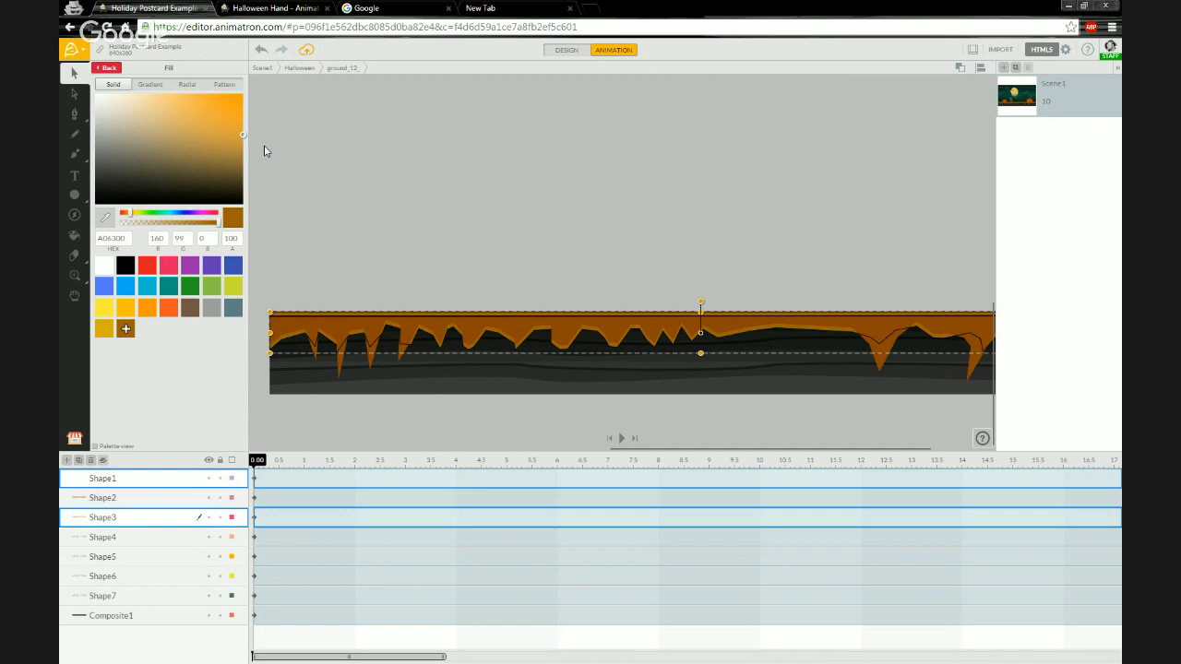
pyautogui.click(244, 166)
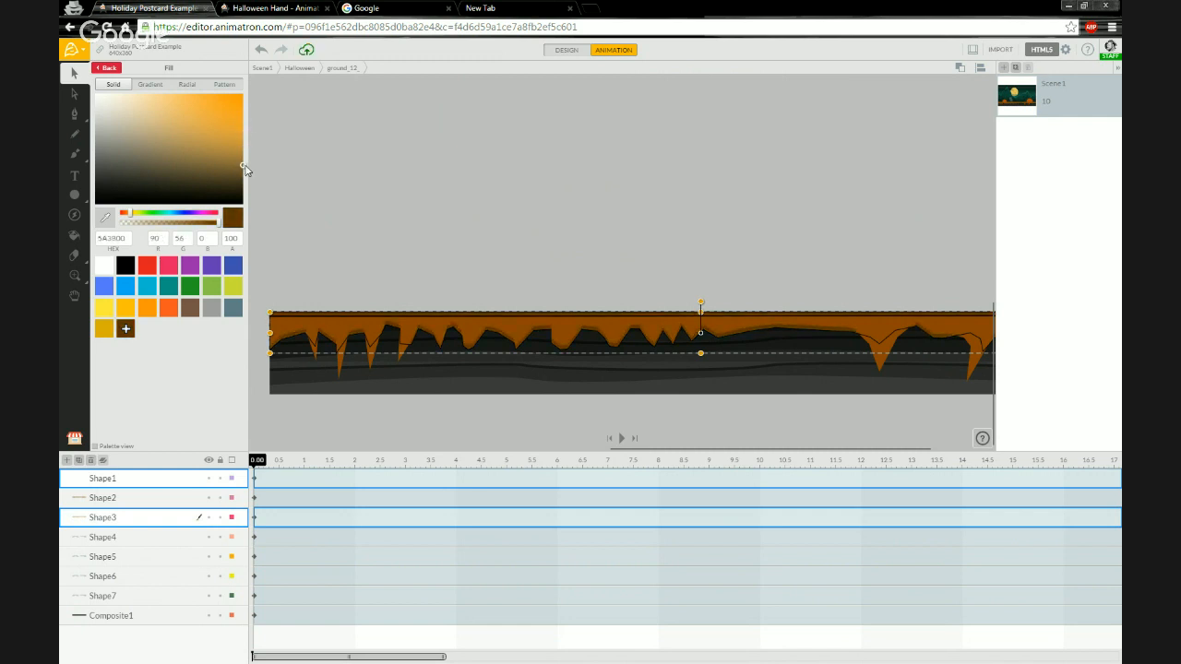
pyautogui.click(244, 164)
pyautogui.click(215, 162)
pyautogui.click(213, 156)
pyautogui.click(229, 157)
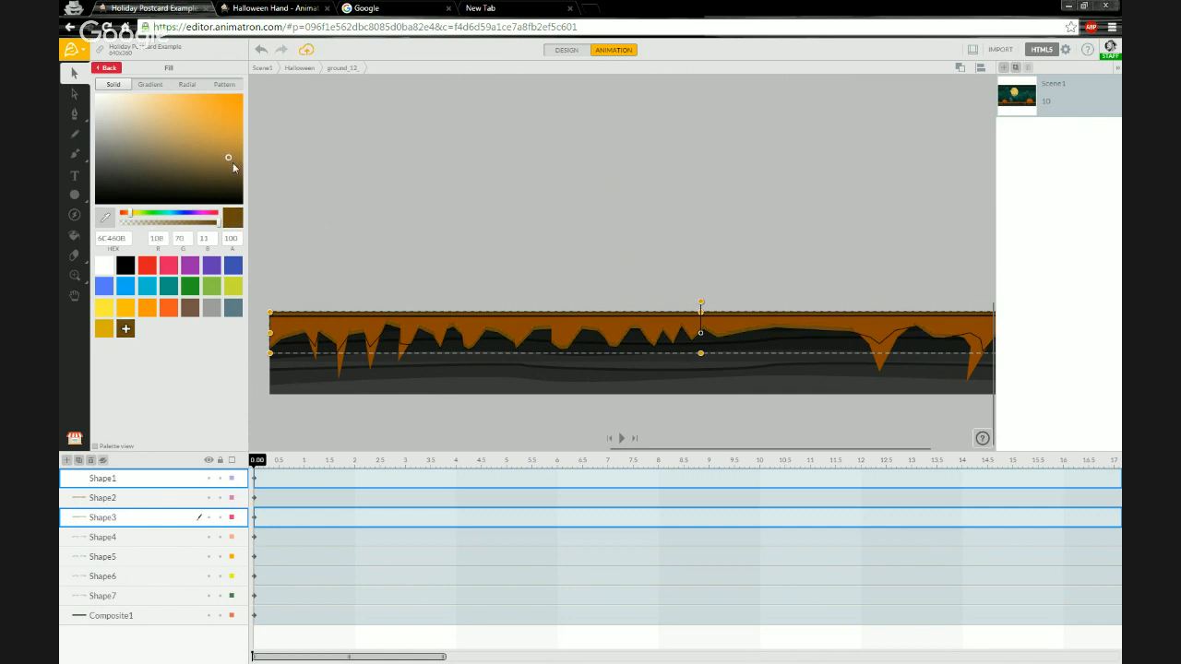
pyautogui.click(232, 164)
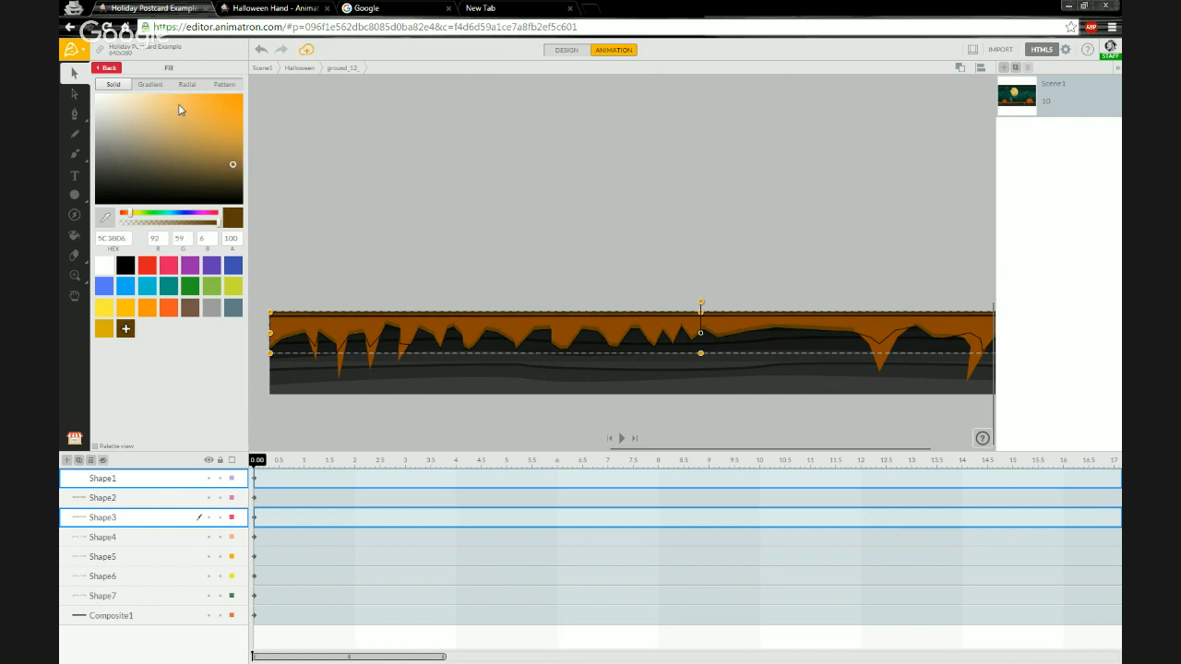
pyautogui.click(115, 71)
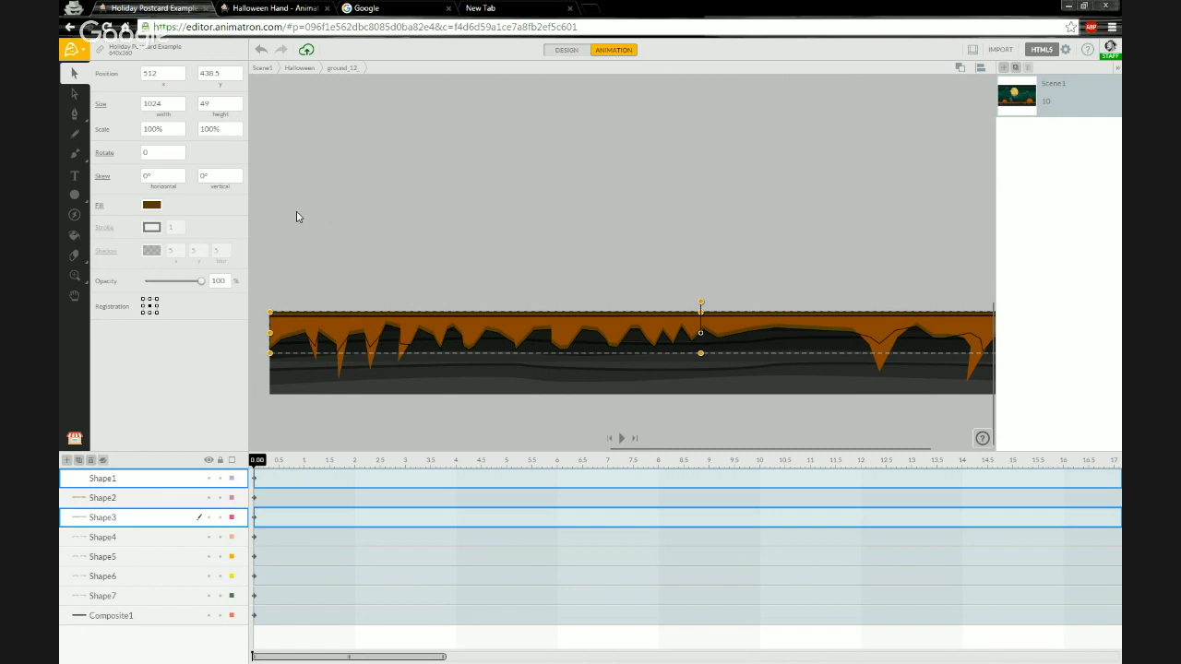
# Leave the ground group and return to the full Halloween scene.
pyautogui.click(296, 217)
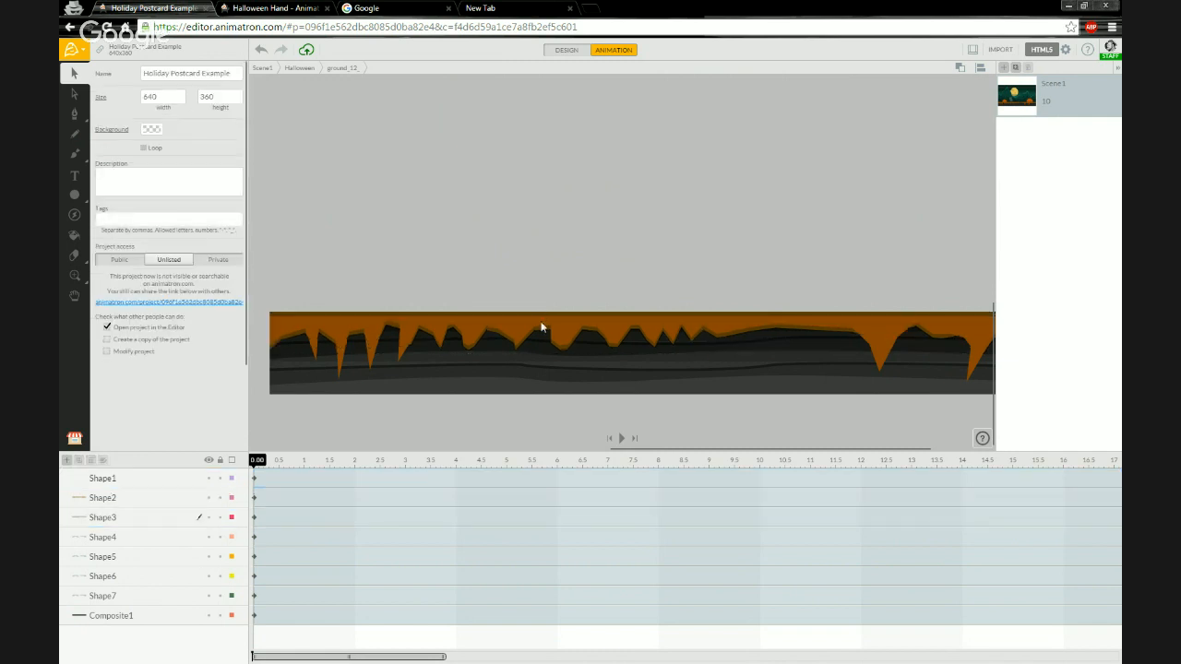
pyautogui.moveTo(698, 332); pyautogui.dragTo(733, 331)
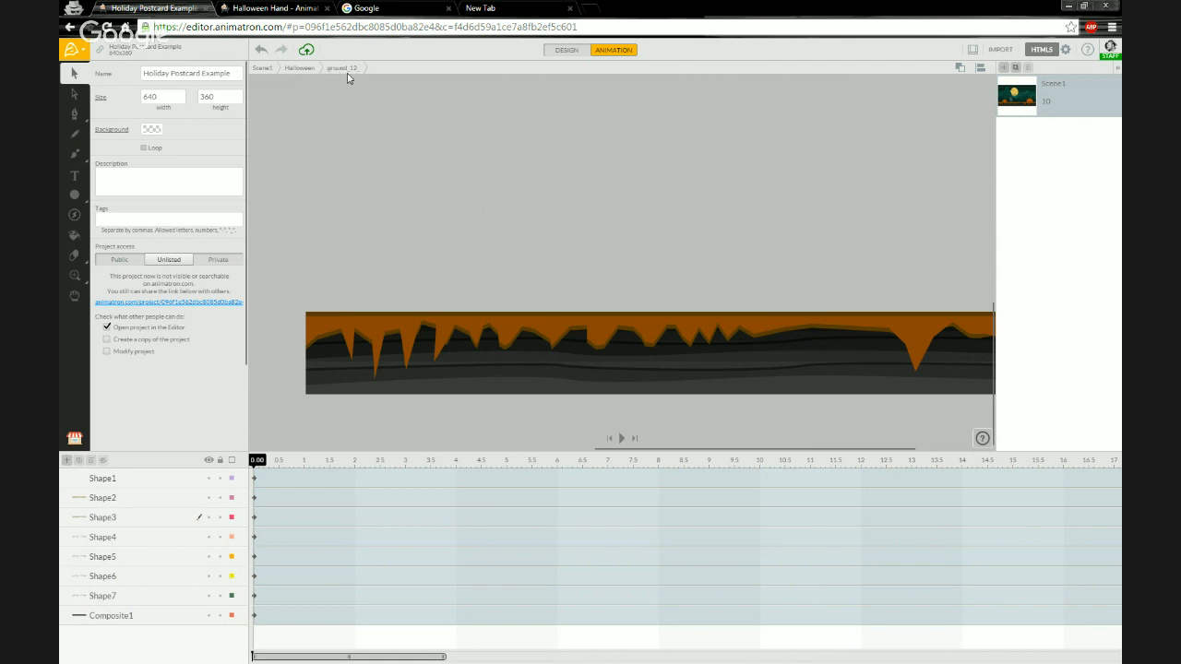
pyautogui.click(300, 68)
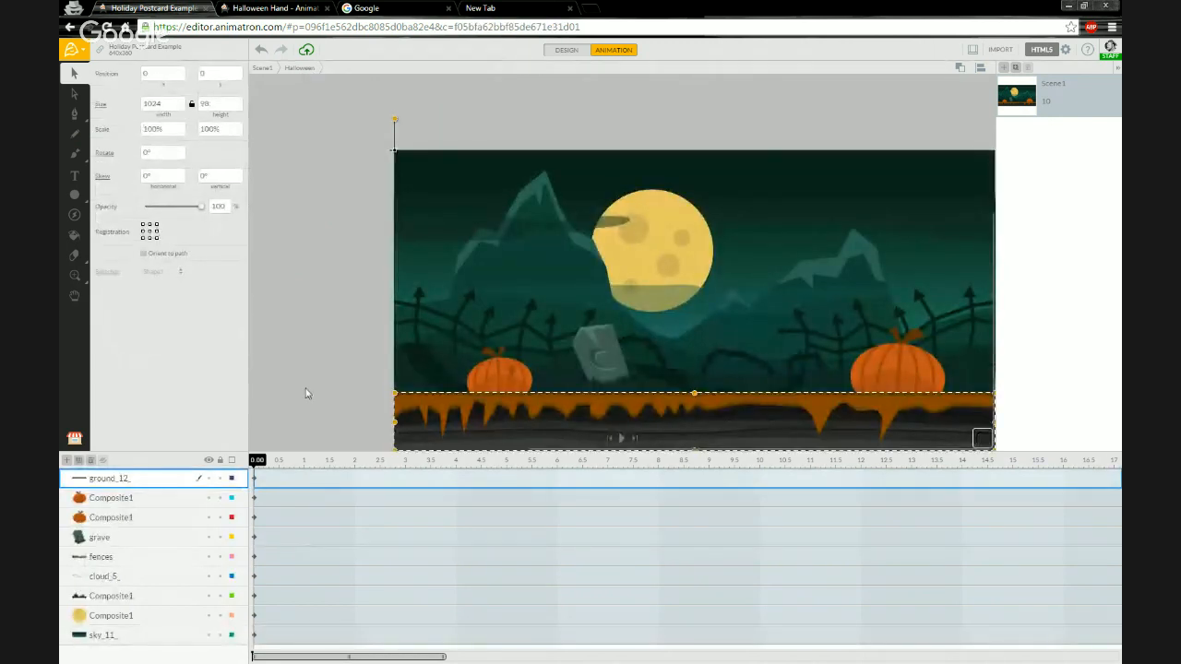
pyautogui.click(340, 306)
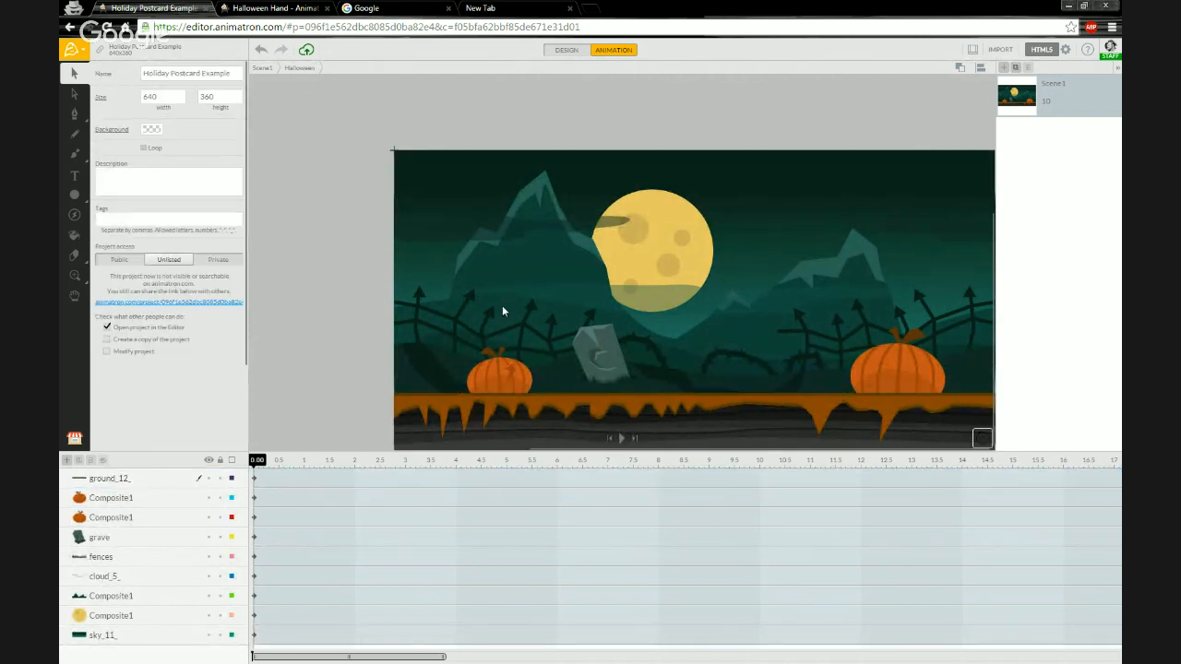
pyautogui.scroll(-2, 337, 243)
pyautogui.scroll(1, 813, 399)
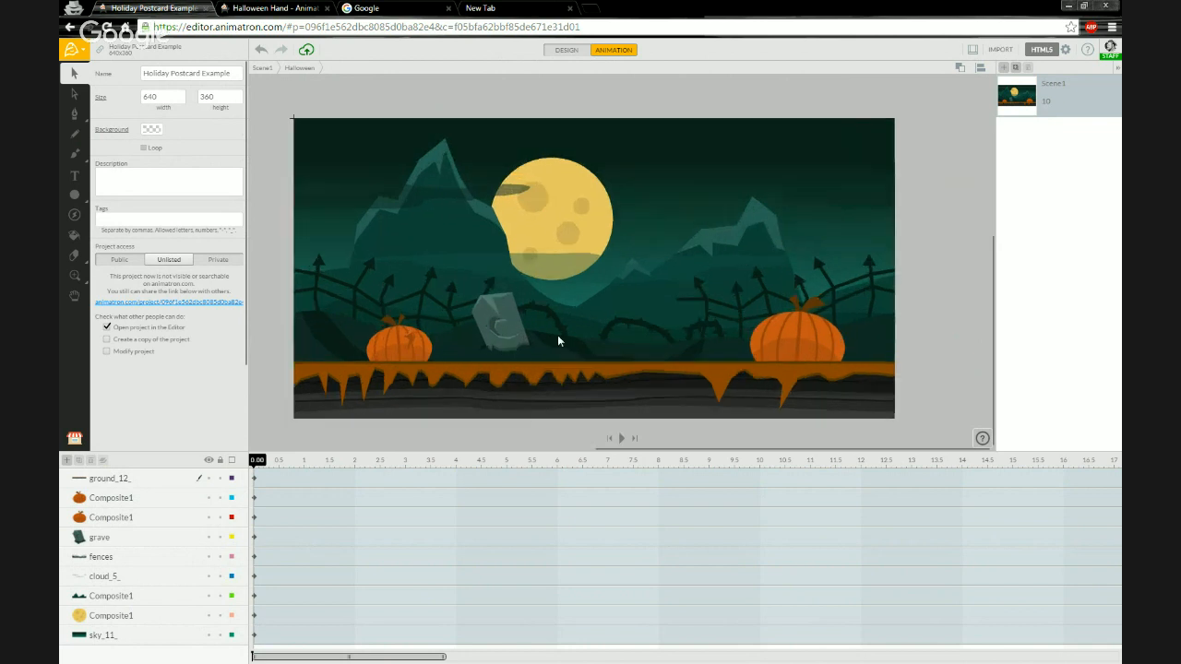
pyautogui.moveTo(461, 366); pyautogui.dragTo(482, 337)
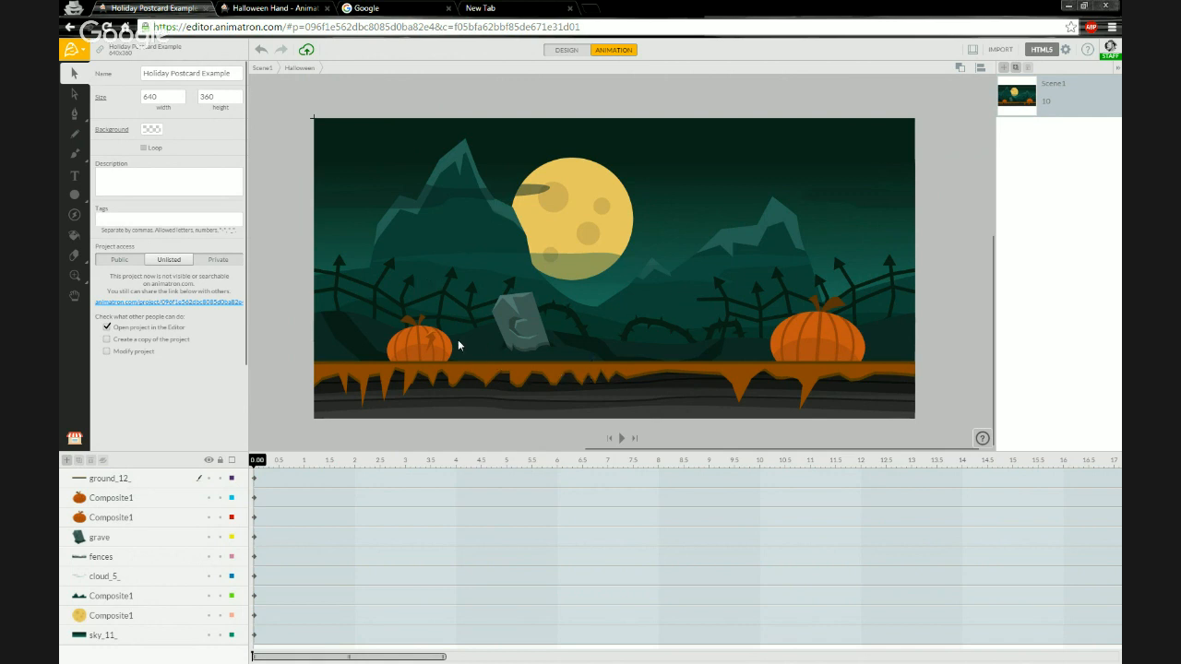
# Inspect the fences, mountains and moon layers by selecting them and toggling their visibility off and on.
pyautogui.click(118, 557)
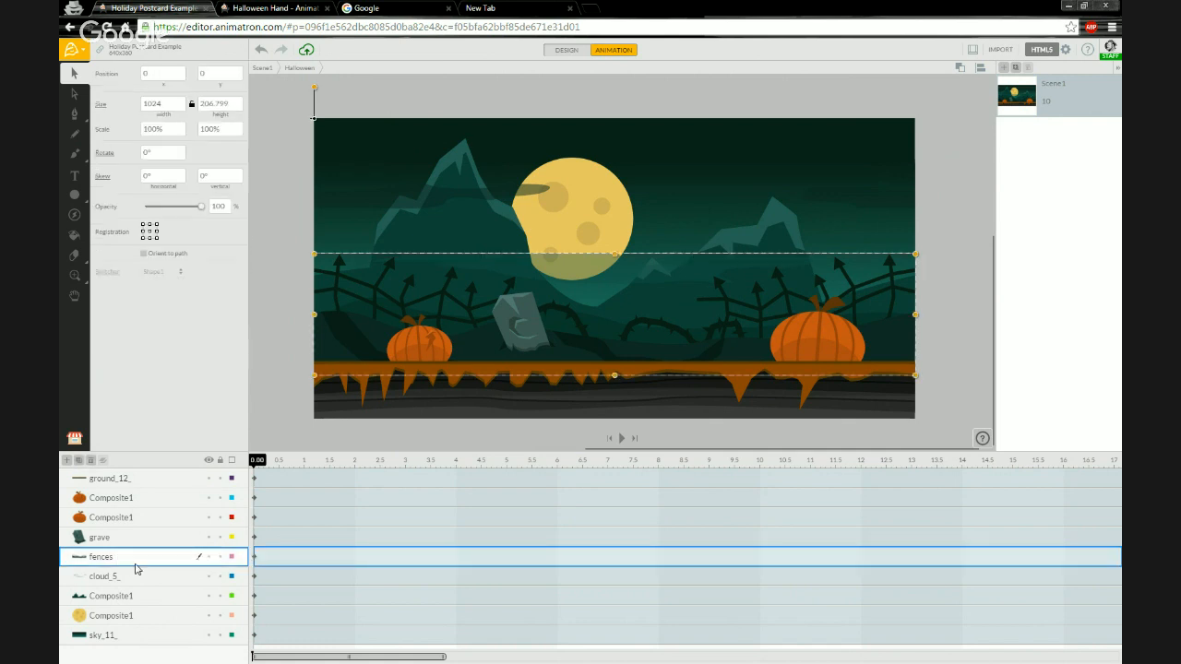
pyautogui.click(144, 600)
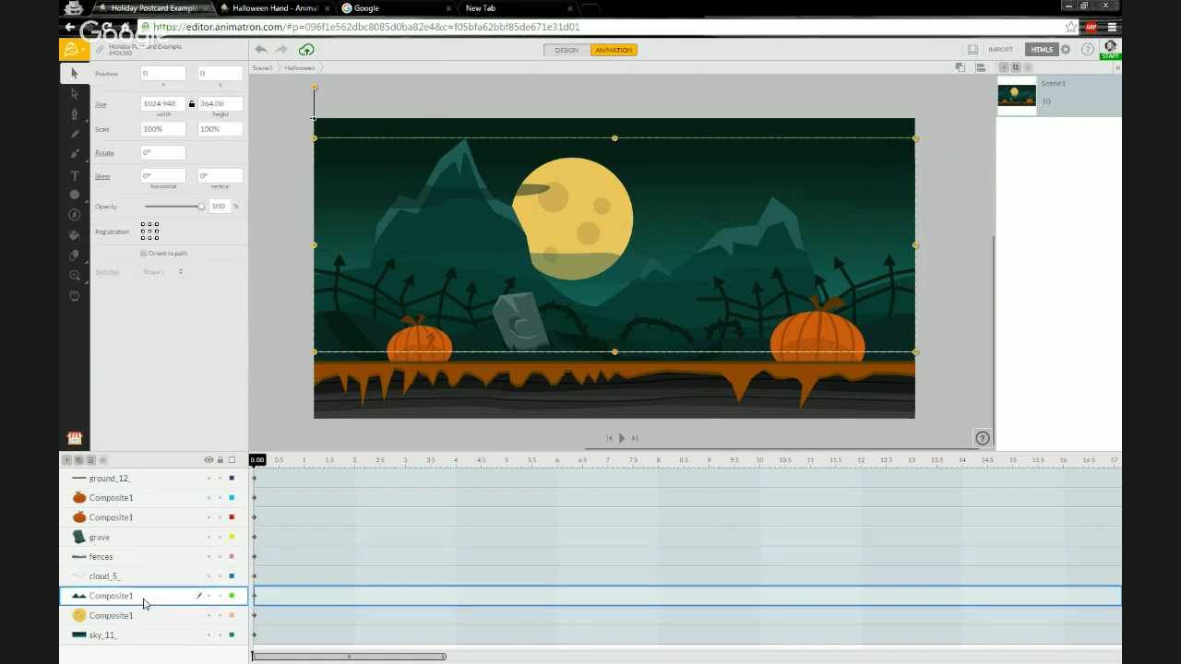
pyautogui.click(209, 596)
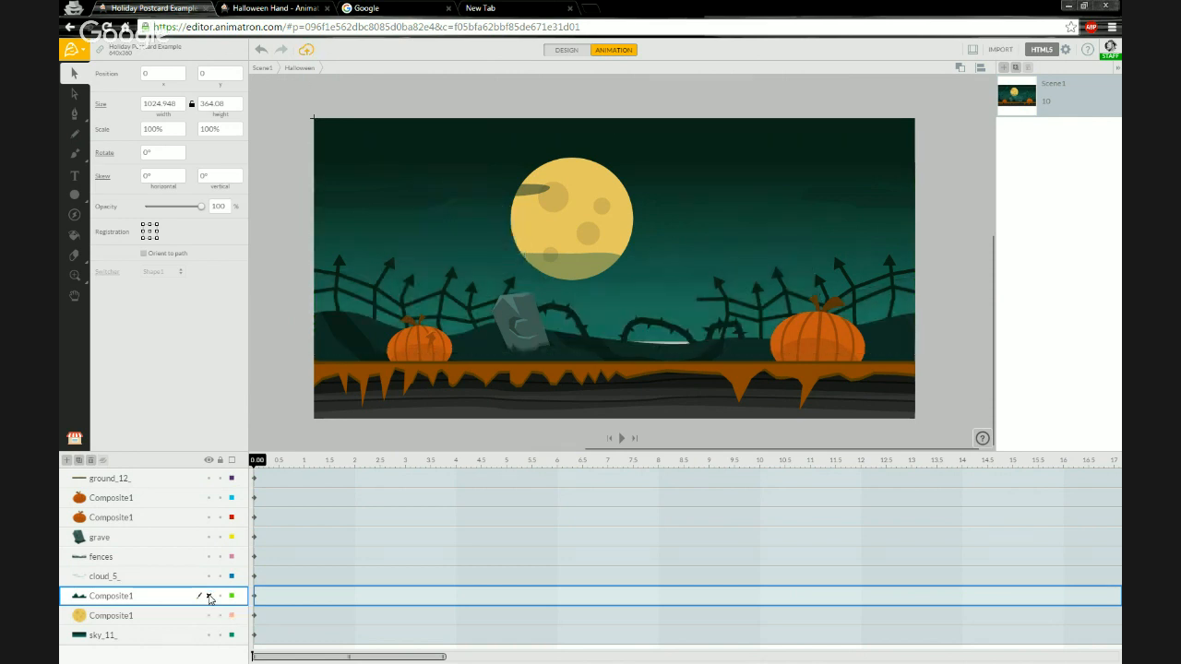
pyautogui.click(208, 596)
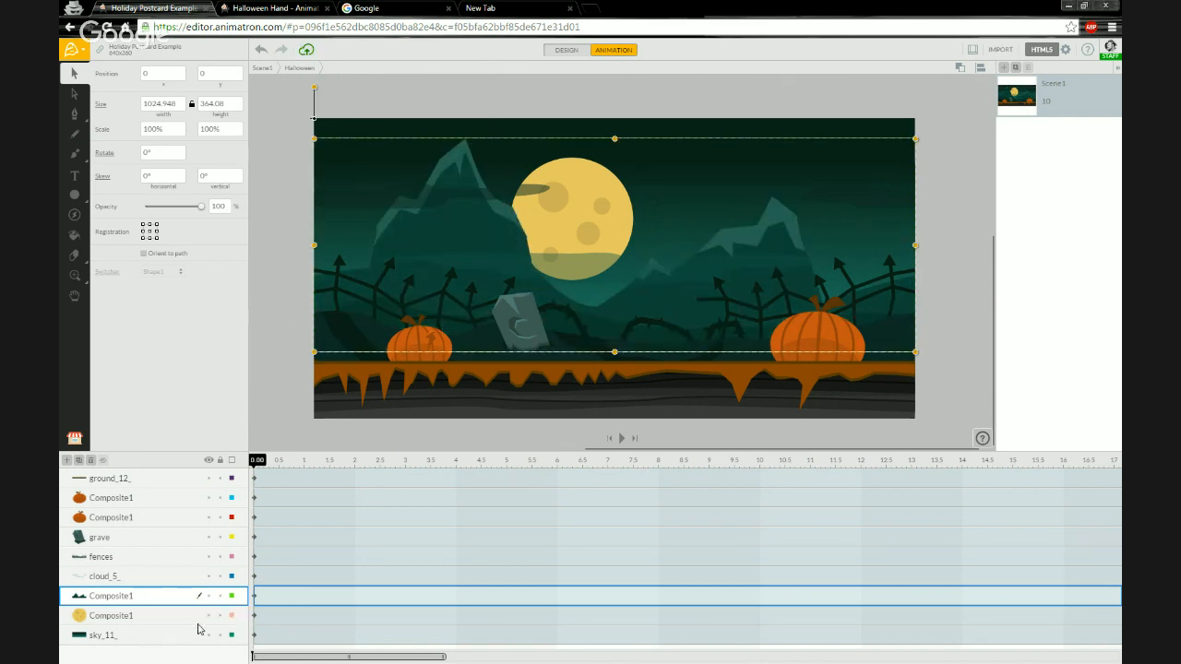
pyautogui.click(209, 621)
pyautogui.click(208, 621)
# Select the moon's Composite1 layer and rename it as Moon.
pyautogui.click(169, 619)
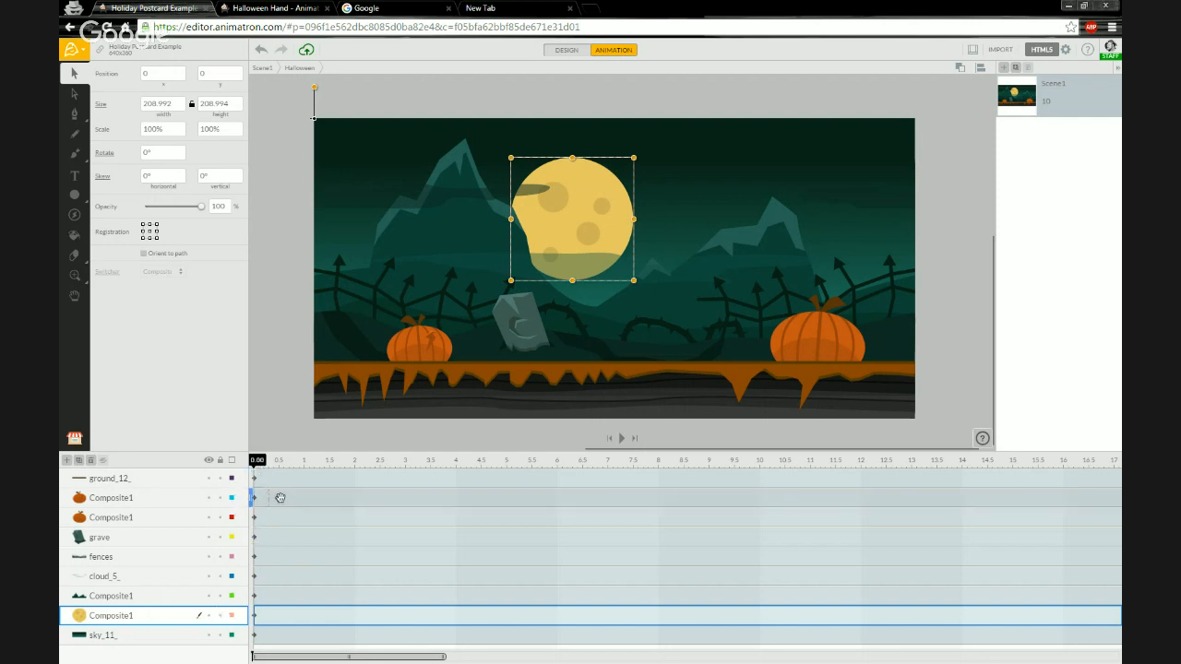
pyautogui.moveTo(263, 463); pyautogui.dragTo(506, 465)
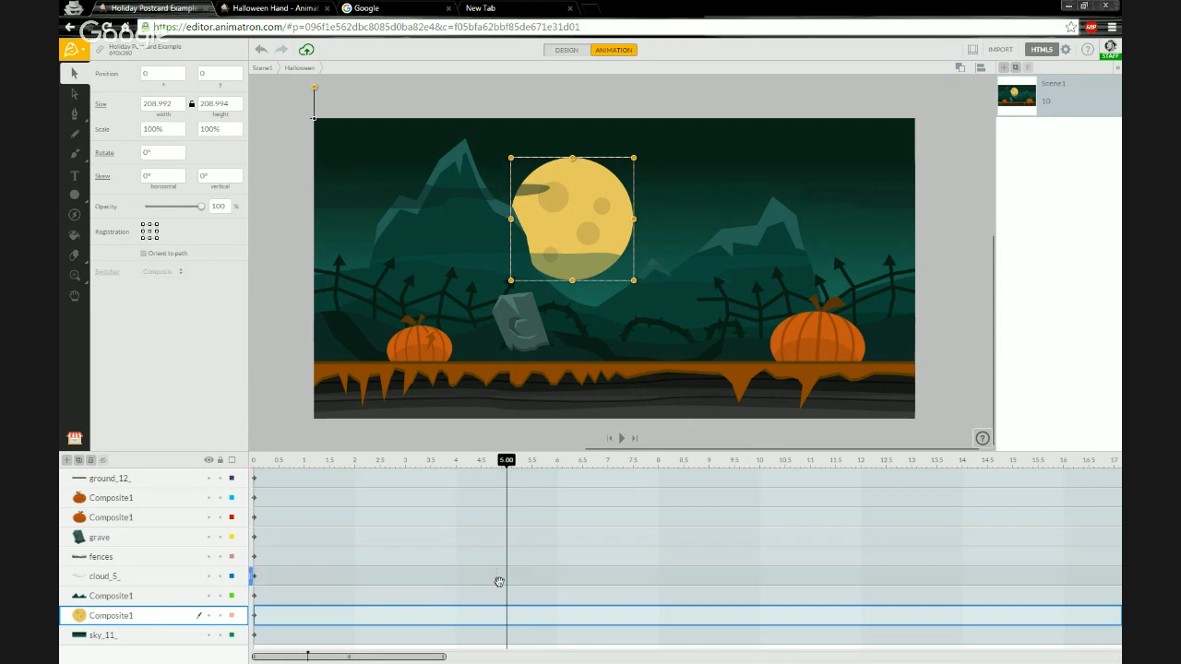
pyautogui.moveTo(506, 463)
pyautogui.mouseDown()
pyautogui.moveTo(480, 463)
pyautogui.moveTo(506, 463)
pyautogui.mouseUp()
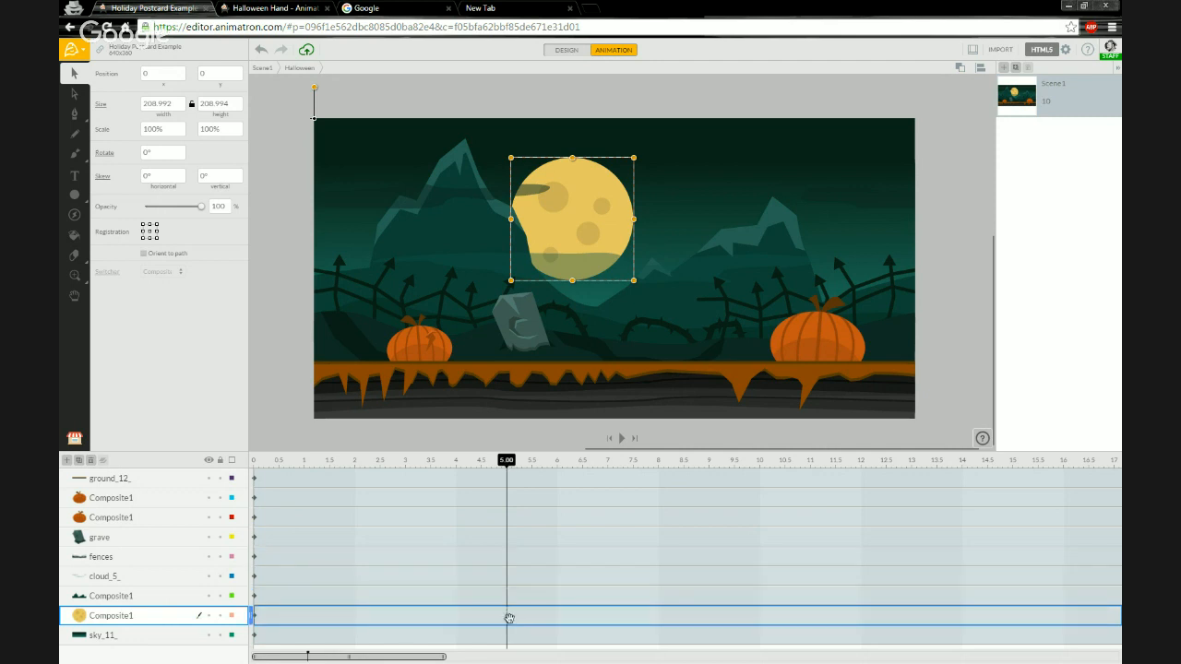
pyautogui.doubleClick(126, 615)
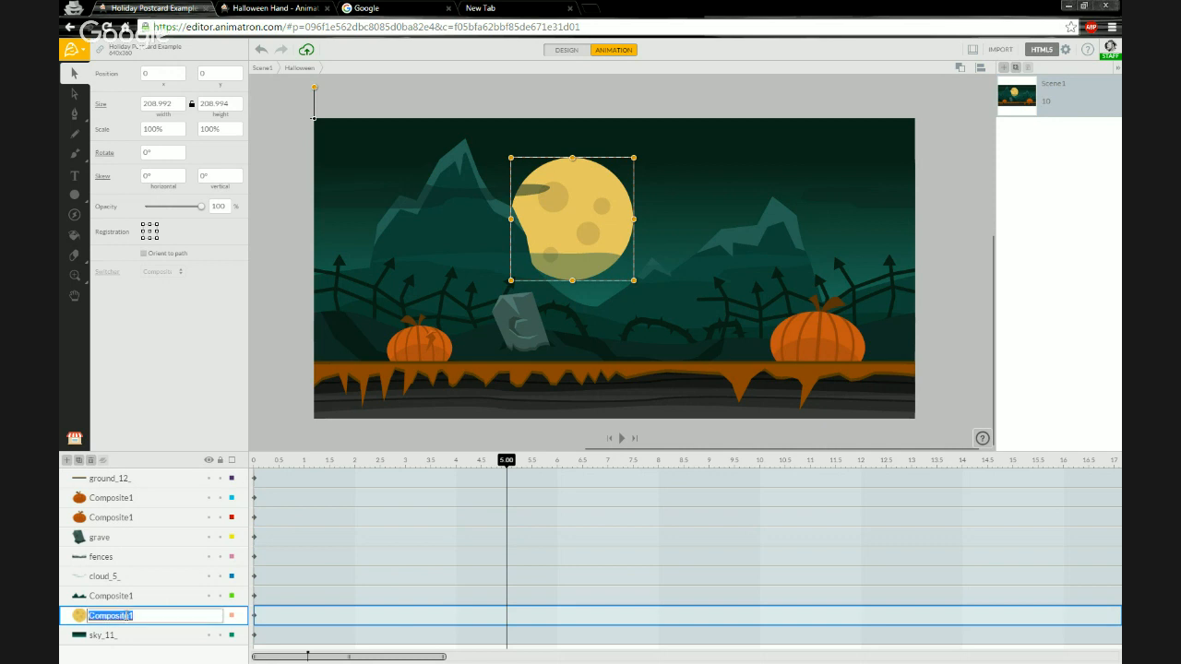
pyautogui.write('Moon')
pyautogui.press('Return')
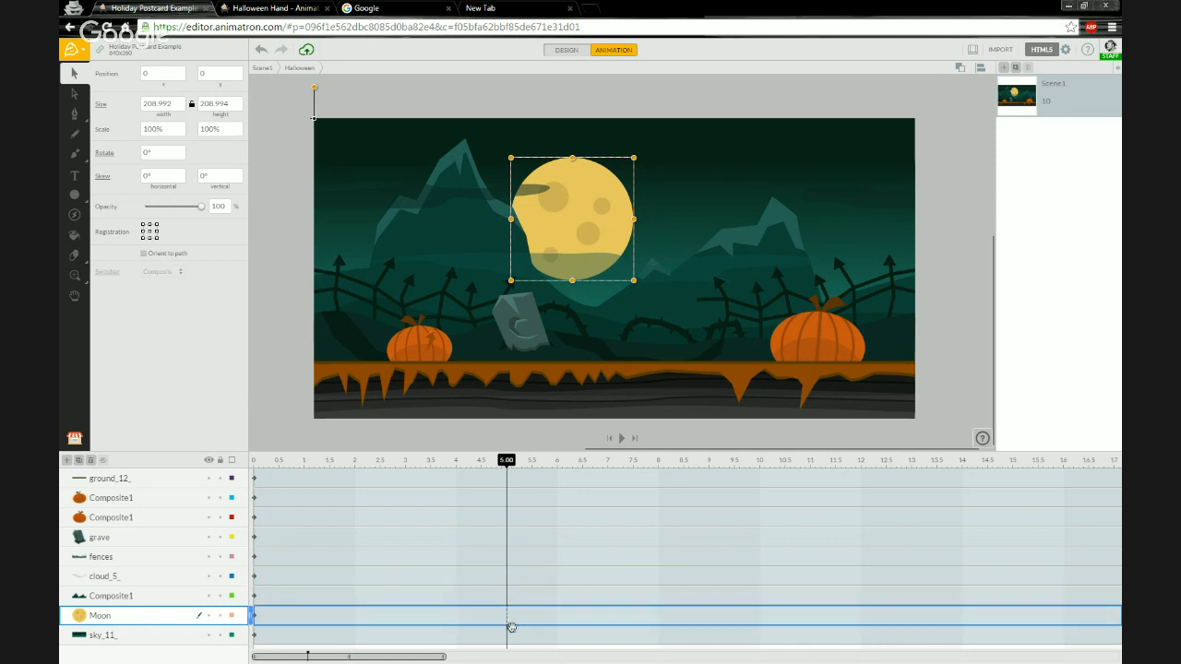
# Insert a key frame at 5 s on the Moon layer, then at 0 s move the moon down to about (-50, 69).
pyautogui.rightClick(511, 617)
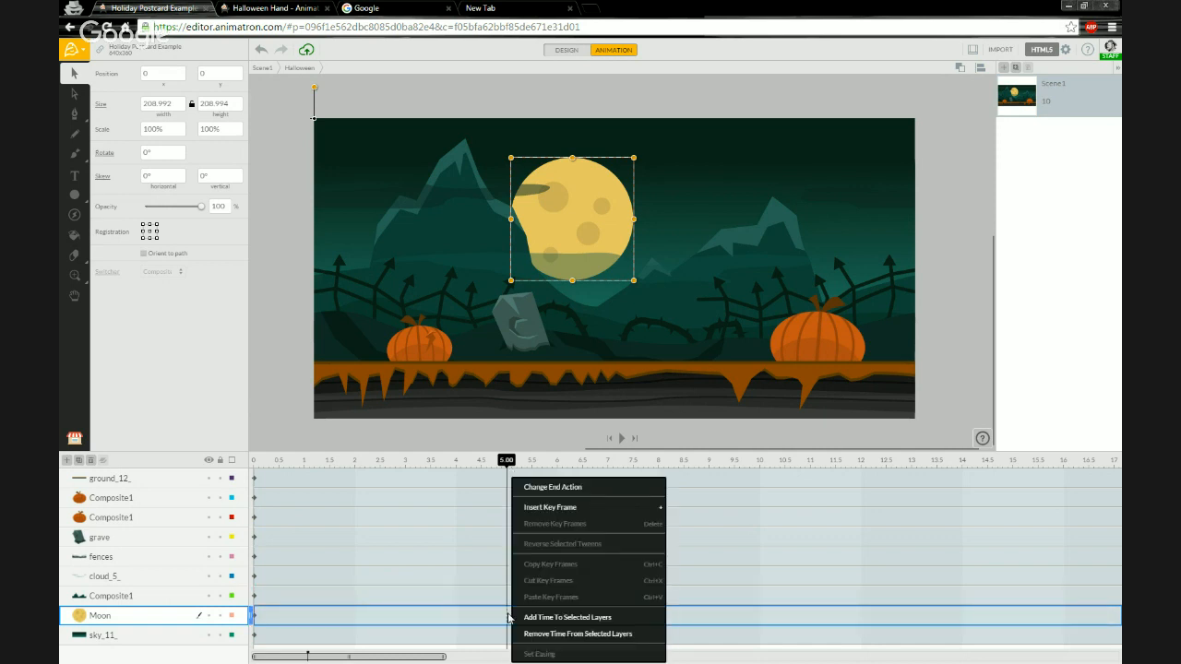
pyautogui.click(567, 509)
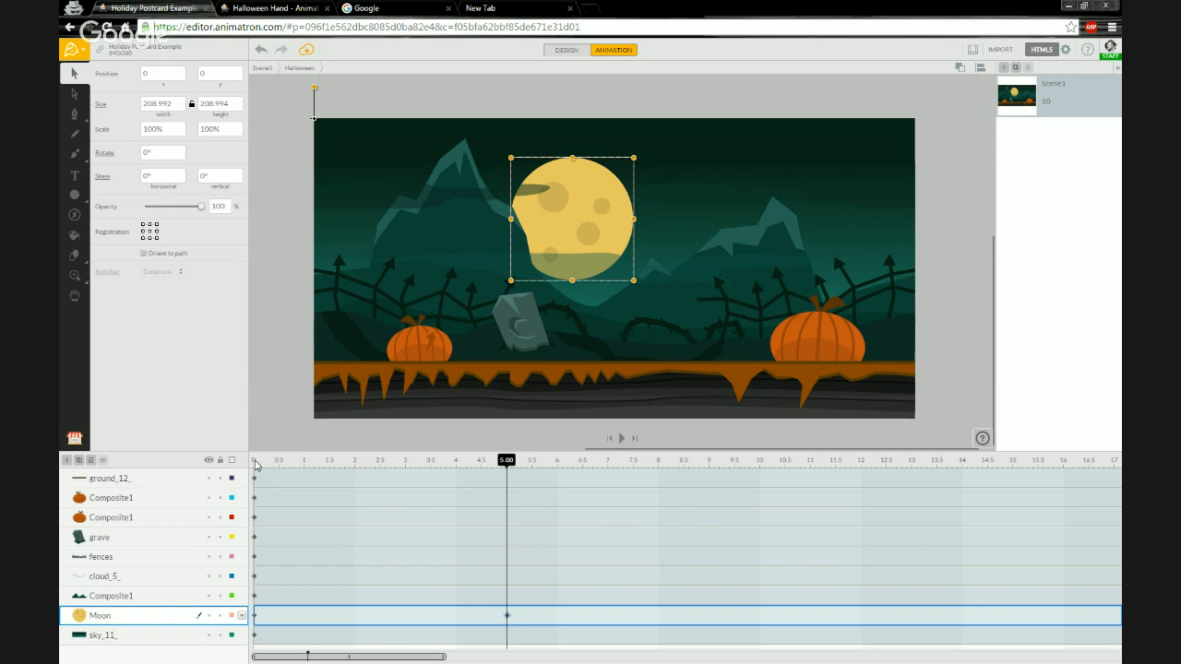
pyautogui.moveTo(506, 460); pyautogui.dragTo(244, 459)
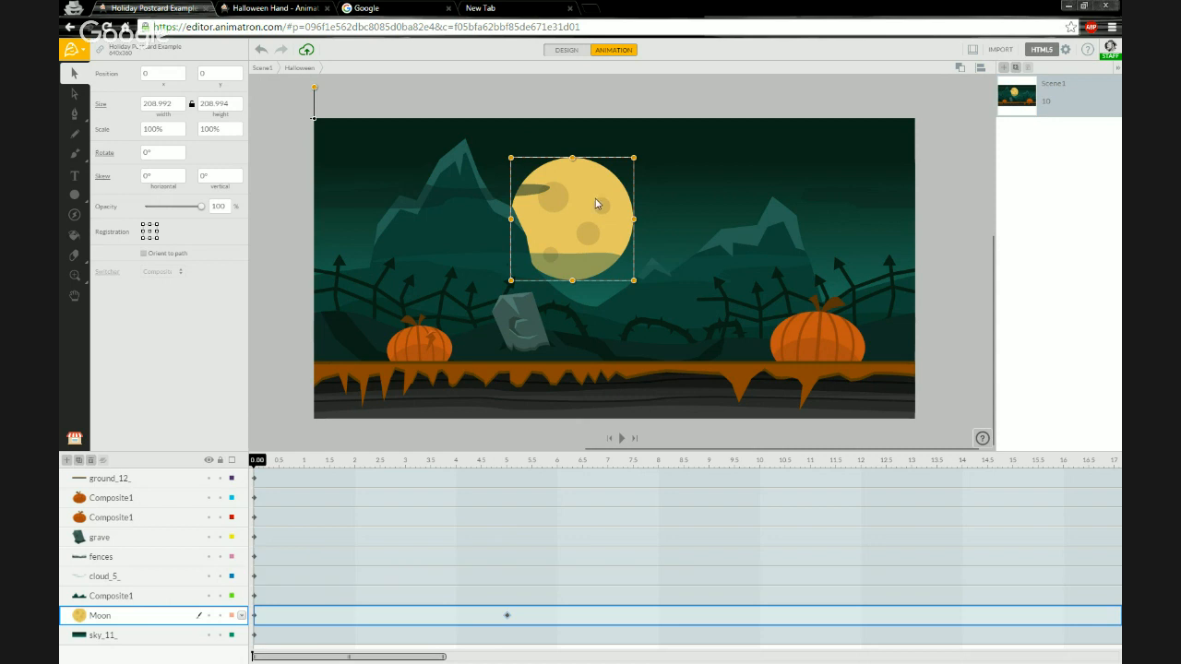
pyautogui.moveTo(596, 204); pyautogui.dragTo(567, 244)
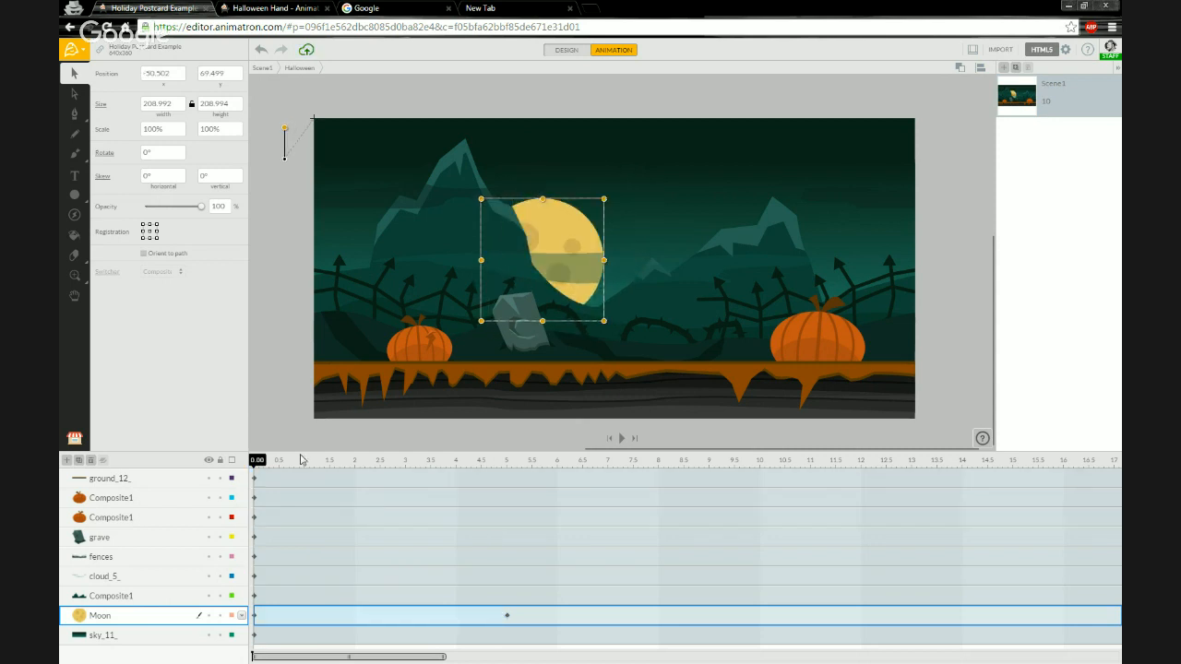
# Play back the moon rising animation and return the playhead to 5 s.
pyautogui.click(258, 426)
pyautogui.press('space')
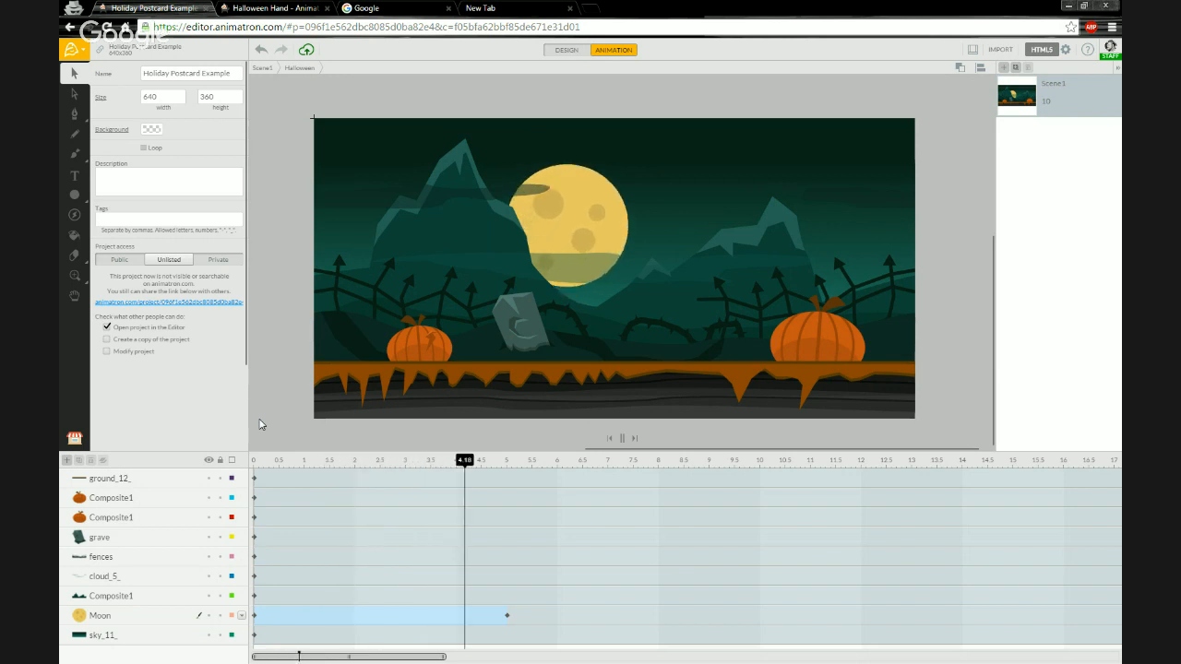
pyautogui.press('space')
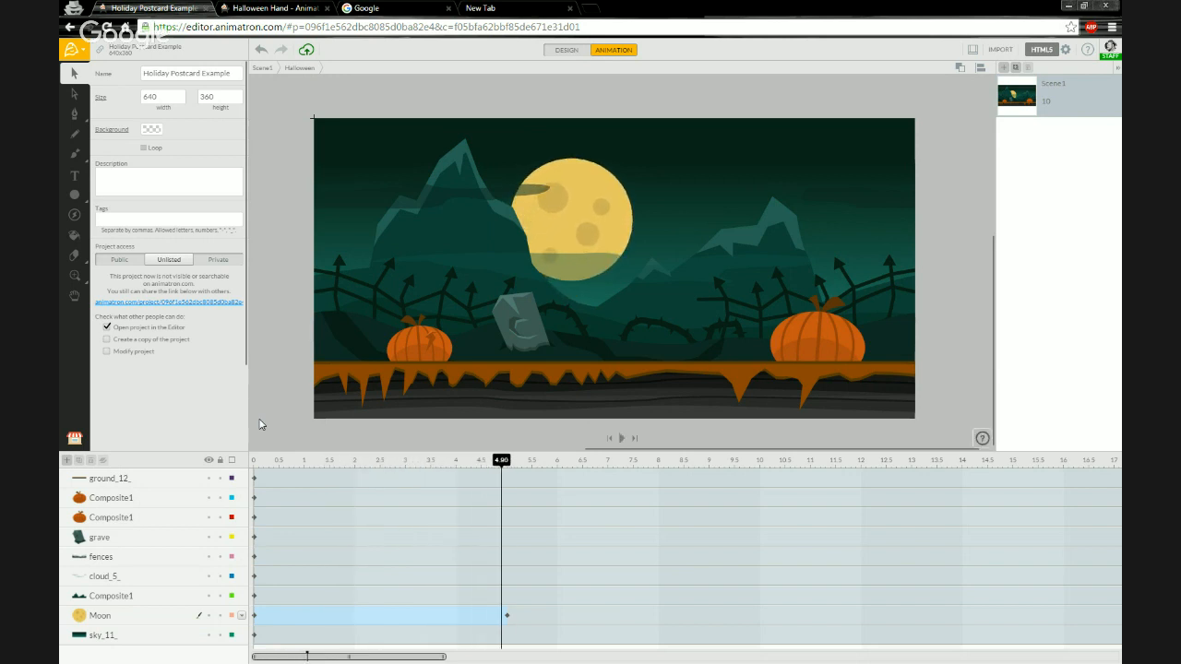
pyautogui.moveTo(501, 463)
pyautogui.mouseDown()
pyautogui.moveTo(366, 435)
pyautogui.moveTo(216, 437)
pyautogui.moveTo(508, 449)
pyautogui.mouseUp()
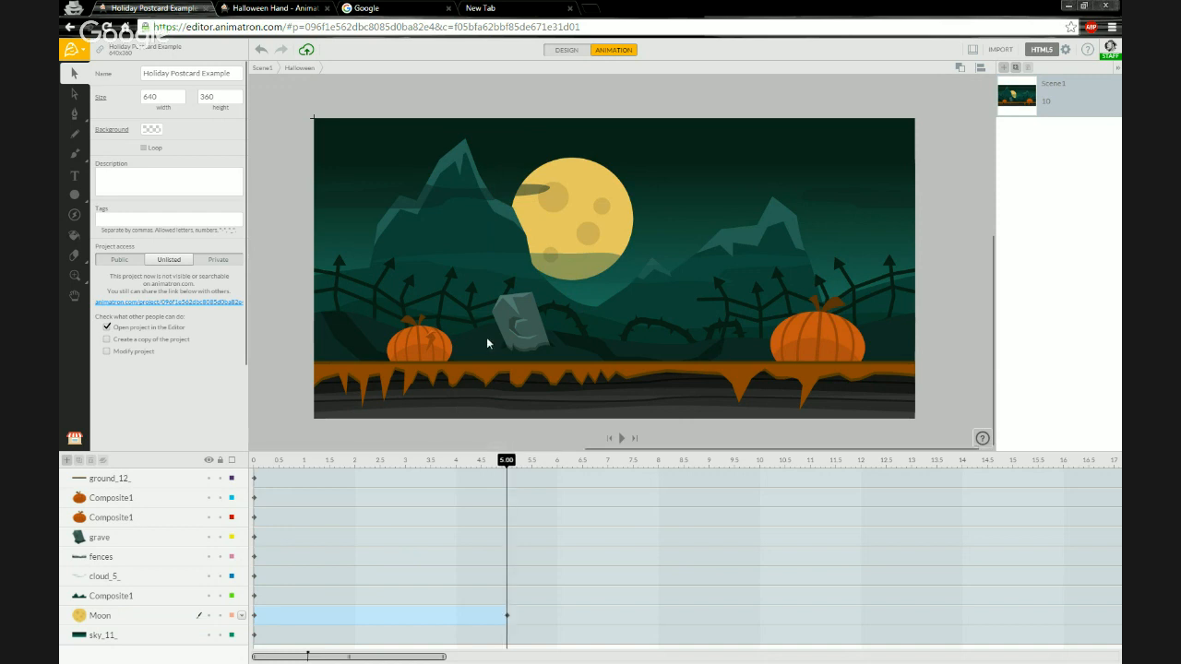
# Select the grave layer and scrub the timeline to review the animation.
pyautogui.click(129, 539)
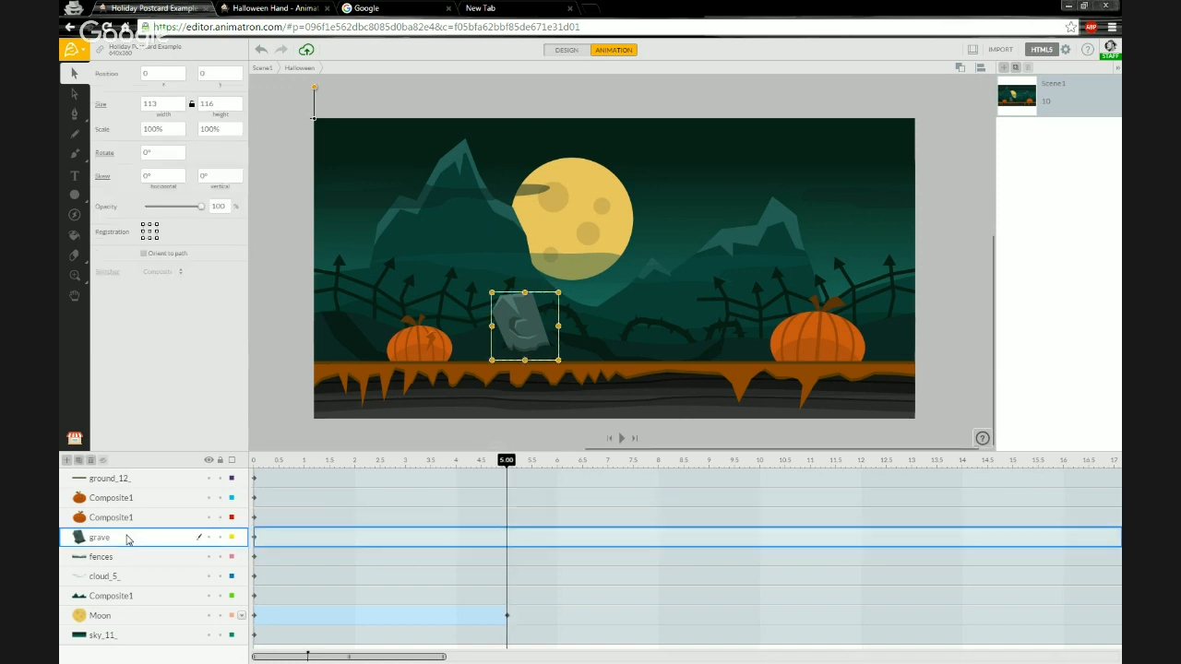
pyautogui.click(261, 459)
pyautogui.moveTo(247, 466); pyautogui.dragTo(461, 461)
pyautogui.moveTo(350, 452); pyautogui.dragTo(238, 452)
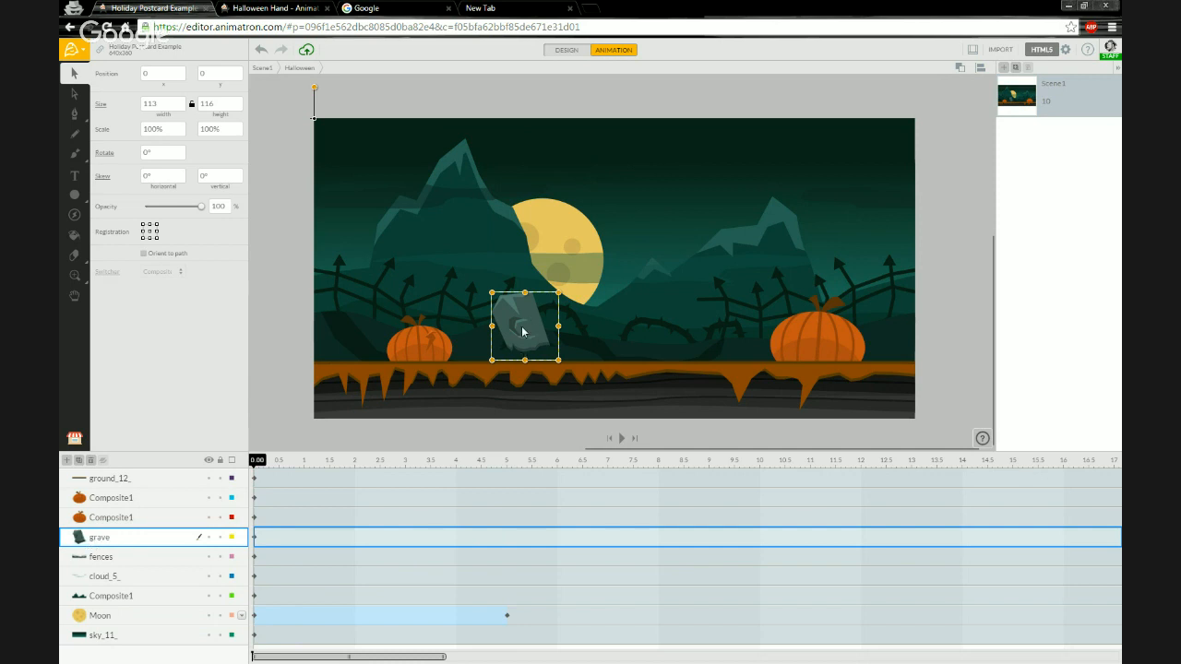
# Open the grave composite and zoom in on the gravestone.
pyautogui.scroll(4, 523, 332)
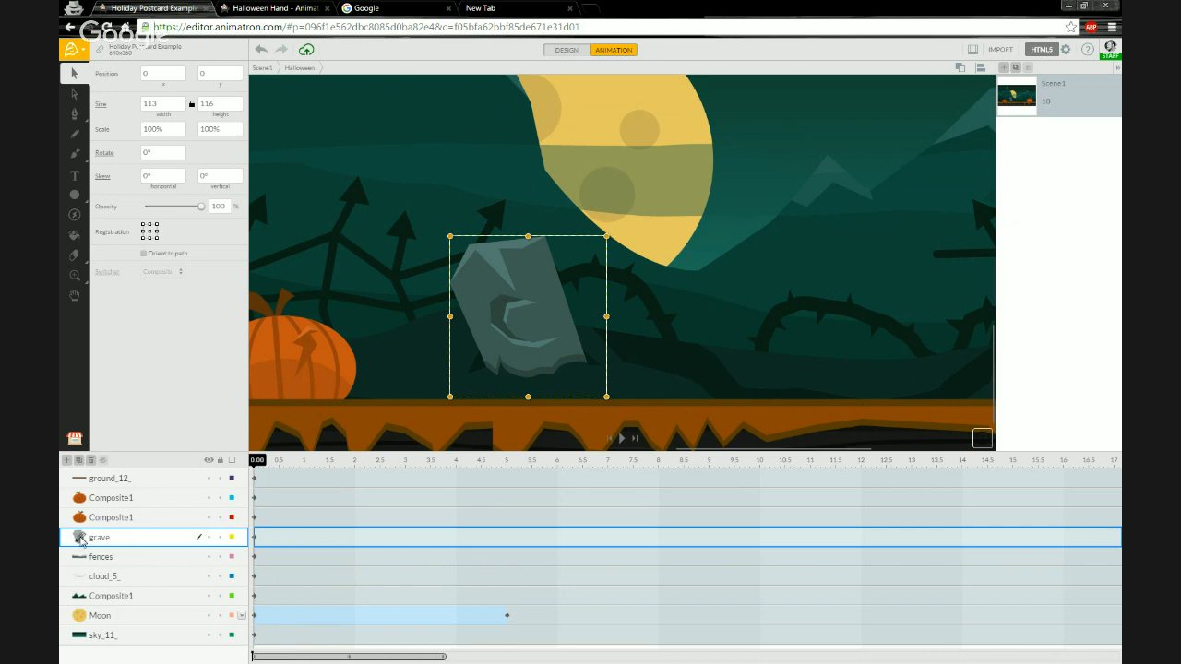
pyautogui.click(83, 542)
pyautogui.scroll(4, 873, 374)
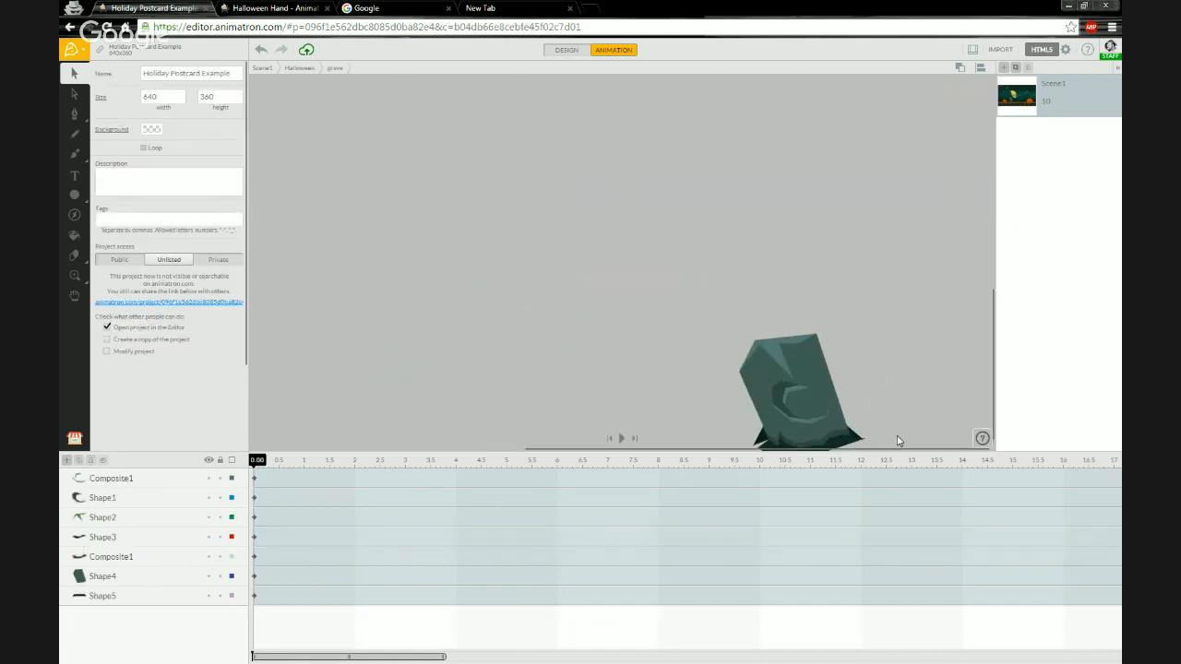
pyautogui.scroll(-1, 688, 267)
pyautogui.scroll(-2, 523, 280)
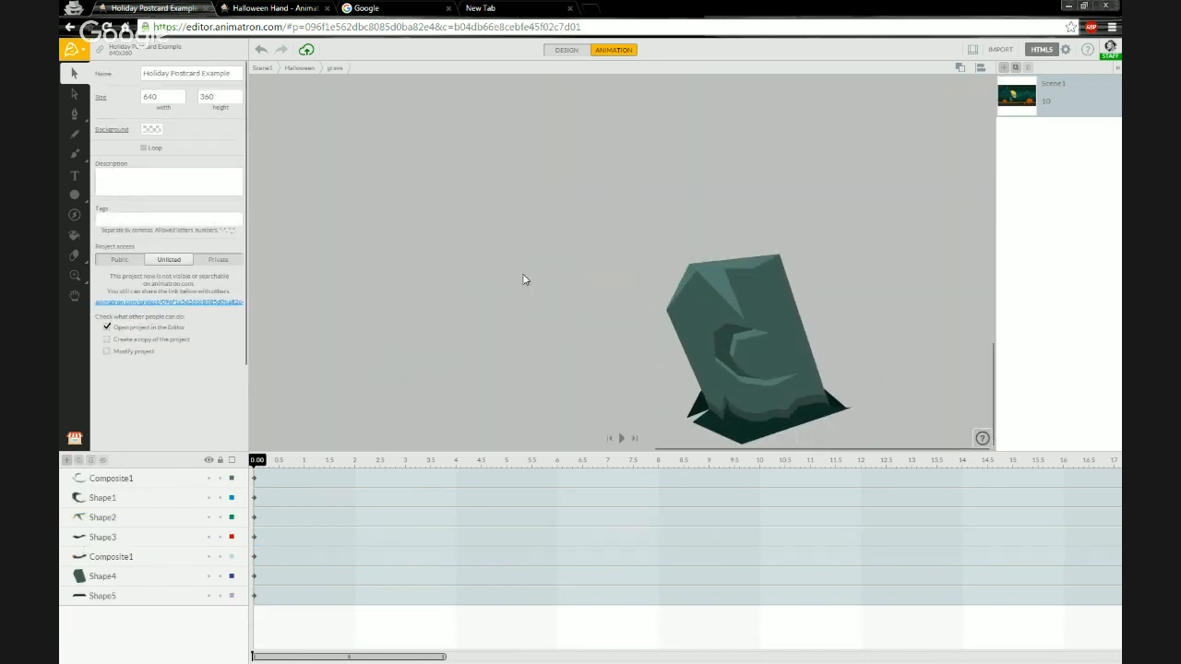
pyautogui.scroll(-2, 527, 177)
pyautogui.scroll(3, 826, 412)
pyautogui.moveTo(758, 319); pyautogui.dragTo(758, 332)
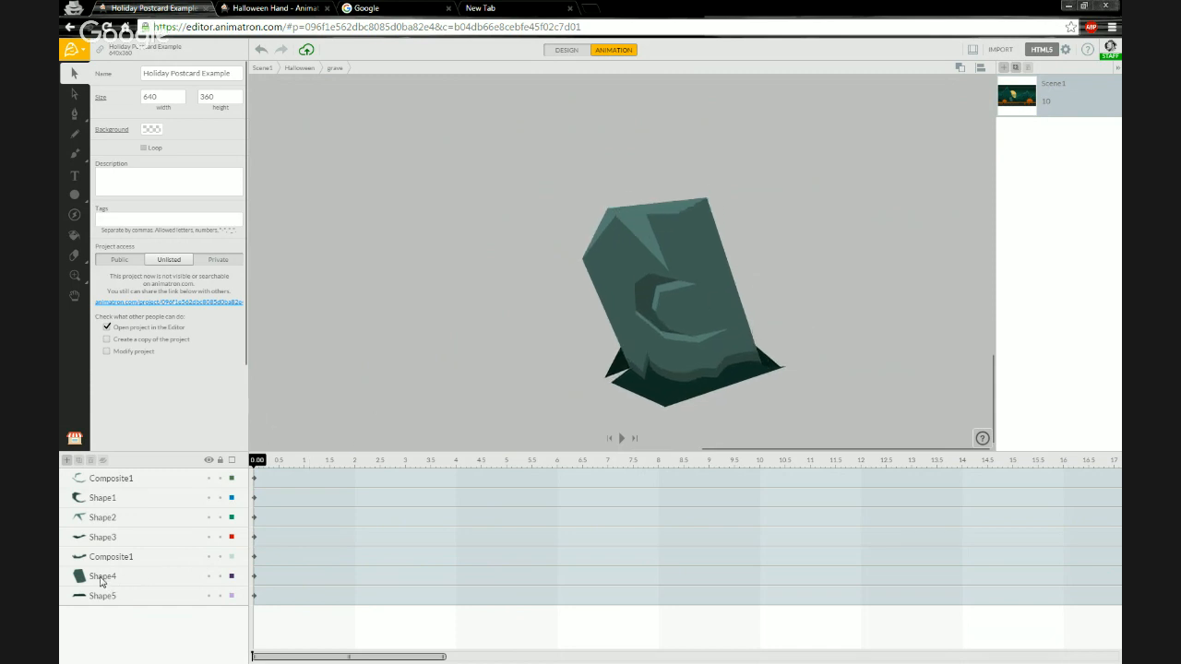
# Toggle the visibility of each layer inside the grave group to identify its parts.
pyautogui.click(208, 577)
pyautogui.click(208, 578)
pyautogui.click(211, 597)
pyautogui.click(210, 597)
pyautogui.click(209, 557)
pyautogui.click(208, 557)
pyautogui.click(208, 537)
pyautogui.click(209, 518)
pyautogui.click(209, 518)
pyautogui.click(210, 498)
pyautogui.click(209, 498)
pyautogui.click(209, 478)
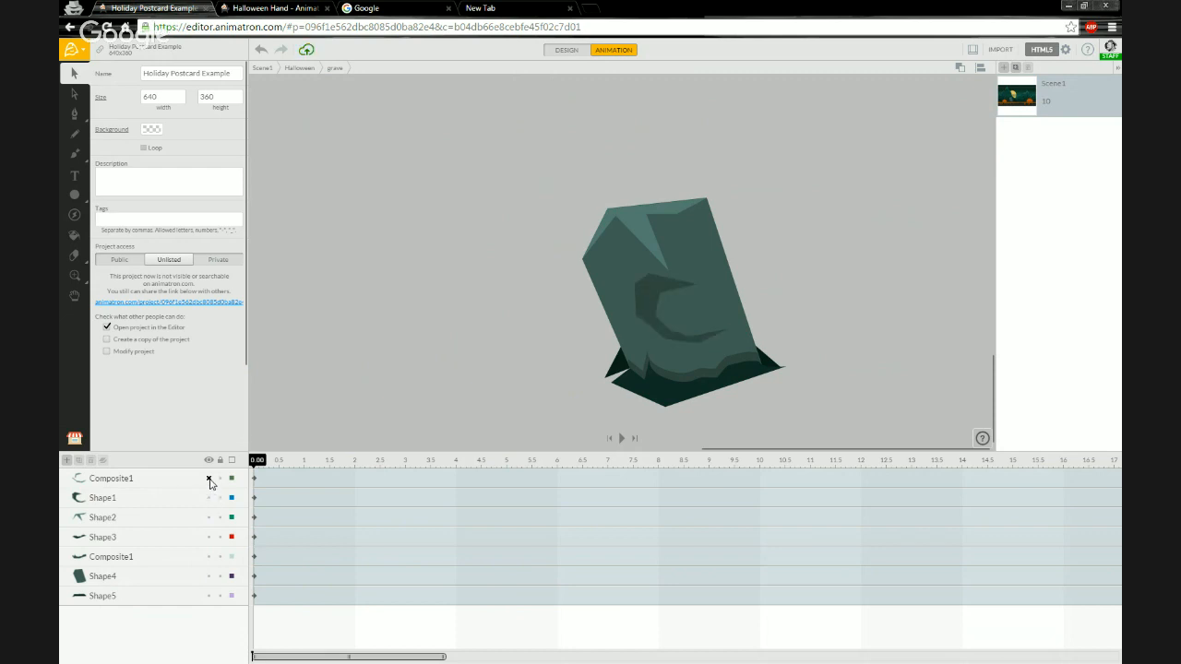
pyautogui.click(210, 478)
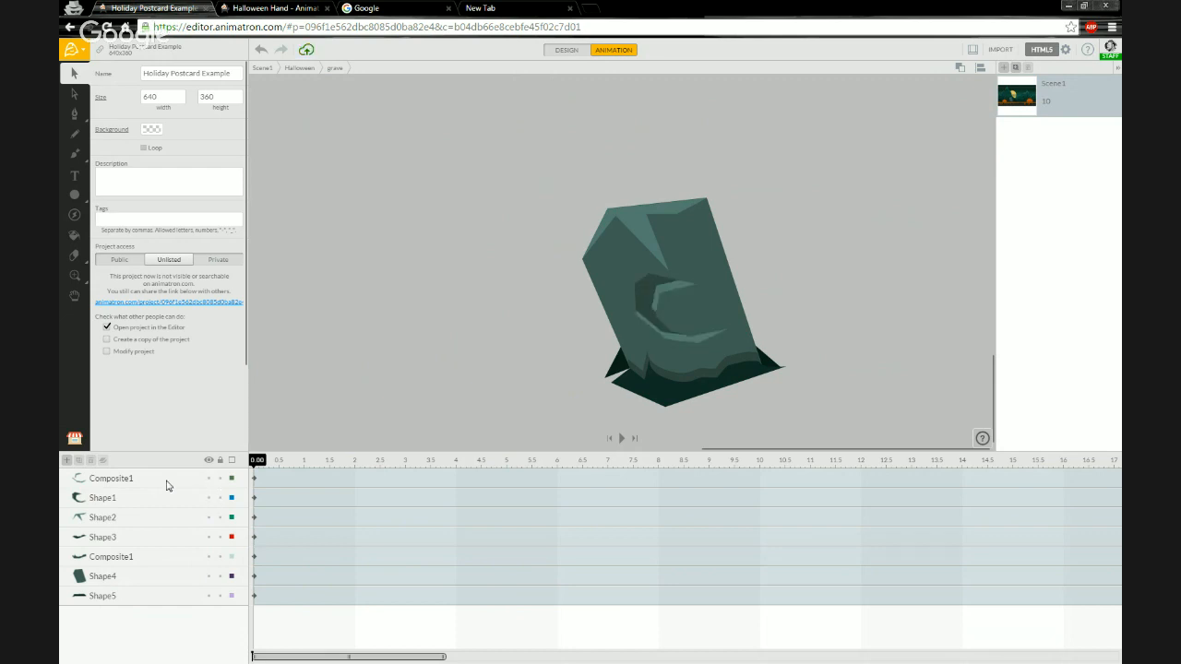
# Try moving the gravestone's composite and shape layers together, then undo the move.
pyautogui.click(166, 484)
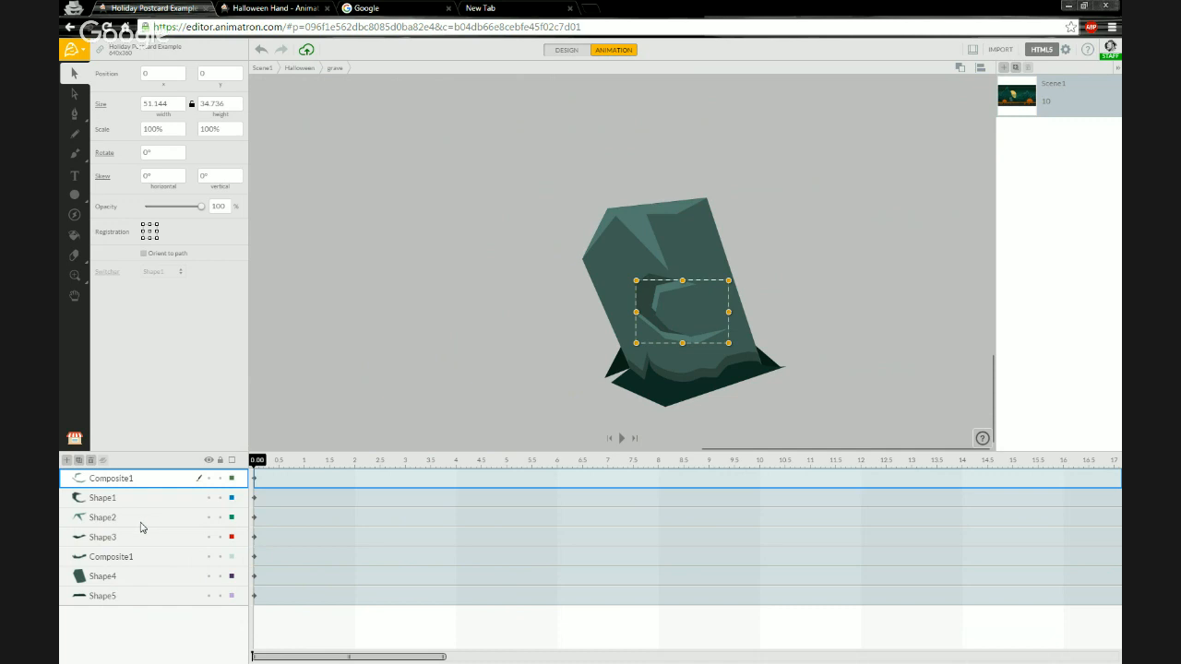
pyautogui.keyDown('shift'); pyautogui.click(148, 518); pyautogui.keyUp('shift')
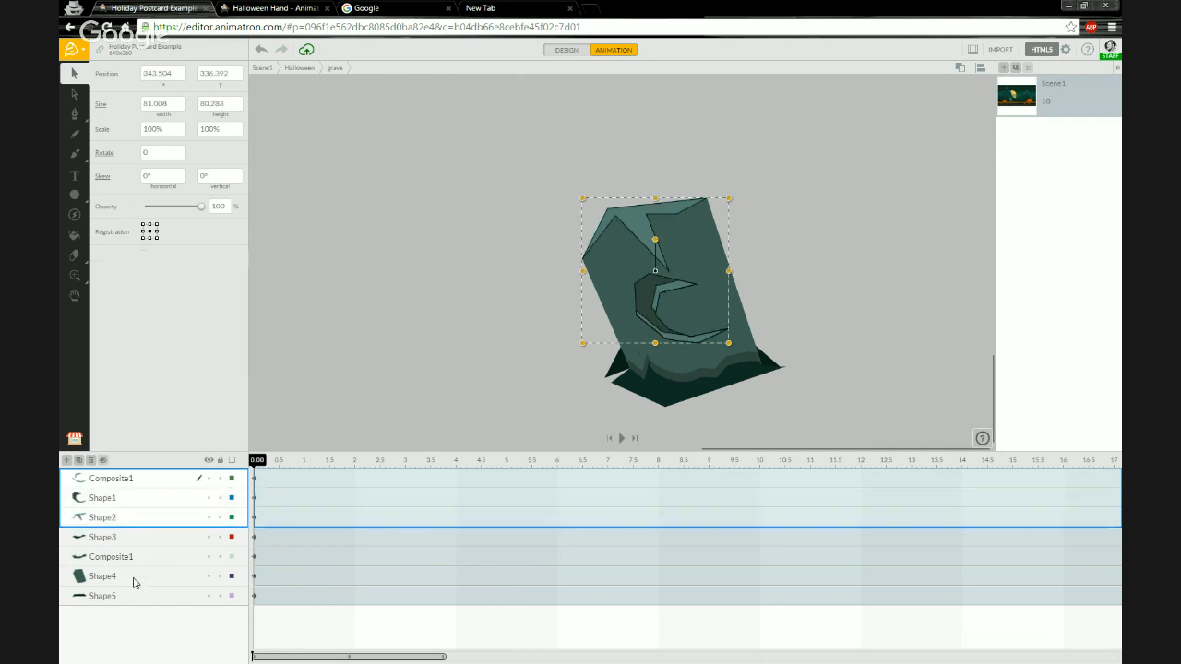
pyautogui.keyDown('ctrl'); pyautogui.click(134, 579); pyautogui.keyUp('ctrl')
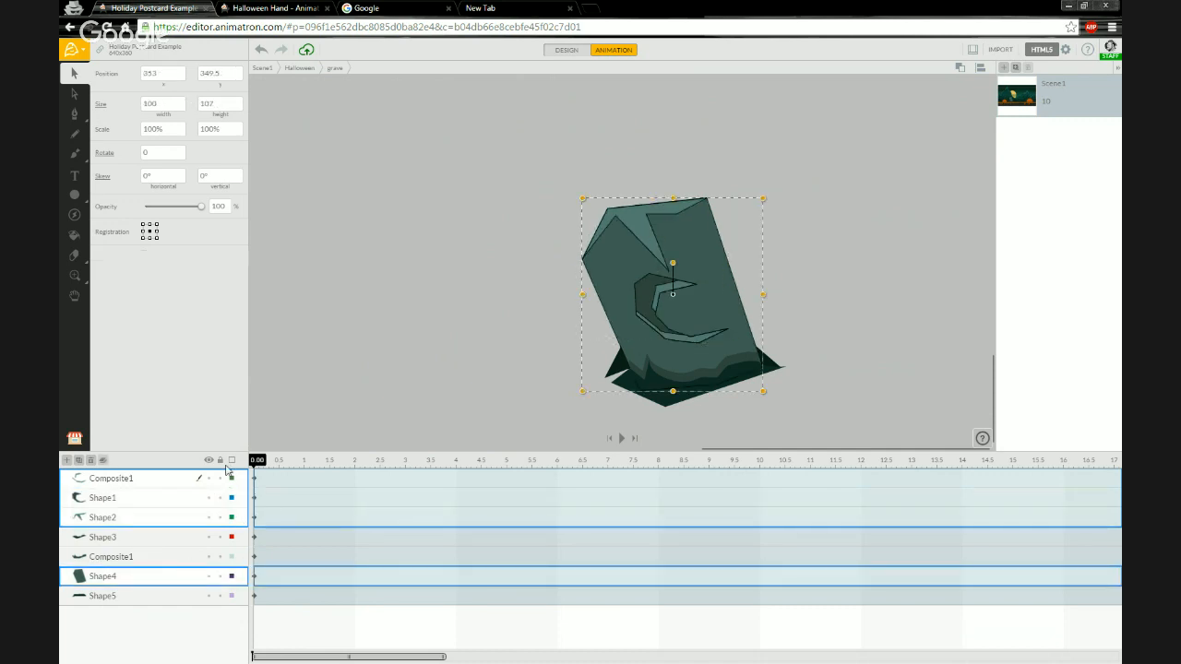
pyautogui.moveTo(613, 312); pyautogui.dragTo(375, 214)
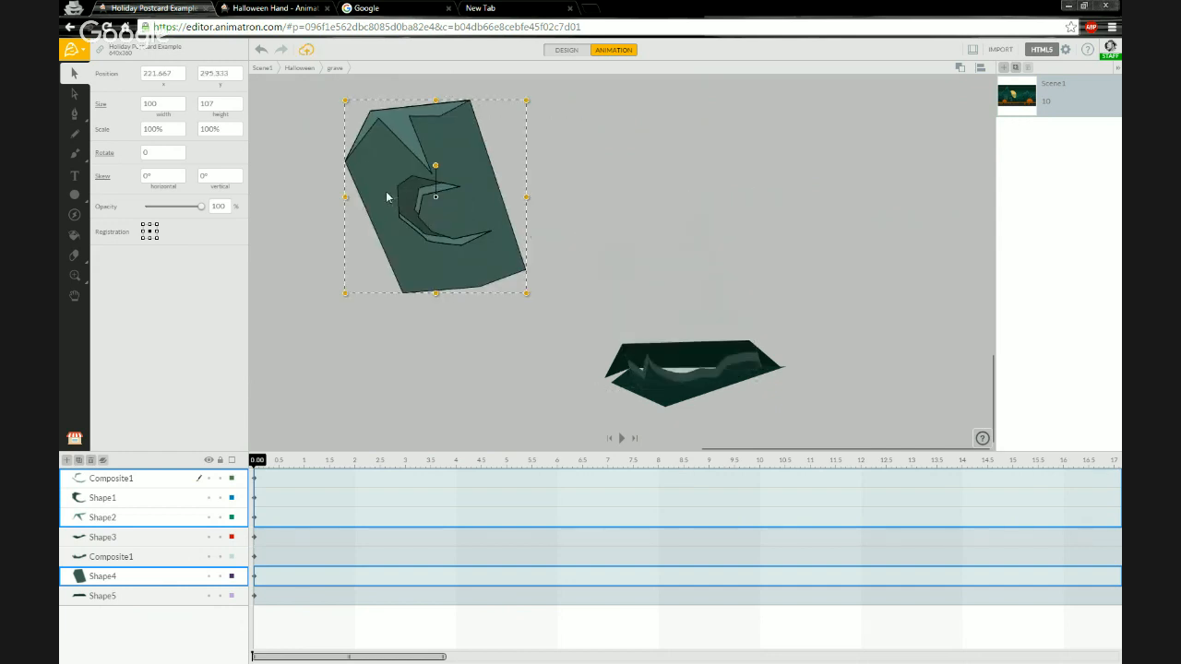
pyautogui.hotkey('ctrl', 'z')
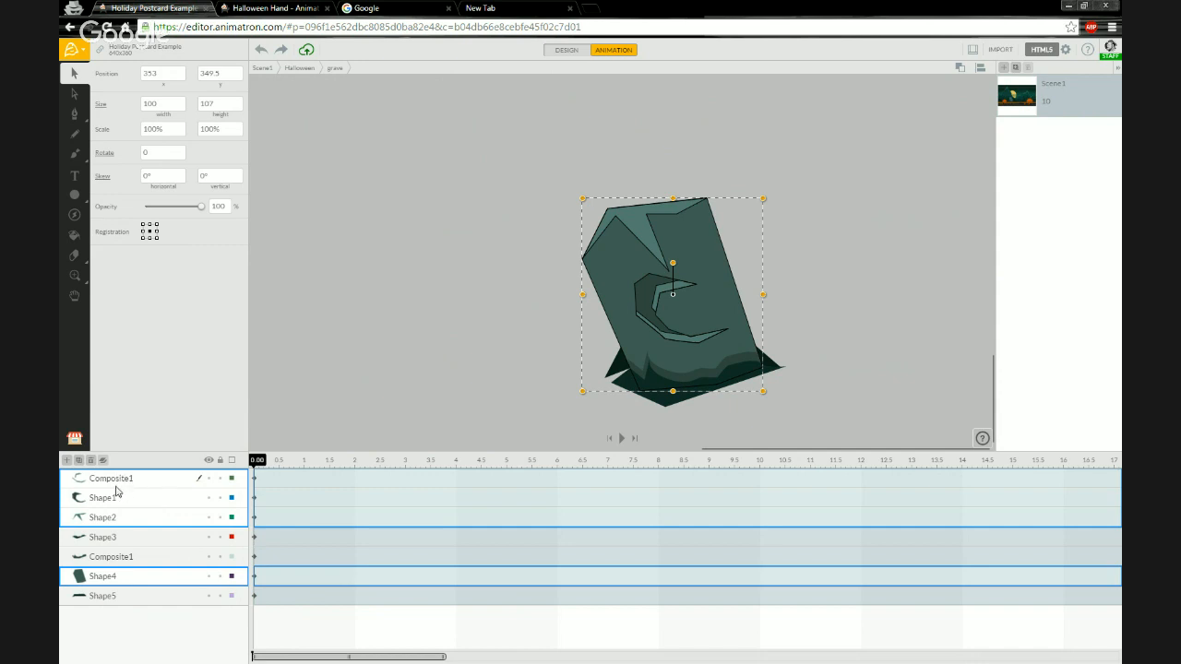
# Select Composite1, Shape1, Shape2 and Shape4 in the grave and combine them into one layer.
pyautogui.click(151, 526)
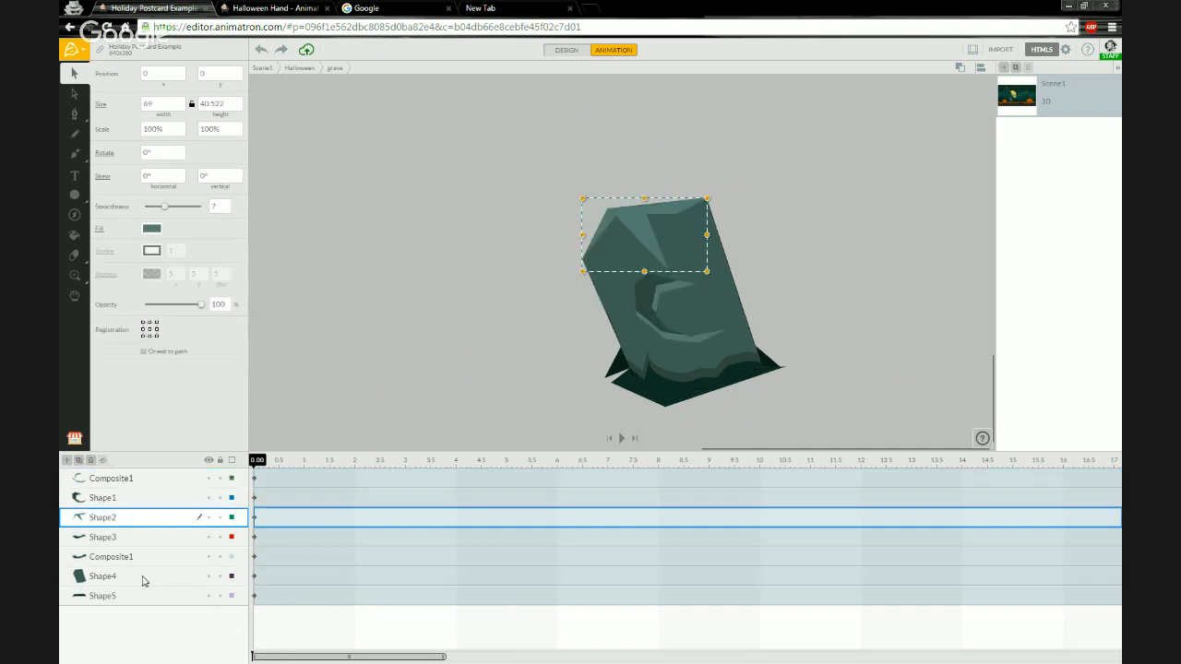
pyautogui.click(143, 580)
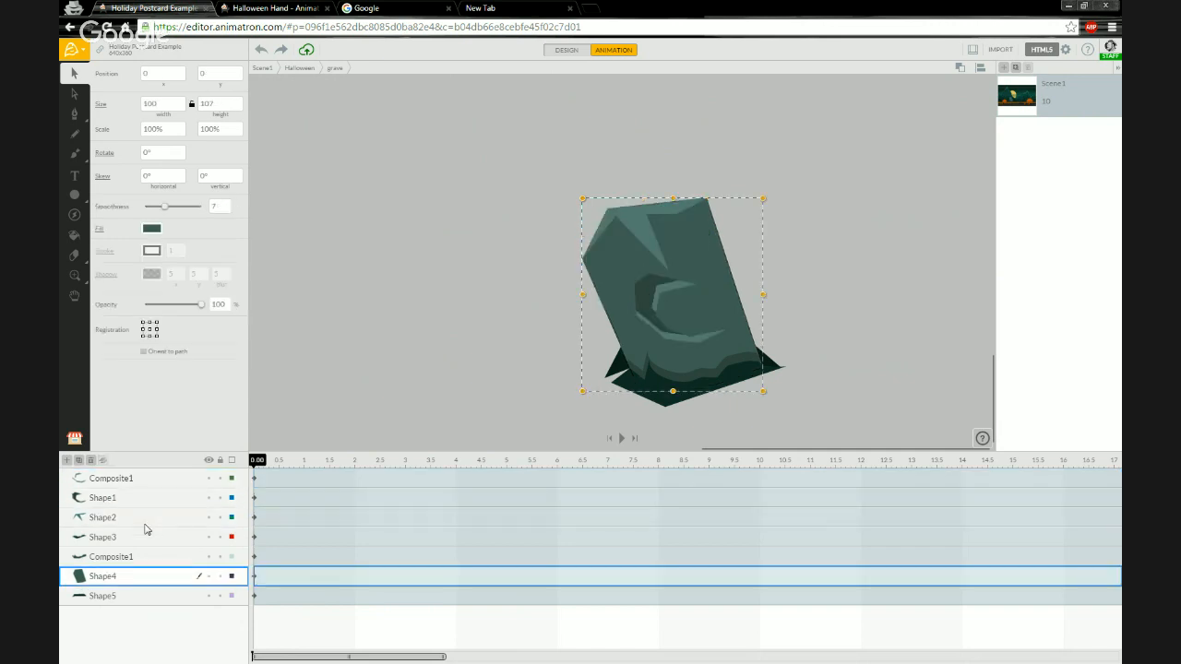
pyautogui.keyDown('shift'); pyautogui.click(145, 515); pyautogui.keyUp('shift')
pyautogui.keyDown('shift'); pyautogui.click(145, 498); pyautogui.keyUp('shift')
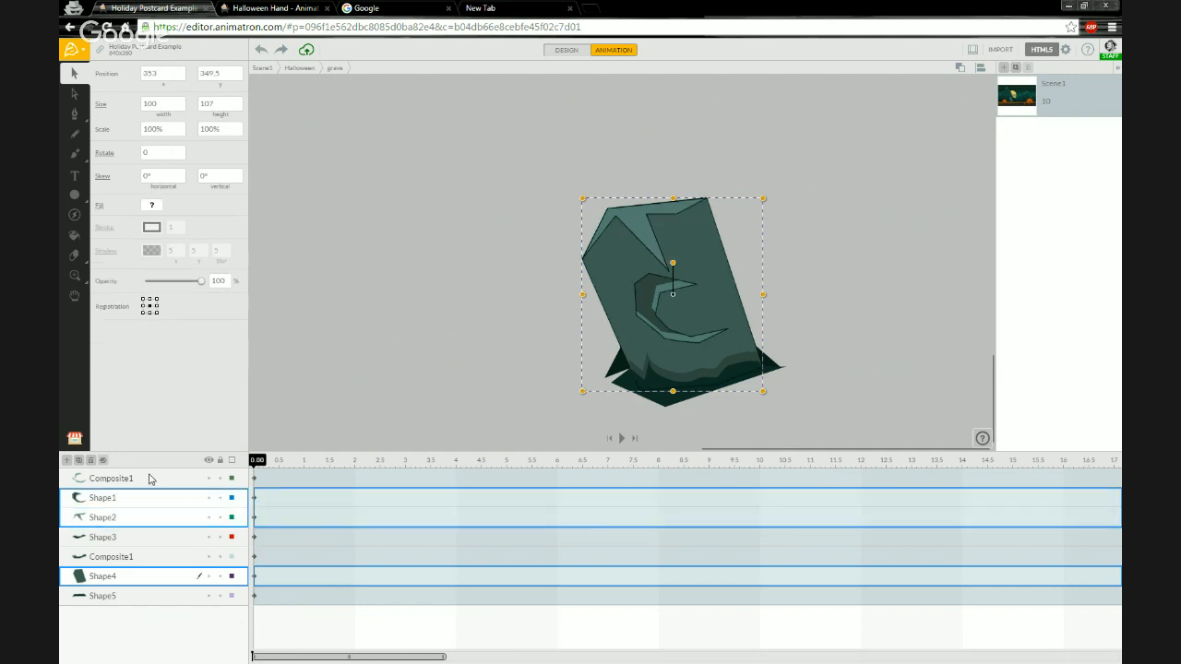
pyautogui.keyDown('shift'); pyautogui.click(150, 478); pyautogui.keyUp('shift')
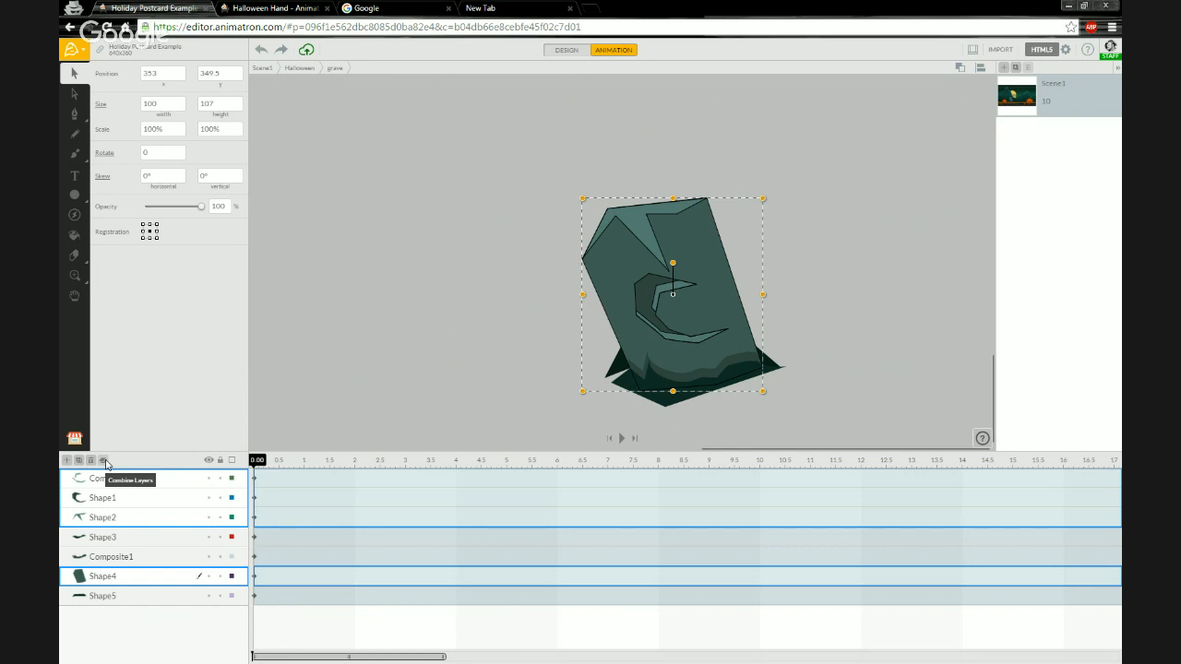
pyautogui.click(106, 463)
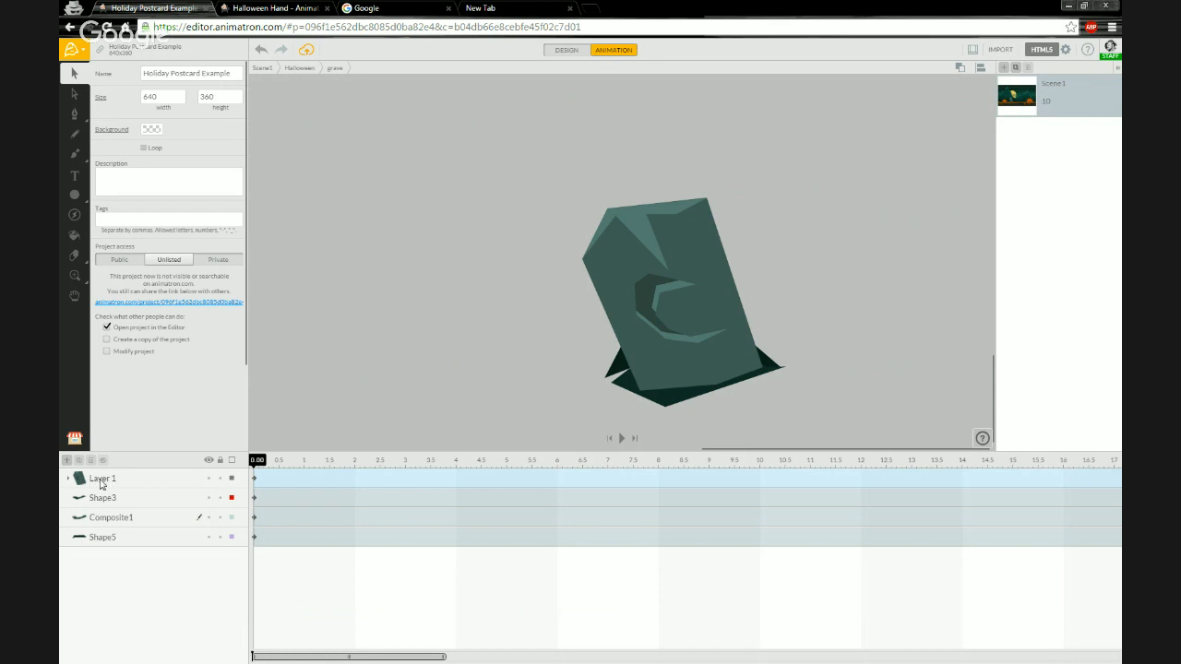
# Rename the combined layer Headstone, then expand its nested layers and select Composite1 inside it.
pyautogui.click(102, 484)
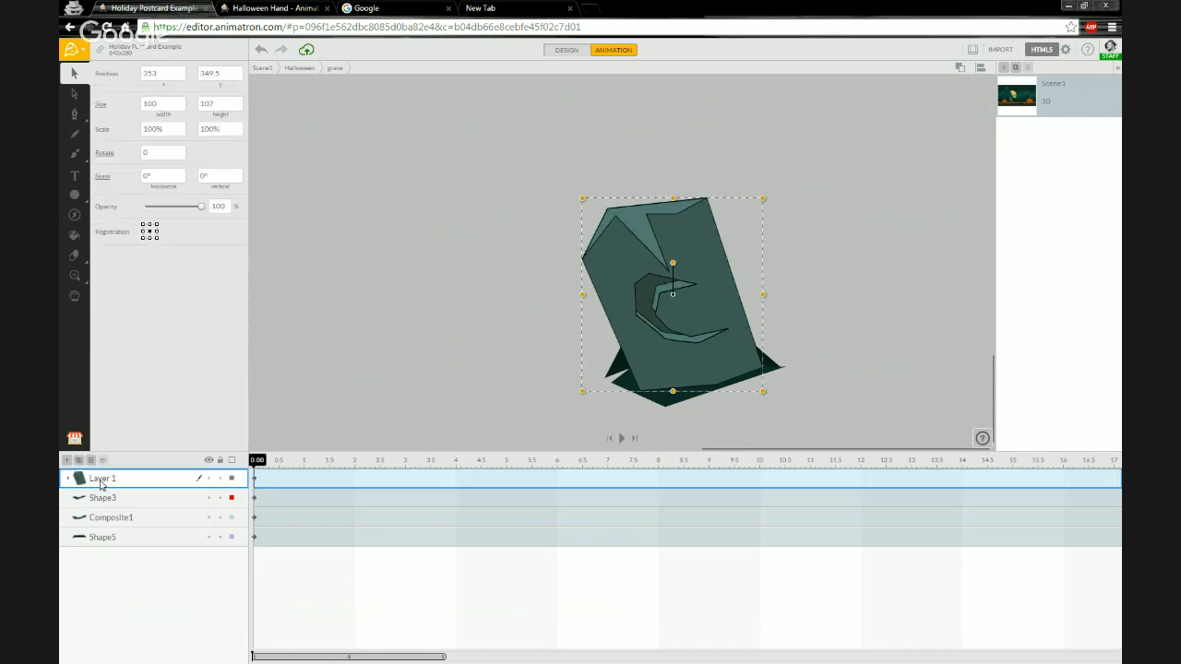
pyautogui.doubleClick(101, 483)
pyautogui.write('G')
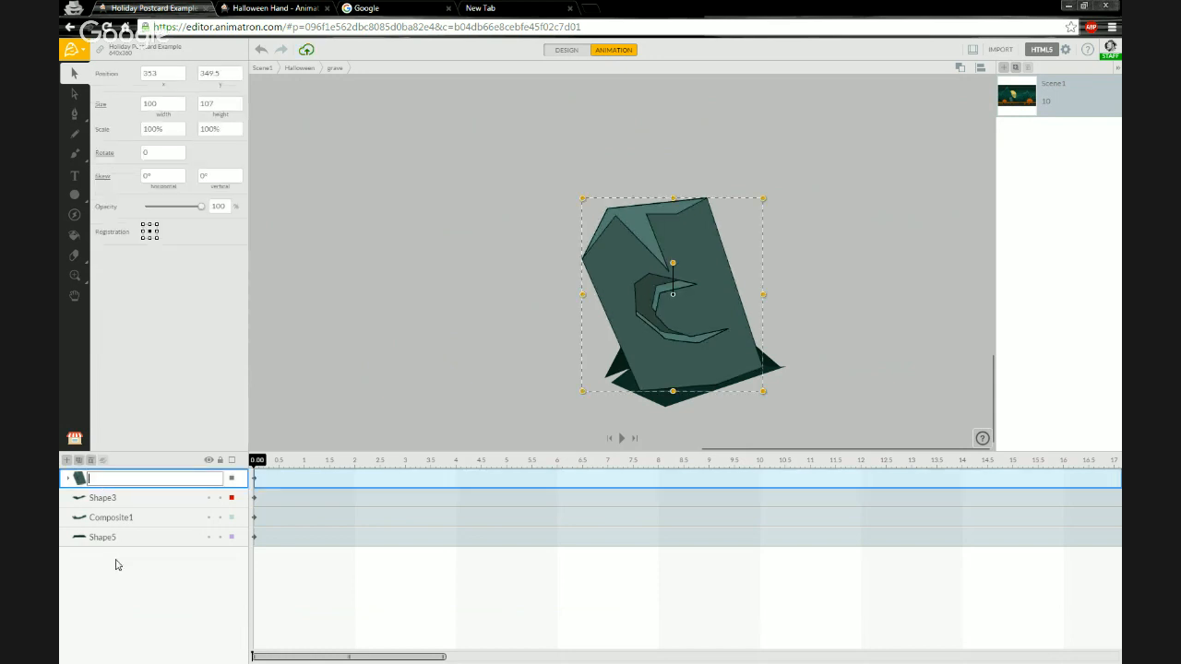
pyautogui.write('r')
pyautogui.press('BackSpace')
pyautogui.press('BackSpace')
pyautogui.write('Headstone')
pyautogui.press('Return')
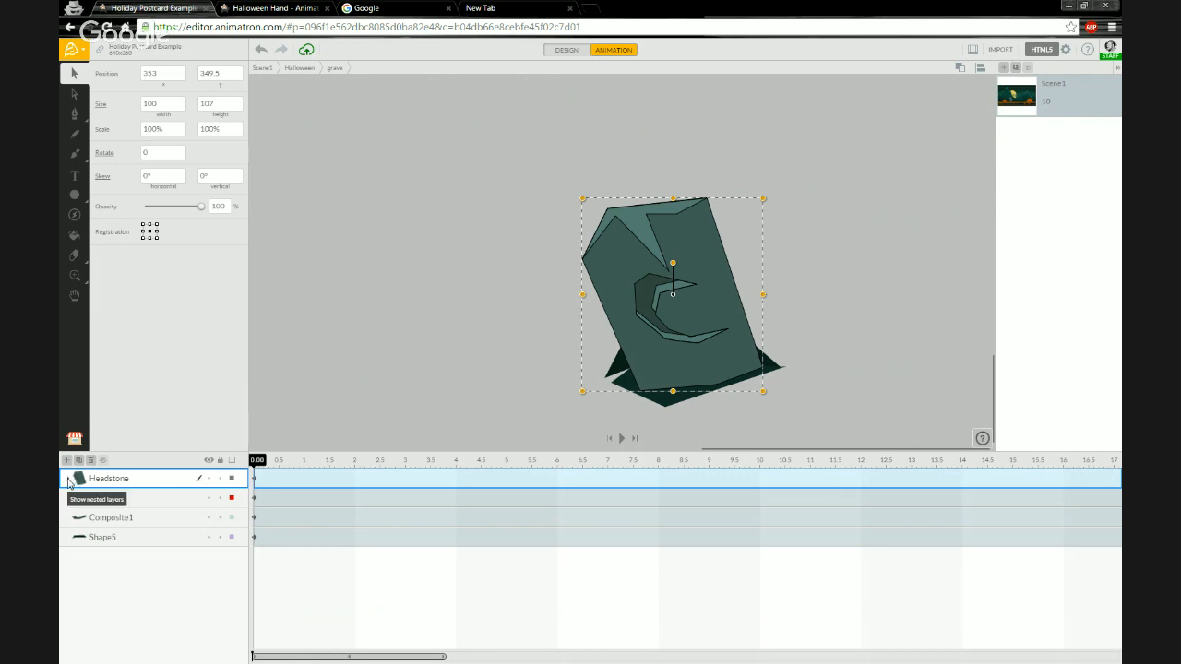
pyautogui.click(69, 479)
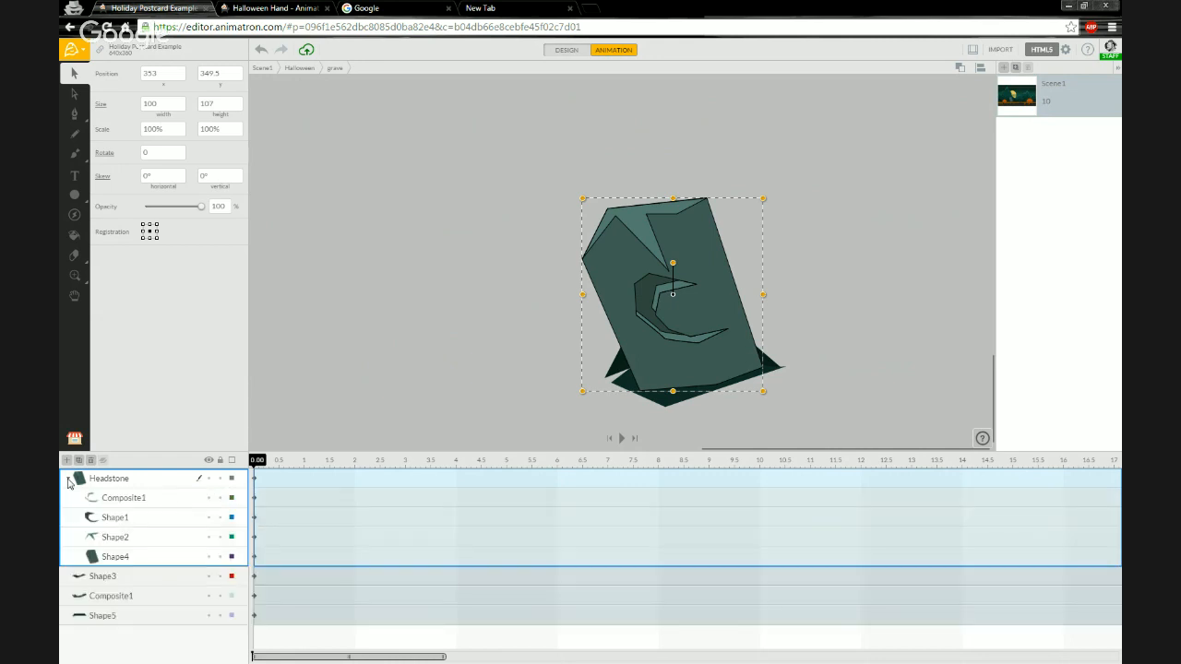
pyautogui.click(157, 498)
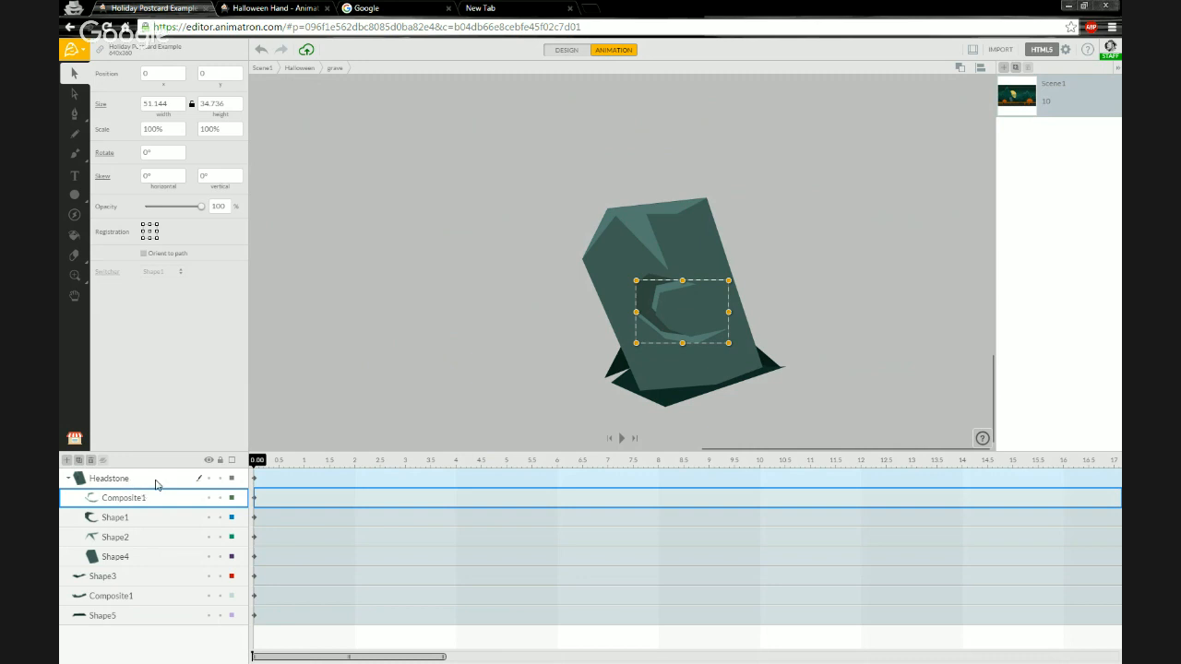
# Collapse the Headstone layer and move it below Composite1 in the grave's layer order.
pyautogui.click(128, 485)
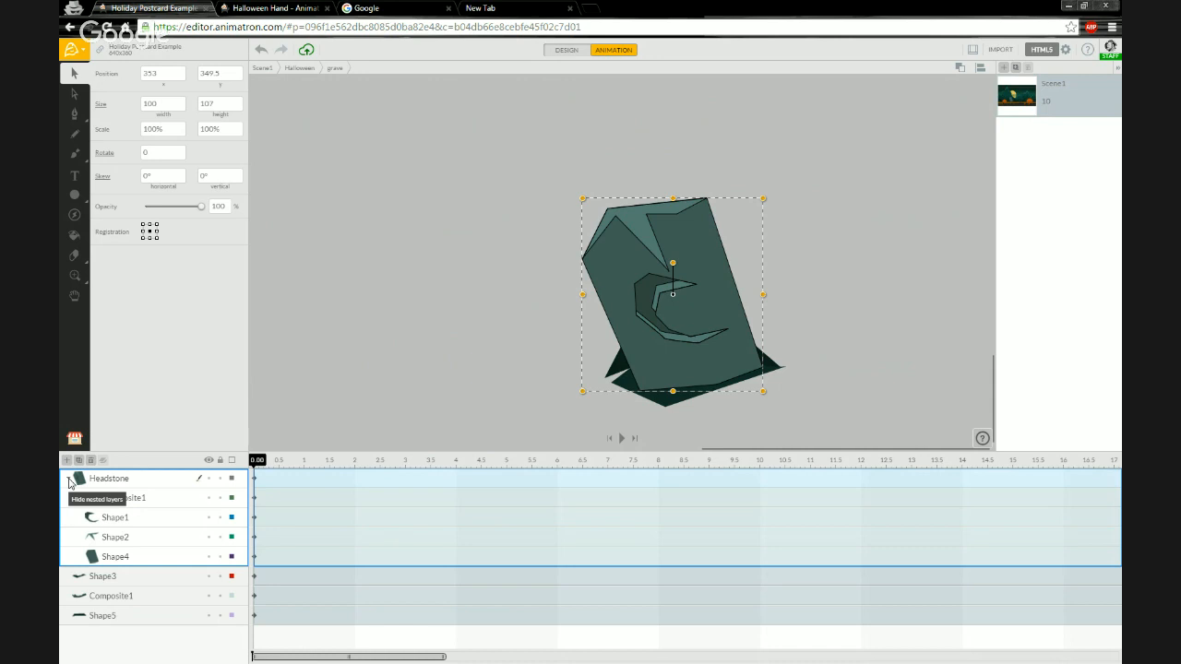
pyautogui.click(70, 481)
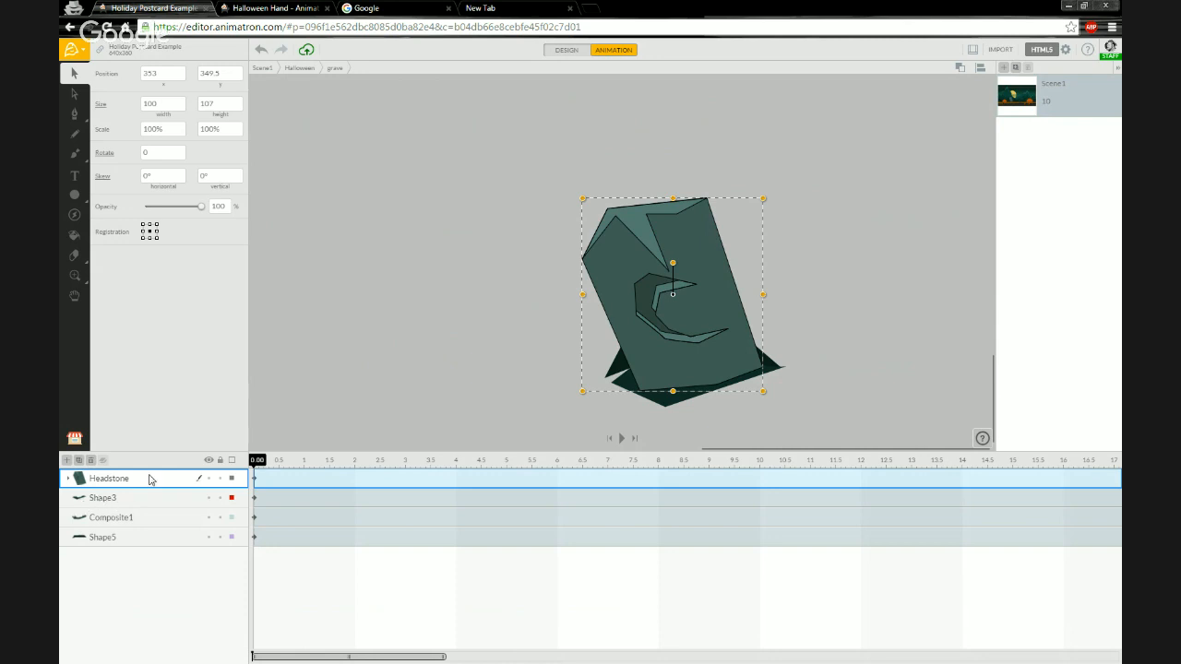
pyautogui.moveTo(150, 486); pyautogui.dragTo(140, 528)
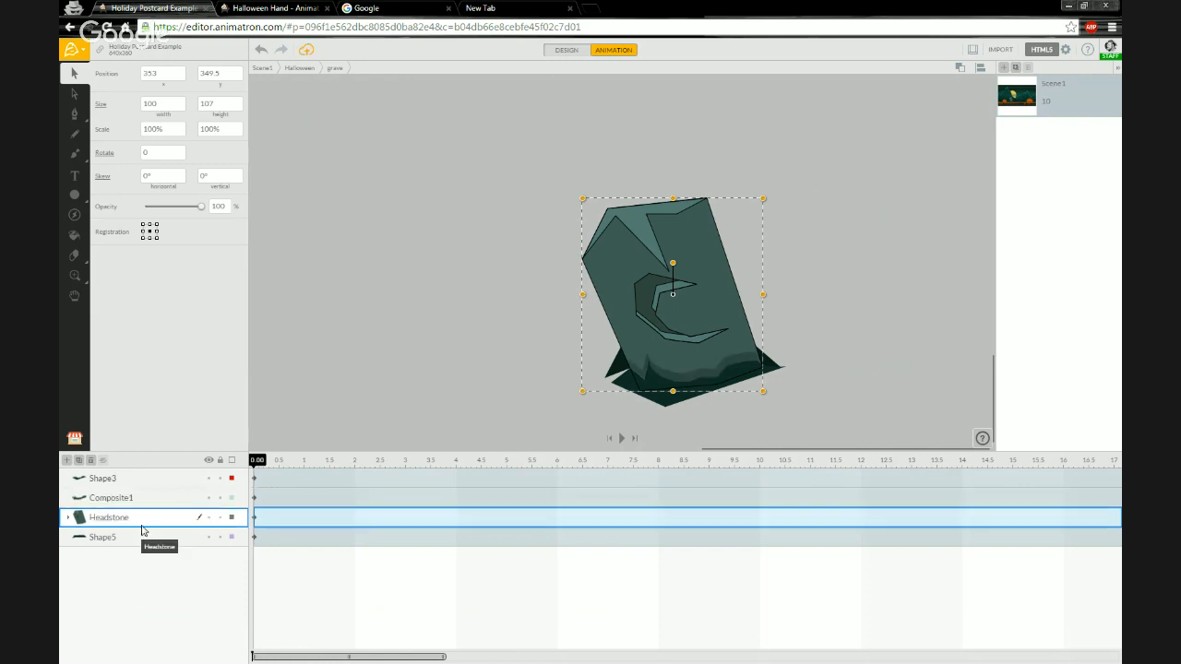
# Zoom in on the grave and select the Headstone layer.
pyautogui.click(400, 363)
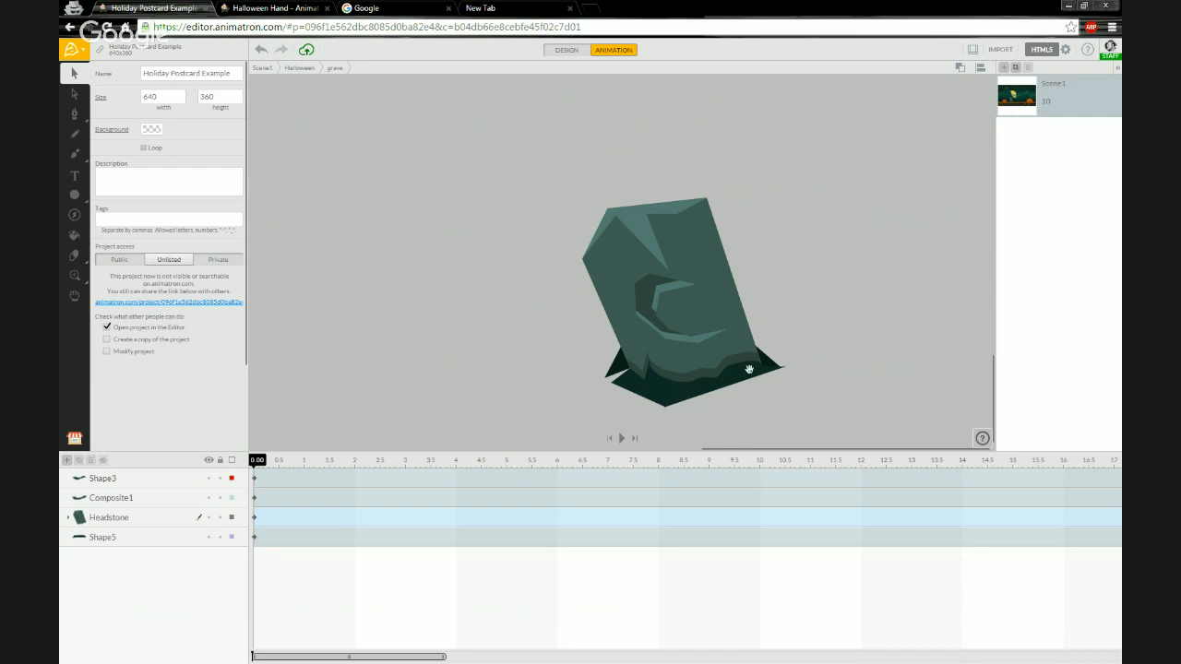
pyautogui.scroll(-1, 729, 358)
pyautogui.scroll(2, 734, 377)
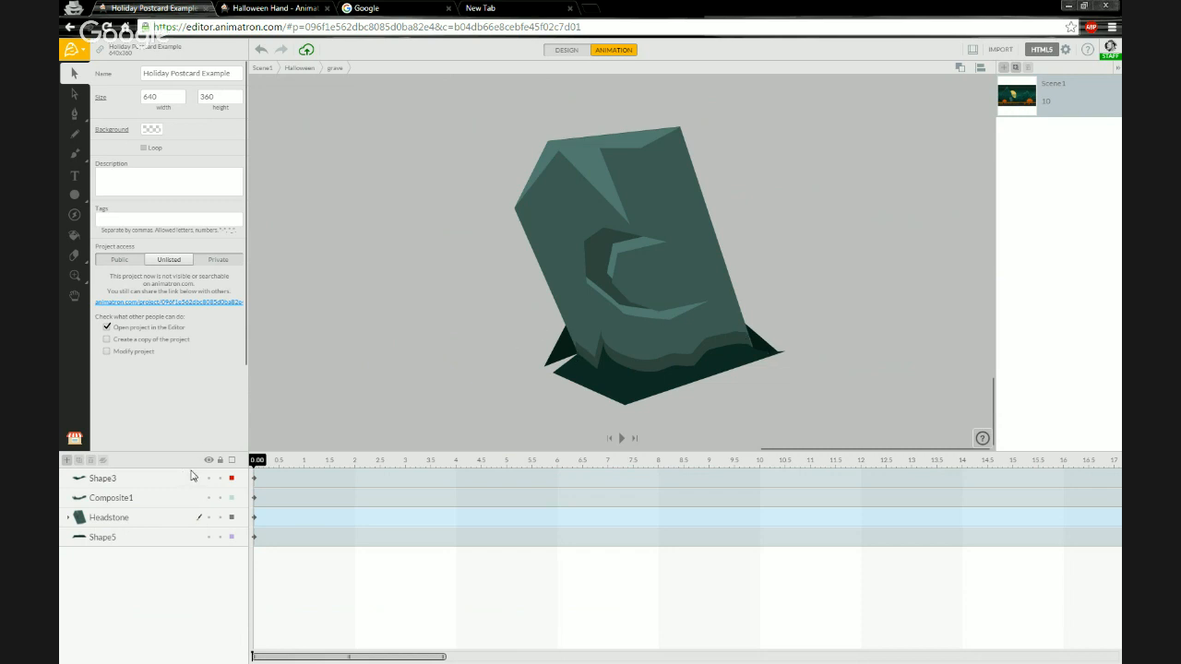
pyautogui.click(131, 522)
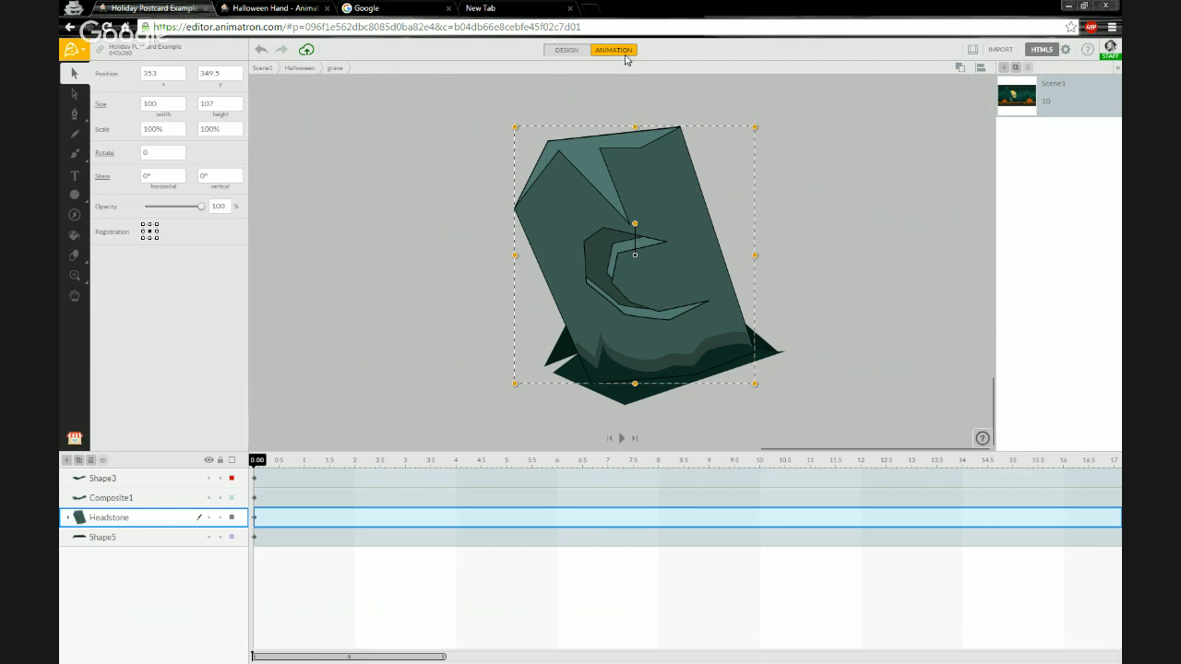
pyautogui.click(582, 53)
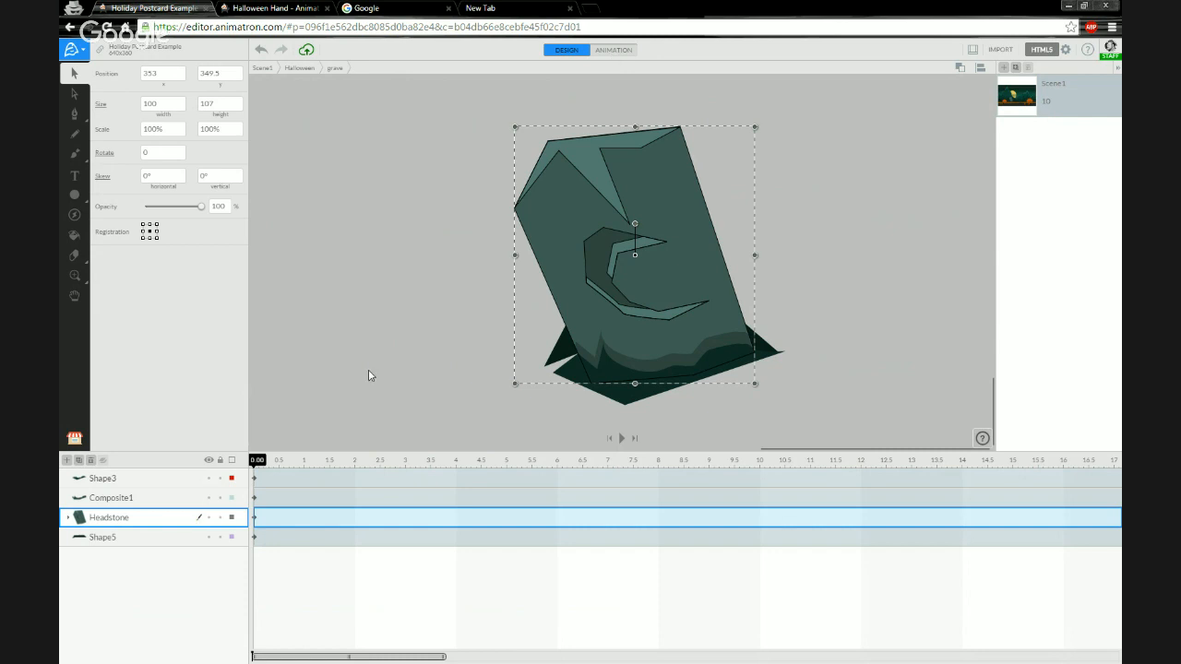
pyautogui.click(306, 468)
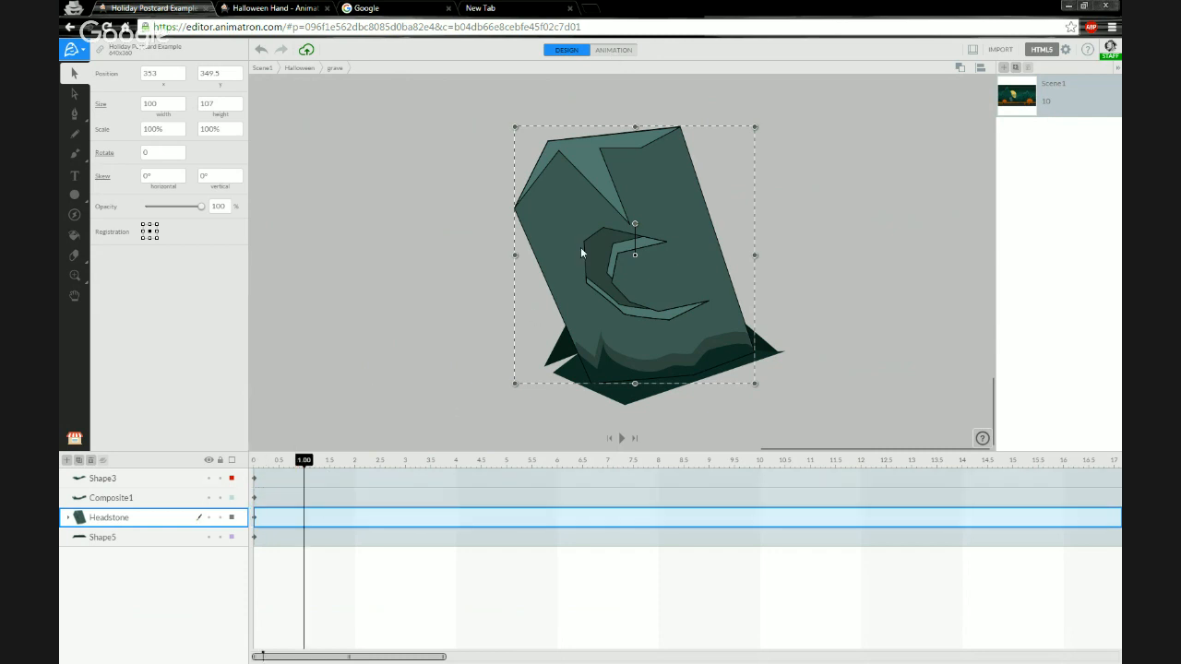
pyautogui.moveTo(581, 247); pyautogui.dragTo(548, 240)
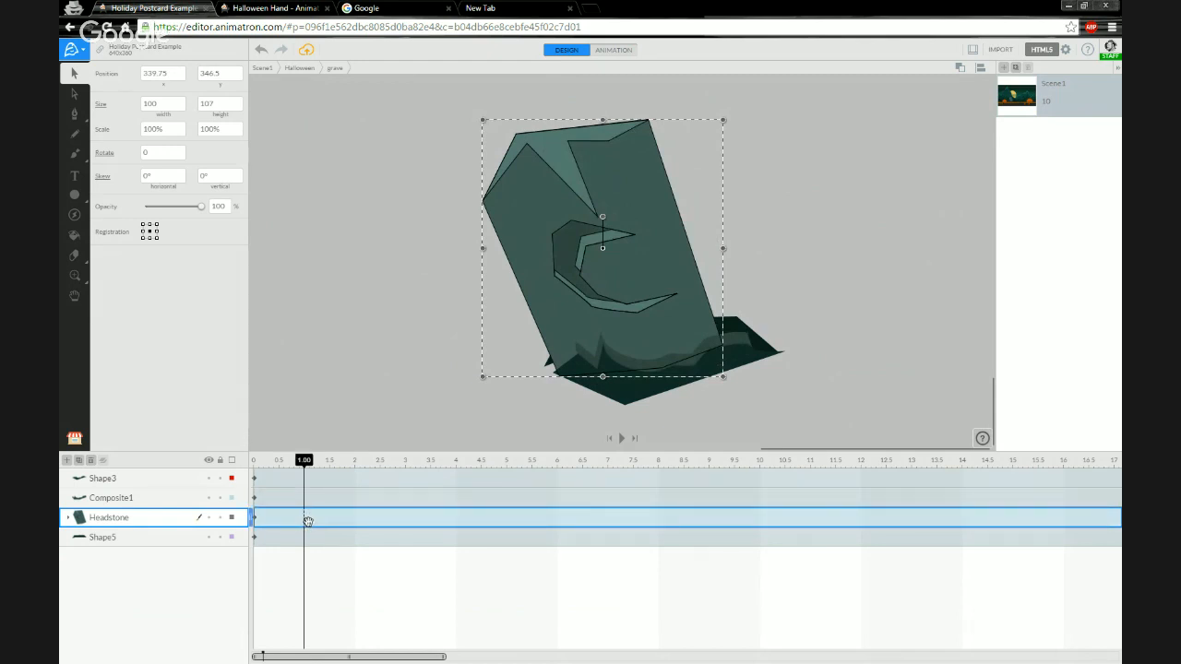
pyautogui.hotkey('ctrl', 'z')
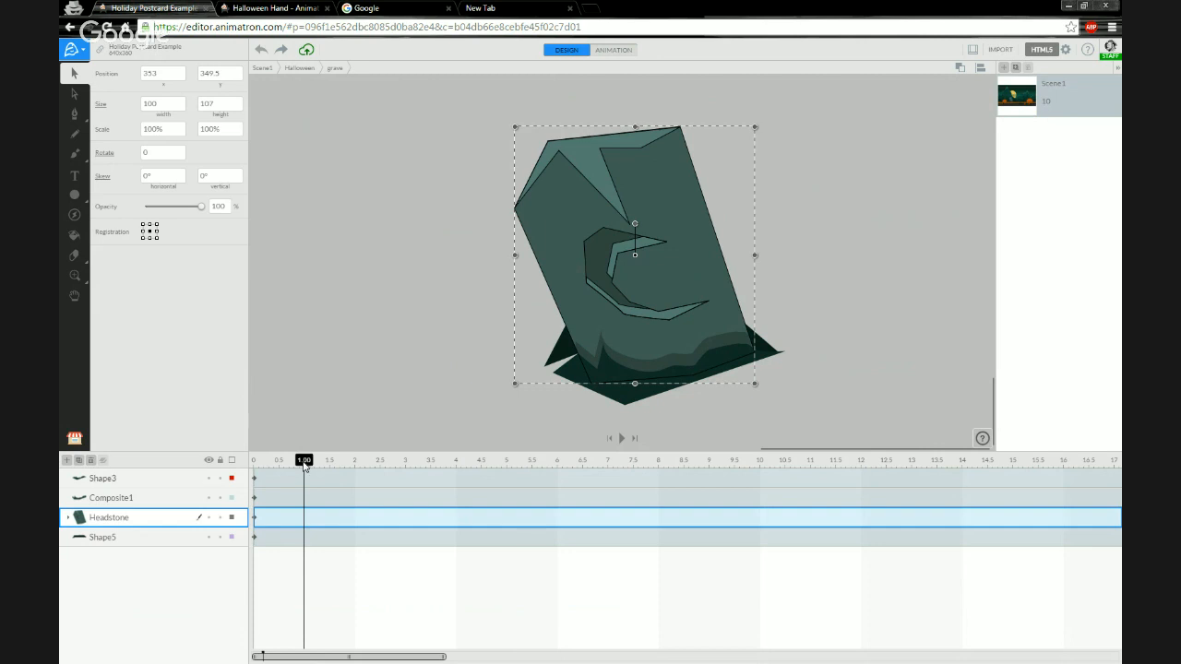
pyautogui.moveTo(304, 466); pyautogui.dragTo(256, 466)
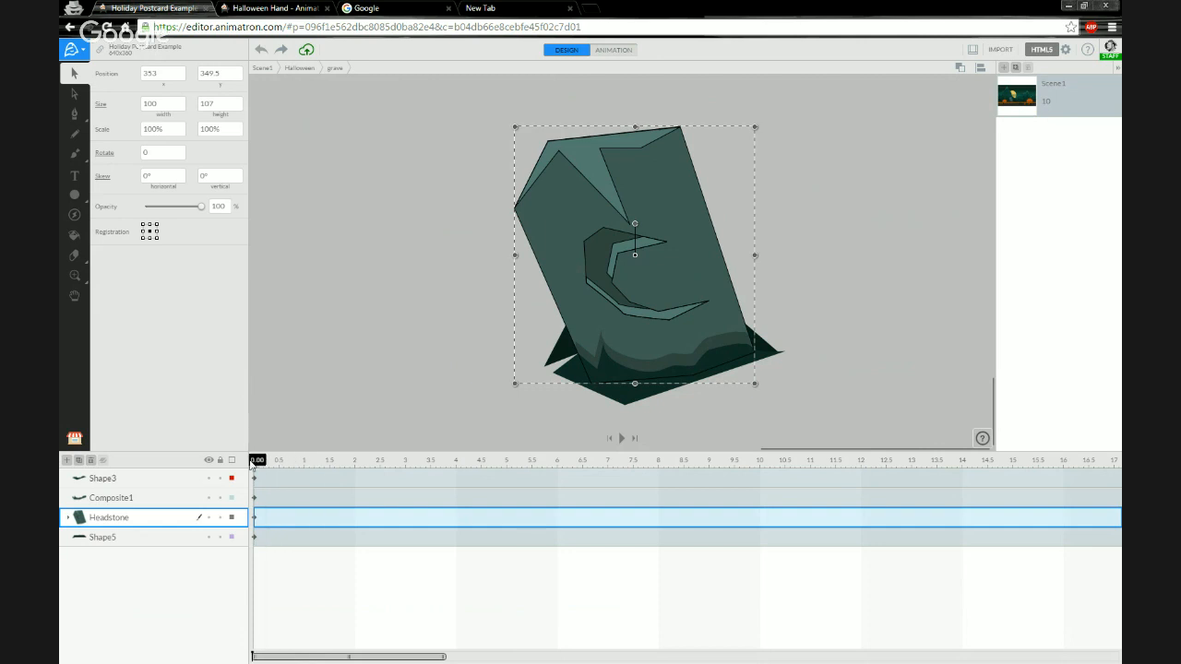
# At 0.5 s, move the headstone's pivot to its base and rotate it about 6°.
pyautogui.click(624, 51)
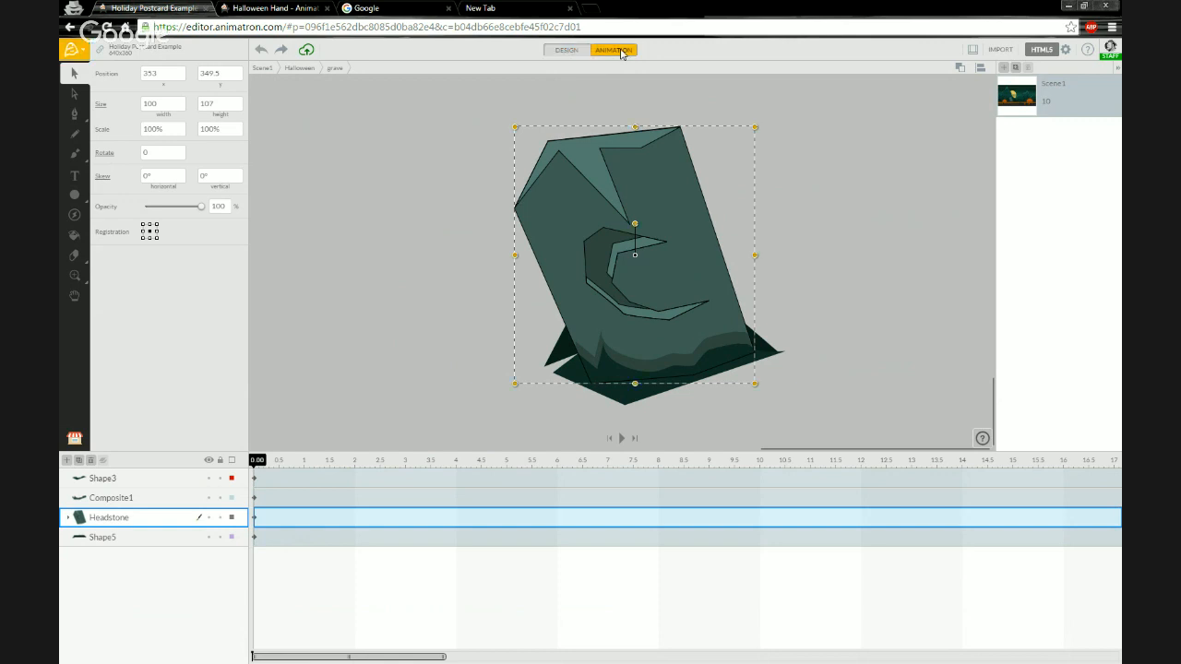
pyautogui.click(279, 464)
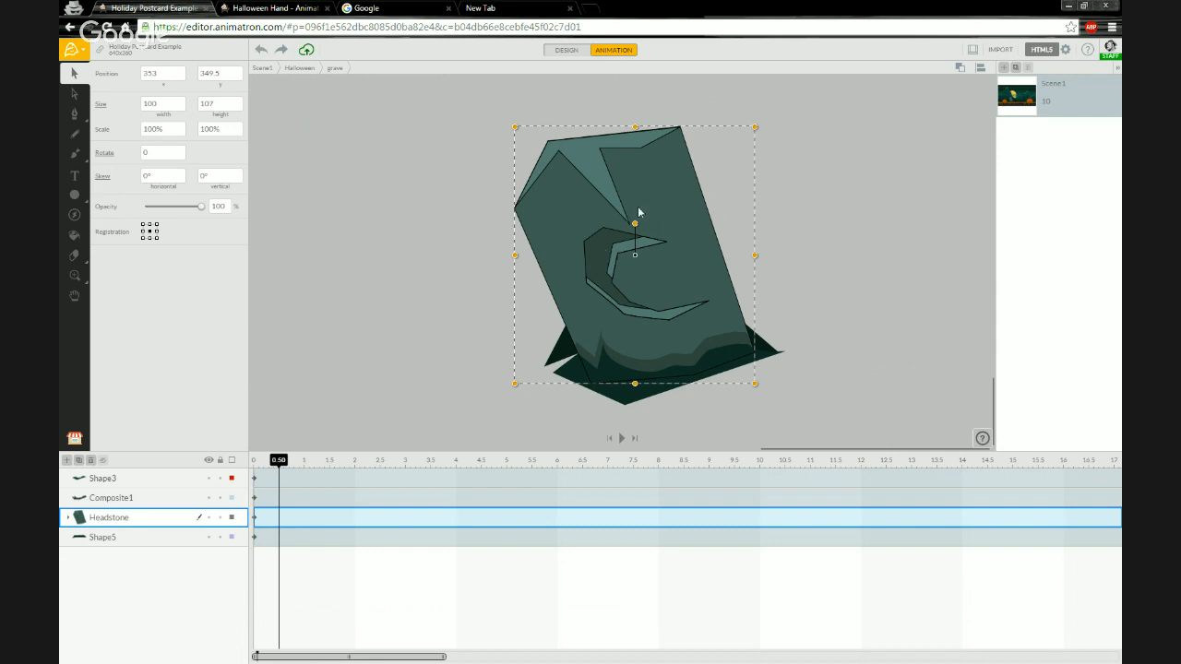
pyautogui.click(634, 258)
pyautogui.moveTo(638, 259); pyautogui.dragTo(677, 371)
pyautogui.moveTo(675, 366); pyautogui.dragTo(675, 367)
pyautogui.moveTo(674, 334); pyautogui.dragTo(676, 340)
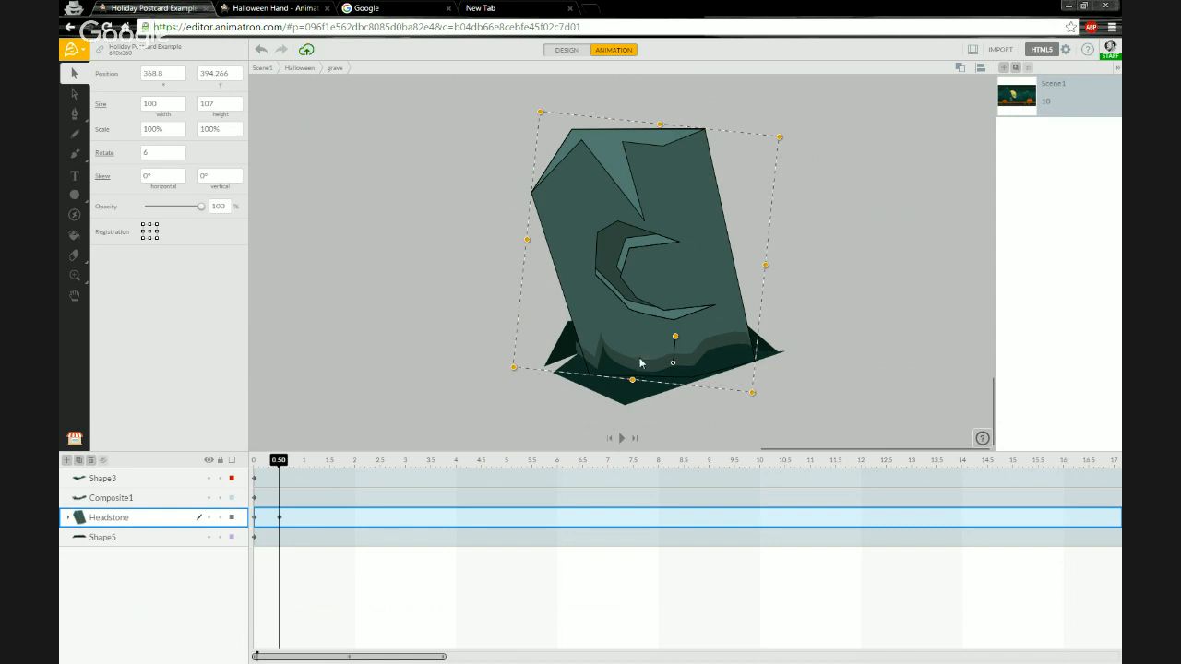
# At 1 s, rotate the headstone about -11° the other way.
pyautogui.click(305, 465)
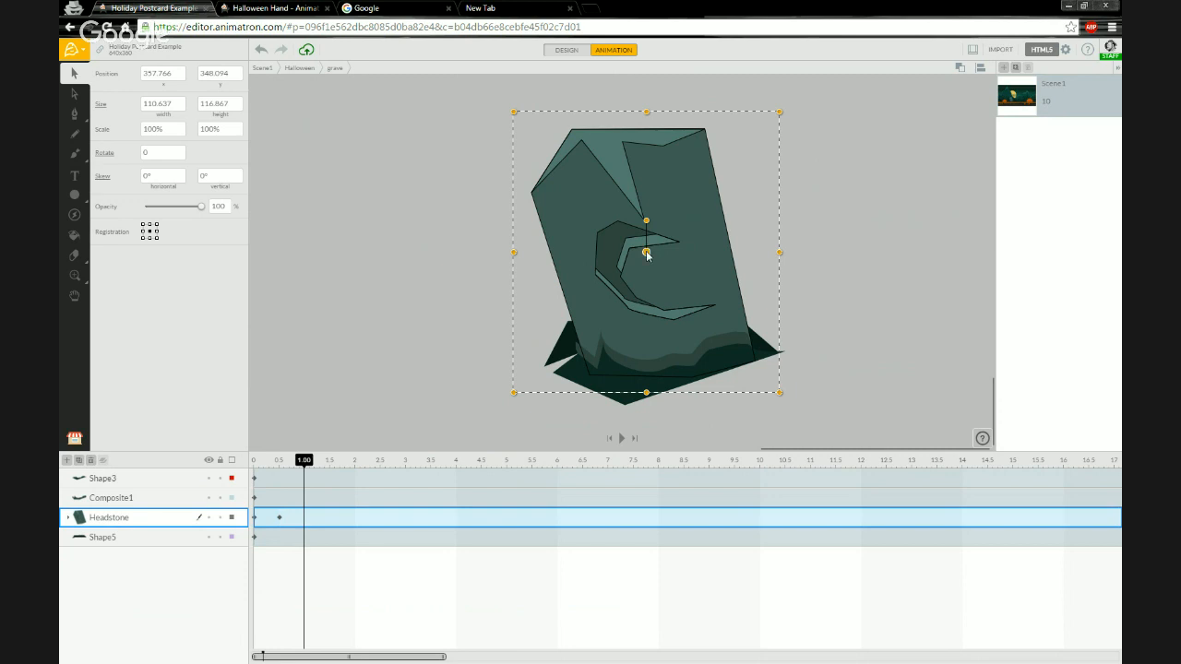
pyautogui.moveTo(647, 255); pyautogui.dragTo(672, 331)
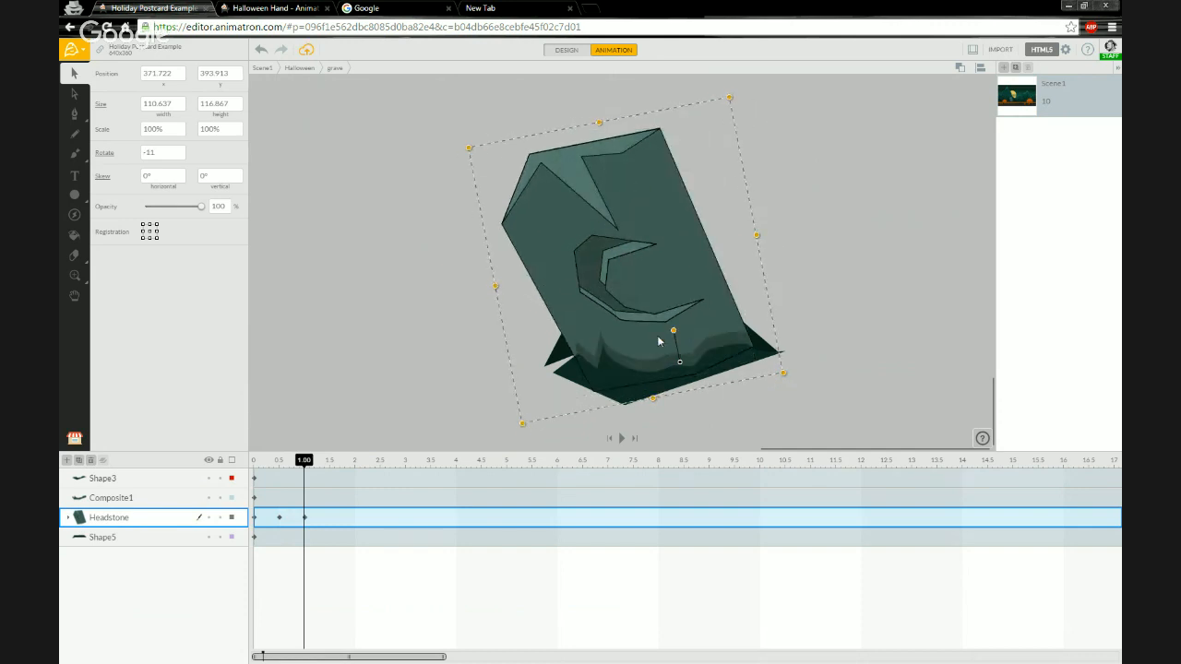
# Add a keyframe at 1.5 s returning the headstone upright at 0° rotation.
pyautogui.moveTo(305, 467); pyautogui.dragTo(331, 464)
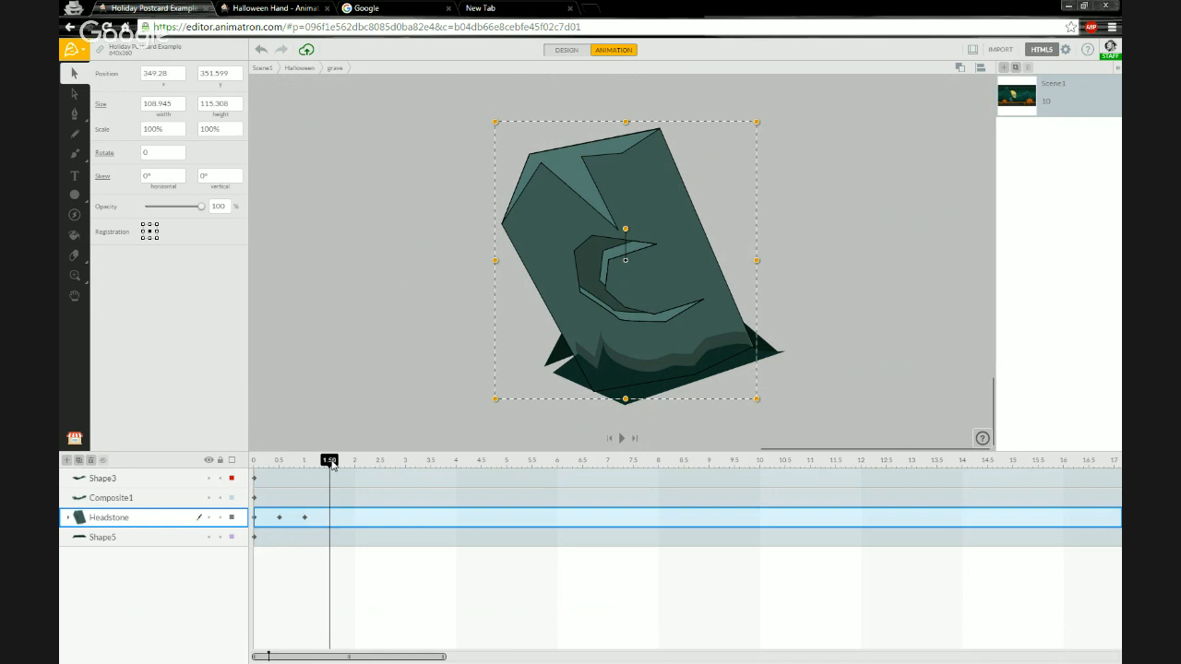
pyautogui.moveTo(330, 464)
pyautogui.mouseDown()
pyautogui.moveTo(312, 464)
pyautogui.moveTo(330, 464)
pyautogui.mouseUp()
pyautogui.moveTo(626, 263); pyautogui.dragTo(677, 325)
pyautogui.moveTo(319, 464)
pyautogui.mouseDown()
pyautogui.moveTo(264, 464)
pyautogui.moveTo(344, 470)
pyautogui.moveTo(260, 470)
pyautogui.moveTo(369, 470)
pyautogui.moveTo(258, 470)
pyautogui.moveTo(329, 470)
pyautogui.mouseUp()
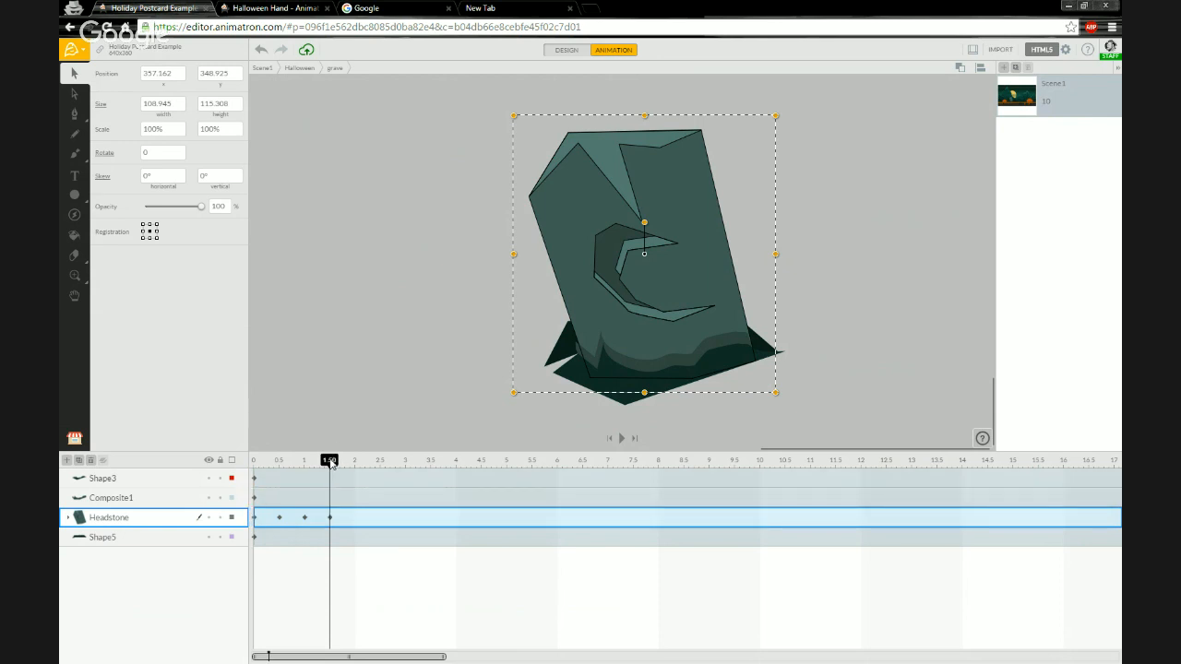
# Preview the headstone wobble by scrubbing and playing the timeline.
pyautogui.moveTo(330, 462); pyautogui.dragTo(650, 461)
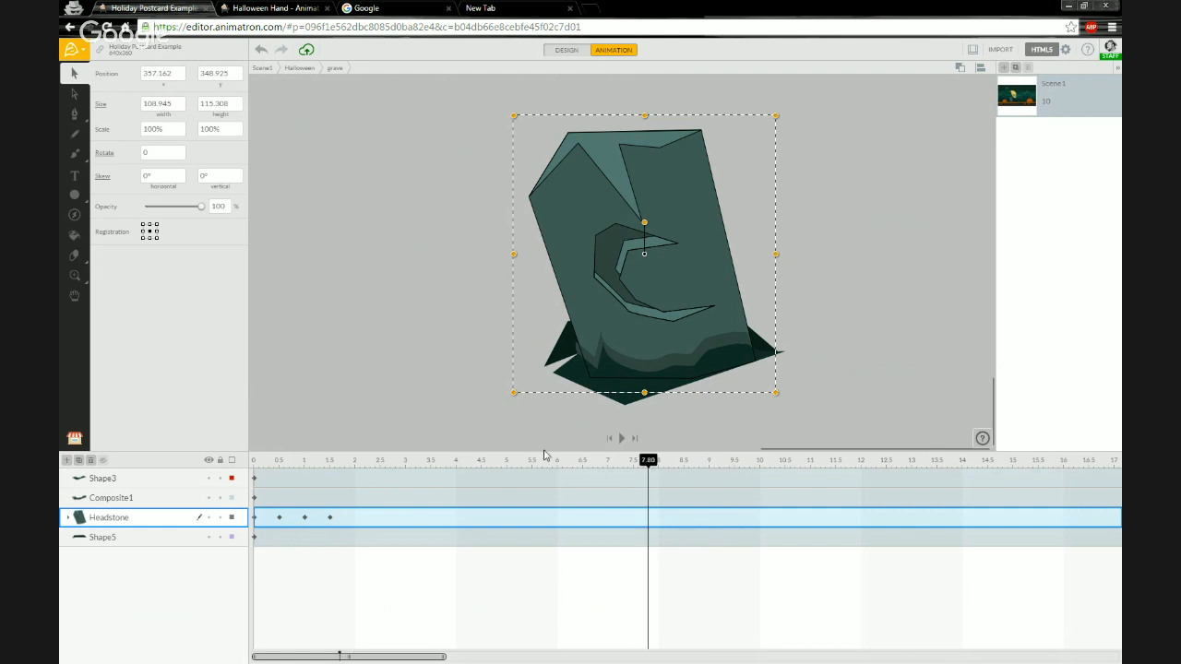
pyautogui.moveTo(544, 455); pyautogui.dragTo(255, 461)
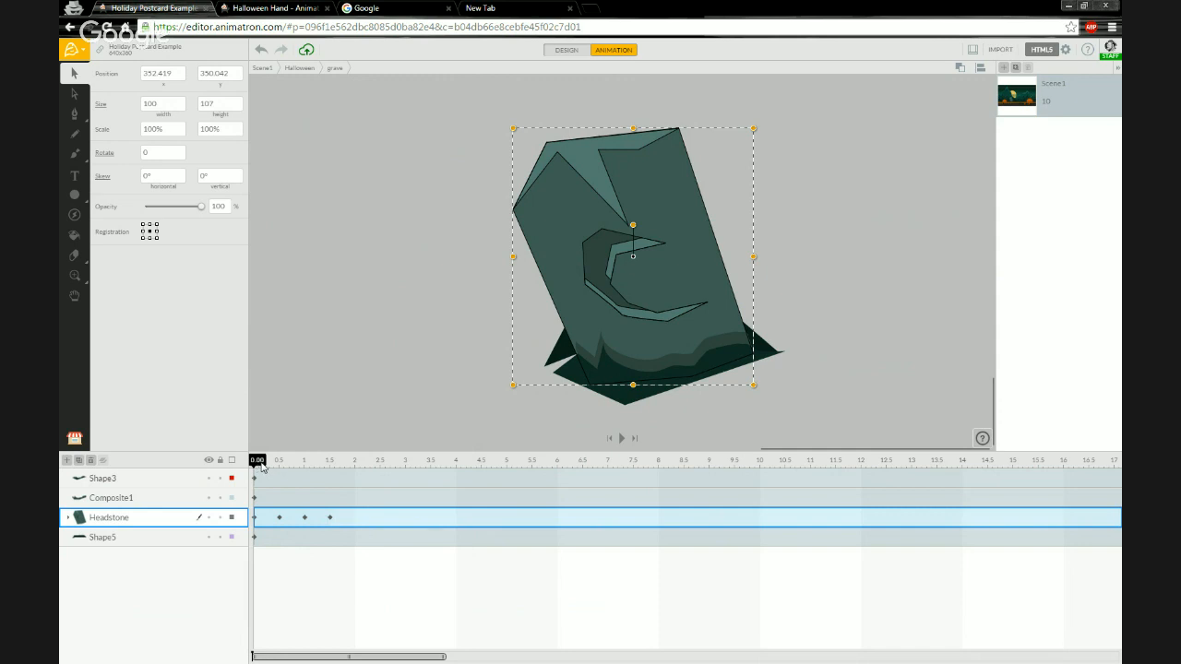
pyautogui.click(288, 13)
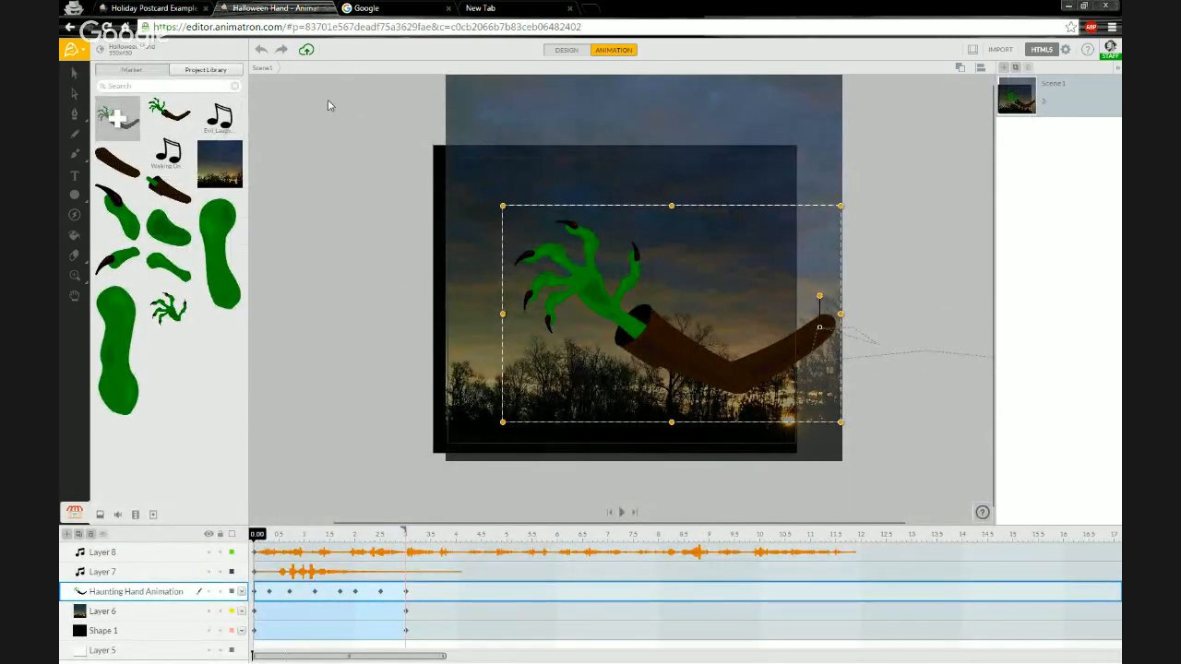
pyautogui.click(205, 12)
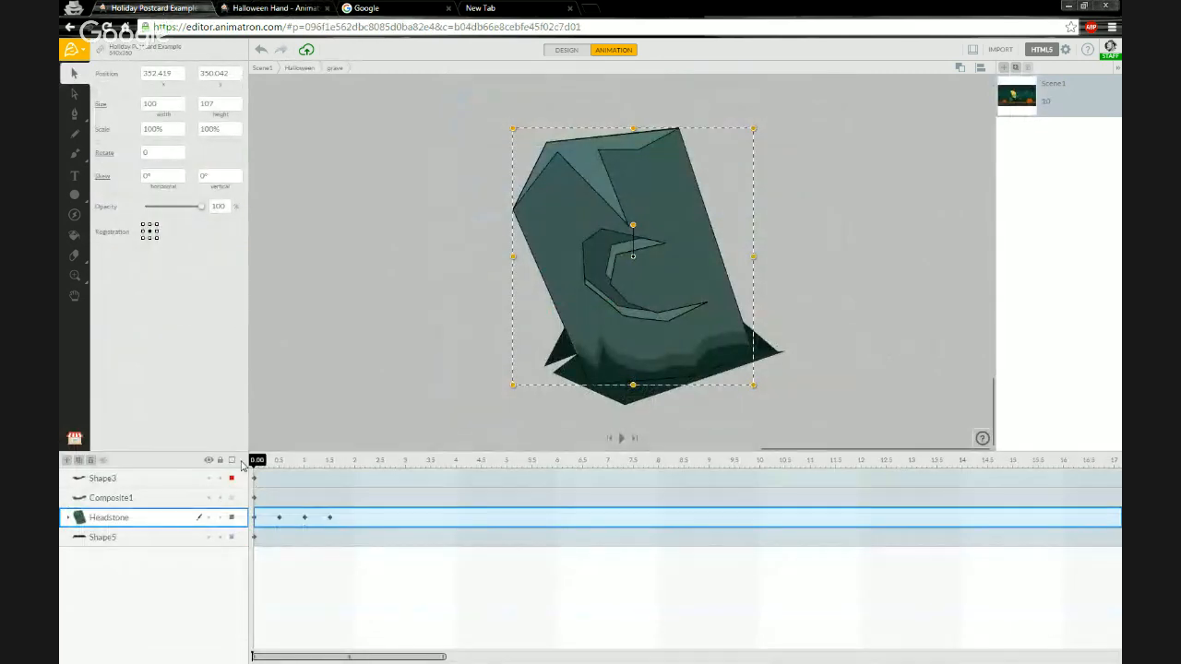
pyautogui.moveTo(256, 462); pyautogui.dragTo(331, 465)
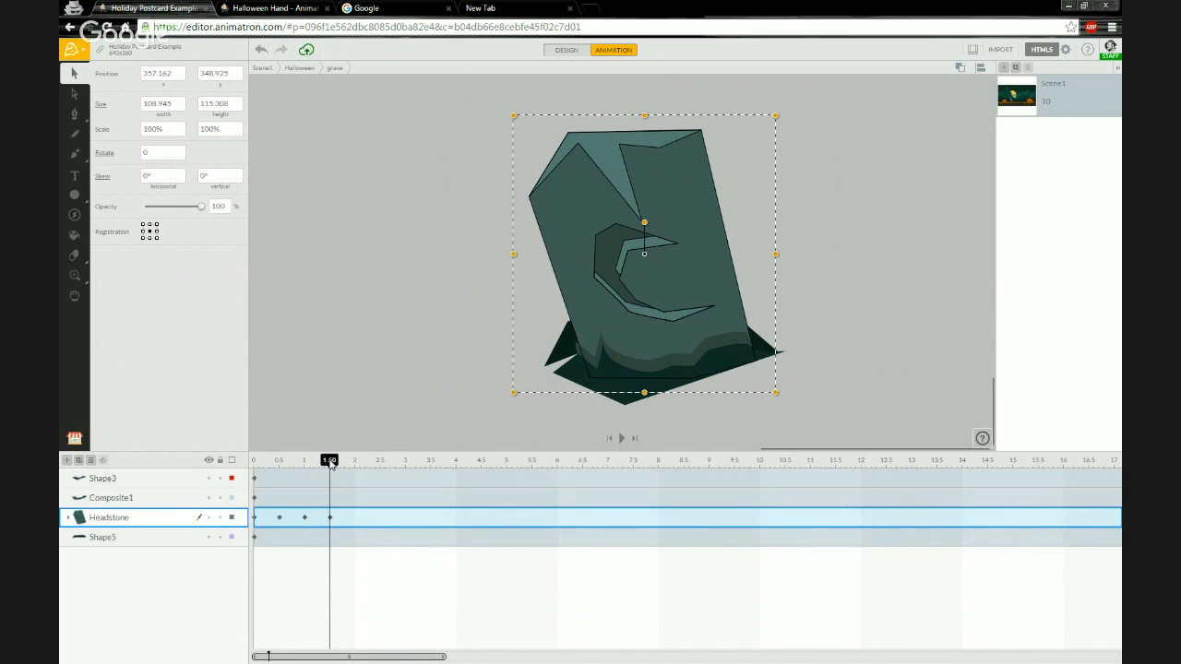
pyautogui.moveTo(330, 462); pyautogui.dragTo(251, 461)
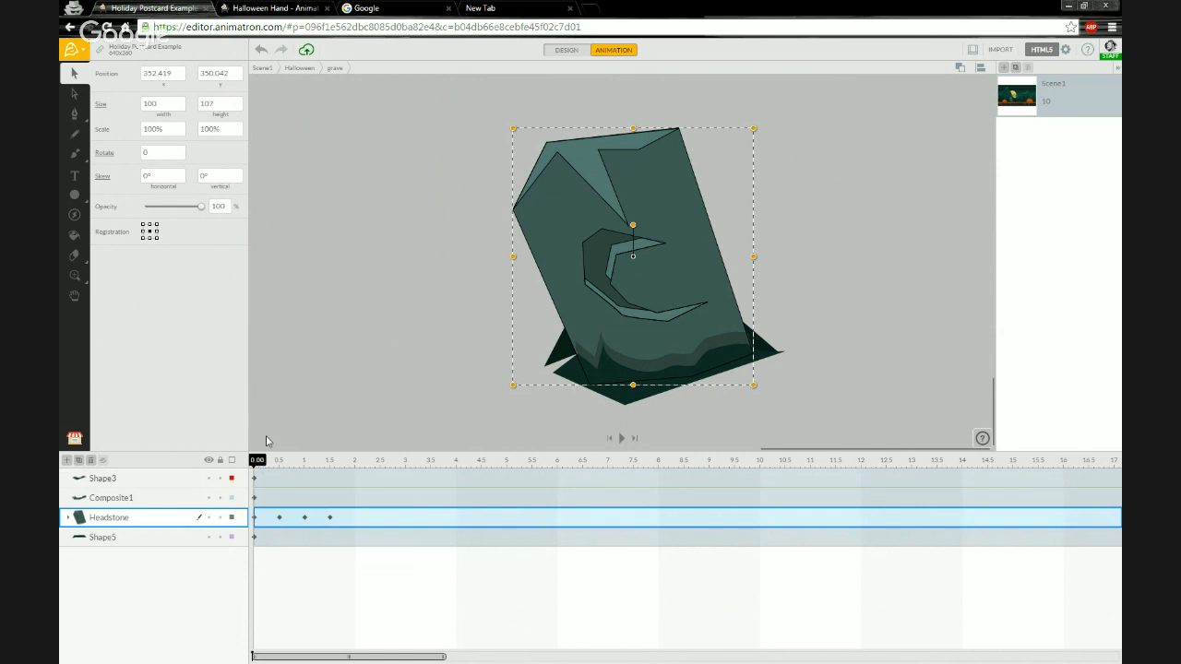
pyautogui.press('space')
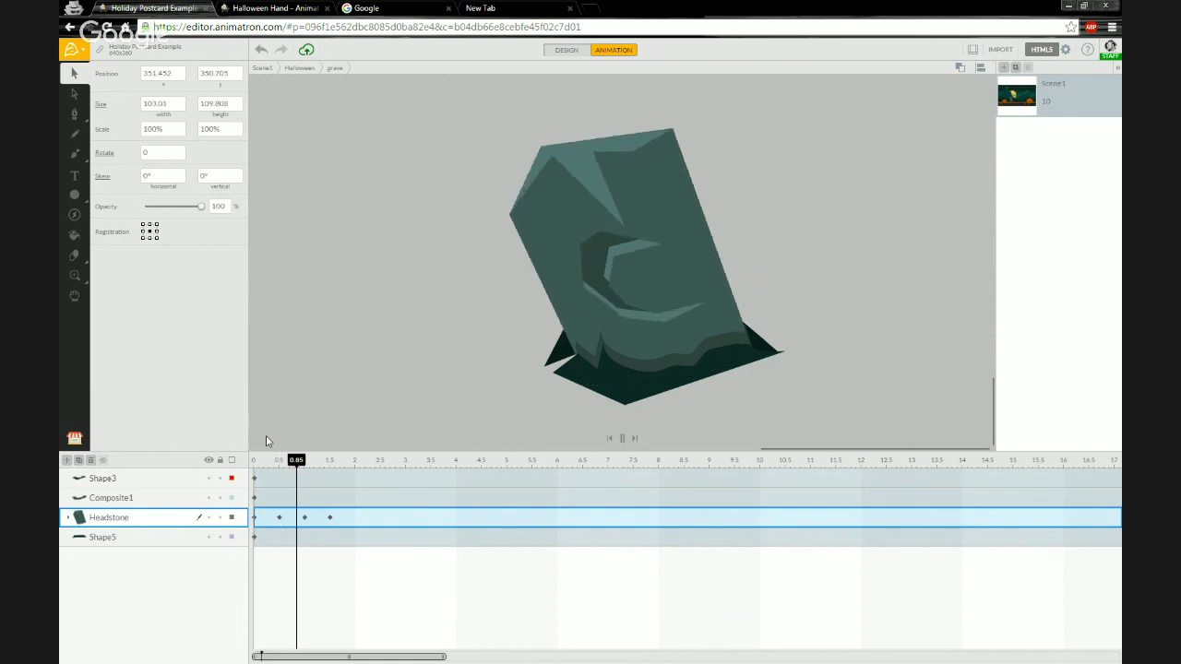
pyautogui.press('space')
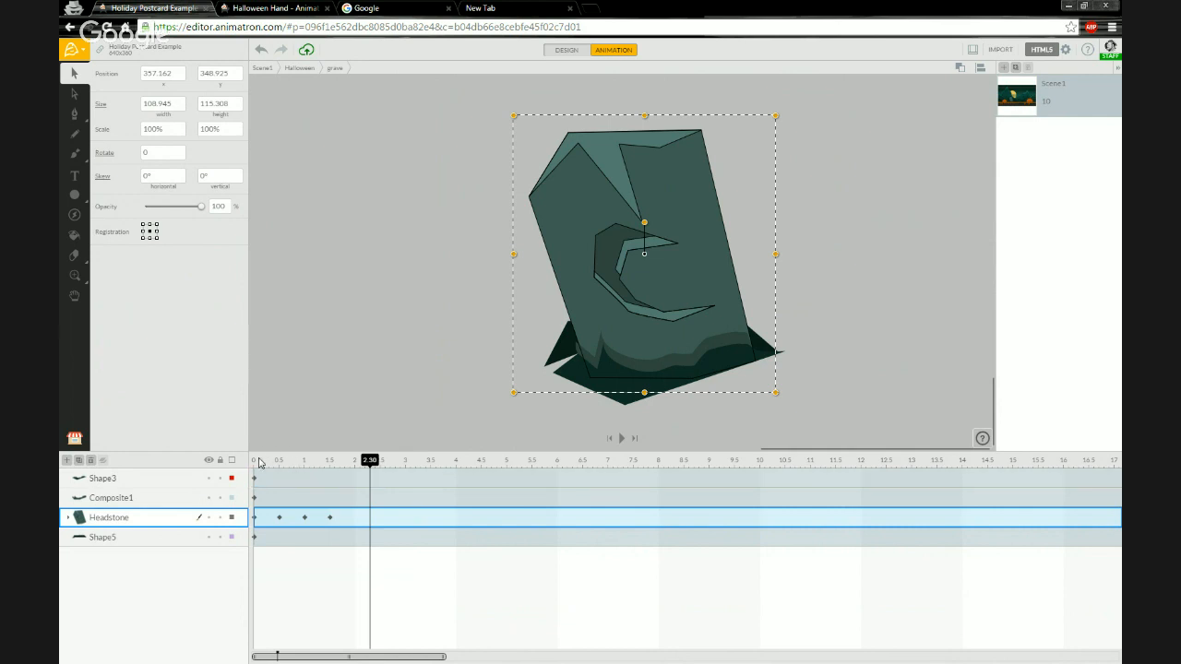
pyautogui.click(259, 461)
pyautogui.press('space')
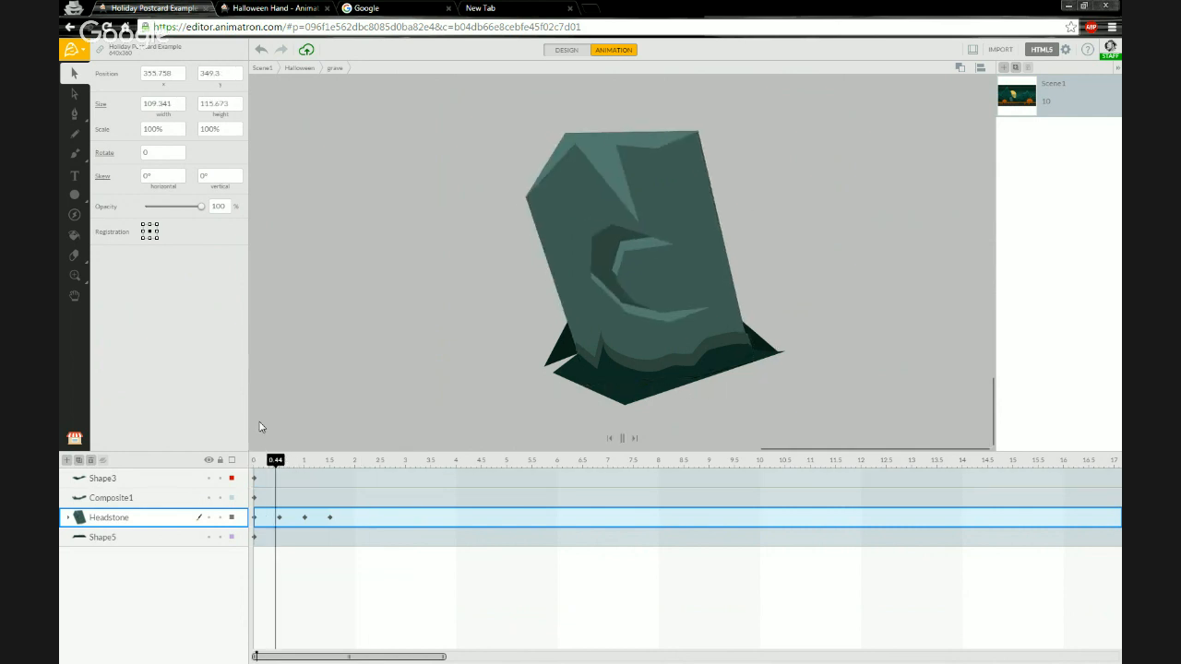
pyautogui.press('space')
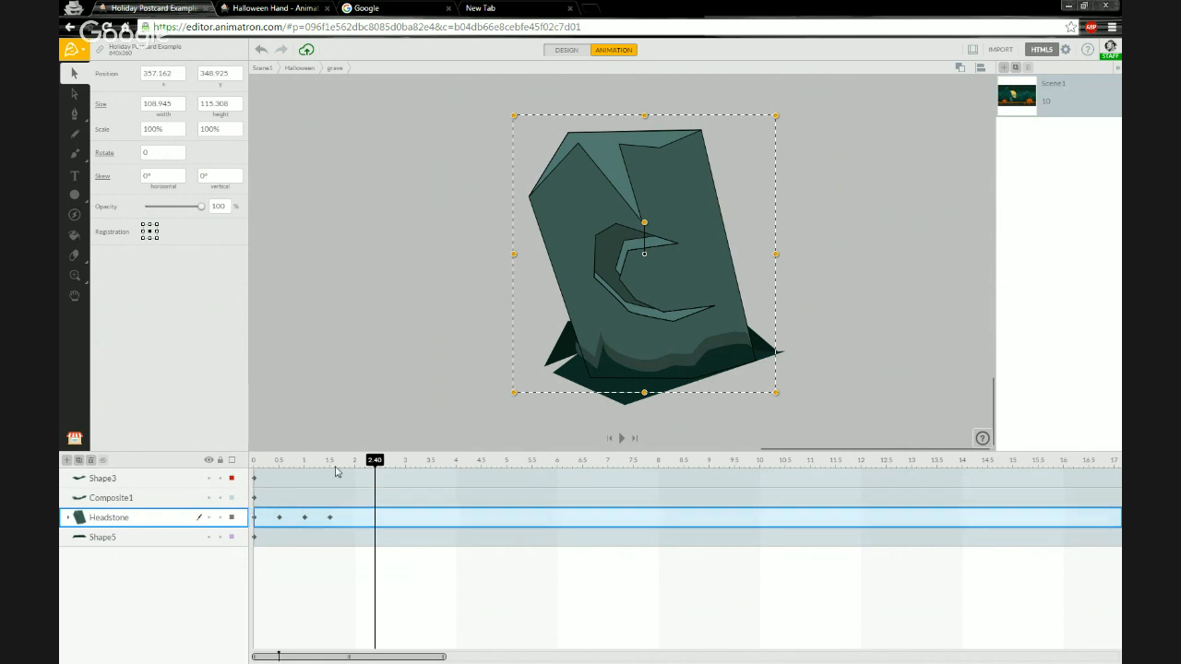
# Set the end action of the headstone's last keyframe to Stop.
pyautogui.rightClick(329, 518)
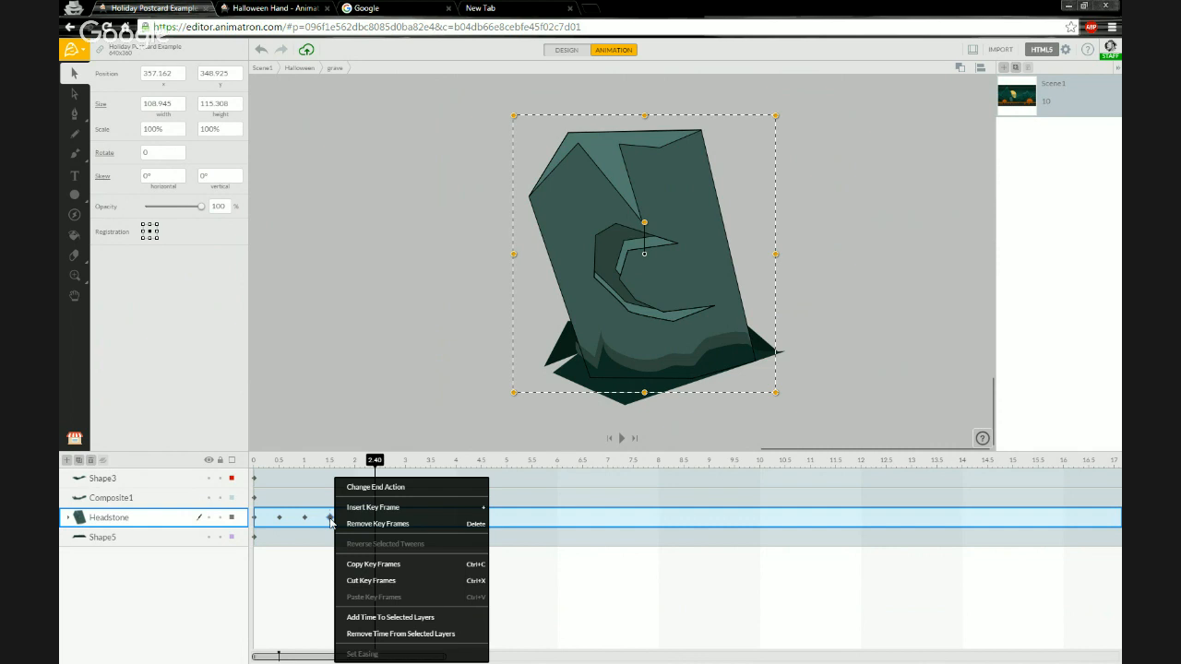
pyautogui.click(369, 487)
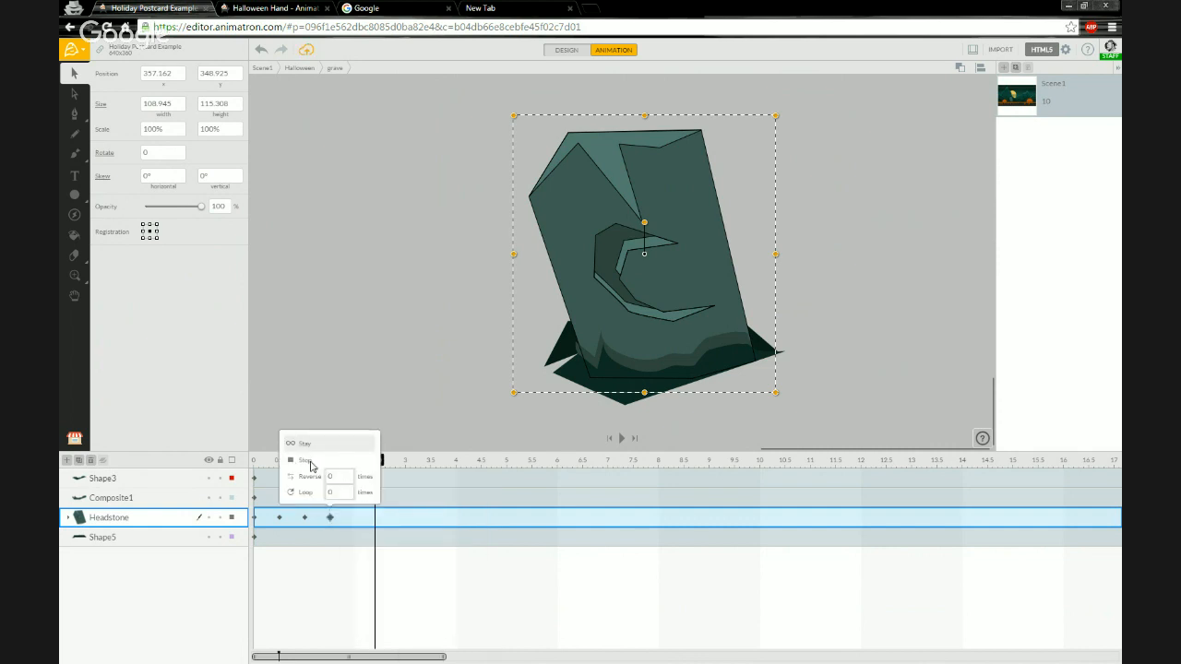
pyautogui.click(306, 461)
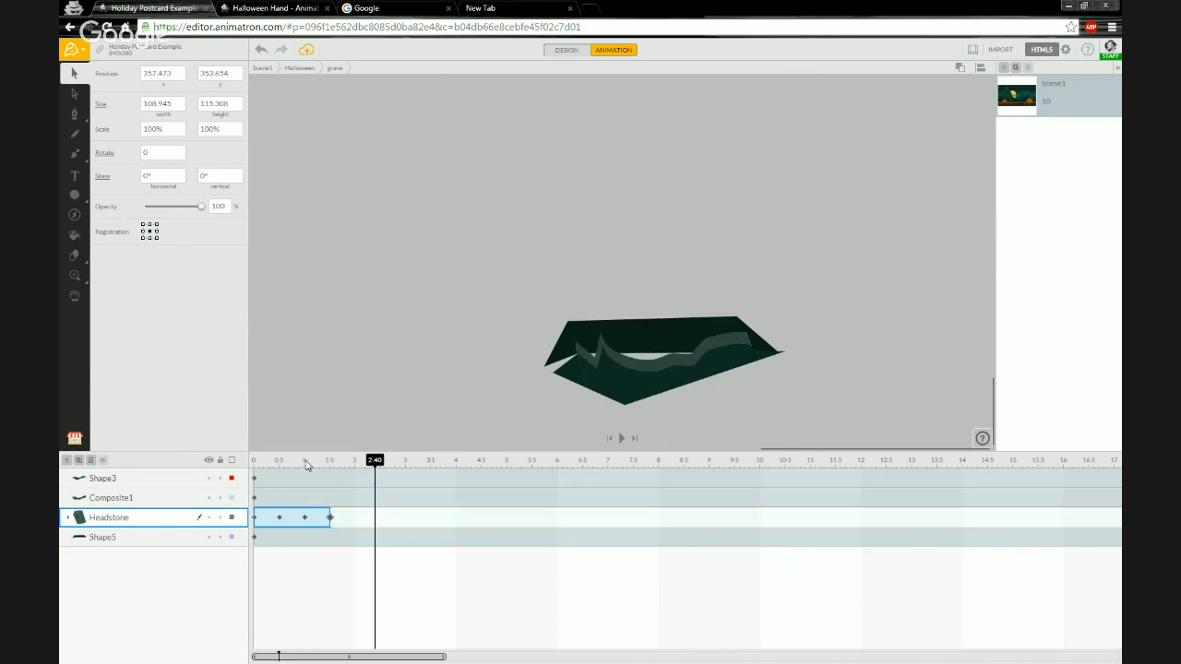
# Scrub and zoom the timeline to check the headstone after its last keyframe.
pyautogui.click(304, 460)
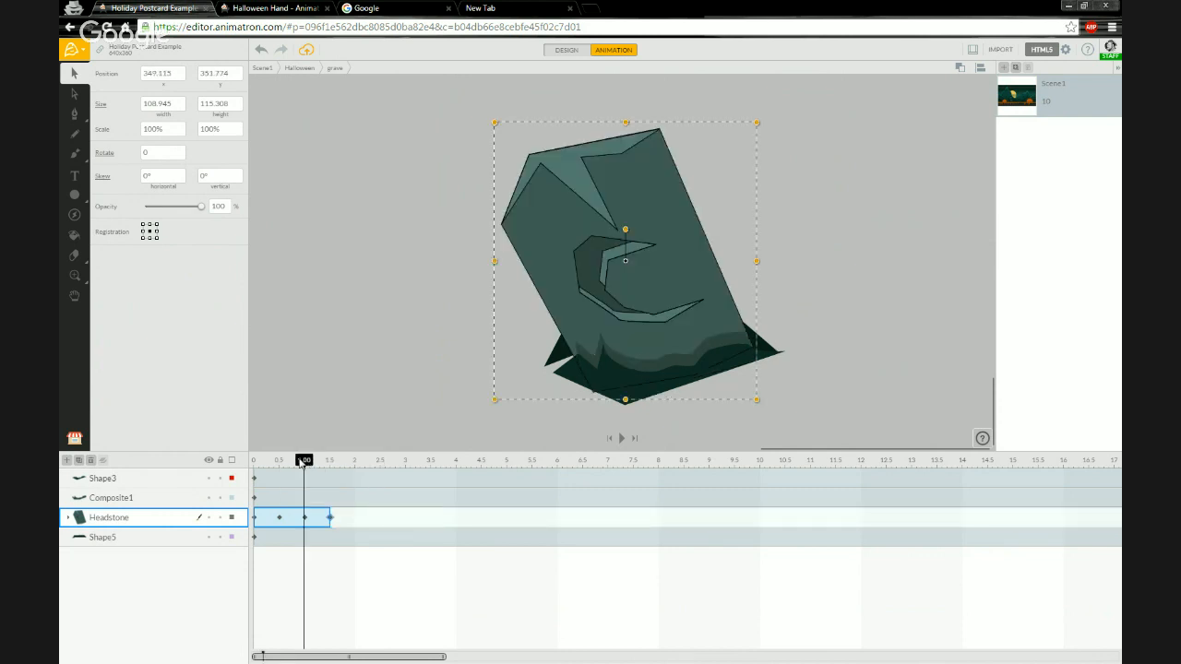
pyautogui.moveTo(302, 461); pyautogui.dragTo(347, 453)
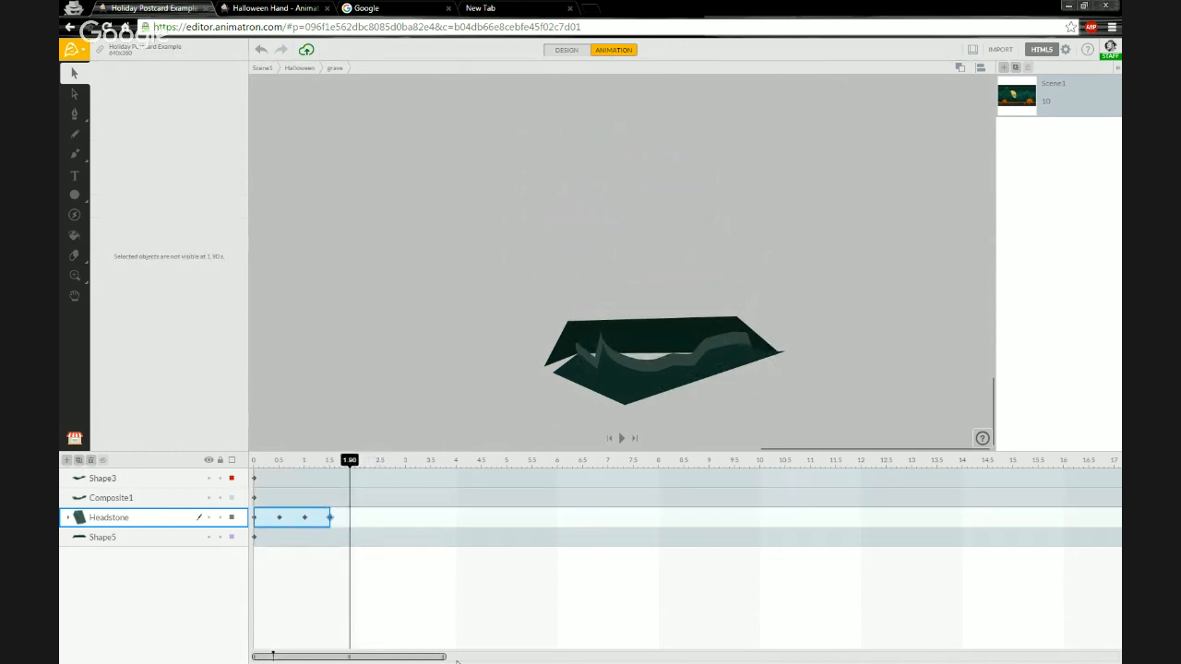
pyautogui.moveTo(444, 657); pyautogui.dragTo(638, 657)
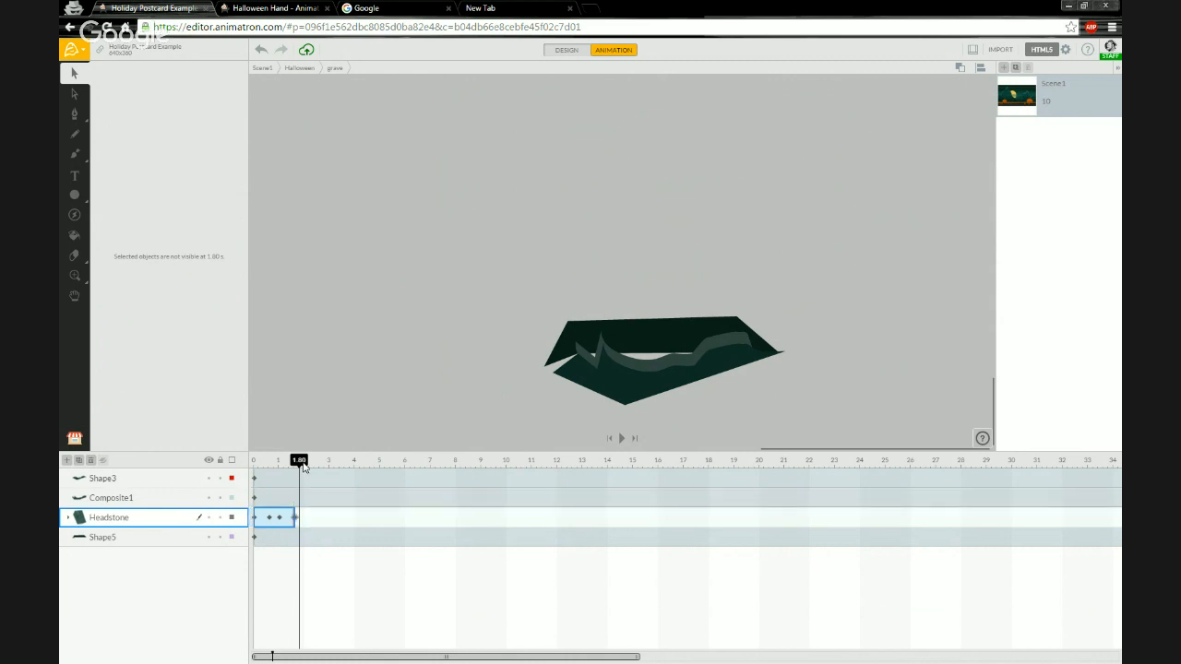
pyautogui.moveTo(302, 466); pyautogui.dragTo(319, 461)
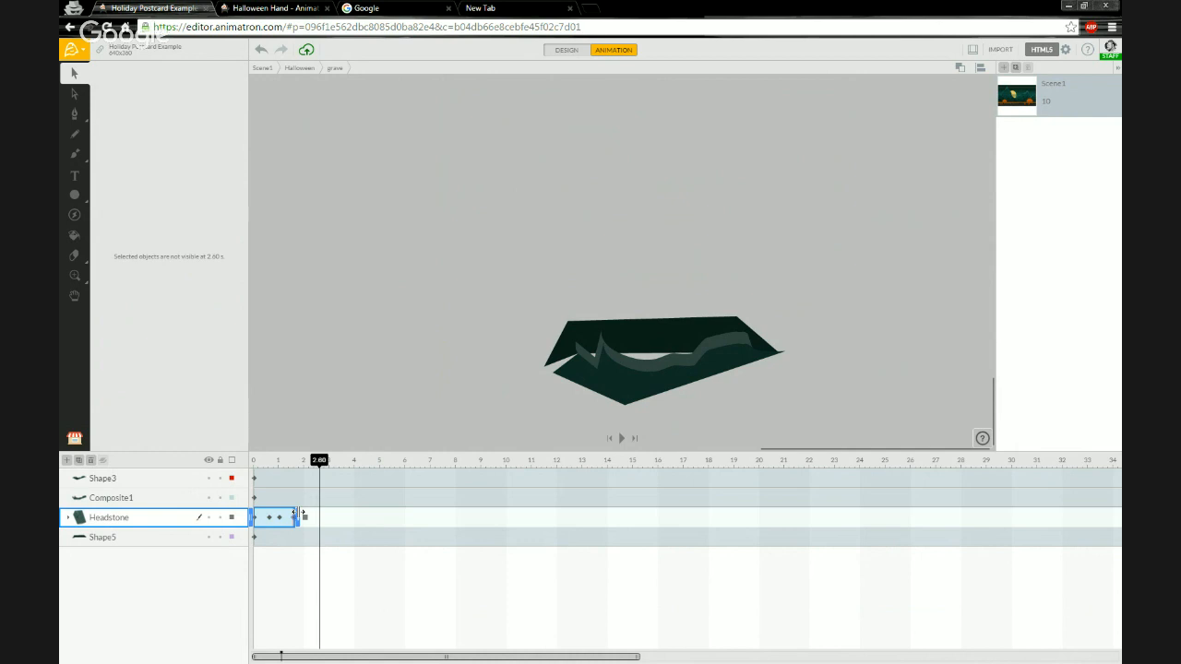
# Try to extend the end of the headstone layer on the timeline, undo it, and zoom the timeline out.
pyautogui.moveTo(301, 514); pyautogui.dragTo(303, 514)
pyautogui.click(304, 514)
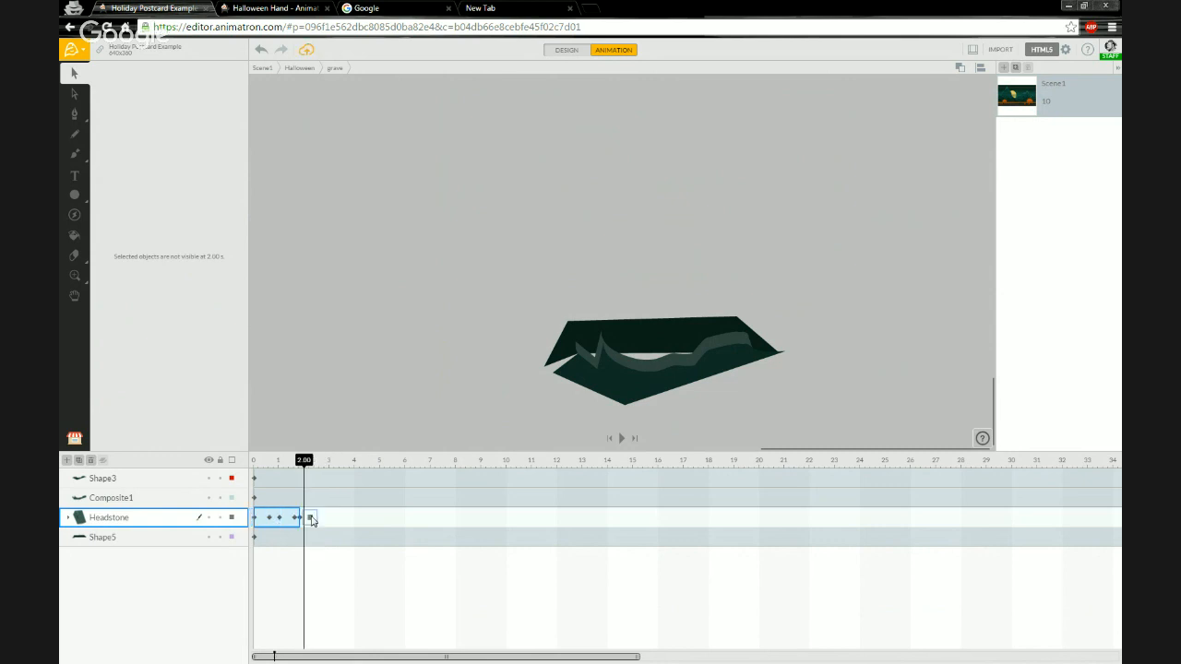
pyautogui.hotkey('ctrl', 'z')
pyautogui.moveTo(637, 656); pyautogui.dragTo(698, 656)
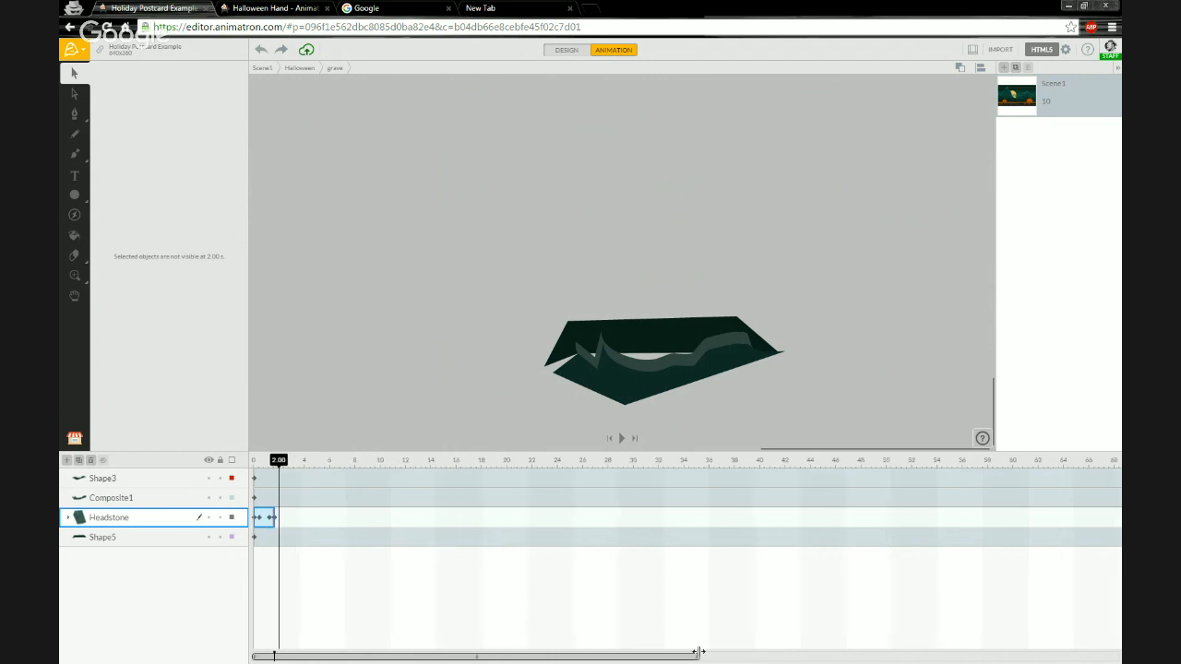
# Scrub the timeline and select the headstone's keyframes to inspect them.
pyautogui.moveTo(282, 463); pyautogui.dragTo(289, 465)
pyautogui.moveTo(277, 517)
pyautogui.mouseDown()
pyautogui.moveTo(339, 519)
pyautogui.moveTo(276, 514)
pyautogui.mouseUp()
pyautogui.click(268, 516)
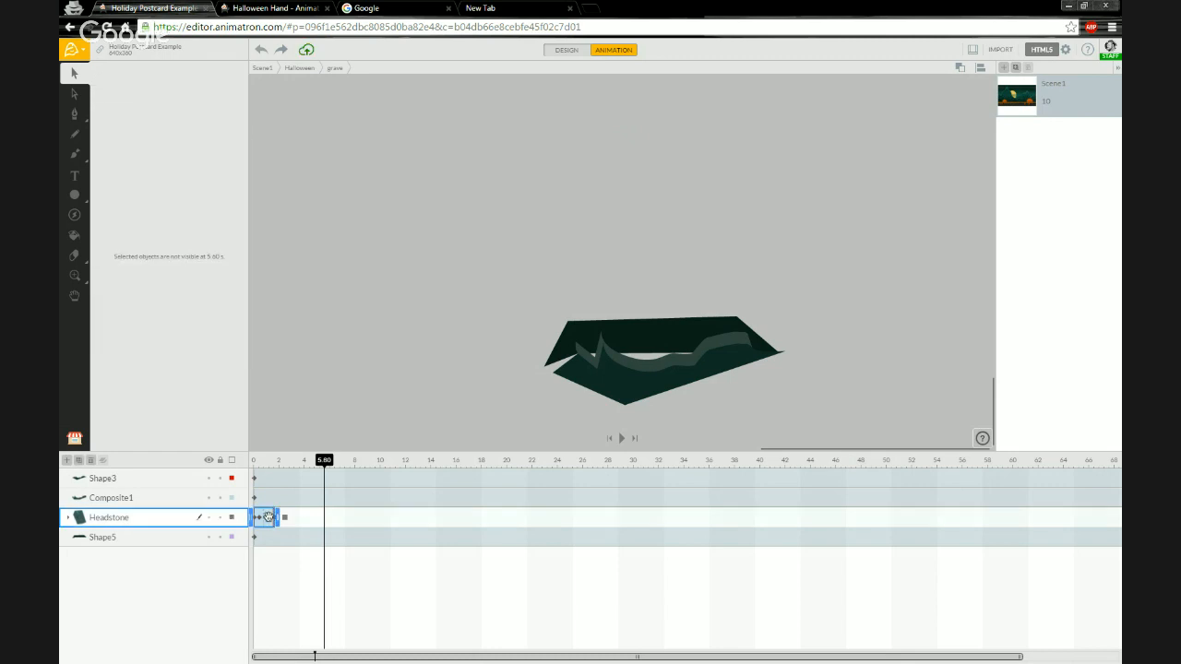
pyautogui.click(278, 514)
pyautogui.click(270, 514)
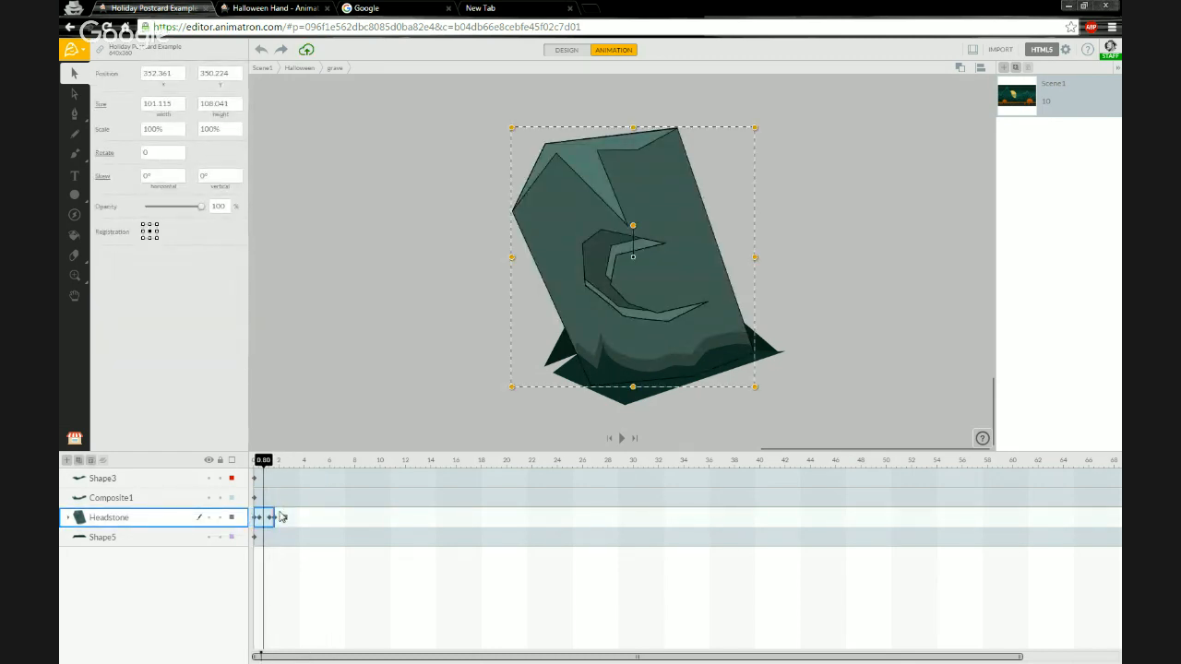
# Try repeatedly to stretch the headstone layer's bar along the timeline, undoing each attempt.
pyautogui.moveTo(278, 513); pyautogui.dragTo(346, 514)
pyautogui.hotkey('ctrl', 'z')
pyautogui.click(263, 515)
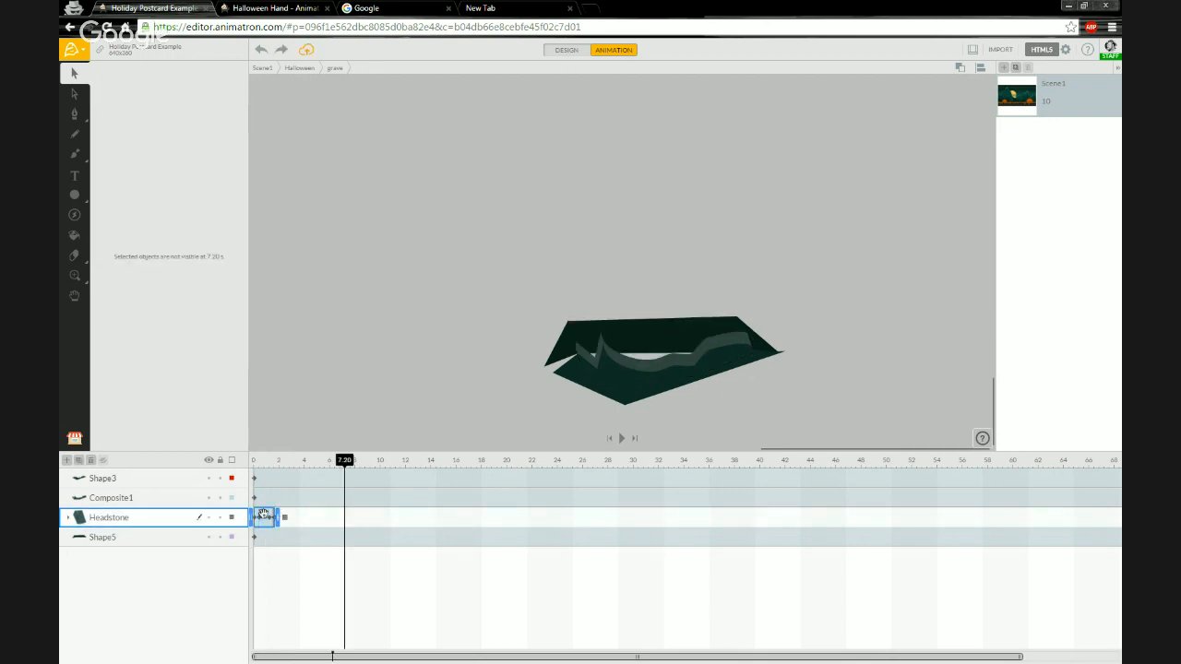
pyautogui.click(261, 517)
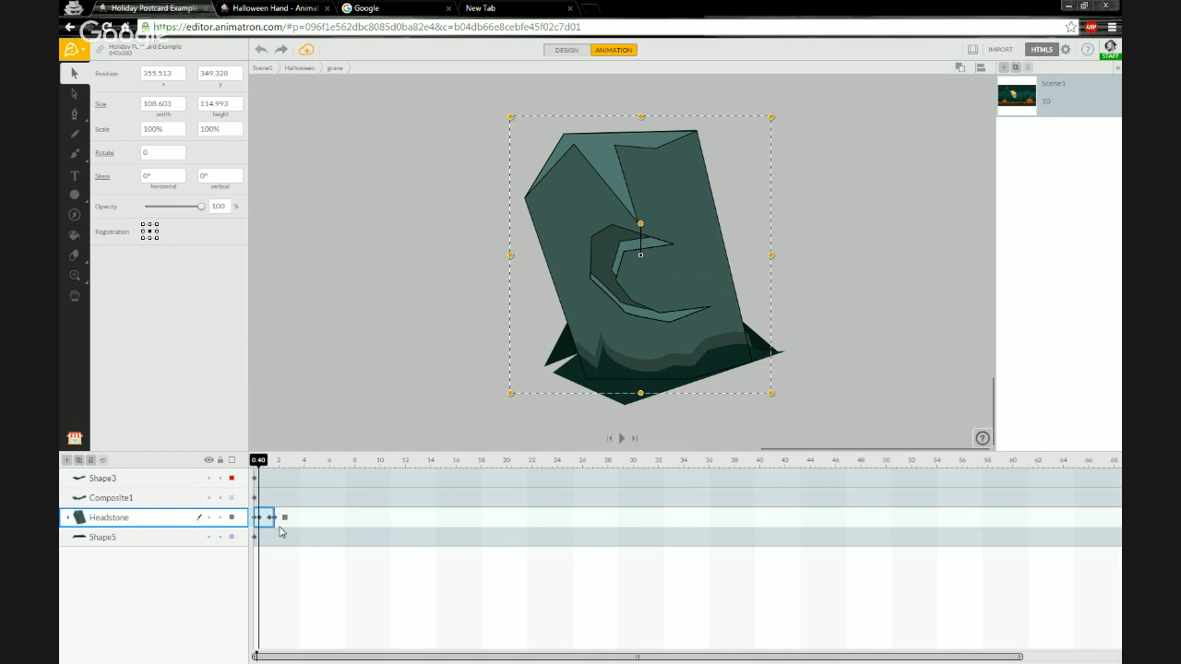
pyautogui.moveTo(278, 520)
pyautogui.mouseDown()
pyautogui.moveTo(317, 523)
pyautogui.moveTo(295, 531)
pyautogui.mouseUp()
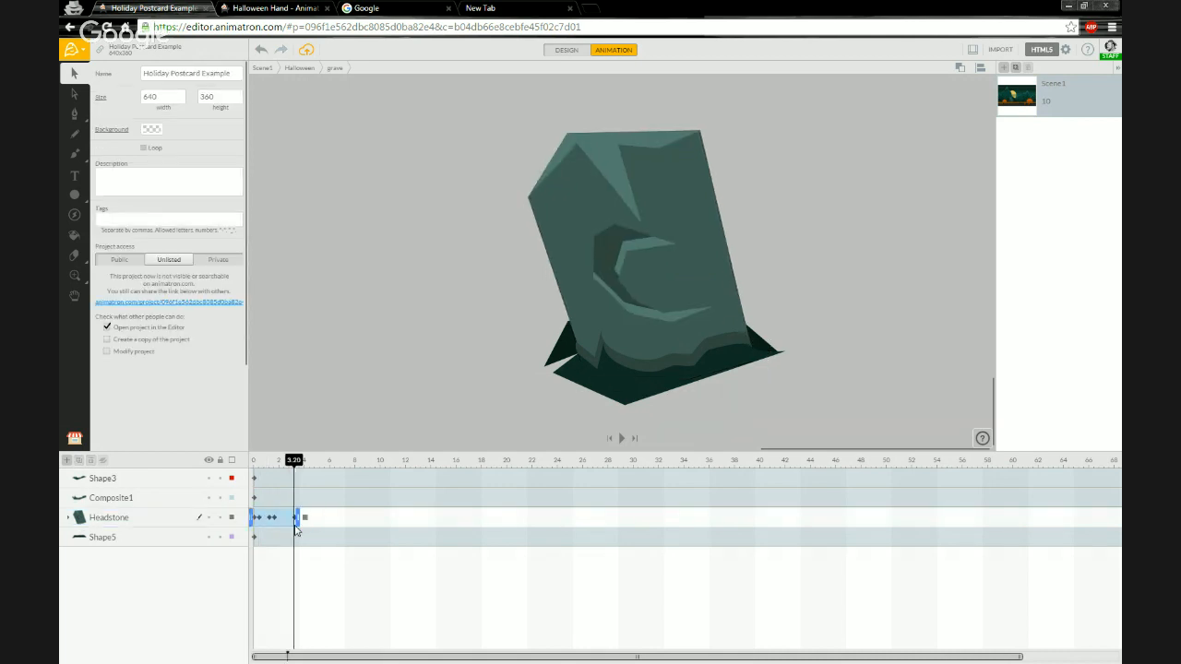
pyautogui.hotkey('ctrl', 'z')
pyautogui.click(266, 521)
pyautogui.click(264, 522)
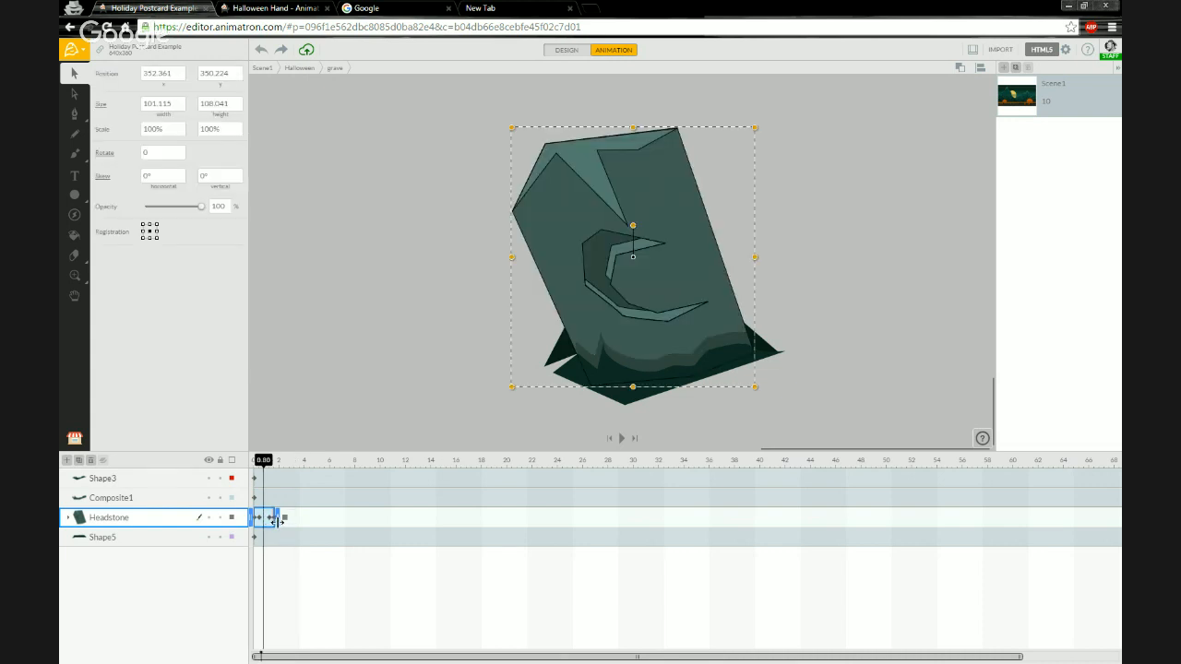
pyautogui.moveTo(278, 523); pyautogui.dragTo(359, 520)
pyautogui.hotkey('ctrl', 'z')
pyautogui.click(274, 519)
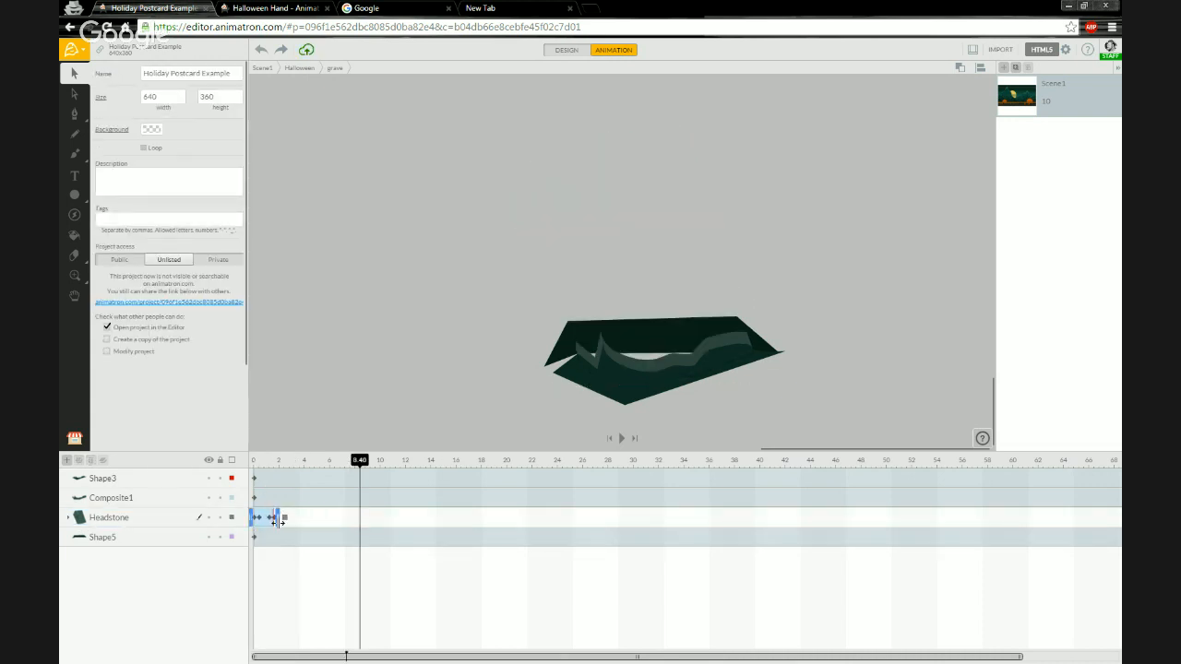
# Zoom into the timeline and move the headstone's keyframes closer together, to about 0.2, 0.4 and 0.6 s.
pyautogui.click(268, 460)
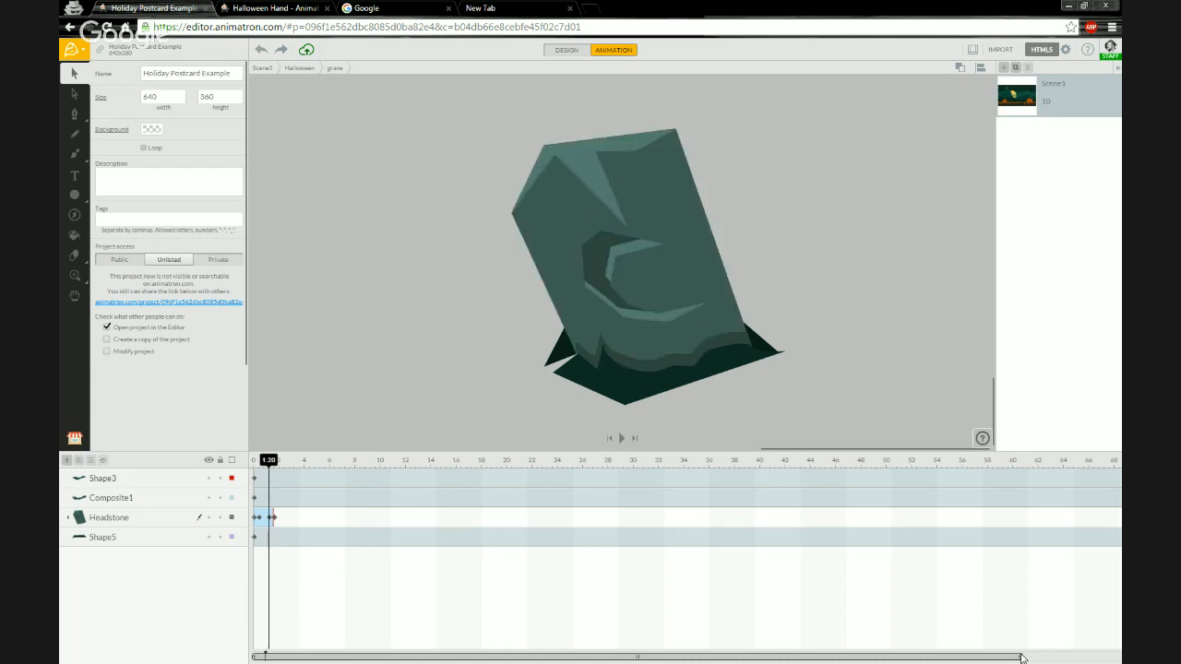
pyautogui.moveTo(1021, 657); pyautogui.dragTo(304, 656)
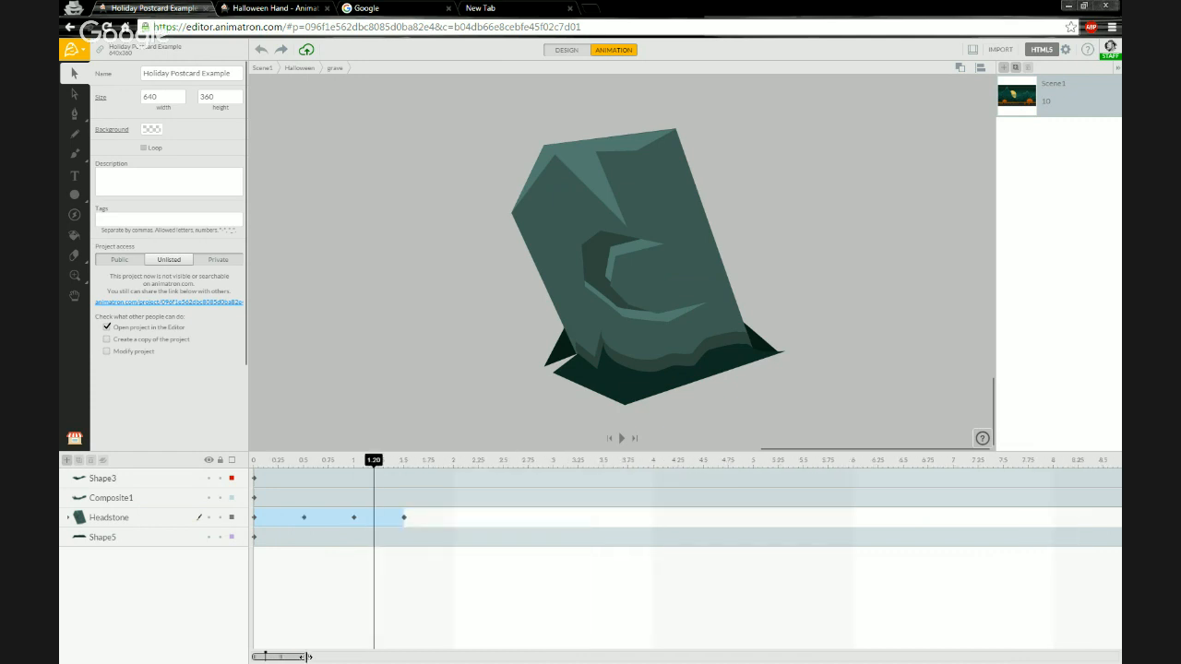
pyautogui.click(404, 518)
pyautogui.click(302, 516)
pyautogui.click(277, 516)
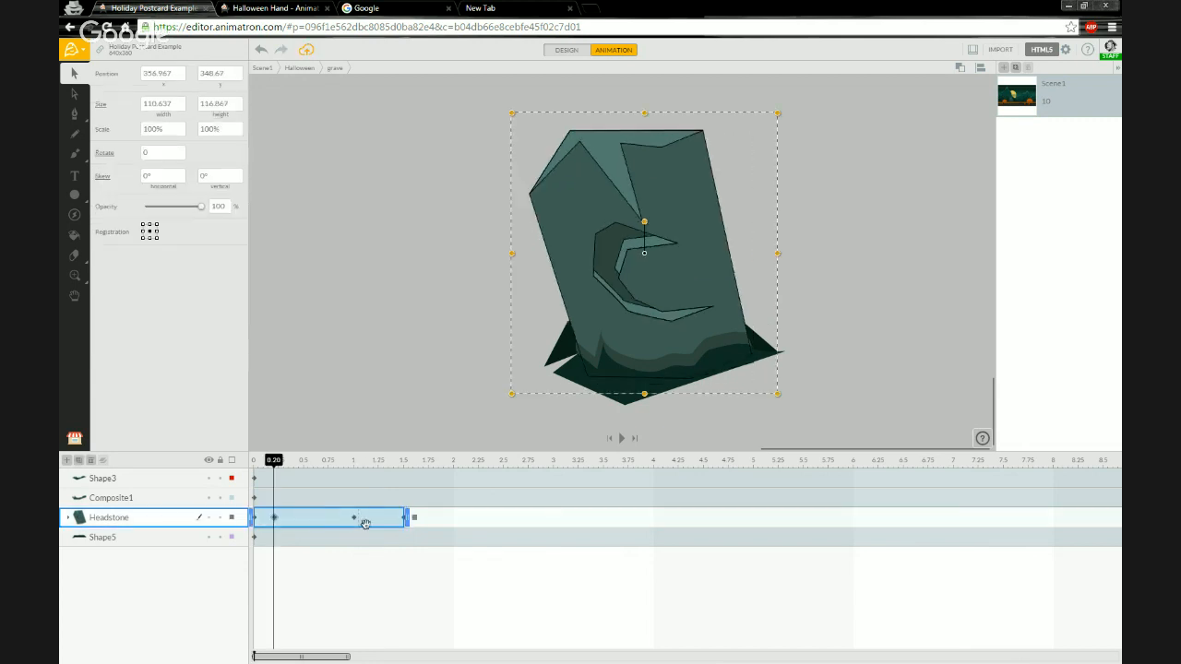
pyautogui.click(293, 519)
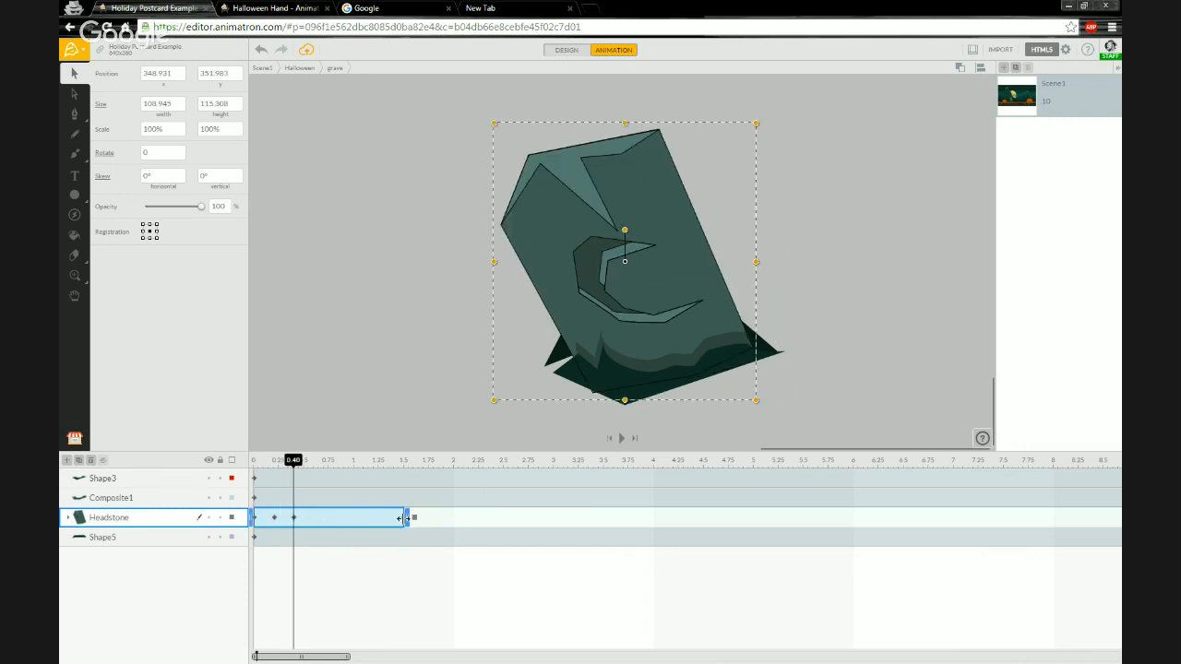
pyautogui.moveTo(400, 519); pyautogui.dragTo(312, 520)
pyautogui.click(314, 519)
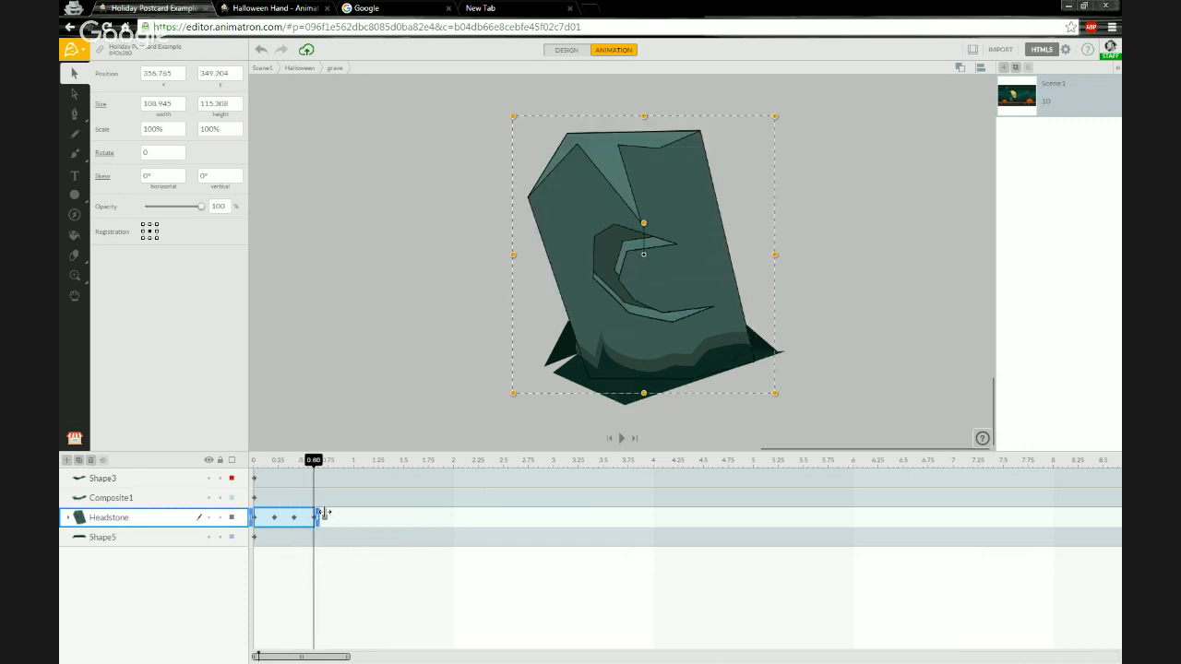
# Preview the faster headstone wobble from the start of the timeline.
pyautogui.moveTo(320, 514); pyautogui.dragTo(368, 516)
pyautogui.hotkey('ctrl', 'z')
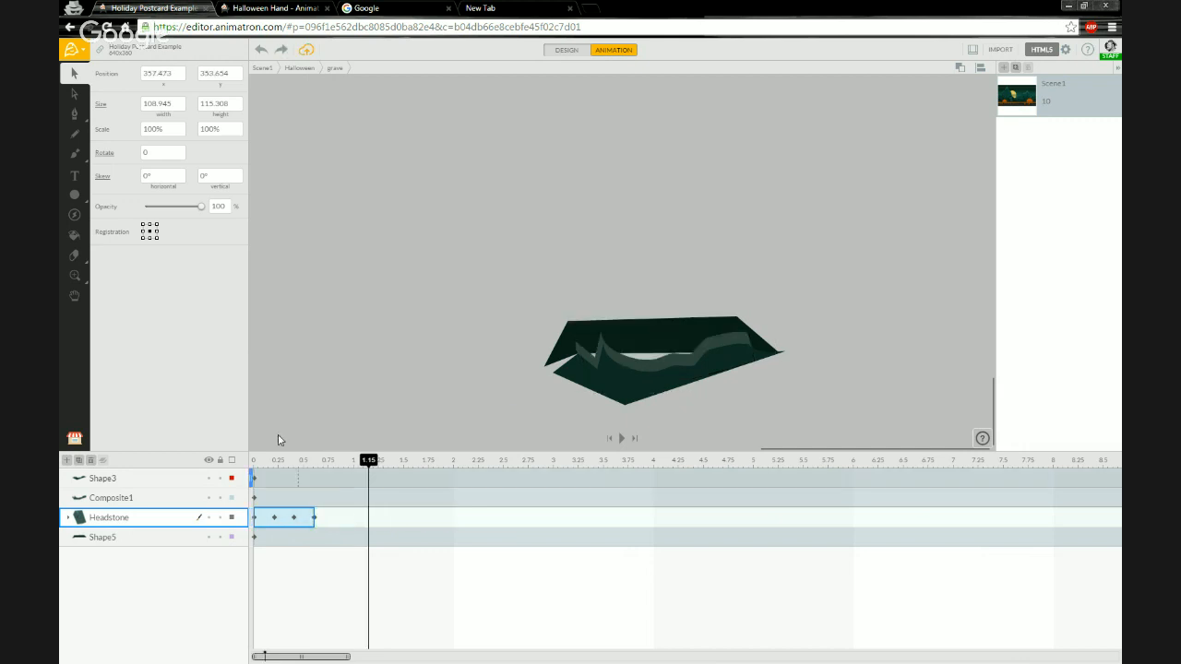
pyautogui.click(280, 464)
pyautogui.moveTo(293, 466); pyautogui.dragTo(249, 461)
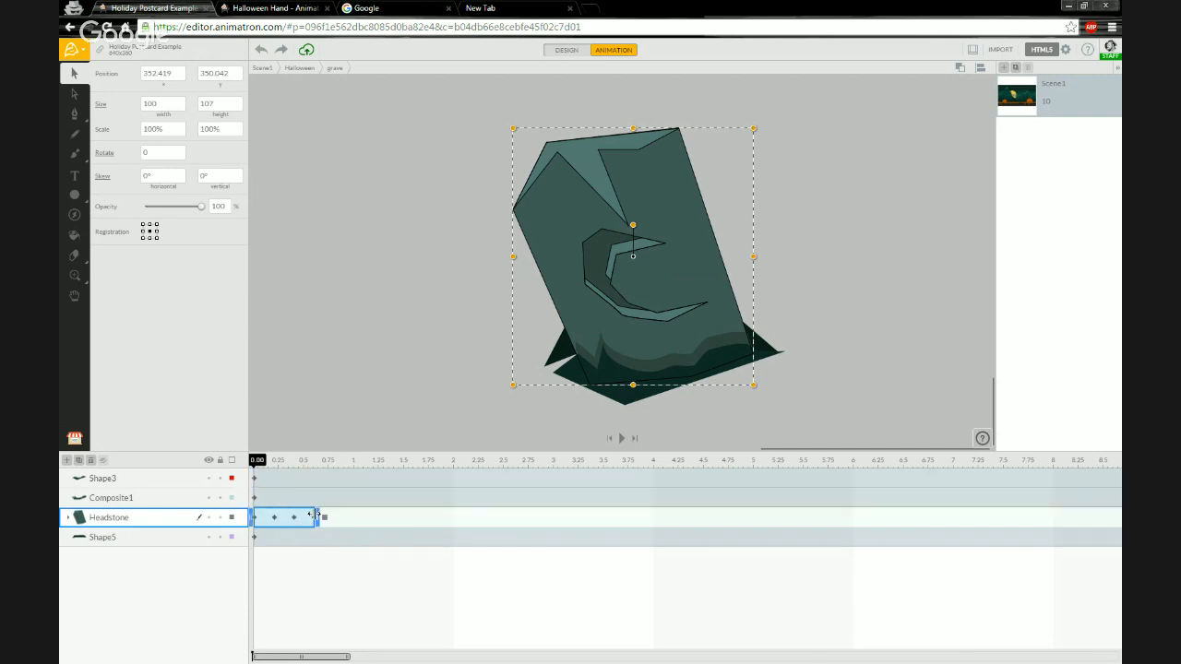
pyautogui.press('space')
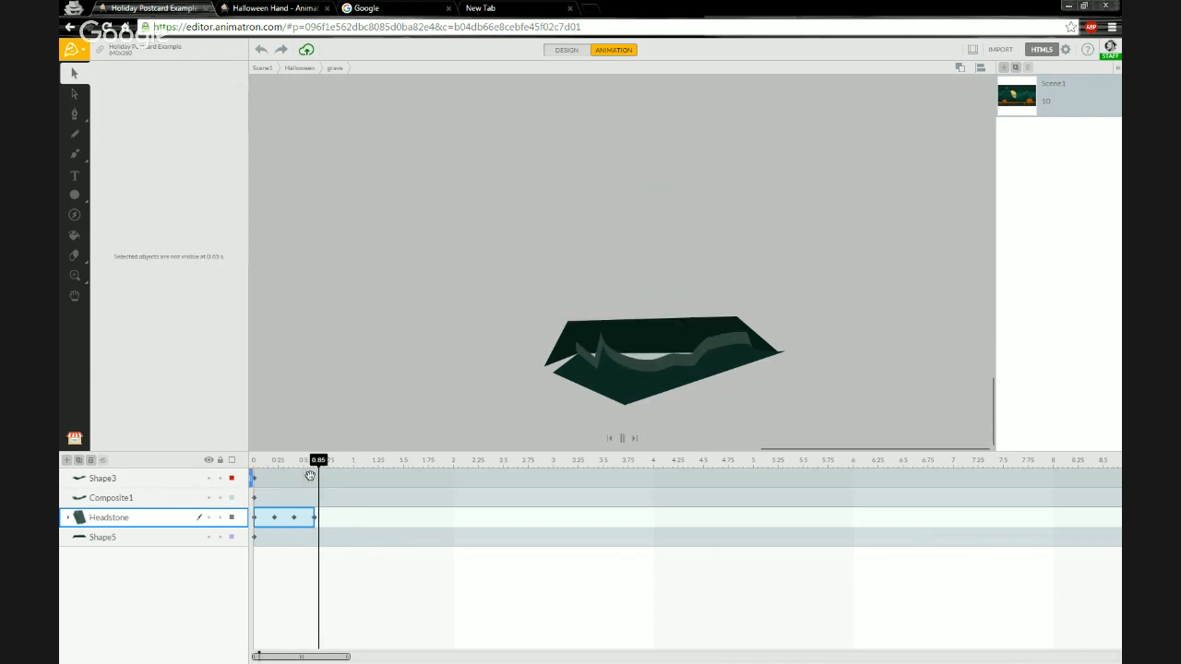
pyautogui.press('space')
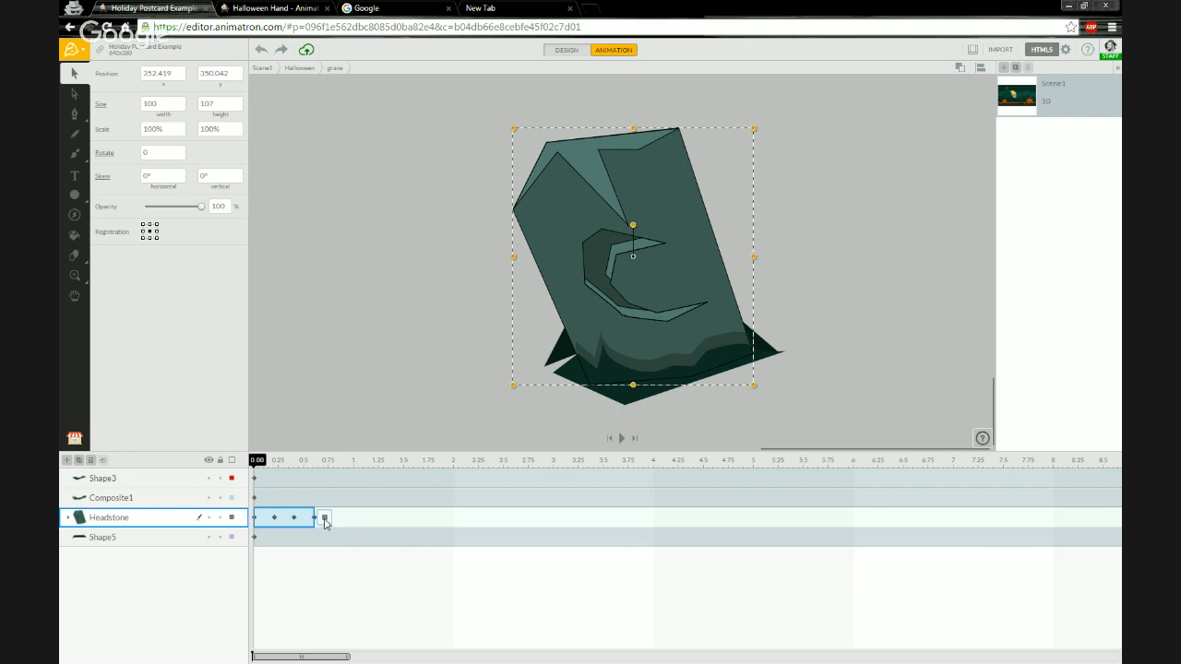
# Set the end action of the headstone's last keyframe to Stay.
pyautogui.click(324, 519)
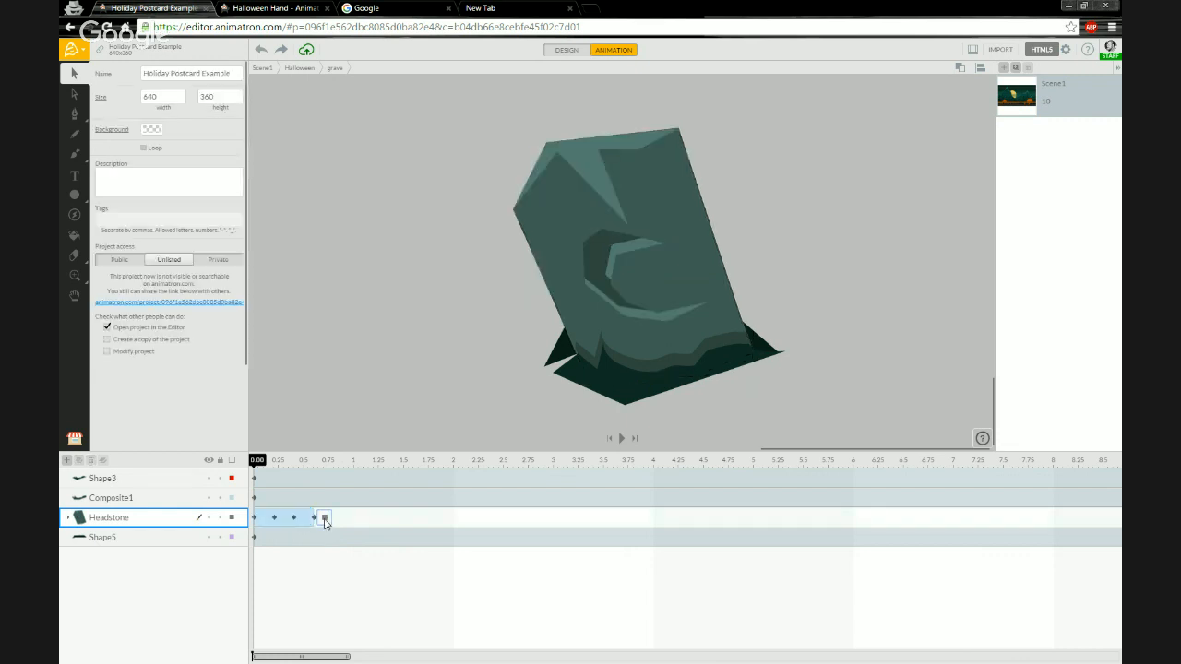
pyautogui.click(325, 519)
pyautogui.click(325, 518)
pyautogui.click(325, 519)
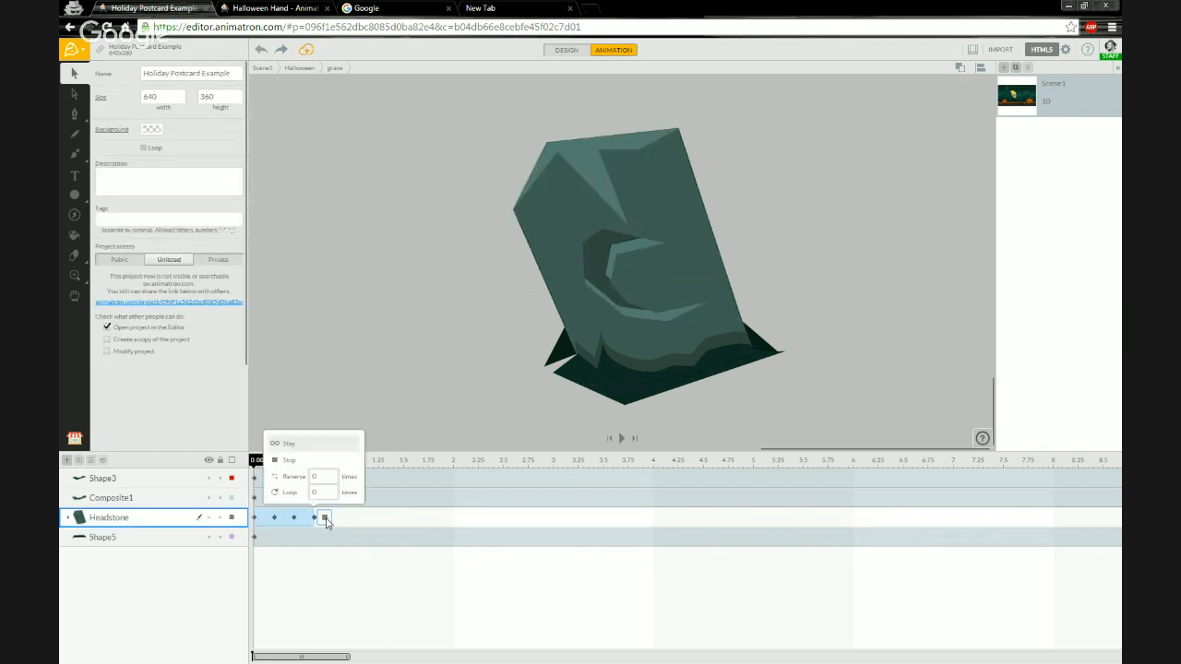
pyautogui.click(294, 445)
# Rewind the timeline and play the headstone animation.
pyautogui.moveTo(318, 461); pyautogui.dragTo(393, 462)
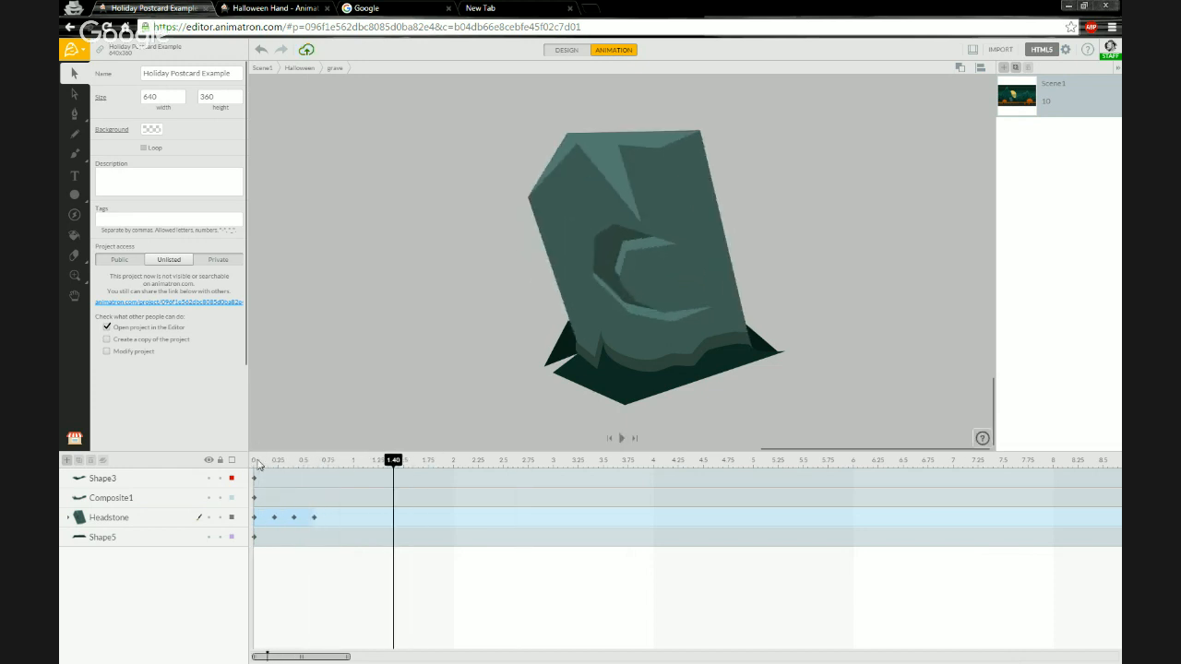
pyautogui.click(256, 461)
pyautogui.press('space')
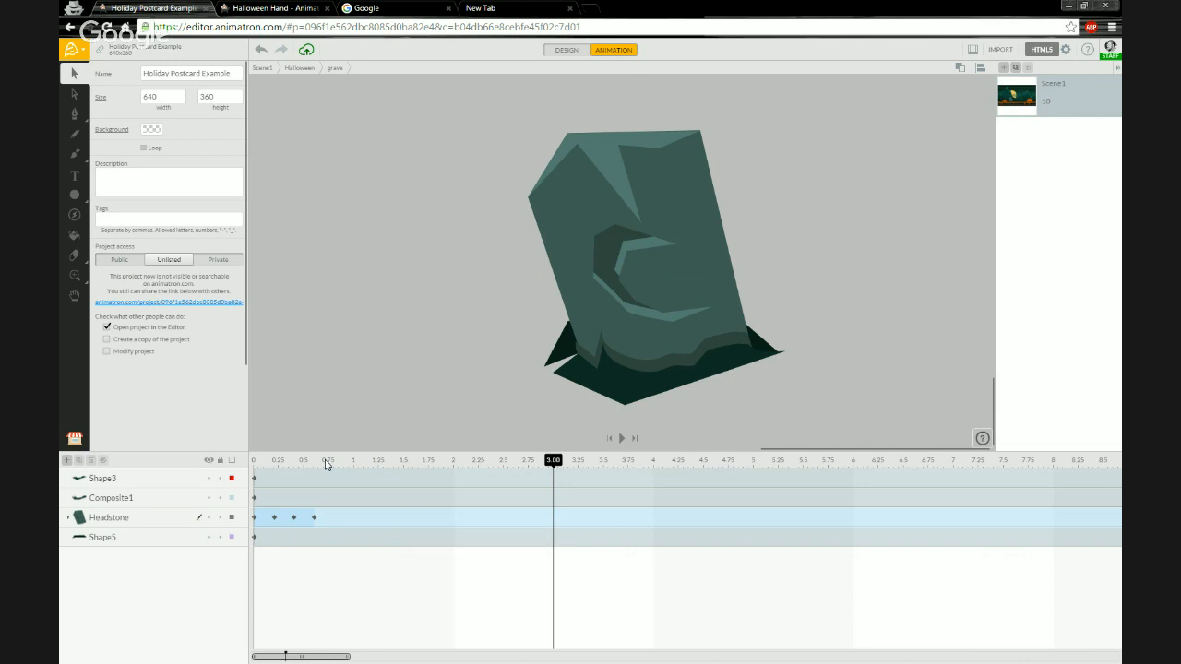
# Add a Loop end action to the headstone layer at 4 s.
pyautogui.moveTo(263, 464); pyautogui.dragTo(655, 469)
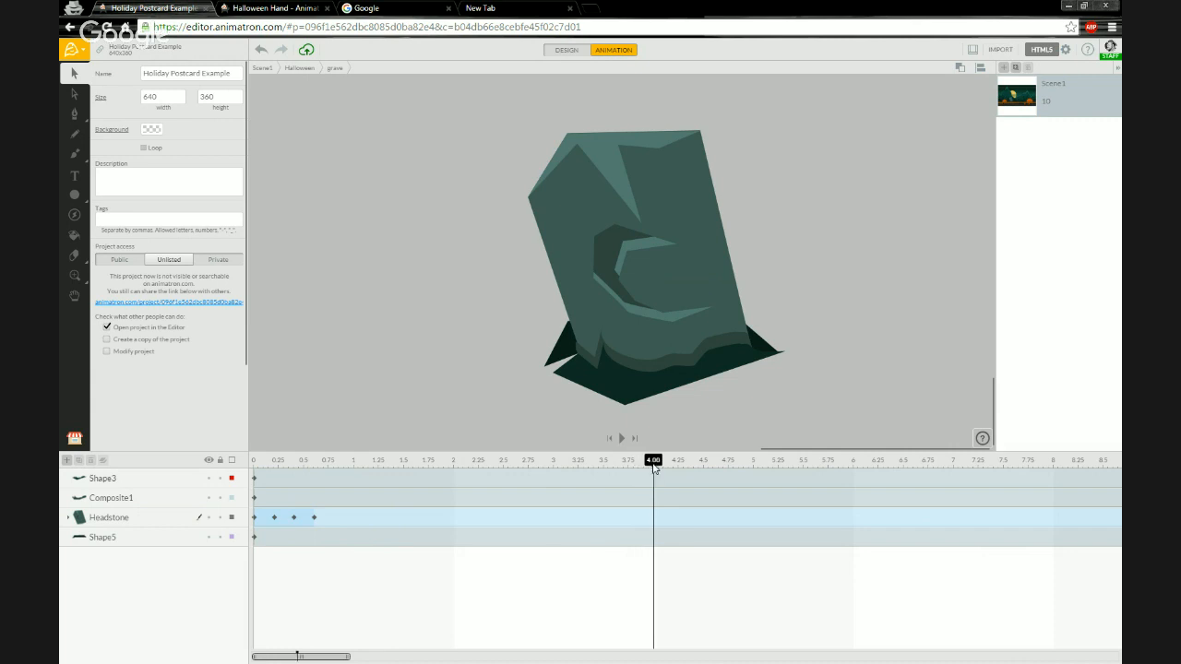
pyautogui.rightClick(657, 520)
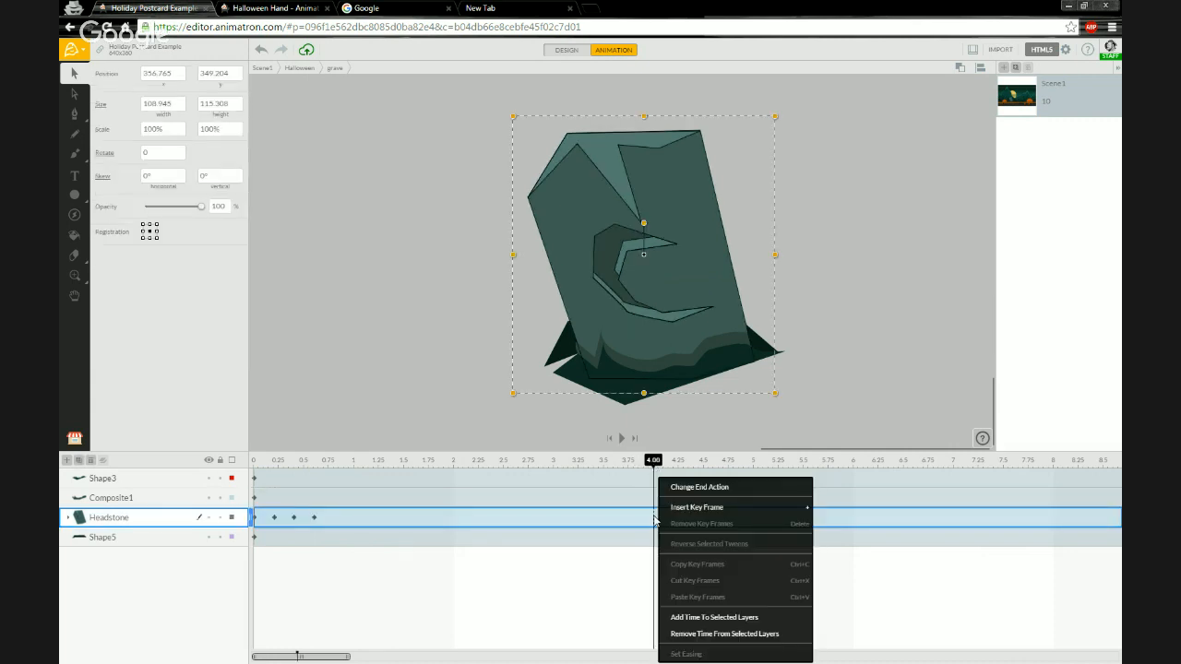
pyautogui.click(683, 487)
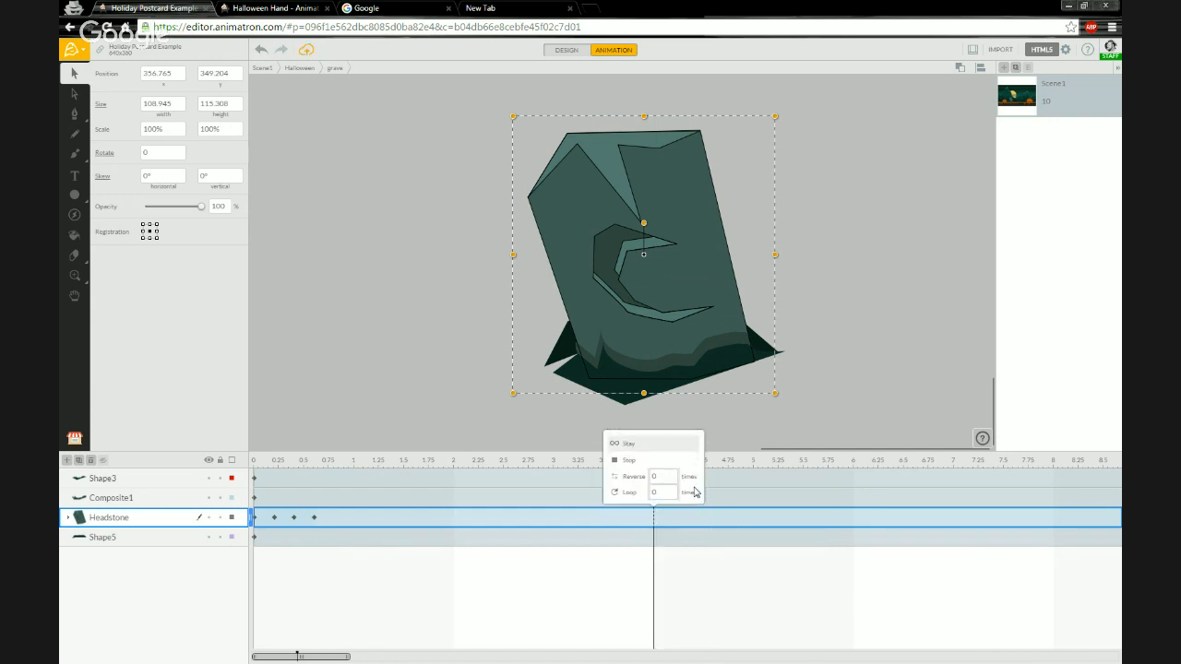
pyautogui.click(630, 494)
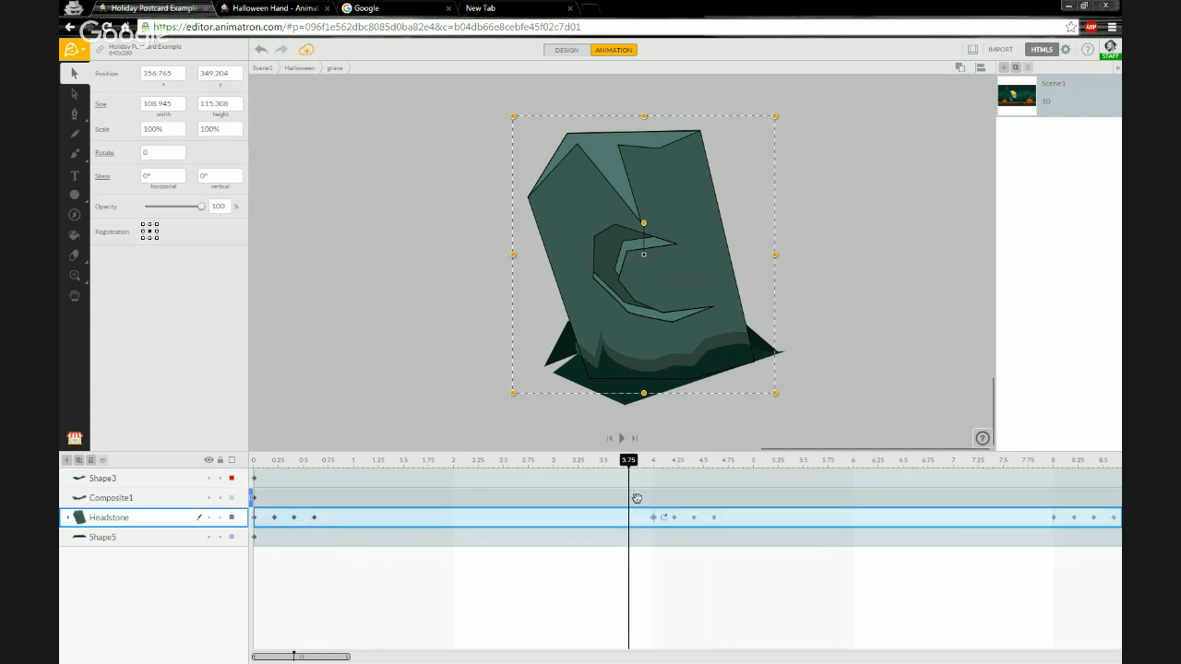
# Rewind and play the animation to check the looping headstone wobble.
pyautogui.click(258, 461)
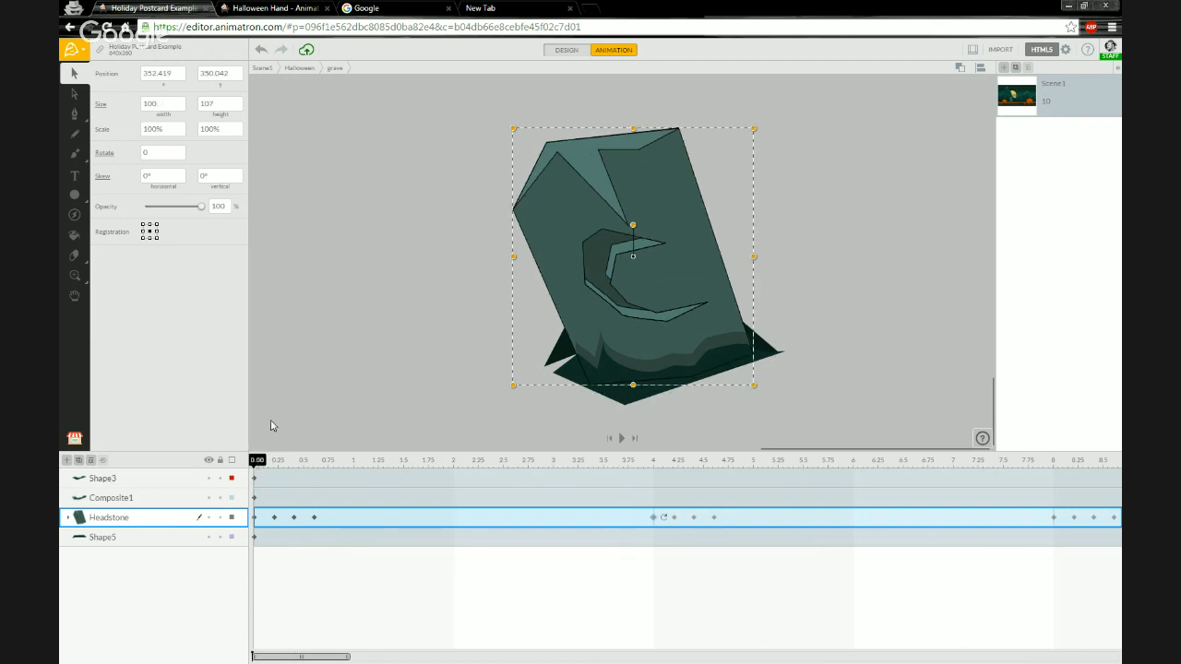
pyautogui.press('space')
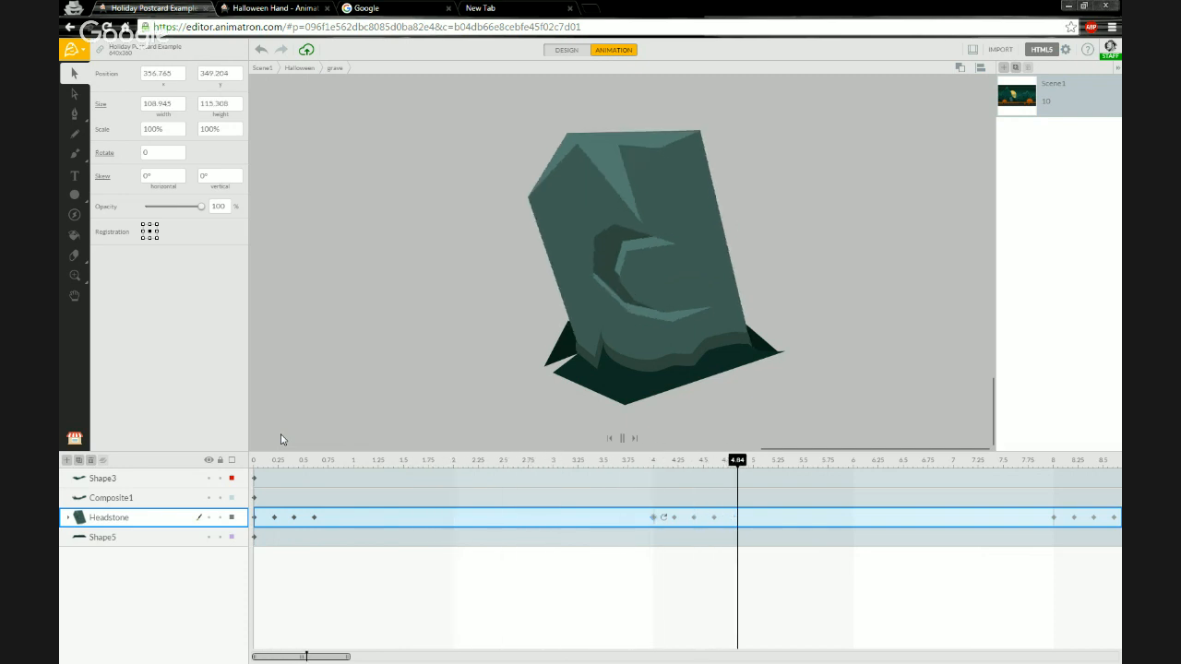
pyautogui.press('space')
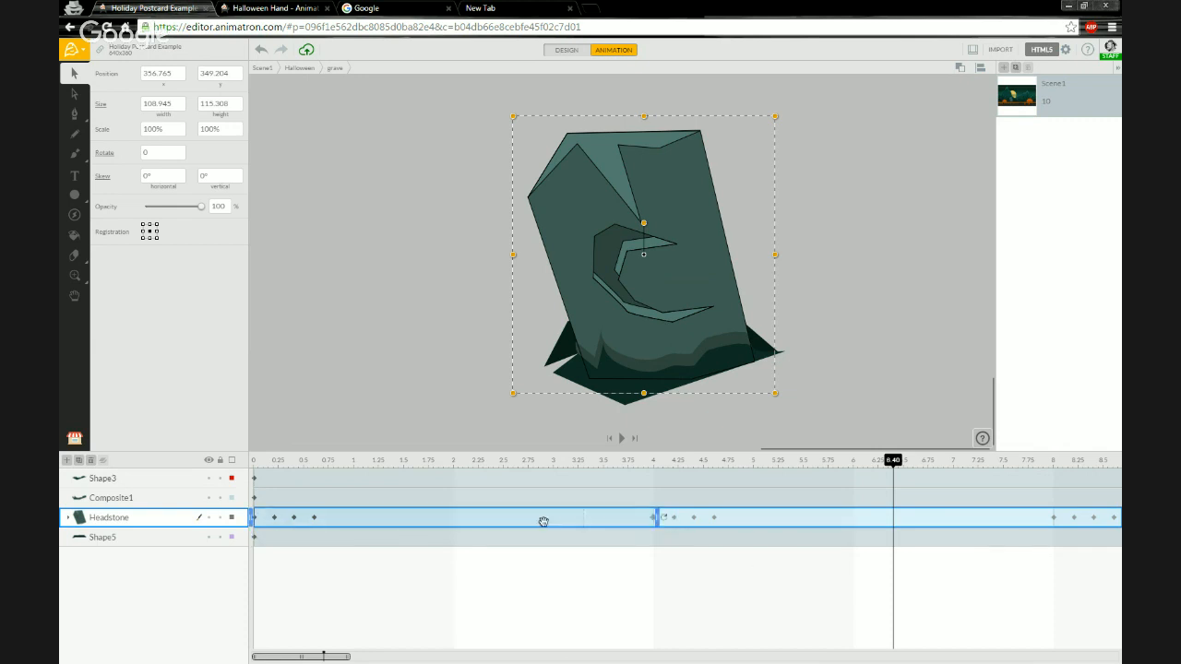
# Change the headstone's end action at 4 s to Stop.
pyautogui.click(665, 519)
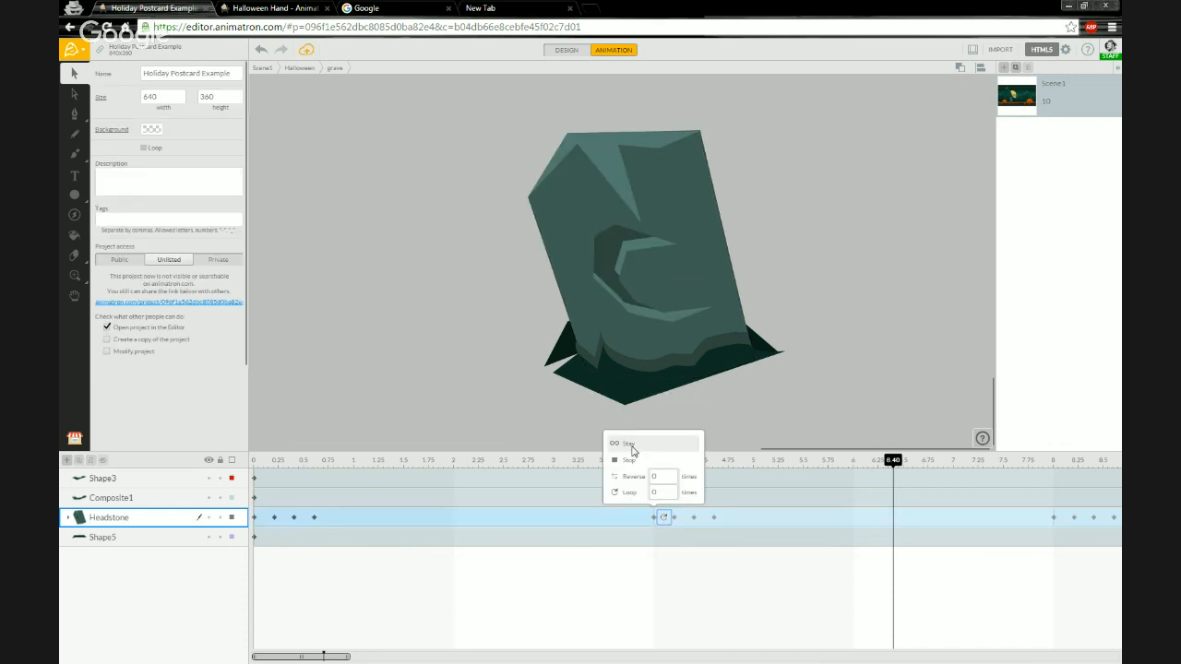
pyautogui.click(631, 463)
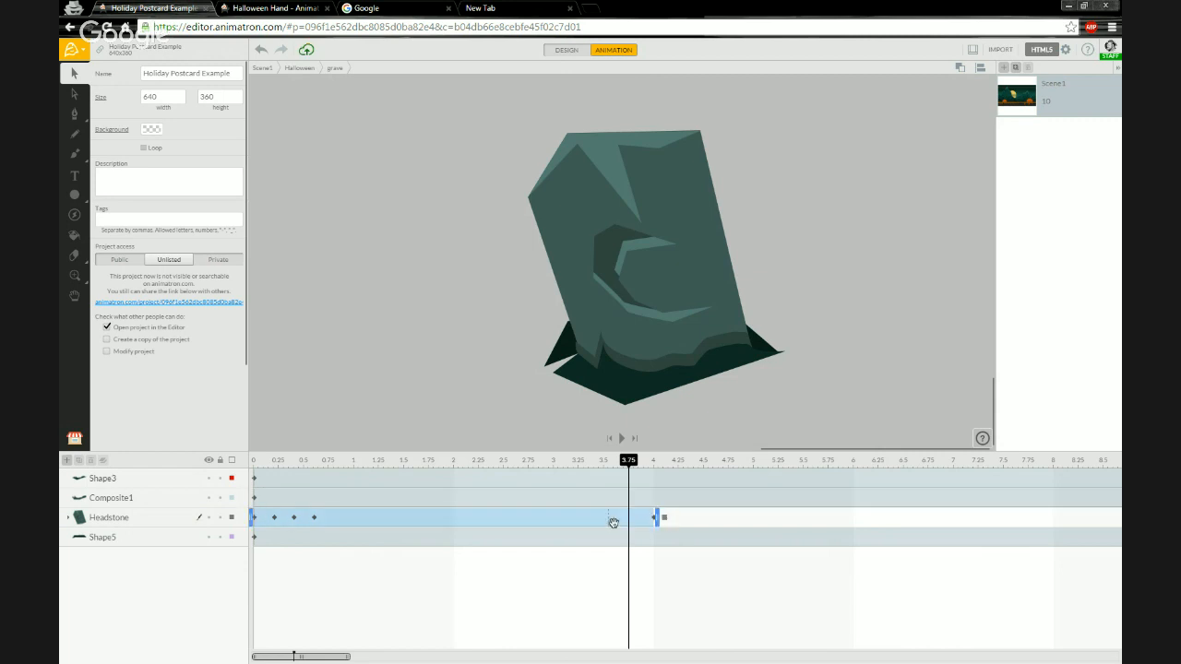
# Select the Headstone layer and duplicate it.
pyautogui.click(144, 523)
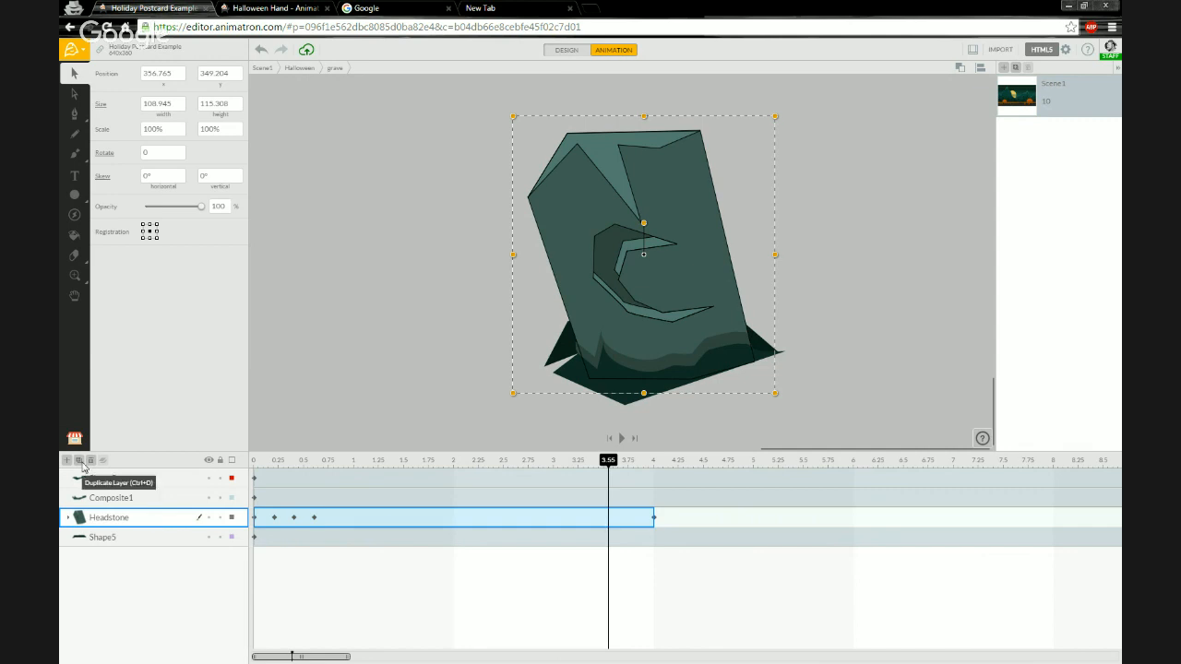
pyautogui.click(82, 464)
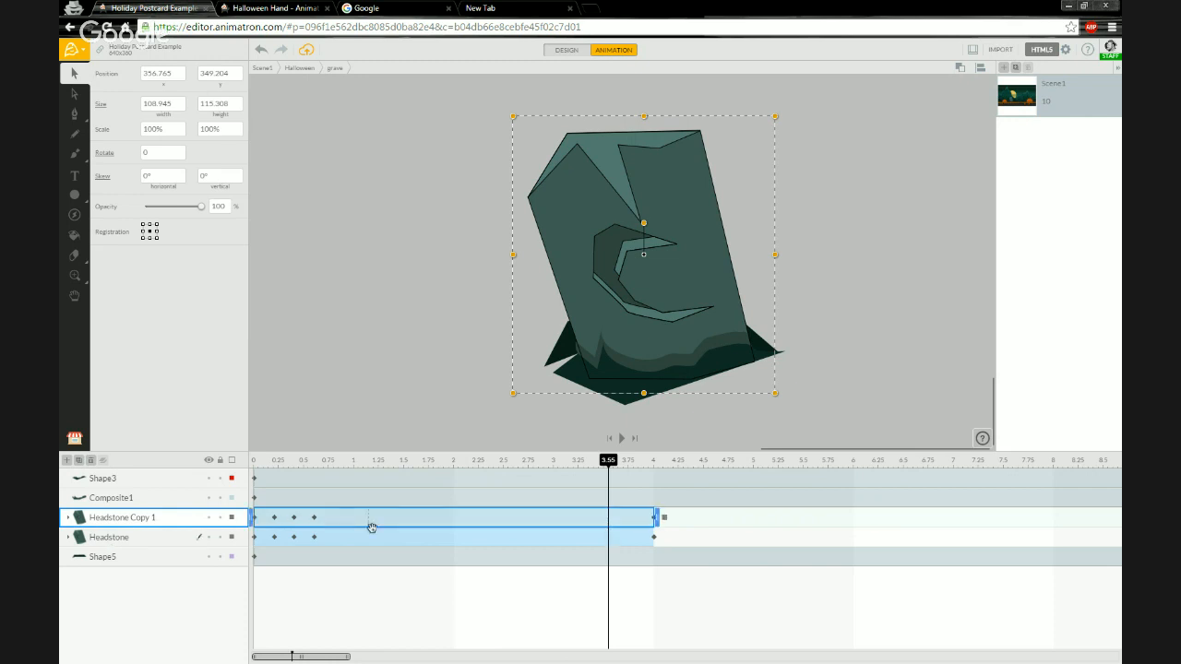
# Move the Headstone Copy 1 layer to start at 4 s and shorten it to end at about 6 s.
pyautogui.moveTo(350, 520); pyautogui.dragTo(753, 518)
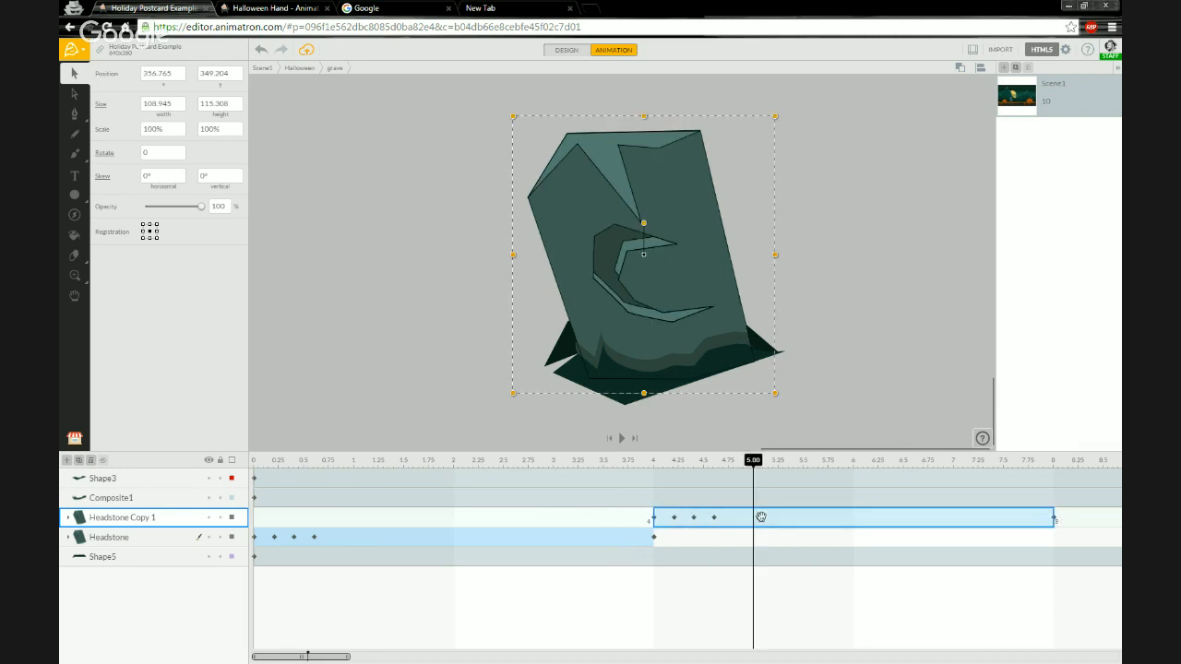
pyautogui.click(656, 463)
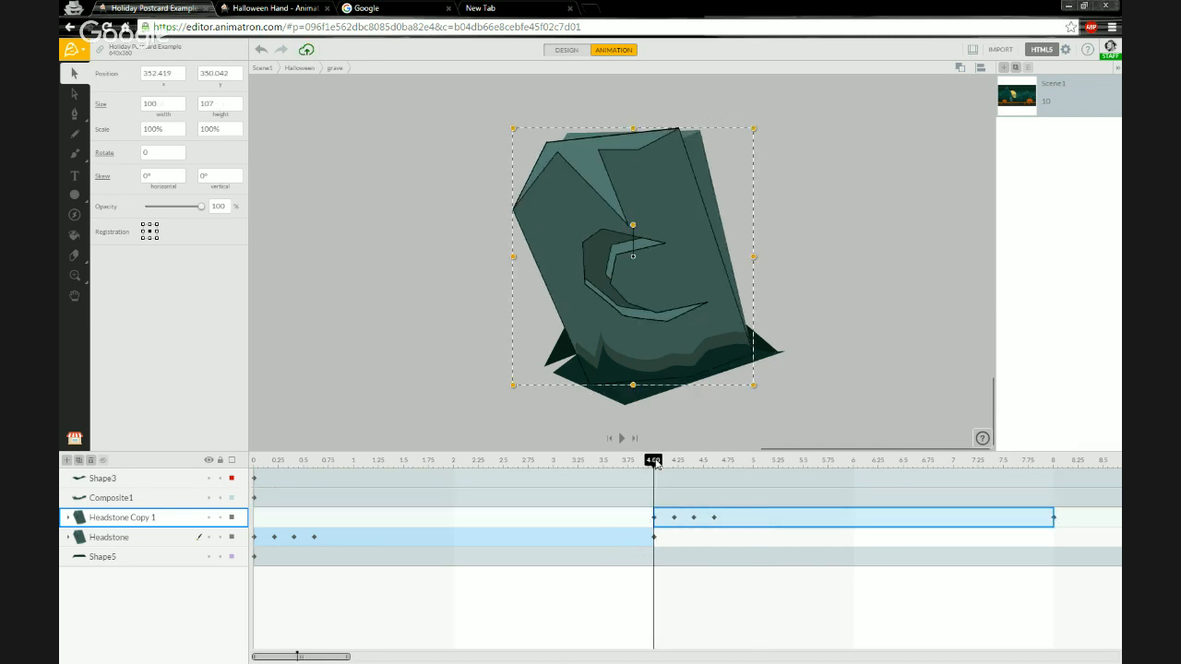
pyautogui.moveTo(661, 465); pyautogui.dragTo(653, 466)
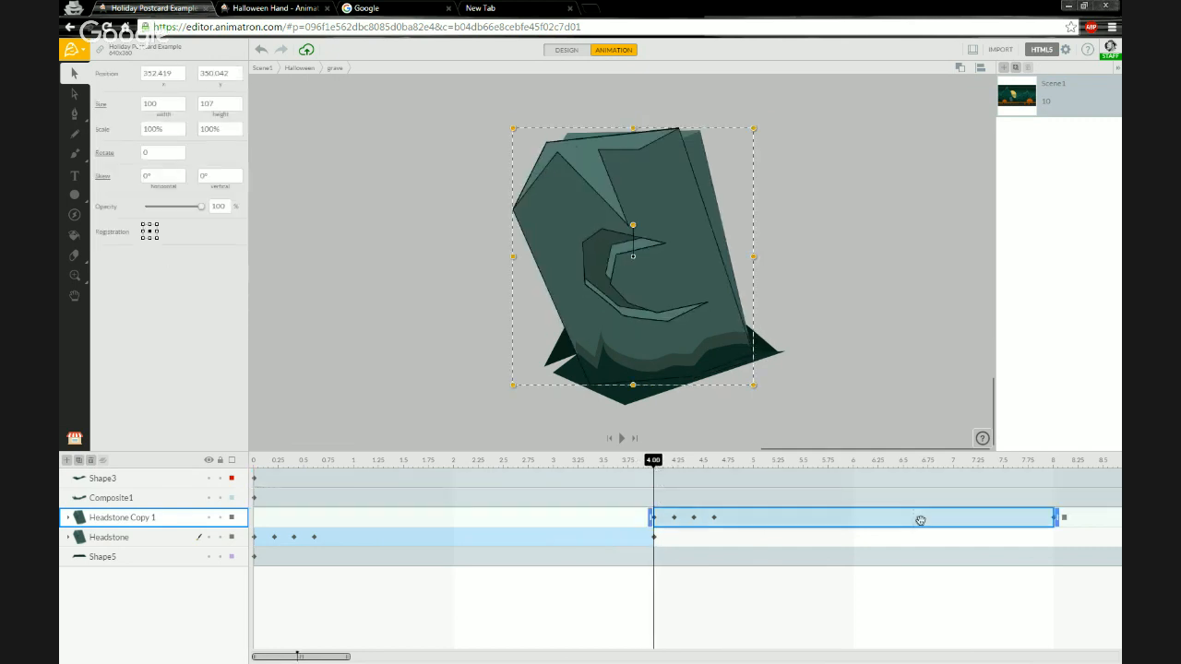
pyautogui.click(1052, 517)
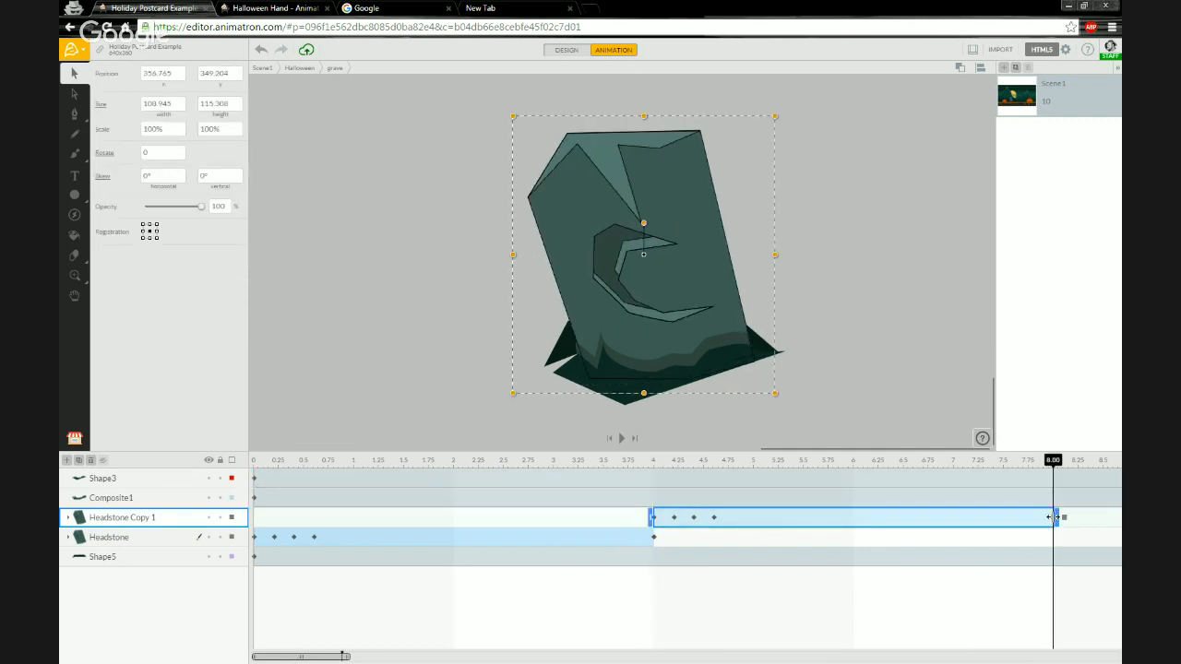
pyautogui.moveTo(1052, 516); pyautogui.dragTo(851, 520)
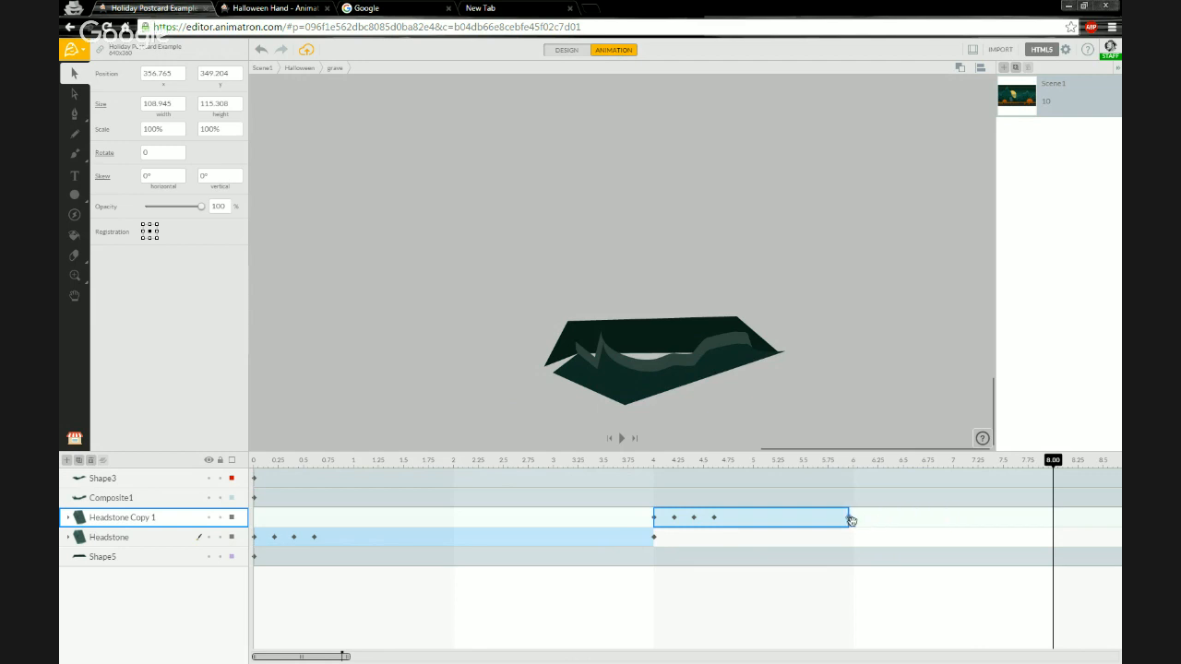
pyautogui.click(851, 520)
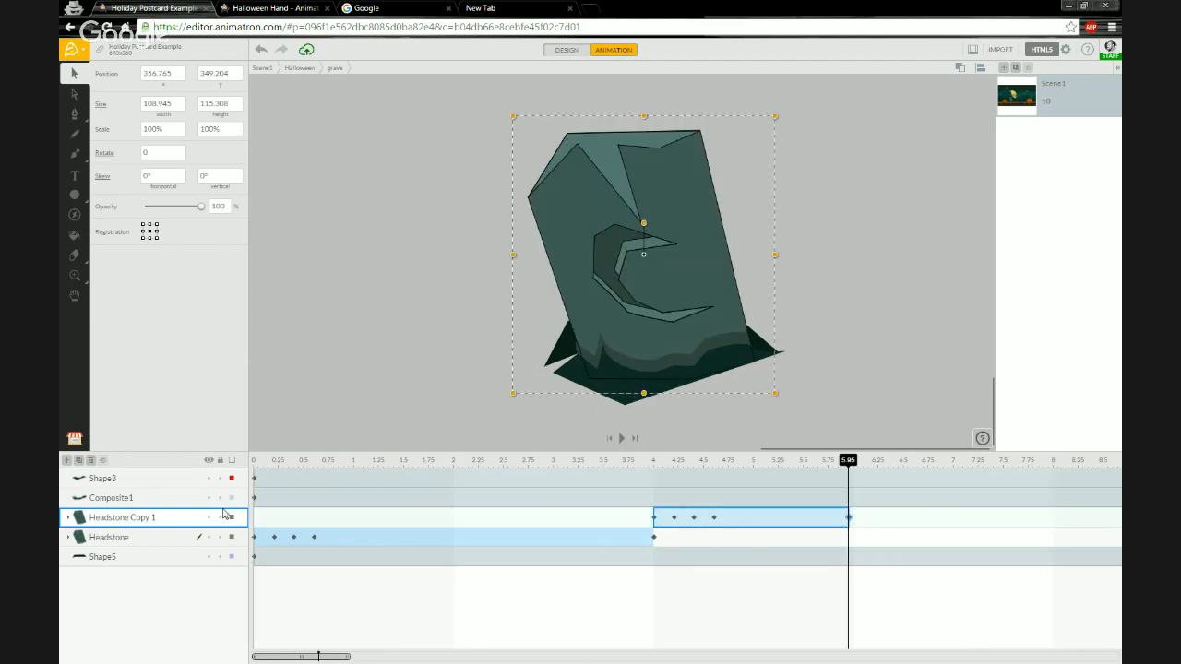
# Duplicate the headstone copy and move Headstone Copy 2 to start at about 6 s.
pyautogui.click(78, 461)
pyautogui.moveTo(754, 523); pyautogui.dragTo(946, 524)
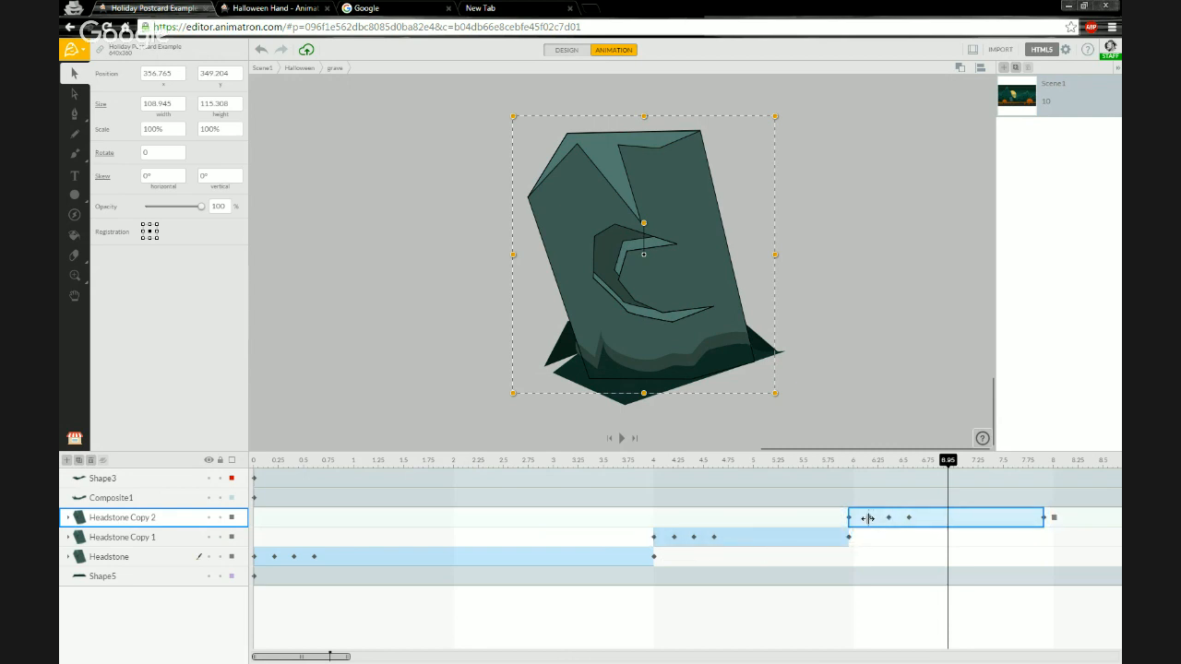
pyautogui.moveTo(868, 519); pyautogui.dragTo(889, 519)
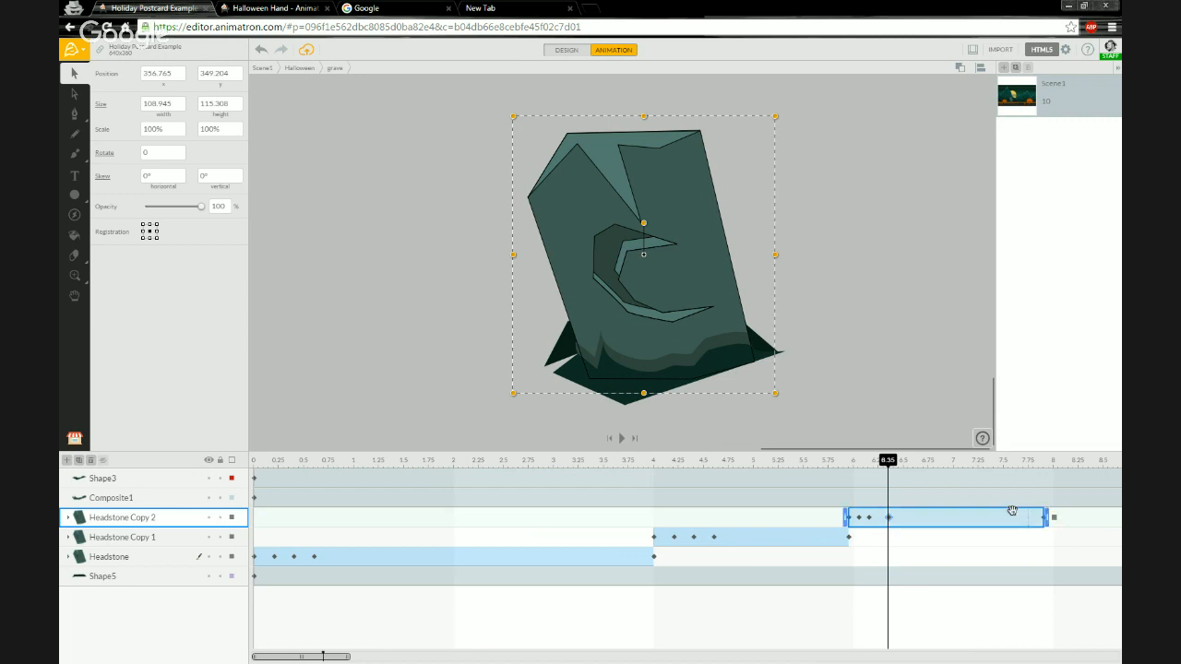
# Set the end action of Headstone Copy 2 to Stay.
pyautogui.moveTo(1054, 518)
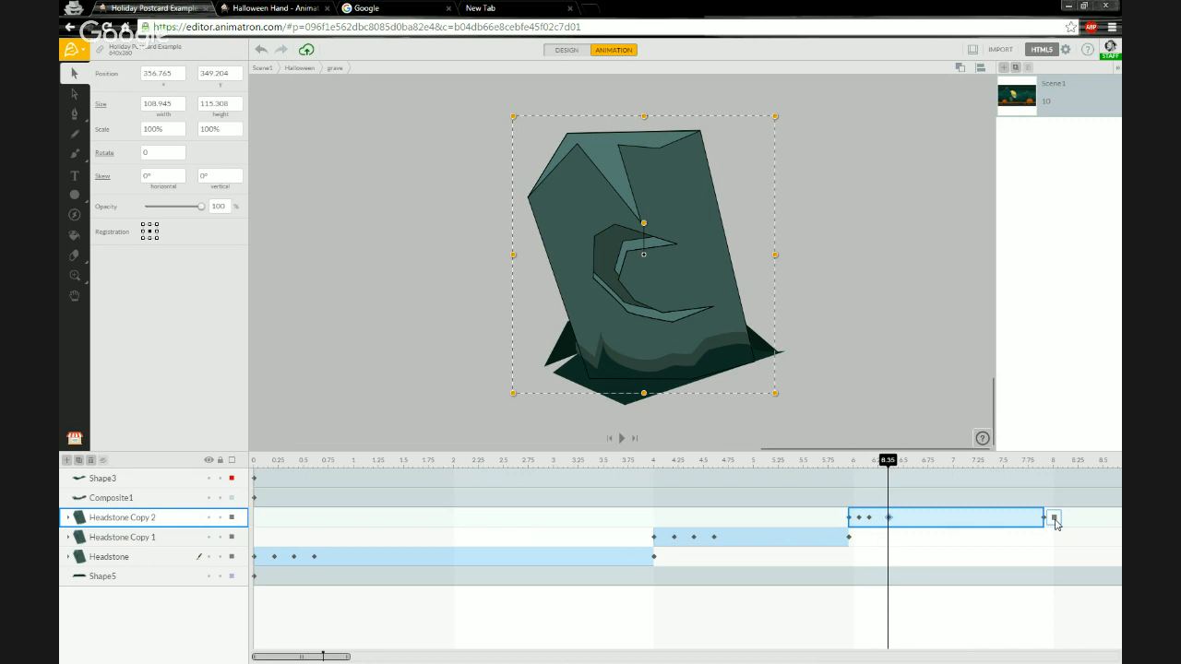
pyautogui.click(1056, 523)
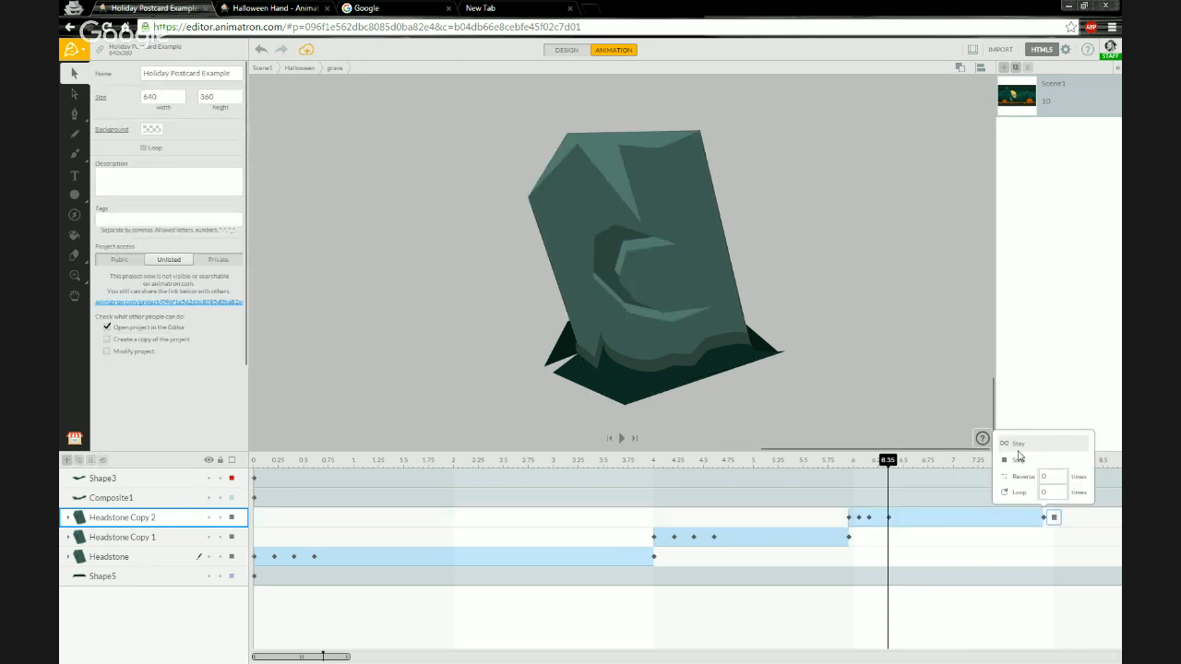
pyautogui.click(1021, 451)
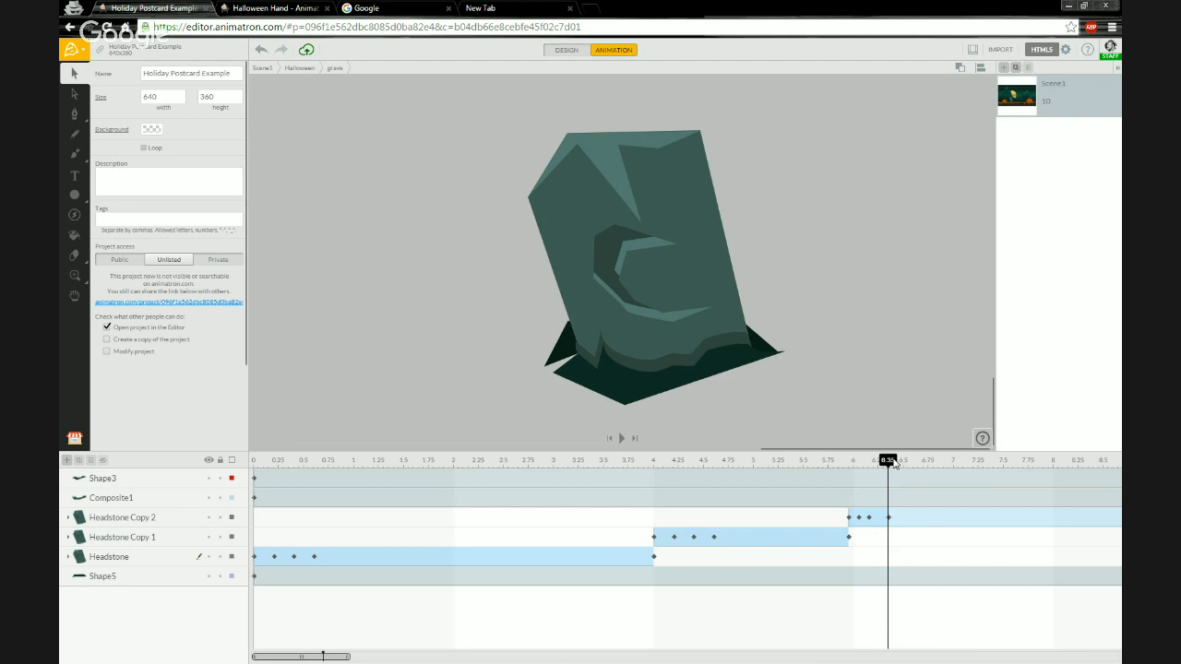
# Rewind and play the grave animation, scrolling the timeline to review the headstone layers.
pyautogui.click(263, 464)
pyautogui.press('space')
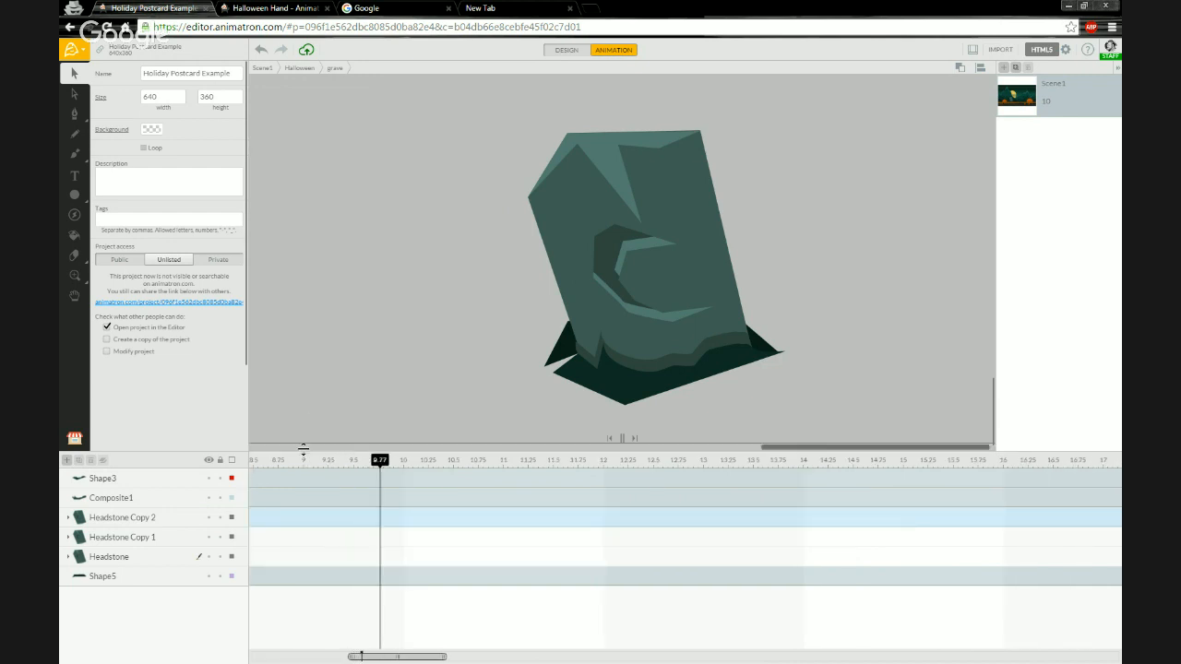
pyautogui.press('space')
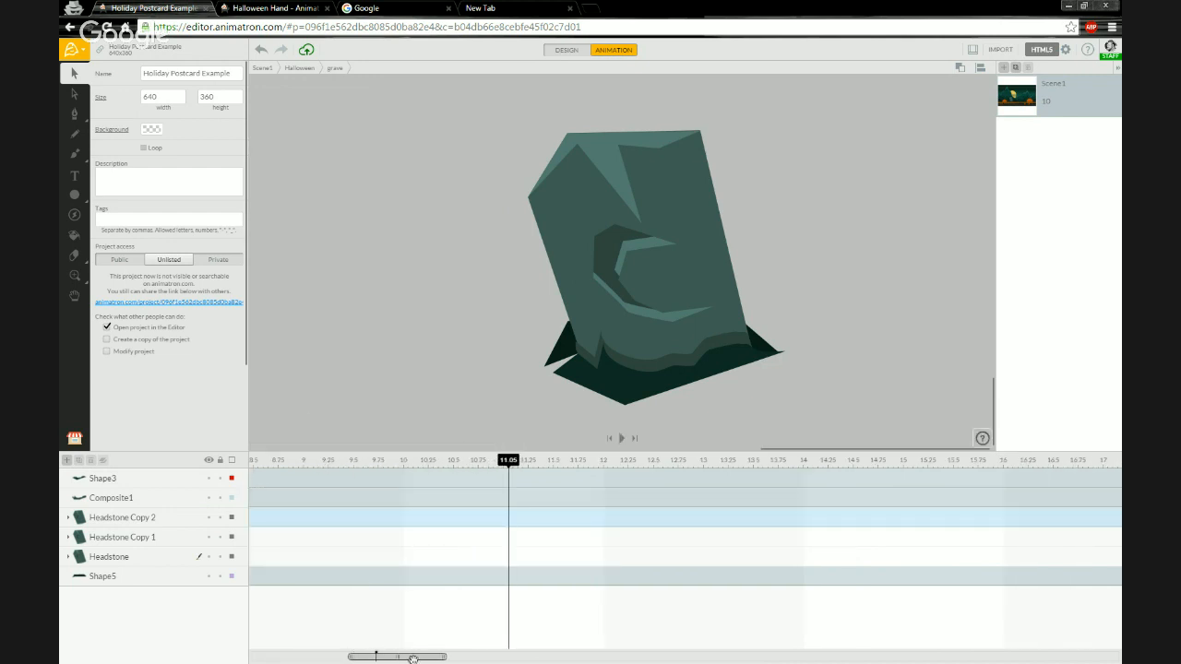
pyautogui.moveTo(397, 658); pyautogui.dragTo(282, 658)
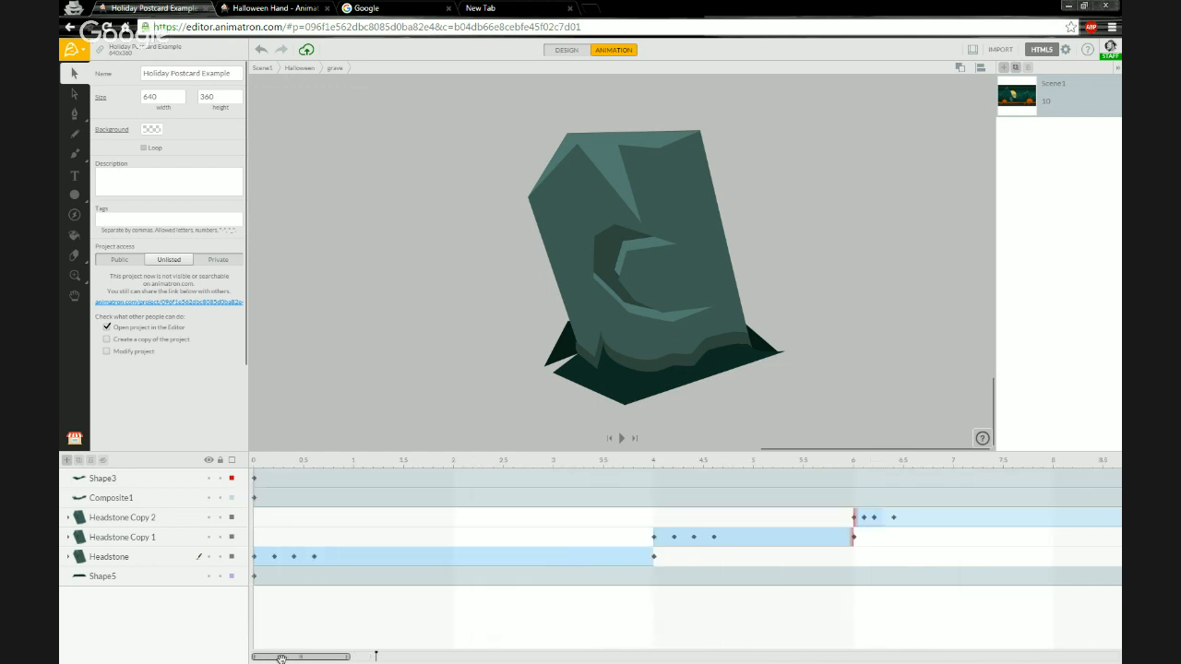
pyautogui.press('space')
pyautogui.press('space')
pyautogui.moveTo(395, 656); pyautogui.dragTo(272, 659)
pyautogui.moveTo(349, 659); pyautogui.dragTo(446, 659)
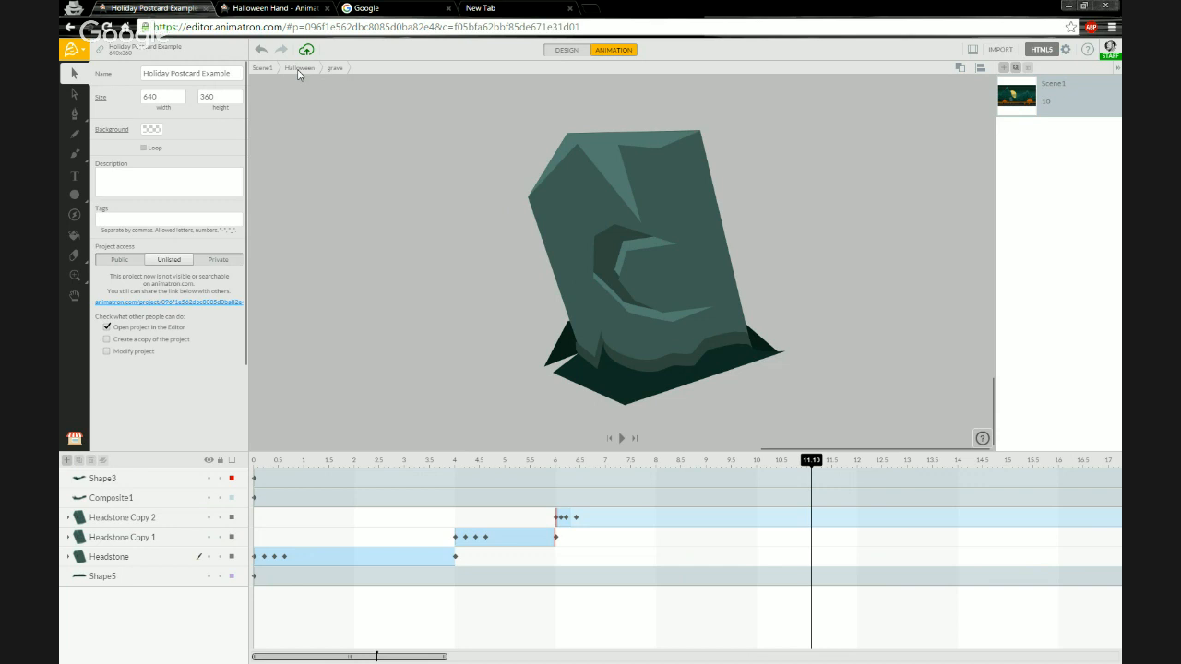
# Return to the Halloween scene, zoom out to the full postcard and play the whole animation.
pyautogui.click(298, 69)
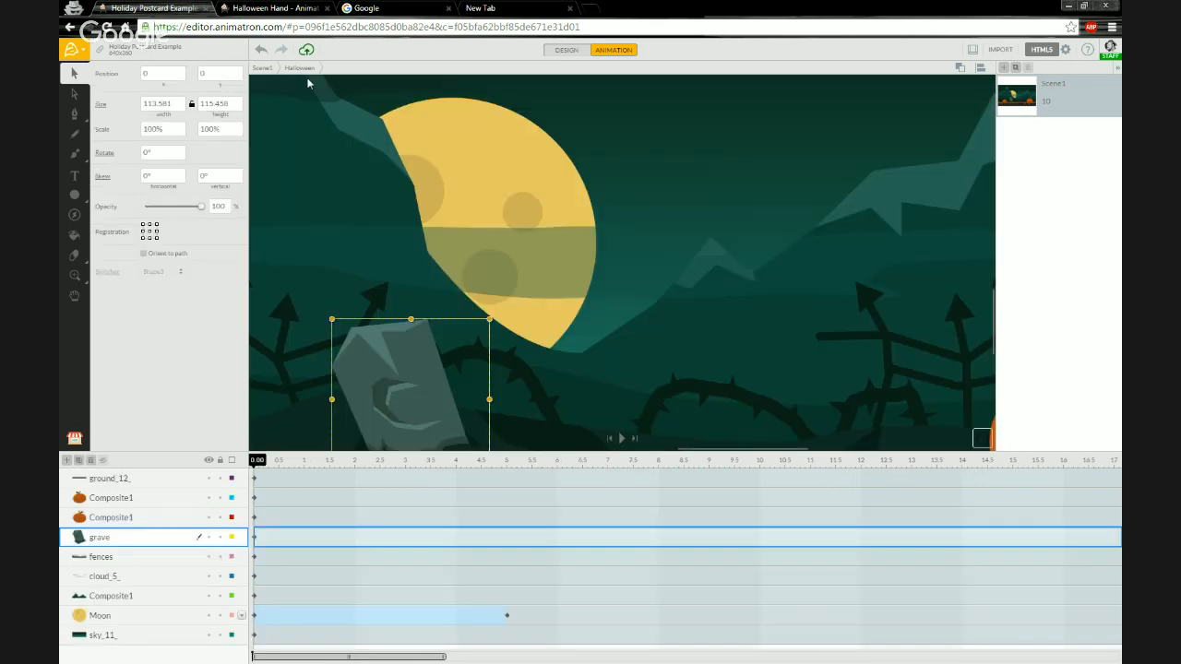
pyautogui.click(497, 235)
pyautogui.scroll(-5, 496, 236)
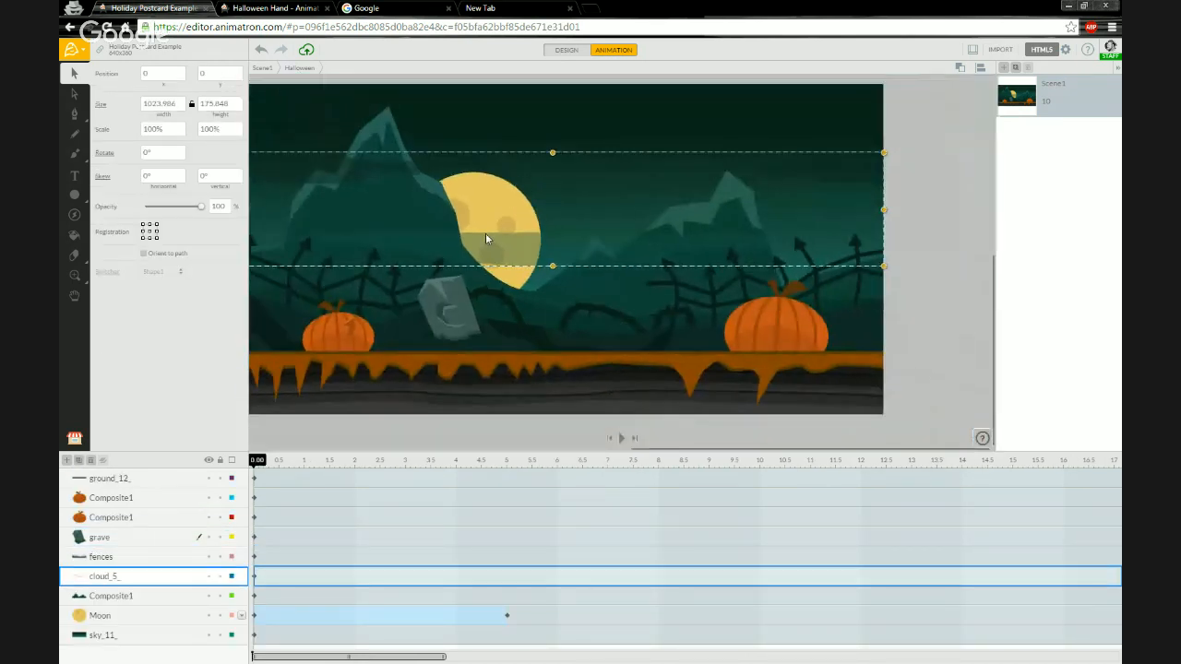
pyautogui.scroll(-2, 486, 232)
pyautogui.moveTo(469, 220); pyautogui.dragTo(519, 241)
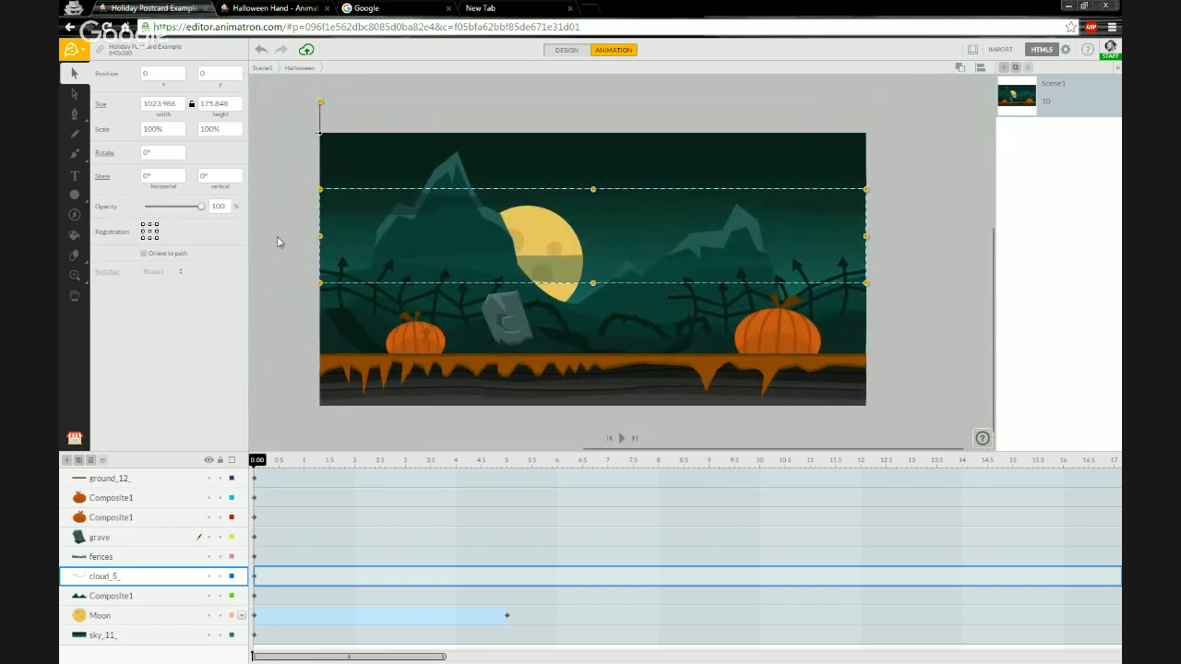
pyautogui.click(284, 273)
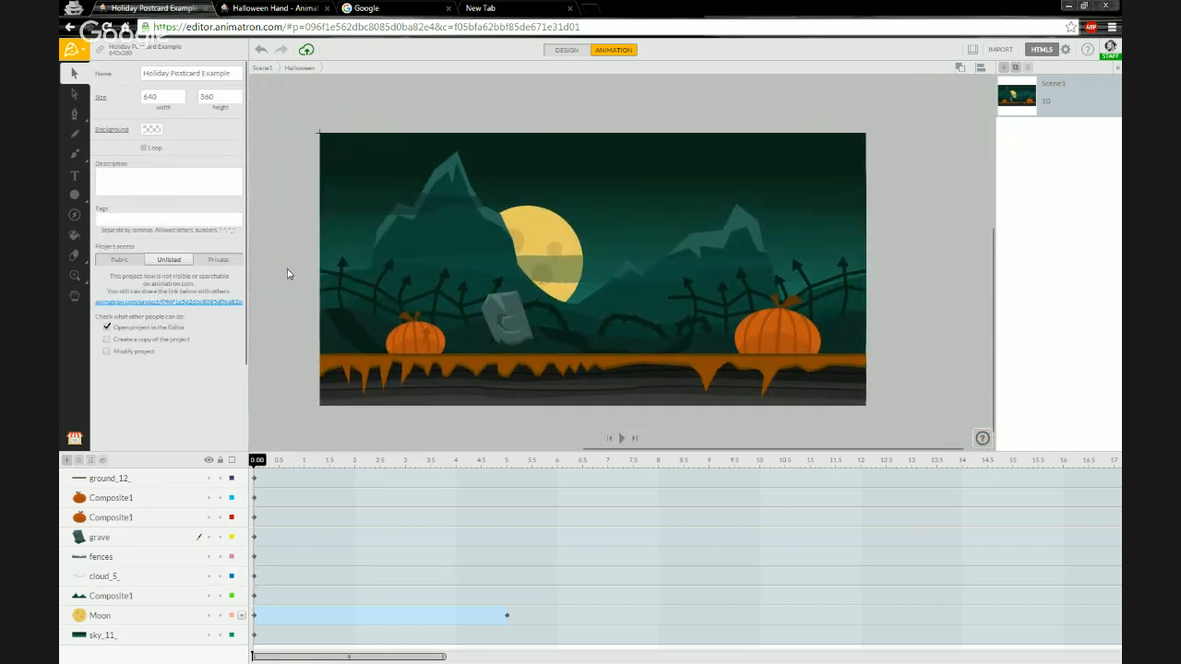
pyautogui.press('space')
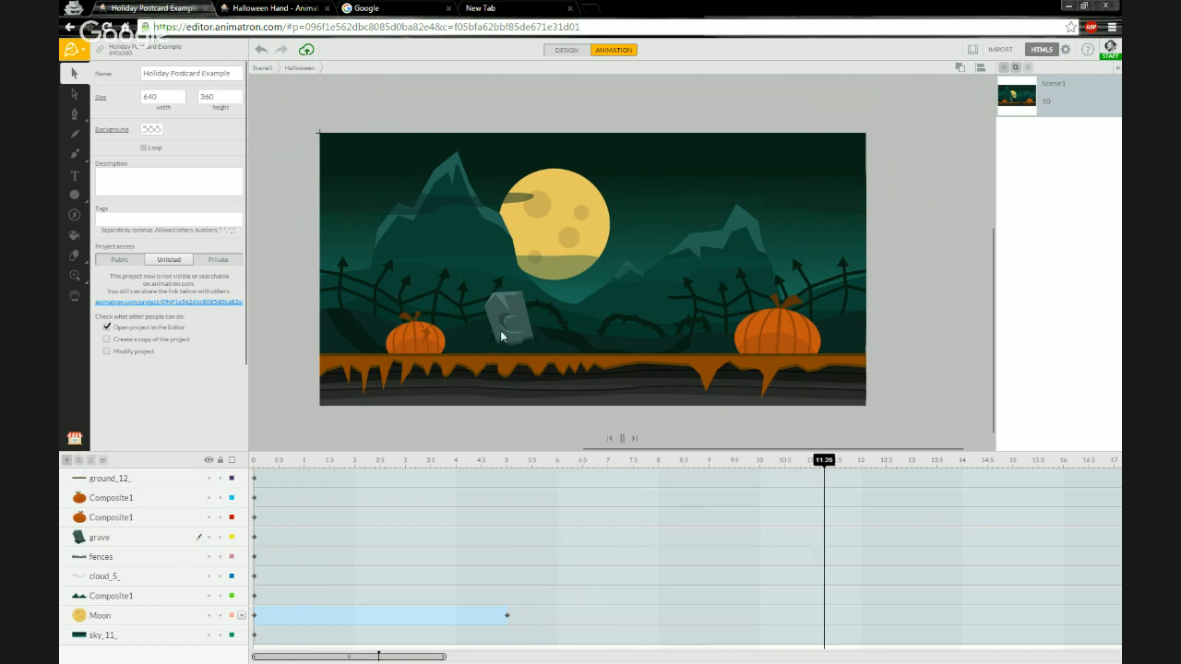
pyautogui.press('space')
# Move the Moon's end keyframe from 5 s to 10 s to slow its rise.
pyautogui.click(507, 461)
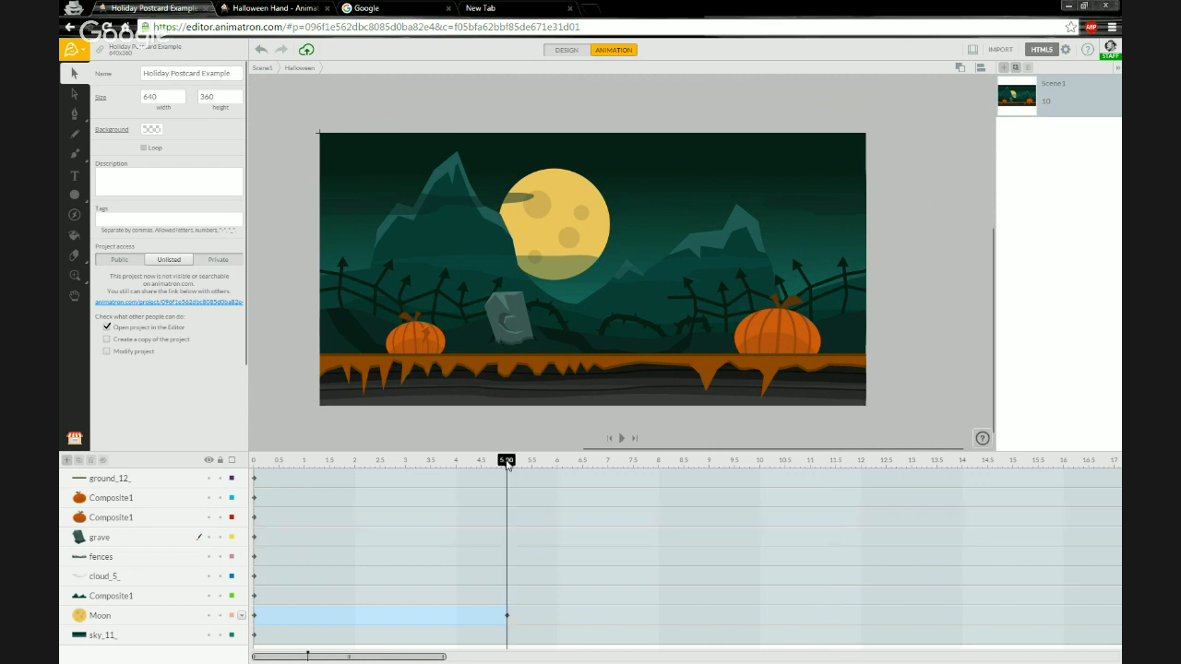
pyautogui.moveTo(507, 461)
pyautogui.mouseDown()
pyautogui.moveTo(267, 461)
pyautogui.moveTo(506, 462)
pyautogui.mouseUp()
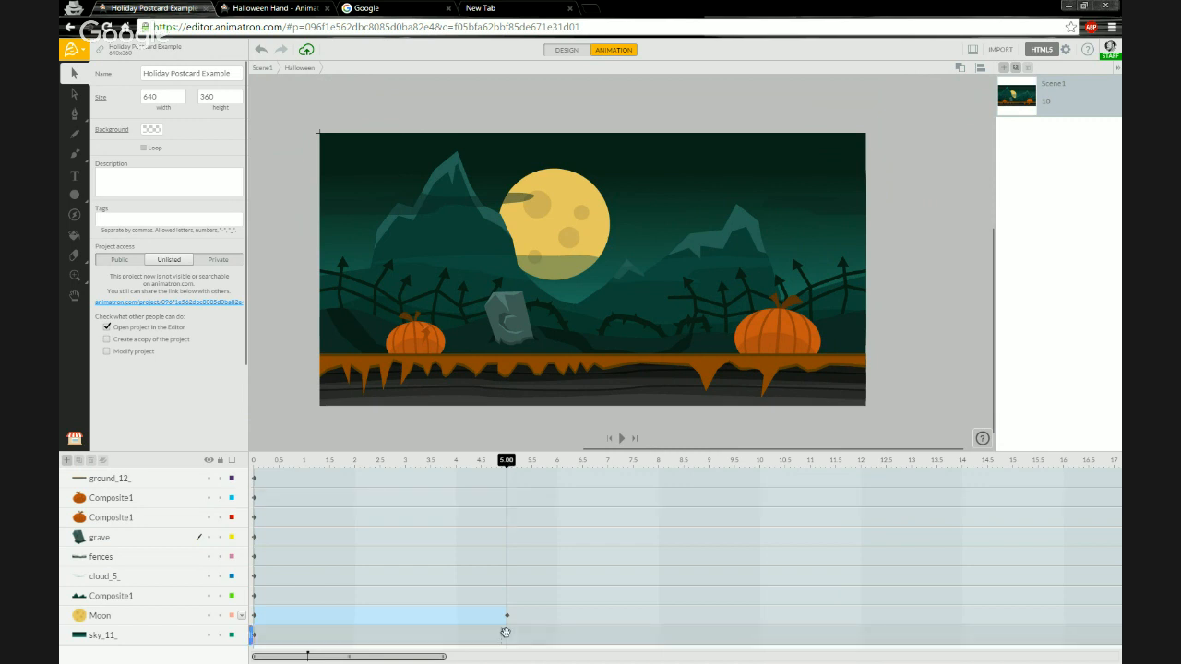
pyautogui.moveTo(506, 614); pyautogui.dragTo(761, 613)
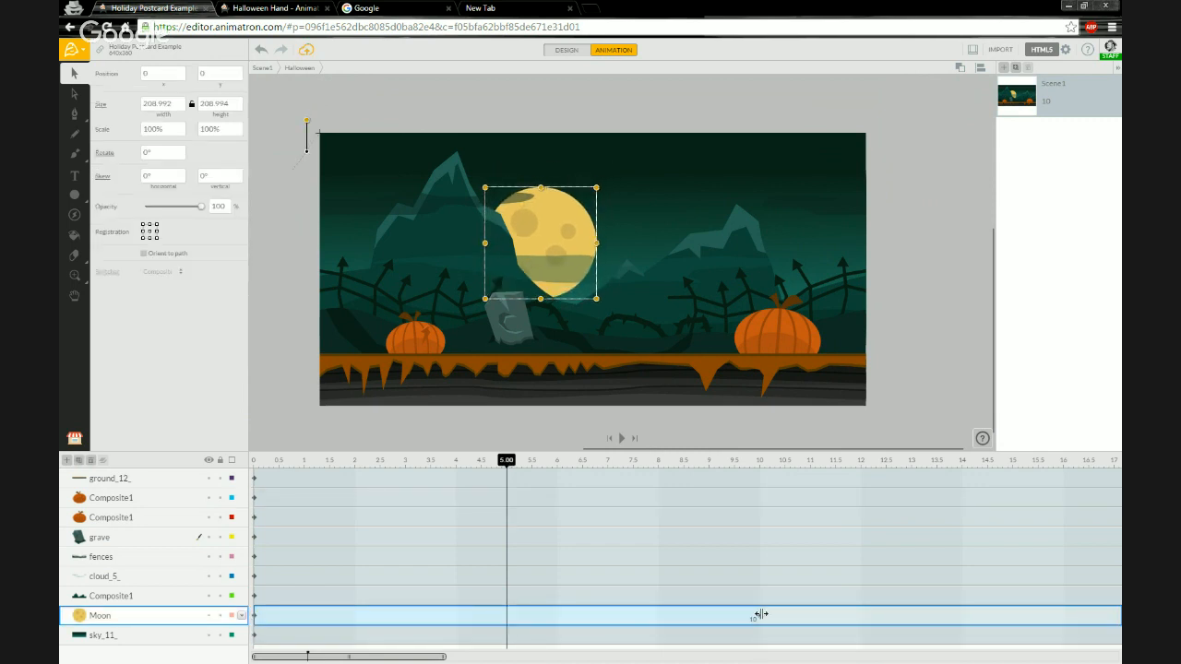
# Play the scene to check the slower moon rise, then rewind to the start.
pyautogui.moveTo(759, 460); pyautogui.dragTo(242, 466)
pyautogui.press('space')
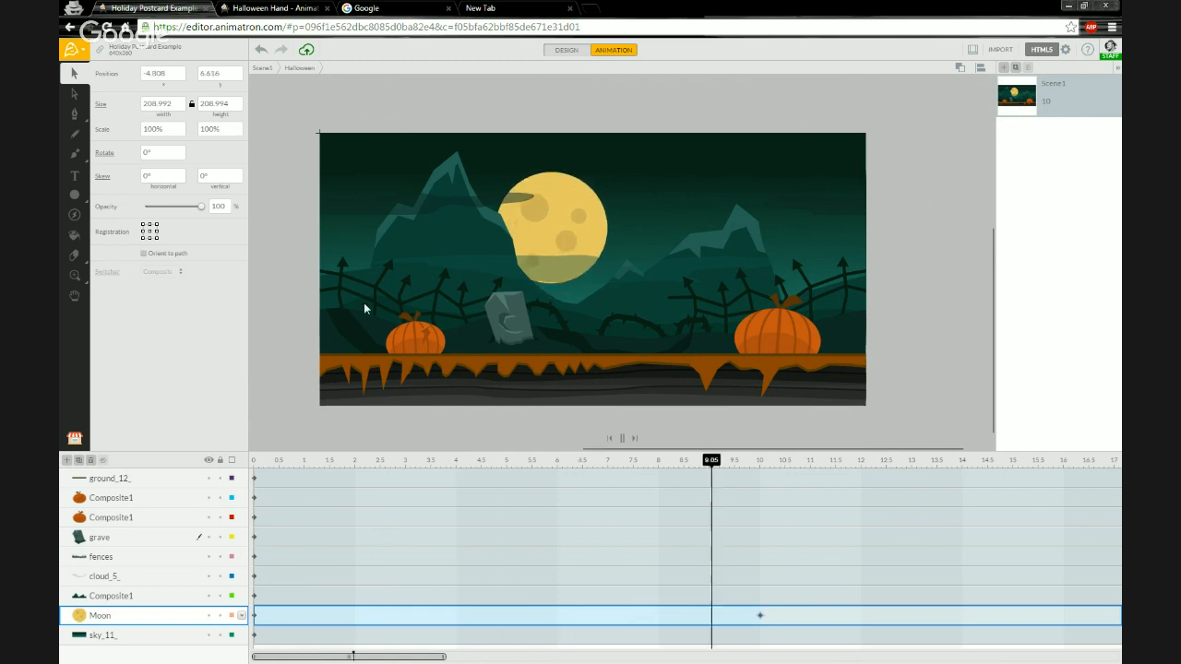
pyautogui.press('space')
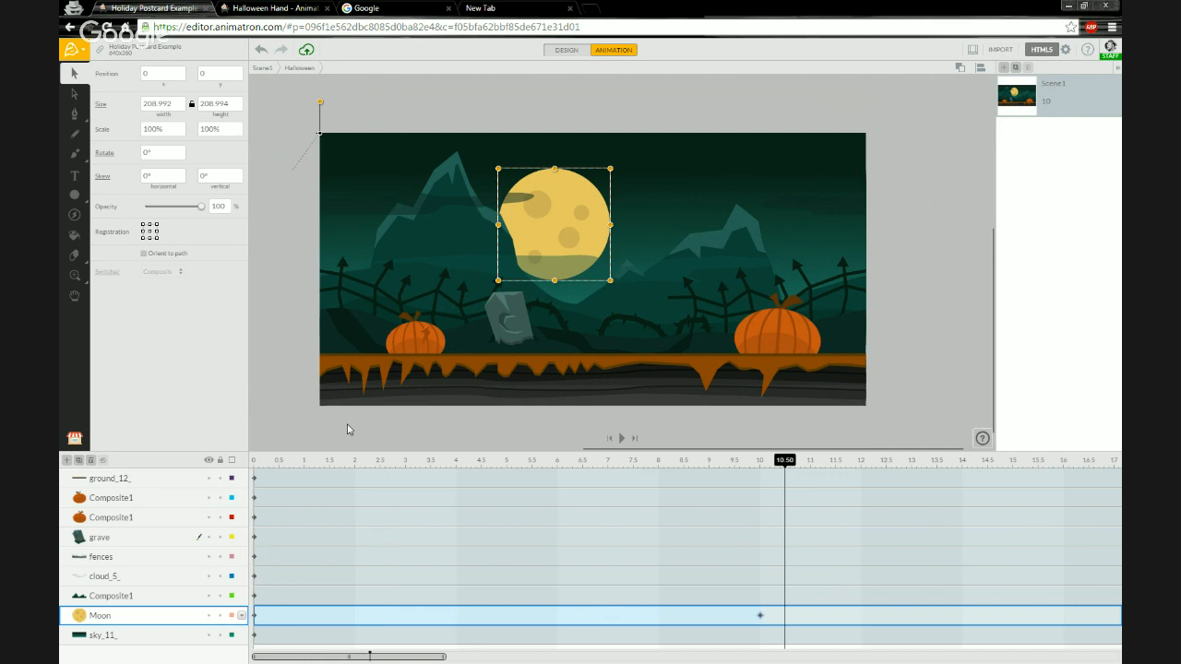
pyautogui.click(257, 466)
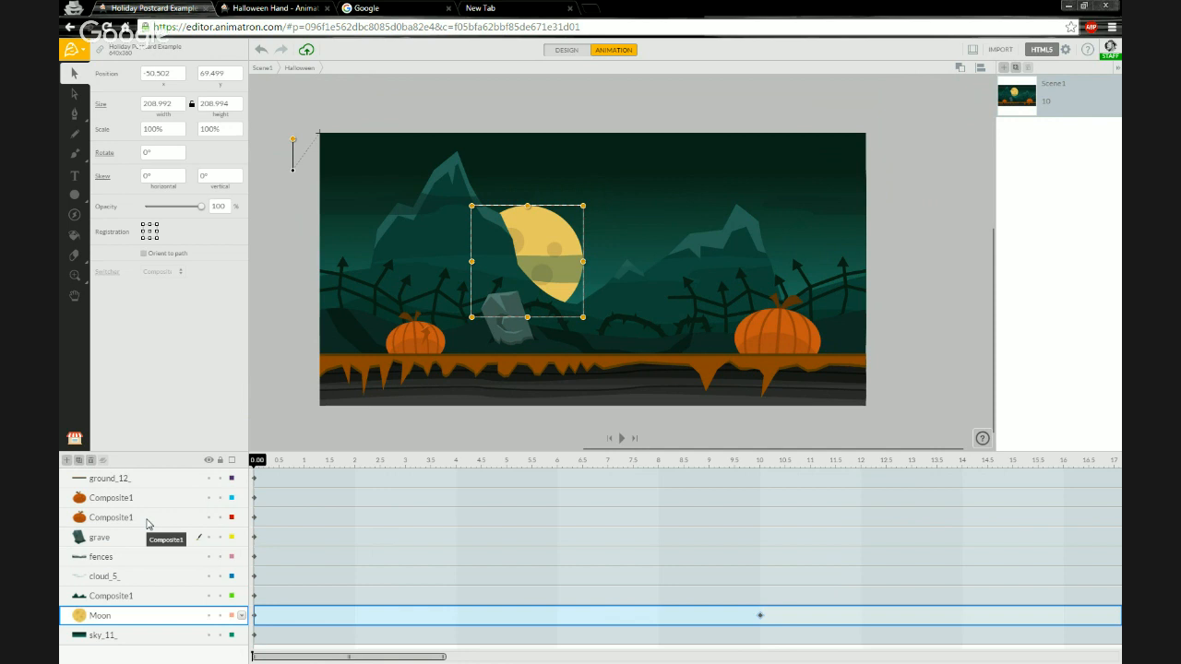
# Rename the right-hand pumpkin layer to Pumpkin.
pyautogui.click(147, 521)
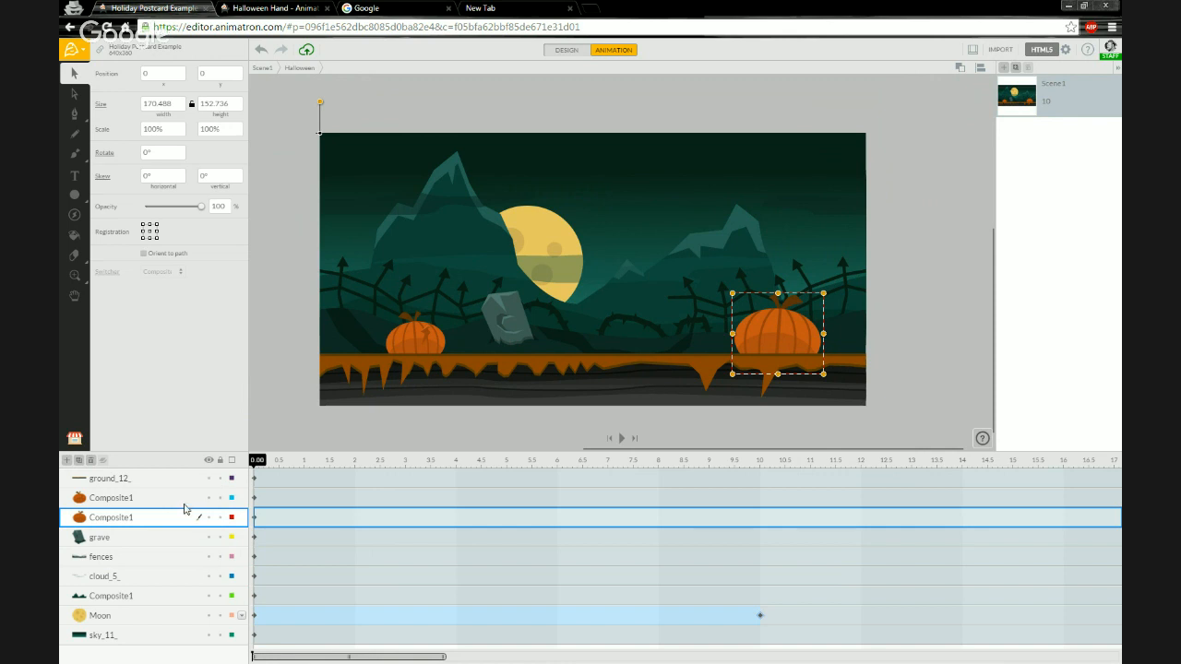
pyautogui.doubleClick(110, 520)
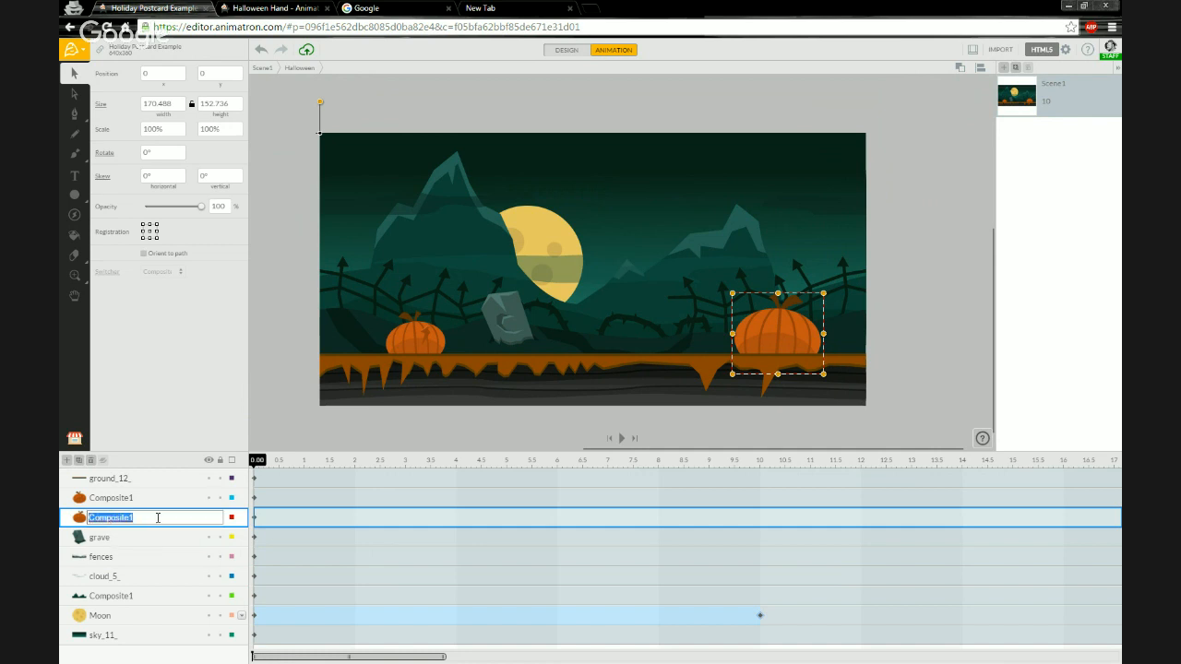
pyautogui.write('Pumpkin')
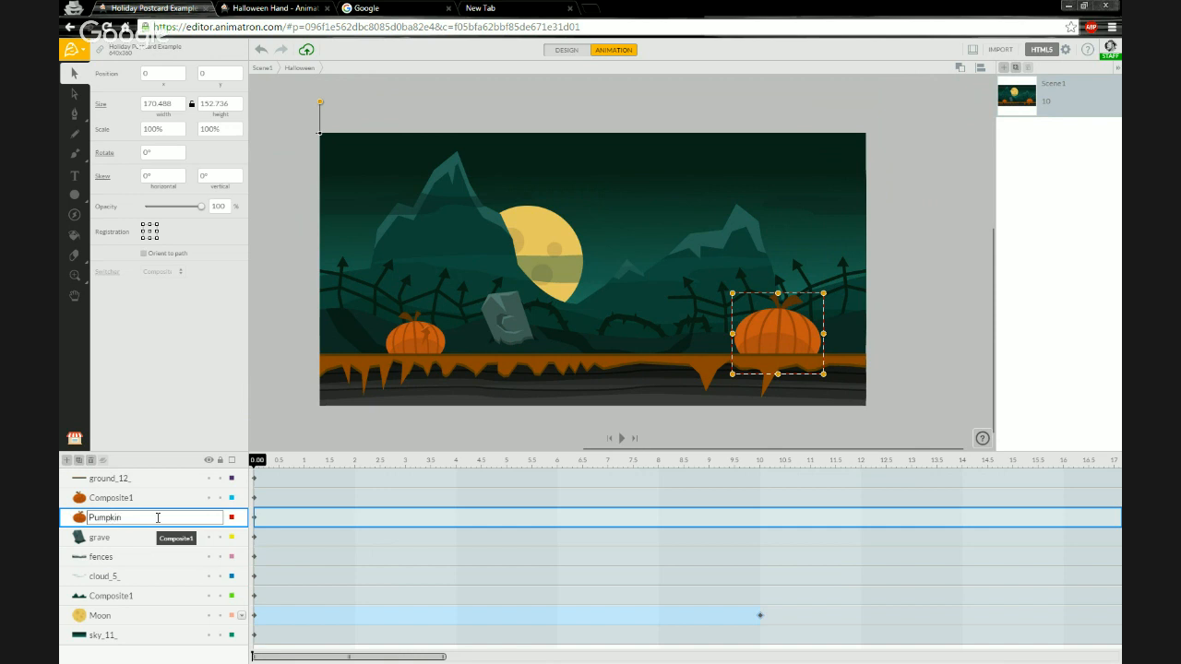
pyautogui.press('Return')
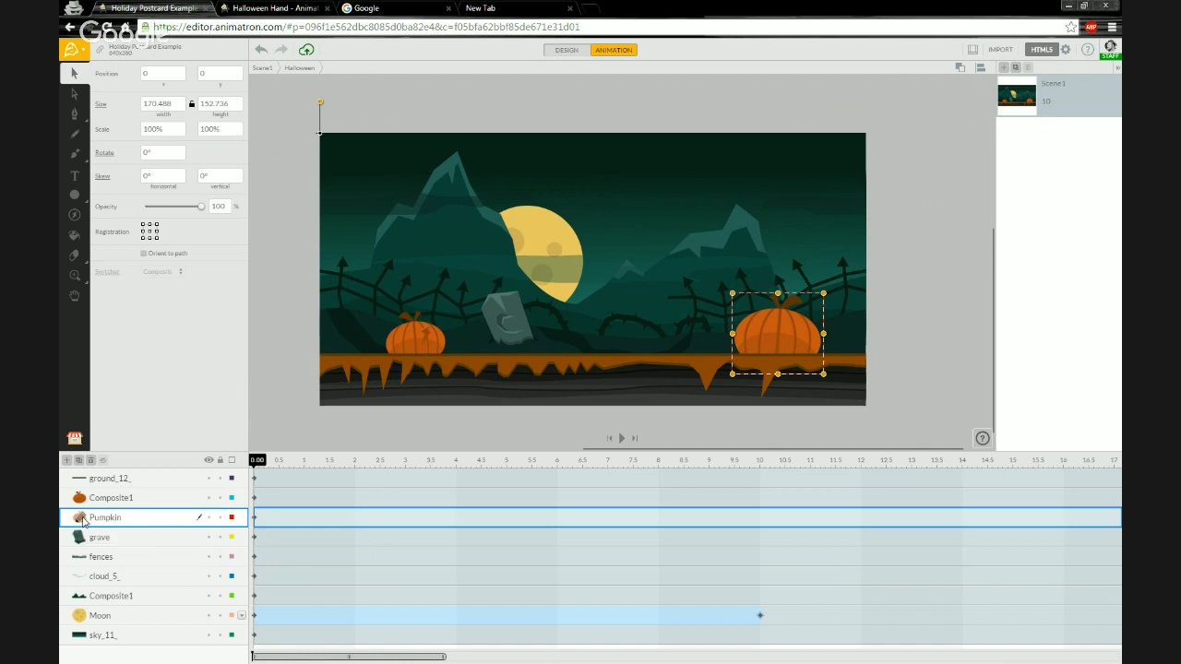
# Open the Pumpkin symbol, zoom in, and draw jack-o'-lantern eye and mouth outlines on the pumpkin with the Pencil tool.
pyautogui.click(80, 518)
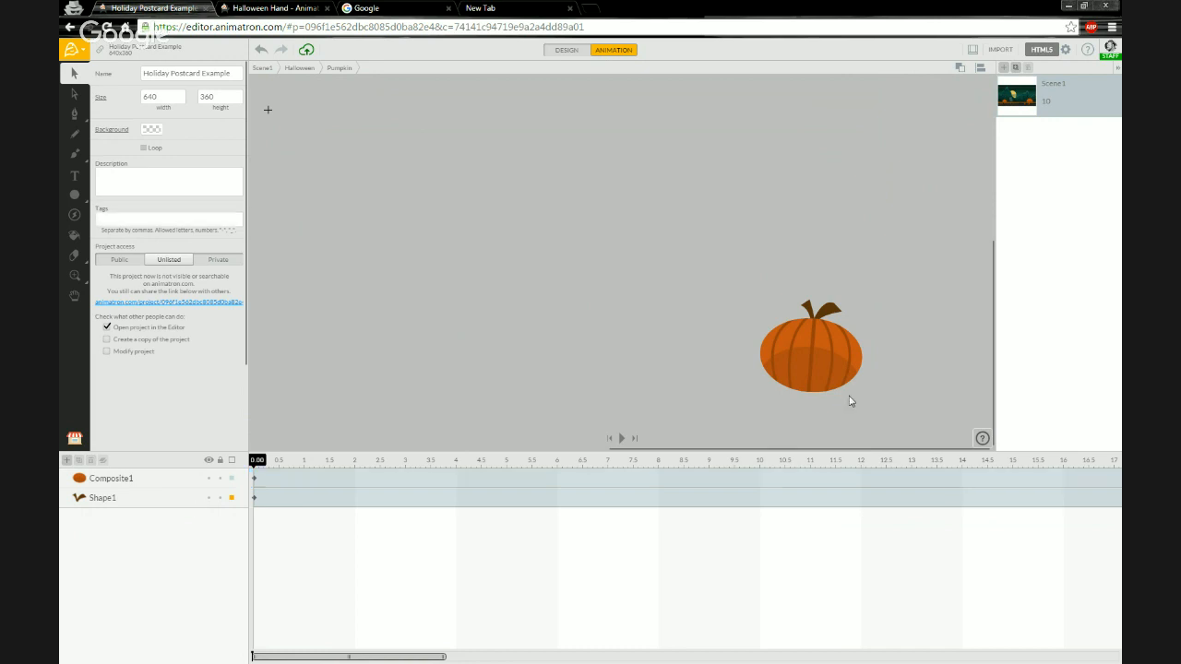
pyautogui.scroll(1, 834, 361)
pyautogui.scroll(3, 835, 361)
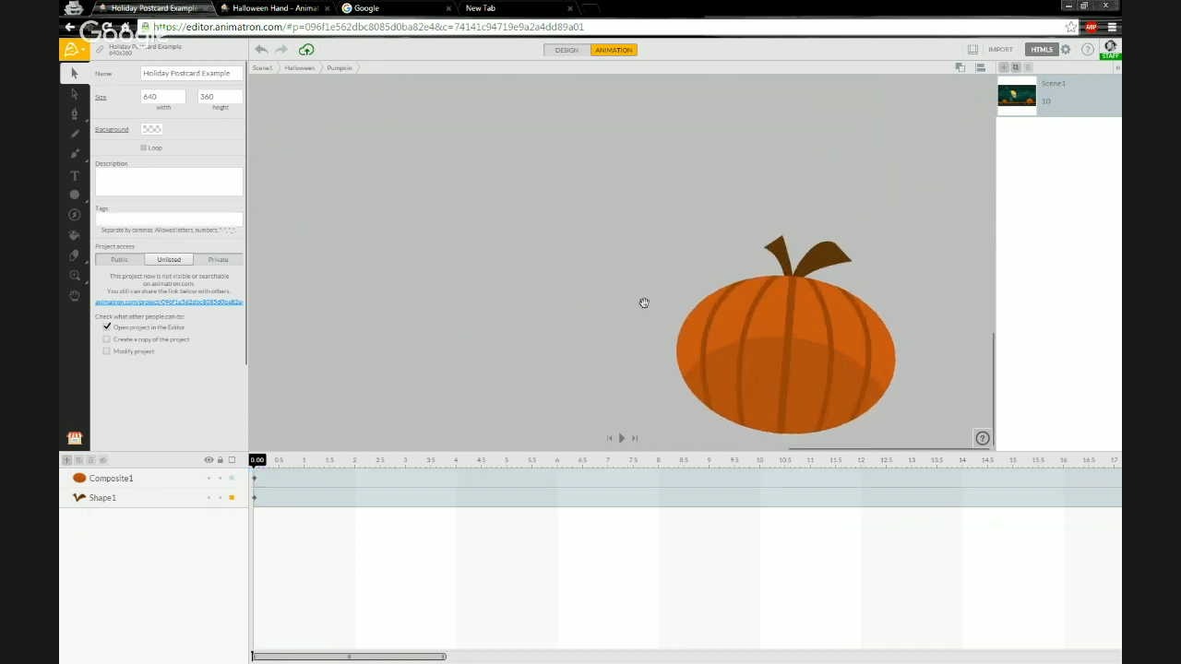
pyautogui.scroll(-2, 637, 207)
pyautogui.scroll(5, 785, 278)
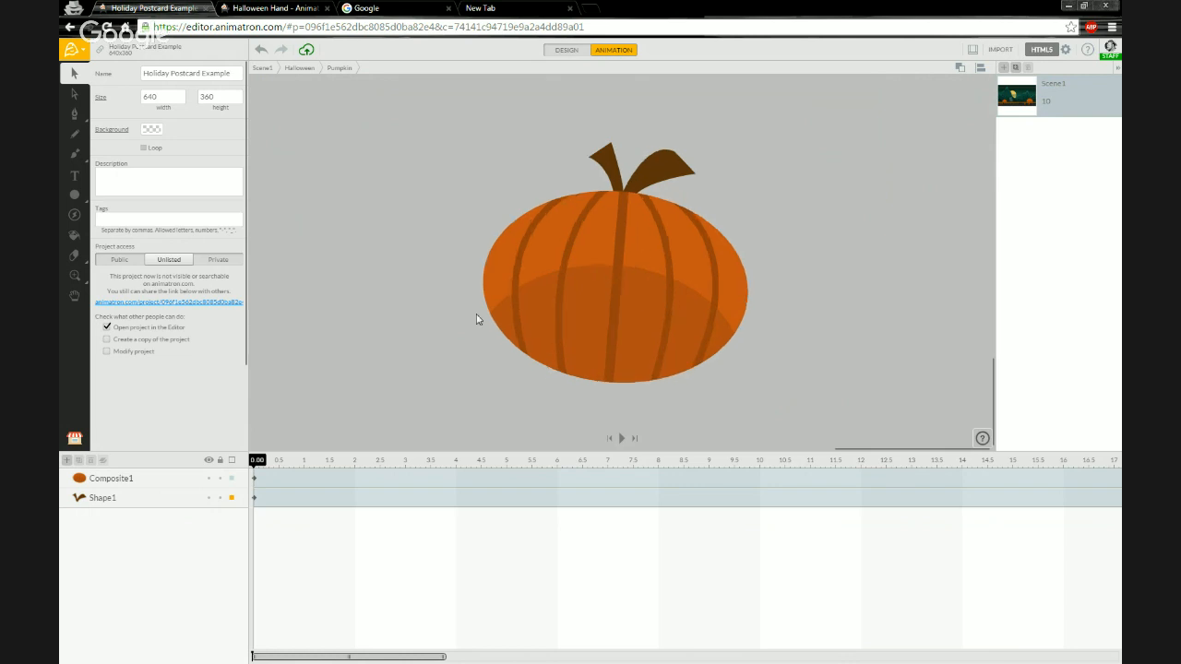
pyautogui.click(76, 137)
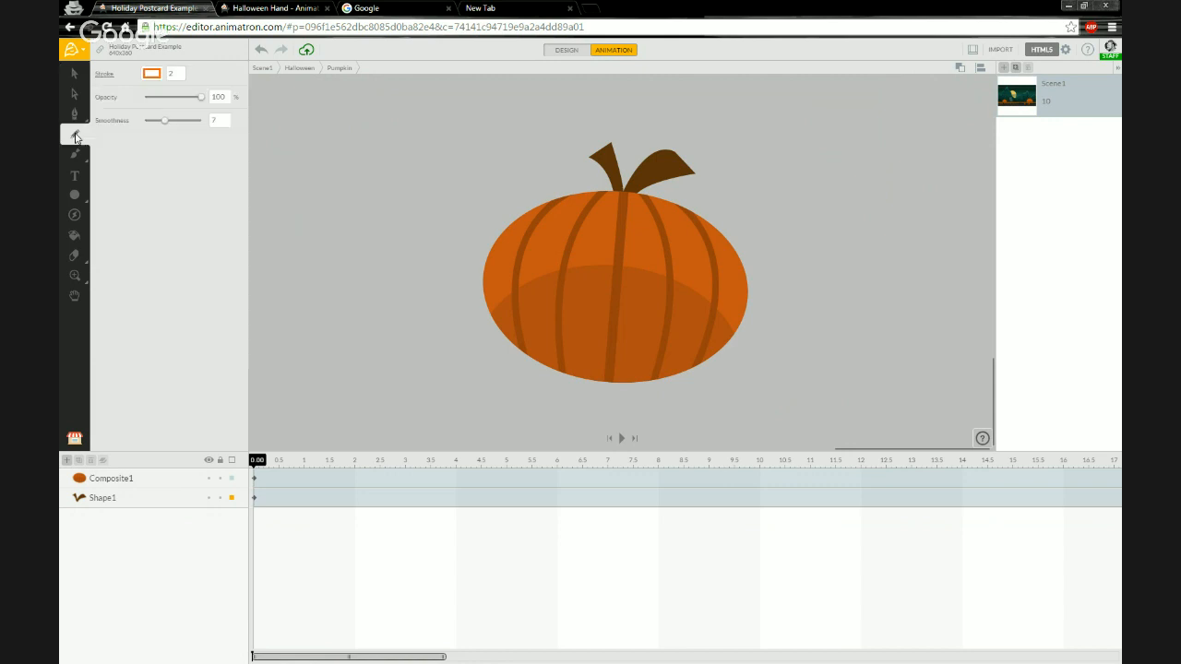
pyautogui.click(124, 484)
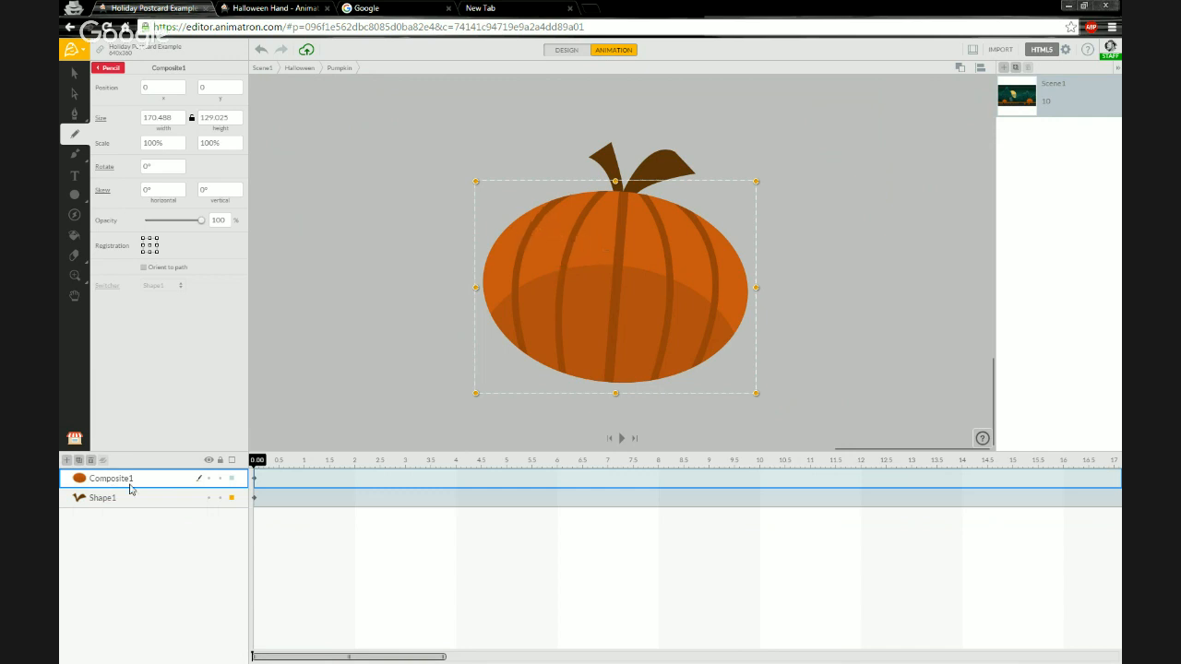
pyautogui.click(116, 71)
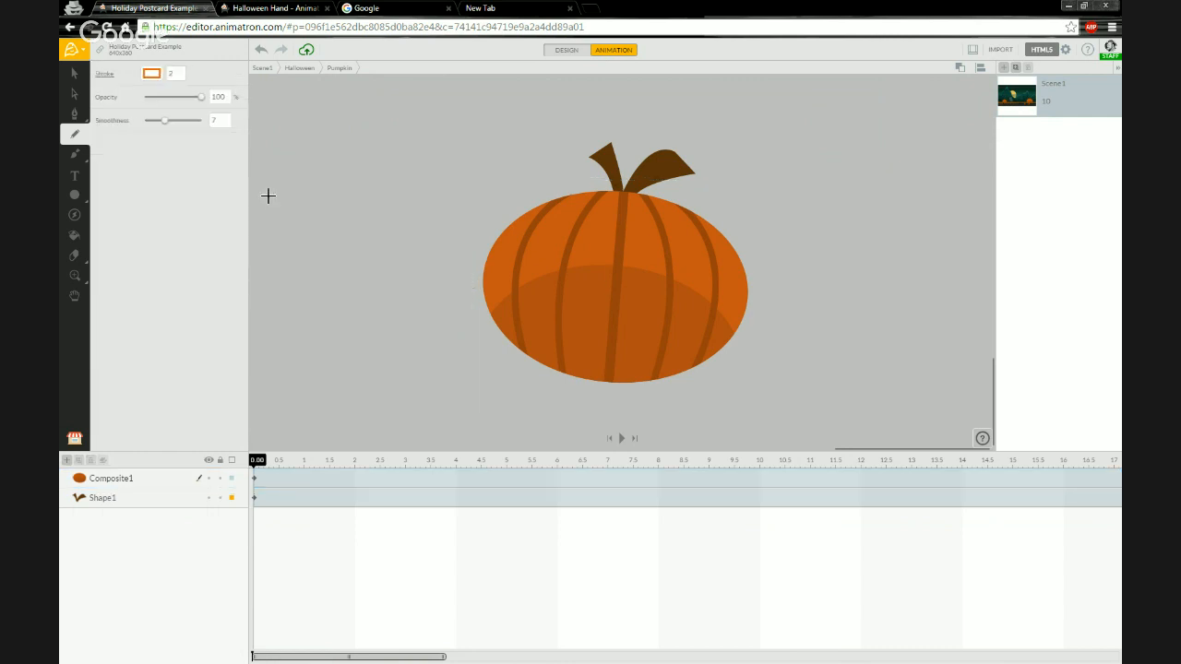
pyautogui.moveTo(591, 230); pyautogui.dragTo(550, 210)
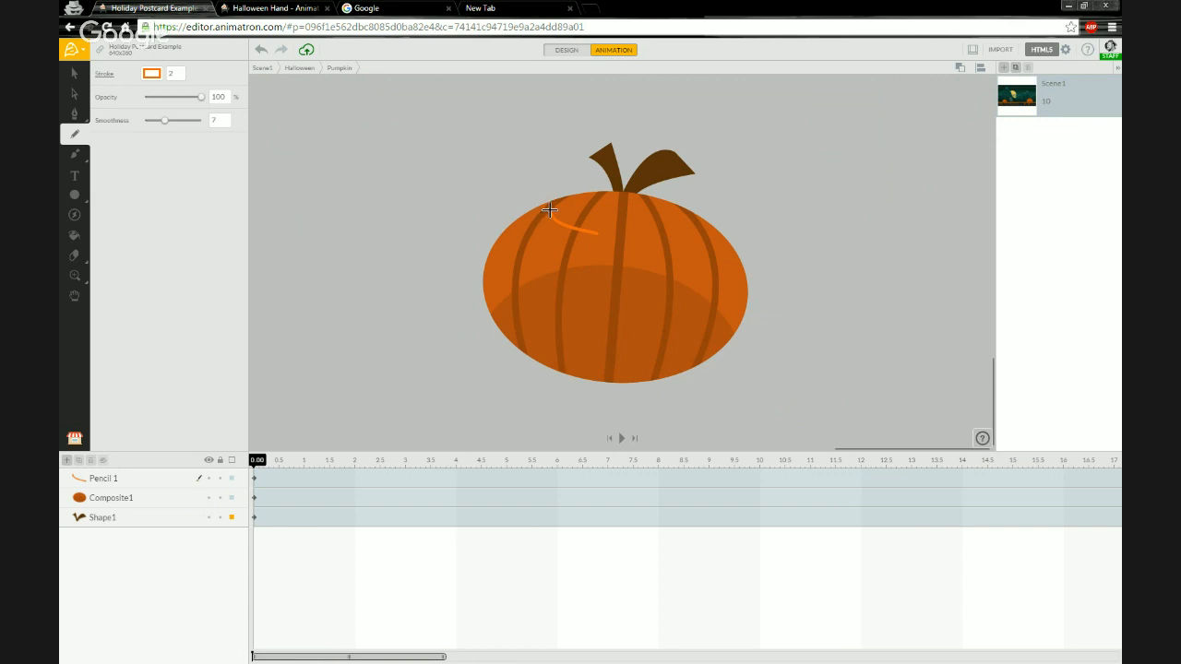
pyautogui.moveTo(550, 210)
pyautogui.mouseDown()
pyautogui.moveTo(536, 221)
pyautogui.moveTo(517, 293)
pyautogui.moveTo(590, 232)
pyautogui.moveTo(699, 227)
pyautogui.moveTo(701, 267)
pyautogui.moveTo(683, 316)
pyautogui.moveTo(641, 274)
pyautogui.moveTo(625, 232)
pyautogui.mouseUp()
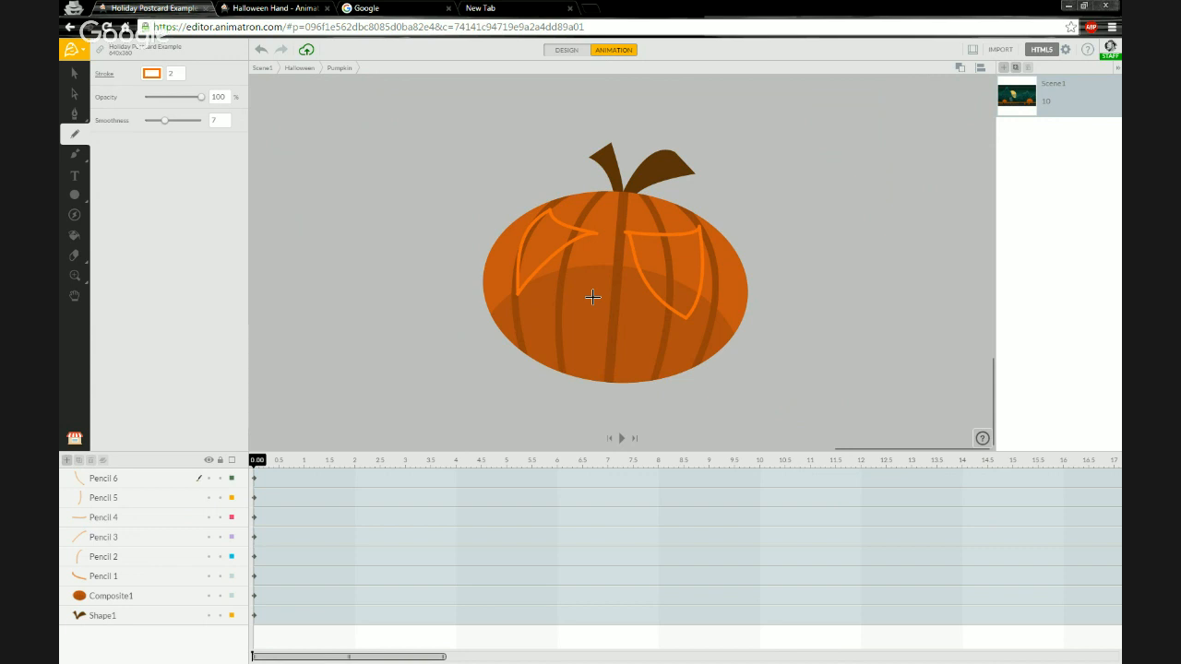
pyautogui.moveTo(594, 288)
pyautogui.mouseDown()
pyautogui.moveTo(552, 285)
pyautogui.moveTo(503, 315)
pyautogui.moveTo(599, 360)
pyautogui.moveTo(683, 334)
pyautogui.moveTo(590, 290)
pyautogui.mouseUp()
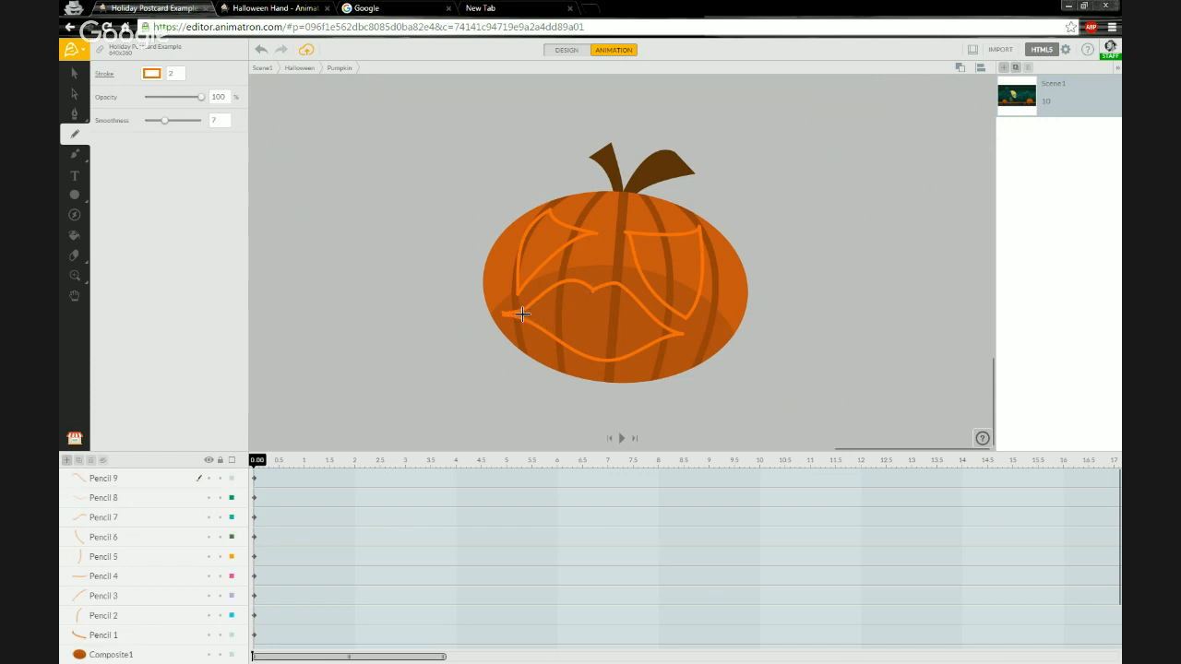
pyautogui.moveTo(516, 314); pyautogui.dragTo(680, 333)
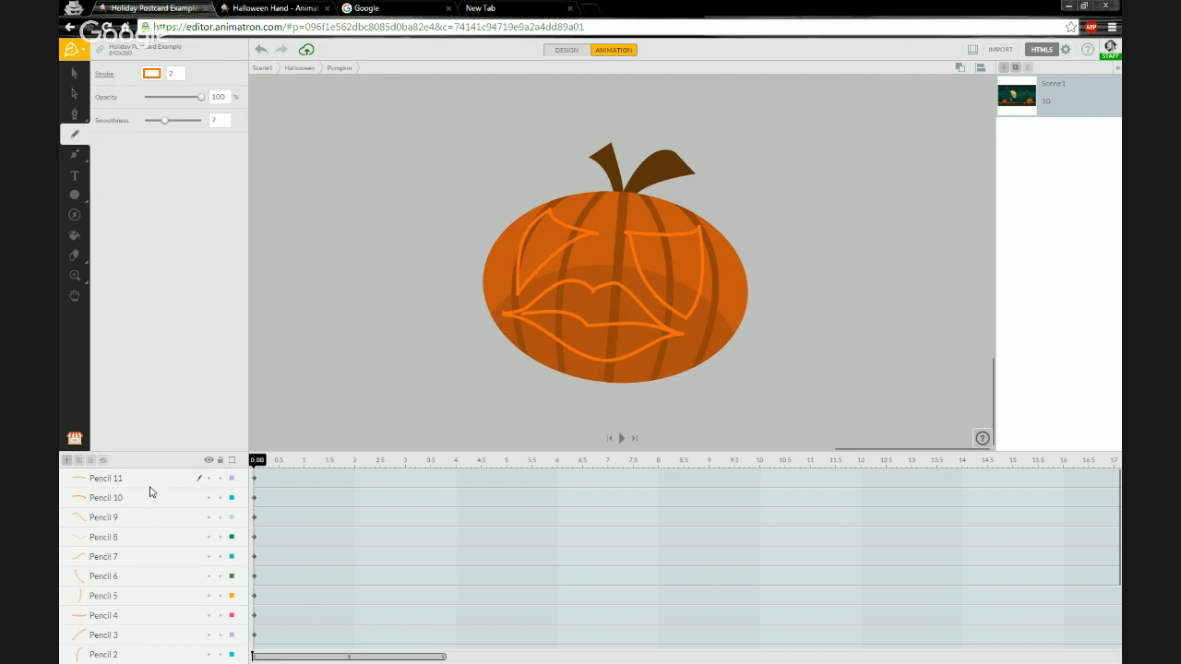
# Select all eleven pencil stroke layers and group them into a single layer.
pyautogui.scroll(-3, 156, 526)
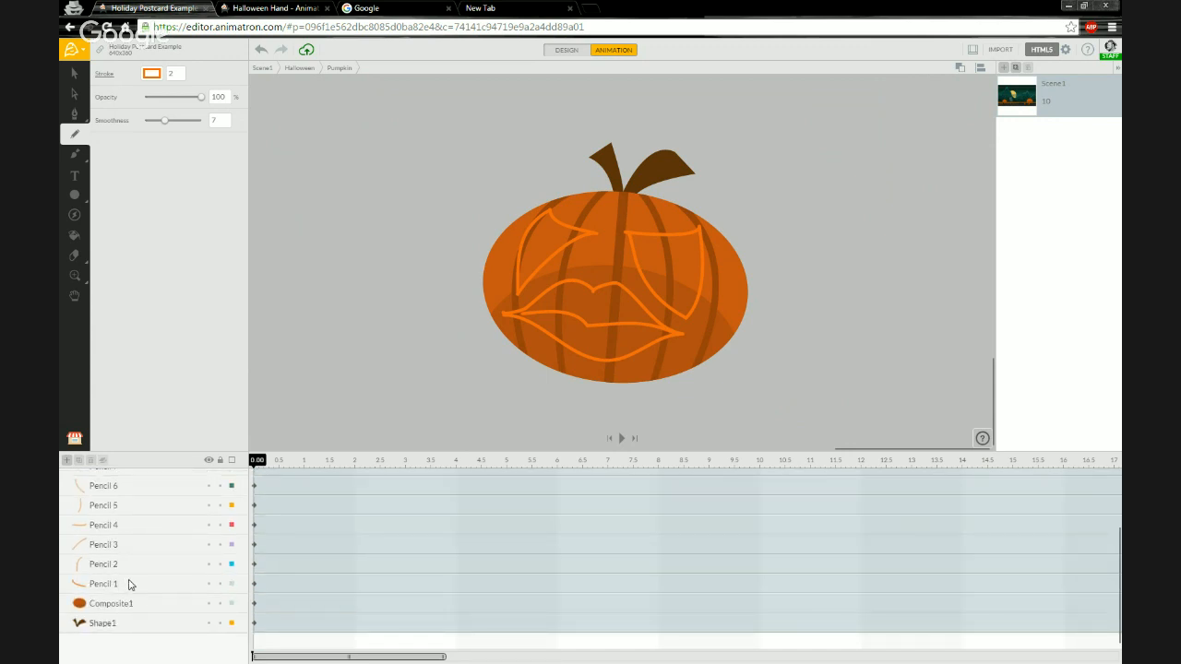
pyautogui.click(130, 584)
pyautogui.scroll(2, 165, 536)
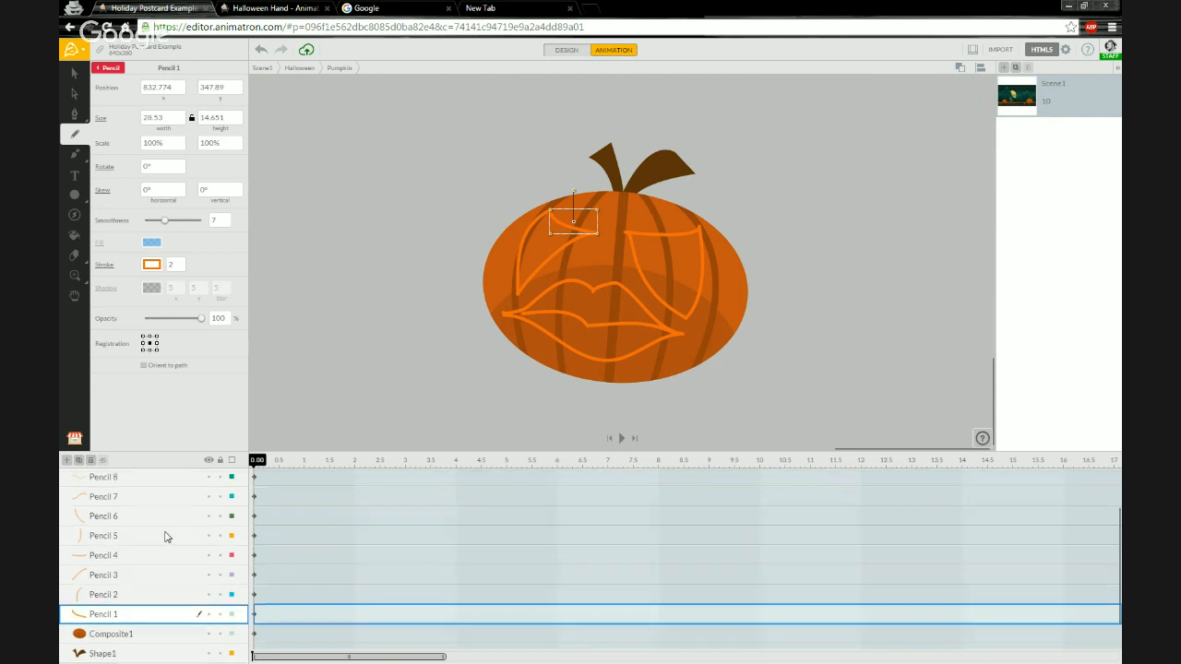
pyautogui.scroll(2, 166, 537)
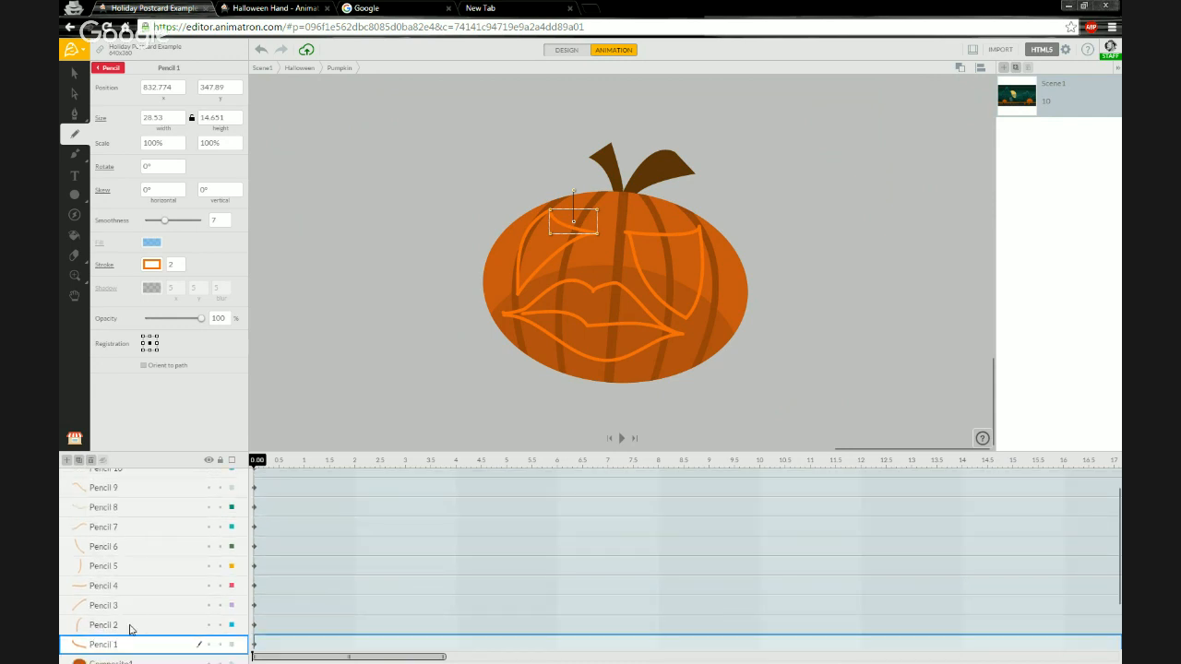
pyautogui.scroll(2, 143, 533)
pyautogui.scroll(-2, 143, 521)
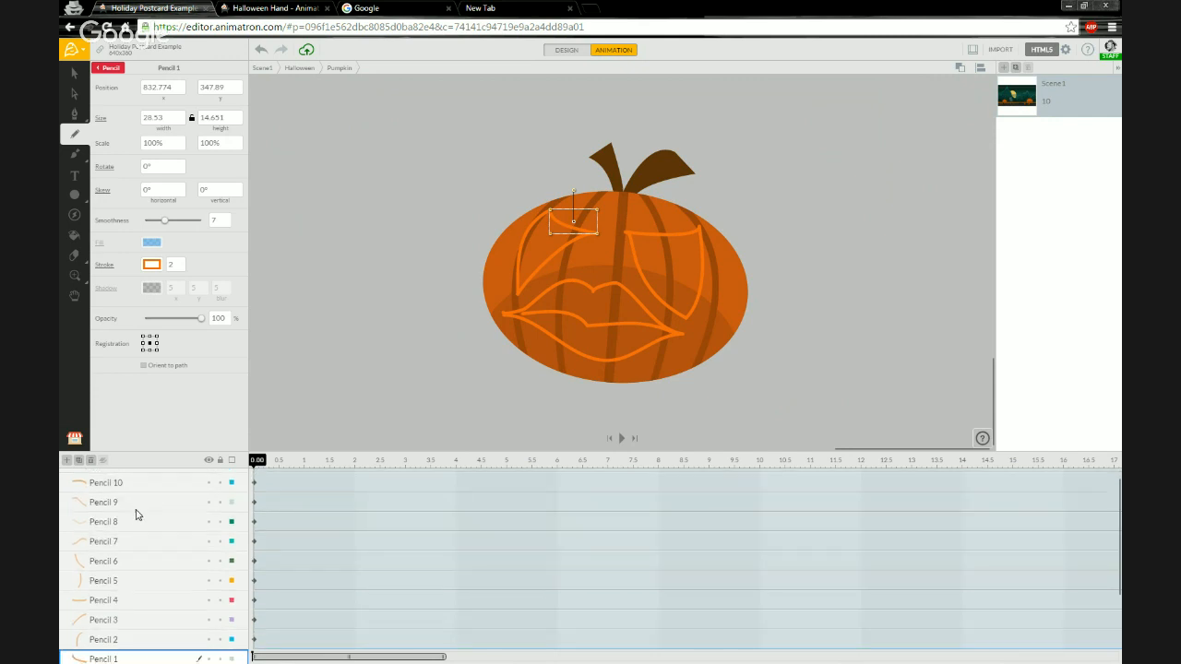
pyautogui.scroll(2, 140, 502)
pyautogui.keyDown('shift'); pyautogui.click(143, 484); pyautogui.keyUp('shift')
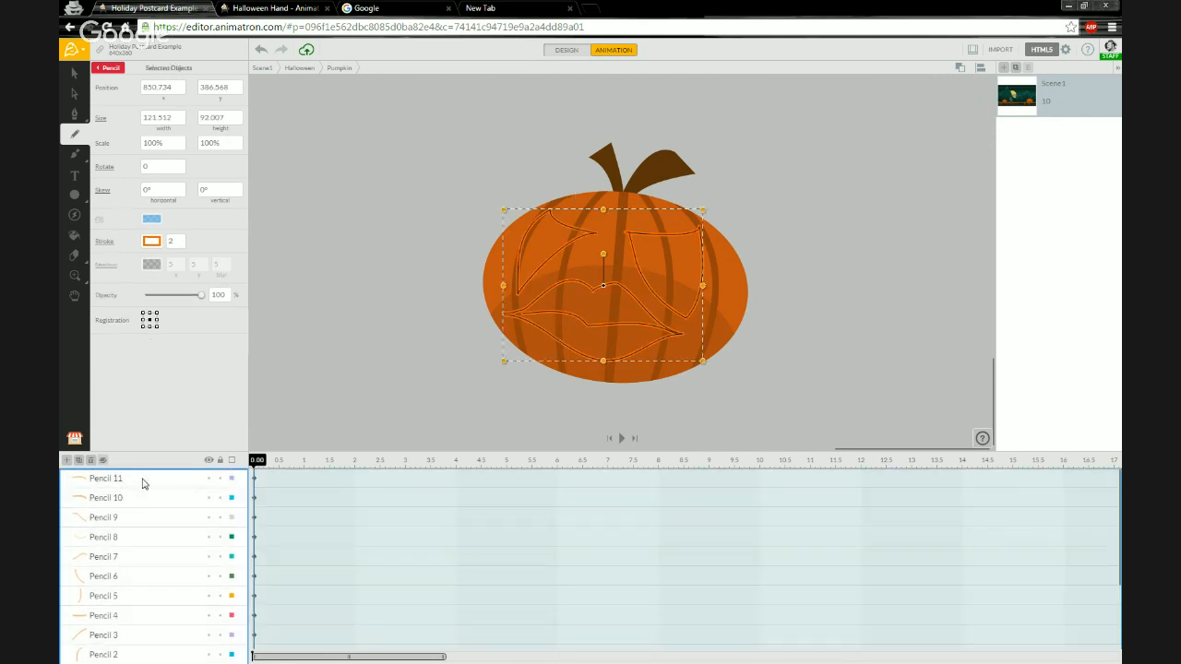
pyautogui.scroll(-3, 158, 591)
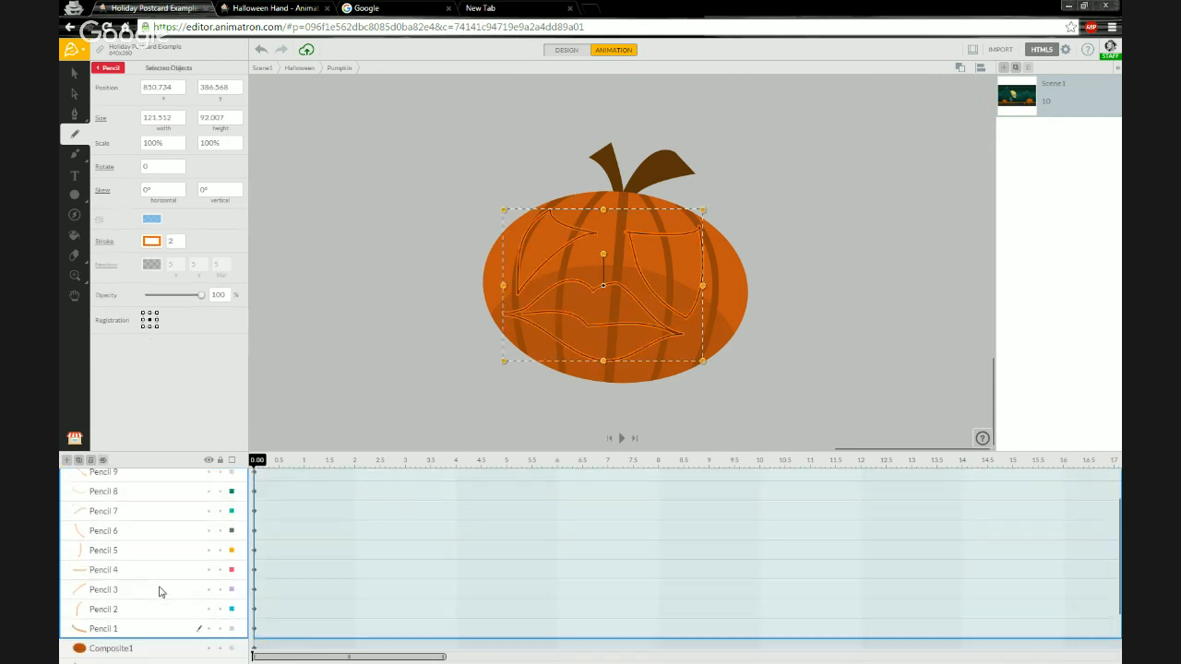
pyautogui.scroll(3, 159, 592)
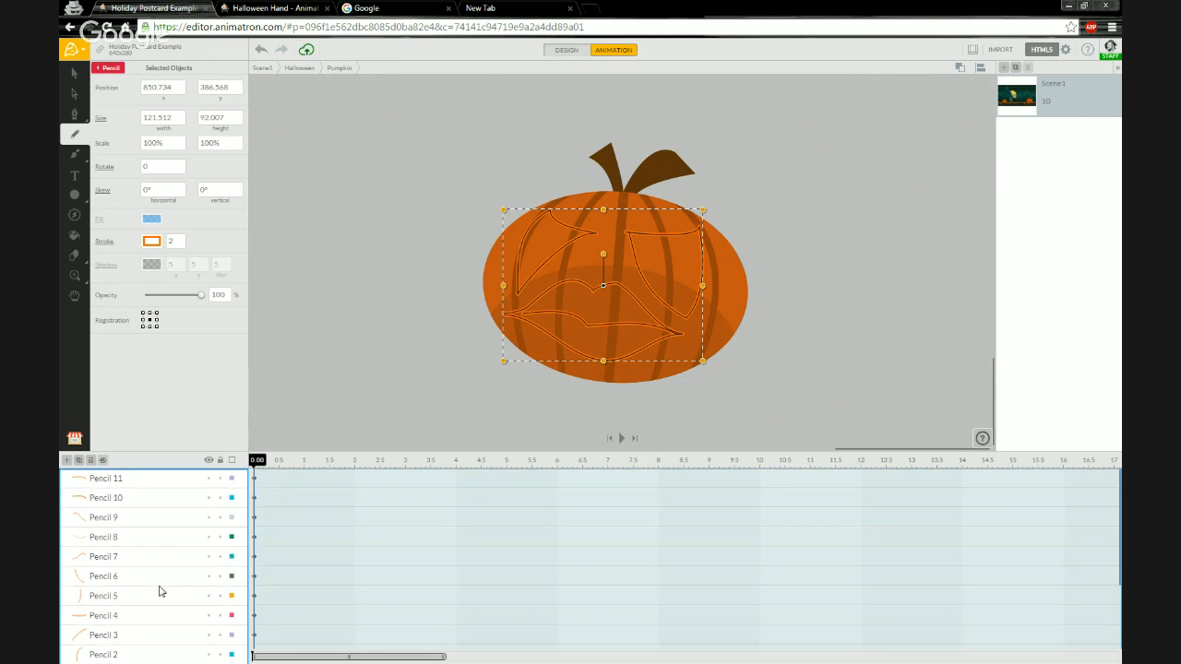
pyautogui.click(103, 461)
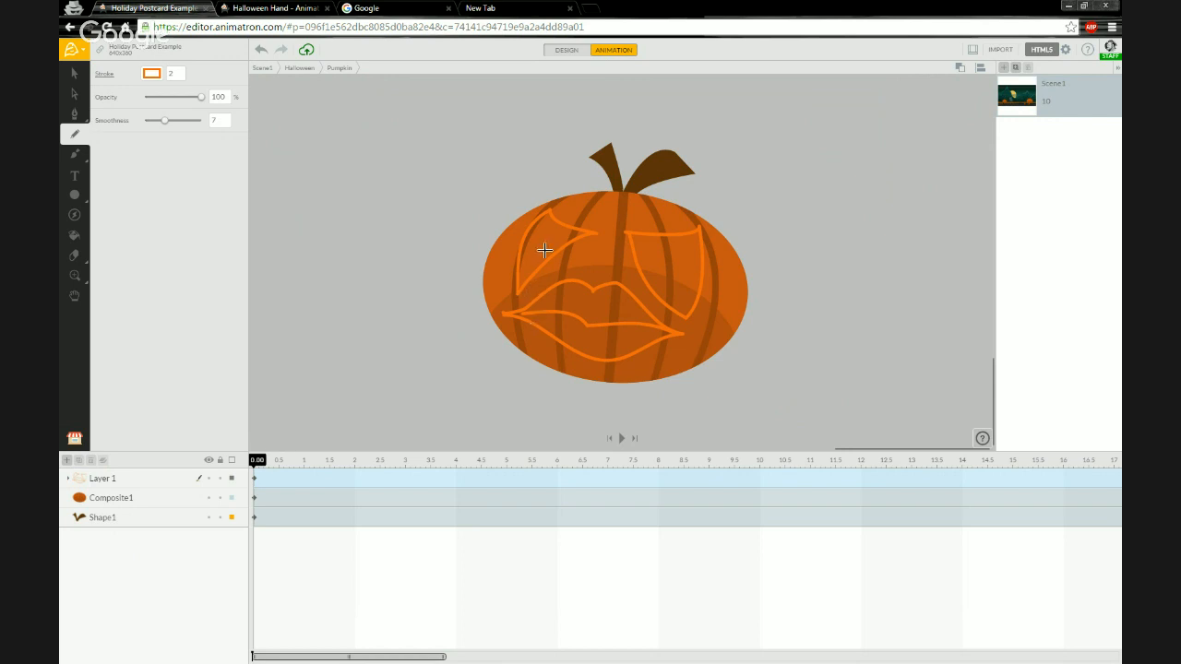
# Unite the grouped pencil strokes into one shape with the Path Finder union.
pyautogui.click(119, 480)
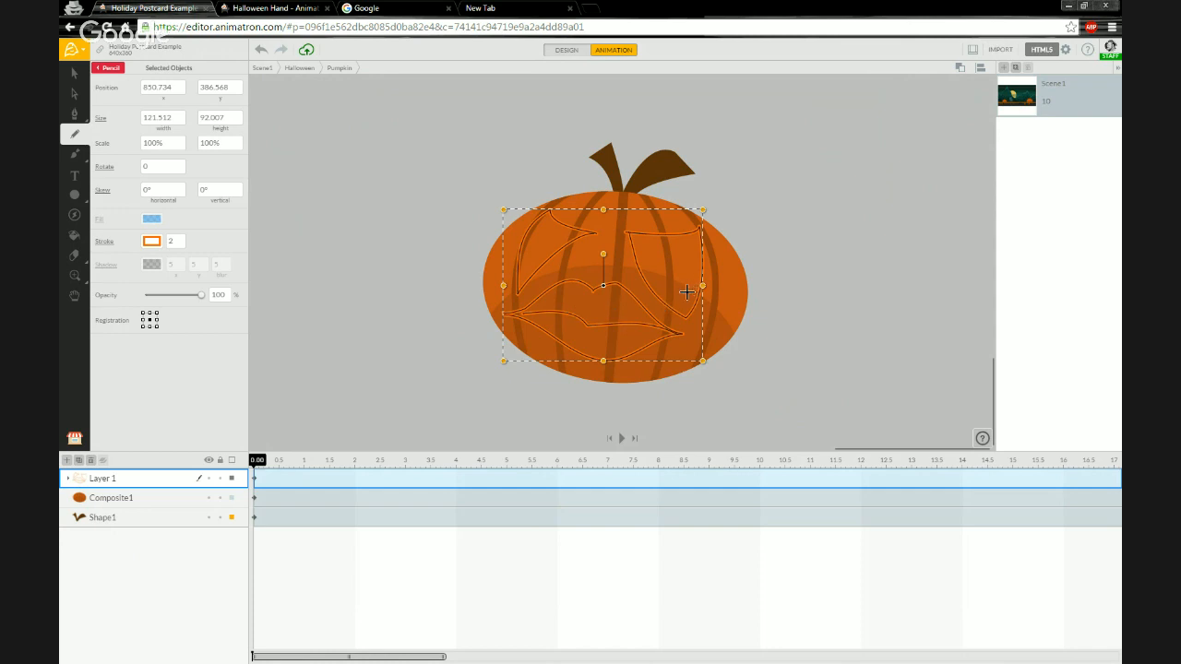
pyautogui.click(960, 69)
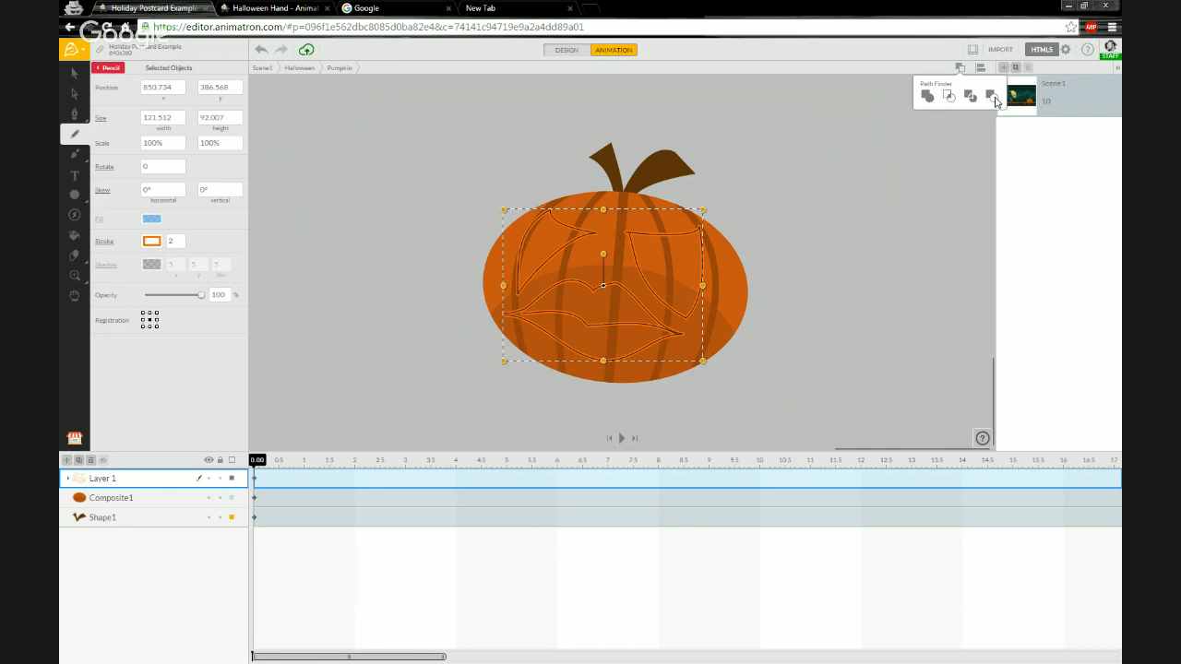
pyautogui.click(928, 98)
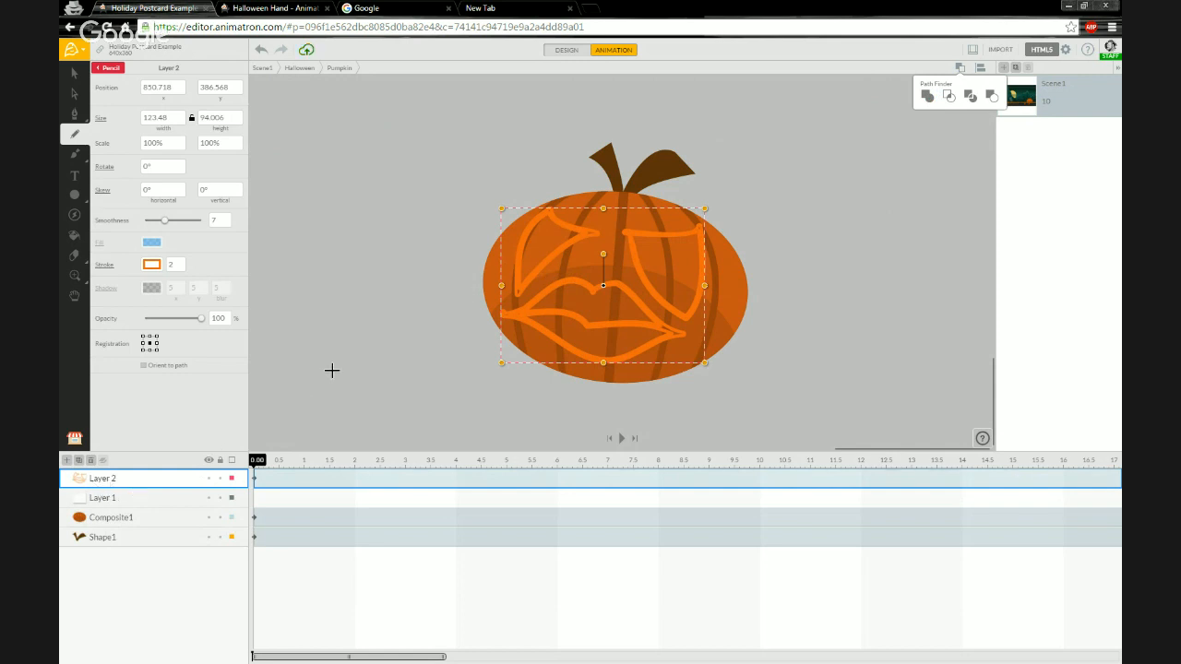
# Lock the Composite1 and Shape1 layers and delete the leftover Layer 1 group.
pyautogui.click(220, 518)
pyautogui.click(220, 537)
pyautogui.click(143, 498)
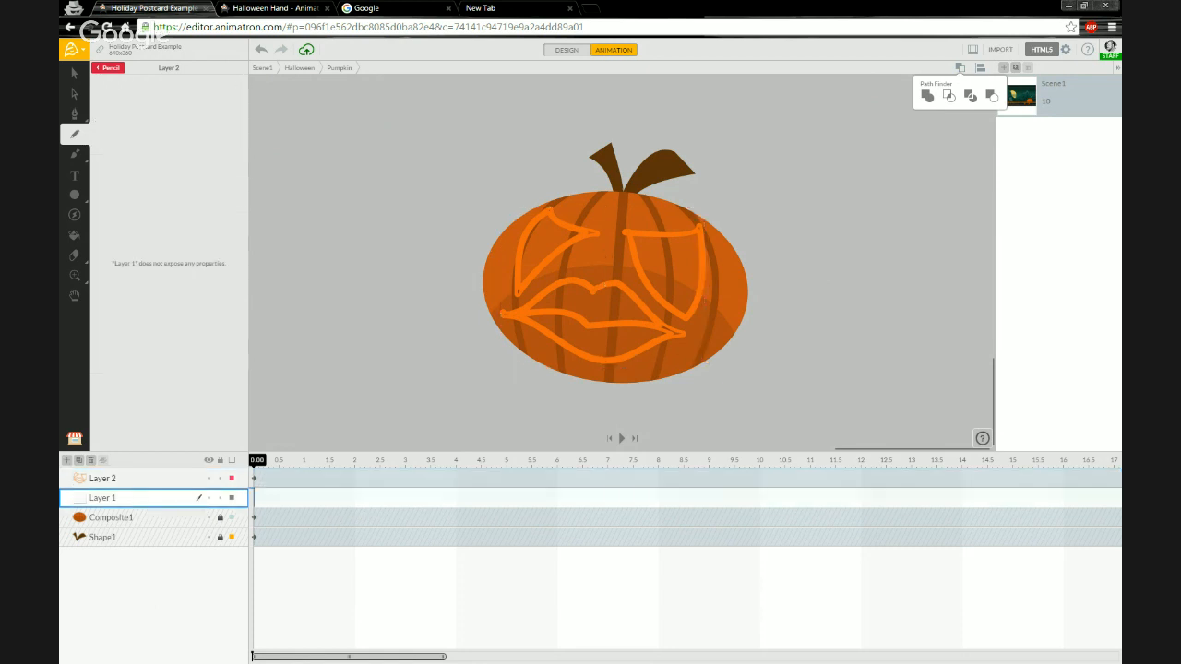
pyautogui.click(91, 462)
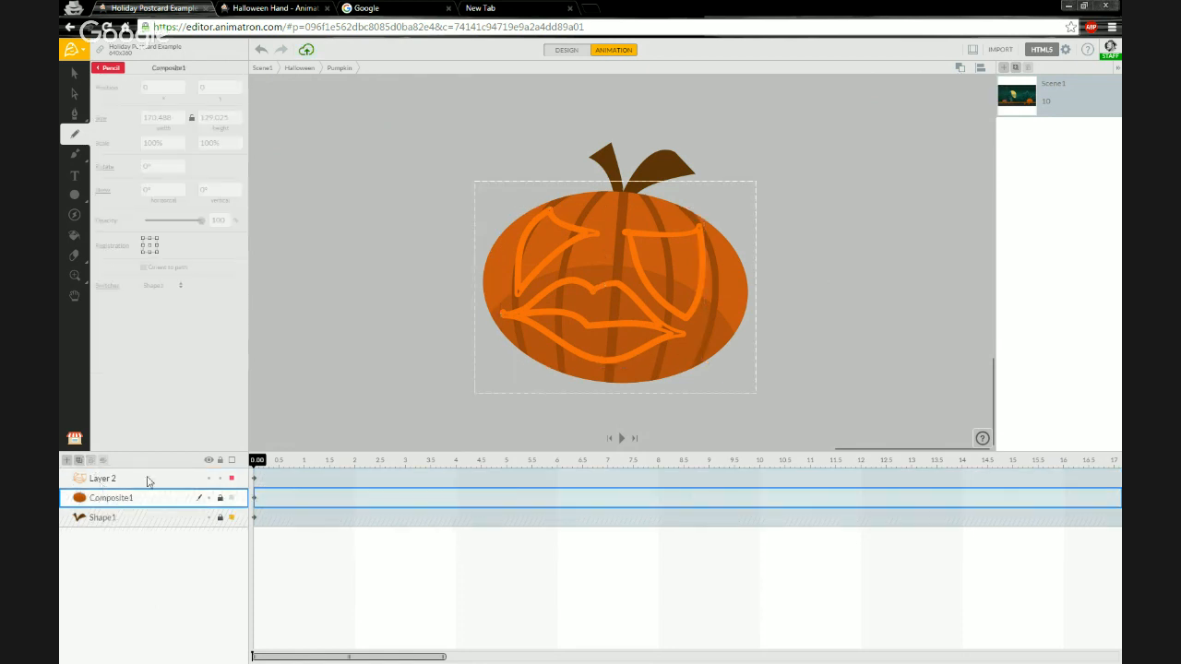
# Switch to point editing on the united face shape, zoom in, and delete excess nodes on the left eye.
pyautogui.click(143, 481)
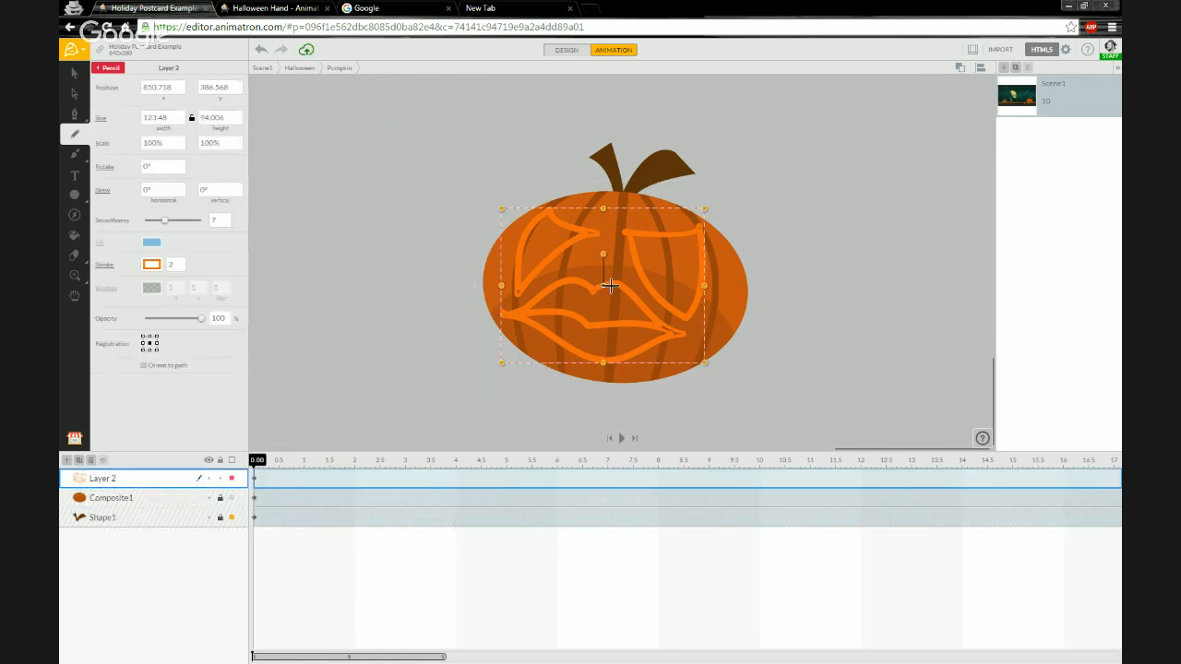
pyautogui.press('a')
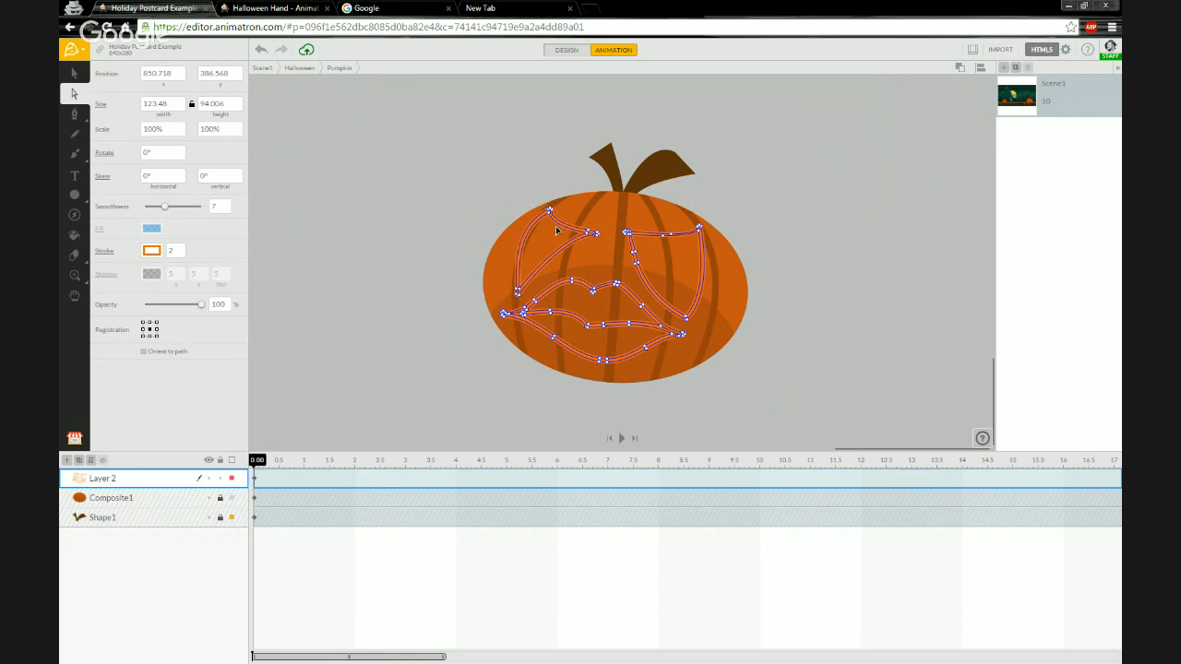
pyautogui.scroll(3, 683, 236)
pyautogui.moveTo(690, 239); pyautogui.dragTo(467, 337)
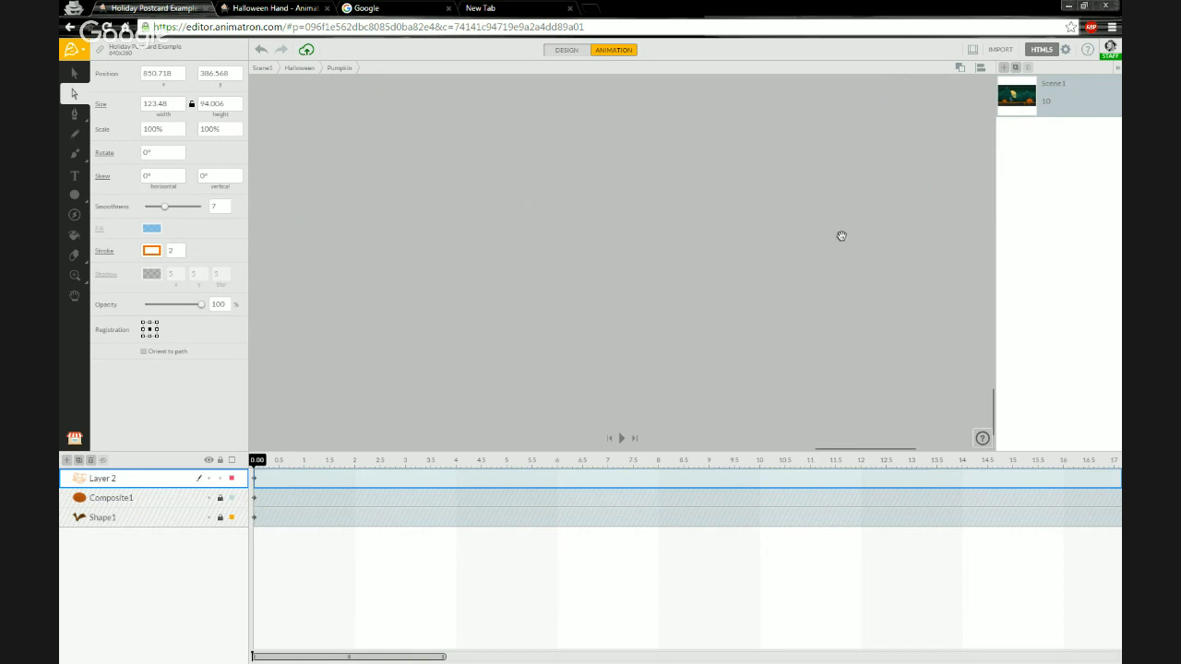
pyautogui.moveTo(840, 237); pyautogui.dragTo(474, 330)
pyautogui.moveTo(800, 262); pyautogui.dragTo(430, 298)
pyautogui.moveTo(676, 284); pyautogui.dragTo(570, 254)
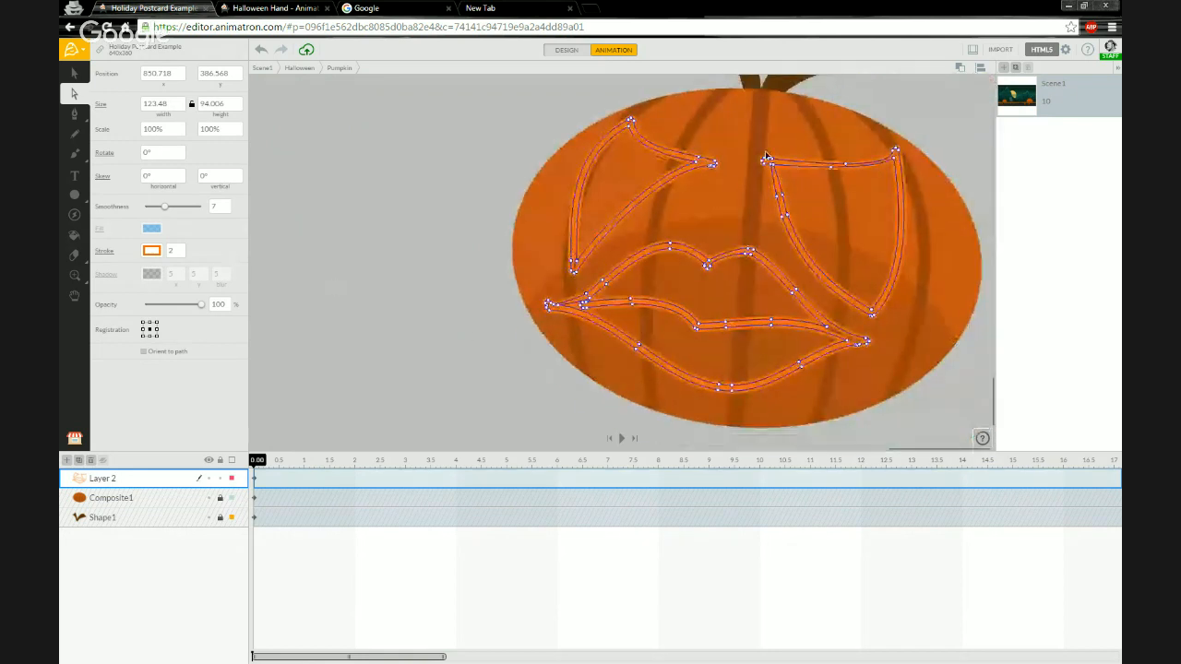
pyautogui.scroll(3, 728, 191)
pyautogui.moveTo(719, 143); pyautogui.dragTo(567, 216)
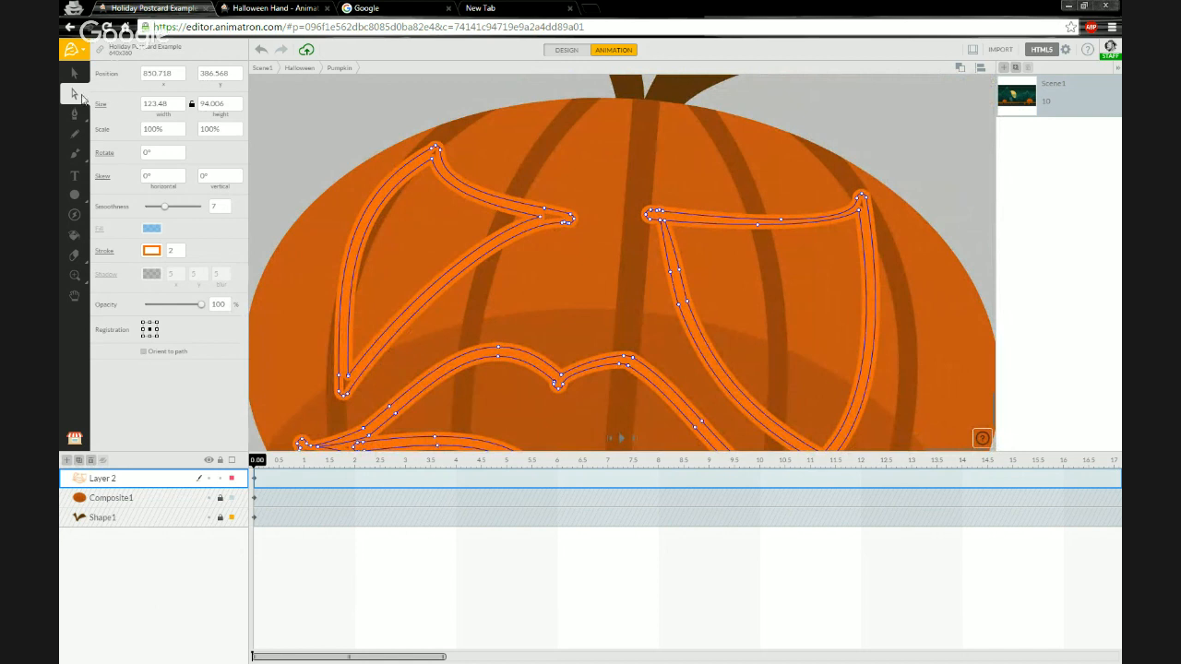
pyautogui.click(541, 221)
pyautogui.press('Delete')
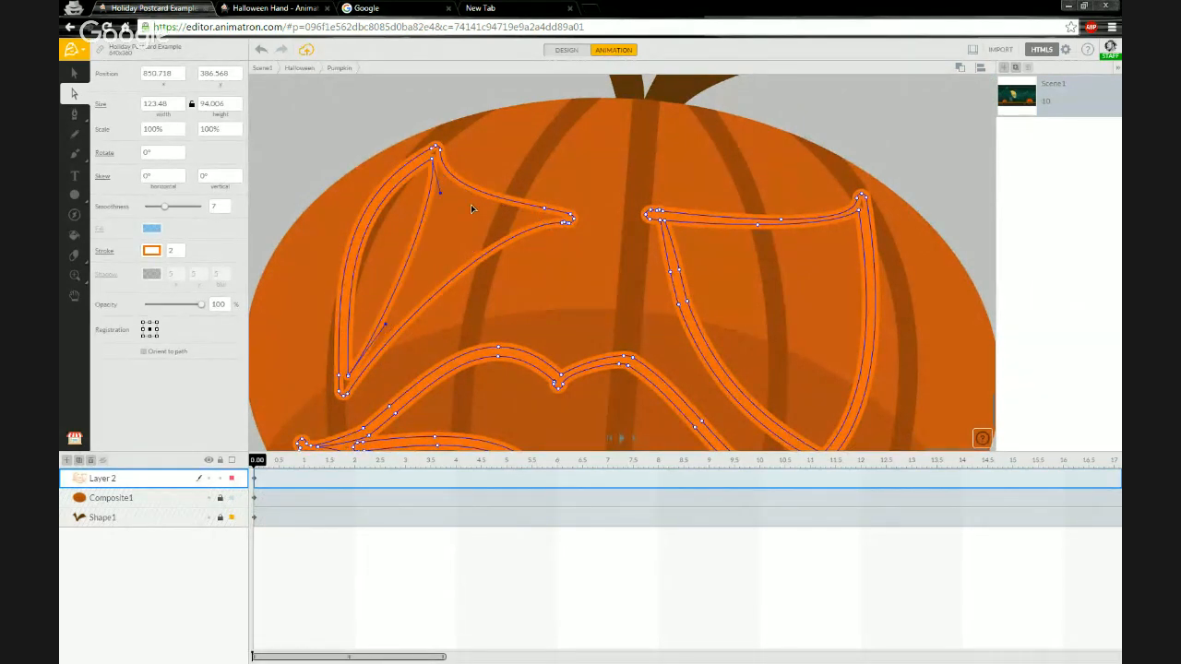
pyautogui.click(433, 161)
pyautogui.press('Delete')
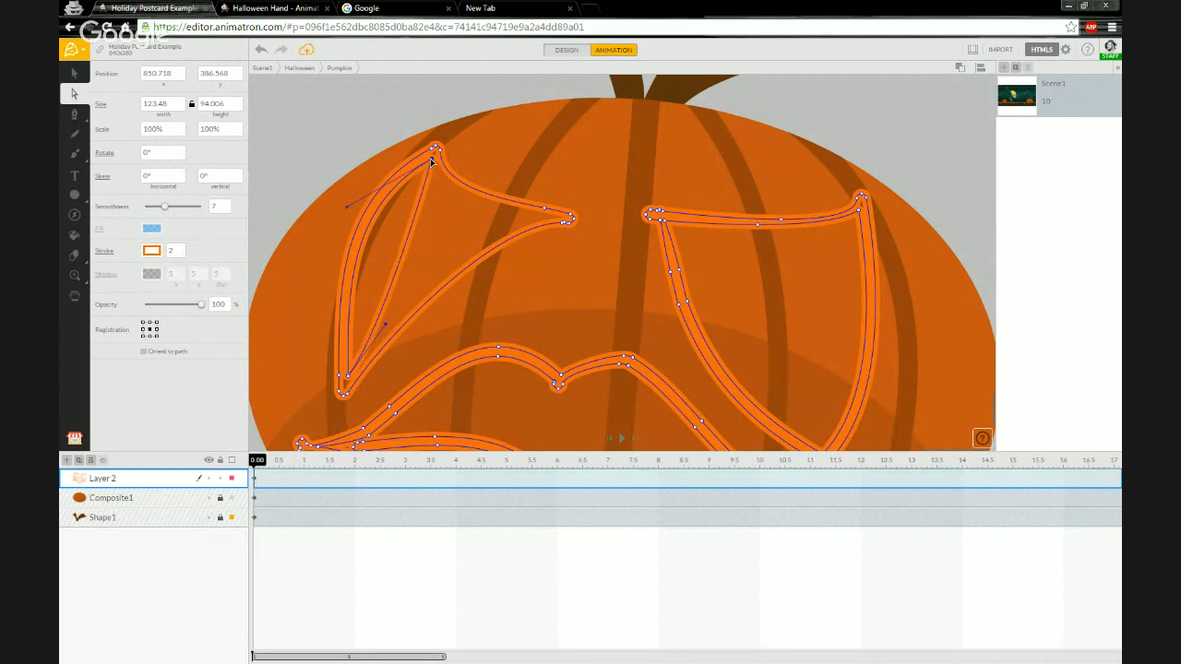
# Reshape the left eye's lower corner by adjusting its handle and deleting a stray node there.
pyautogui.moveTo(431, 162); pyautogui.dragTo(347, 377)
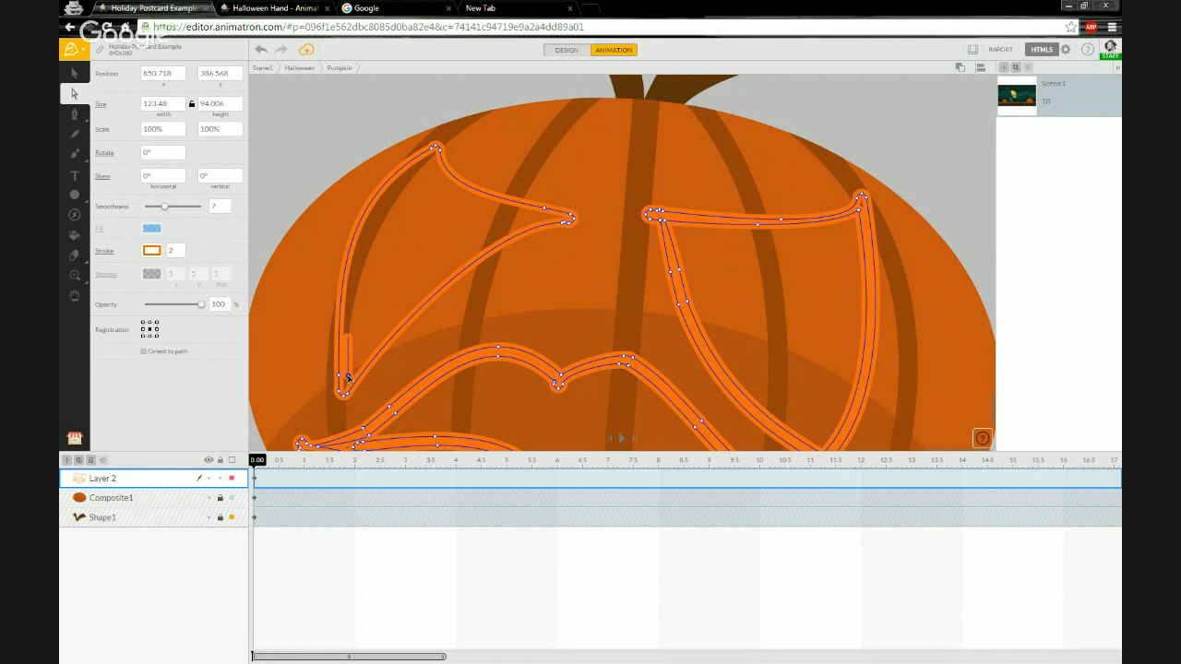
pyautogui.click(348, 378)
pyautogui.press('Delete')
pyautogui.click(348, 378)
pyautogui.click(347, 379)
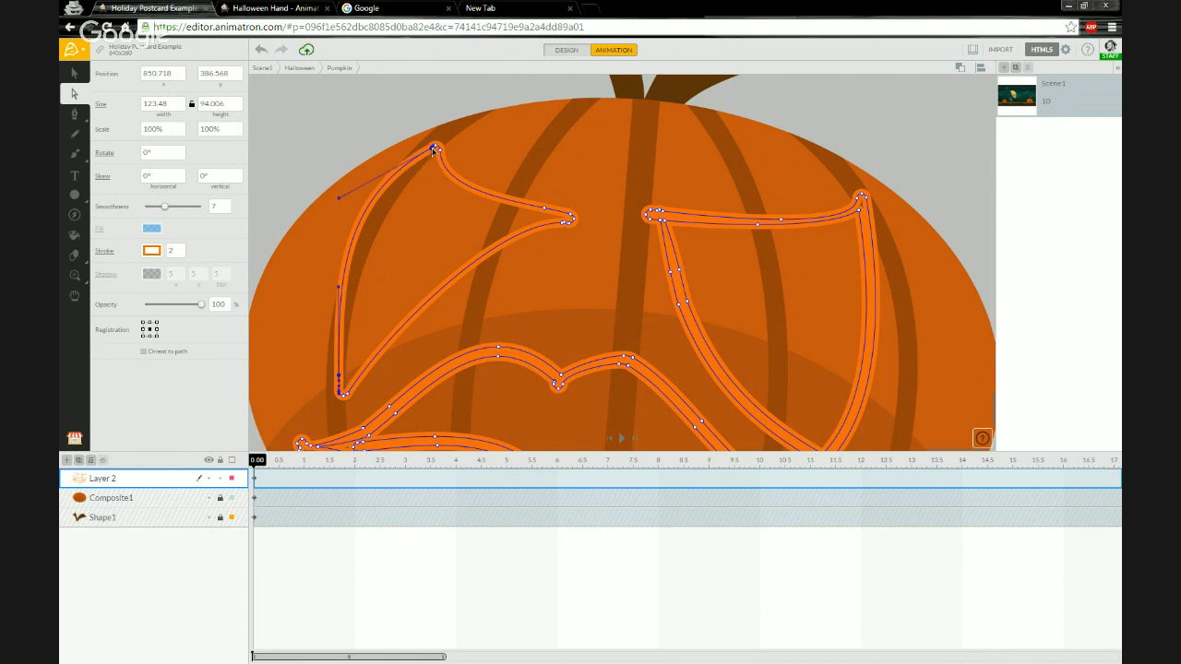
# Delete the extra nodes near the left eye's top corner.
pyautogui.moveTo(433, 150); pyautogui.dragTo(406, 169)
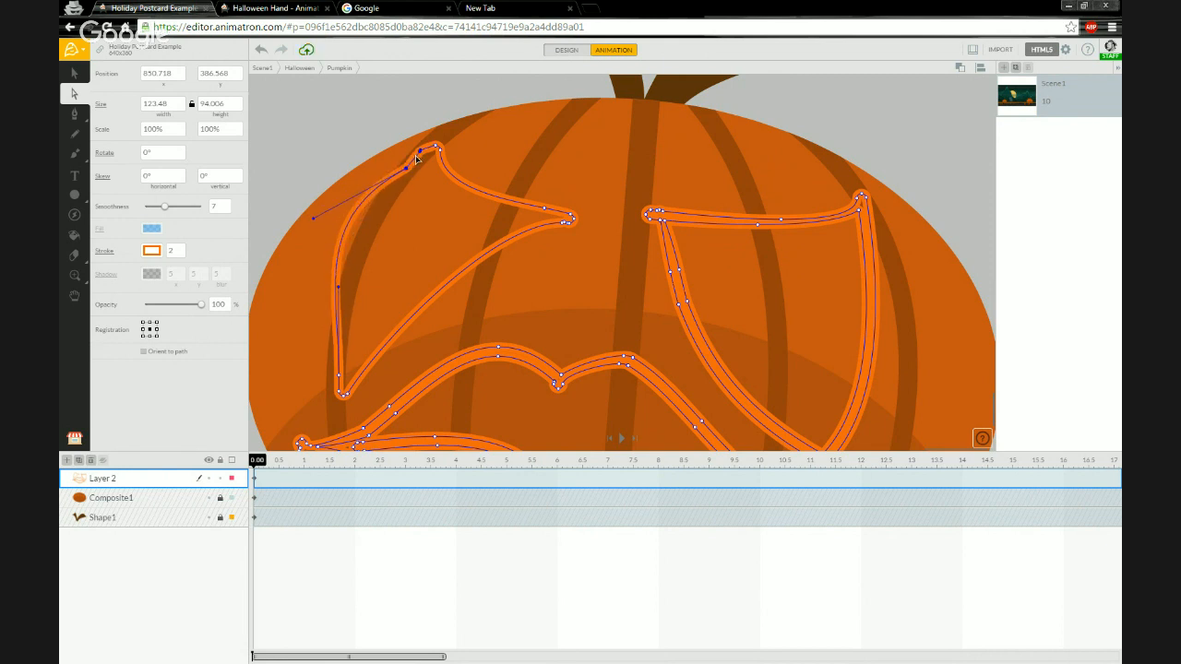
pyautogui.press('Delete')
pyautogui.click(407, 170)
pyautogui.press('Delete')
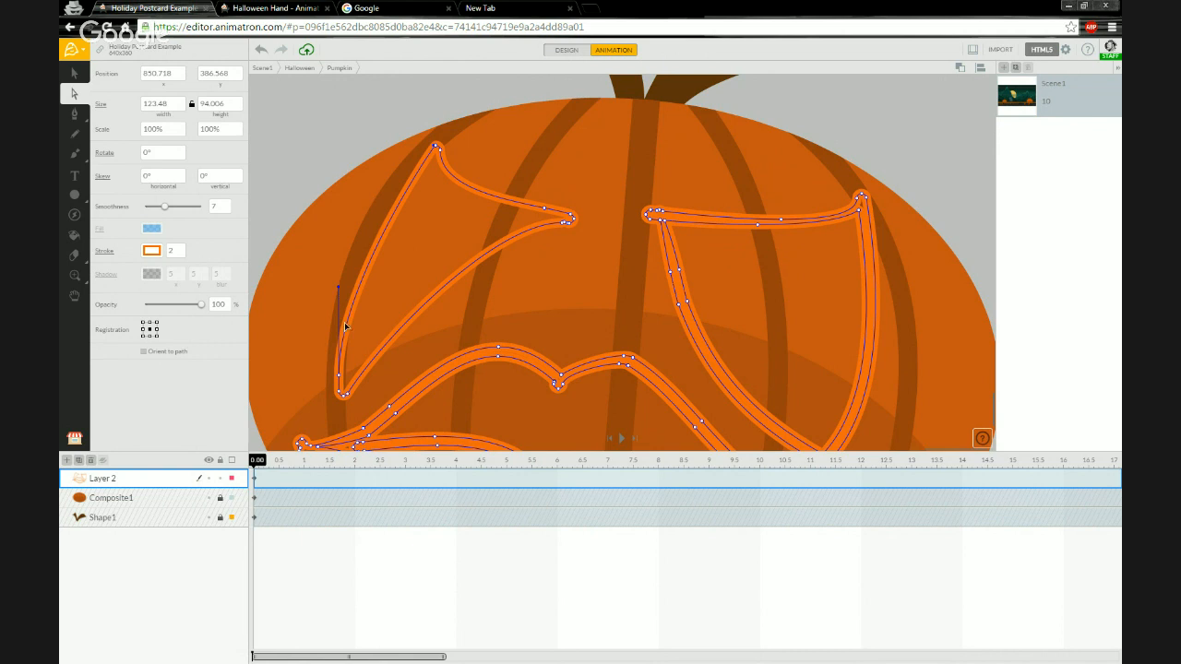
# Reshape the left eye's top curve by dragging its node handles into a smooth arch.
pyautogui.click(435, 147)
pyautogui.moveTo(434, 147); pyautogui.dragTo(365, 149)
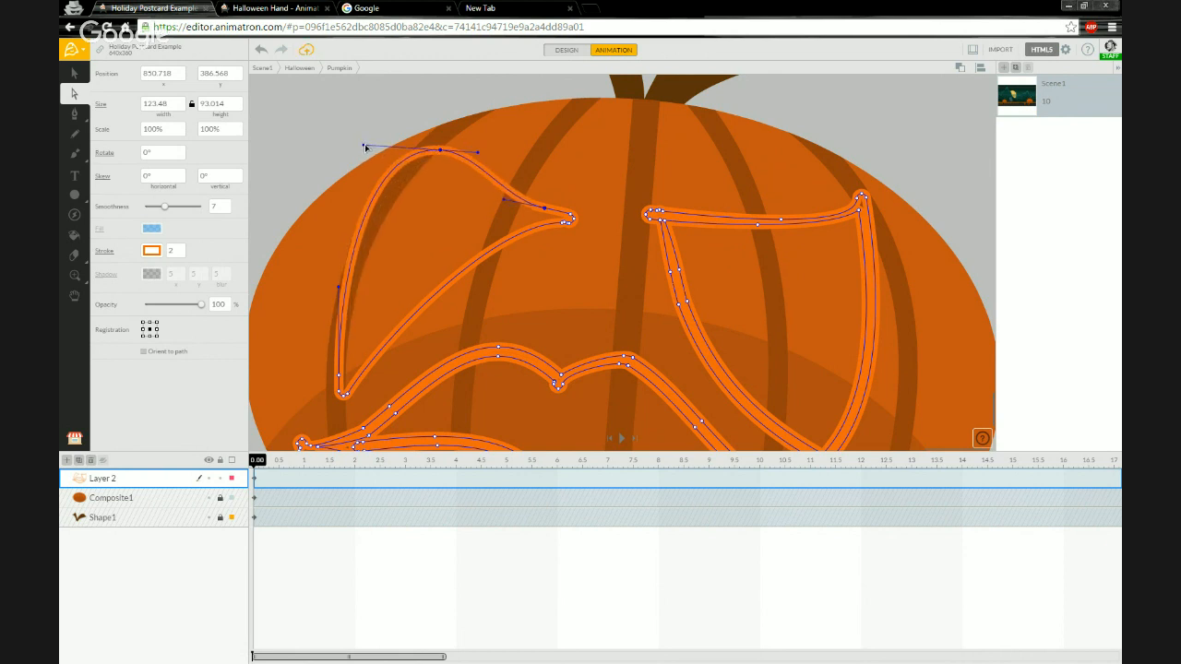
pyautogui.moveTo(477, 149); pyautogui.dragTo(470, 164)
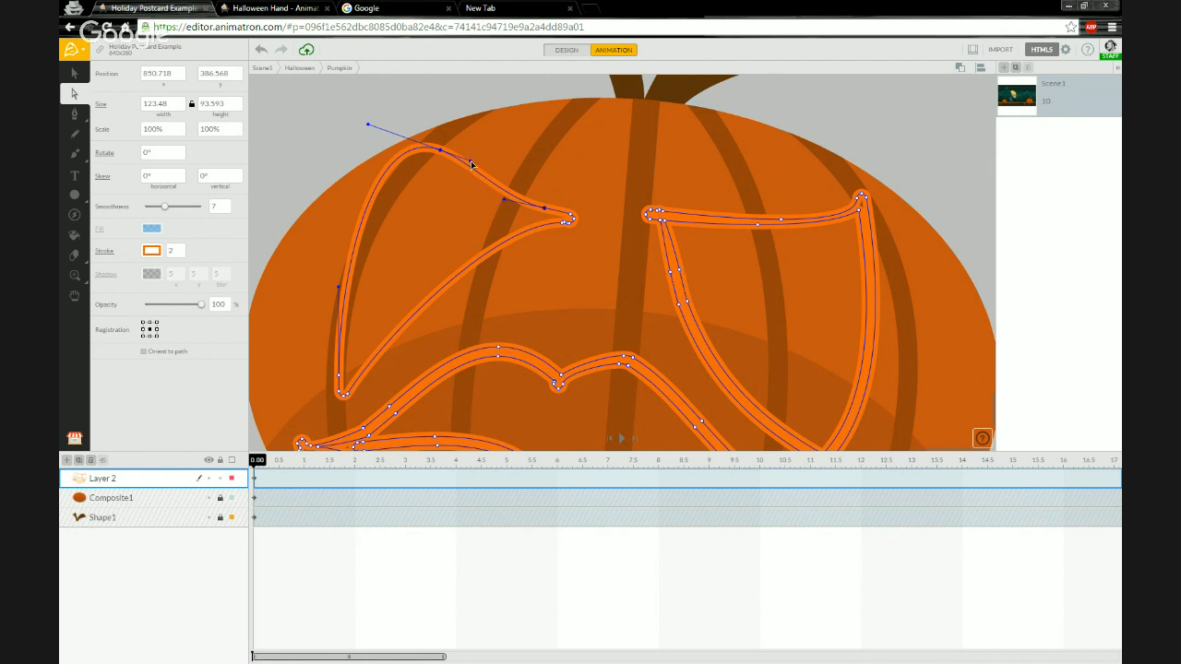
pyautogui.moveTo(471, 165)
pyautogui.mouseDown()
pyautogui.moveTo(520, 150)
pyautogui.moveTo(483, 132)
pyautogui.moveTo(465, 167)
pyautogui.moveTo(495, 135)
pyautogui.moveTo(483, 136)
pyautogui.moveTo(490, 152)
pyautogui.moveTo(477, 145)
pyautogui.moveTo(483, 170)
pyautogui.moveTo(501, 150)
pyautogui.moveTo(474, 145)
pyautogui.moveTo(492, 138)
pyautogui.moveTo(477, 145)
pyautogui.moveTo(504, 194)
pyautogui.moveTo(519, 139)
pyautogui.moveTo(492, 139)
pyautogui.moveTo(473, 159)
pyautogui.moveTo(541, 137)
pyautogui.moveTo(521, 122)
pyautogui.moveTo(474, 144)
pyautogui.moveTo(541, 132)
pyautogui.moveTo(474, 145)
pyautogui.moveTo(482, 155)
pyautogui.moveTo(468, 146)
pyautogui.mouseUp()
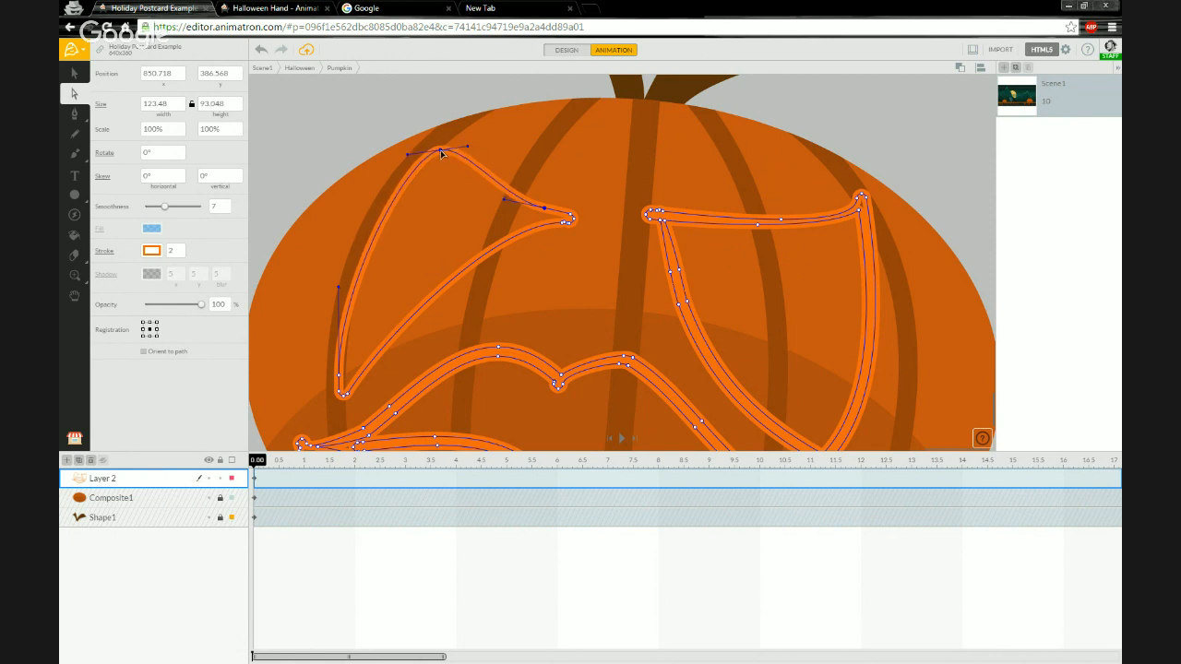
pyautogui.doubleClick(441, 153)
pyautogui.moveTo(465, 164); pyautogui.dragTo(373, 174)
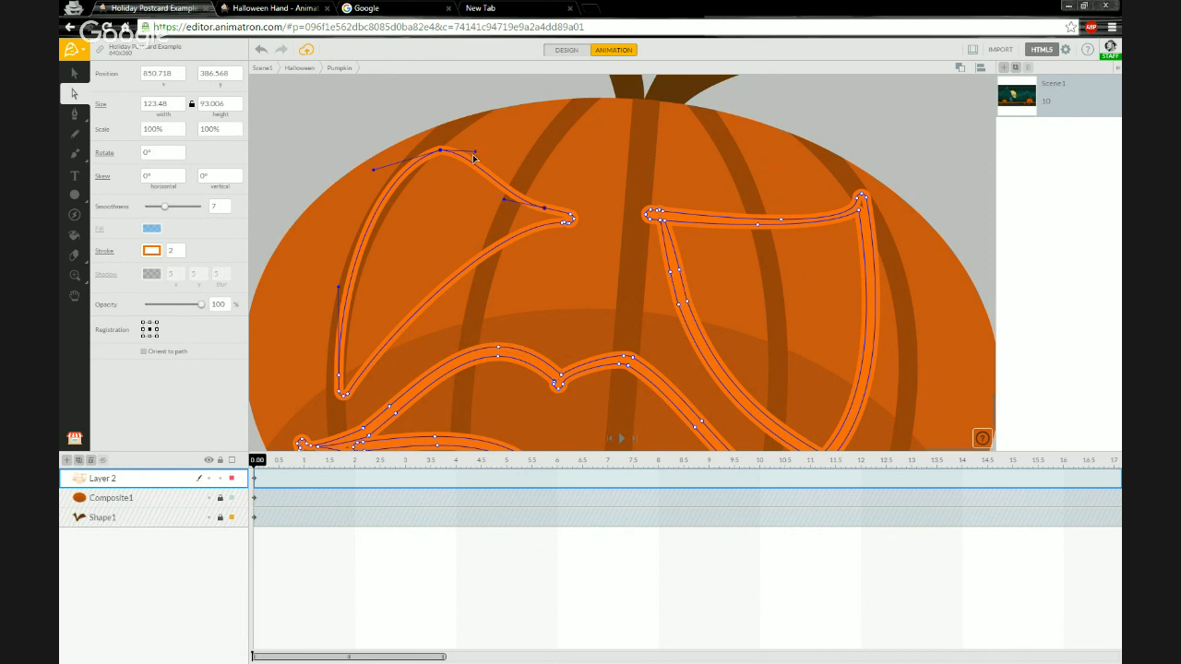
pyautogui.moveTo(476, 151); pyautogui.dragTo(469, 204)
pyautogui.moveTo(561, 267); pyautogui.dragTo(472, 158)
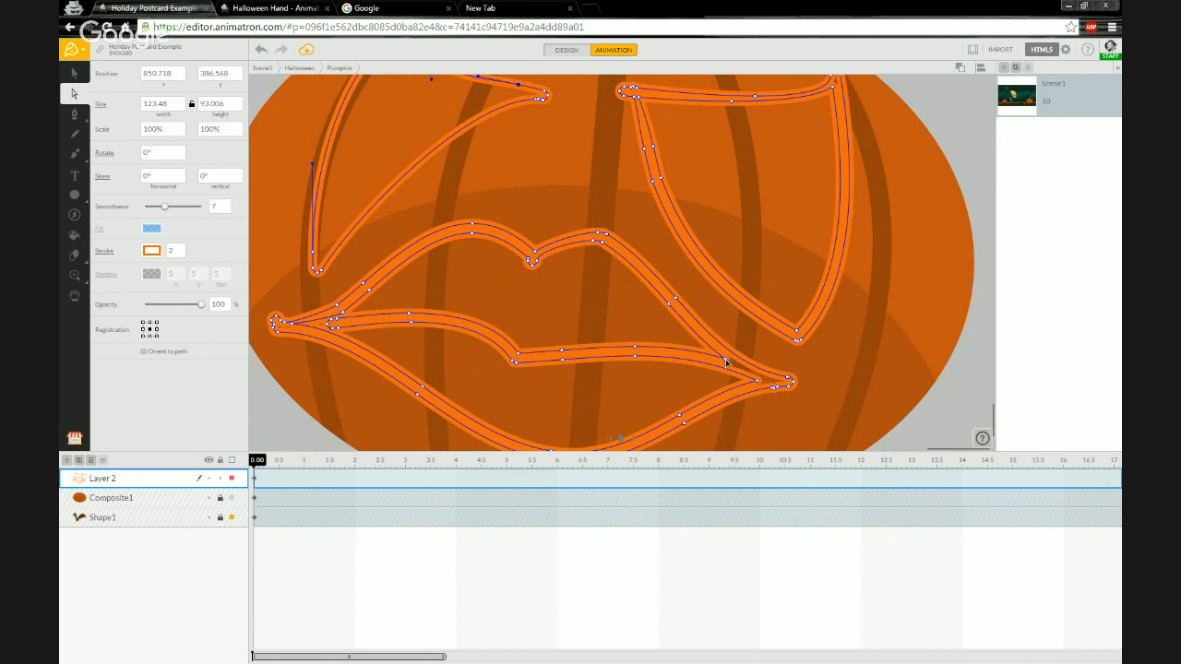
# Try filling the left eye with the Bucket tool.
pyautogui.press('v')
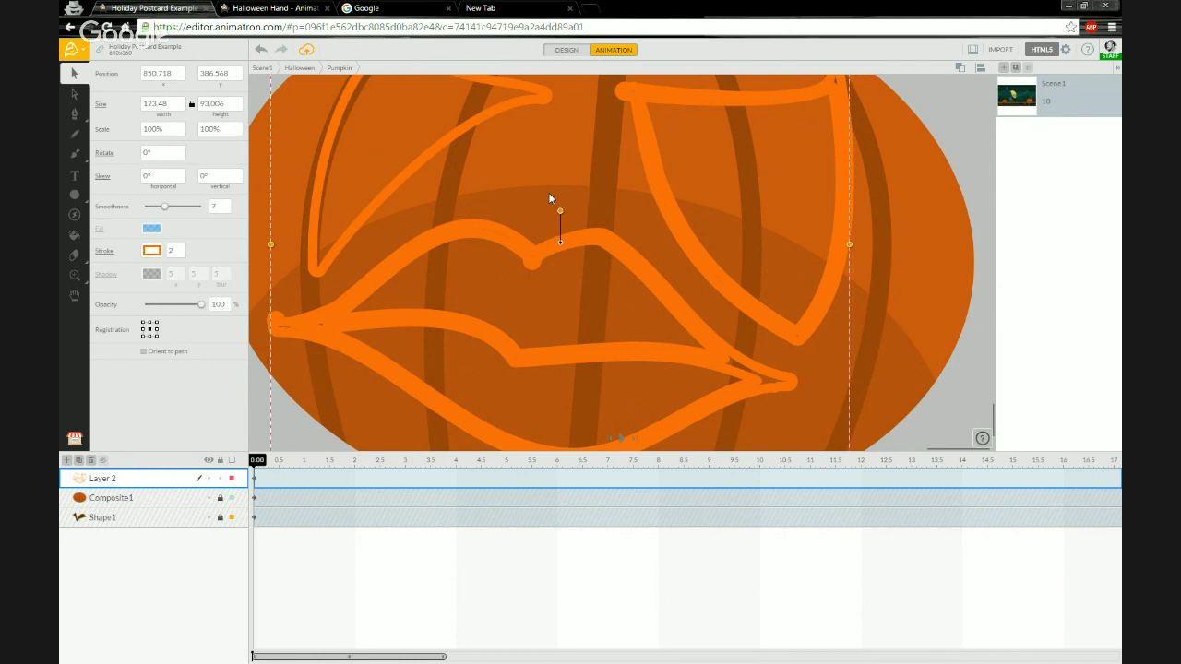
pyautogui.scroll(-3, 548, 199)
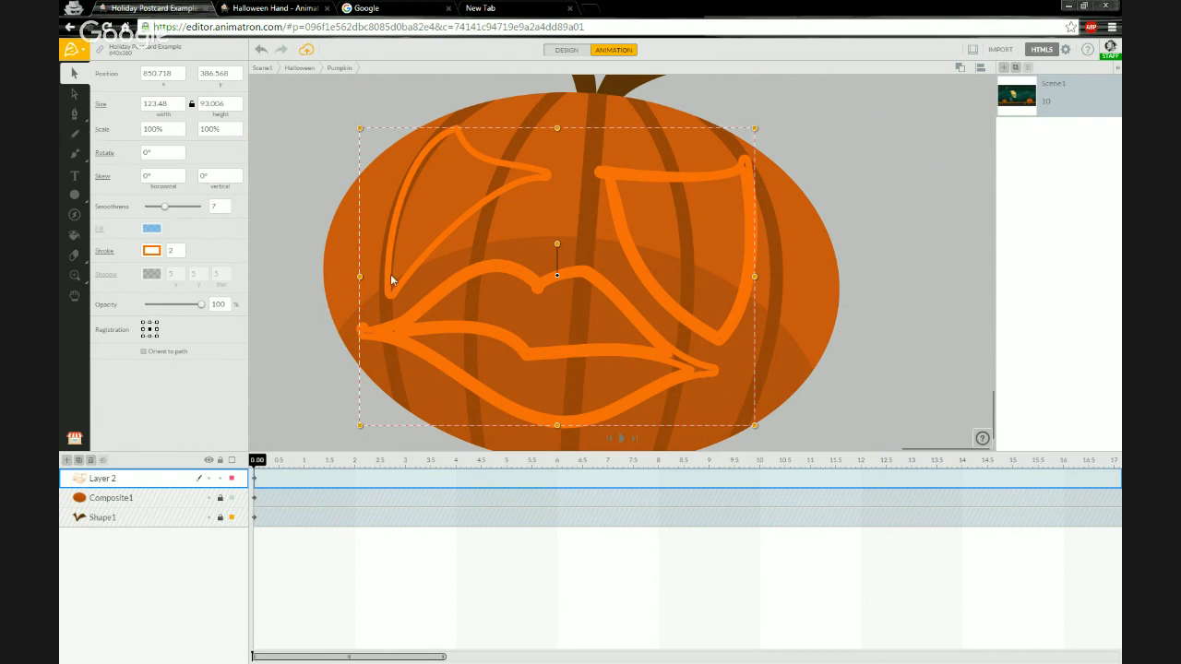
pyautogui.click(74, 237)
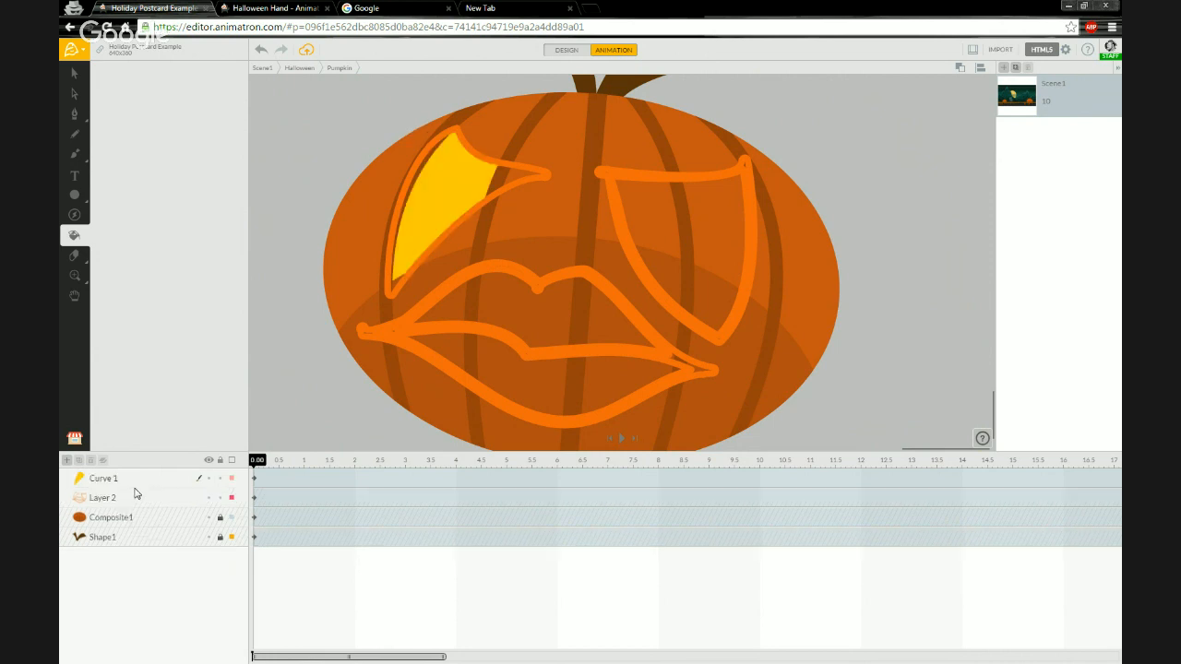
pyautogui.hotkey('ctrl', 'z')
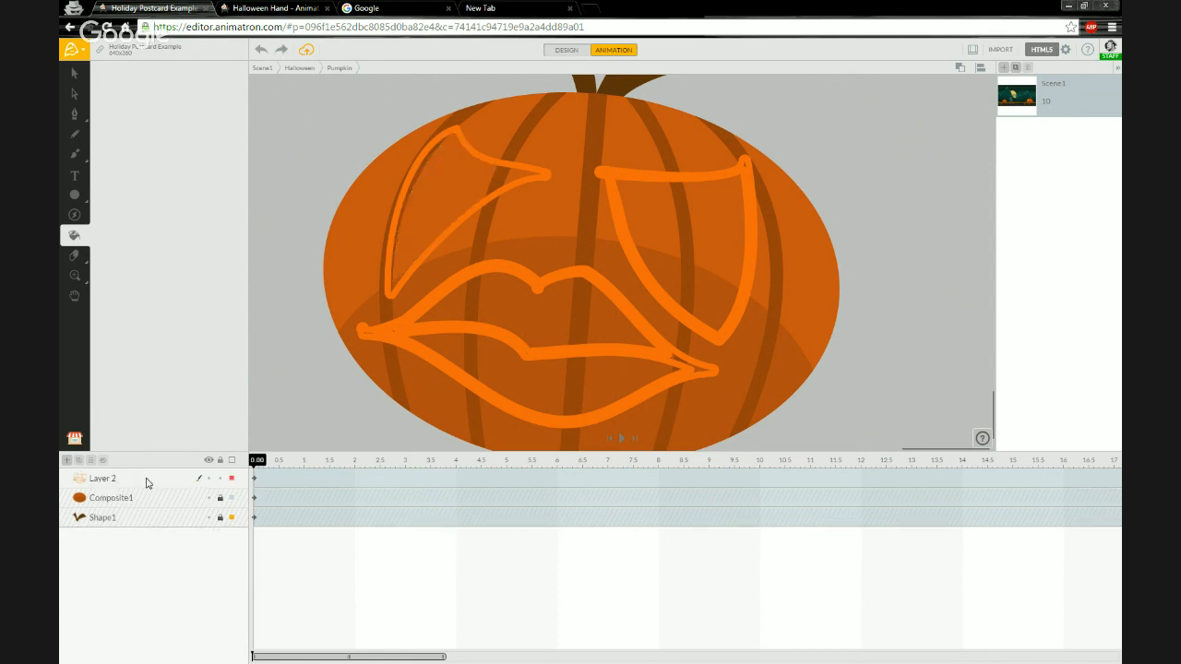
pyautogui.click(146, 482)
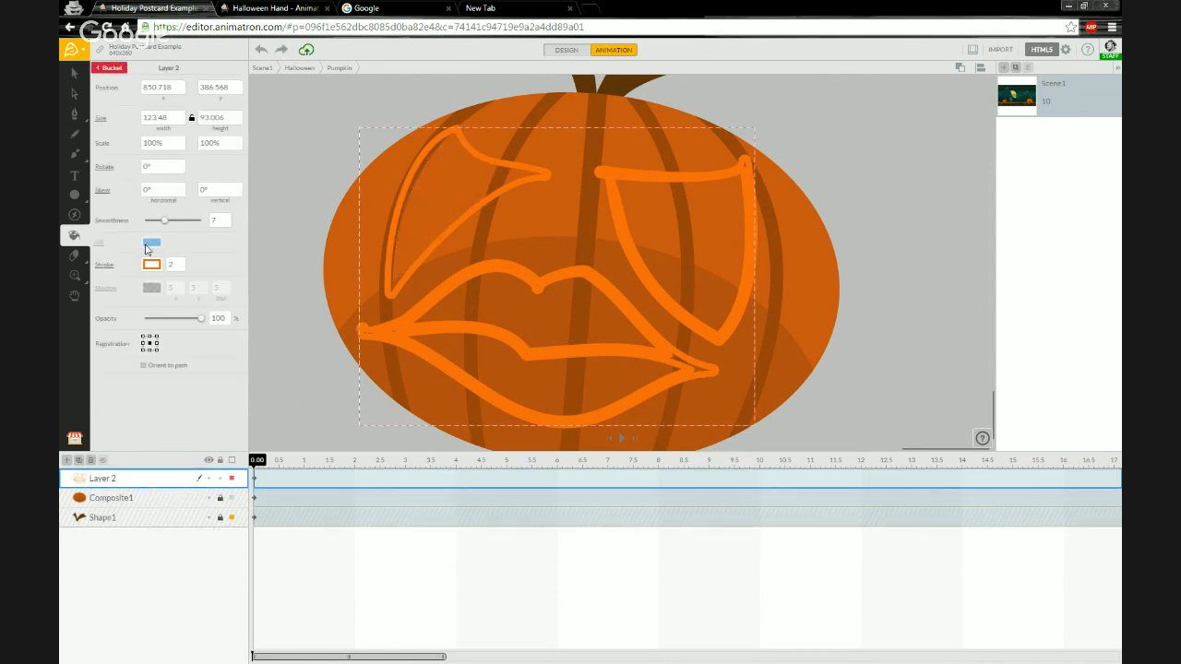
pyautogui.click(104, 264)
pyautogui.click(102, 243)
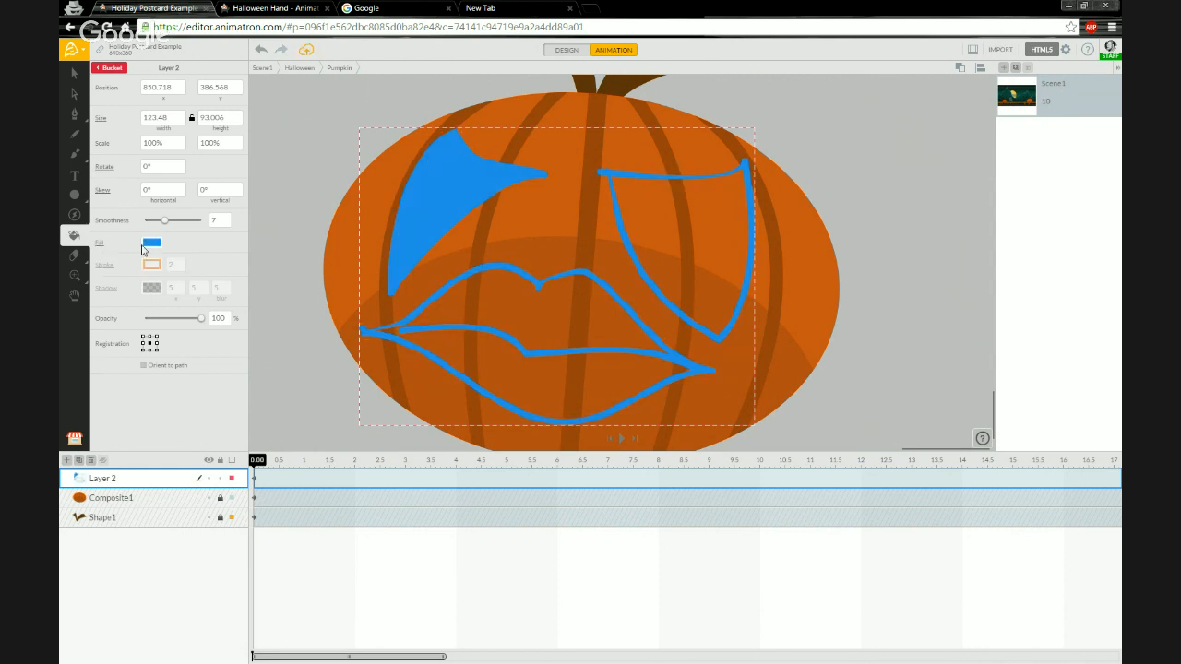
pyautogui.hotkey('ctrl', 'z')
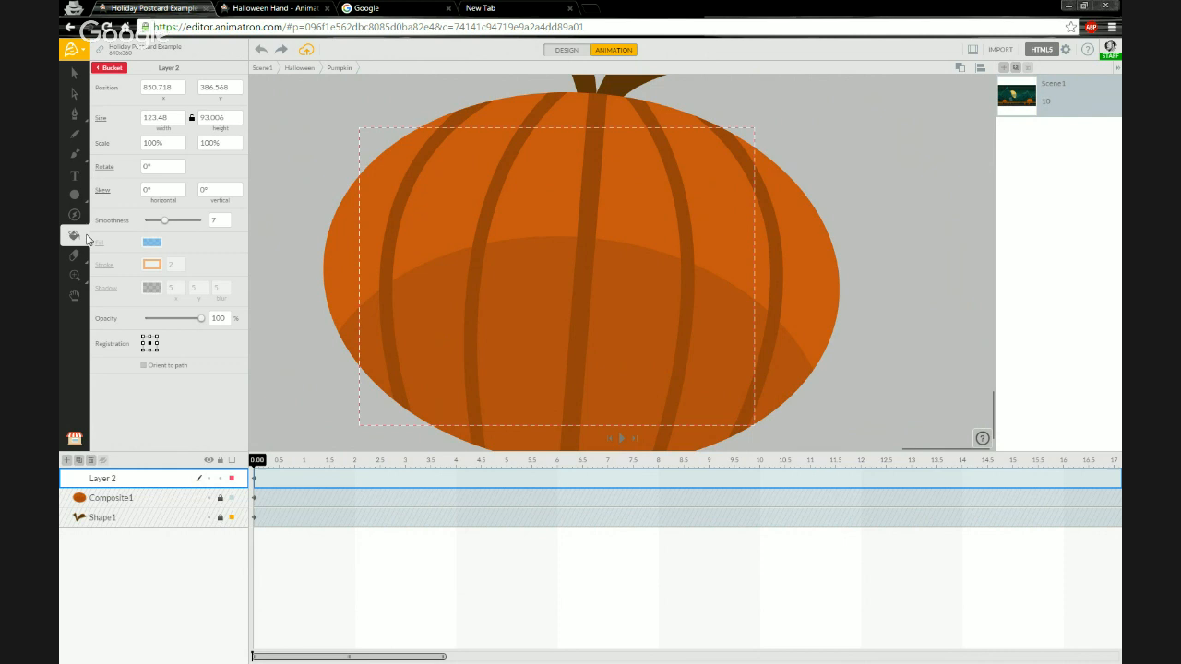
pyautogui.click(116, 69)
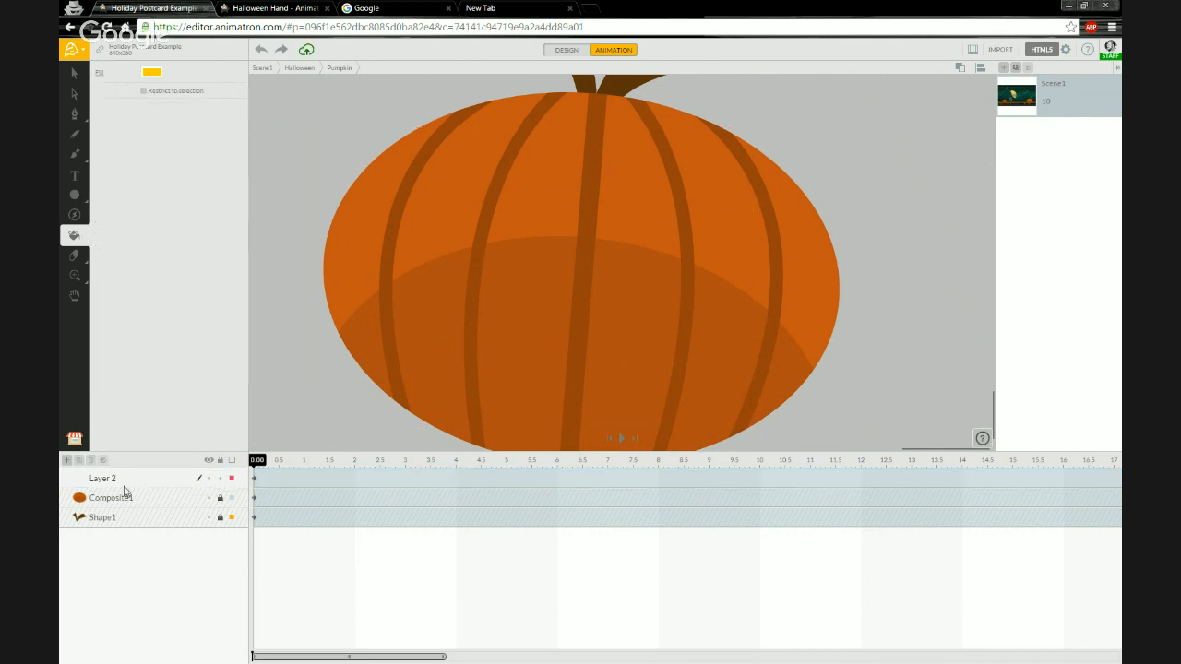
pyautogui.hotkey('ctrl', 'z')
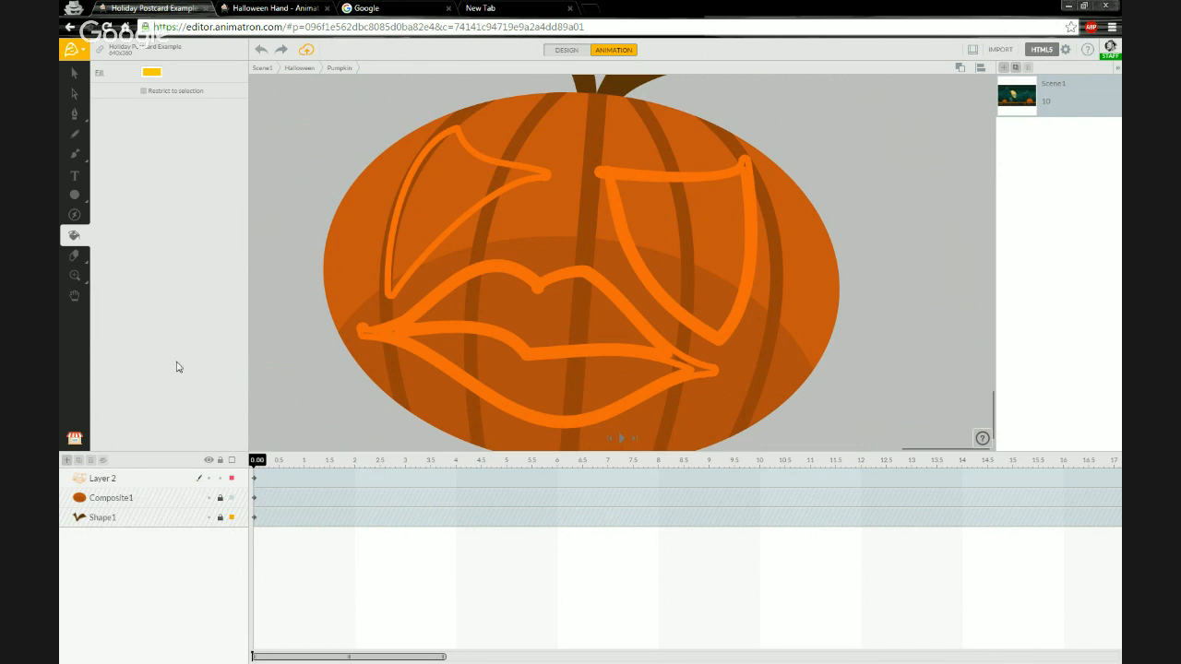
# Set the Bucket fill colour to yellow FFEB3B.
pyautogui.click(152, 73)
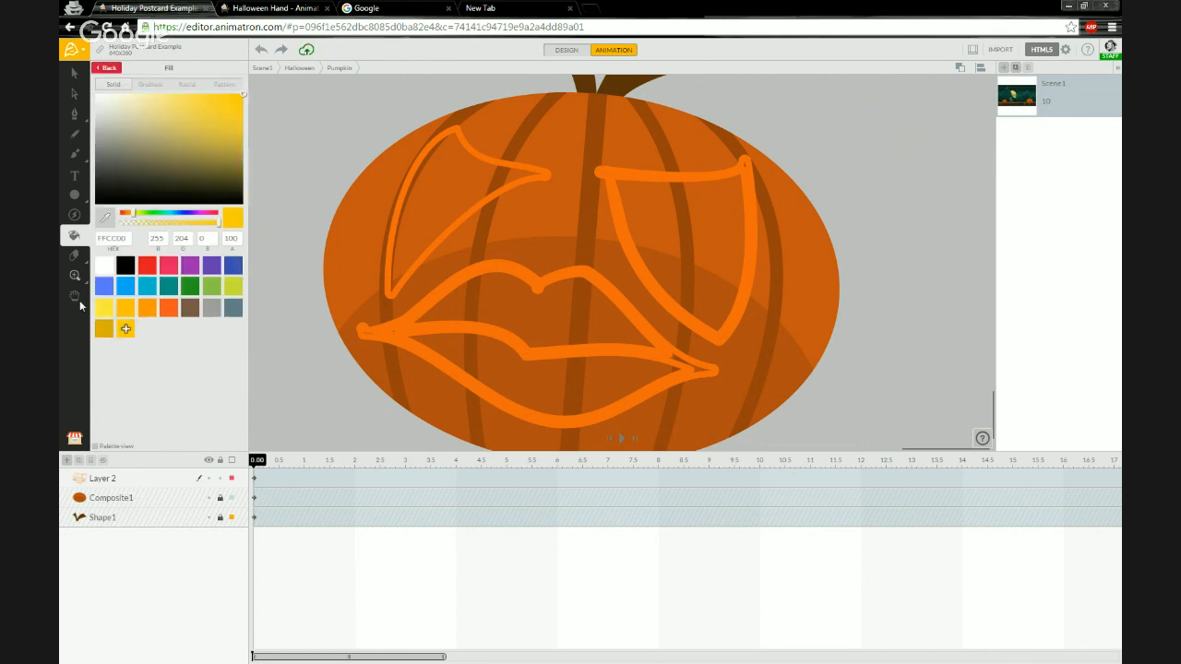
pyautogui.click(103, 310)
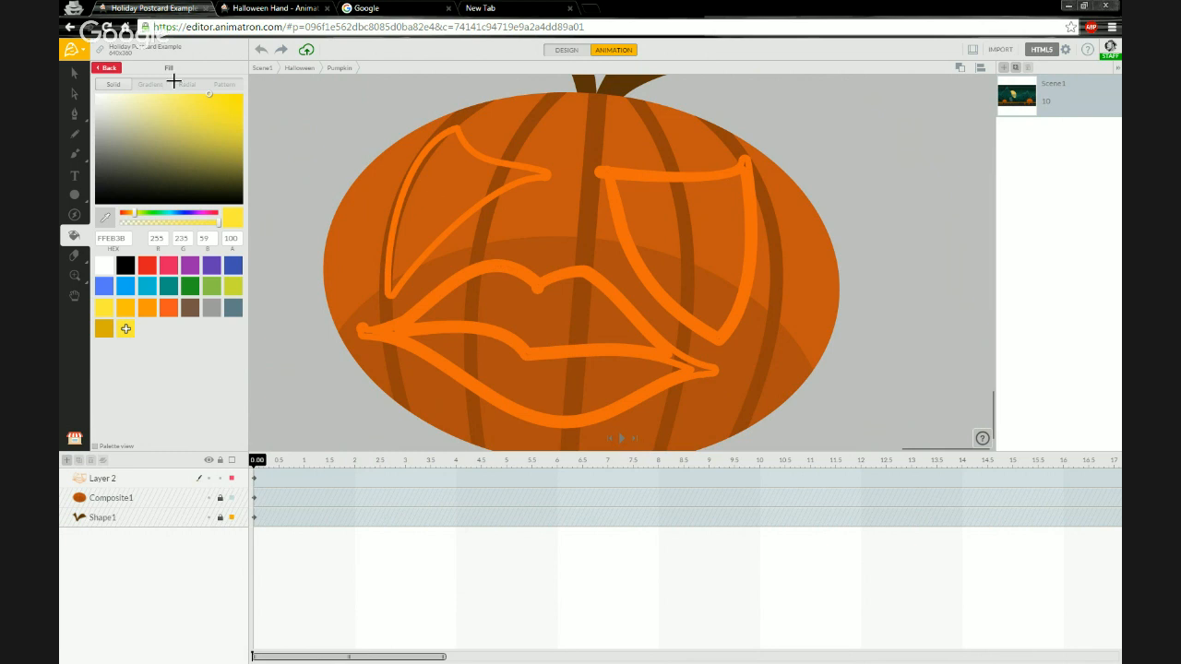
pyautogui.click(420, 157)
pyautogui.hotkey('ctrl', 'z')
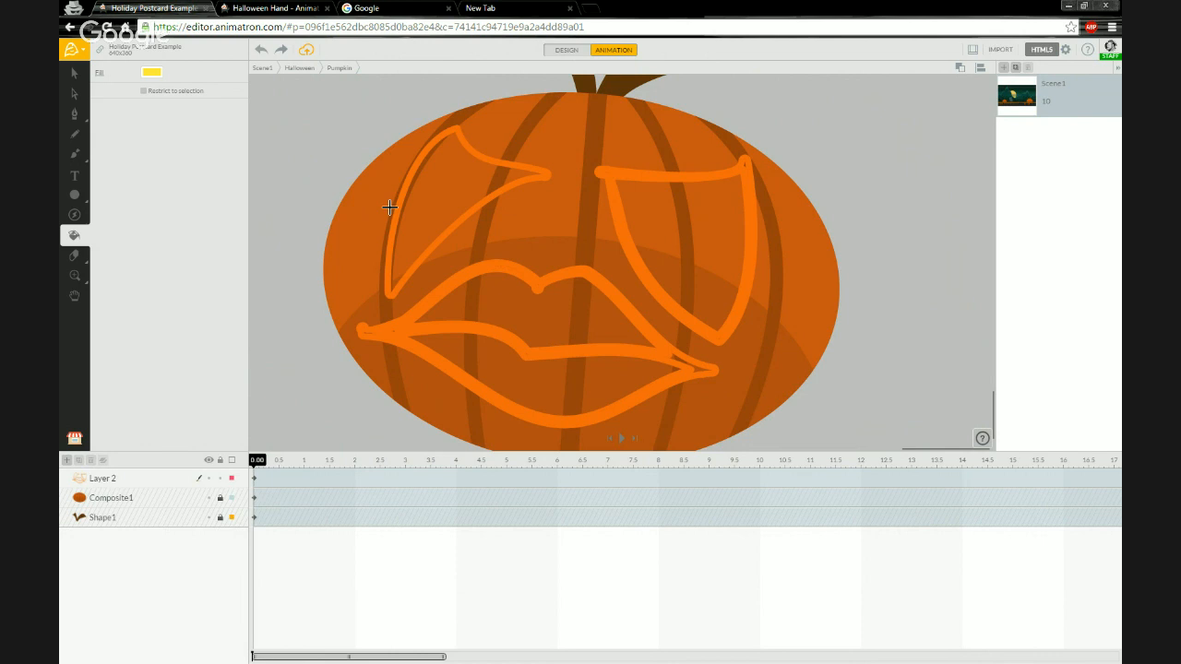
# Hide the Composite1 layer and bucket-fill both eyes and the mouth halves with yellow.
pyautogui.click(209, 498)
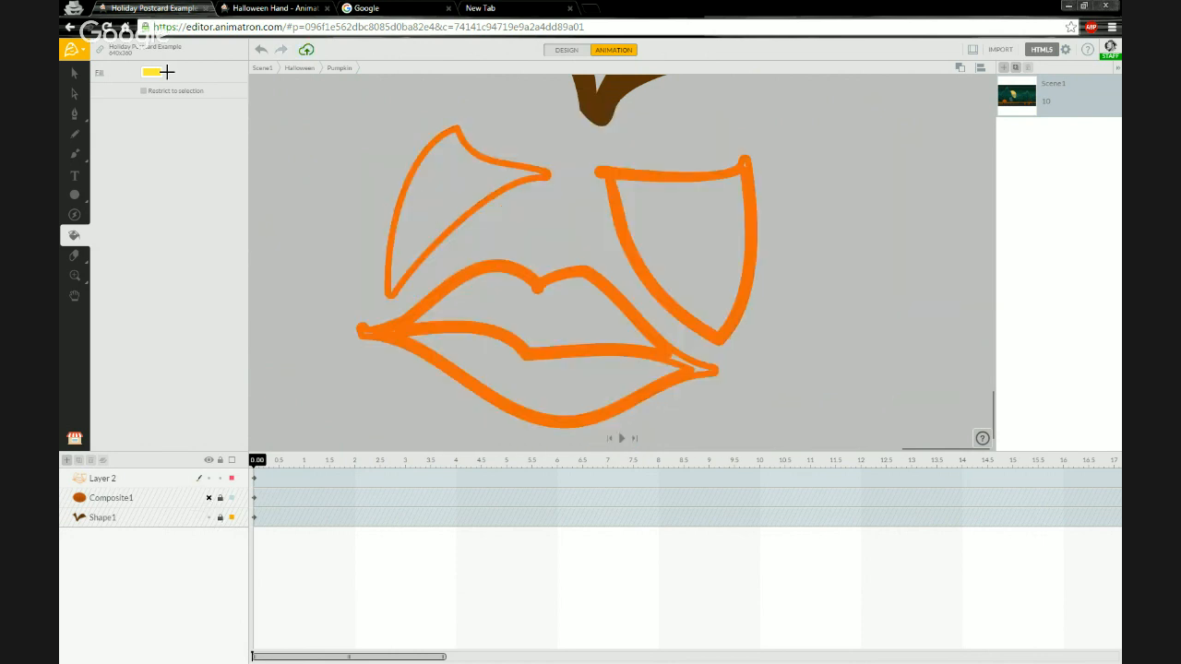
pyautogui.click(406, 179)
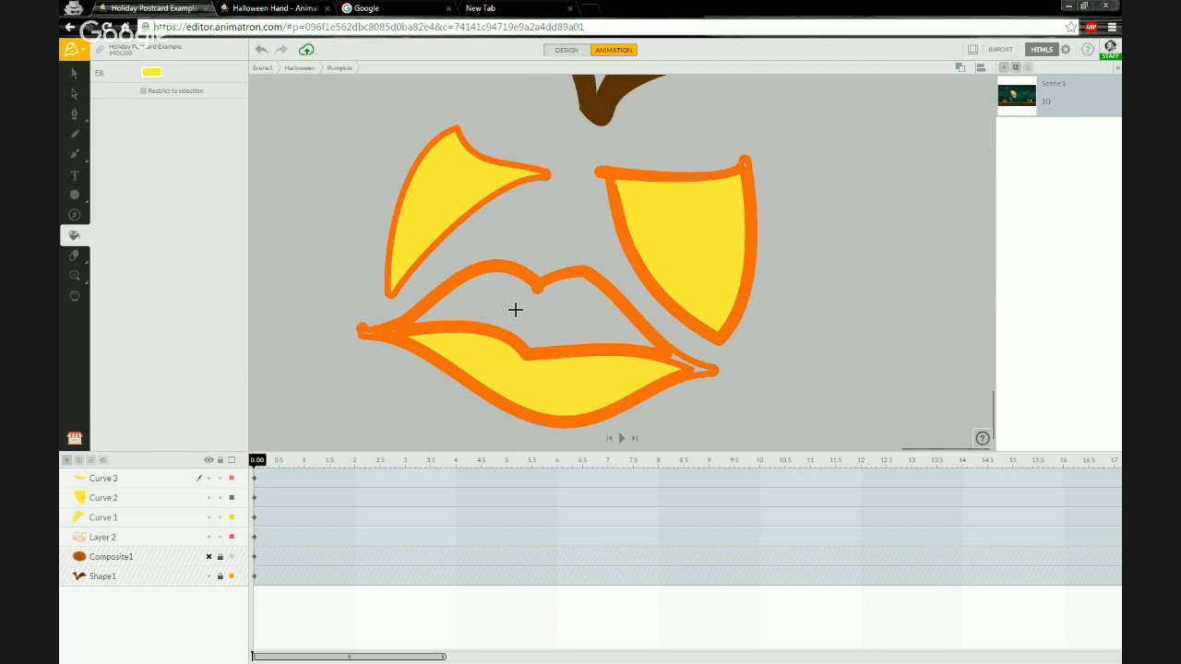
pyautogui.click(449, 335)
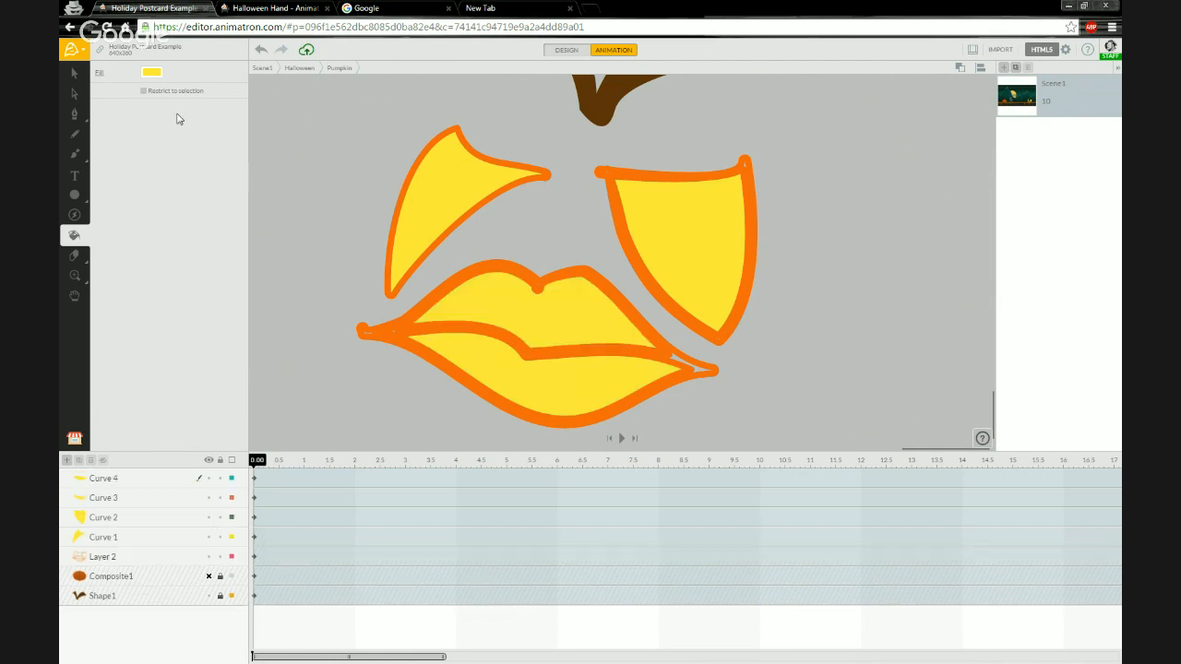
# Change the Bucket fill colour to a darker yellow DEAF00.
pyautogui.click(151, 73)
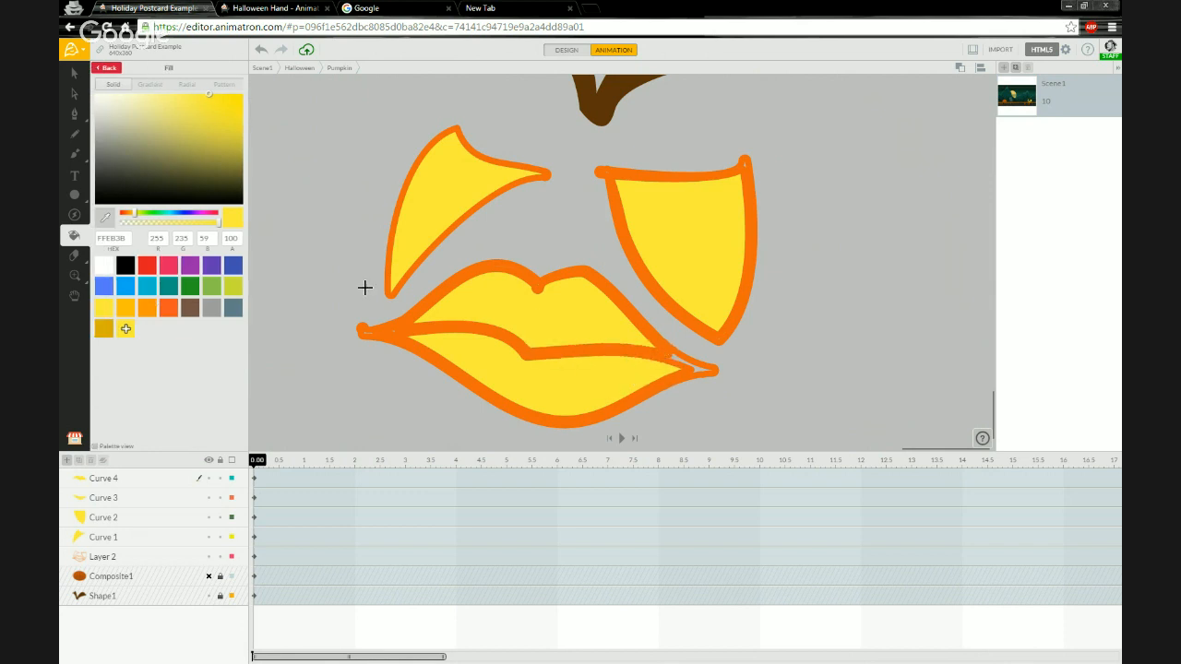
pyautogui.click(133, 217)
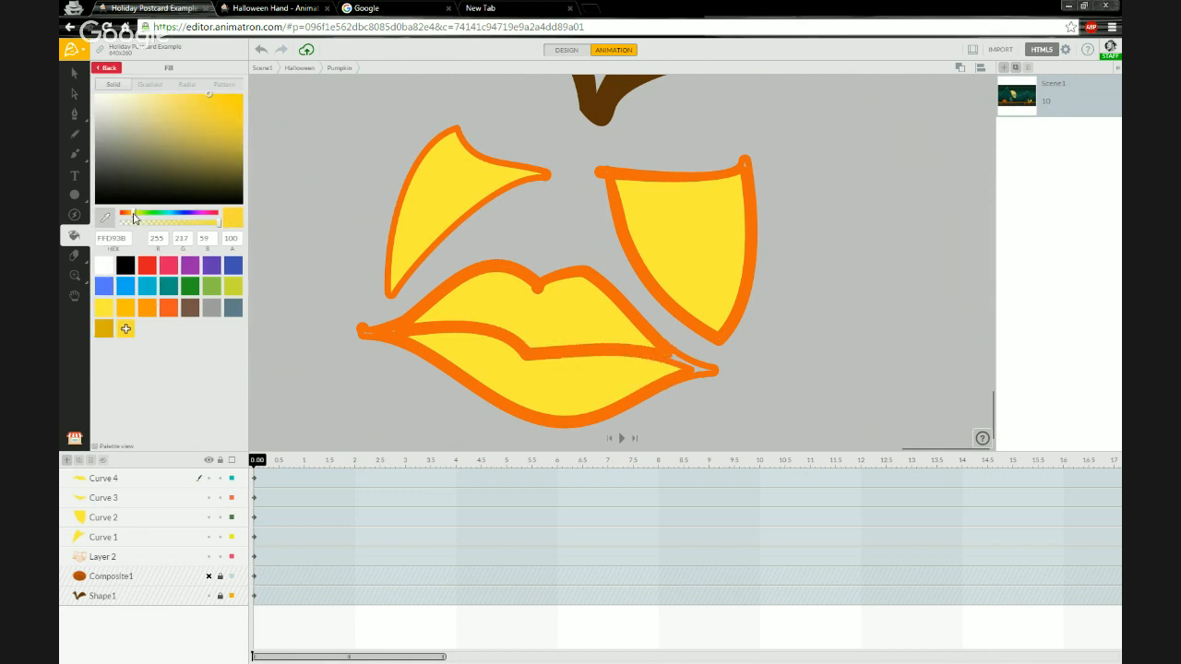
pyautogui.click(107, 331)
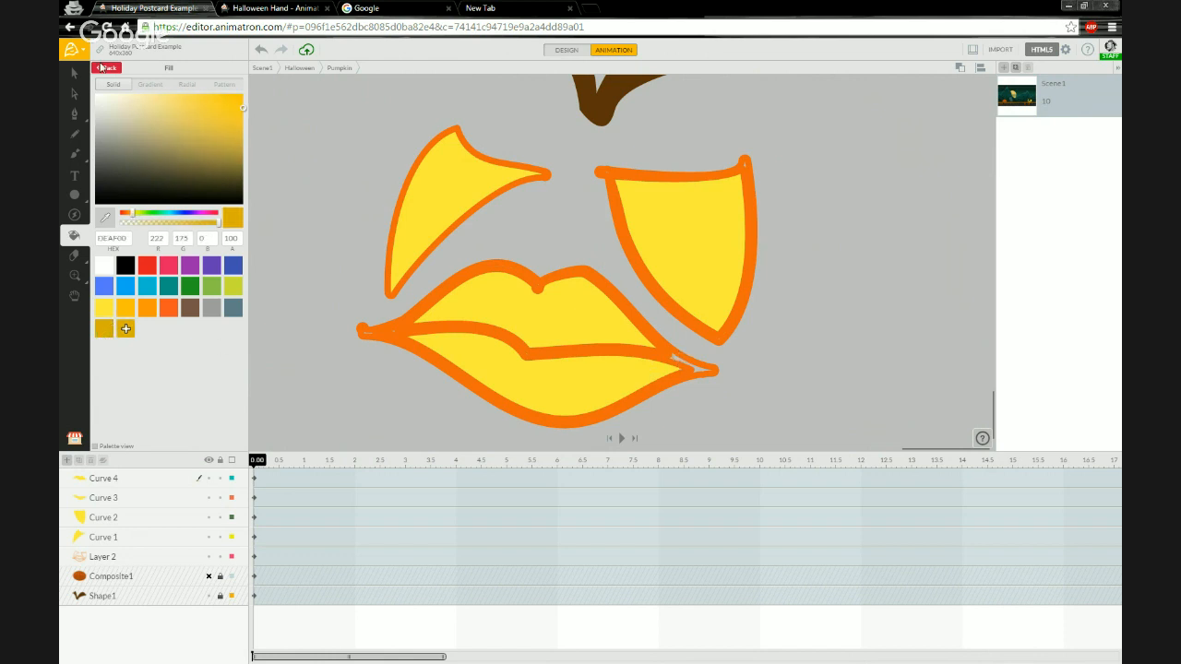
pyautogui.click(100, 69)
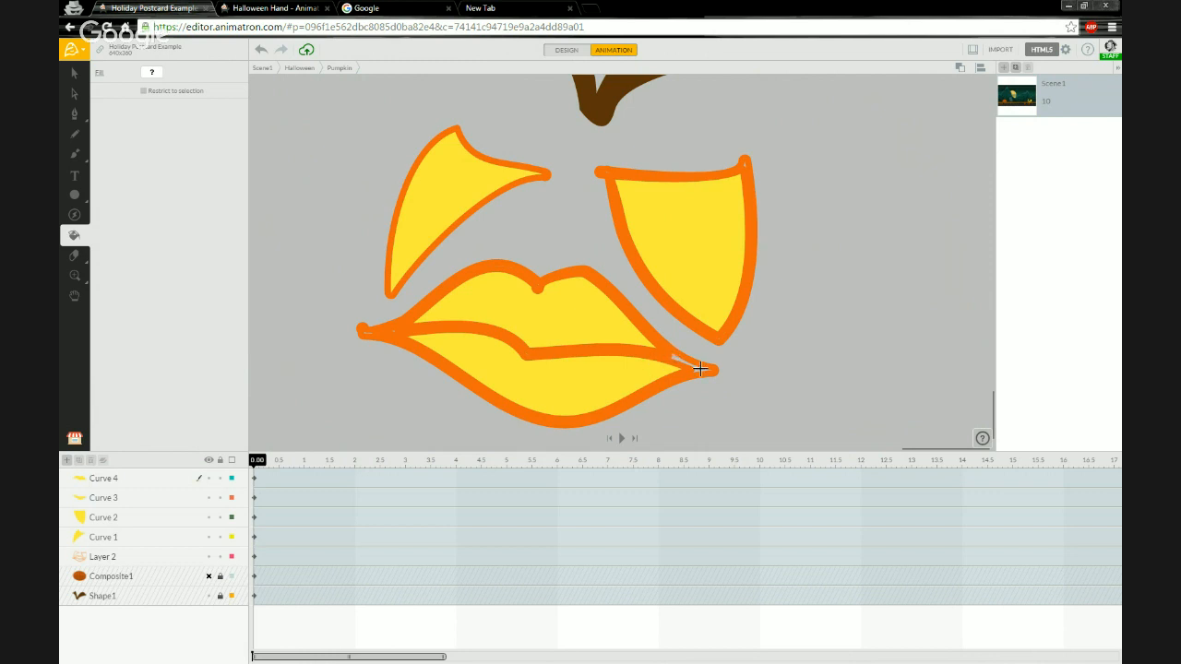
# Fill the small region at the mouth's right corner with the darker yellow.
pyautogui.click(527, 351)
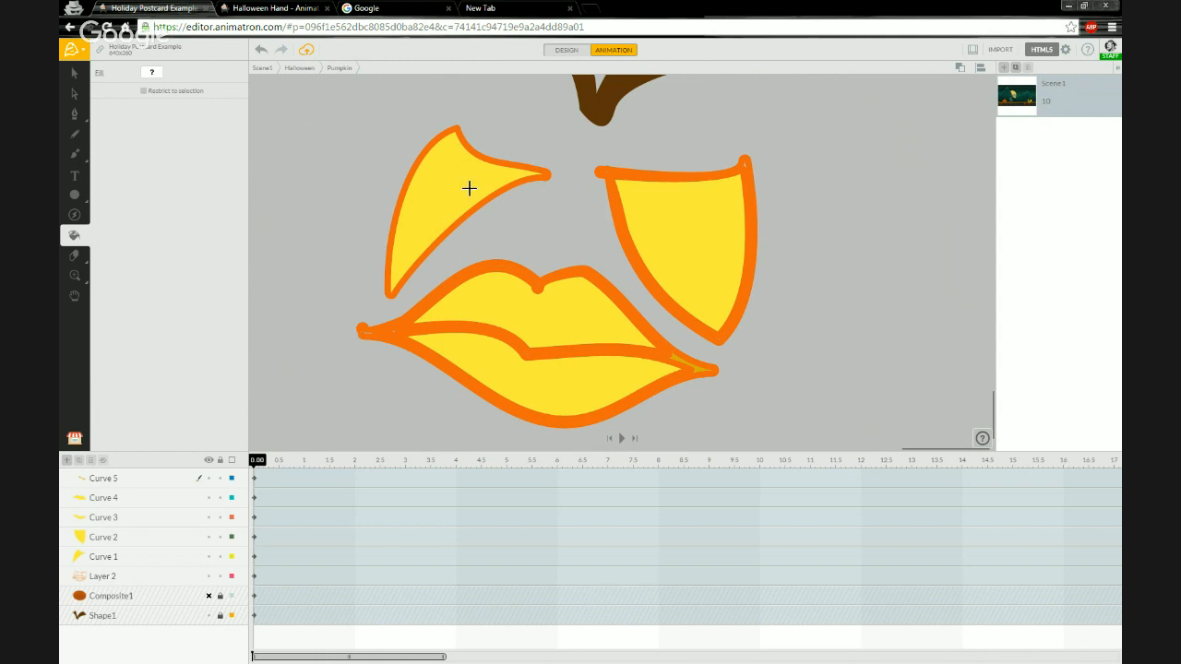
pyautogui.scroll(-1, 469, 187)
pyautogui.scroll(-4, 478, 129)
pyautogui.scroll(2, 513, 107)
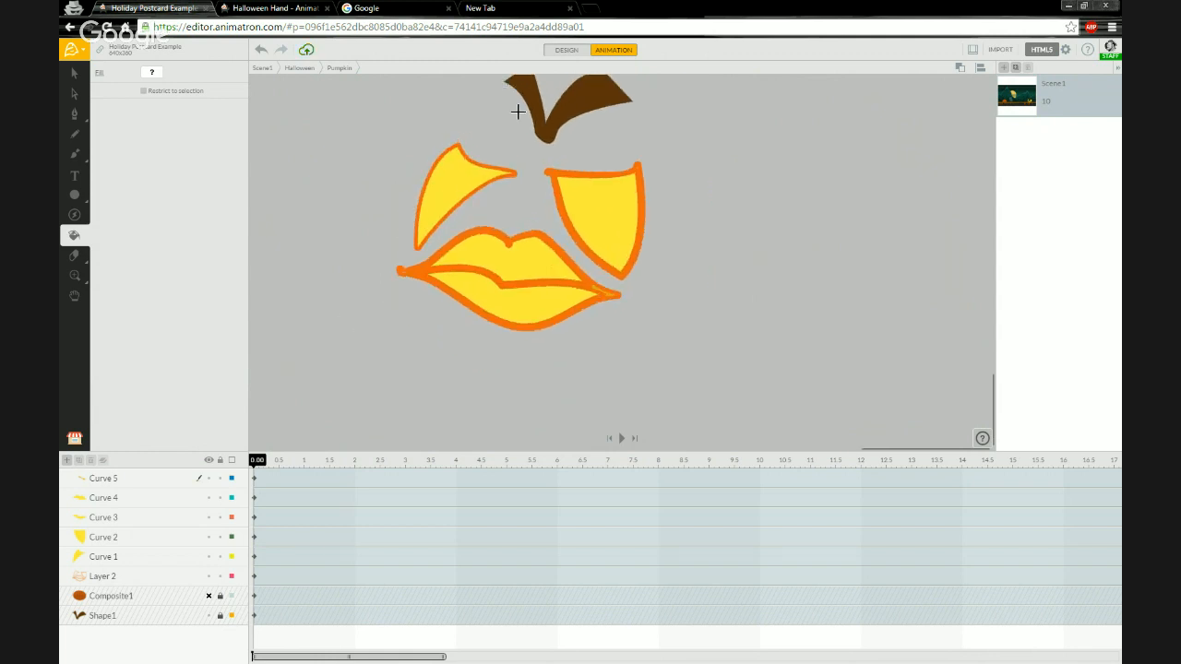
pyautogui.moveTo(526, 188); pyautogui.dragTo(533, 258)
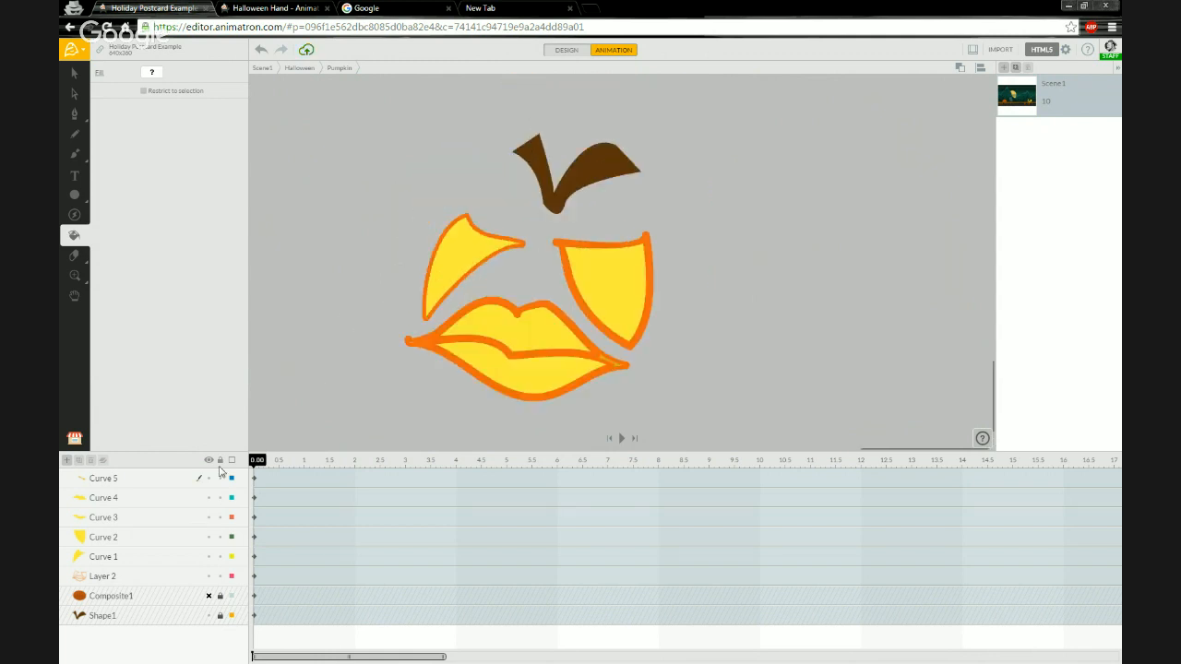
# Select the Curve 1 to Curve 5 fill layers and group them into one layer.
pyautogui.click(136, 483)
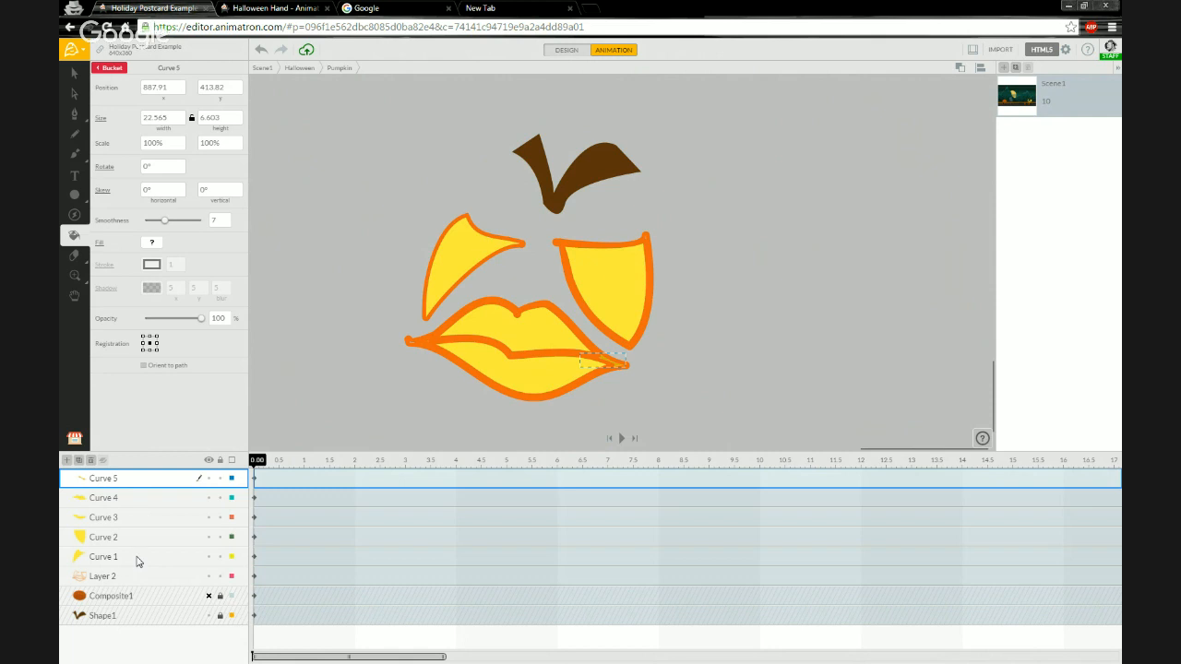
pyautogui.keyDown('shift'); pyautogui.click(137, 559); pyautogui.keyUp('shift')
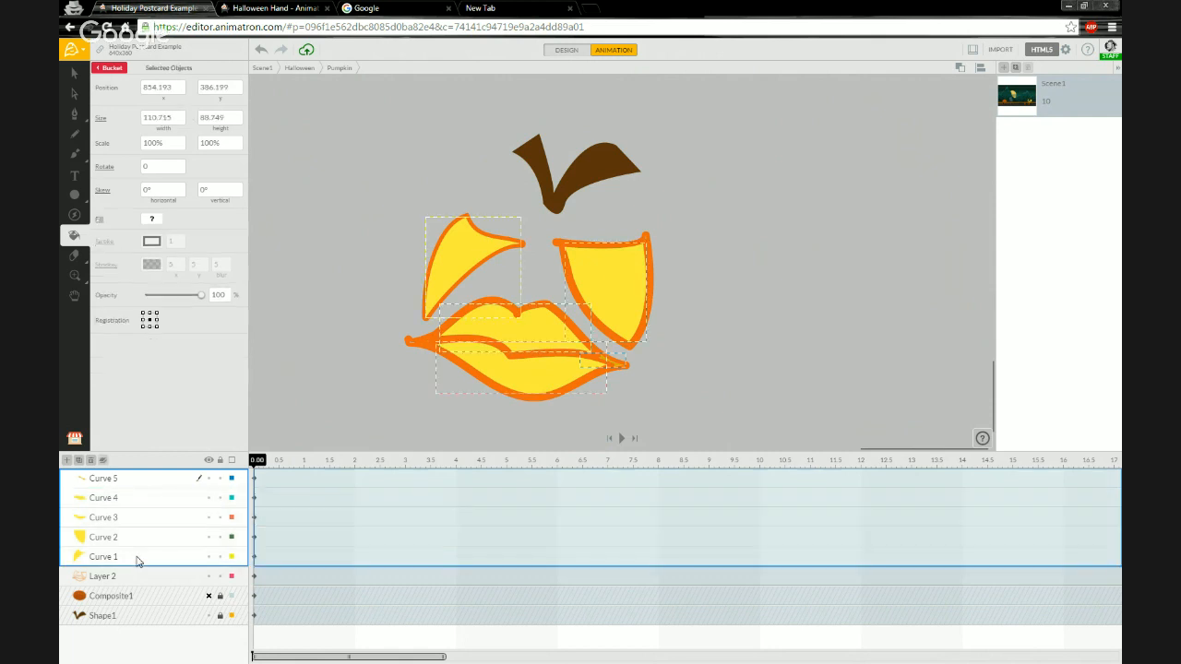
pyautogui.click(102, 461)
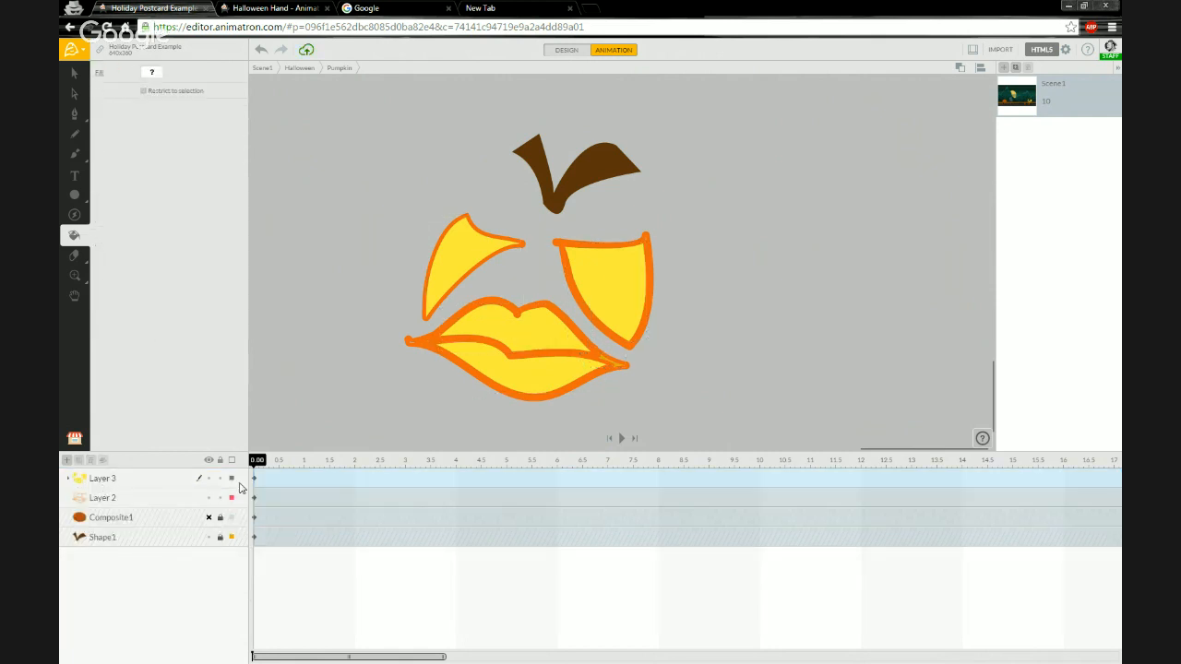
# Toggle the new group's visibility and unhide the Composite1 layer.
pyautogui.click(210, 479)
pyautogui.click(209, 479)
pyautogui.click(210, 479)
pyautogui.click(209, 479)
pyautogui.click(208, 519)
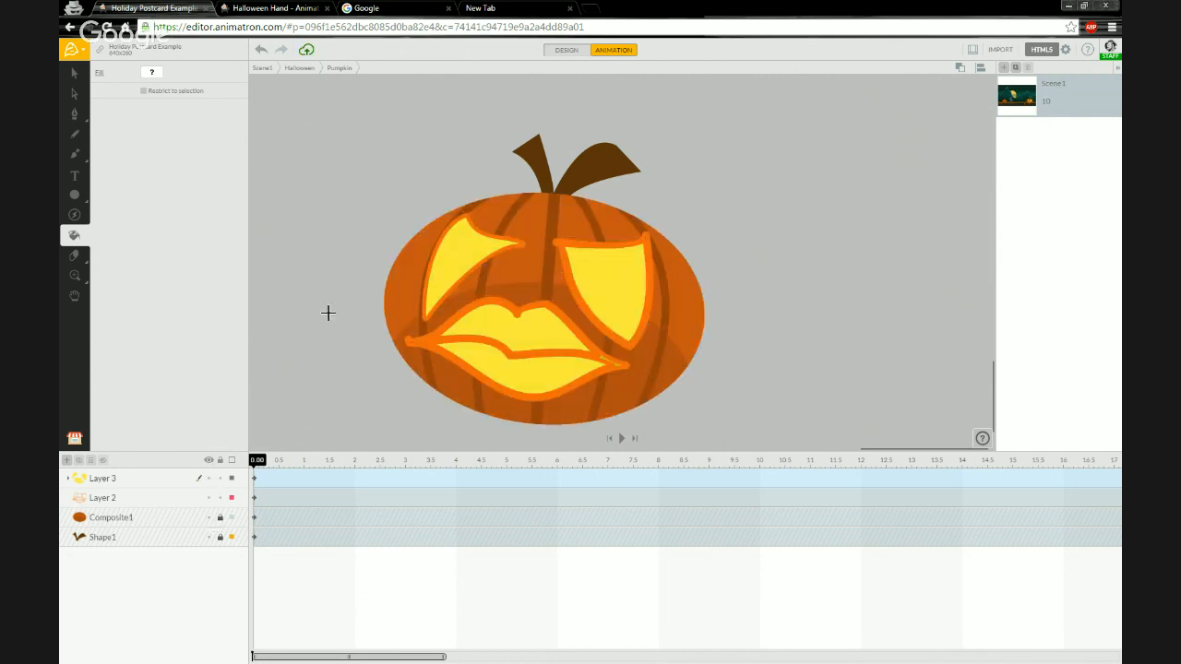
# Return to the Halloween scene and move the carved pumpkin slightly up and to the left.
pyautogui.scroll(-1, 377, 265)
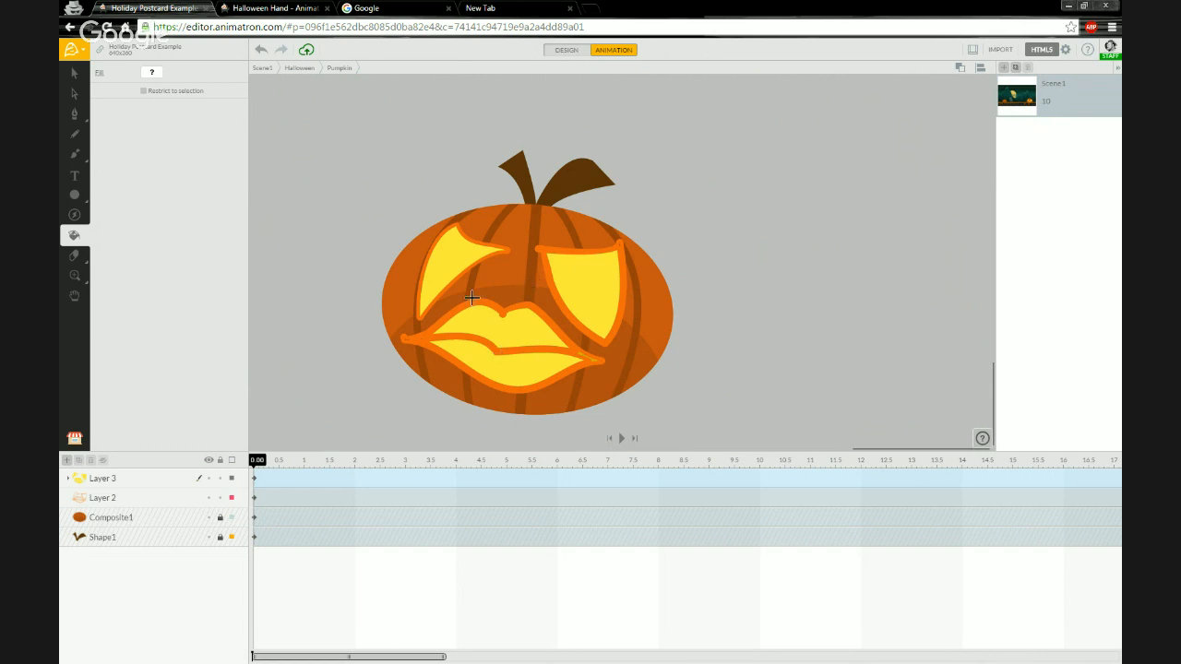
pyautogui.scroll(-2, 438, 295)
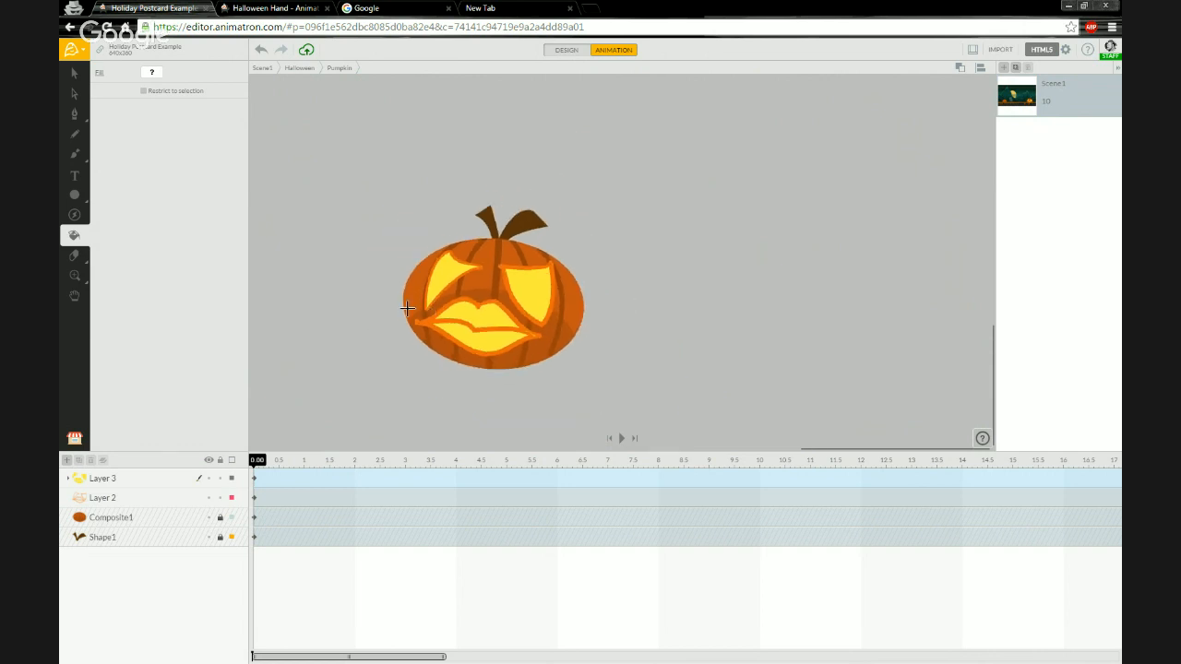
pyautogui.scroll(1, 410, 305)
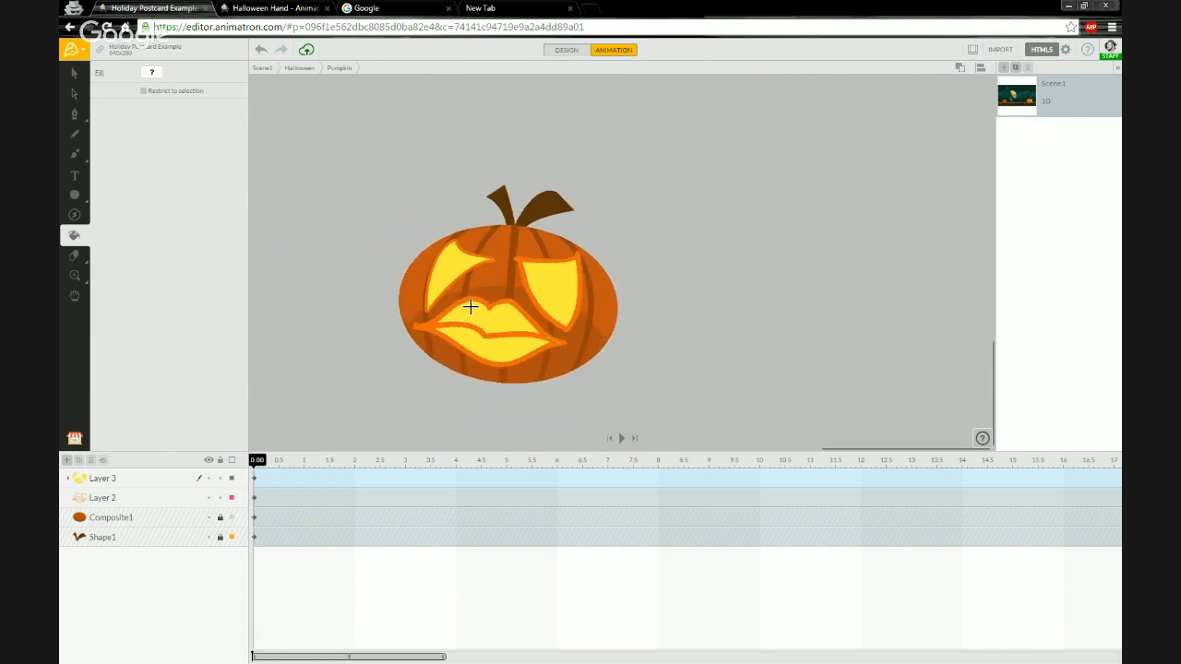
pyautogui.click(302, 74)
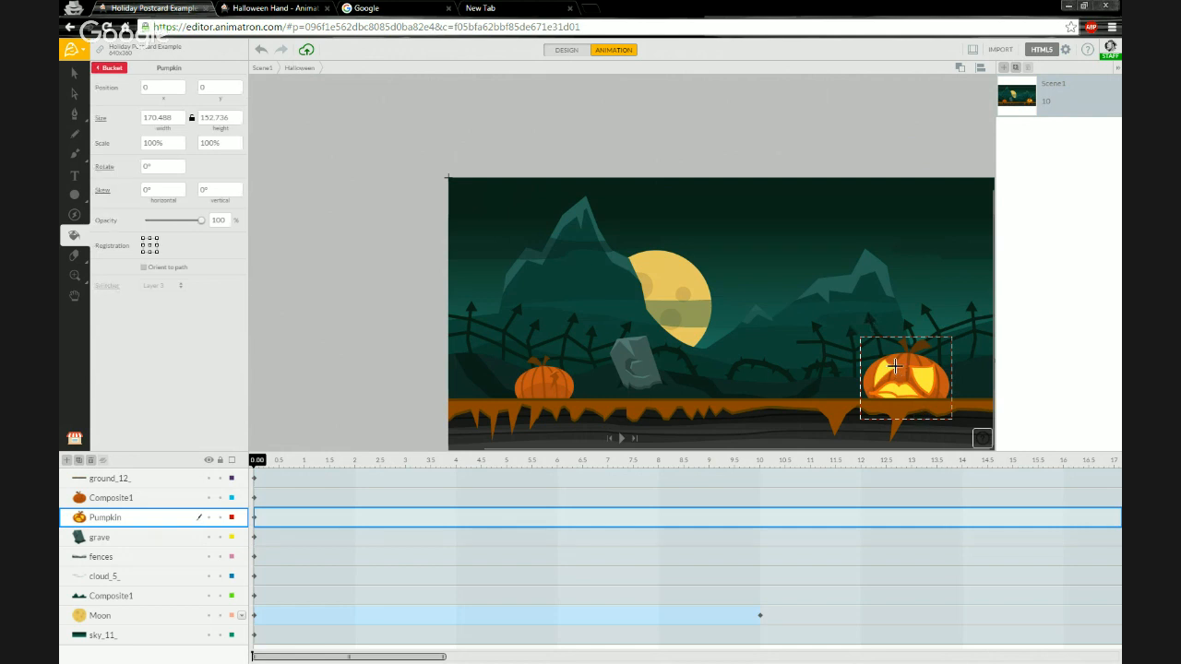
pyautogui.scroll(-1, 900, 369)
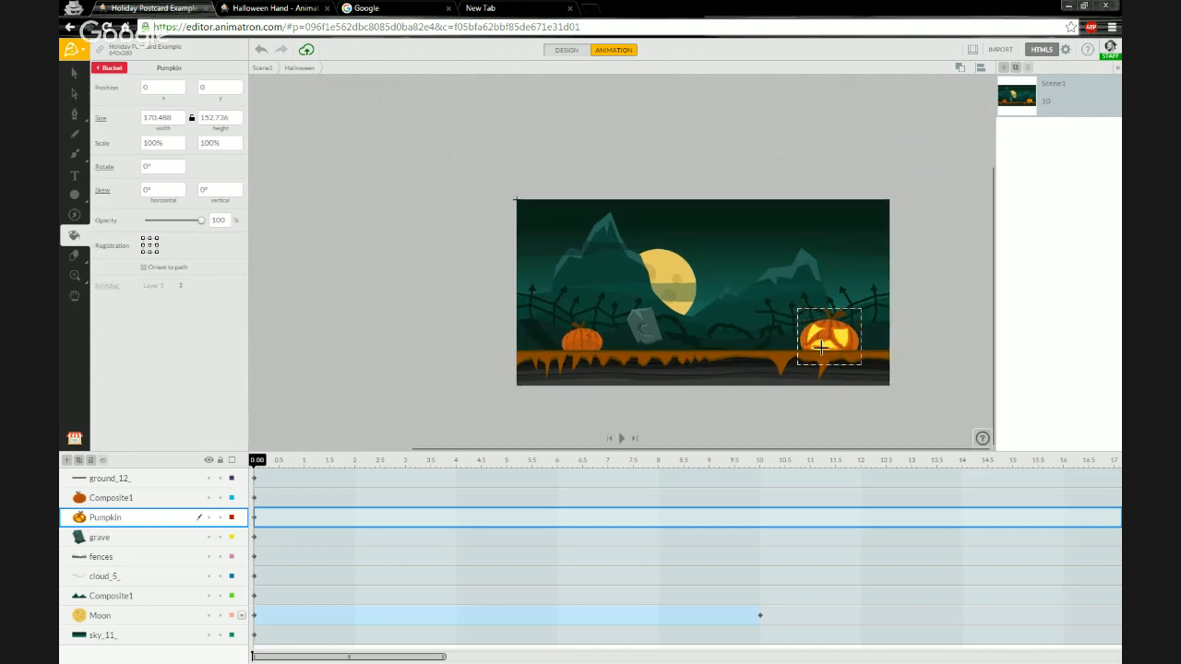
pyautogui.scroll(1, 839, 347)
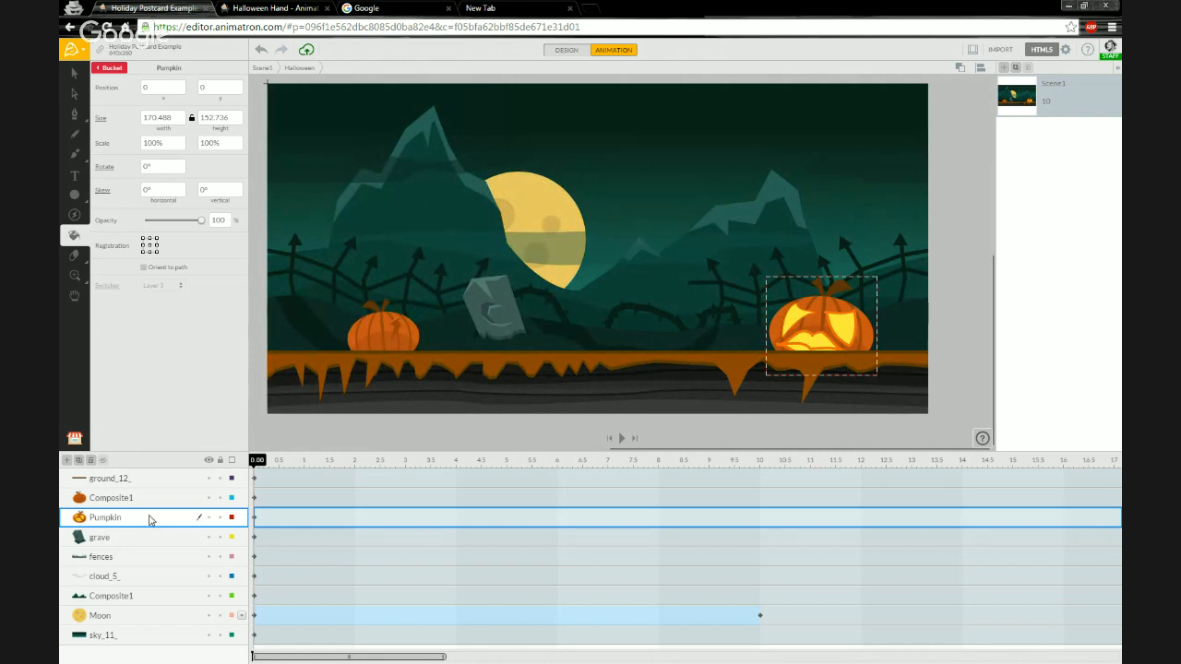
pyautogui.press('v')
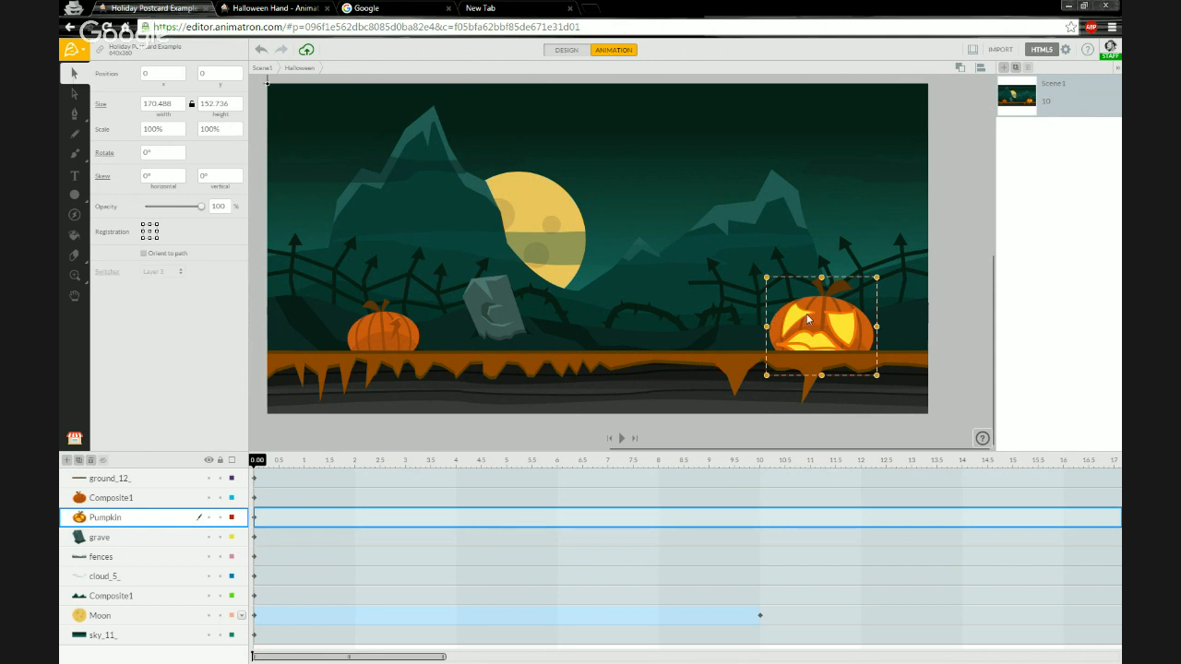
pyautogui.moveTo(811, 320)
pyautogui.mouseDown()
pyautogui.moveTo(813, 306)
pyautogui.moveTo(823, 315)
pyautogui.moveTo(801, 315)
pyautogui.moveTo(810, 313)
pyautogui.mouseUp()
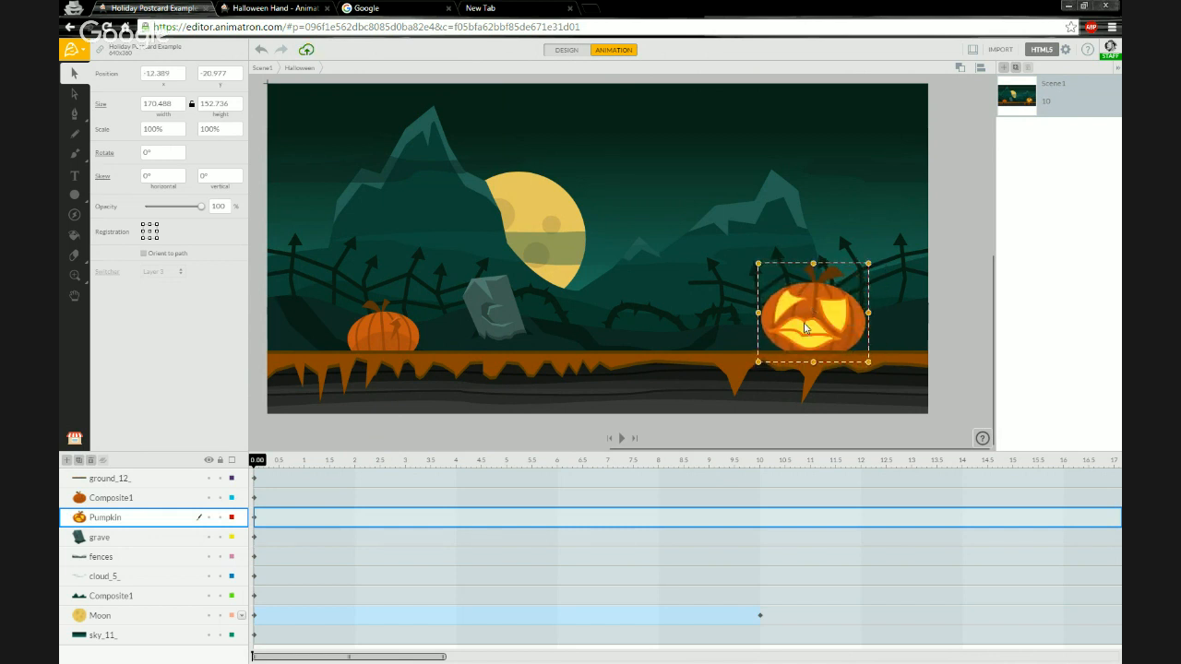
# Open the Pumpkin symbol, select the face group layer and set its fill to FFC107 at 0:00.
pyautogui.click(691, 308)
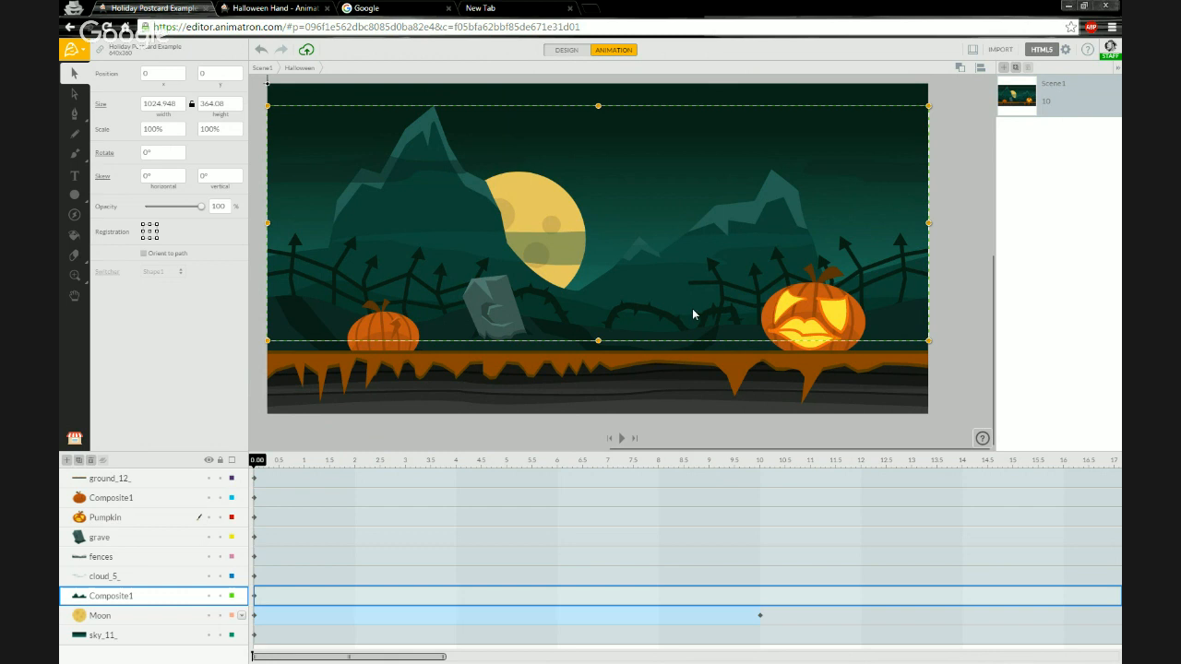
pyautogui.click(962, 315)
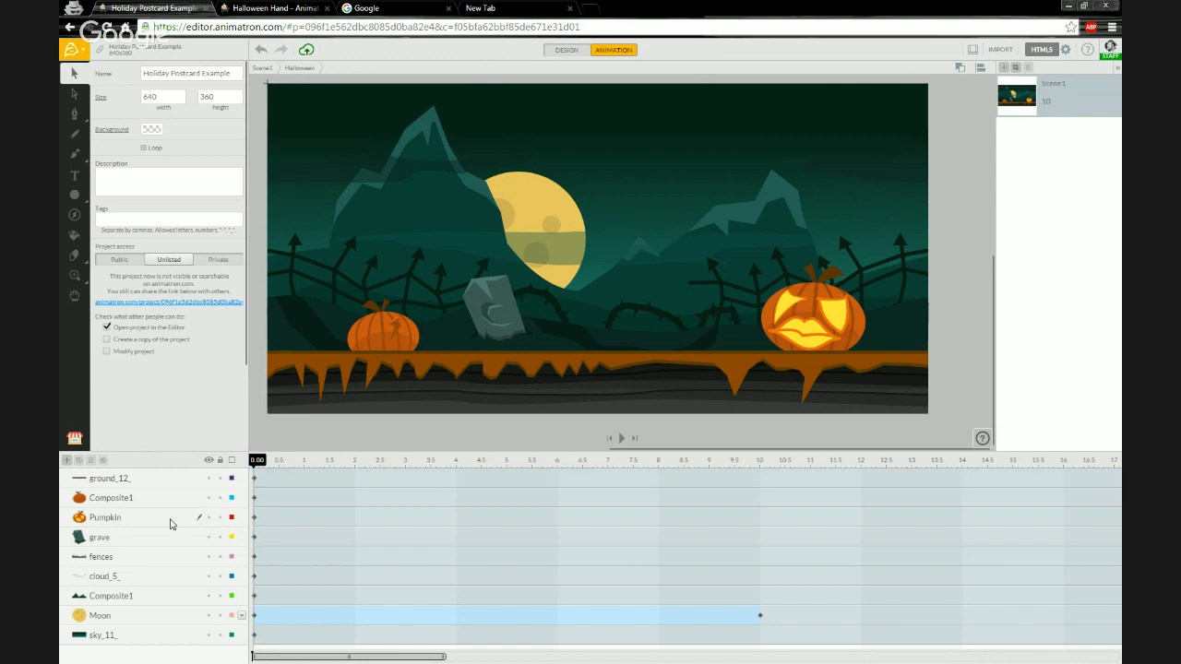
pyautogui.click(80, 520)
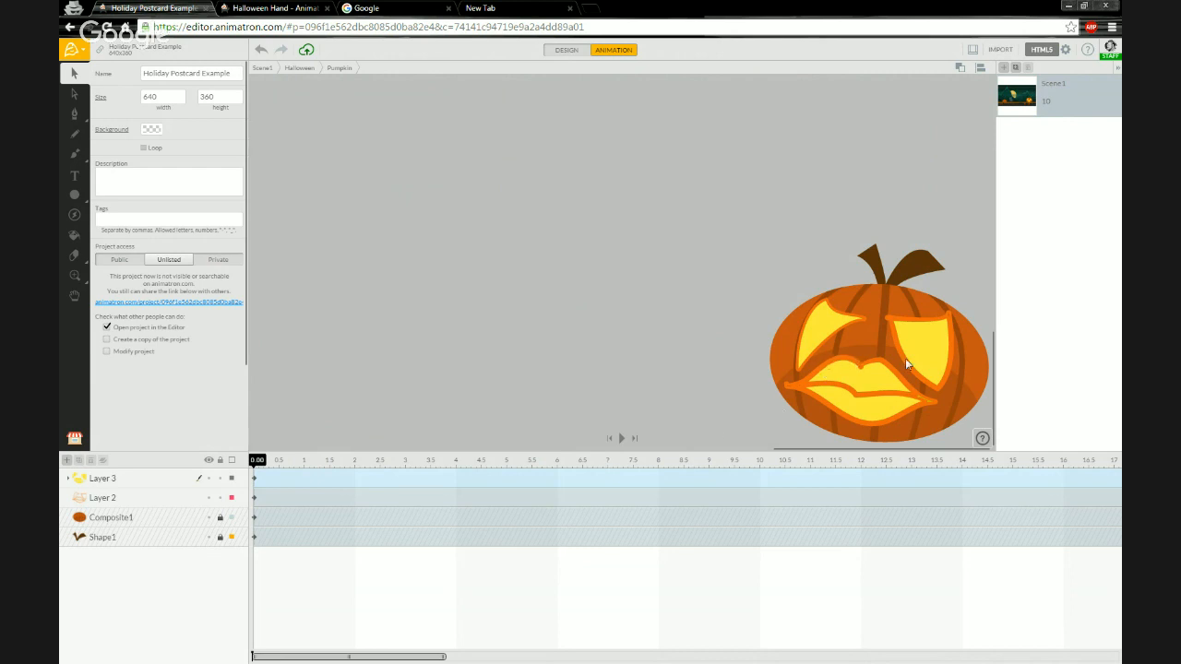
pyautogui.scroll(-3, 912, 365)
pyautogui.scroll(-3, 649, 203)
pyautogui.scroll(7, 936, 359)
pyautogui.scroll(1, 853, 316)
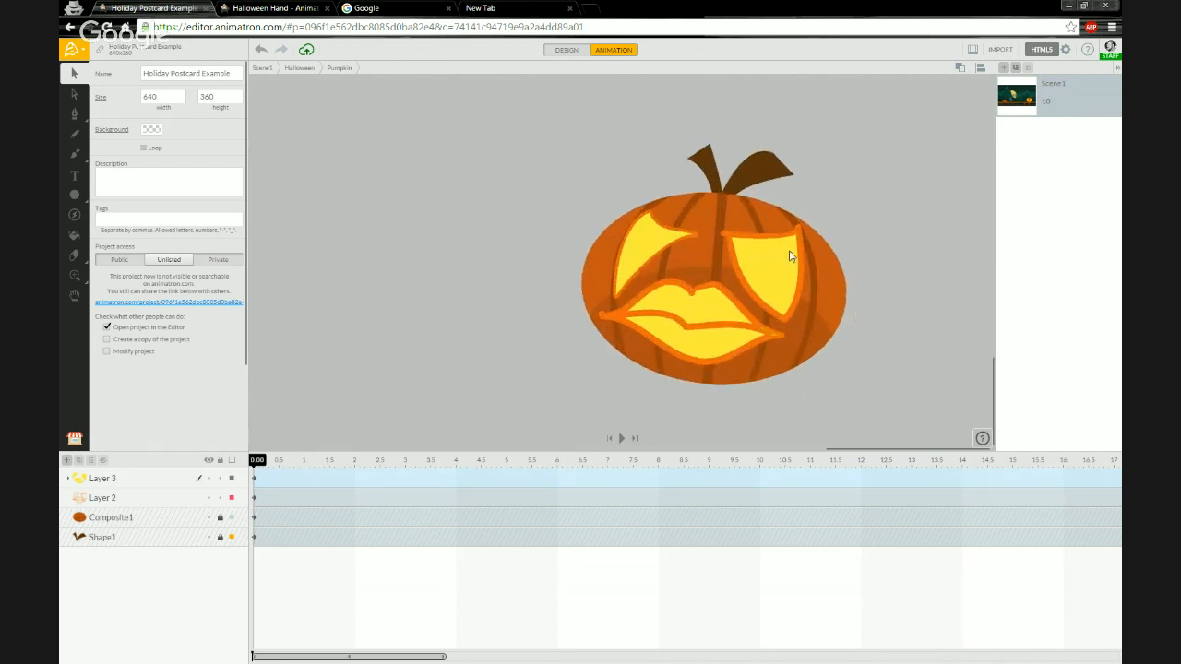
pyautogui.scroll(1, 784, 259)
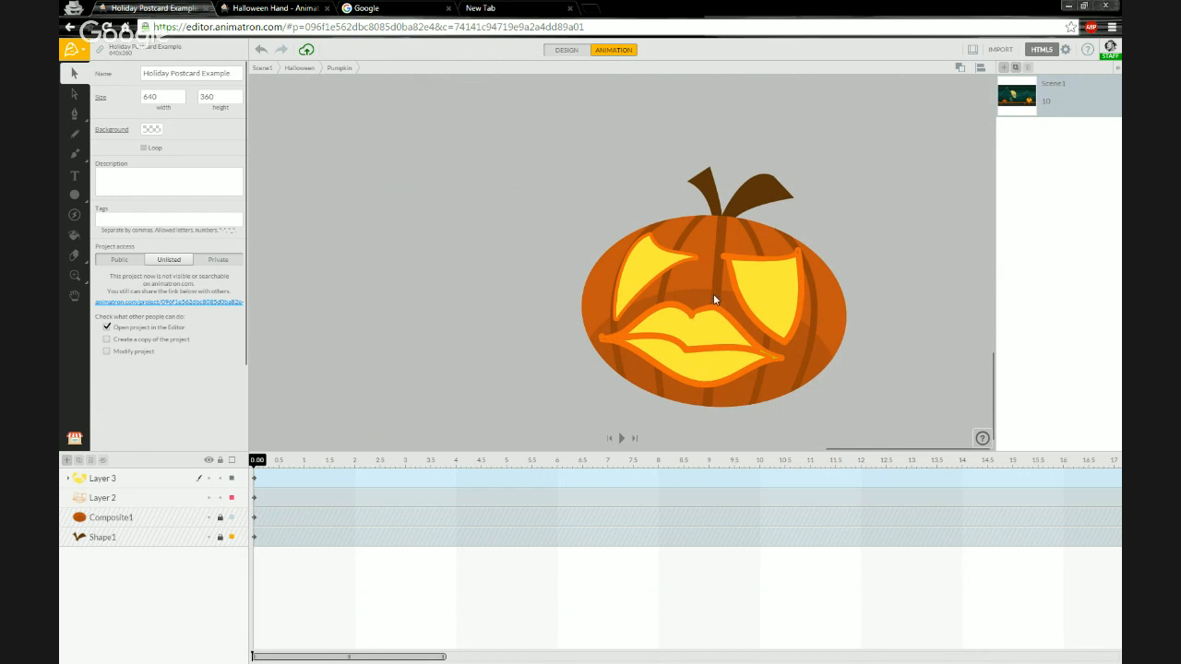
pyautogui.scroll(-3, 713, 295)
pyautogui.scroll(-7, 603, 206)
pyautogui.scroll(6, 611, 238)
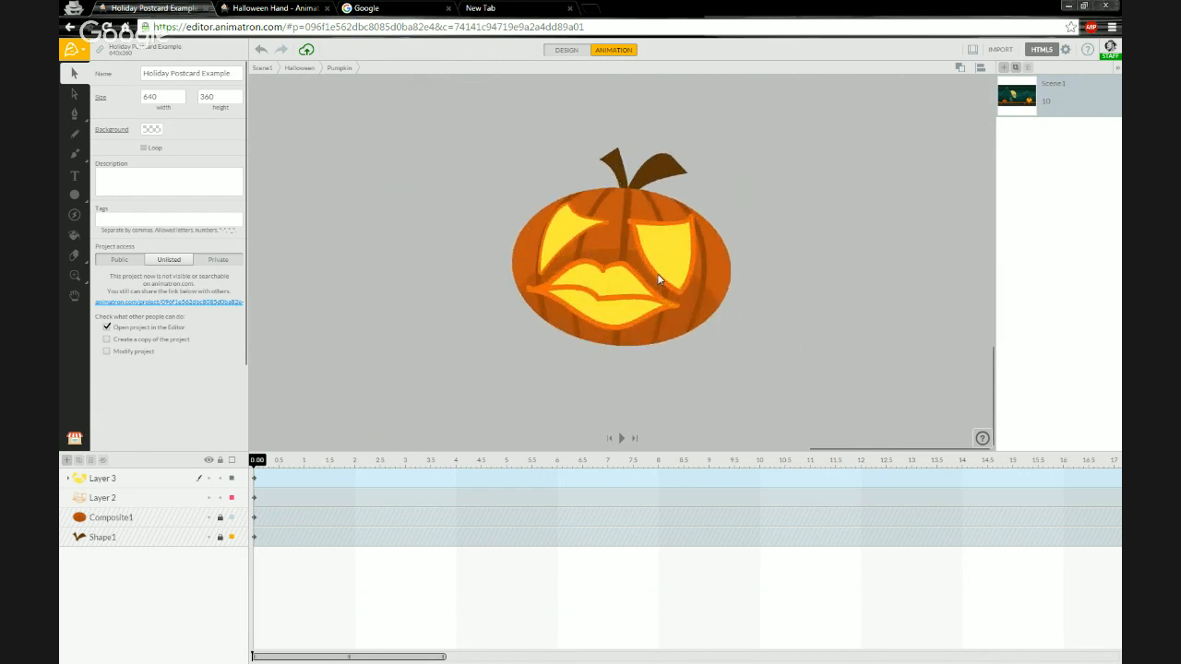
pyautogui.scroll(5, 657, 273)
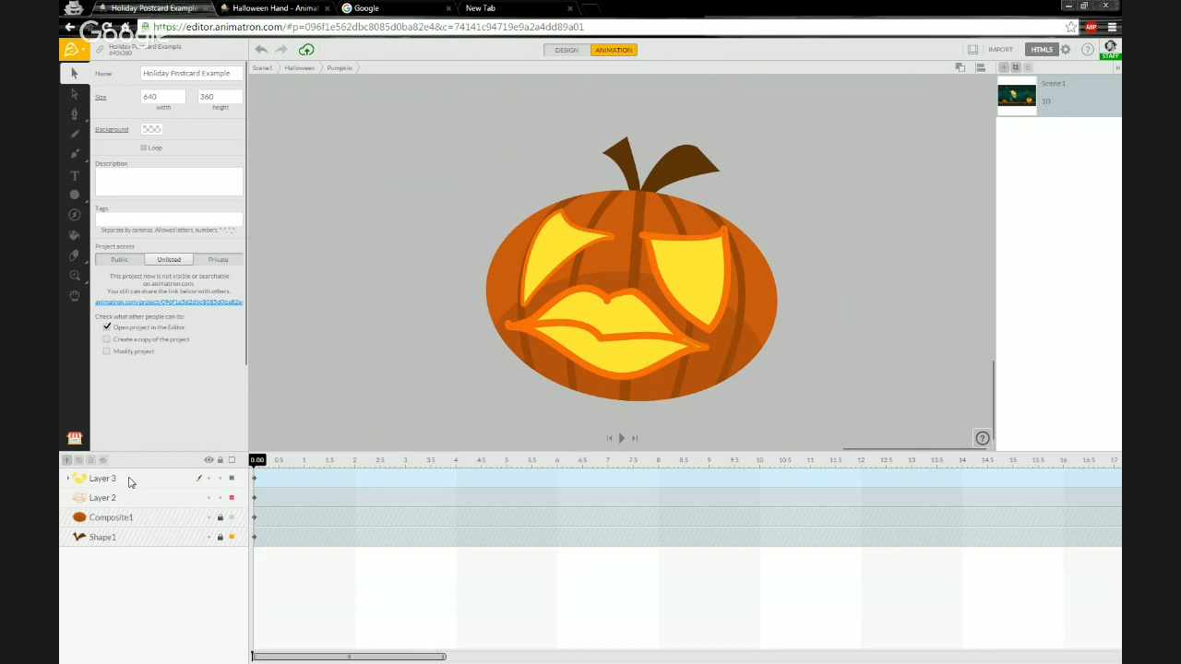
pyautogui.click(129, 482)
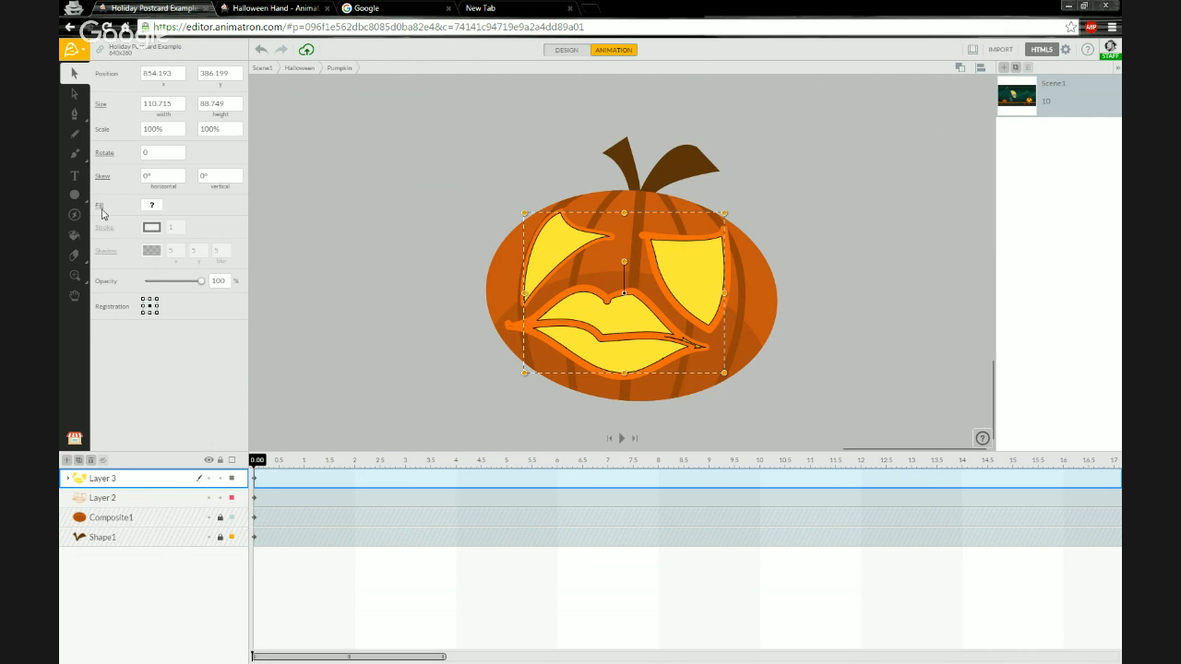
pyautogui.click(153, 206)
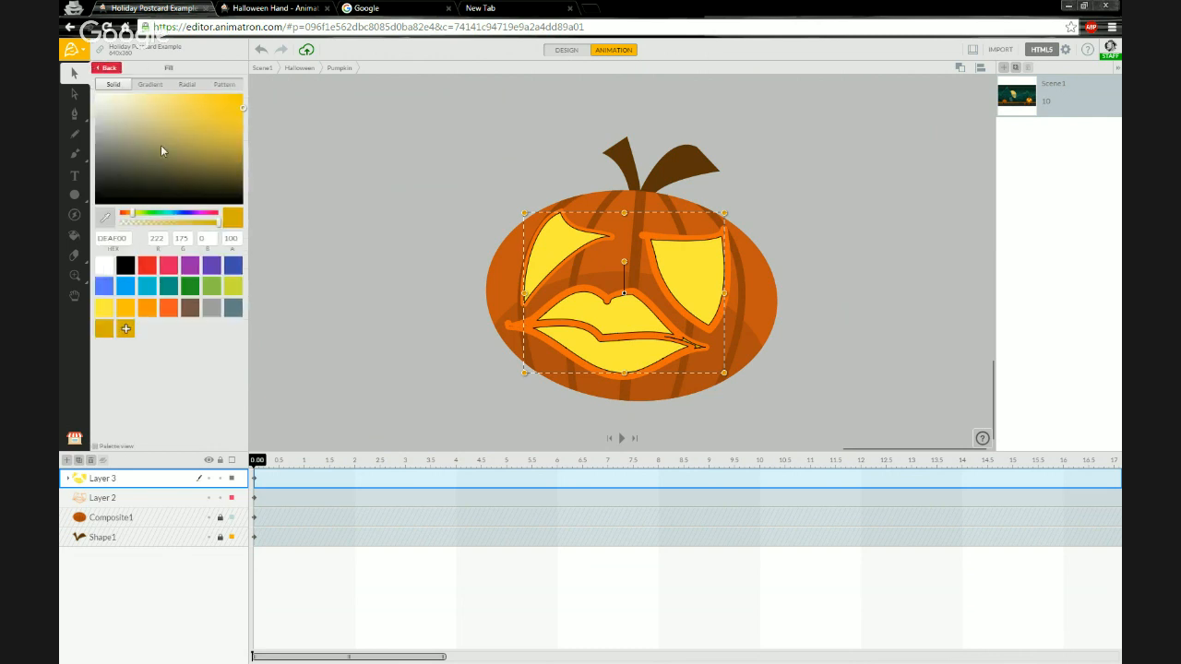
pyautogui.click(125, 310)
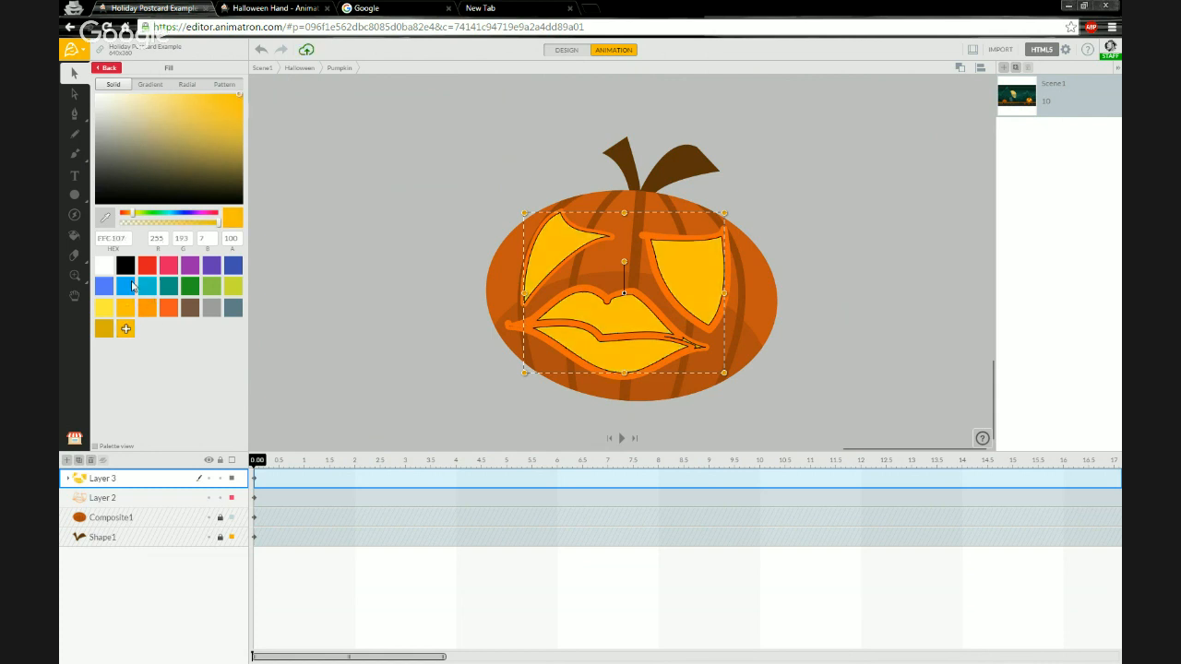
pyautogui.click(108, 69)
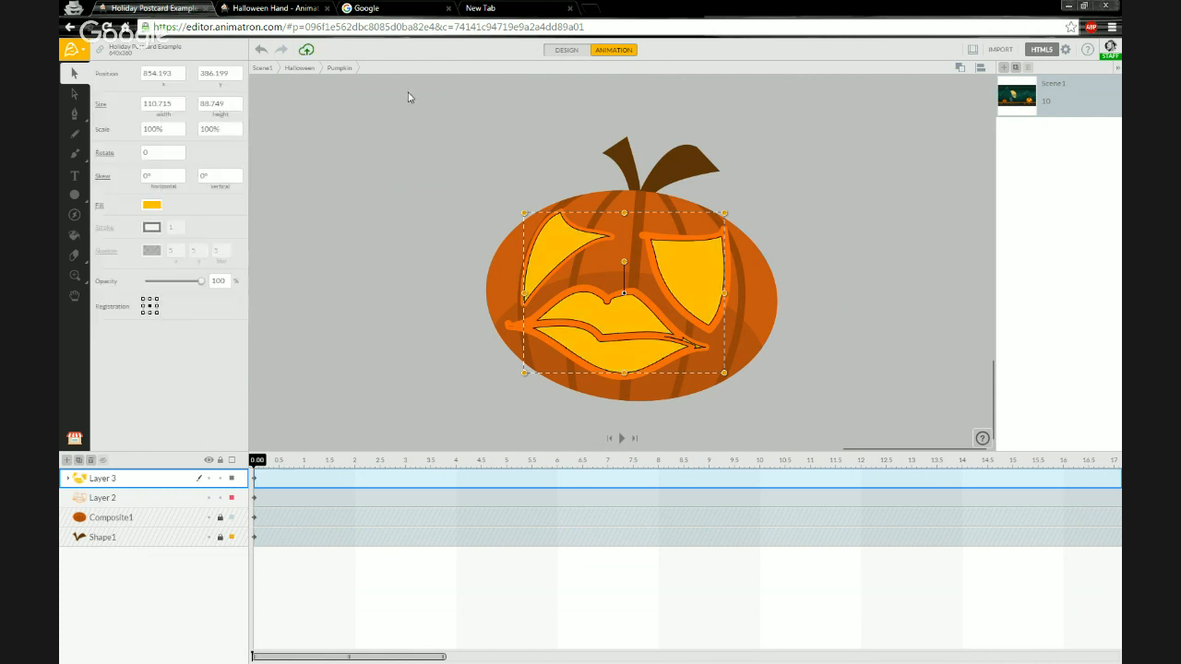
# Move to 0.40 s and set the face group's fill to FFEB3B.
pyautogui.click(596, 54)
pyautogui.click(274, 464)
pyautogui.moveTo(275, 464)
pyautogui.mouseDown()
pyautogui.moveTo(261, 464)
pyautogui.moveTo(276, 465)
pyautogui.mouseUp()
pyautogui.click(150, 207)
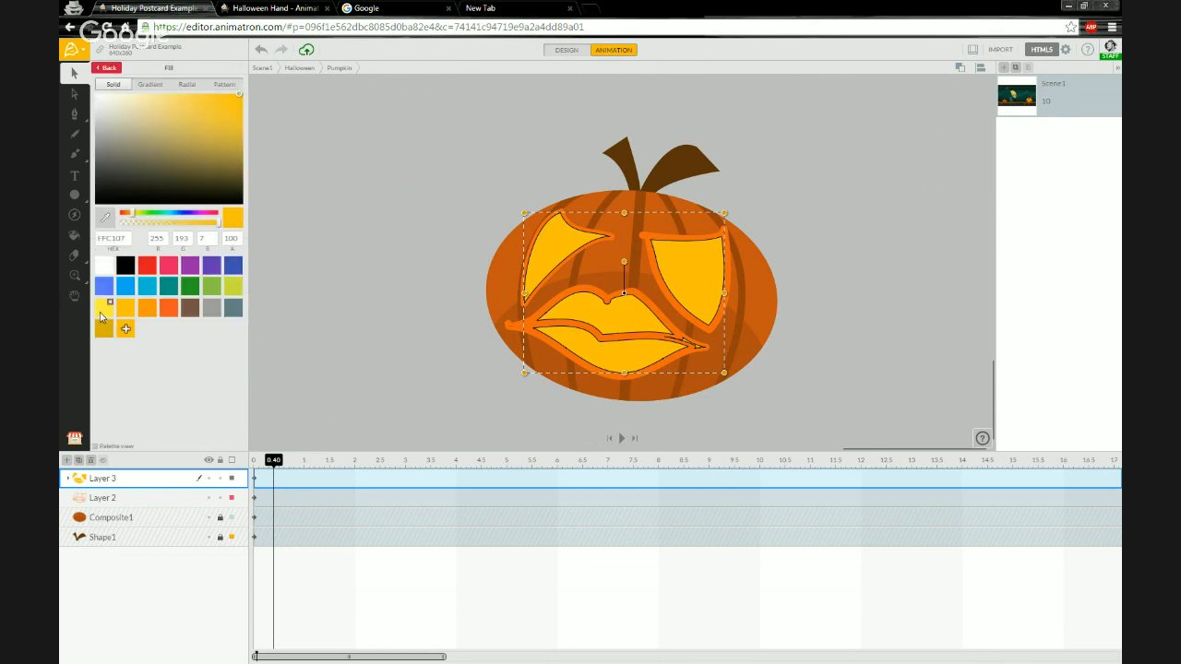
pyautogui.click(103, 311)
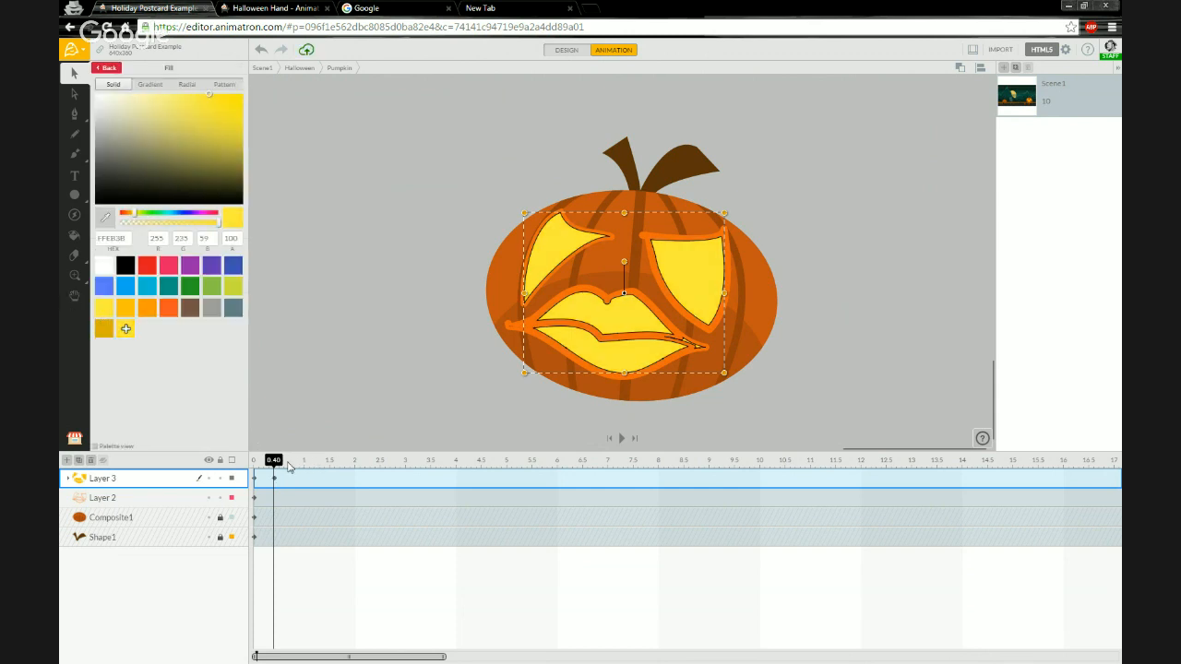
# Keyframe the face fill as FF9800 at 0.80 s and FFEB3B at 1.10 s.
pyautogui.click(294, 464)
pyautogui.click(98, 333)
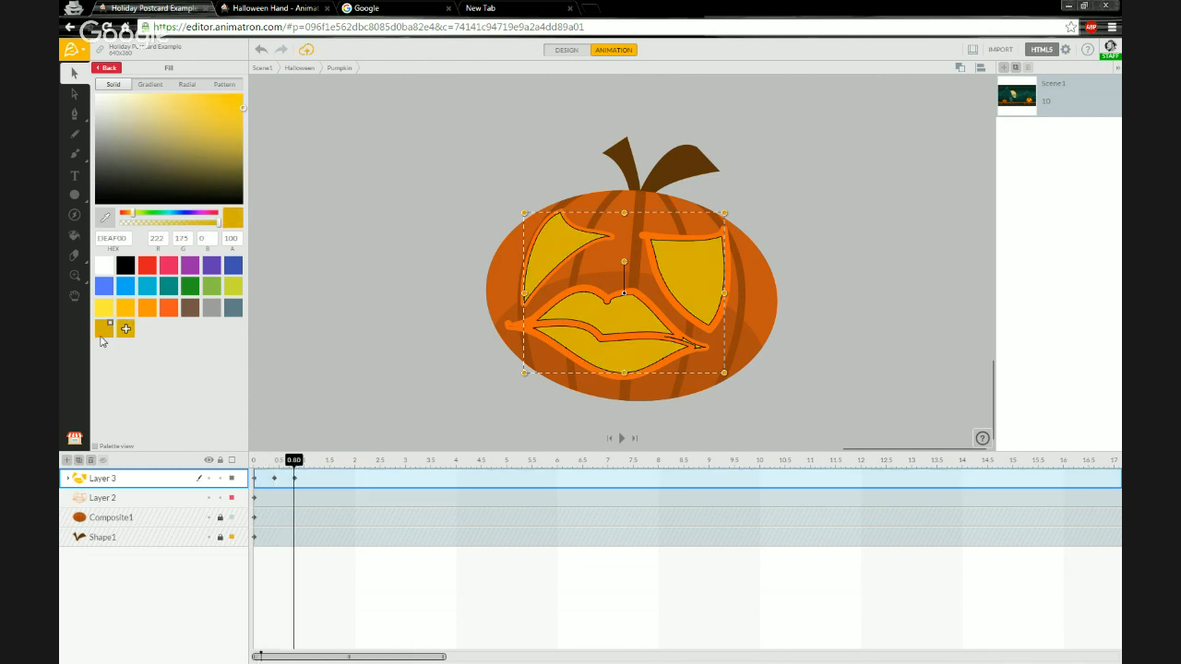
pyautogui.click(144, 312)
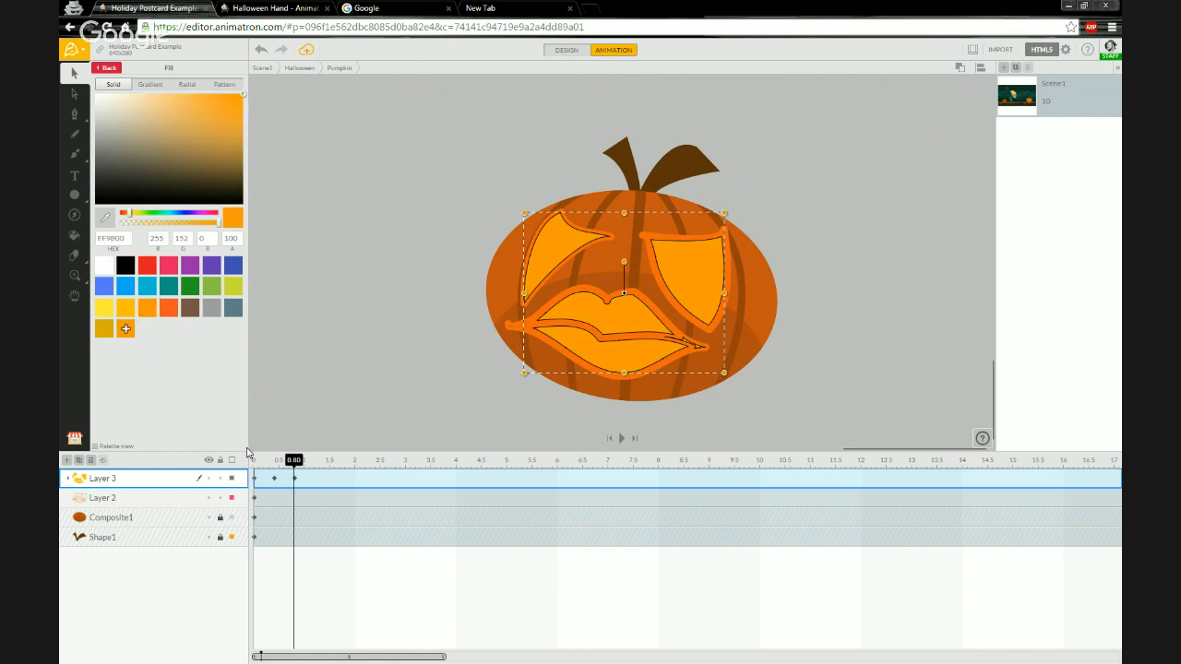
pyautogui.moveTo(290, 461)
pyautogui.mouseDown()
pyautogui.moveTo(251, 465)
pyautogui.moveTo(312, 465)
pyautogui.mouseUp()
pyautogui.click(103, 308)
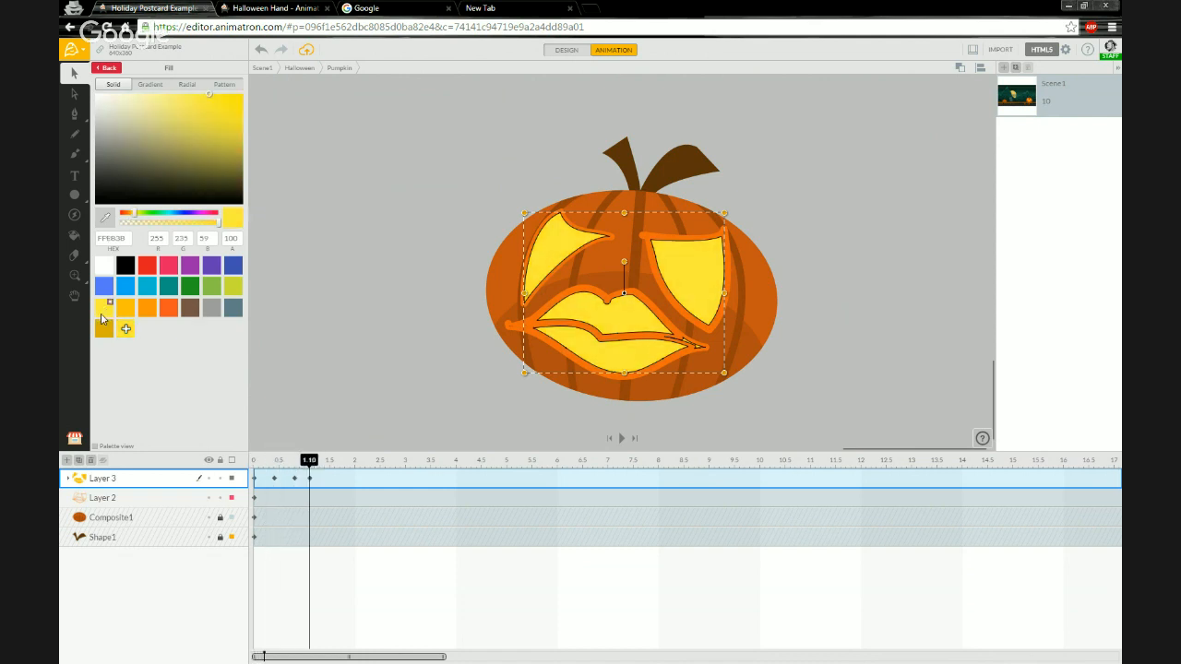
# Move to 1.50 s and set the face group's fill to a pale yellow FFF03B.
pyautogui.moveTo(311, 465)
pyautogui.mouseDown()
pyautogui.moveTo(256, 465)
pyautogui.moveTo(312, 461)
pyautogui.mouseUp()
pyautogui.moveTo(312, 461)
pyautogui.mouseDown()
pyautogui.moveTo(258, 462)
pyautogui.moveTo(329, 464)
pyautogui.mouseUp()
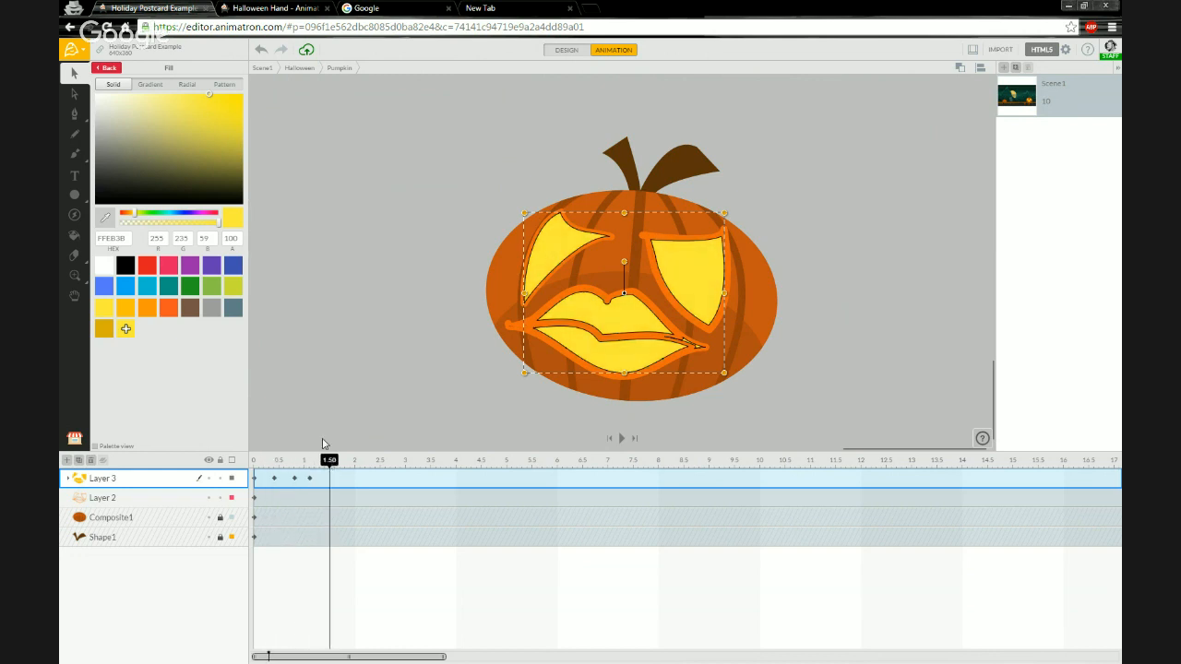
pyautogui.click(173, 313)
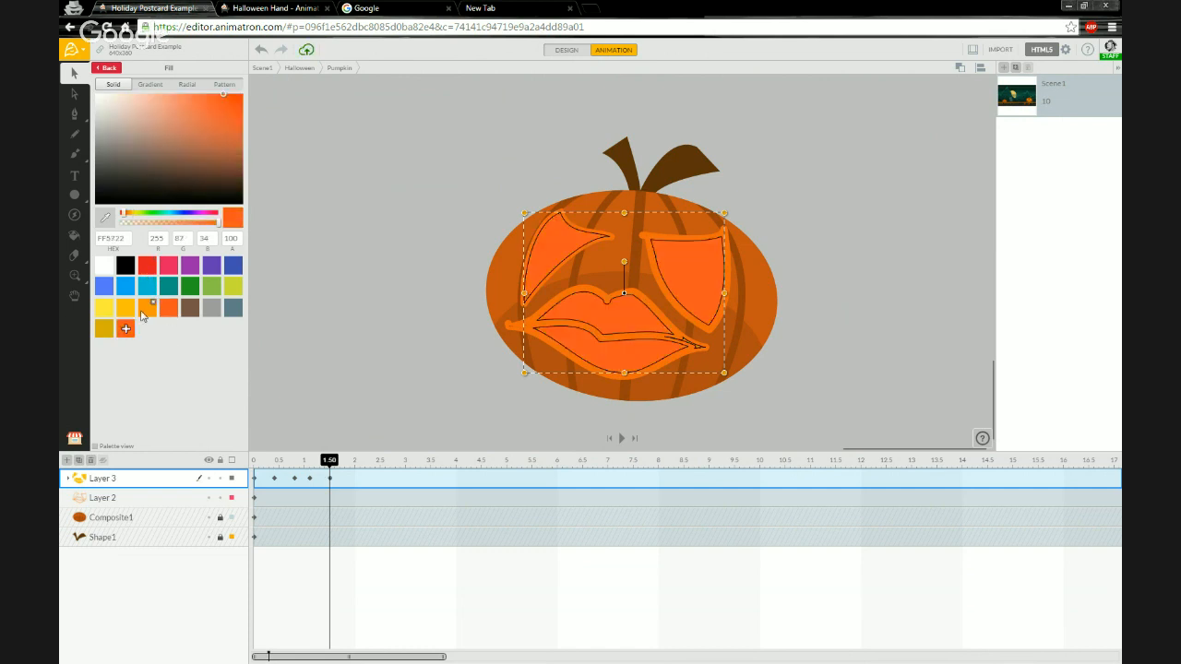
pyautogui.click(147, 312)
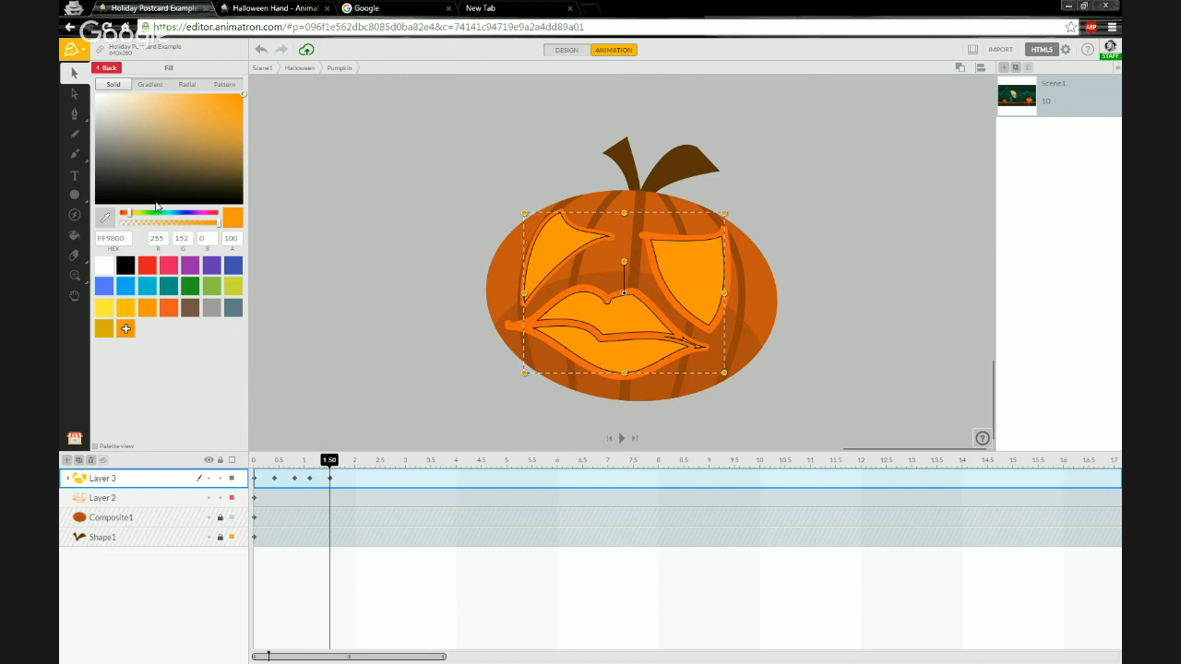
pyautogui.click(191, 102)
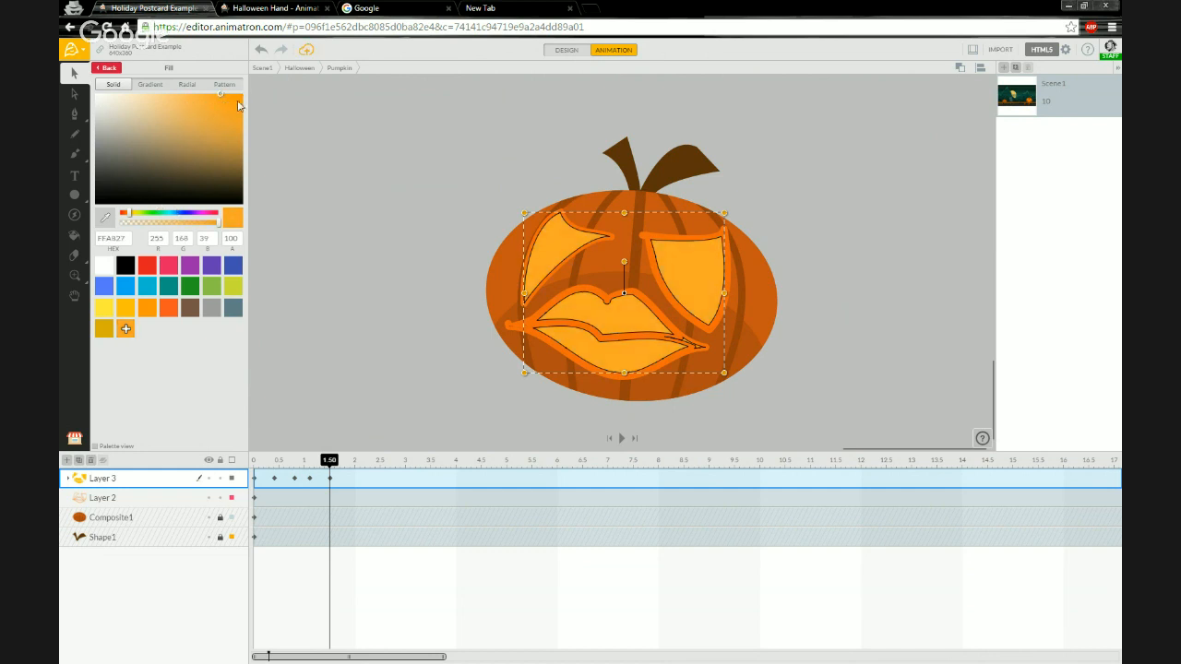
pyautogui.moveTo(240, 107); pyautogui.dragTo(250, 91)
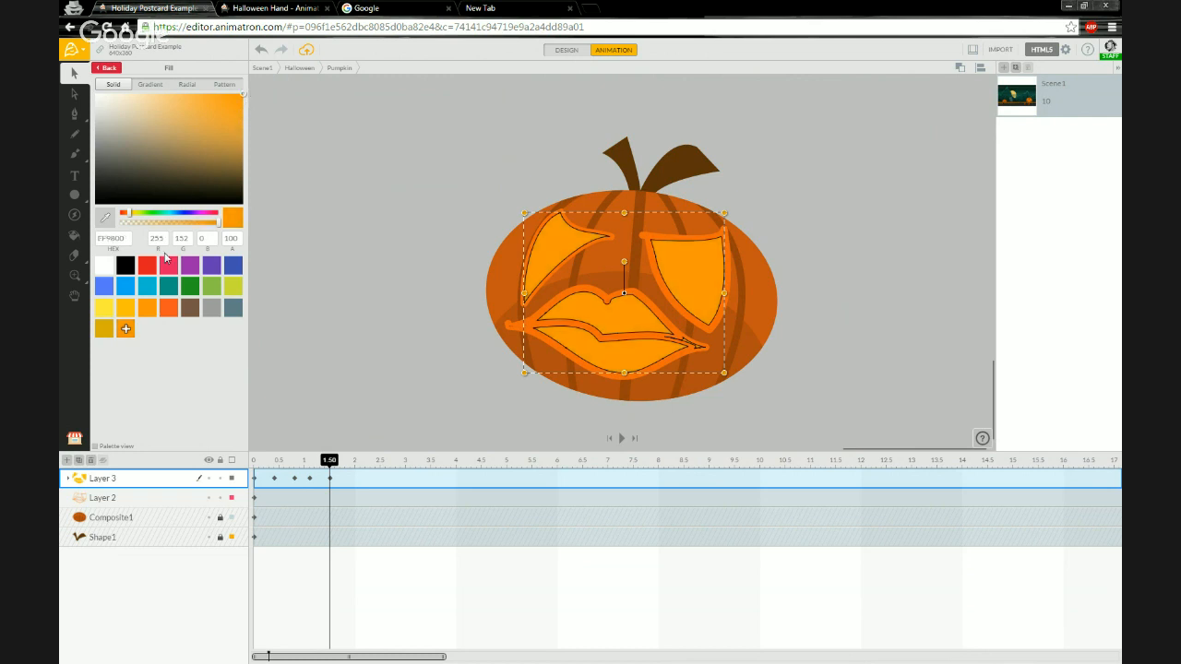
pyautogui.moveTo(131, 216); pyautogui.dragTo(132, 216)
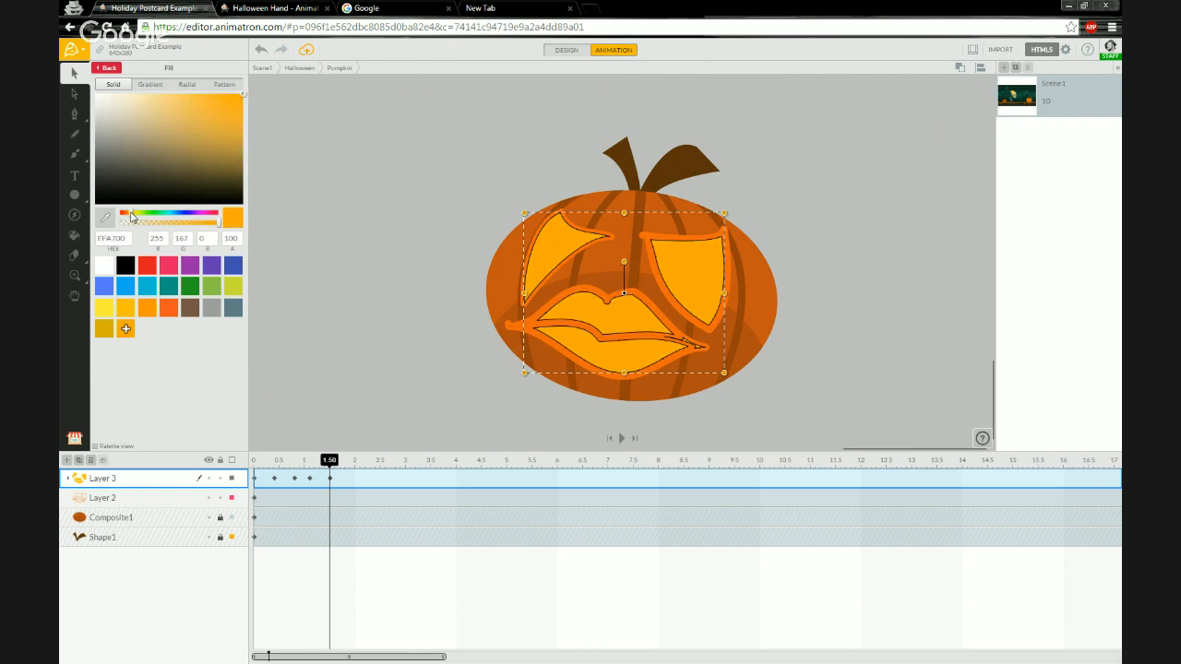
pyautogui.click(136, 216)
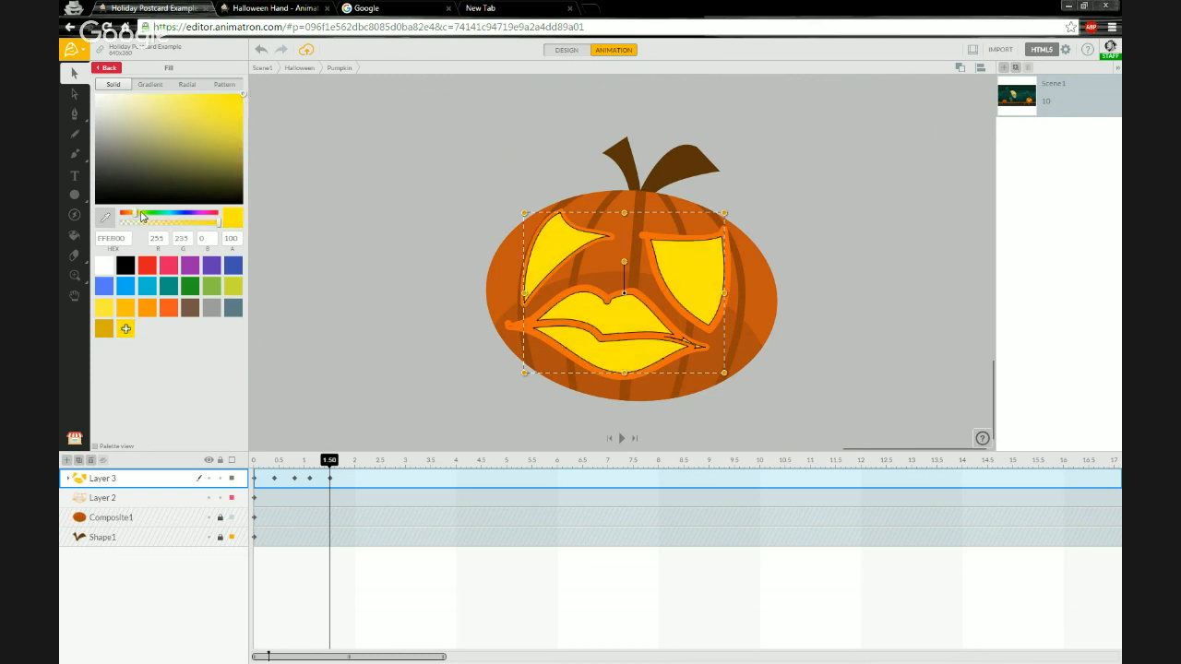
pyautogui.moveTo(241, 111); pyautogui.dragTo(211, 90)
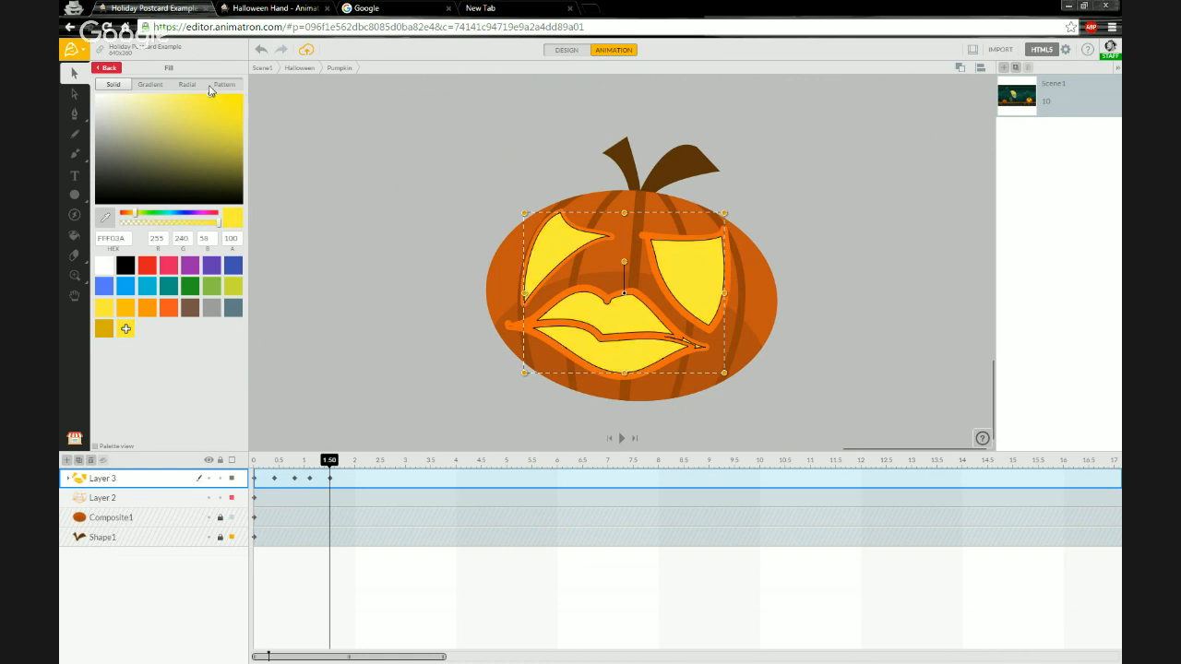
pyautogui.moveTo(330, 460)
pyautogui.mouseDown()
pyautogui.moveTo(256, 460)
pyautogui.moveTo(311, 459)
pyautogui.moveTo(253, 449)
pyautogui.moveTo(322, 459)
pyautogui.moveTo(258, 459)
pyautogui.moveTo(330, 461)
pyautogui.mouseUp()
# Change the face layer's end action to loop the flicker animation.
pyautogui.rightClick(330, 478)
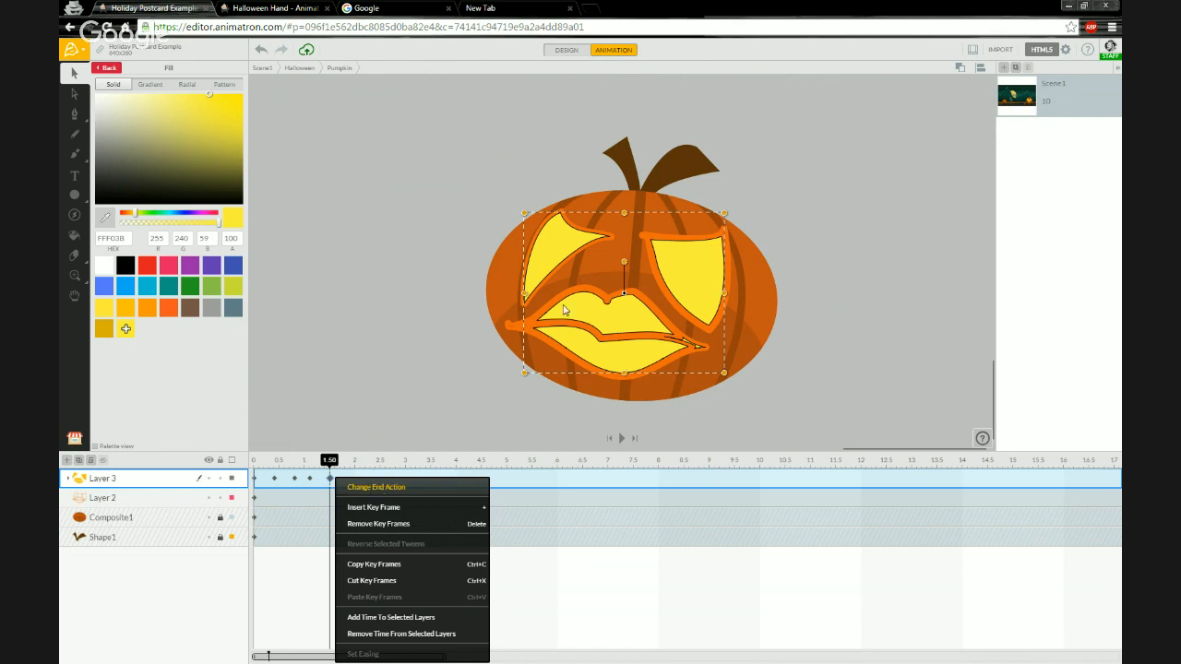
pyautogui.click(353, 488)
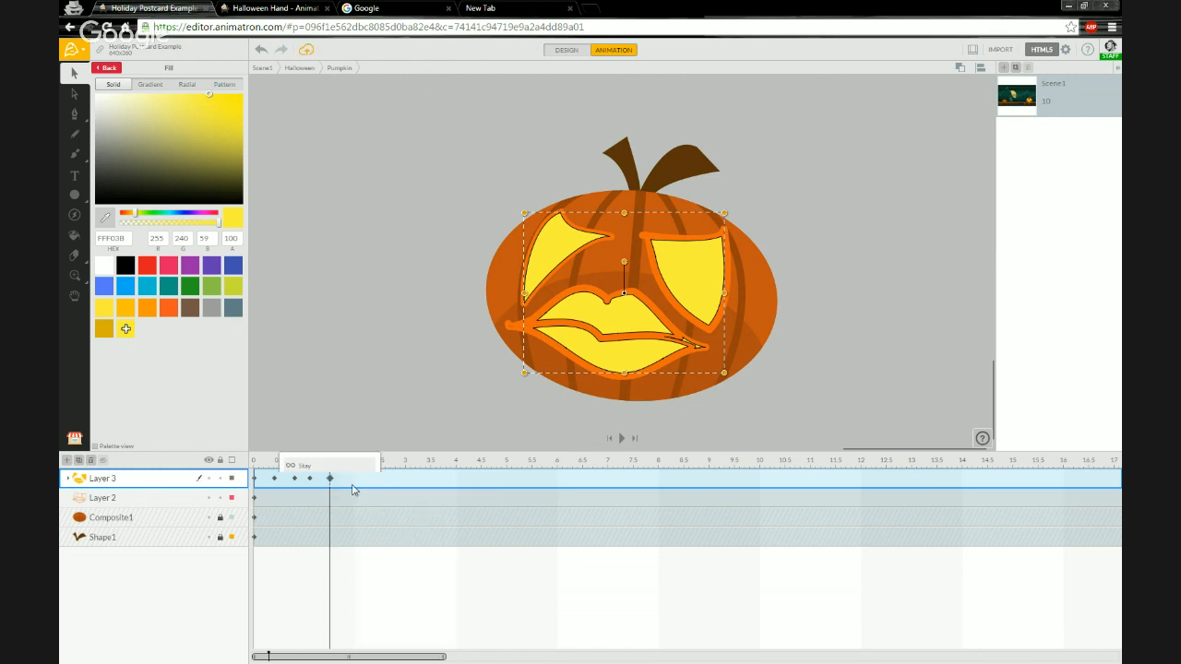
pyautogui.click(298, 450)
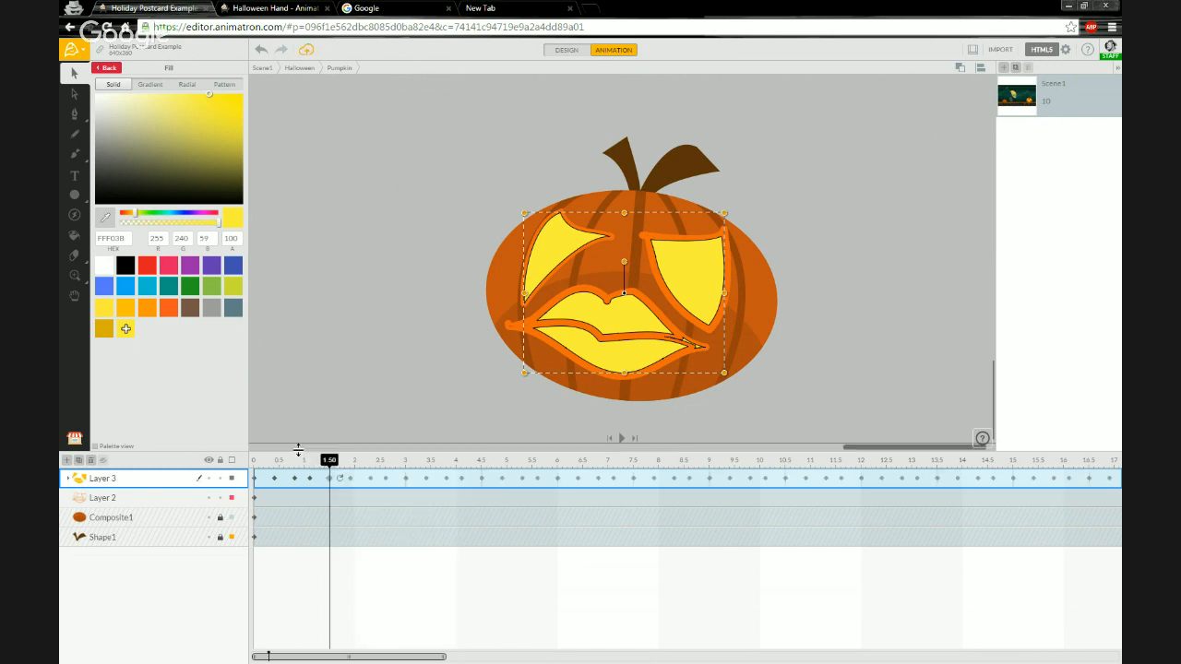
# Play back the pumpkin's flickering face animation from the start to review it.
pyautogui.moveTo(293, 459); pyautogui.dragTo(246, 454)
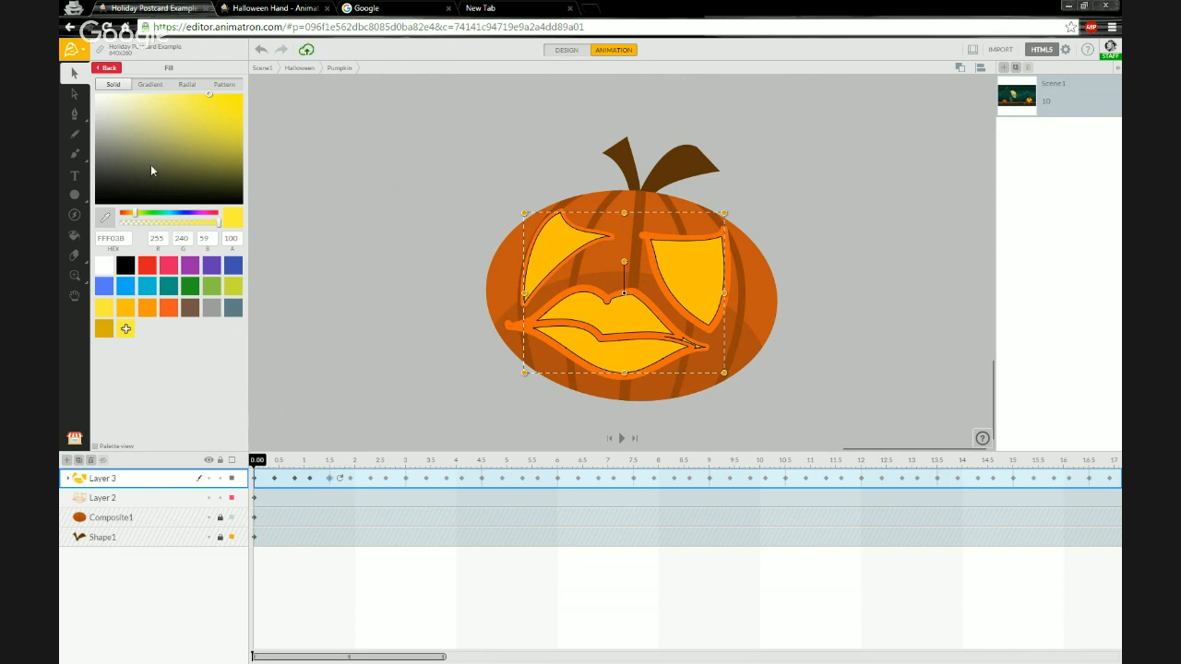
pyautogui.click(106, 68)
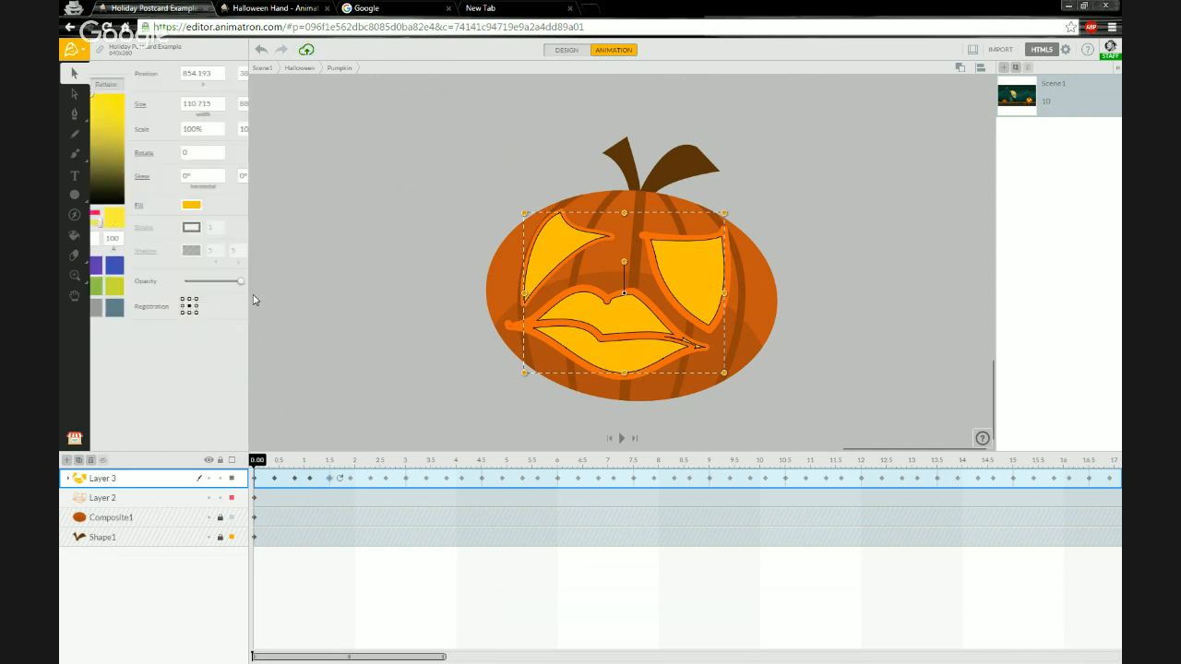
pyautogui.click(256, 461)
pyautogui.moveTo(254, 464); pyautogui.dragTo(248, 463)
pyautogui.click(179, 496)
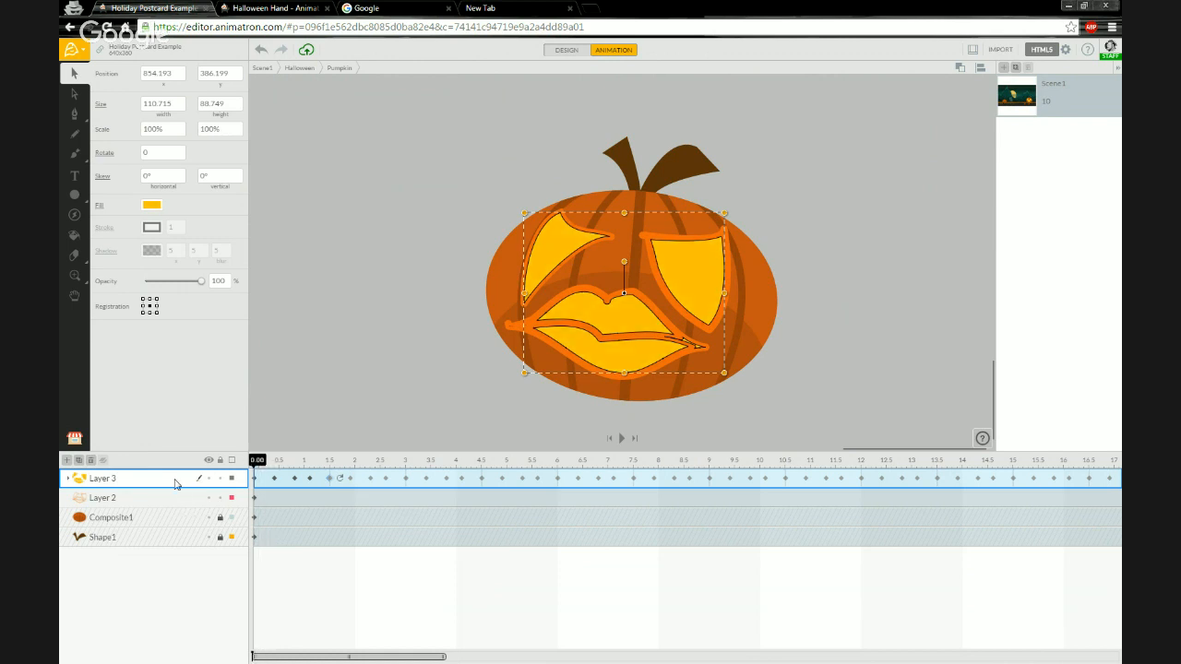
pyautogui.click(173, 477)
pyautogui.click(375, 416)
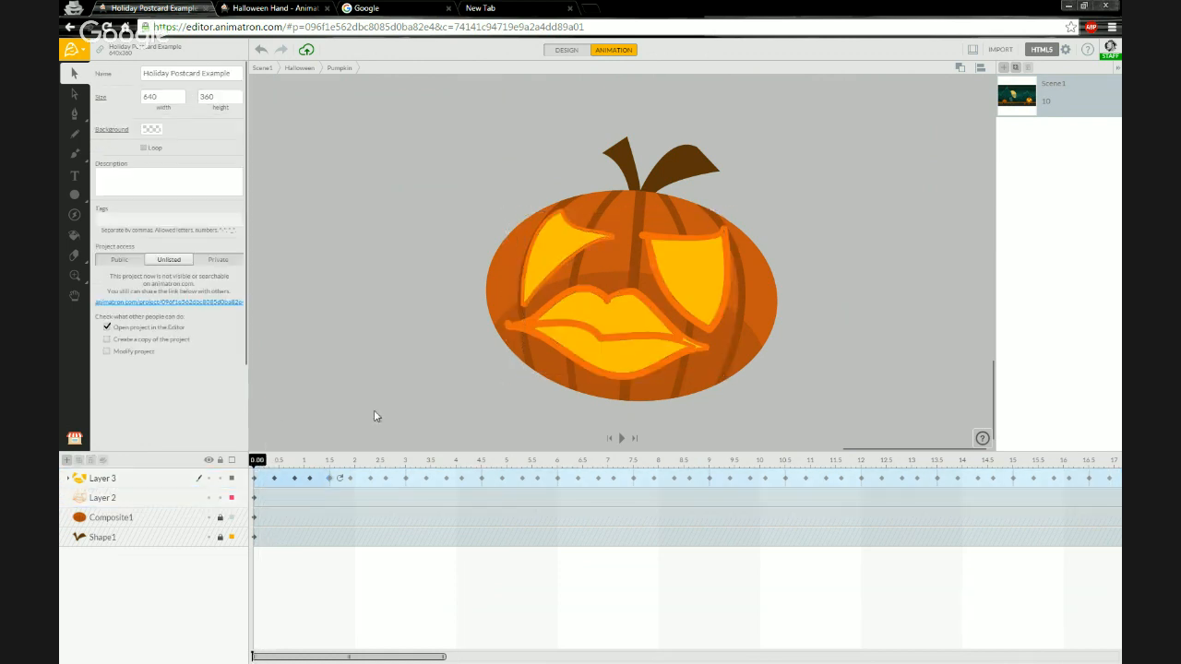
pyautogui.press('space')
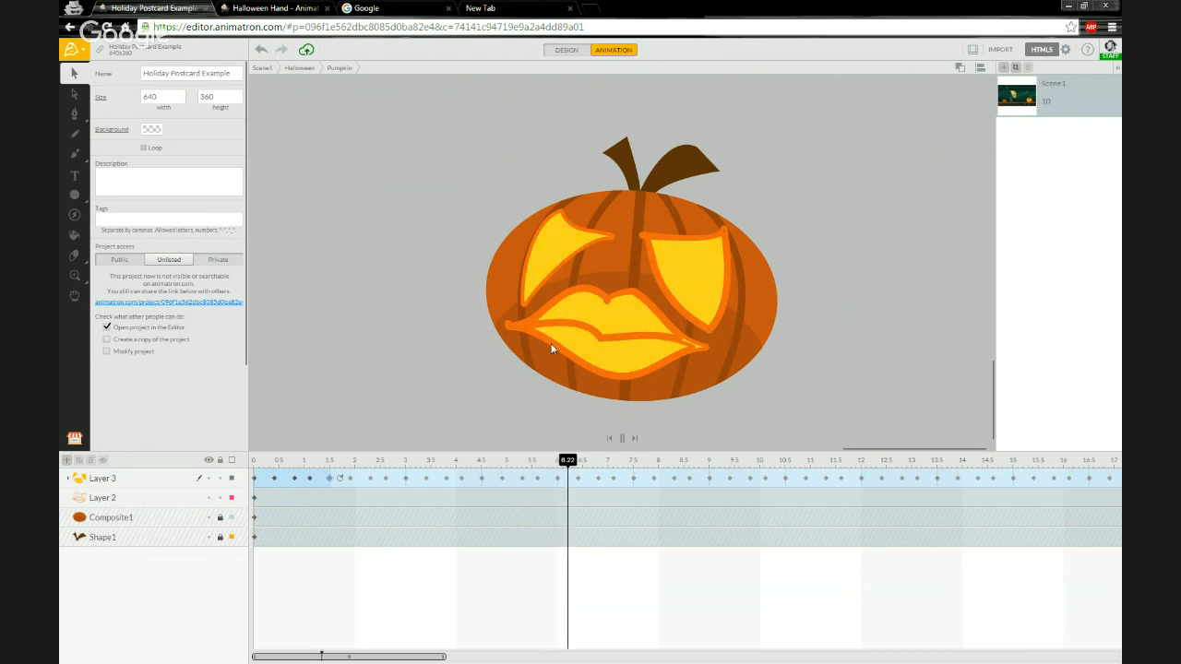
pyautogui.press('space')
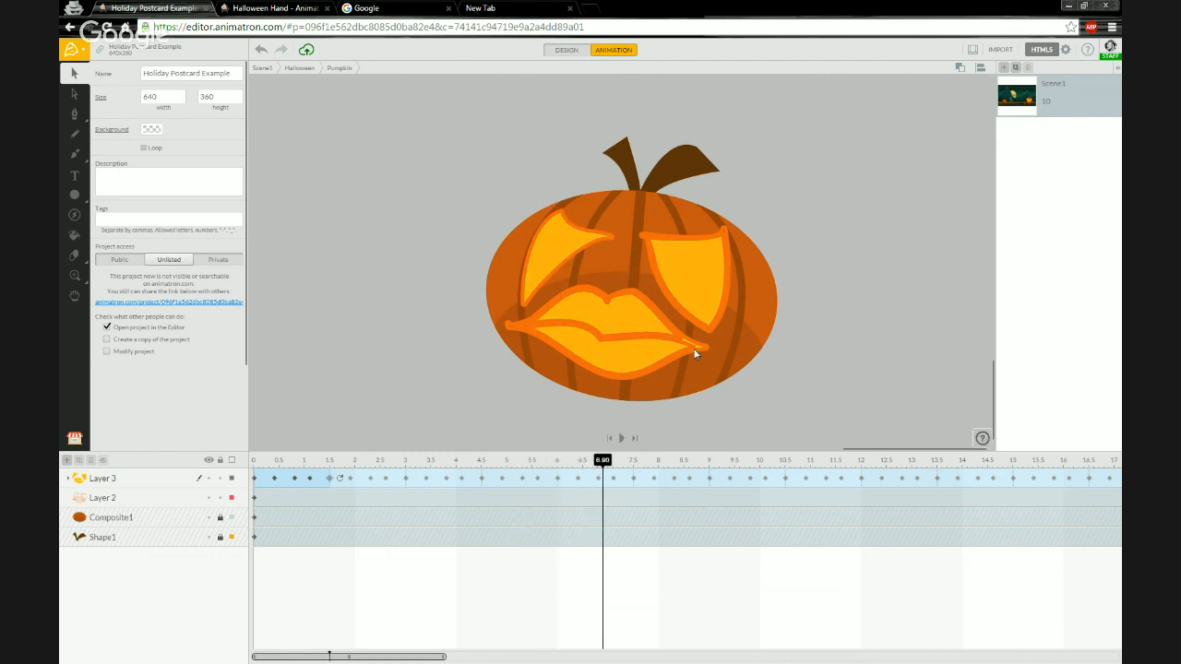
pyautogui.click(341, 481)
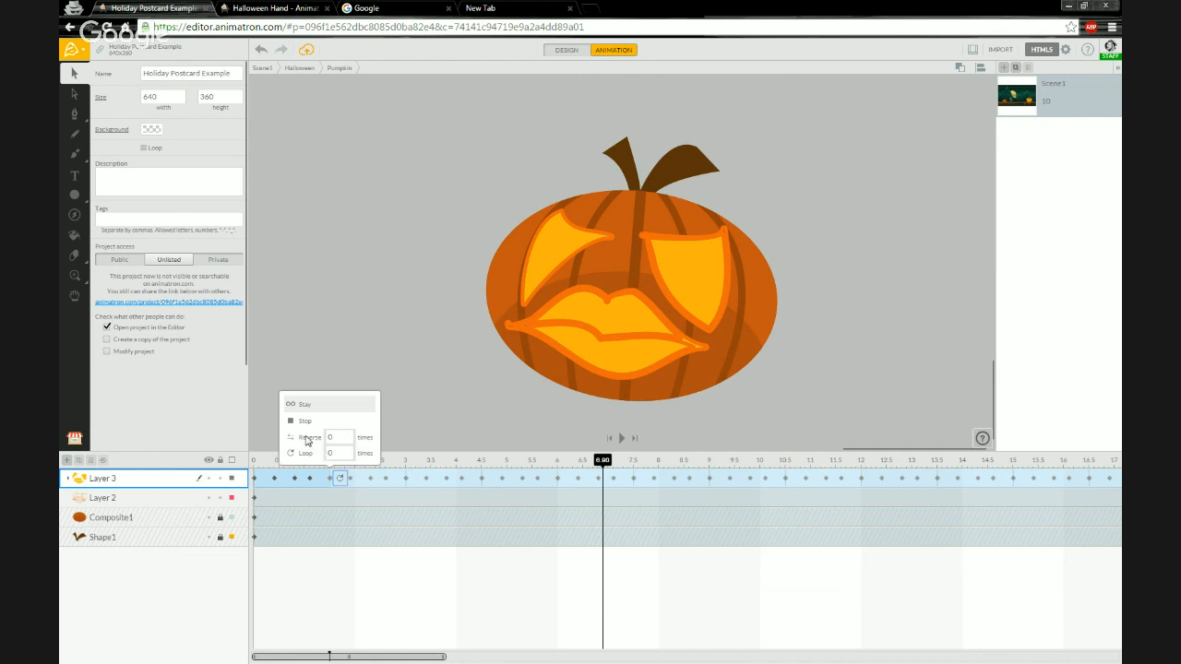
pyautogui.click(256, 461)
pyautogui.moveTo(255, 461); pyautogui.dragTo(329, 468)
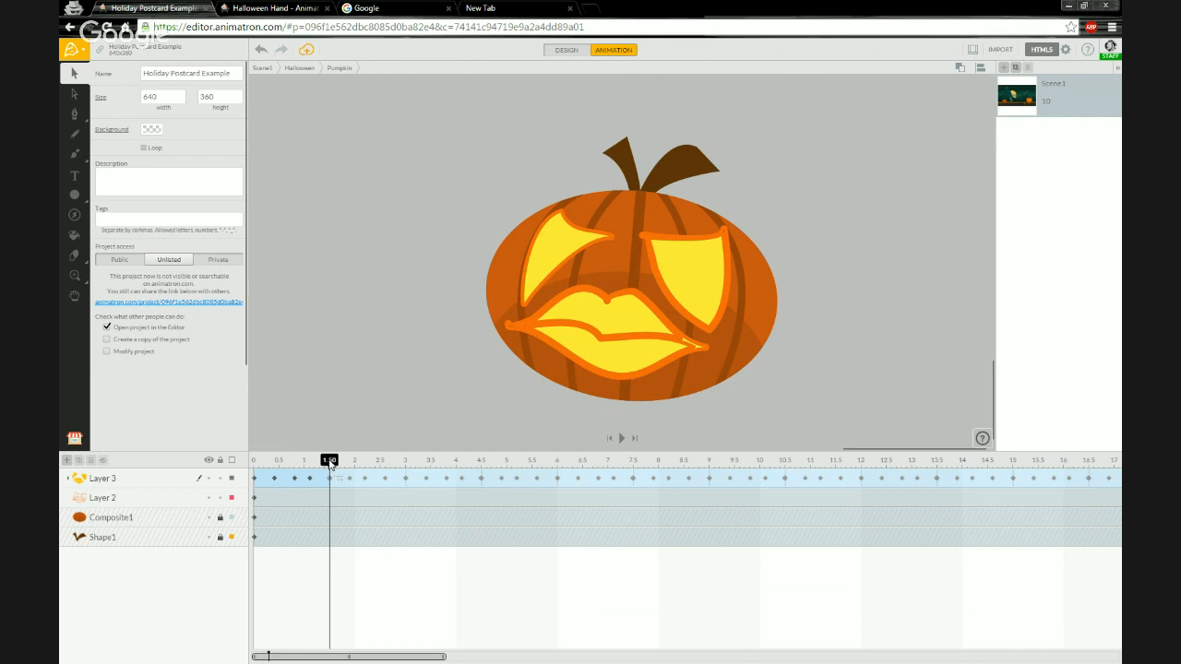
pyautogui.moveTo(330, 462); pyautogui.dragTo(254, 461)
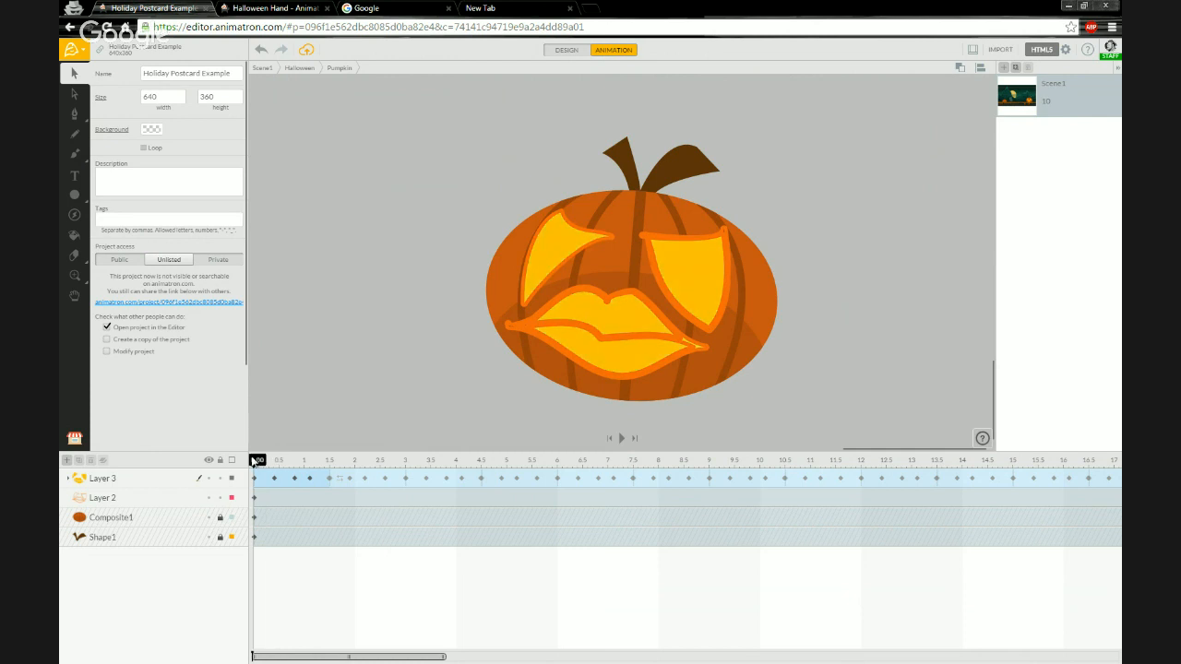
pyautogui.press('space')
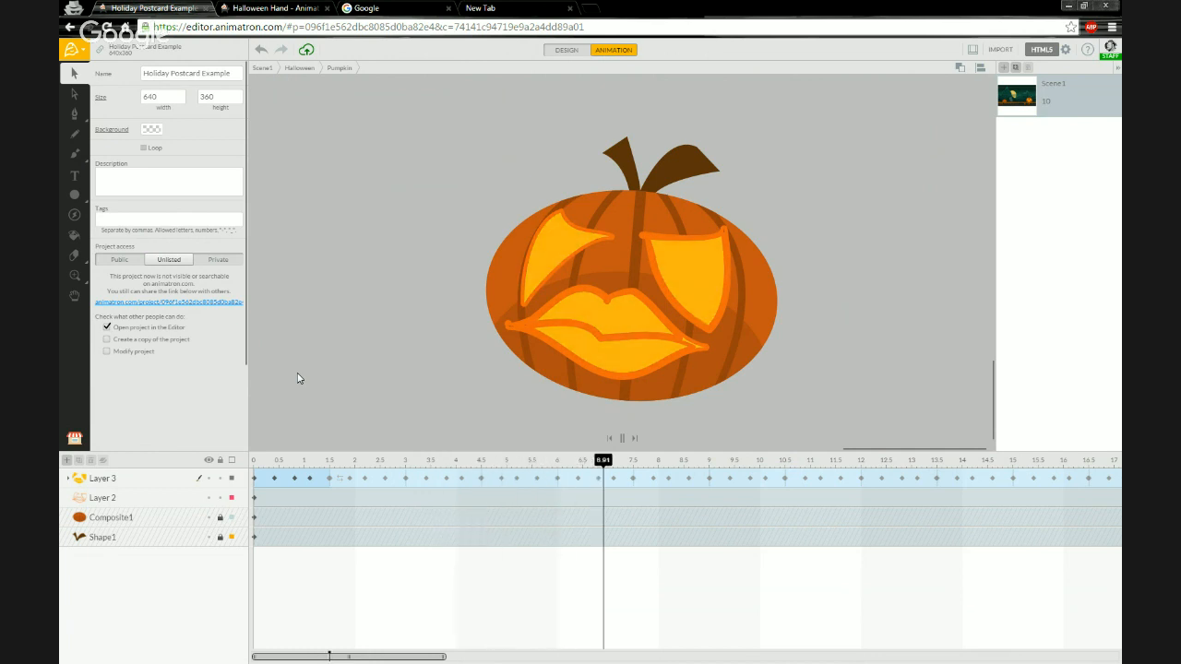
pyautogui.press('space')
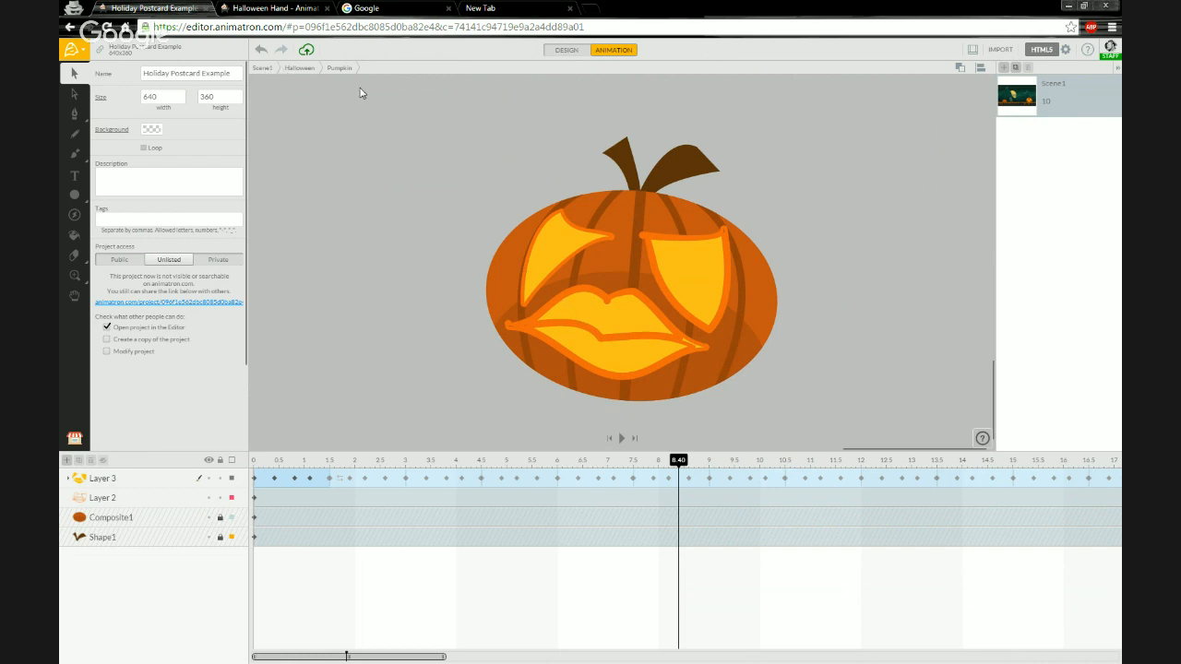
# Return to the Halloween scene and play back the whole scene from the start to review it.
pyautogui.click(297, 69)
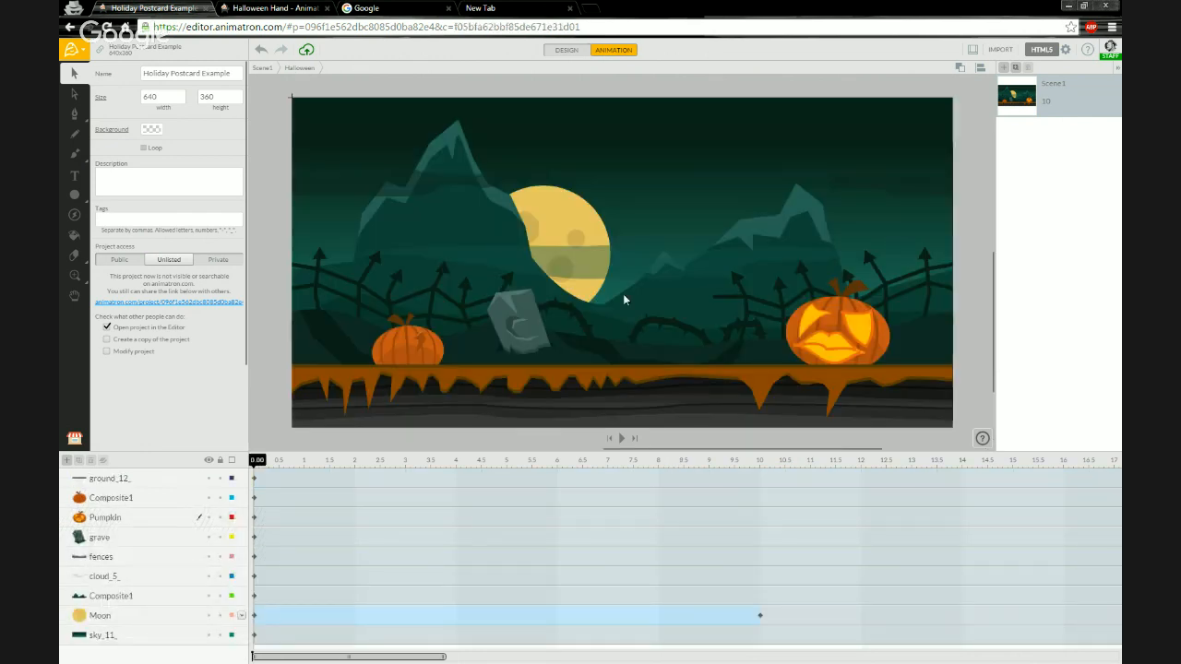
pyautogui.scroll(-1, 624, 291)
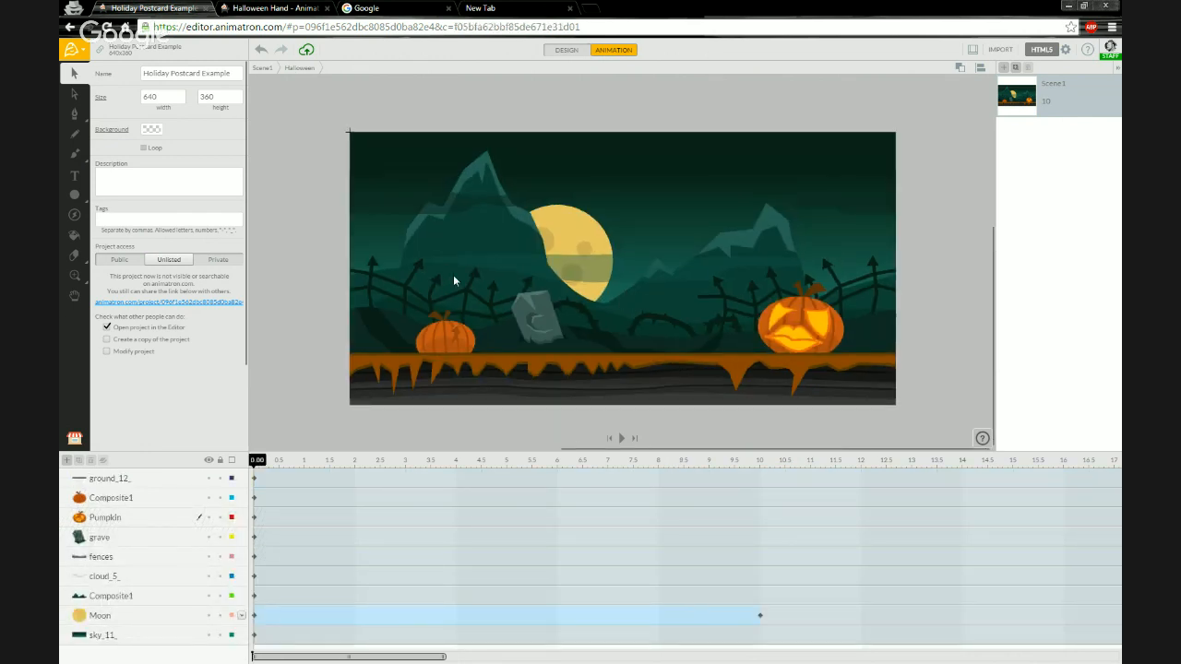
pyautogui.press('space')
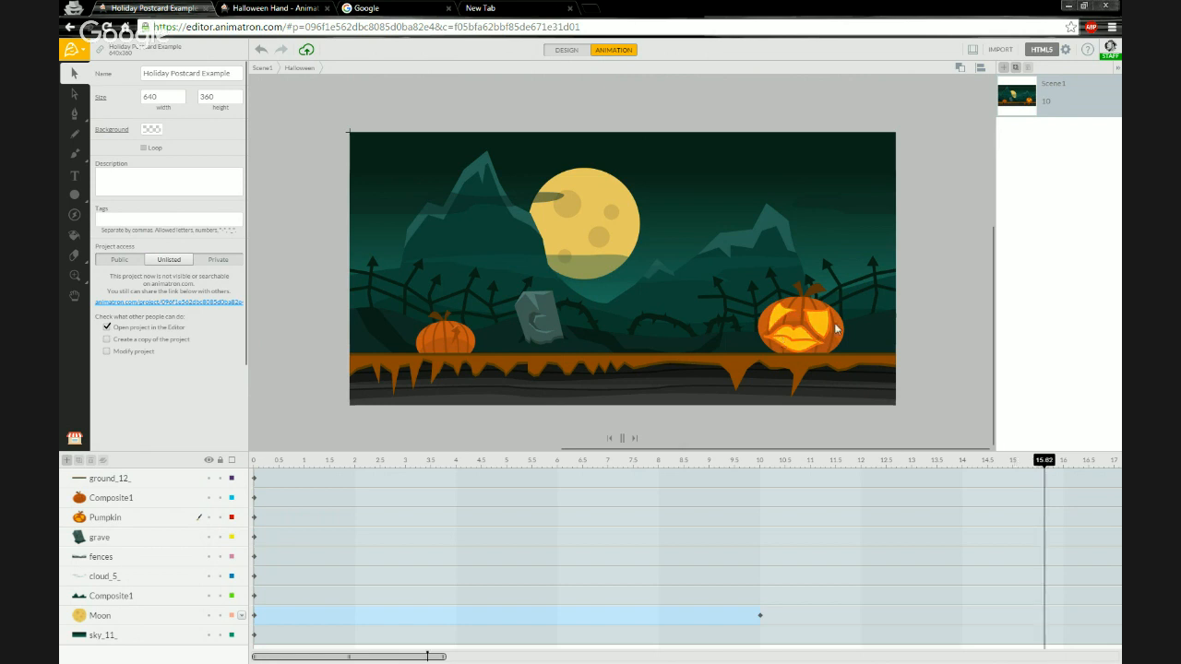
pyautogui.moveTo(577, 658); pyautogui.dragTo(384, 659)
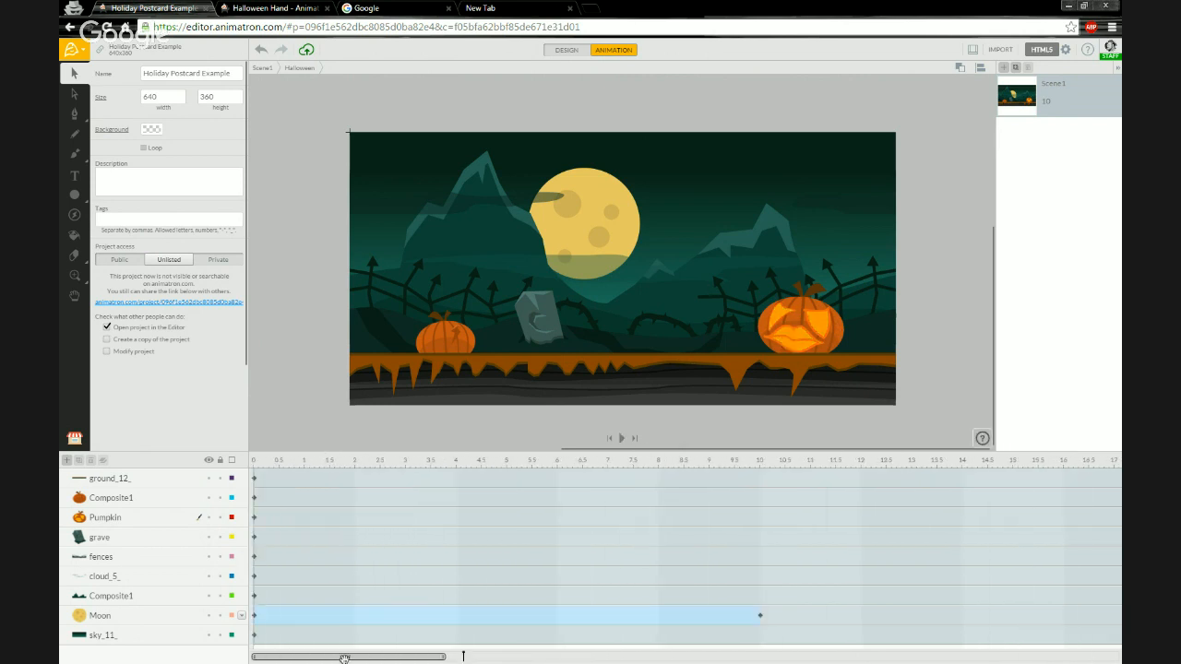
pyautogui.click(252, 461)
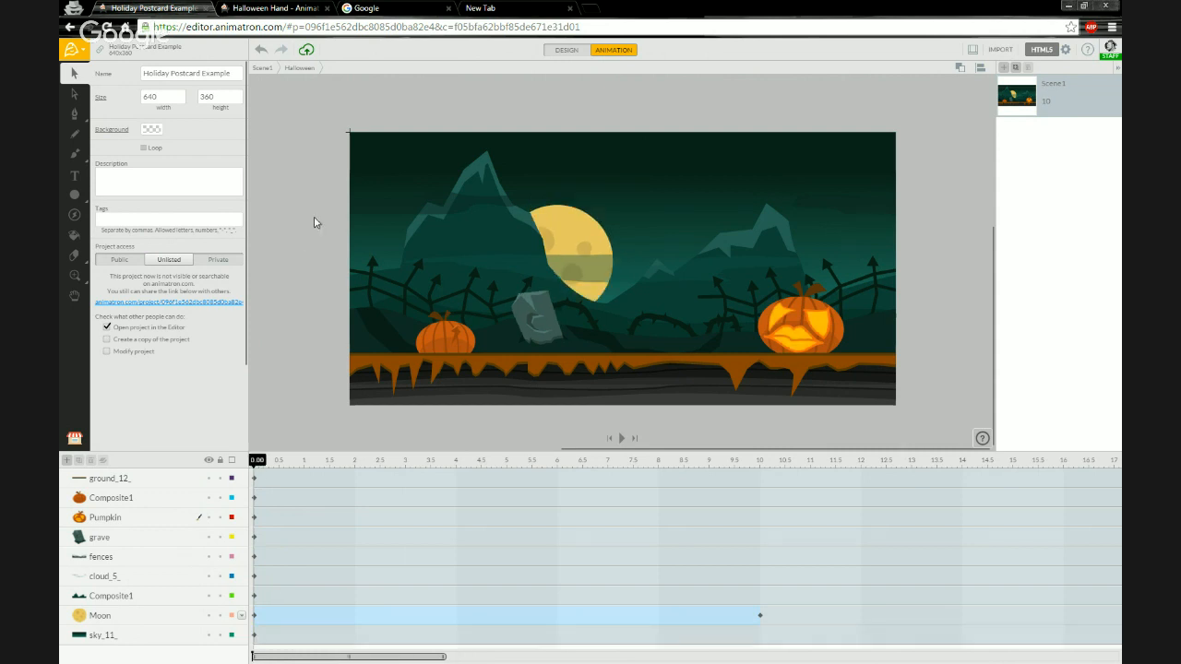
pyautogui.press('space')
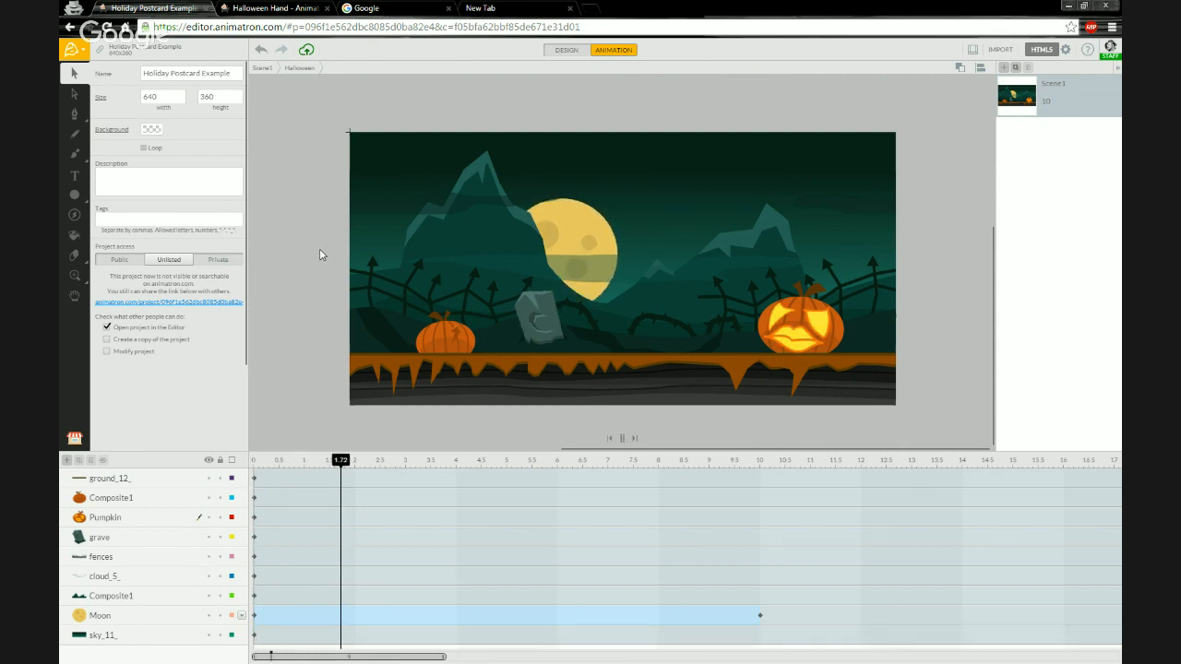
pyautogui.press('space')
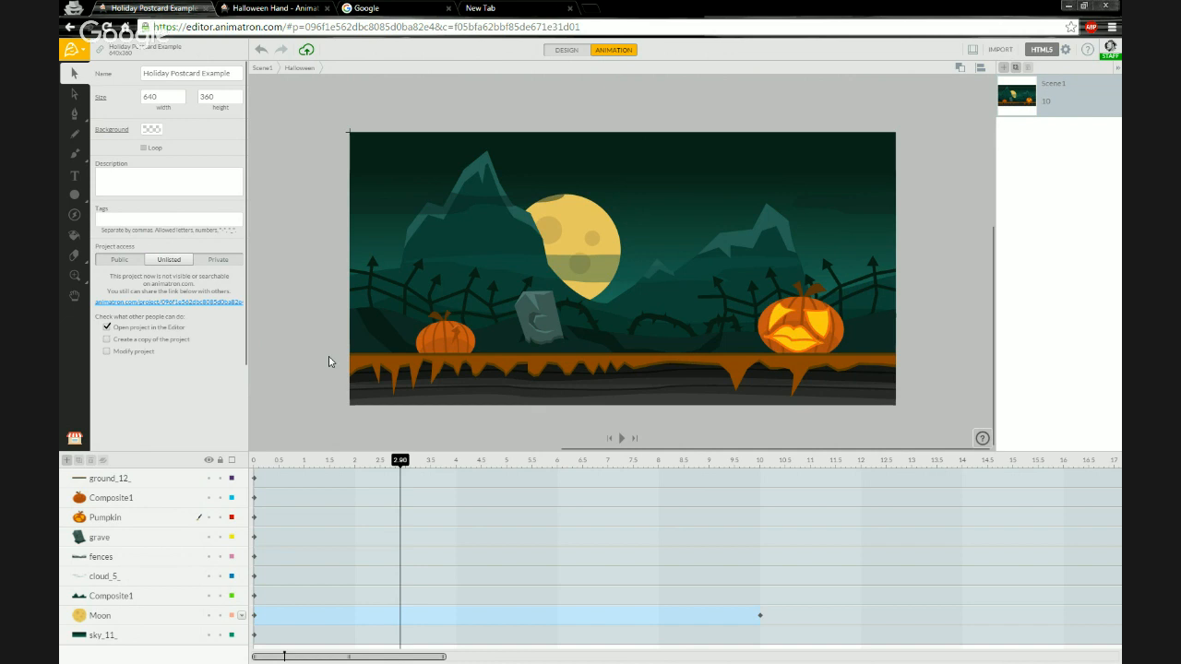
pyautogui.click(253, 465)
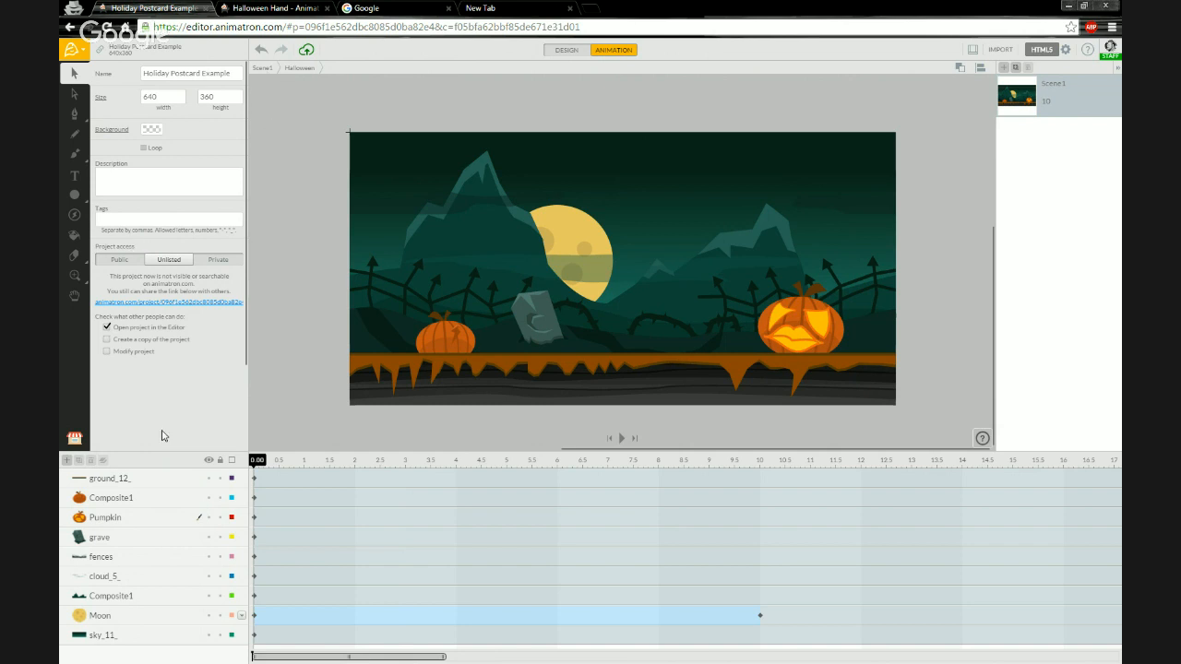
# At the top-level scene, rename the Halloween layer to Background and lock it.
pyautogui.click(263, 70)
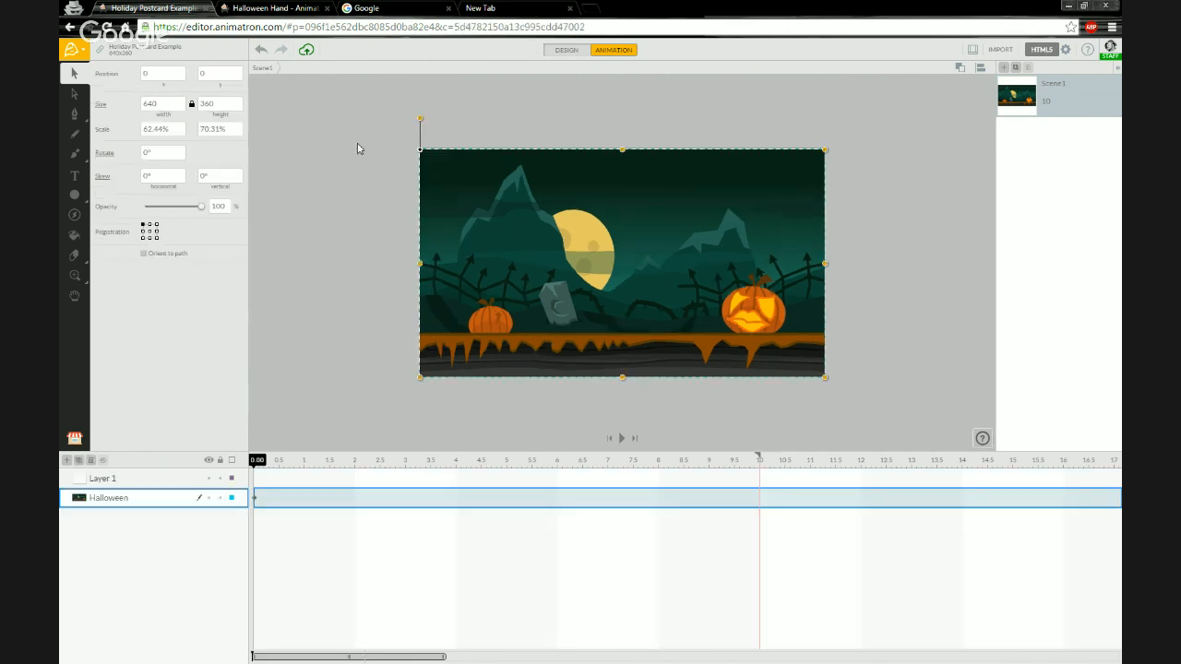
pyautogui.click(359, 148)
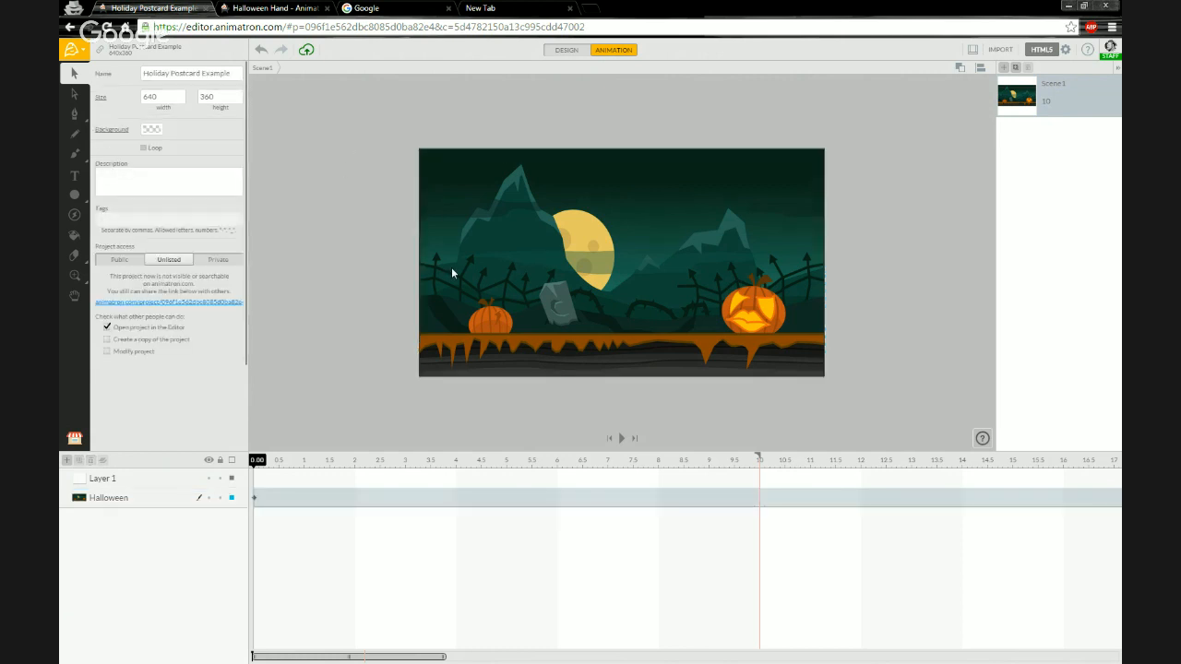
pyautogui.click(221, 499)
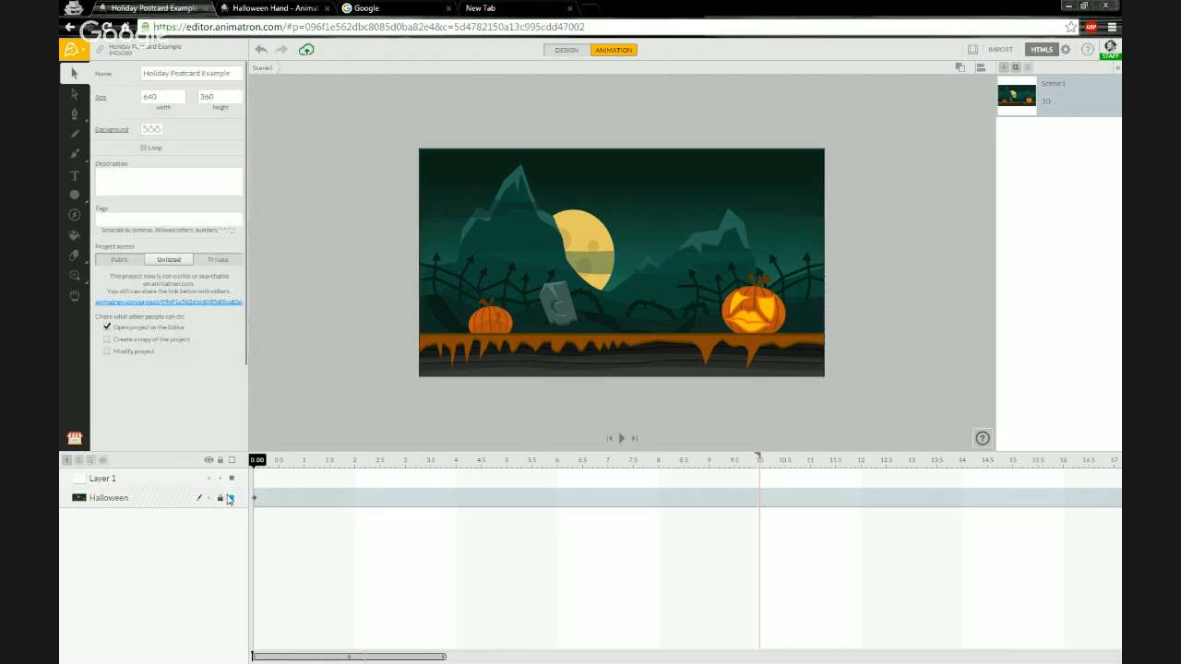
pyautogui.click(220, 500)
pyautogui.doubleClick(108, 499)
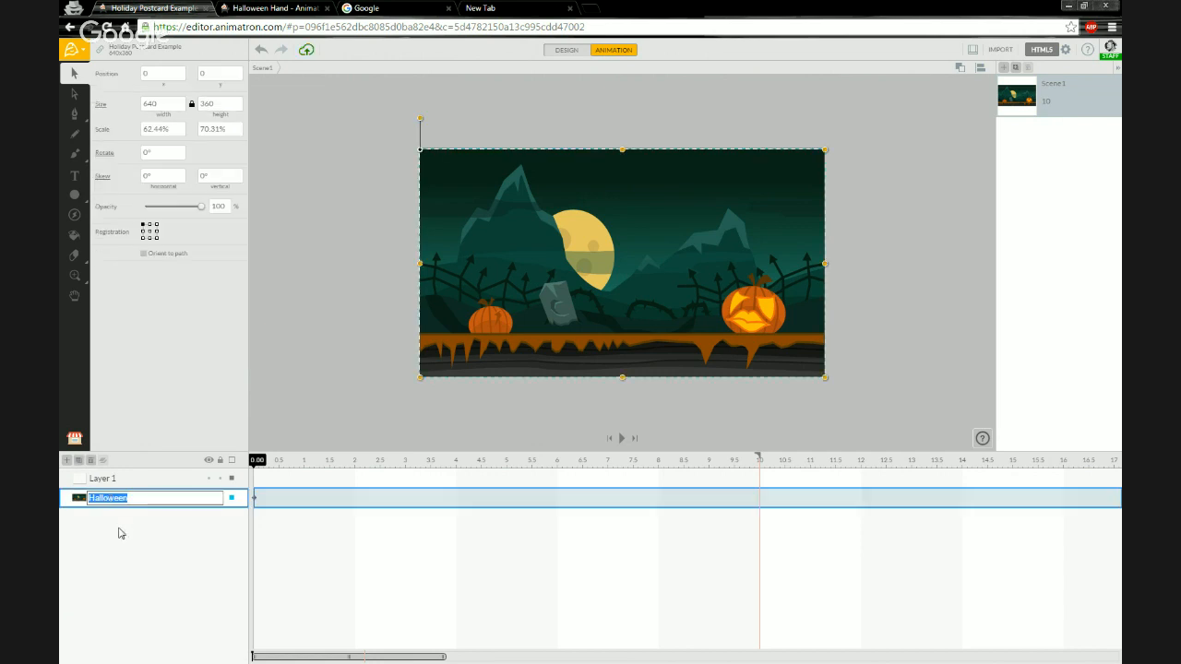
pyautogui.write('Background')
pyautogui.press('Return')
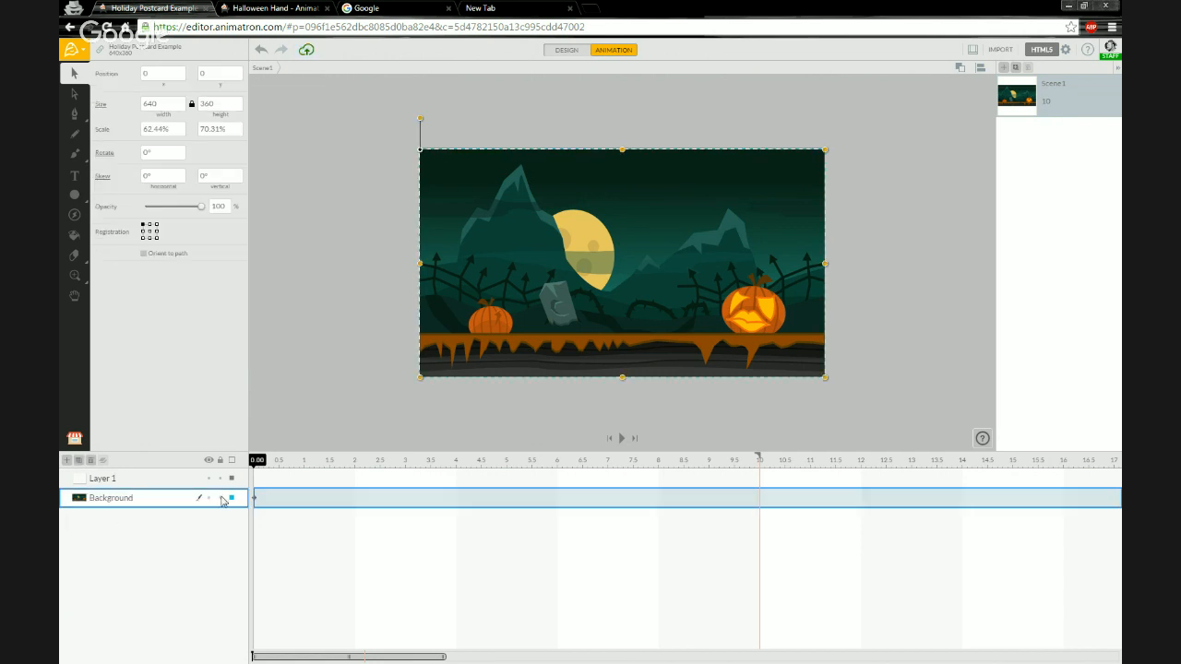
pyautogui.click(220, 499)
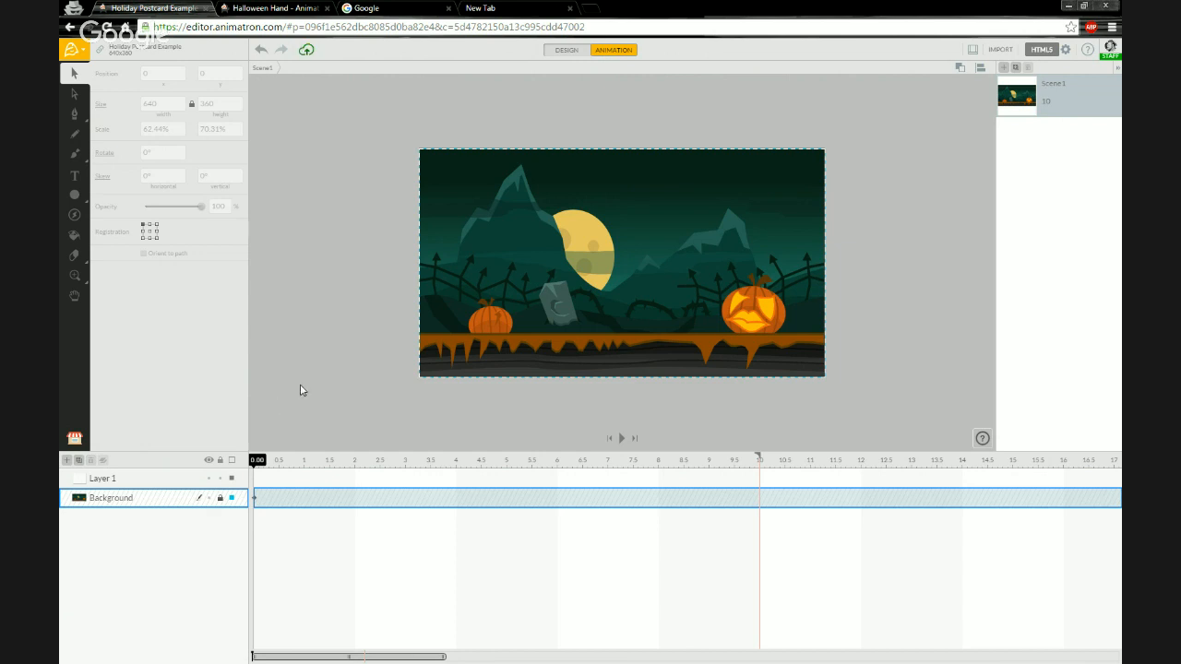
pyautogui.click(388, 356)
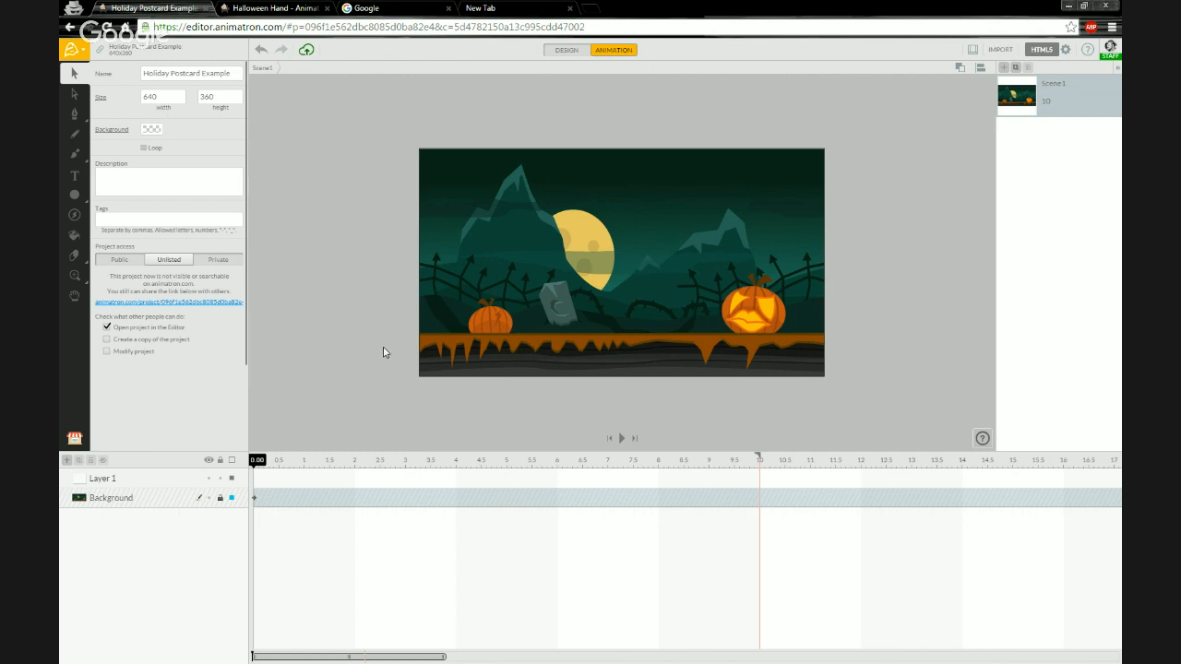
# Add white text reading "TO: My Haunted Halloween Buddies" in the upper middle of the postcard.
pyautogui.click(76, 177)
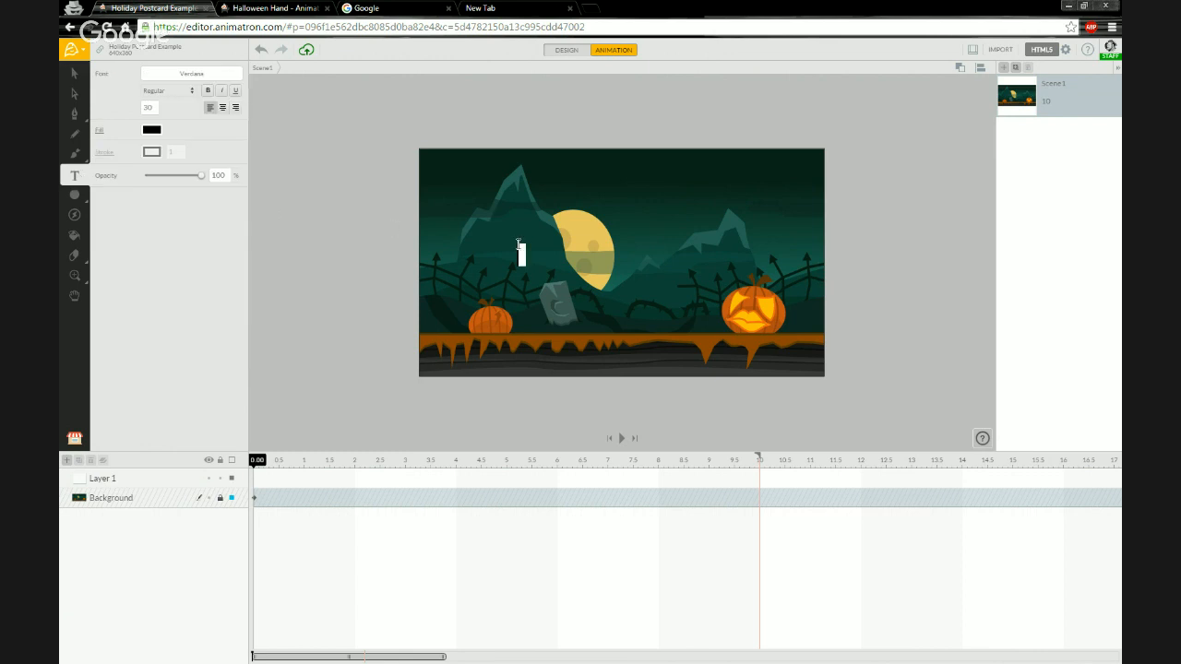
pyautogui.click(151, 130)
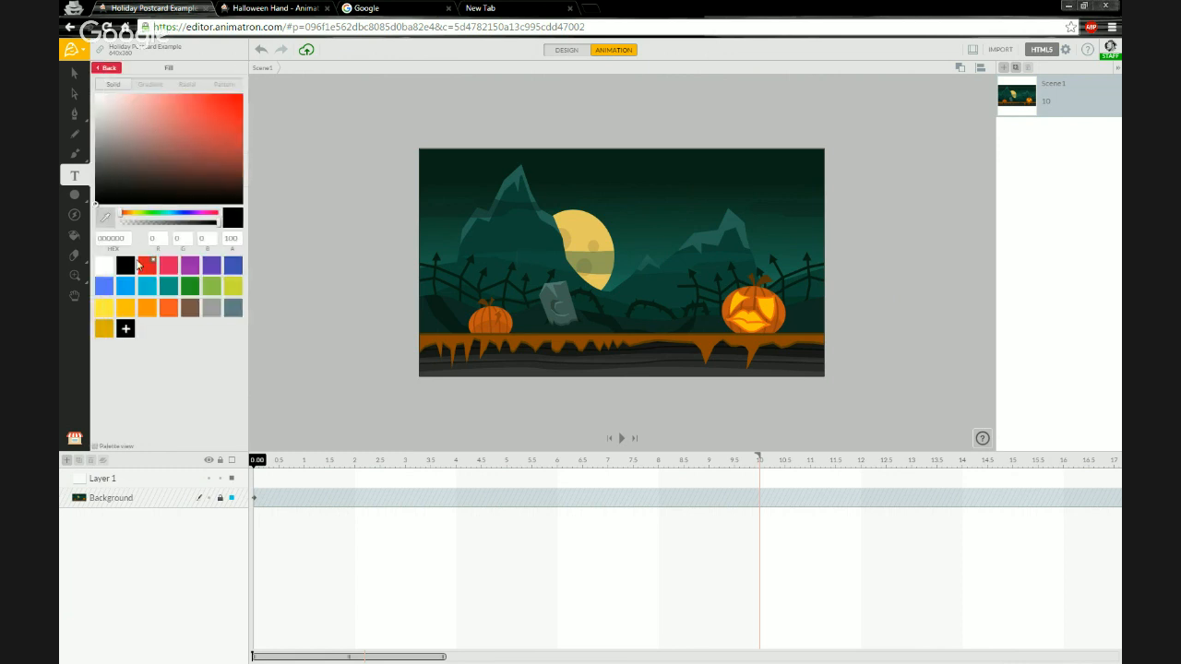
pyautogui.click(103, 269)
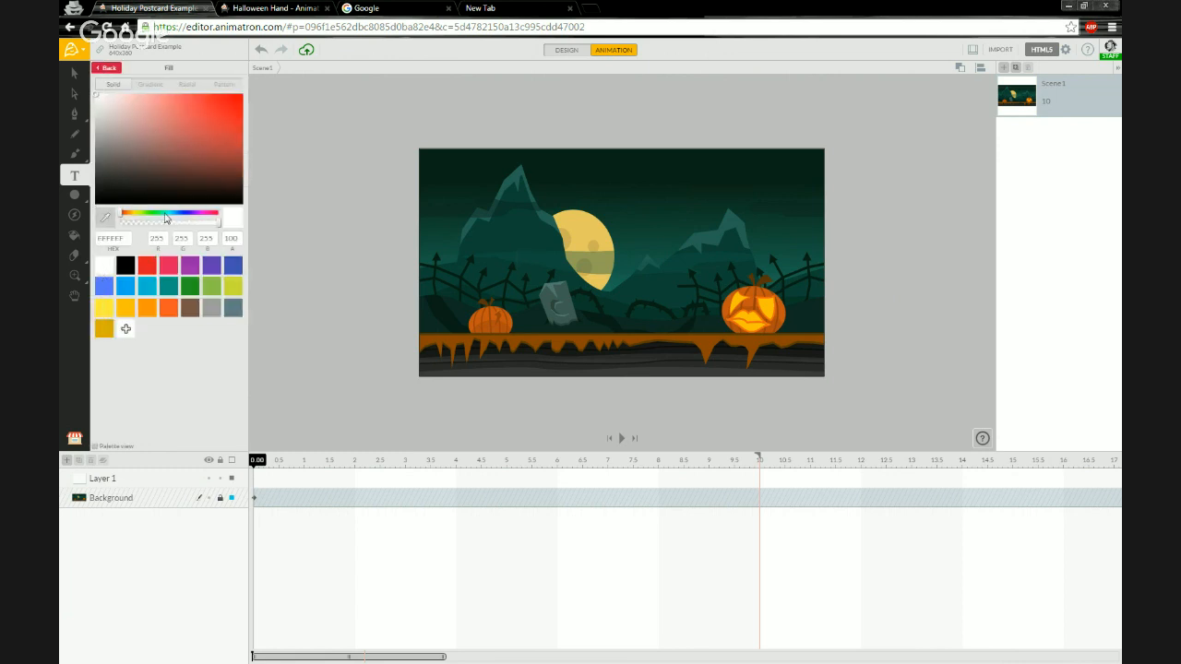
pyautogui.click(108, 69)
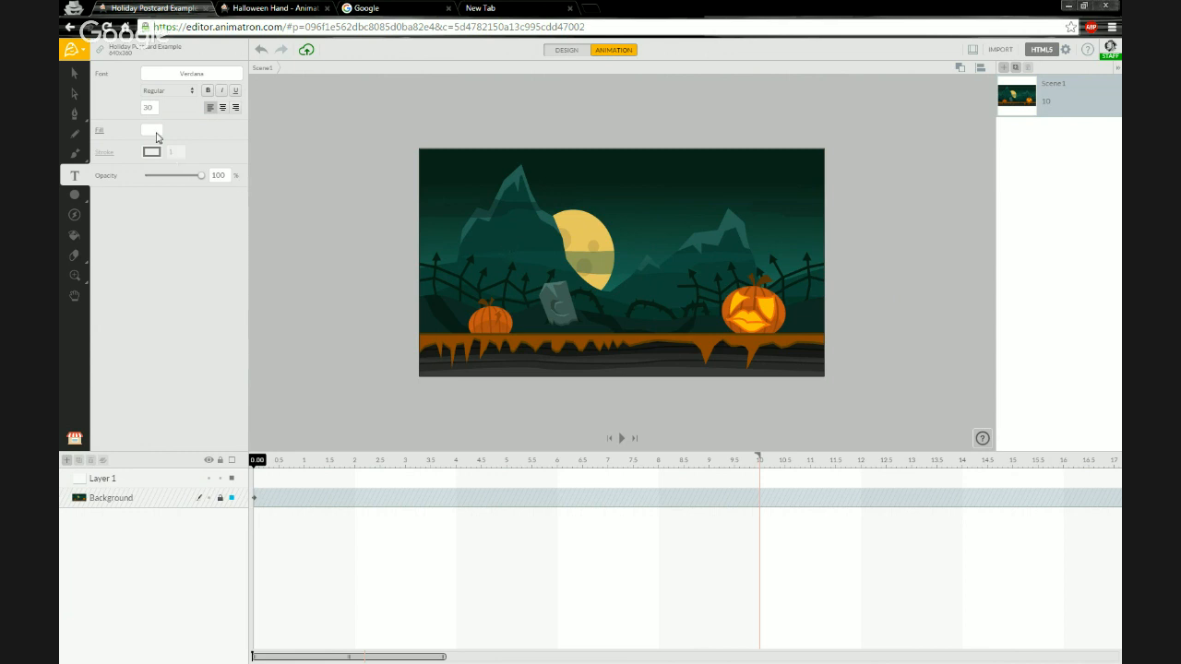
pyautogui.click(499, 237)
pyautogui.write('To')
pyautogui.press('BackSpace')
pyautogui.write('O:')
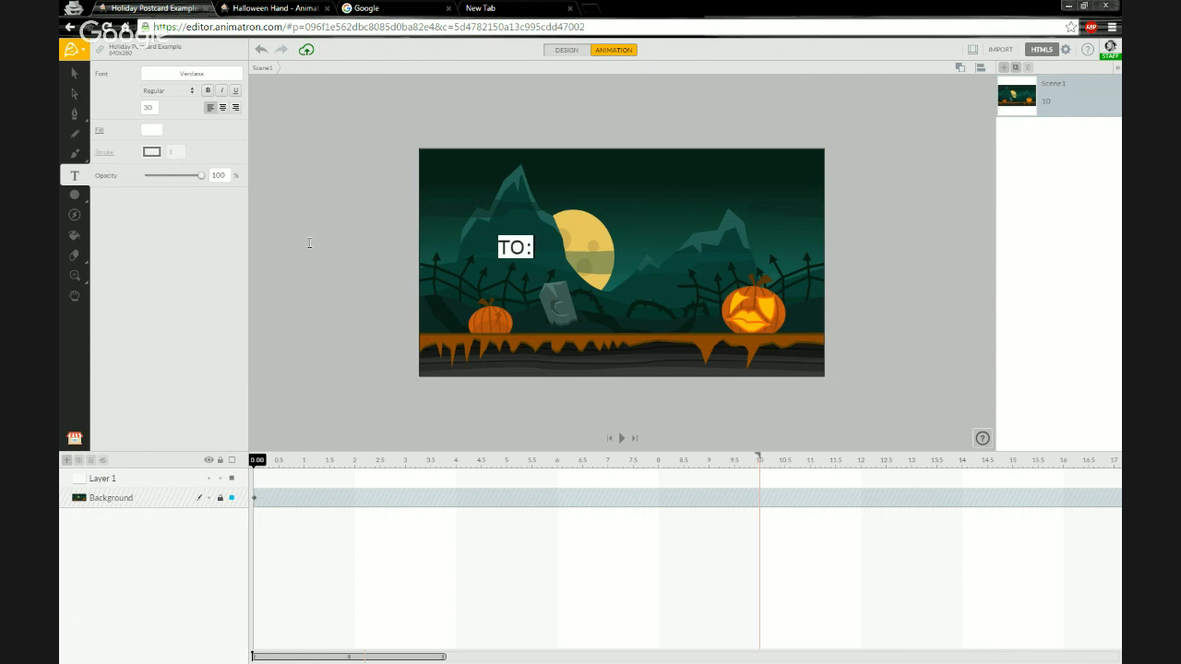
pyautogui.write(' My Friendly')
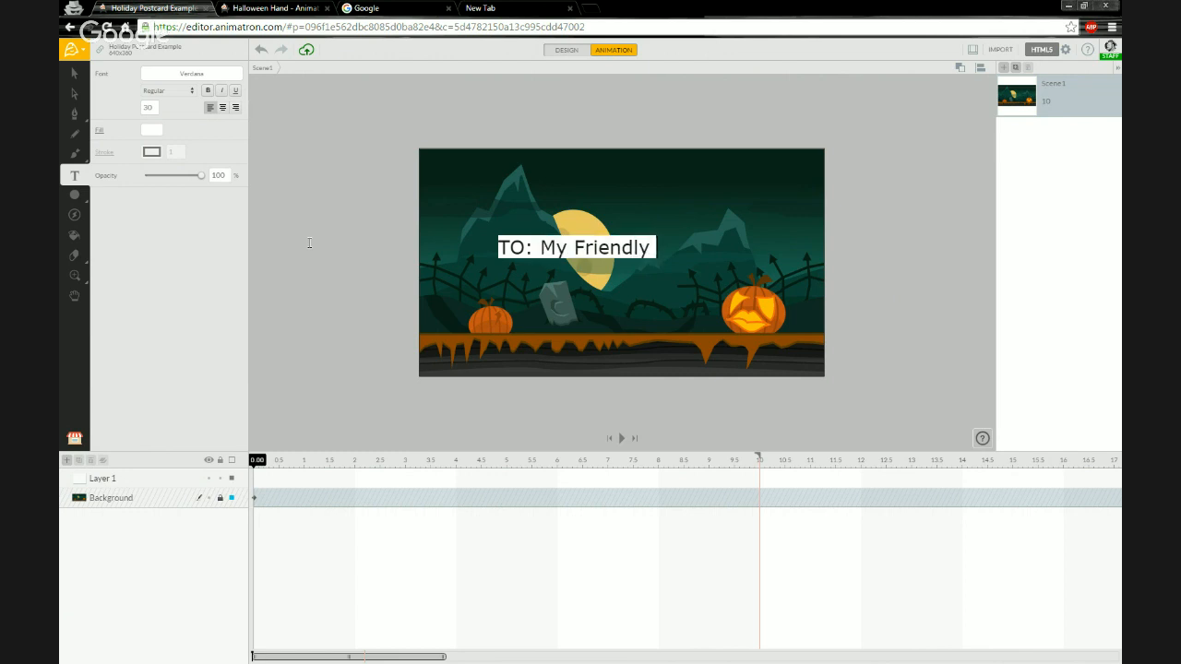
pyautogui.press('BackSpace')
pyautogui.press('BackSpace')
pyautogui.press('BackSpace')
pyautogui.press('BackSpace')
pyautogui.press('BackSpace')
pyautogui.press('BackSpace')
pyautogui.press('BackSpace')
pyautogui.press('BackSpace')
pyautogui.press('BackSpace')
pyautogui.write('H')
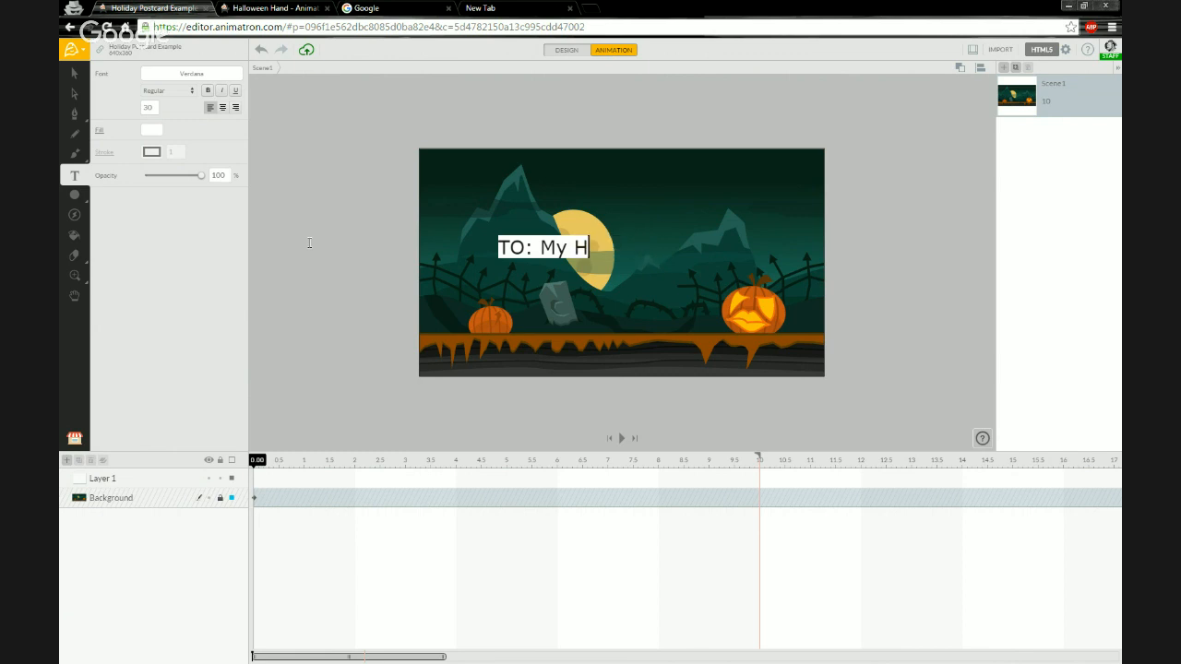
pyautogui.write('aunt')
pyautogui.press('BackSpace')
pyautogui.write('nte')
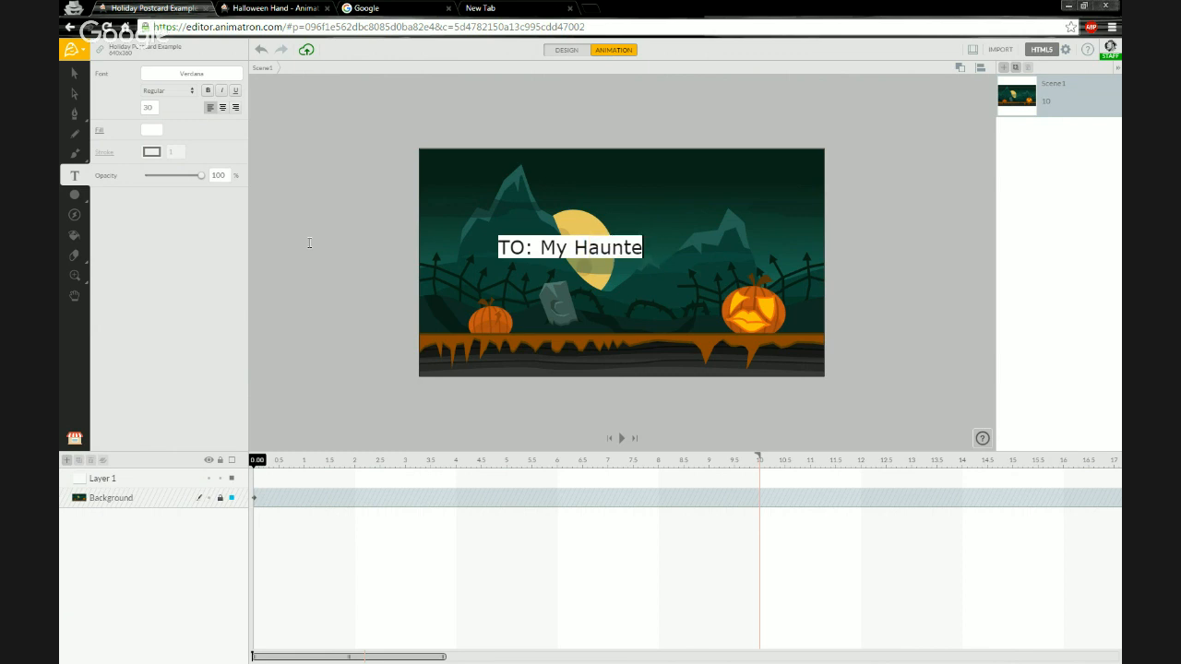
pyautogui.write('d Hallow')
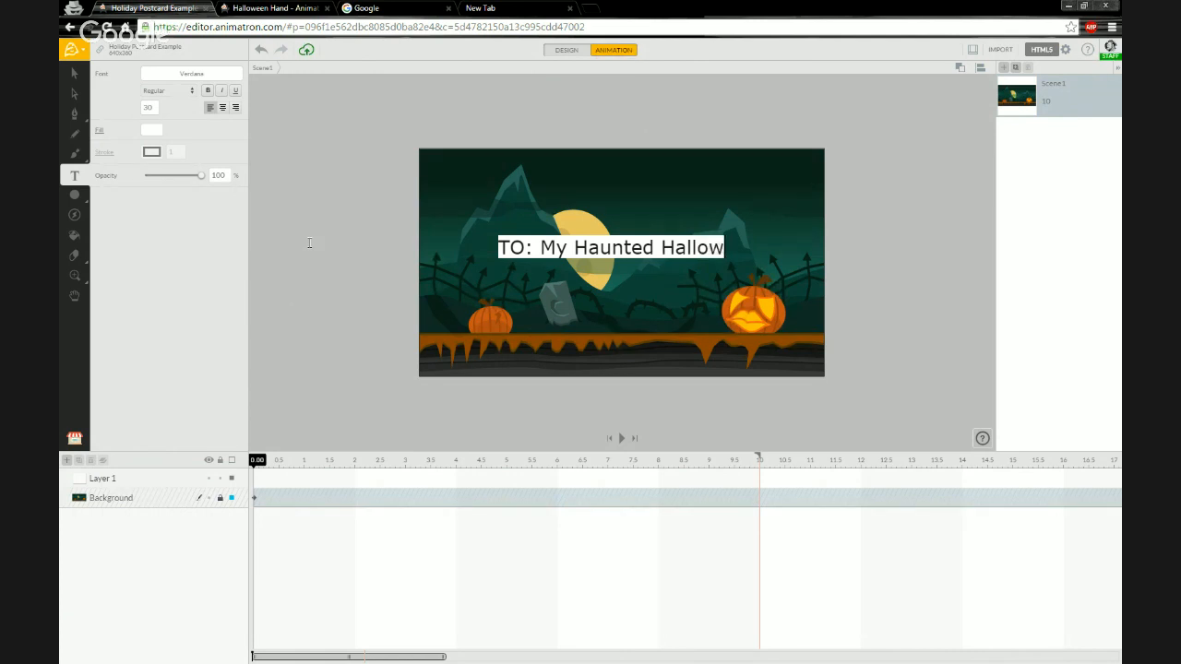
pyautogui.write('een Buddies')
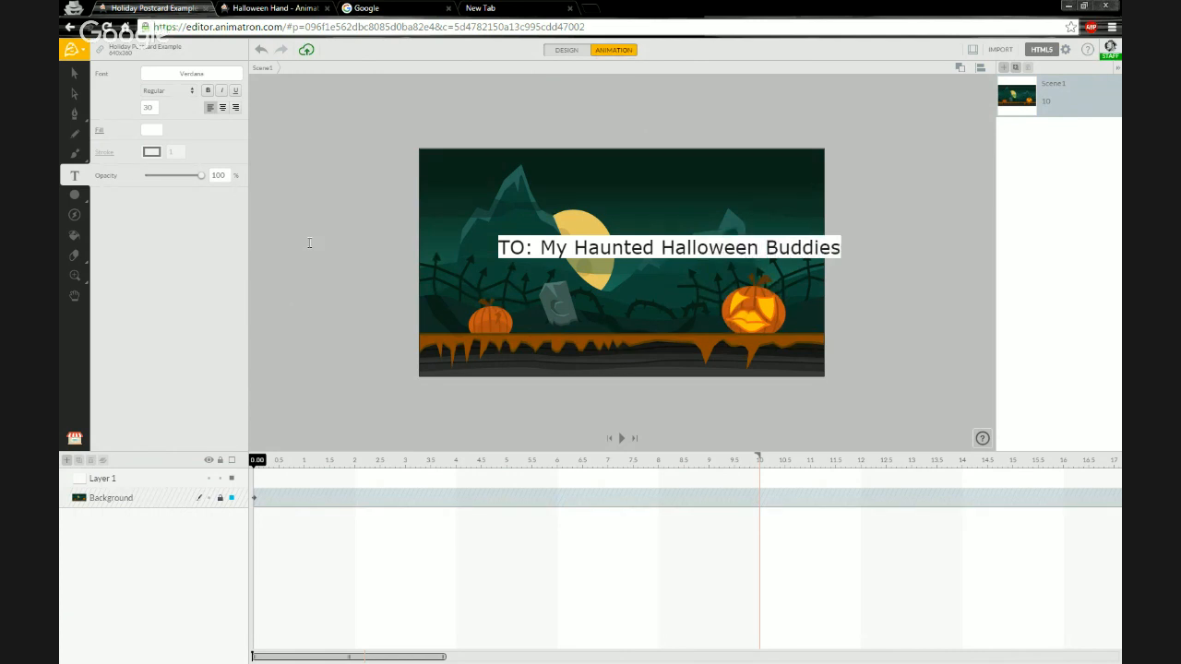
pyautogui.press('Return')
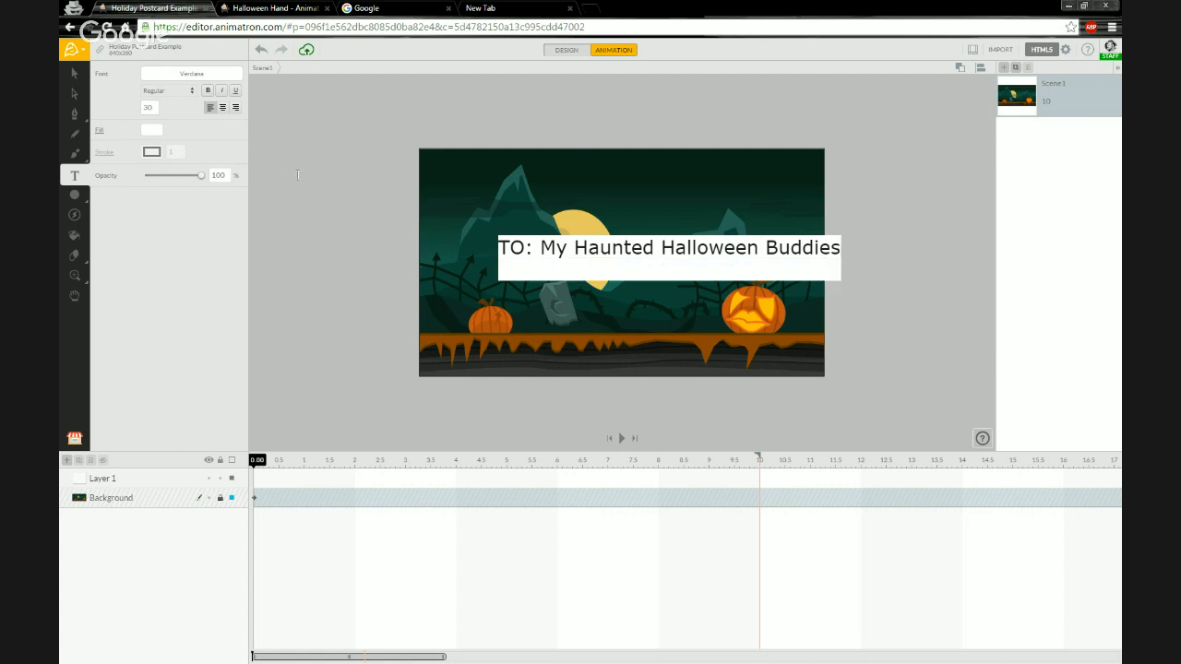
pyautogui.press('BackSpace')
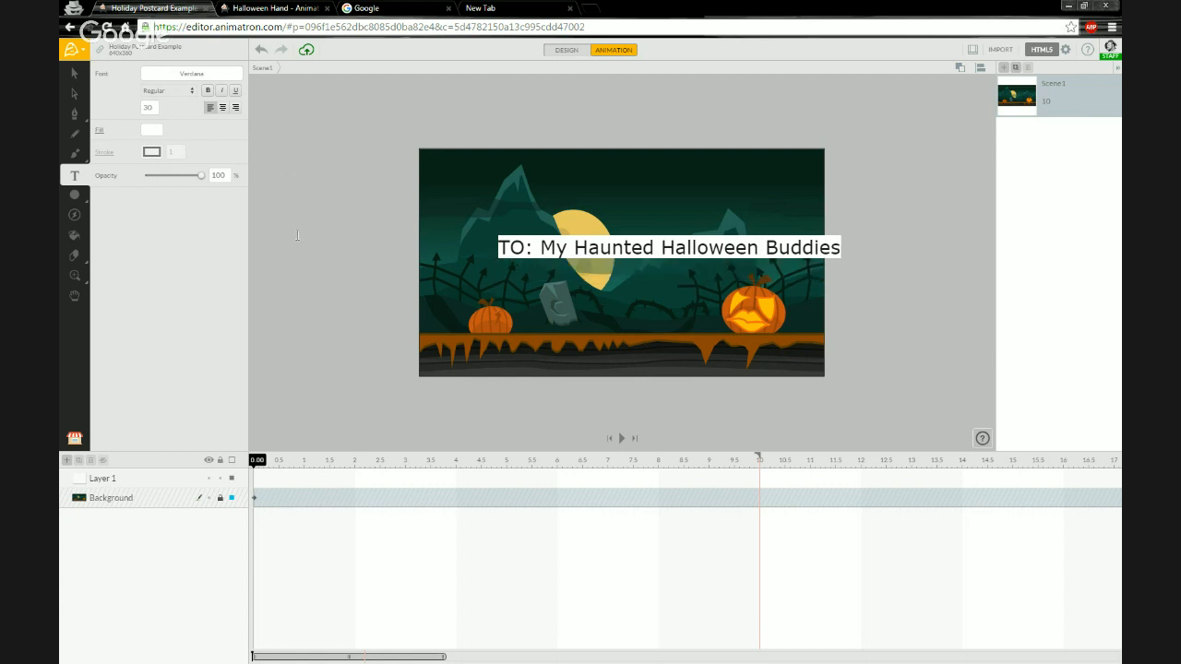
# Move the "TO: My Haunted Halloween Buddies" text up to near the top edge of the postcard.
pyautogui.click(297, 240)
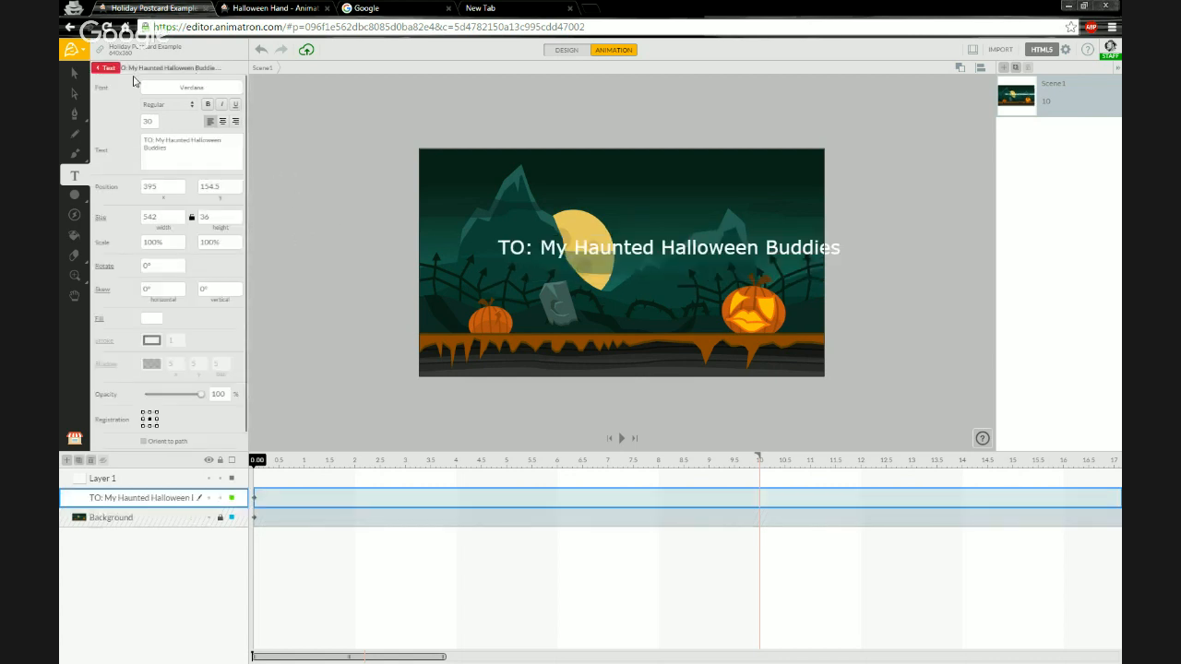
pyautogui.click(81, 75)
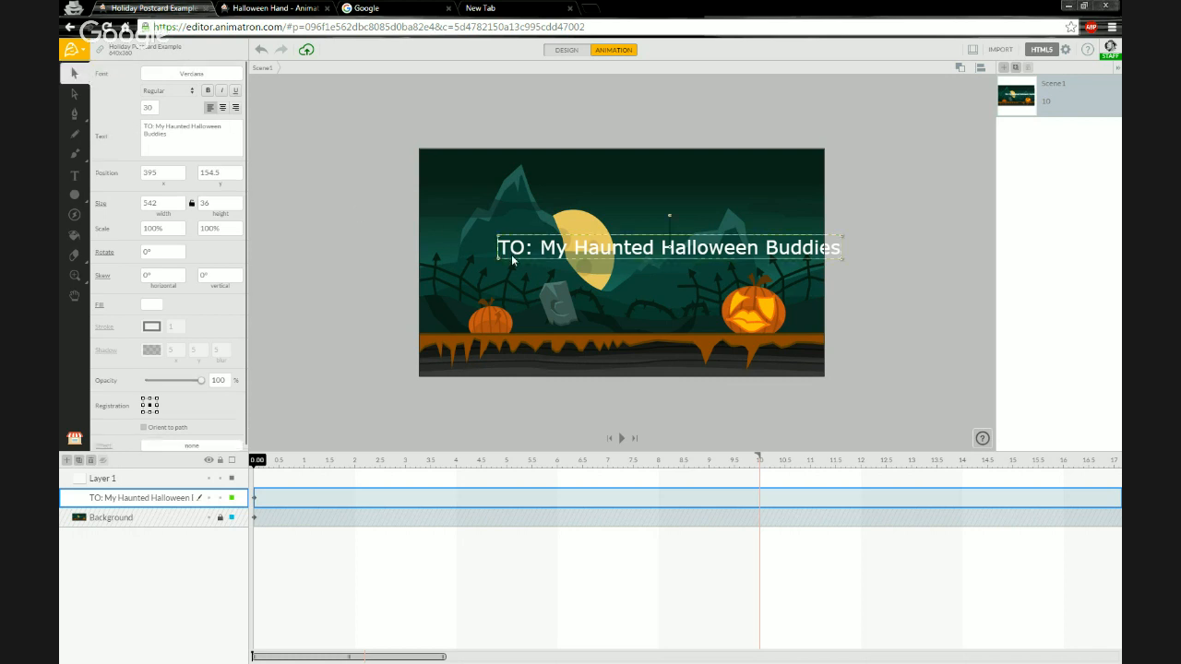
pyautogui.moveTo(522, 258); pyautogui.dragTo(488, 201)
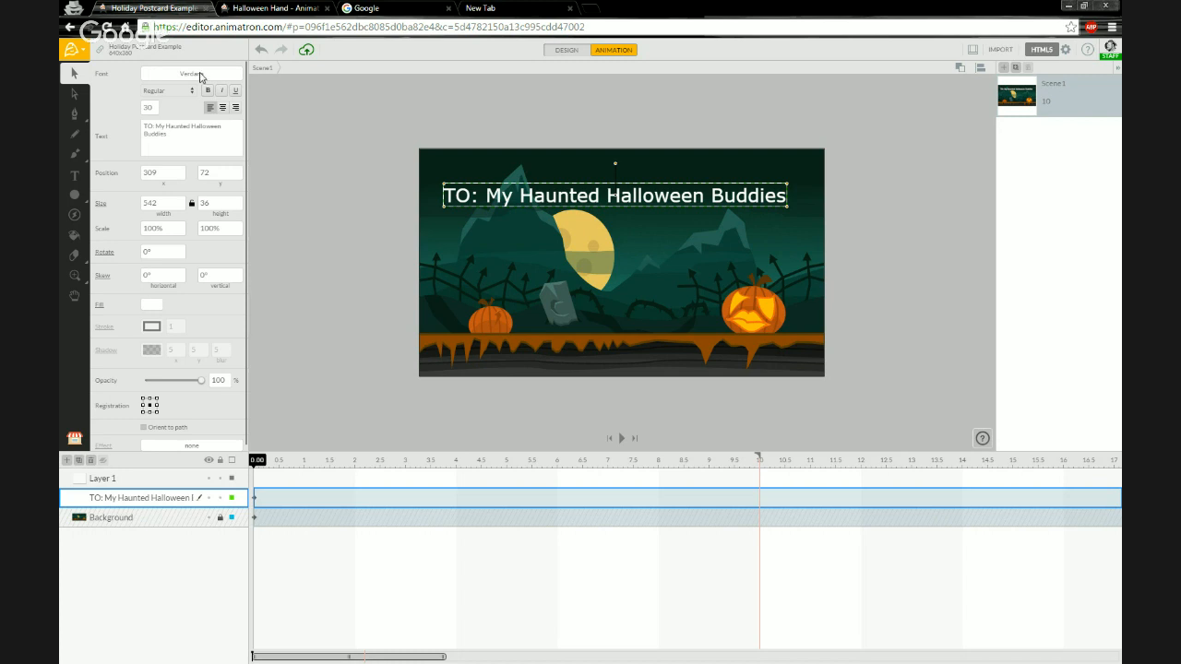
# Open the font chooser for the greeting text and browse the standard font list.
pyautogui.click(199, 77)
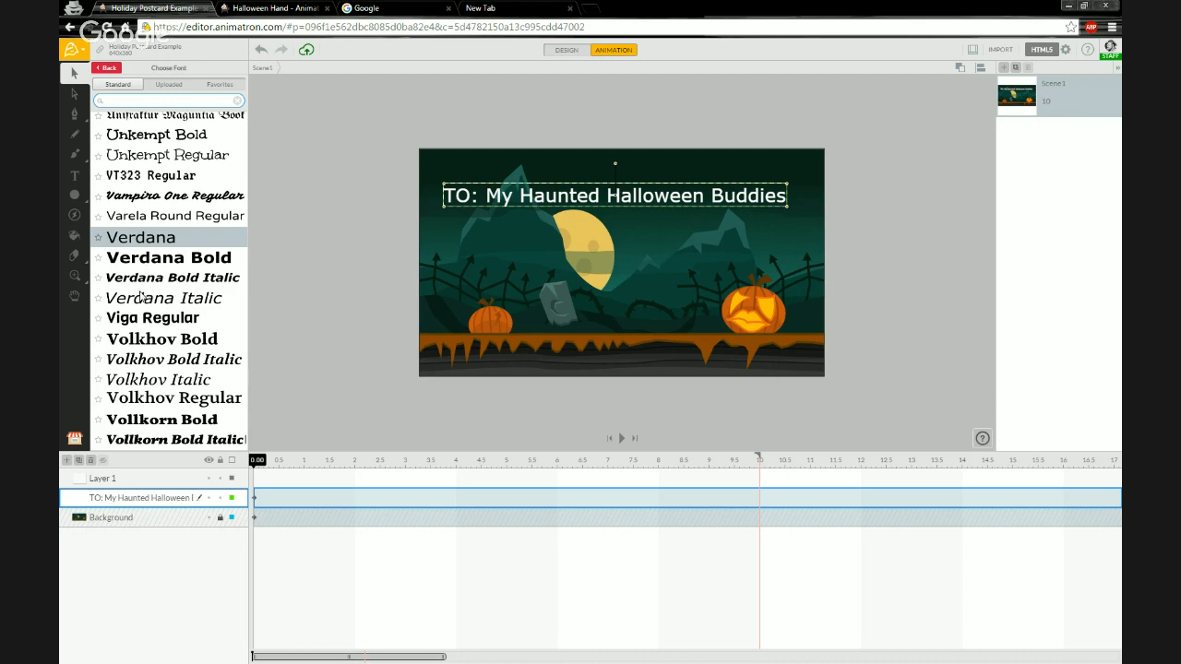
pyautogui.scroll(3, 141, 290)
pyautogui.scroll(10, 141, 290)
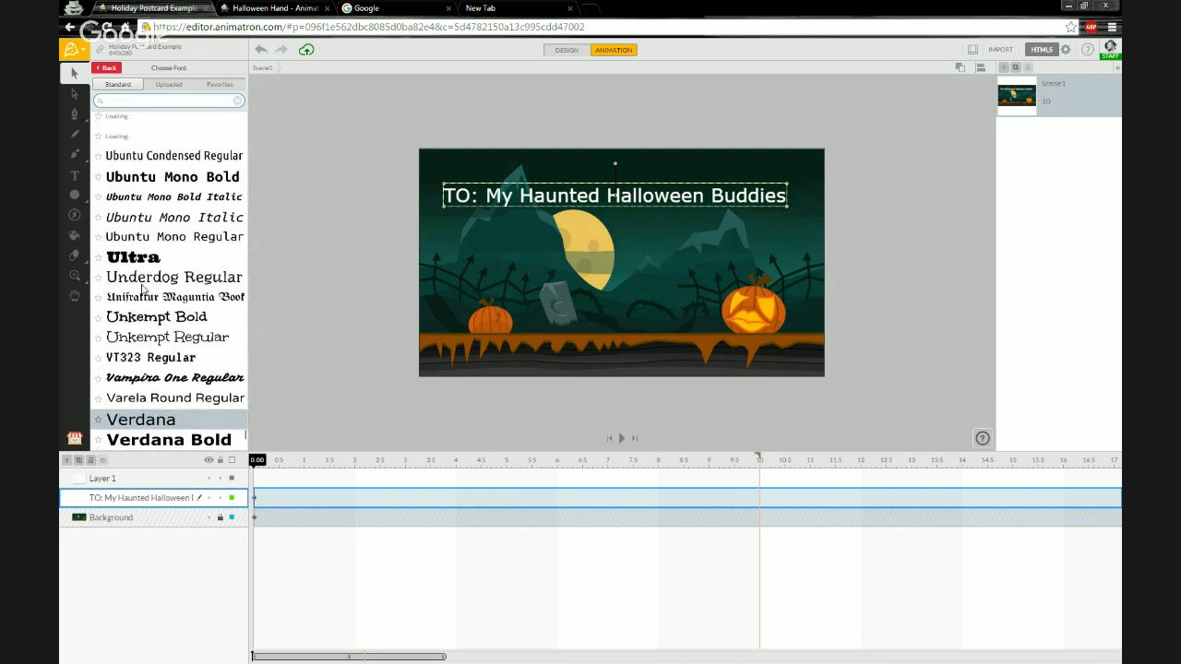
pyautogui.scroll(8, 146, 288)
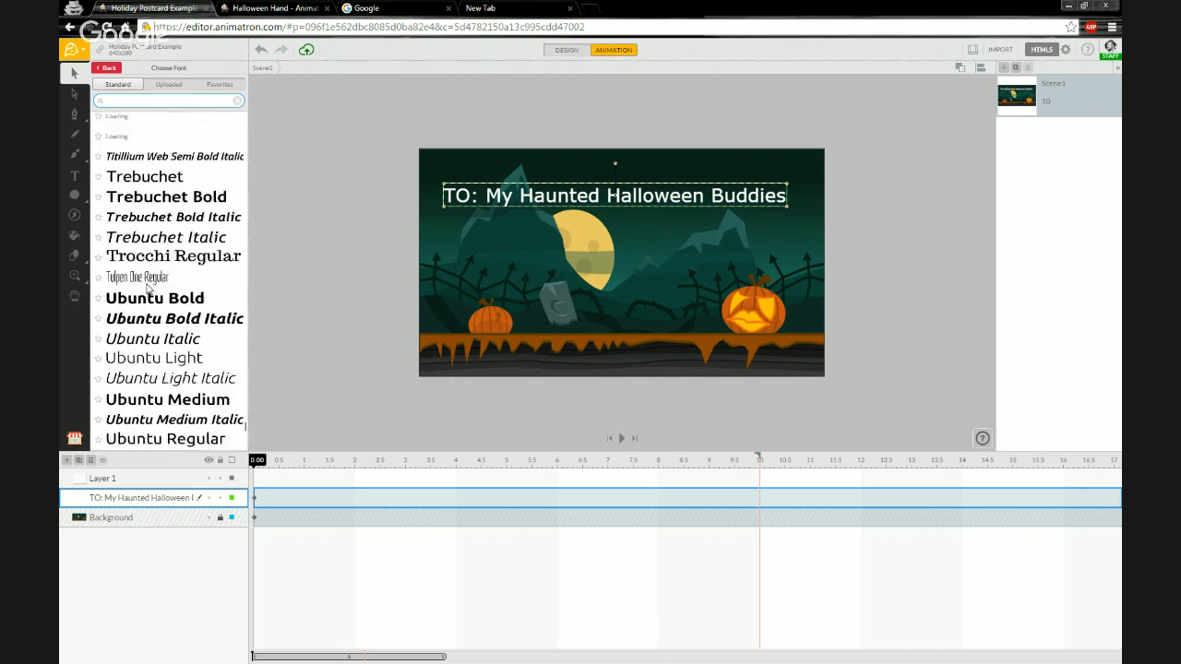
pyautogui.scroll(8, 150, 289)
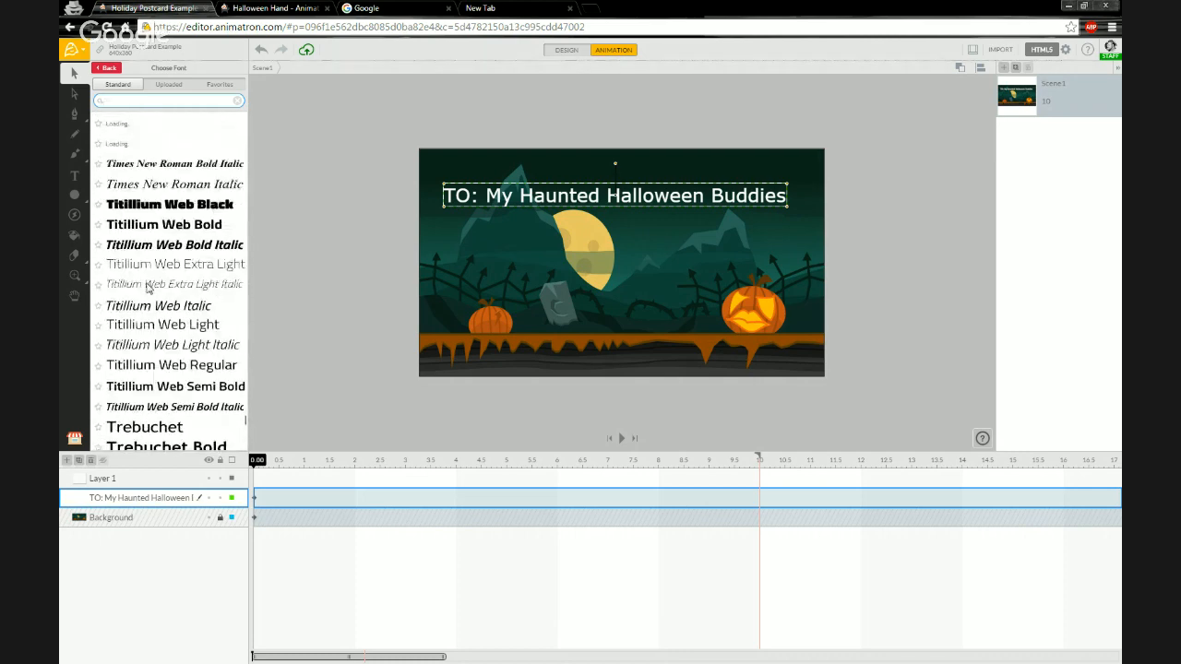
pyautogui.scroll(7, 154, 291)
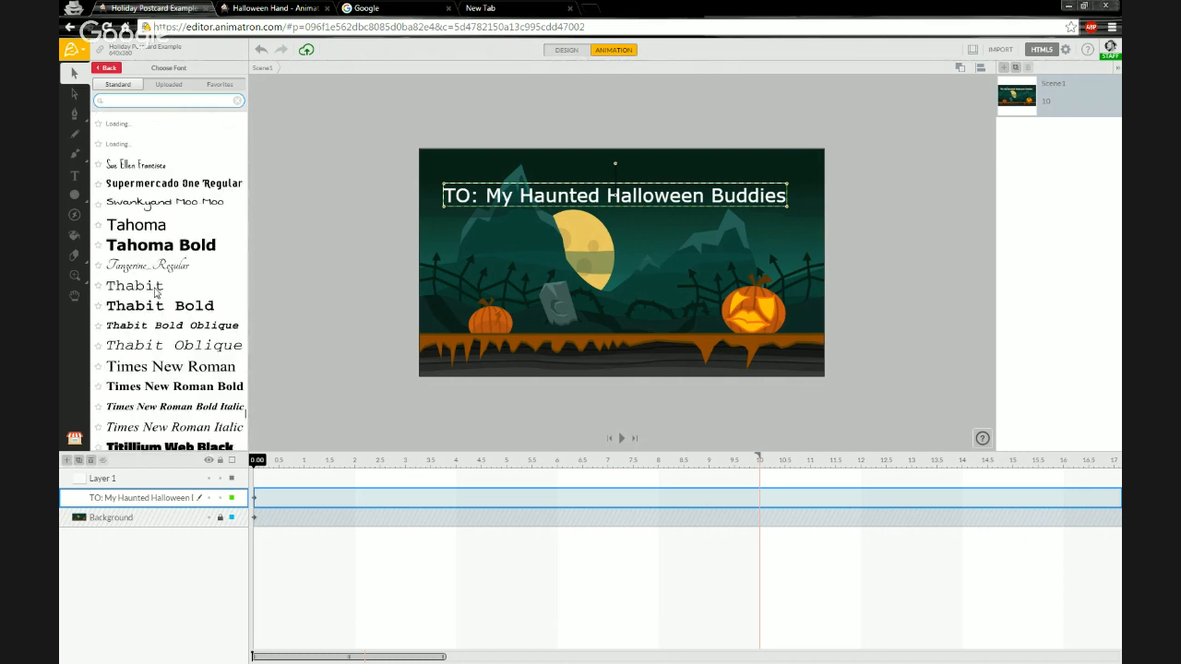
pyautogui.scroll(6, 161, 289)
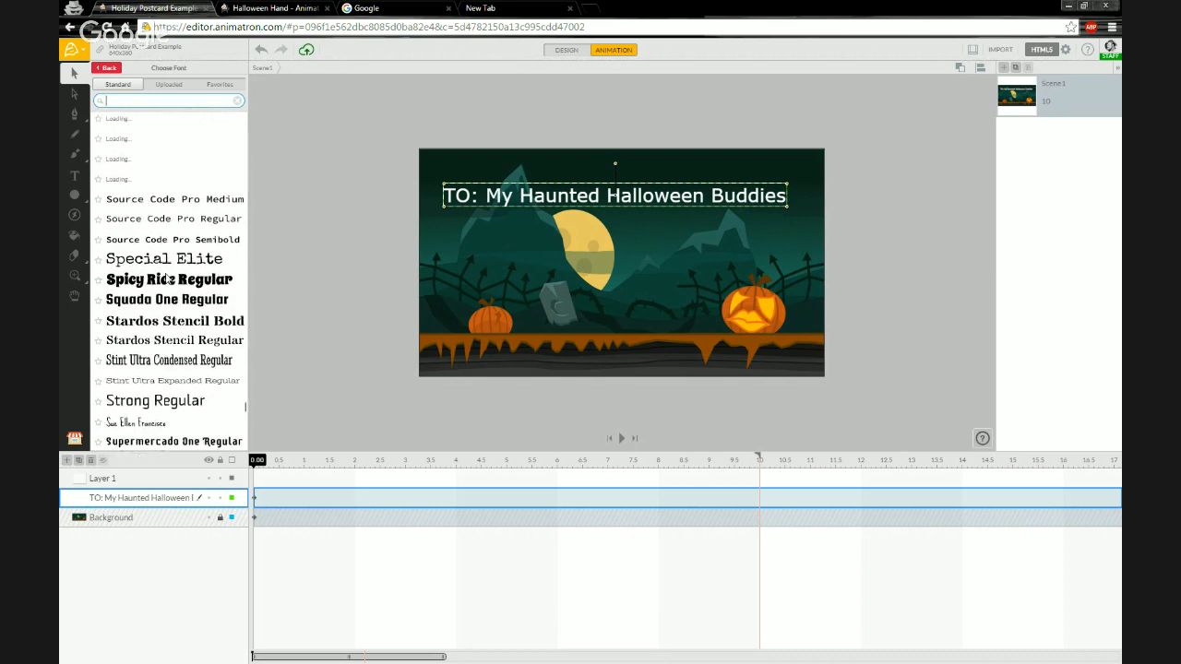
pyautogui.scroll(3, 160, 293)
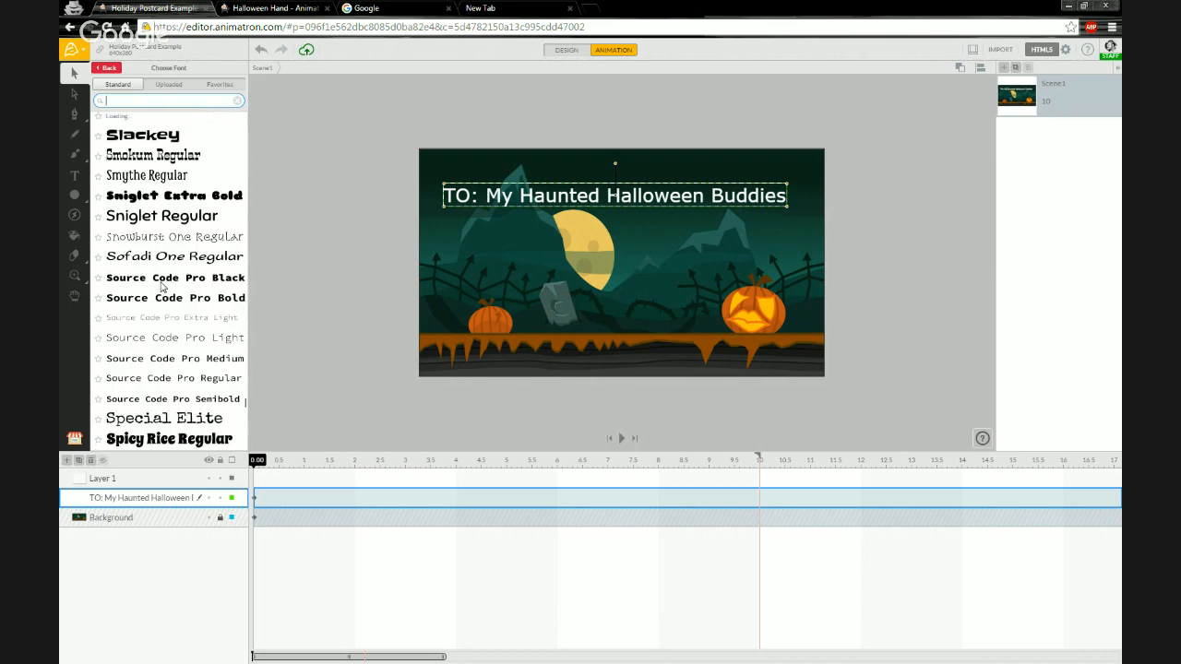
pyautogui.scroll(6, 164, 282)
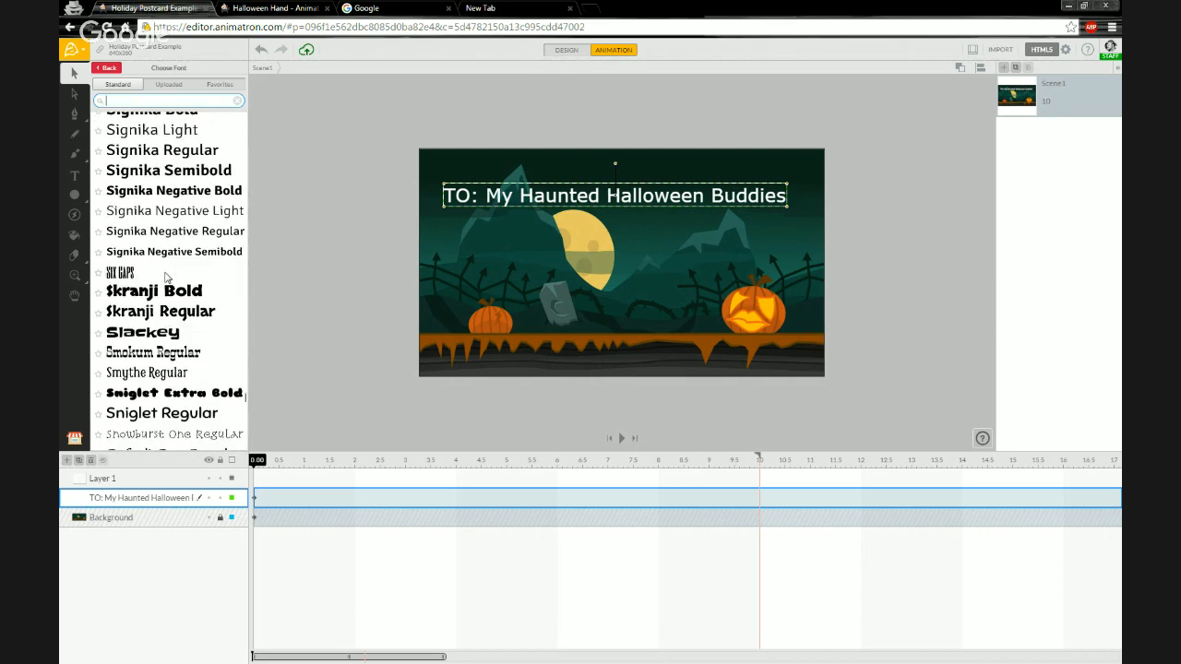
pyautogui.scroll(5, 167, 275)
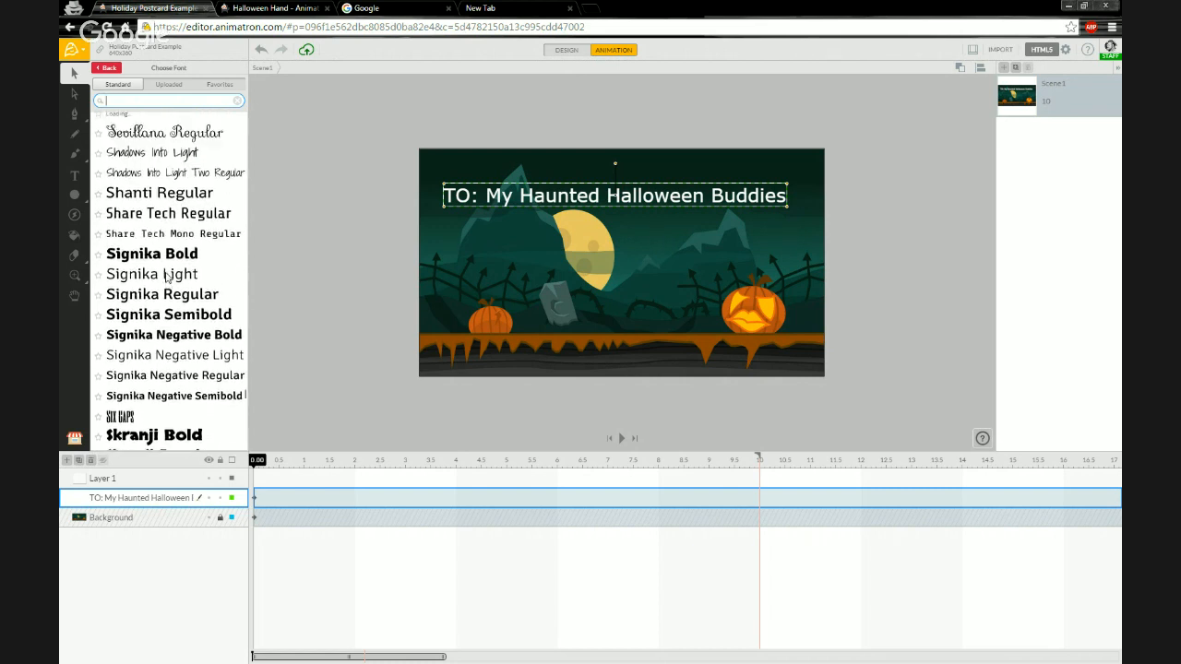
pyautogui.scroll(2, 167, 275)
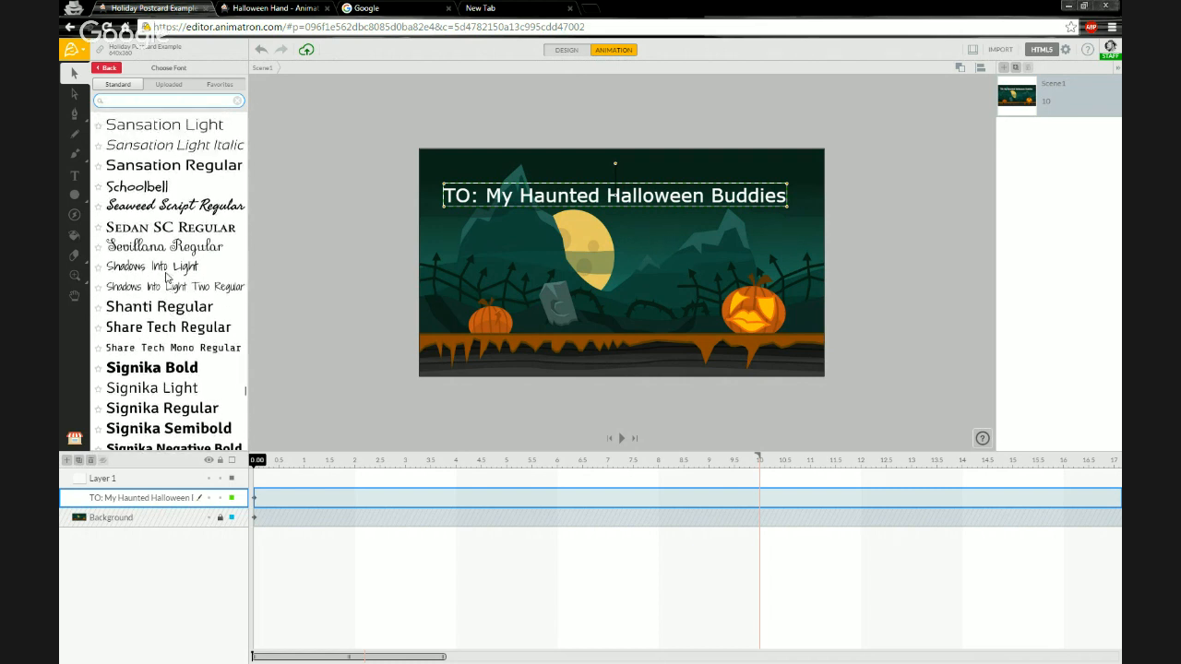
pyautogui.scroll(1, 178, 249)
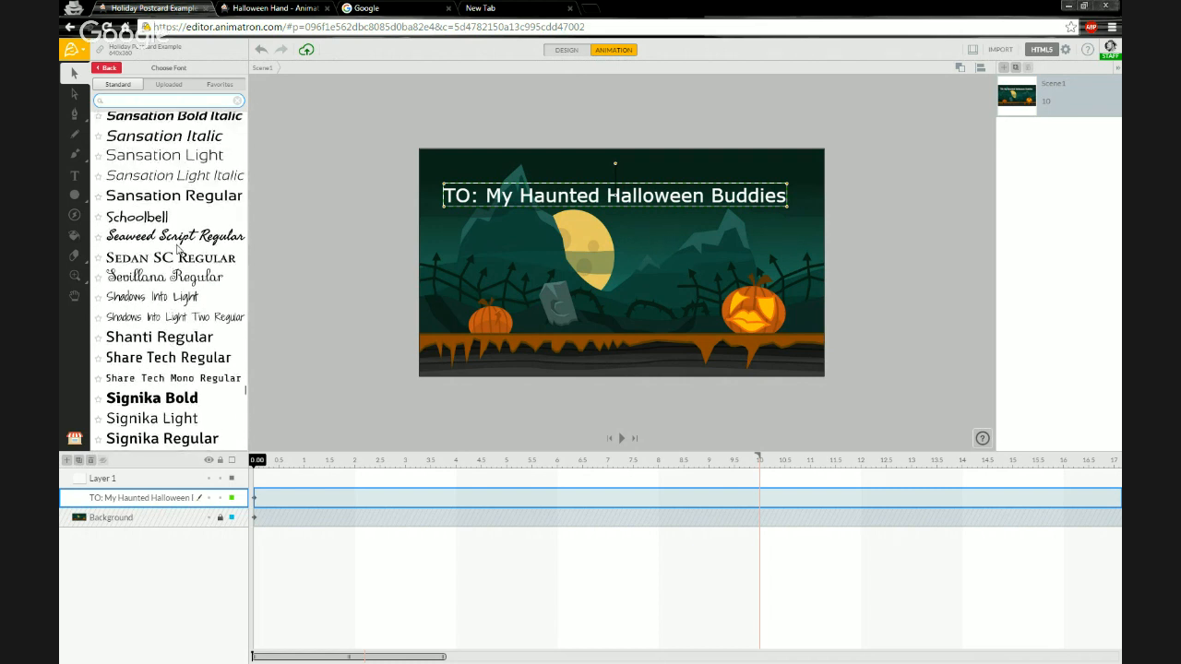
pyautogui.click(1000, 51)
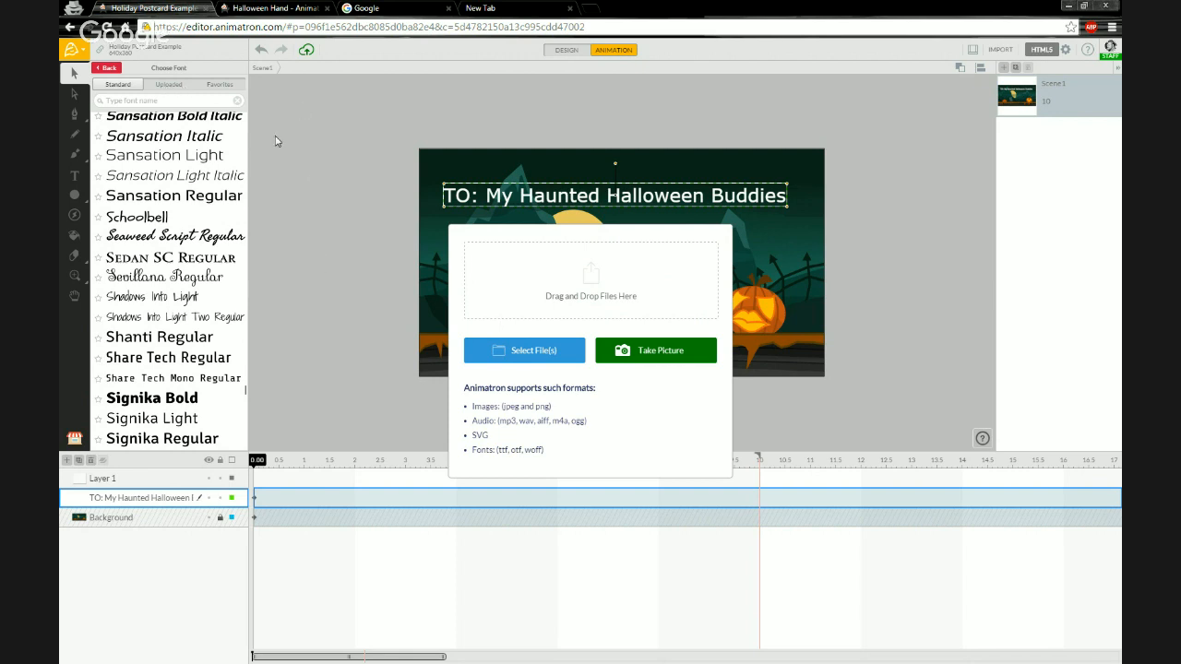
pyautogui.click(143, 69)
pyautogui.click(160, 76)
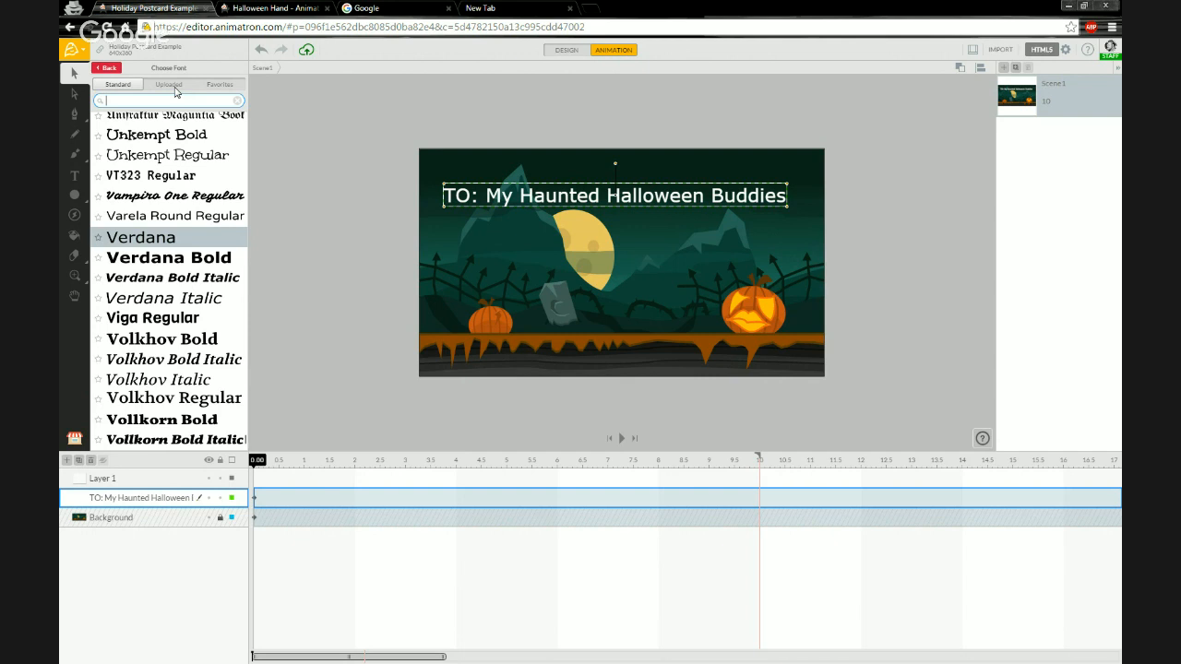
# Set the greeting text's font to Spicy Rice Regular from the standard fonts.
pyautogui.click(175, 90)
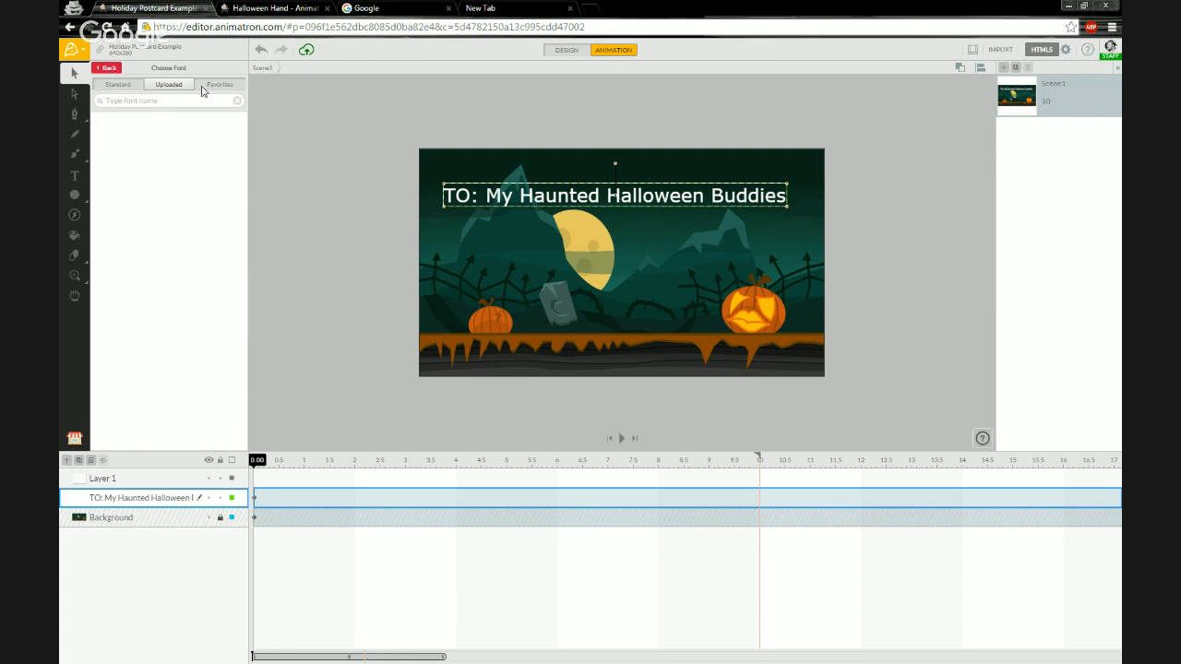
pyautogui.click(136, 85)
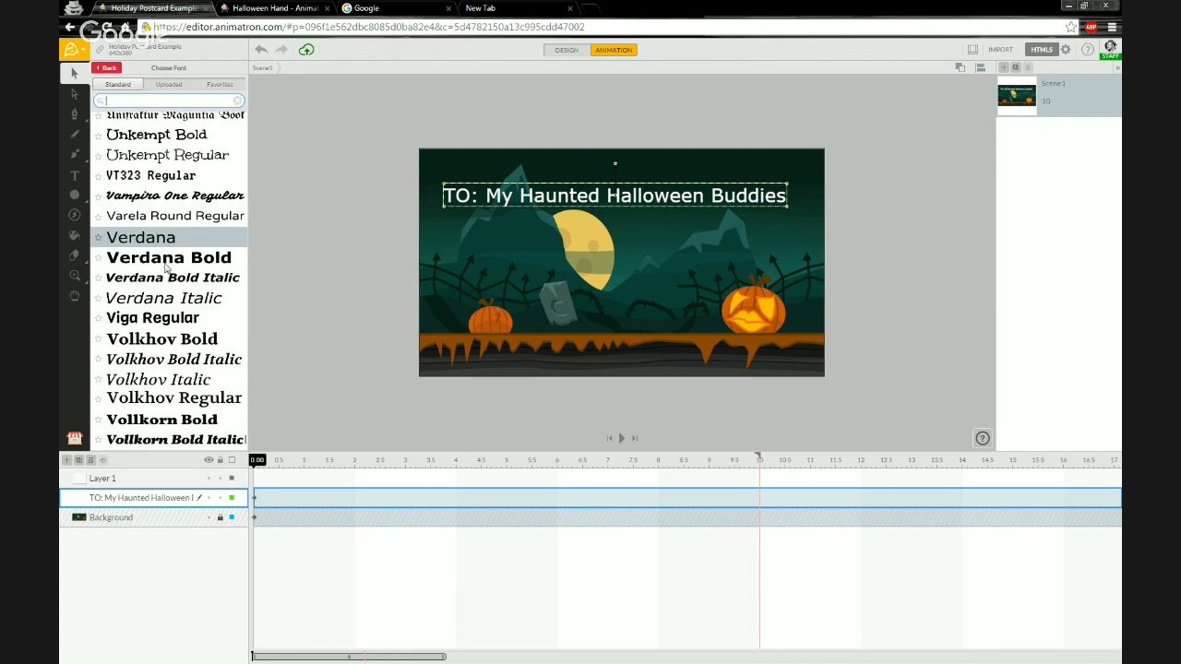
pyautogui.scroll(3, 166, 263)
pyautogui.scroll(4, 155, 275)
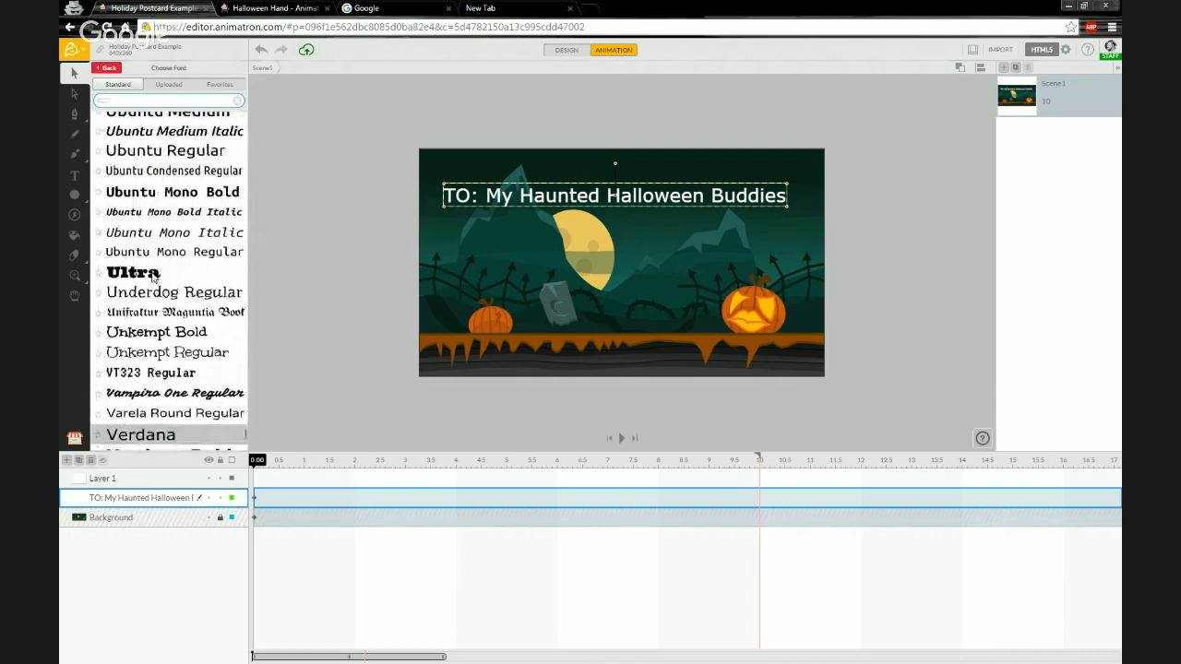
pyautogui.scroll(4, 153, 275)
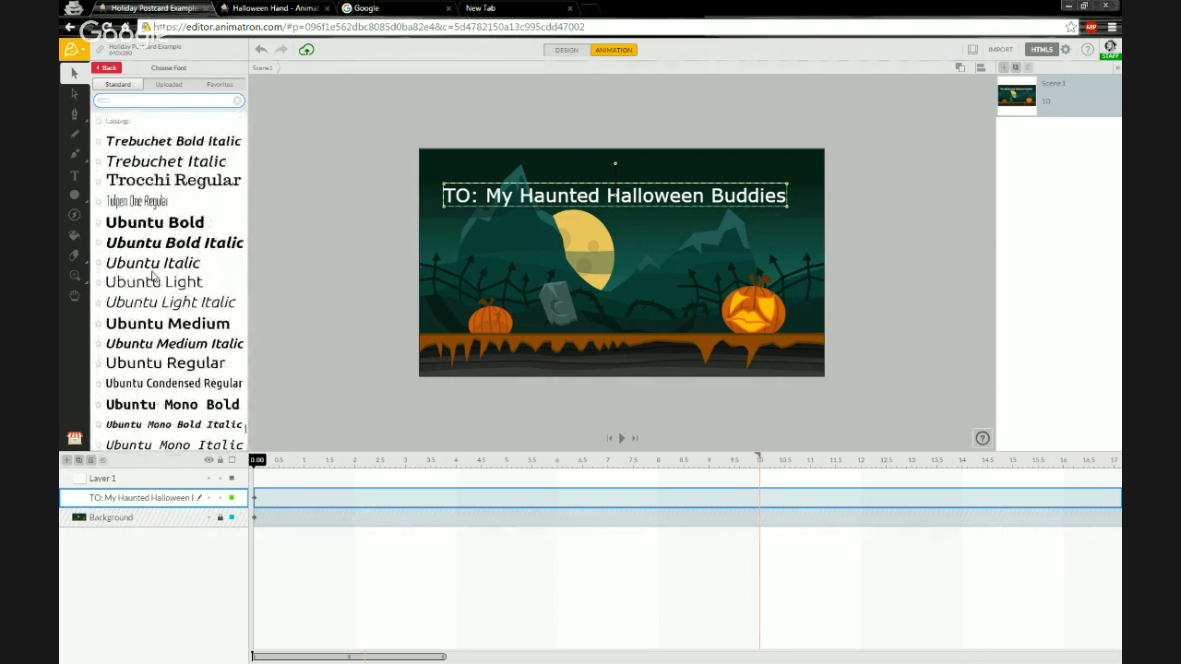
pyautogui.scroll(4, 155, 275)
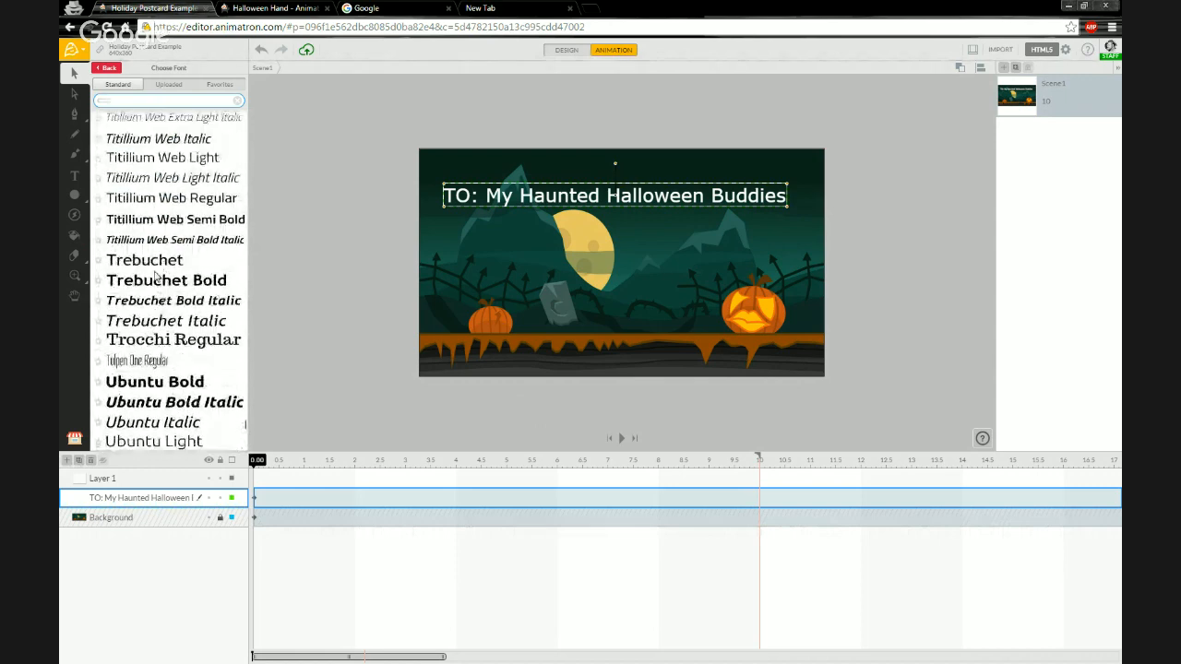
pyautogui.scroll(5, 155, 275)
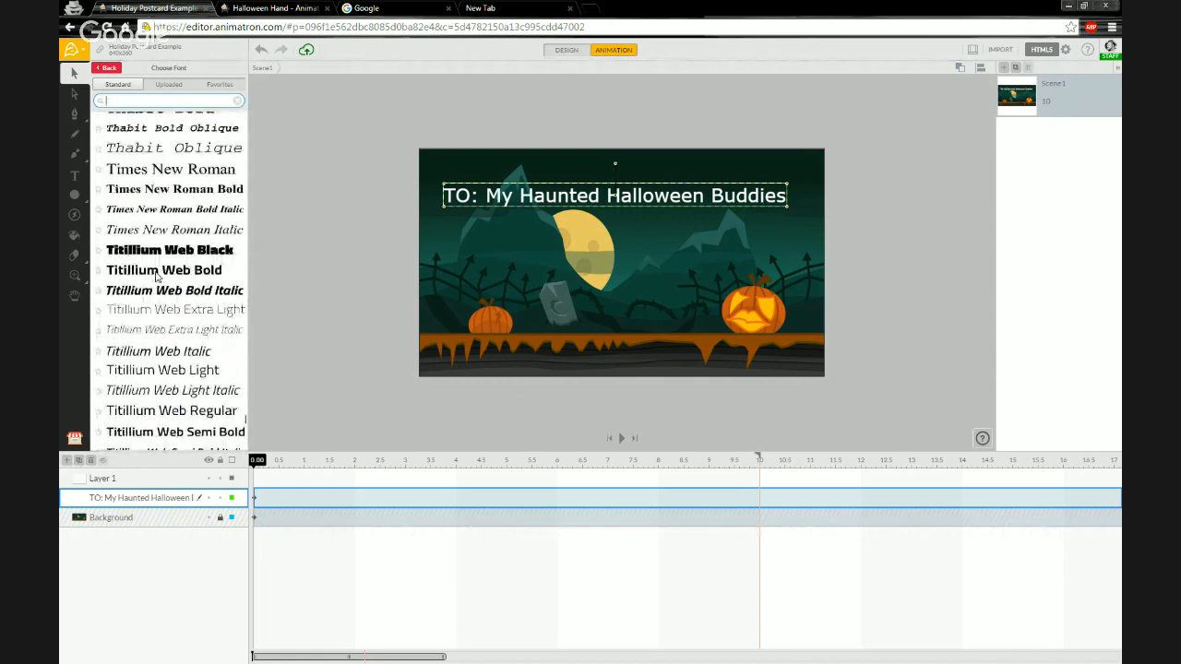
pyautogui.scroll(1, 157, 275)
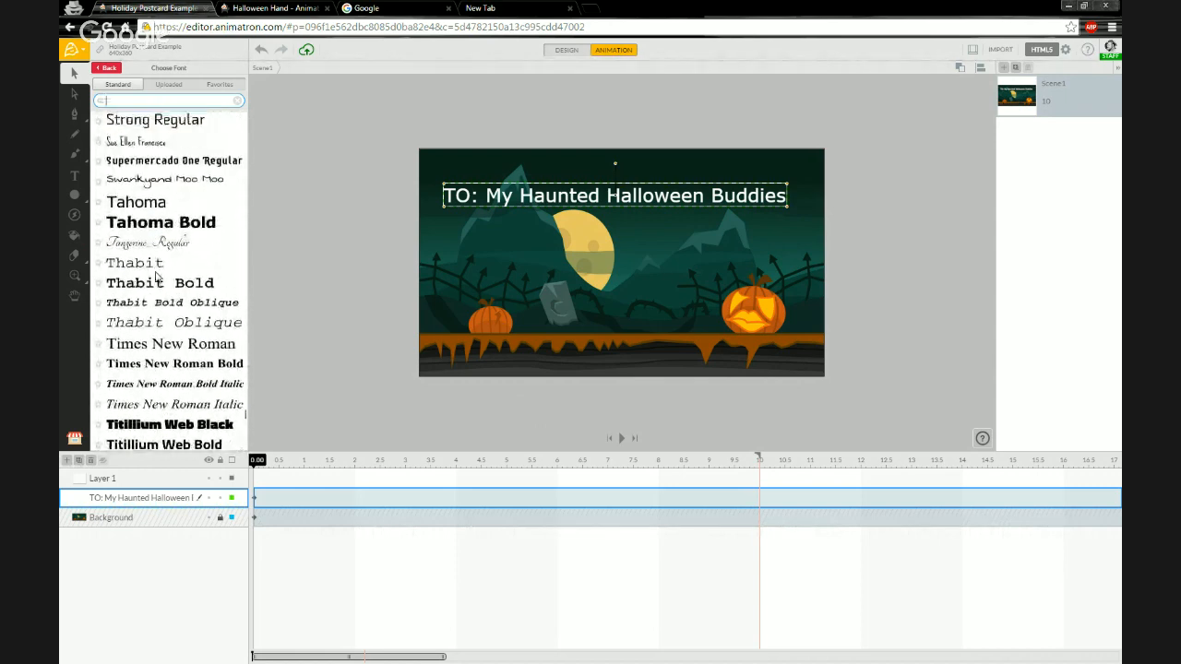
pyautogui.scroll(1, 127, 218)
pyautogui.scroll(3, 127, 218)
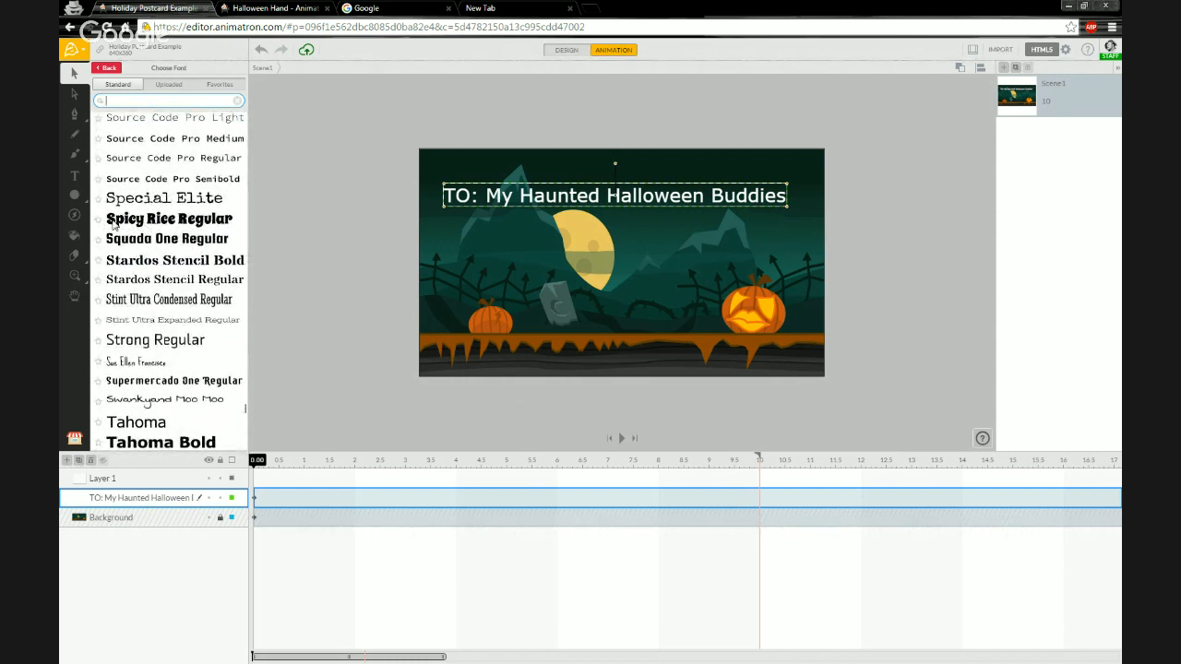
pyautogui.click(118, 221)
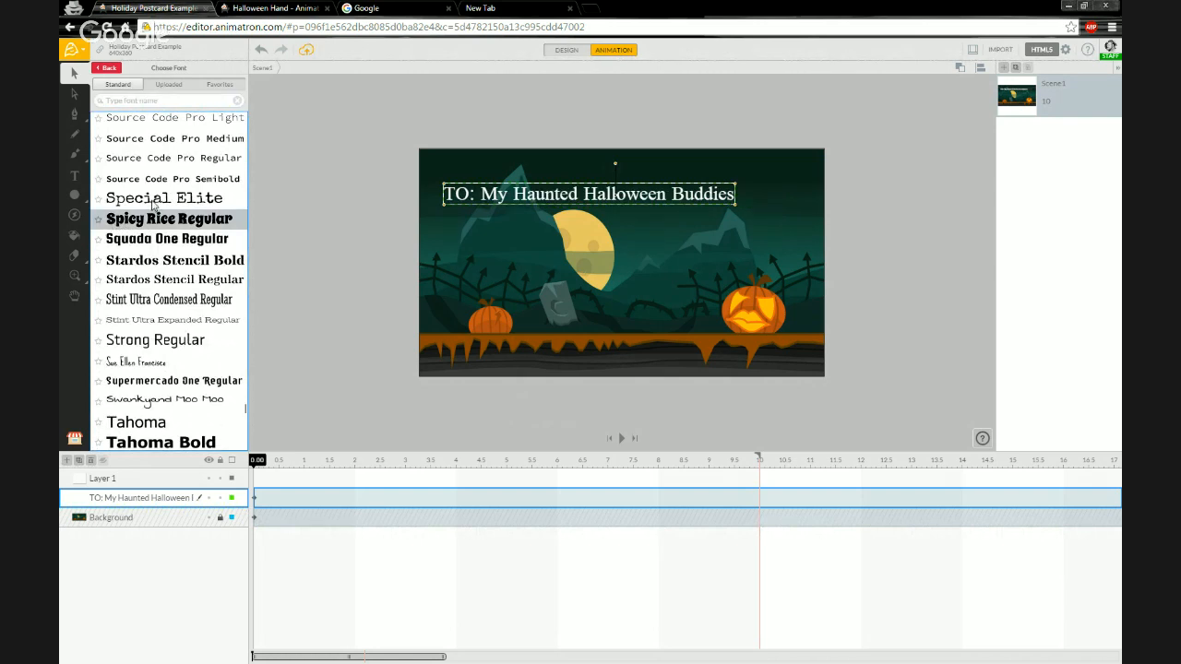
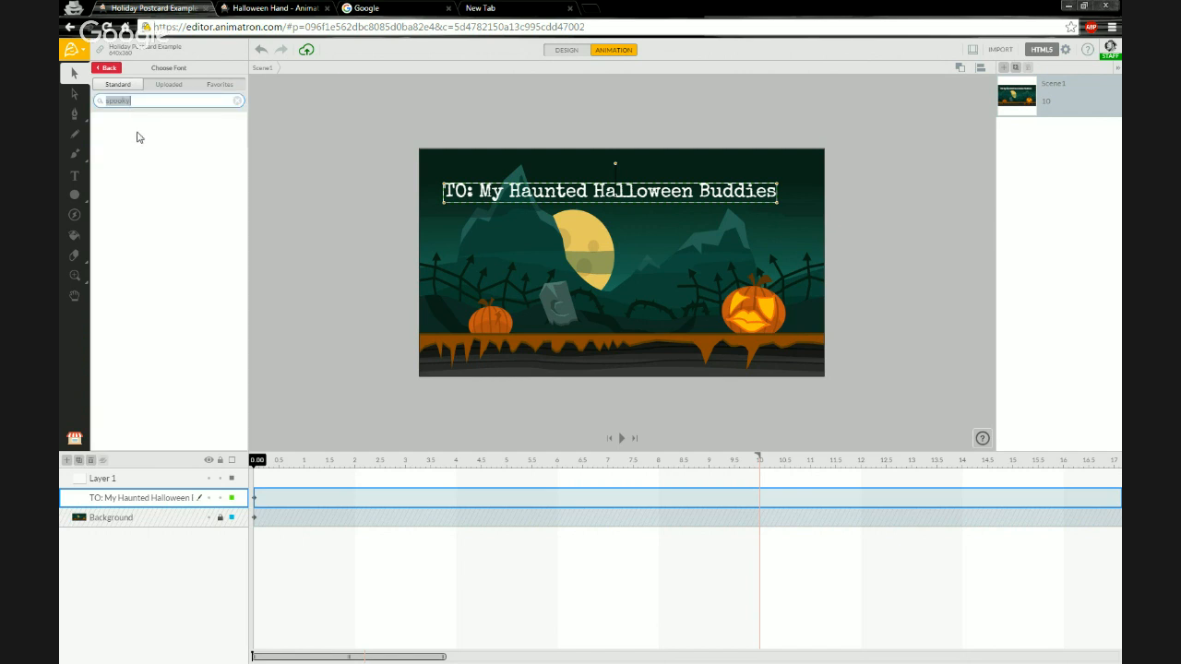
# Search the font list for haunted and horror styles, then clear the search.
pyautogui.write('haunted')
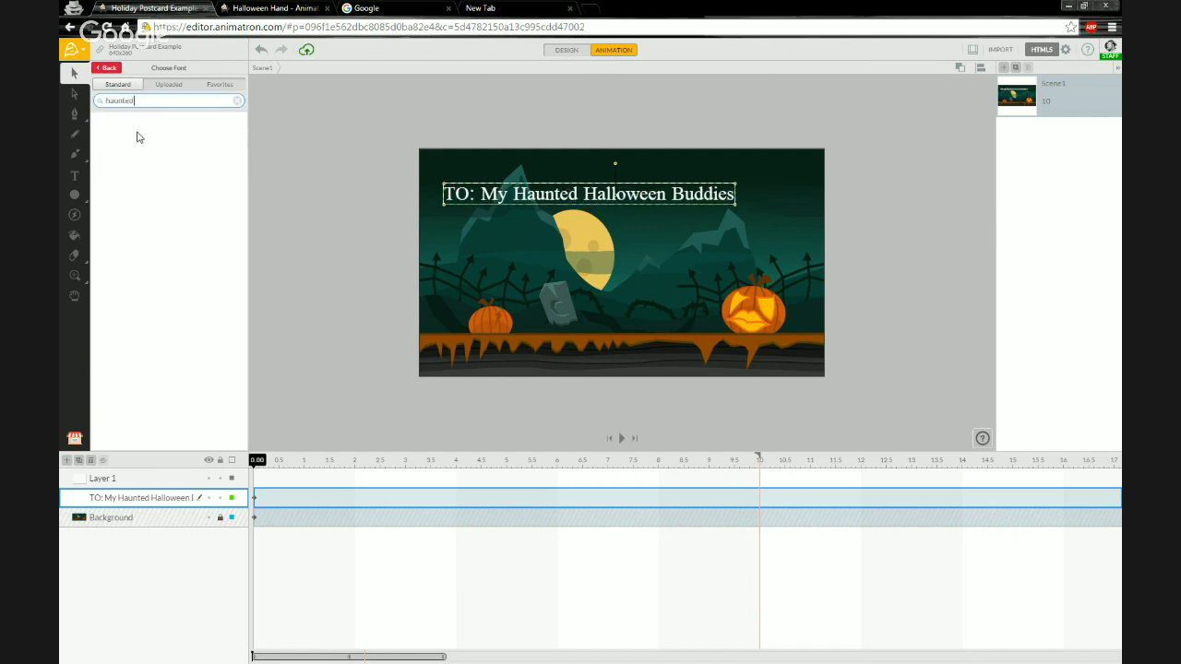
pyautogui.press('Return')
pyautogui.doubleClick(152, 105)
pyautogui.write('horror')
pyautogui.press('Return')
pyautogui.doubleClick(145, 101)
pyautogui.press('BackSpace')
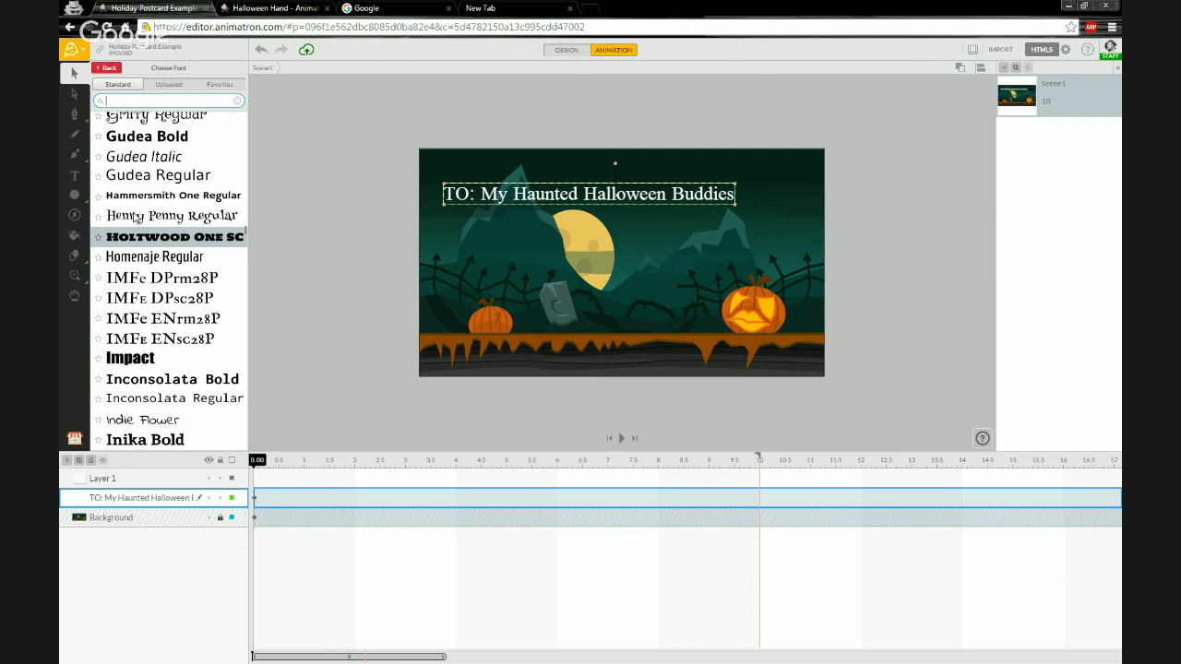
# Compare fonts starting with H, star Henny Penny Regular as a favorite, and set the greeting text's font to Henny Penny Regular.
pyautogui.write('H')
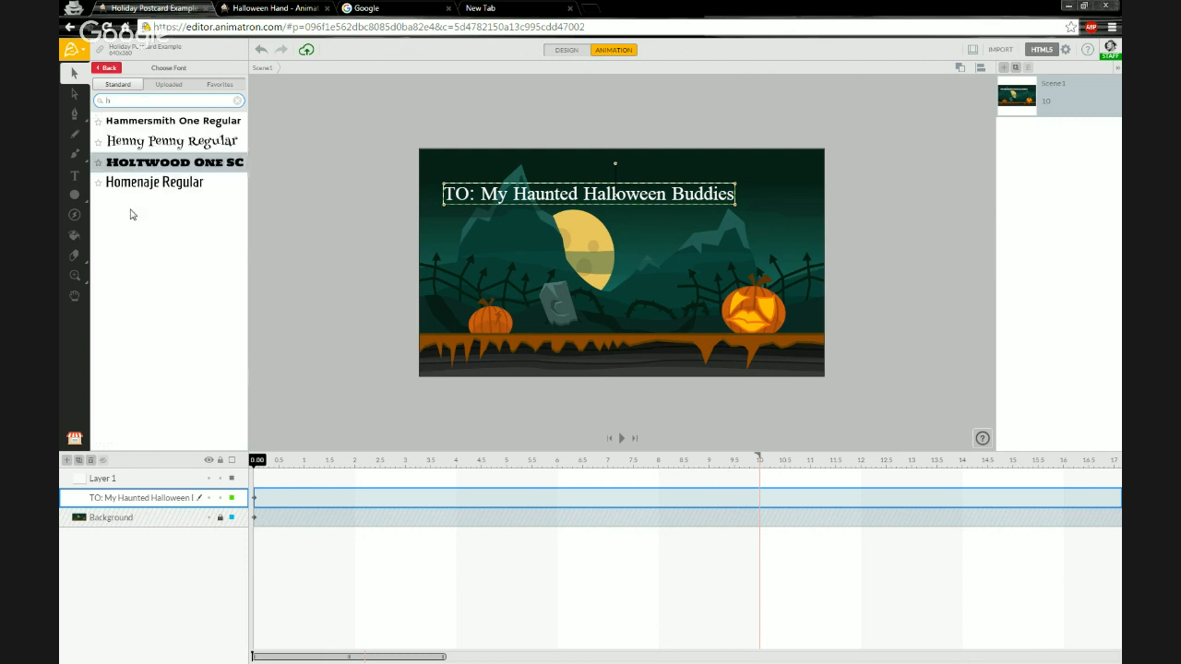
pyautogui.click(138, 145)
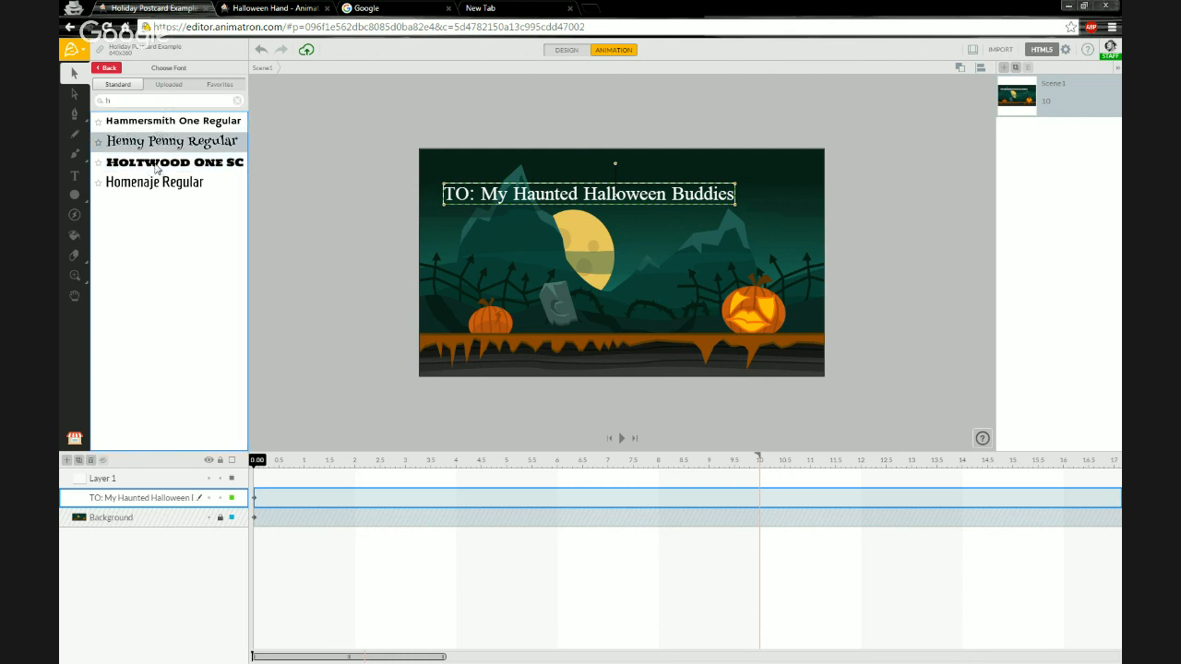
pyautogui.click(151, 160)
pyautogui.click(157, 143)
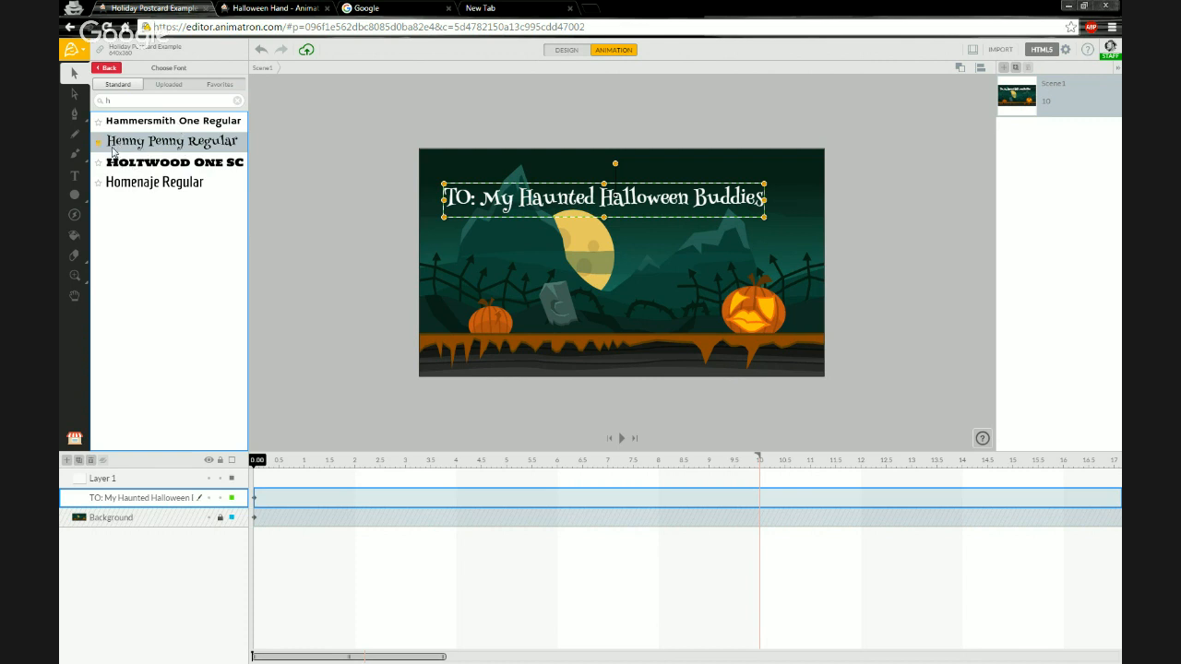
pyautogui.click(109, 166)
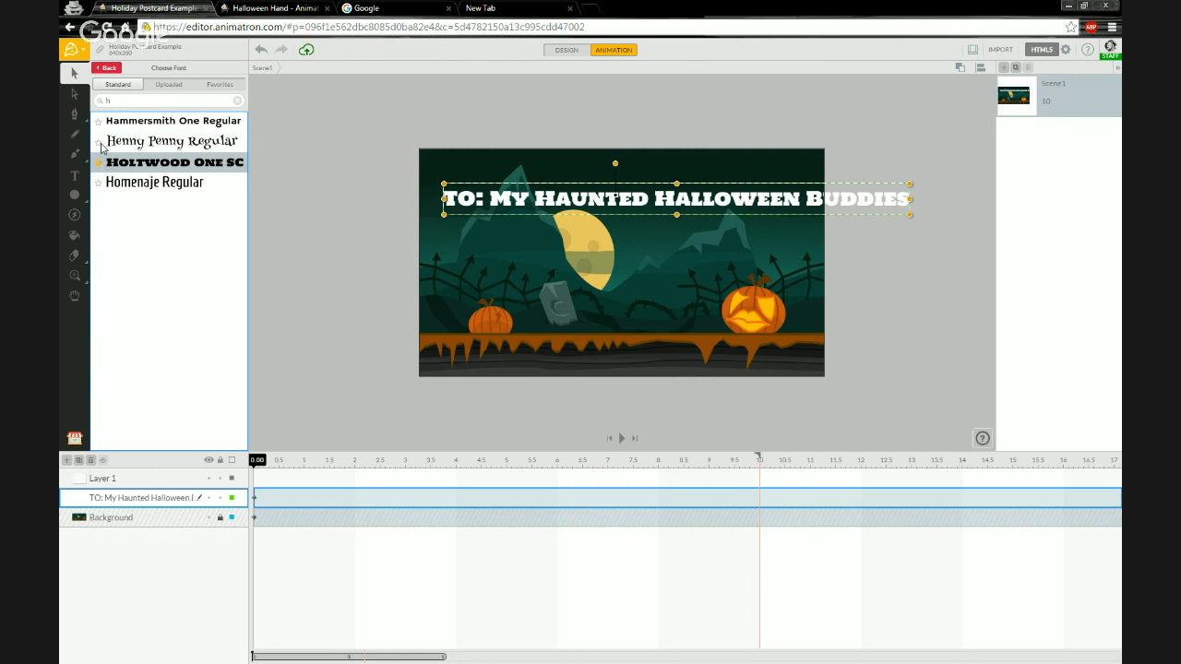
pyautogui.click(103, 146)
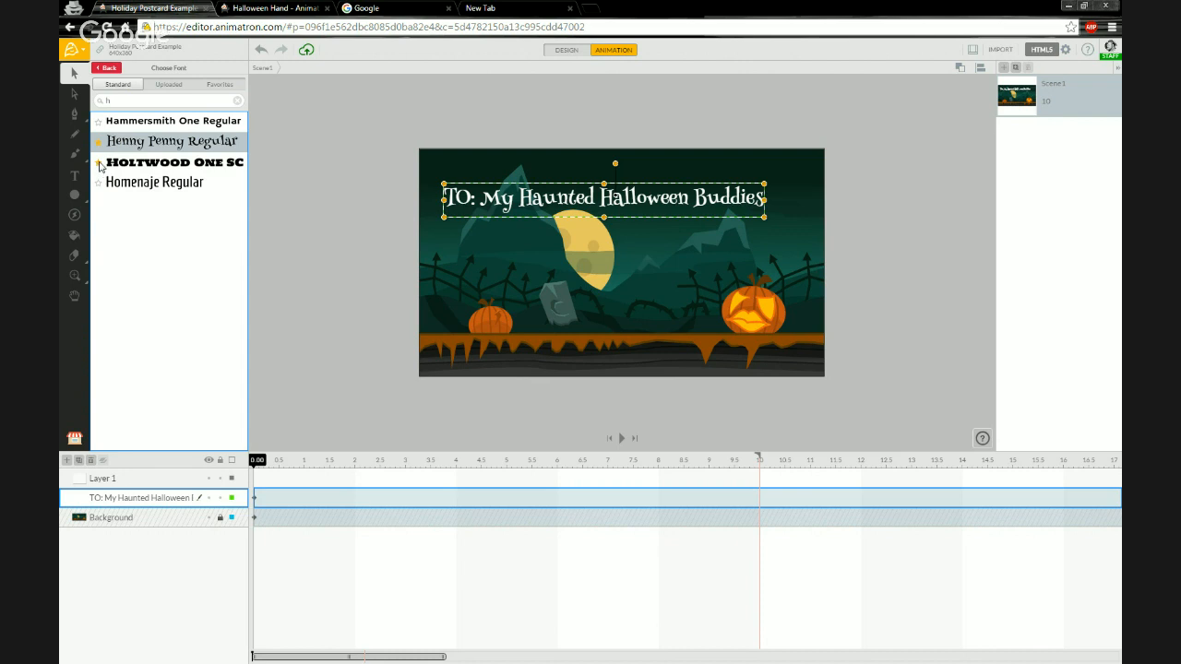
pyautogui.click(100, 166)
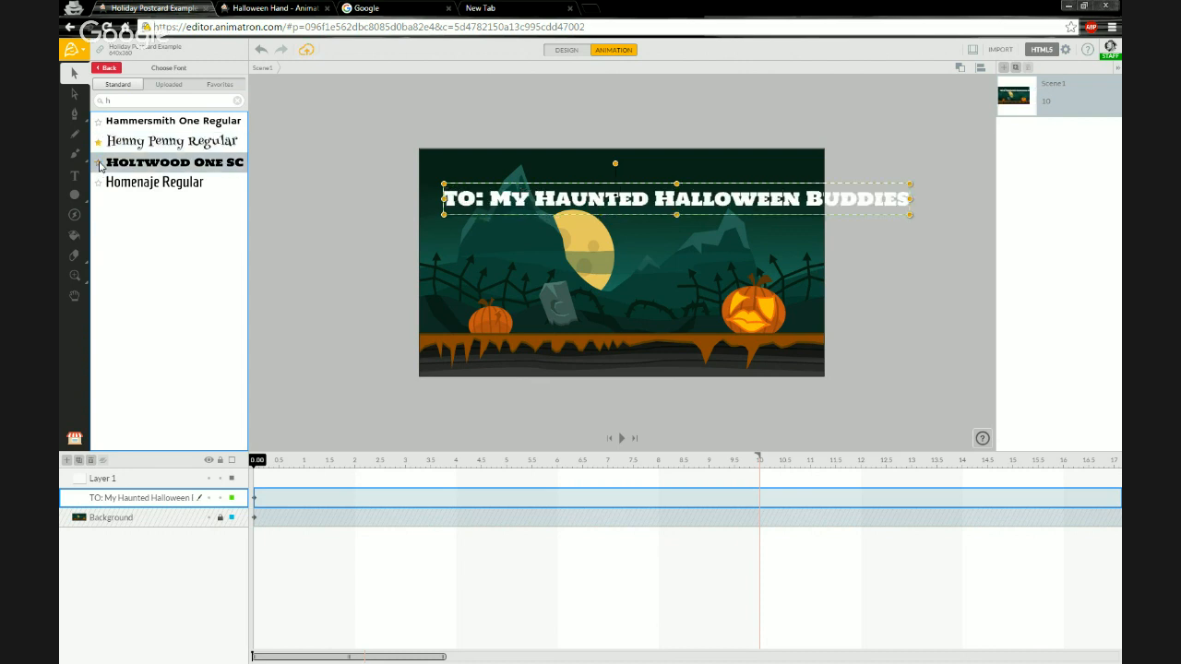
pyautogui.click(217, 85)
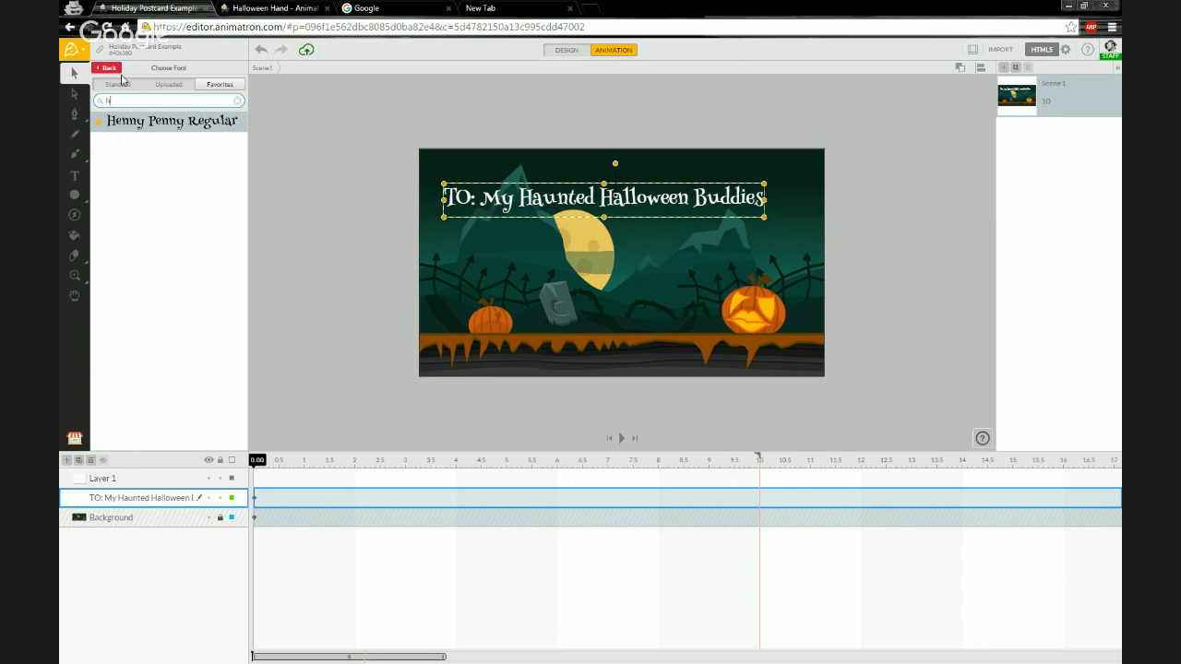
pyautogui.click(137, 128)
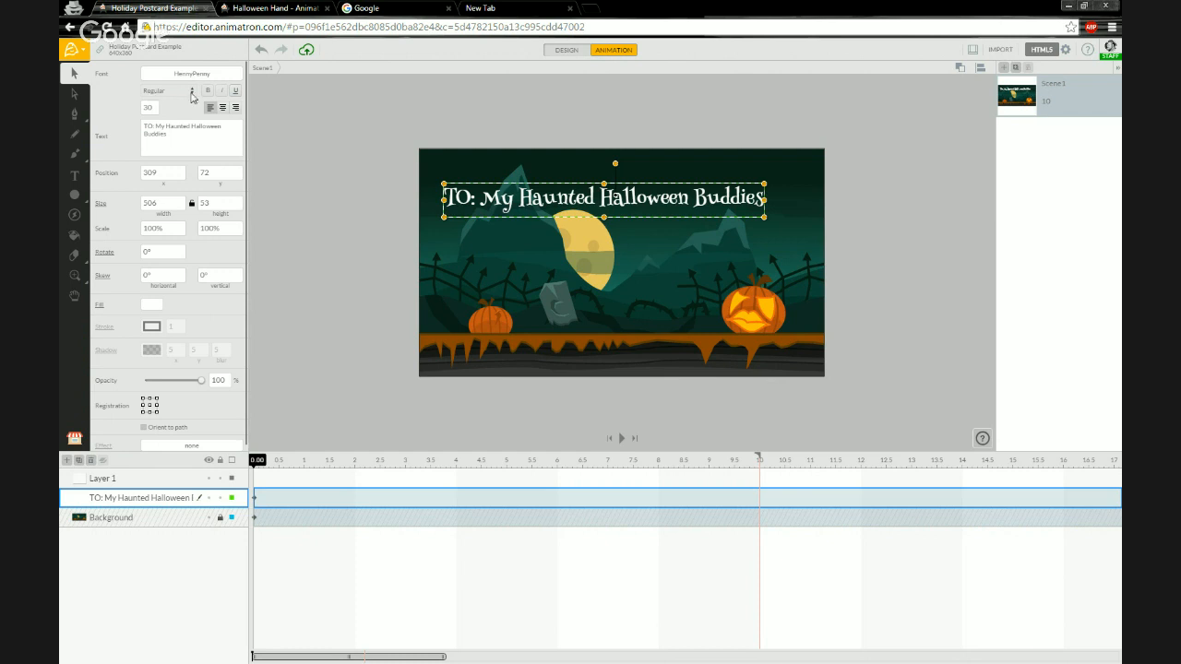
# Center-align the greeting text.
pyautogui.click(239, 92)
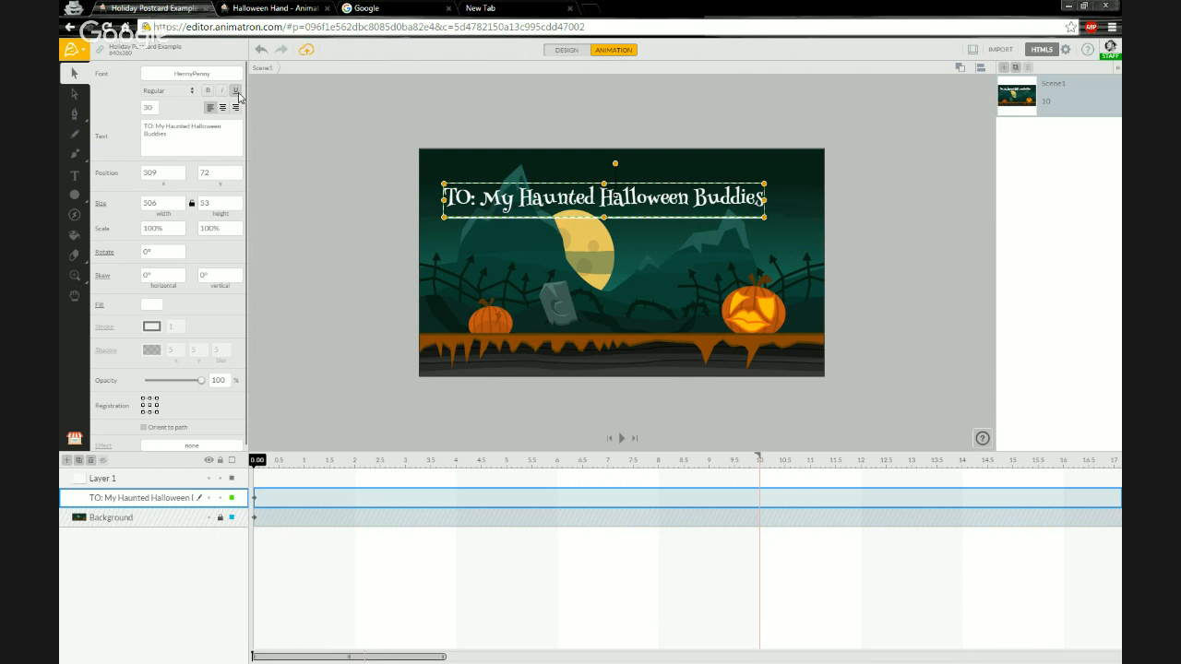
pyautogui.click(237, 92)
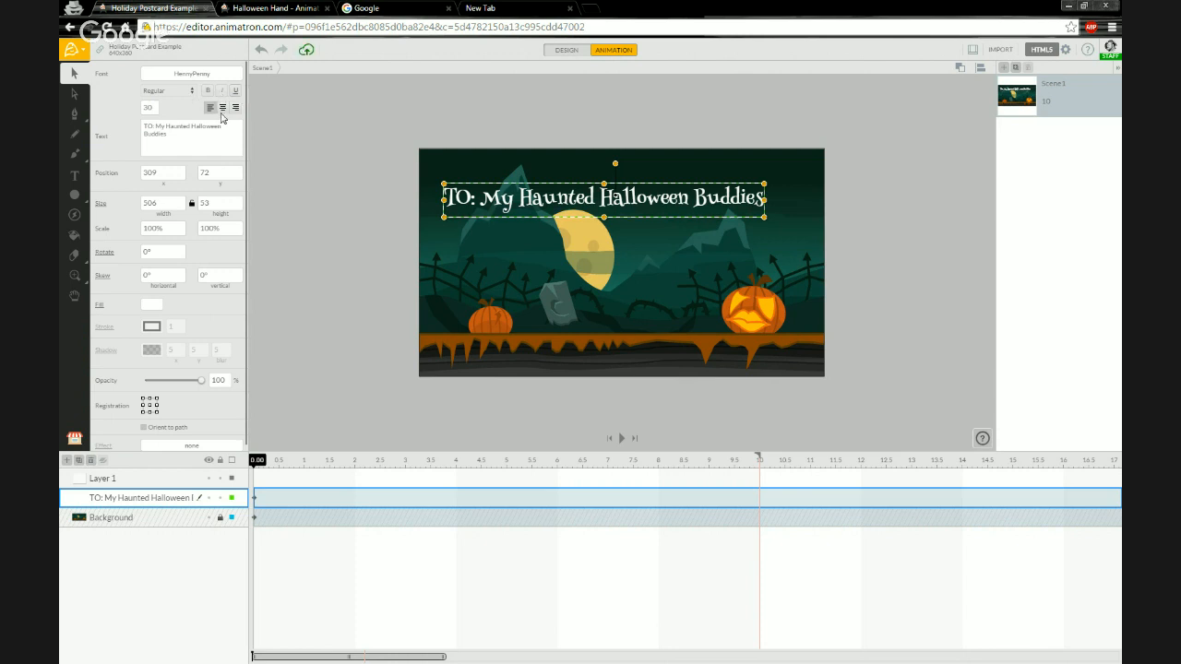
pyautogui.click(222, 109)
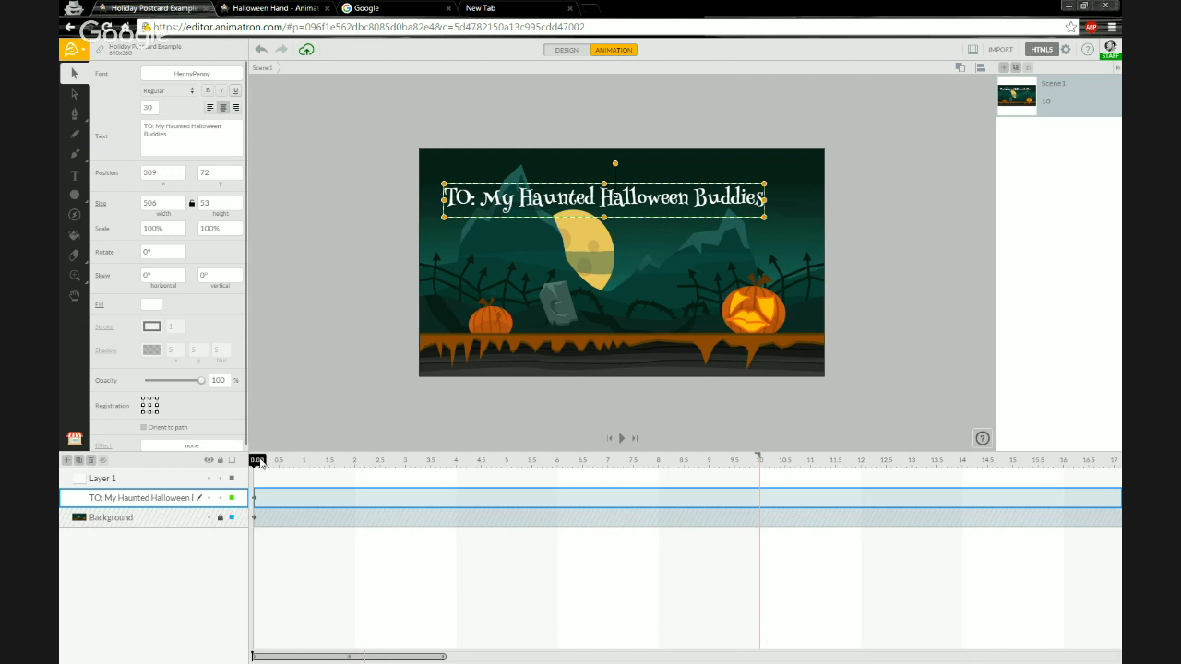
# At the 10-second mark, move the greeting text down to the middle of the postcard.
pyautogui.press('space')
pyautogui.moveTo(546, 466); pyautogui.dragTo(759, 469)
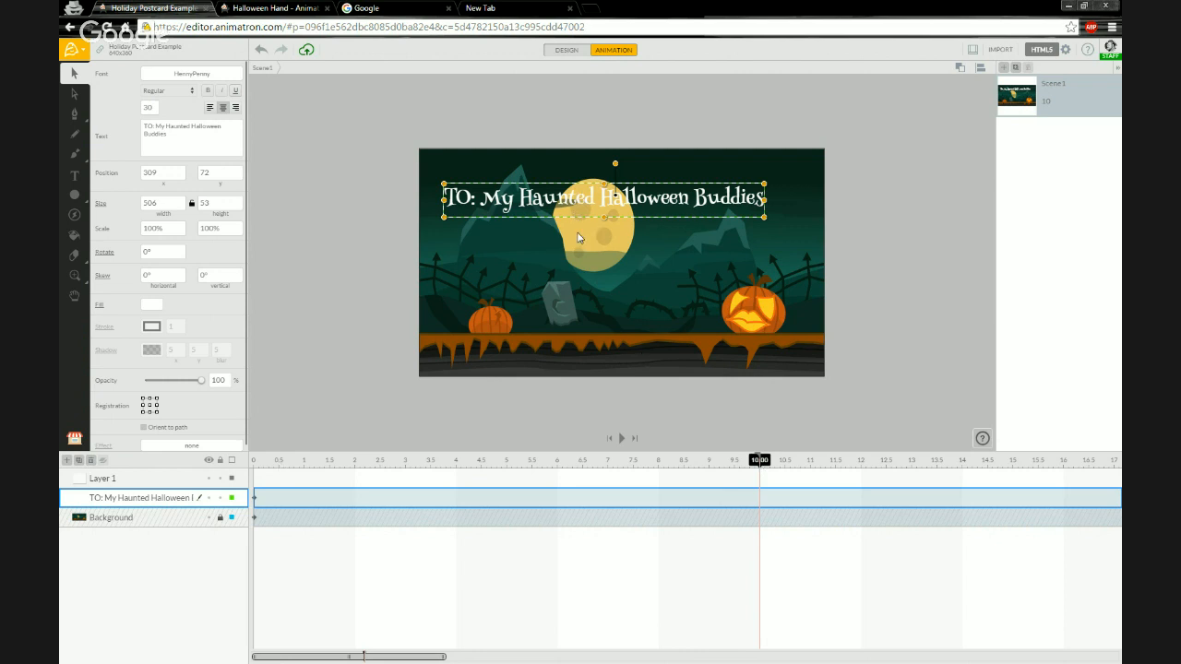
pyautogui.moveTo(540, 207); pyautogui.dragTo(559, 270)
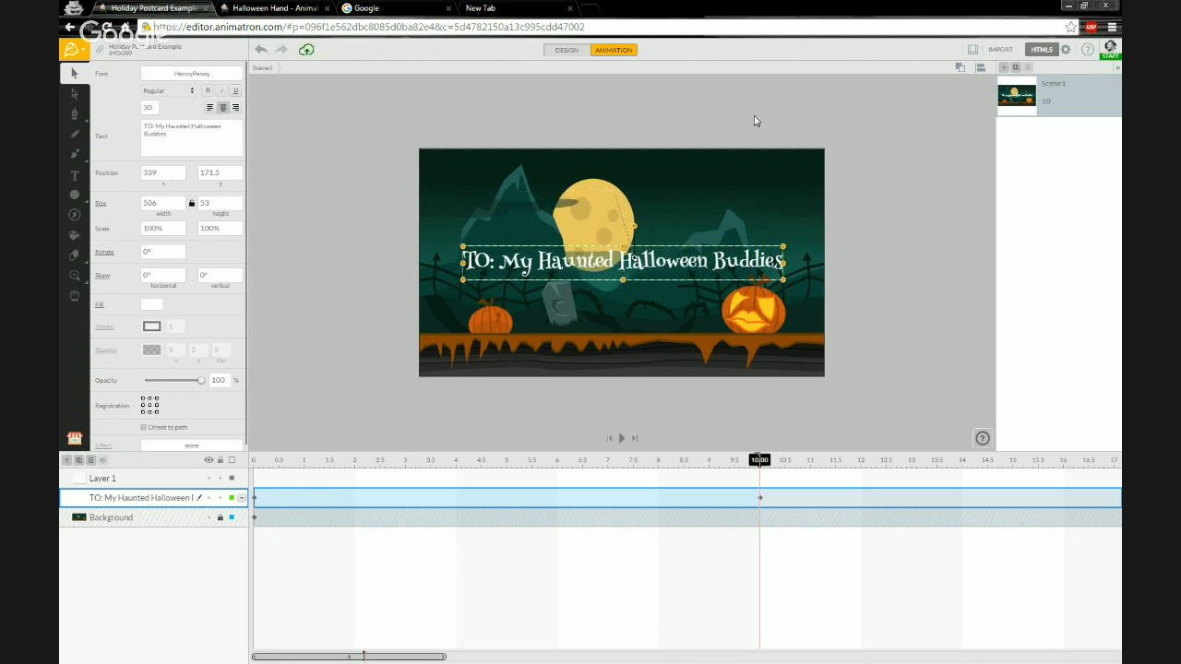
# Enlarge the greeting text to about 124% and tilt it about -5° at the 10-second keyframe.
pyautogui.moveTo(633, 226); pyautogui.dragTo(626, 229)
pyautogui.moveTo(558, 277); pyautogui.dragTo(553, 273)
pyautogui.moveTo(461, 291); pyautogui.dragTo(477, 274)
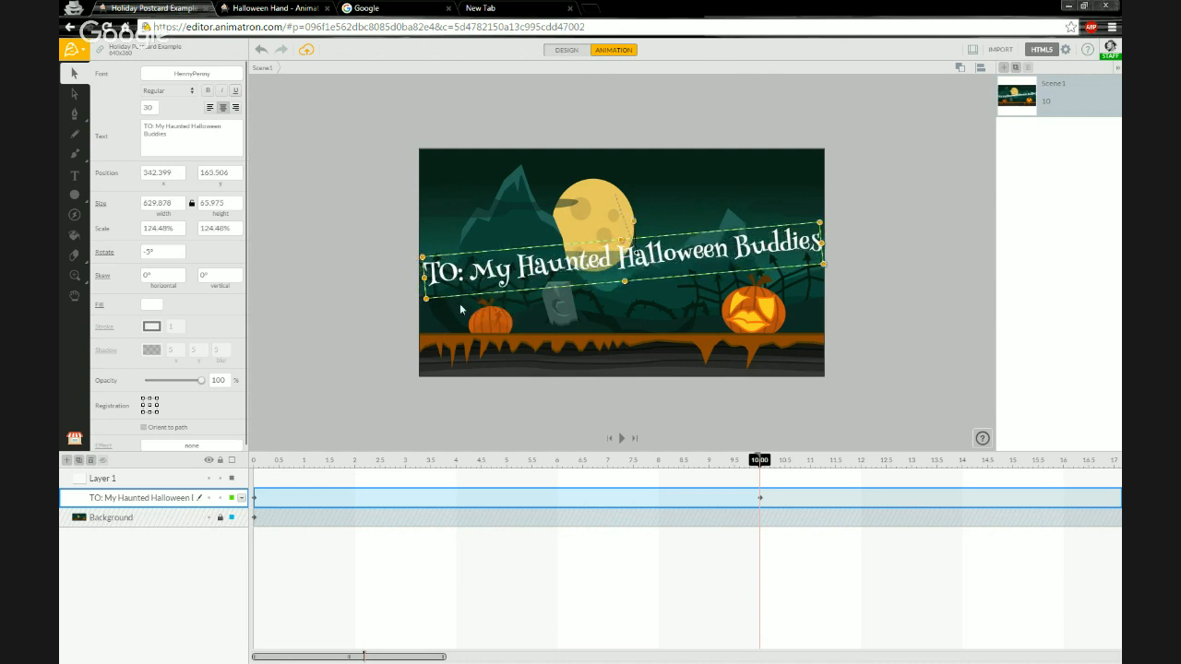
pyautogui.click(351, 267)
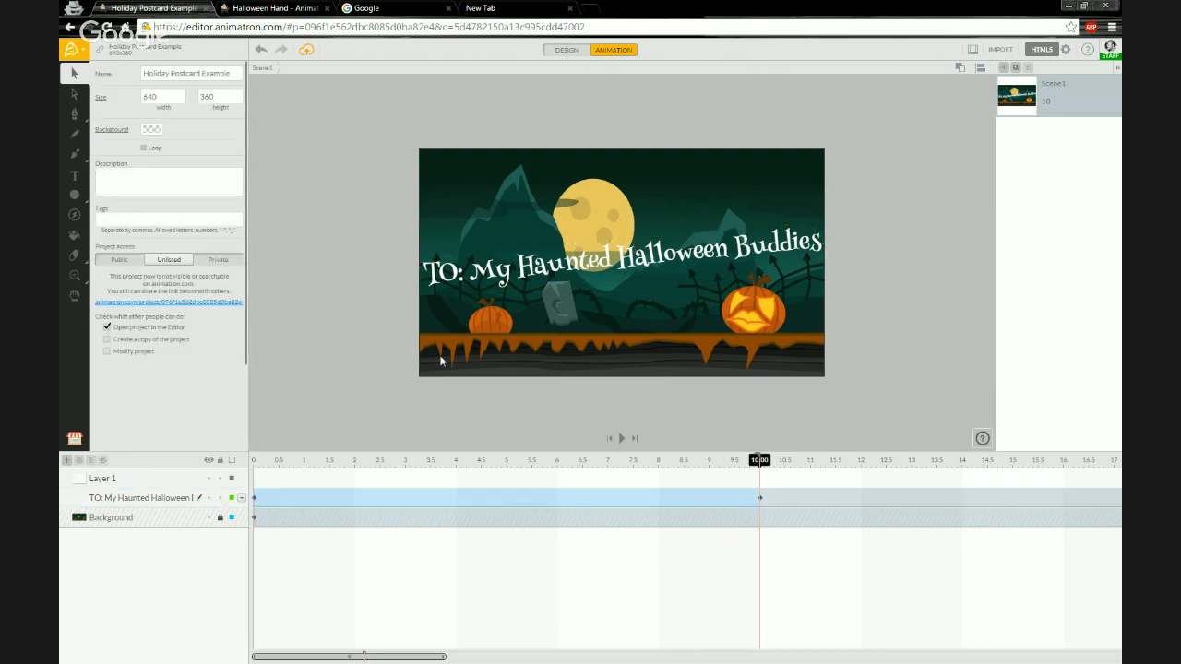
# Play the animation from the start to preview the greeting text's movement.
pyautogui.click(663, 460)
pyautogui.moveTo(633, 464); pyautogui.dragTo(238, 460)
pyautogui.press('space')
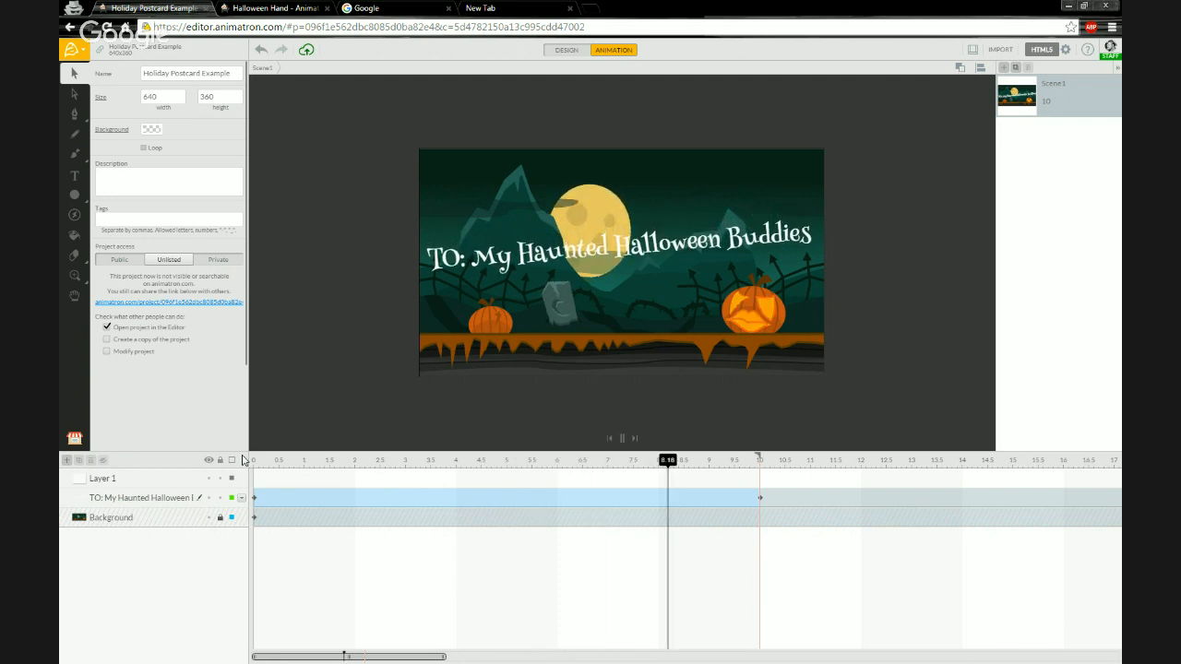
pyautogui.press('space')
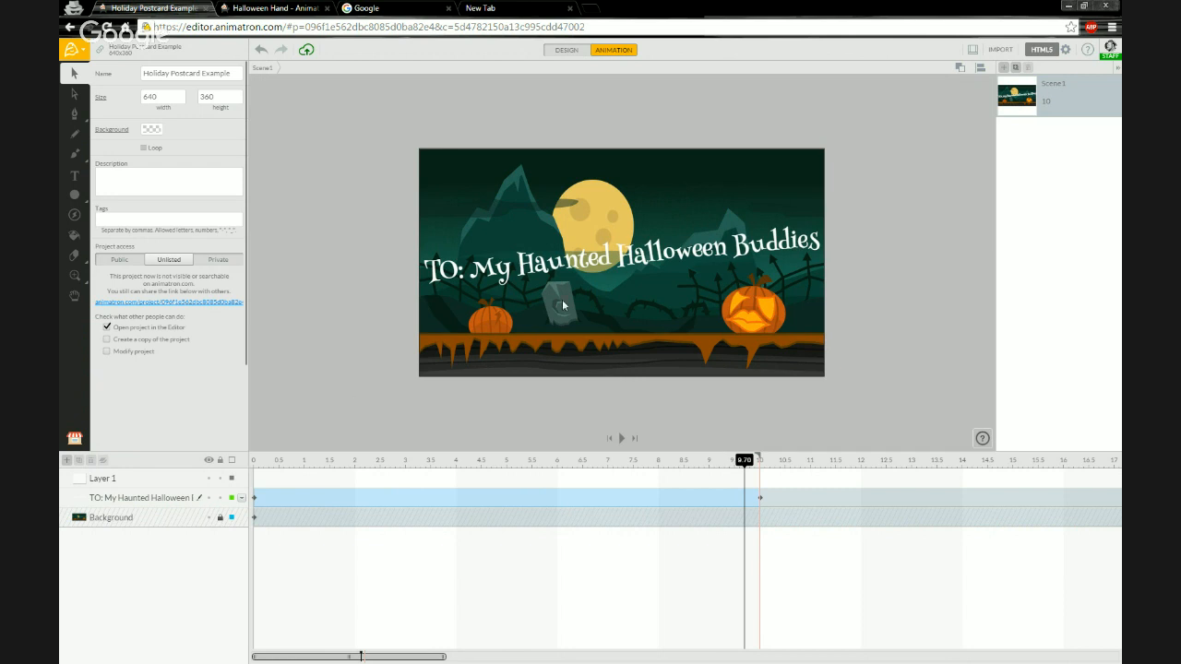
# Publish the project as HTML5 and open the published clip.
pyautogui.click(1064, 51)
pyautogui.click(1055, 74)
pyautogui.click(1095, 74)
pyautogui.click(1050, 54)
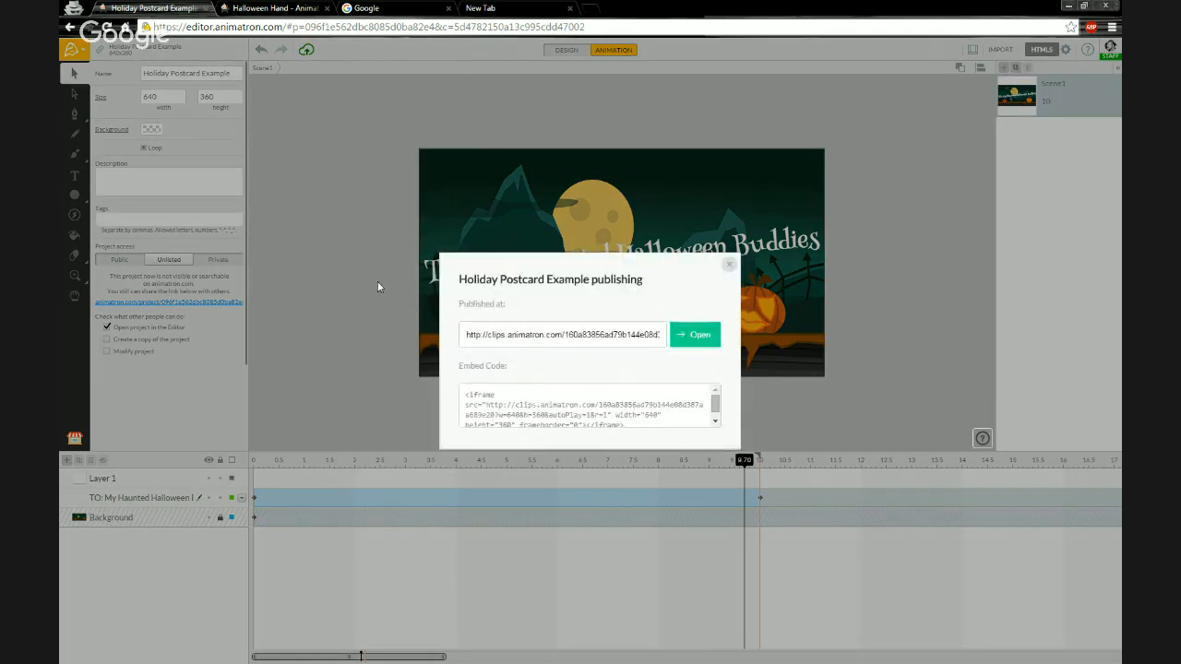
pyautogui.click(674, 332)
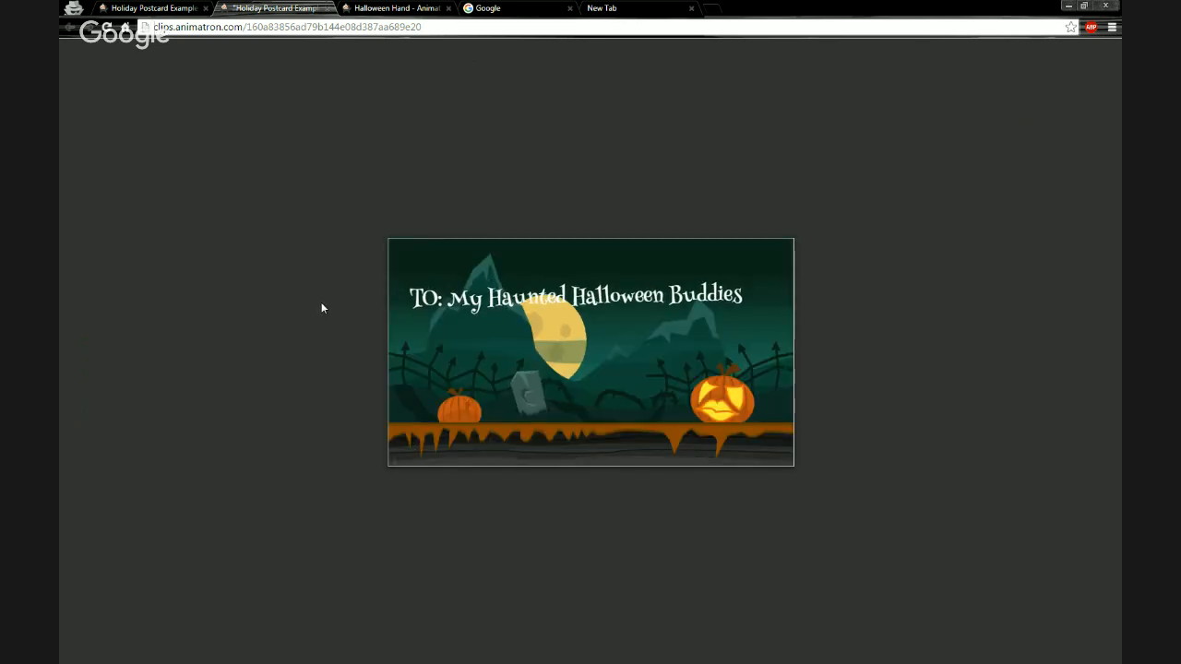
# Watch the published clip, then close its tab and the publishing dialog.
pyautogui.moveTo(569, 376)
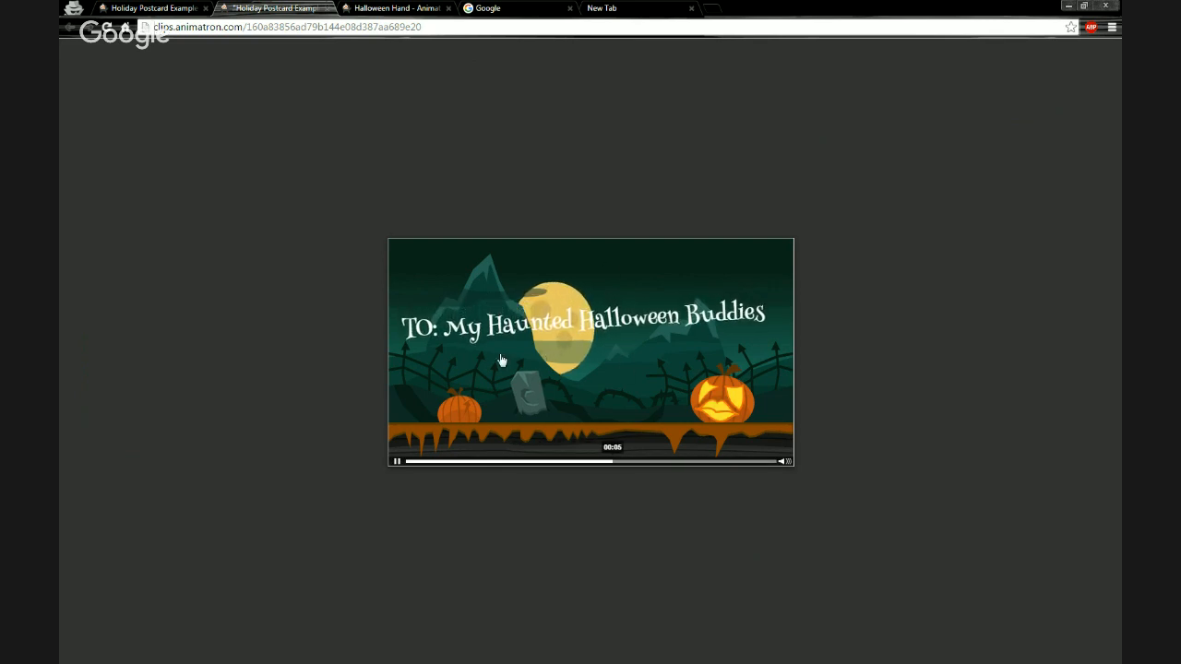
pyautogui.click(397, 463)
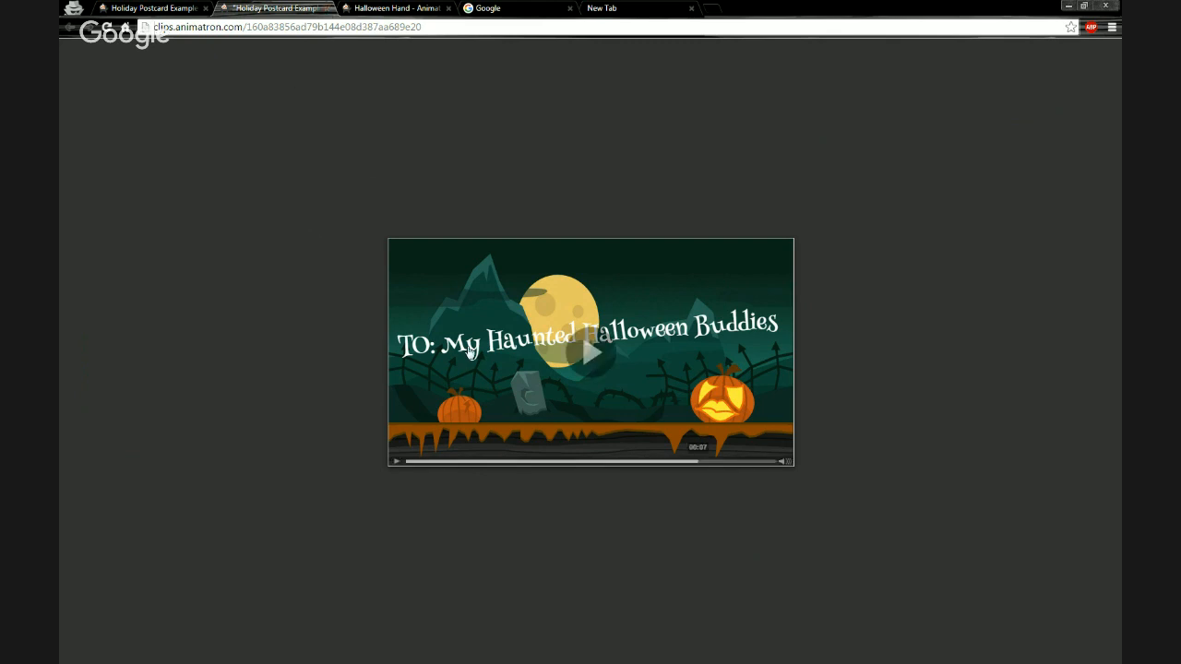
pyautogui.click(329, 7)
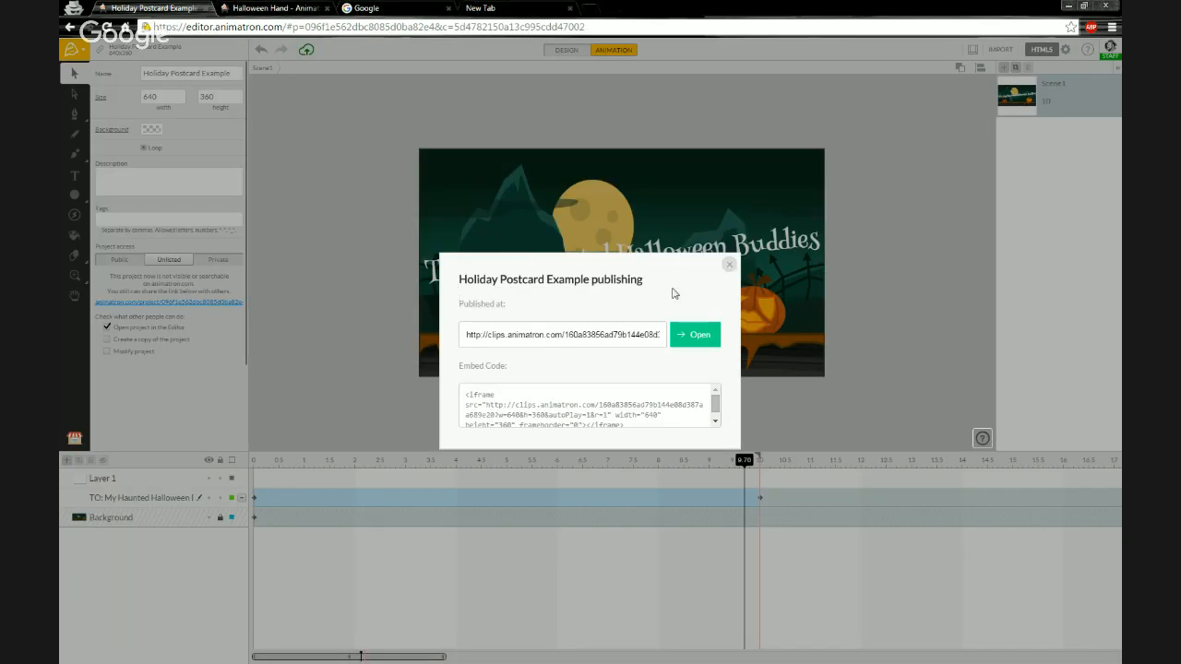
pyautogui.click(731, 267)
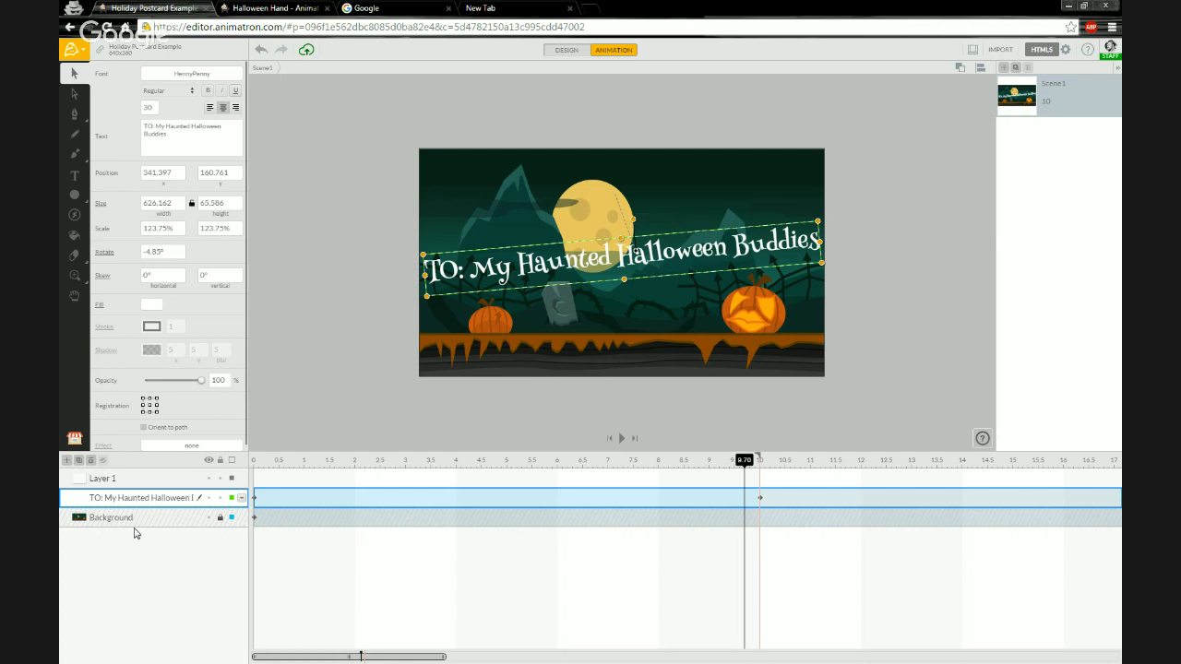
# Group the greeting text and name the group To: Text.
pyautogui.hotkey('ctrl', 'g')
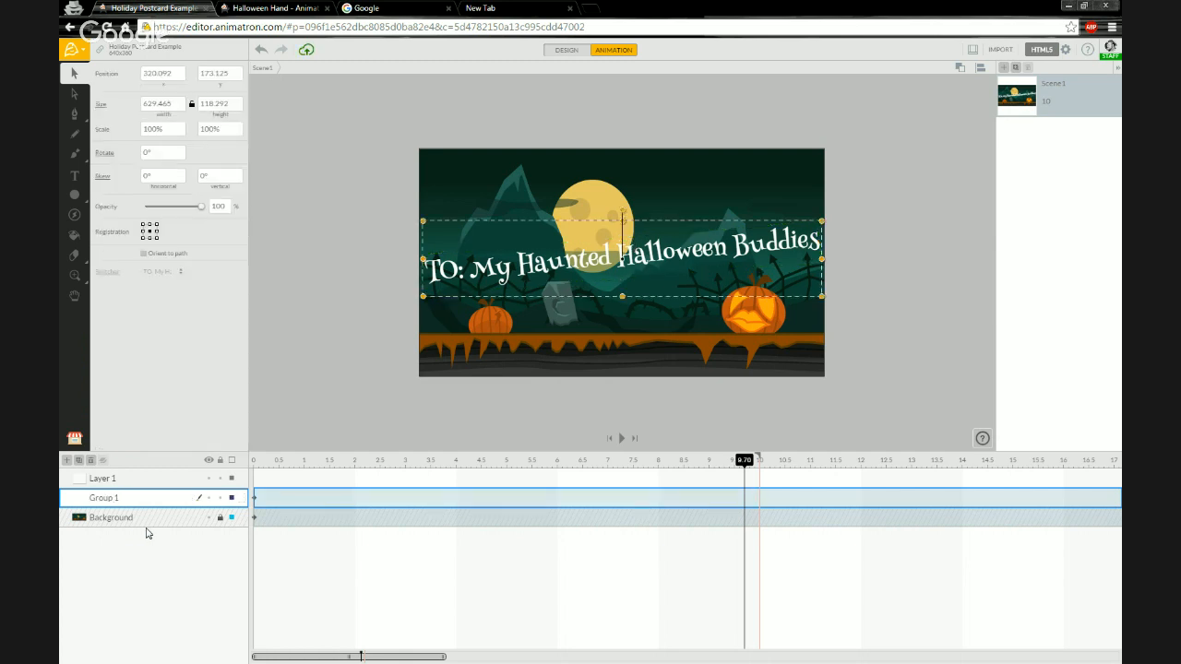
pyautogui.doubleClick(96, 499)
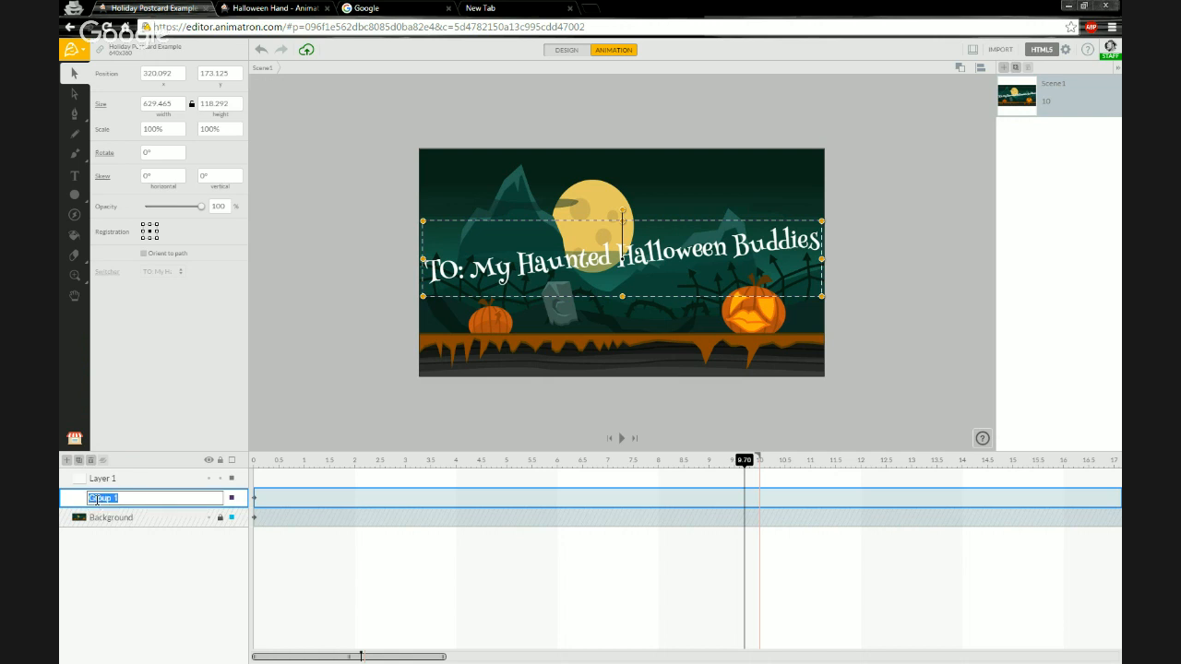
pyautogui.write('To: Text')
pyautogui.press('Return')
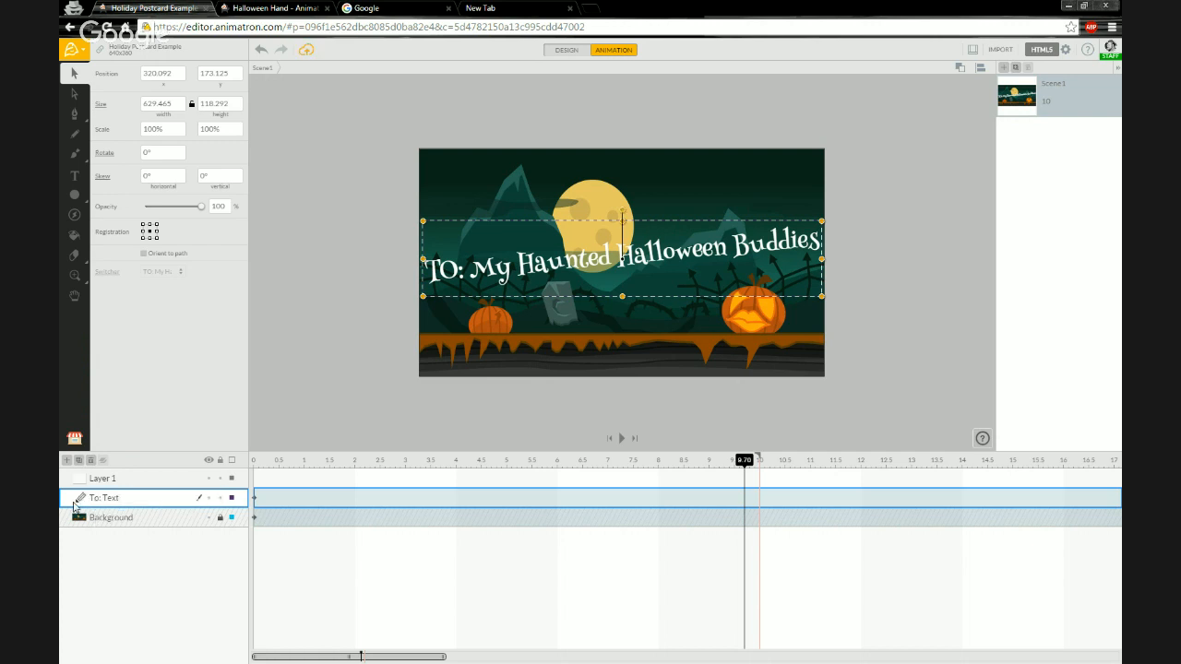
# Inside the To: Text group at time 0, convert the greeting text to shapes.
pyautogui.click(82, 500)
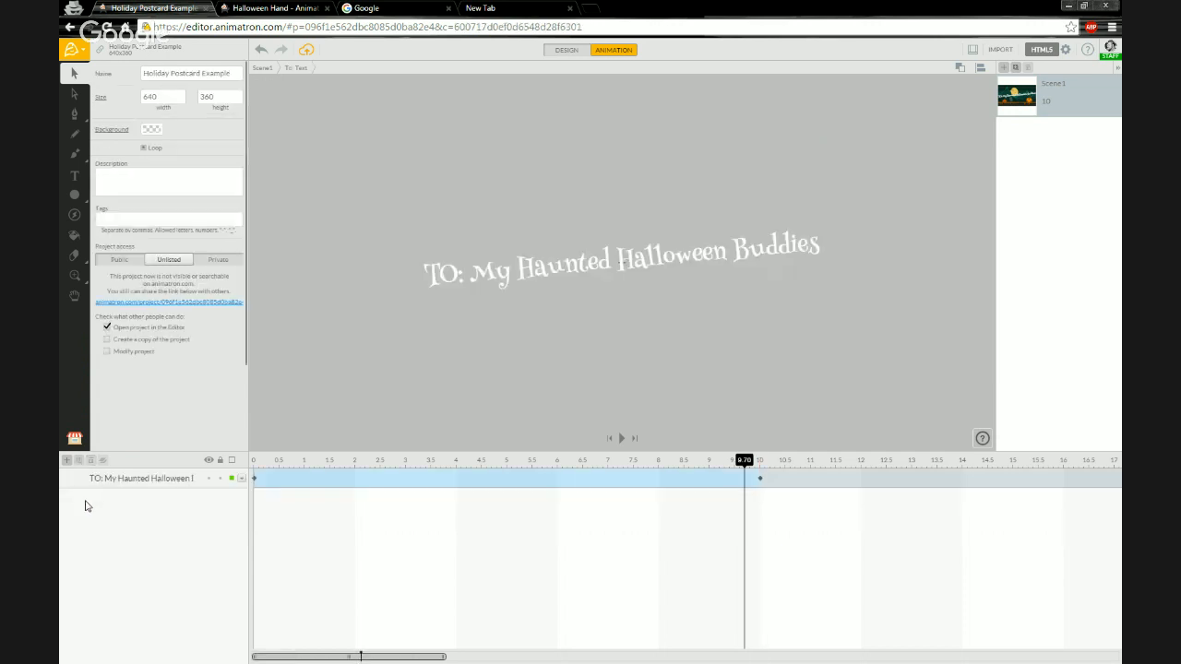
pyautogui.moveTo(268, 466)
pyautogui.mouseDown()
pyautogui.moveTo(699, 461)
pyautogui.moveTo(254, 461)
pyautogui.mouseUp()
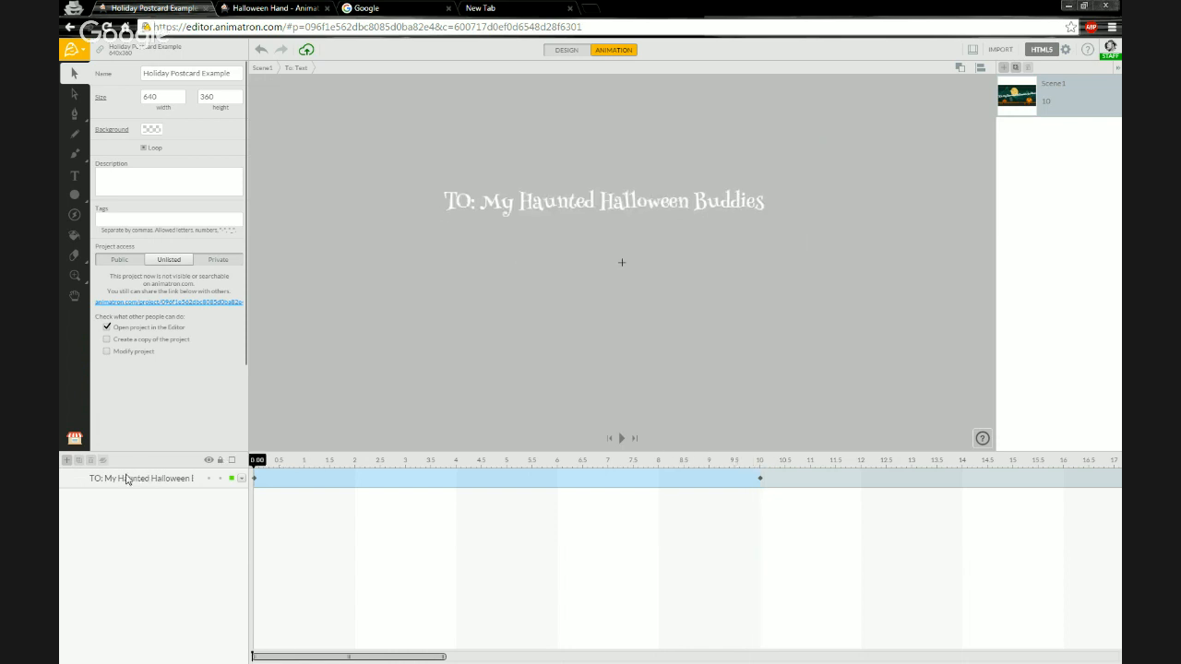
pyautogui.click(506, 215)
pyautogui.scroll(1, 672, 179)
pyautogui.scroll(1, 673, 184)
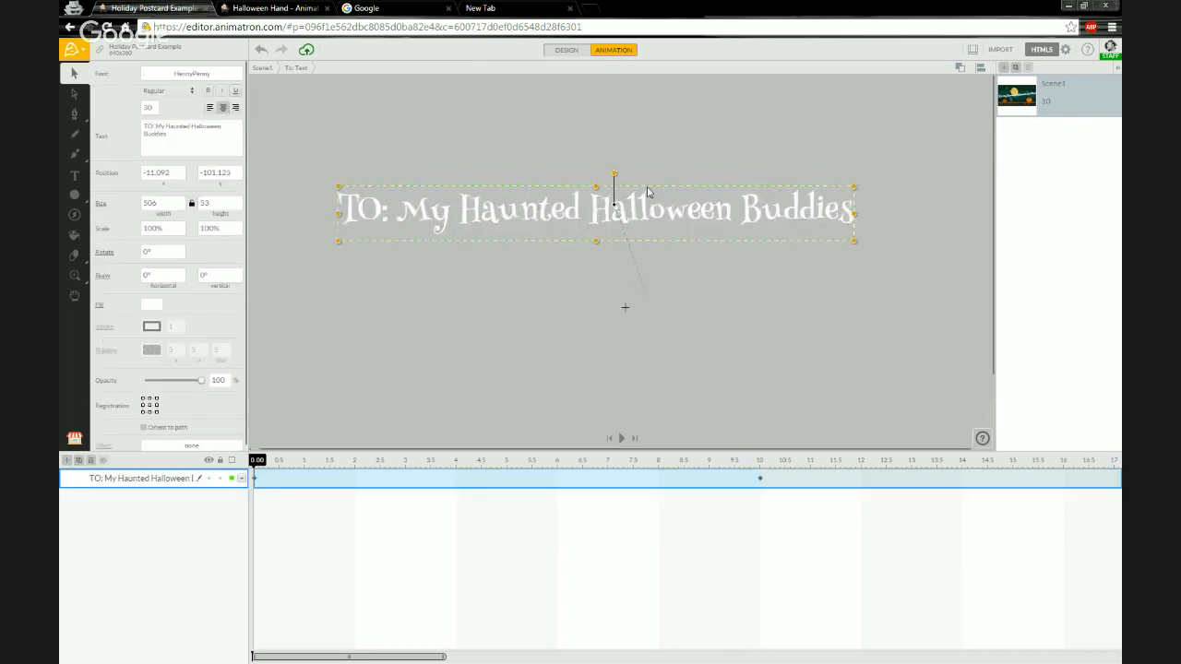
pyautogui.rightClick(444, 224)
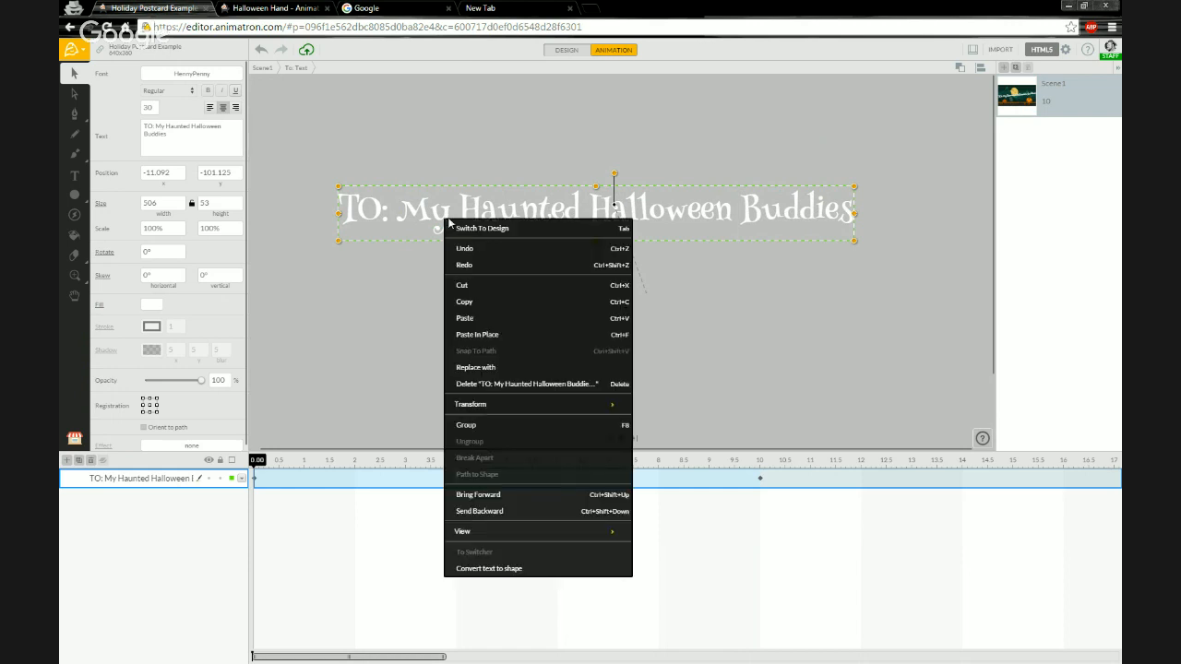
pyautogui.click(520, 569)
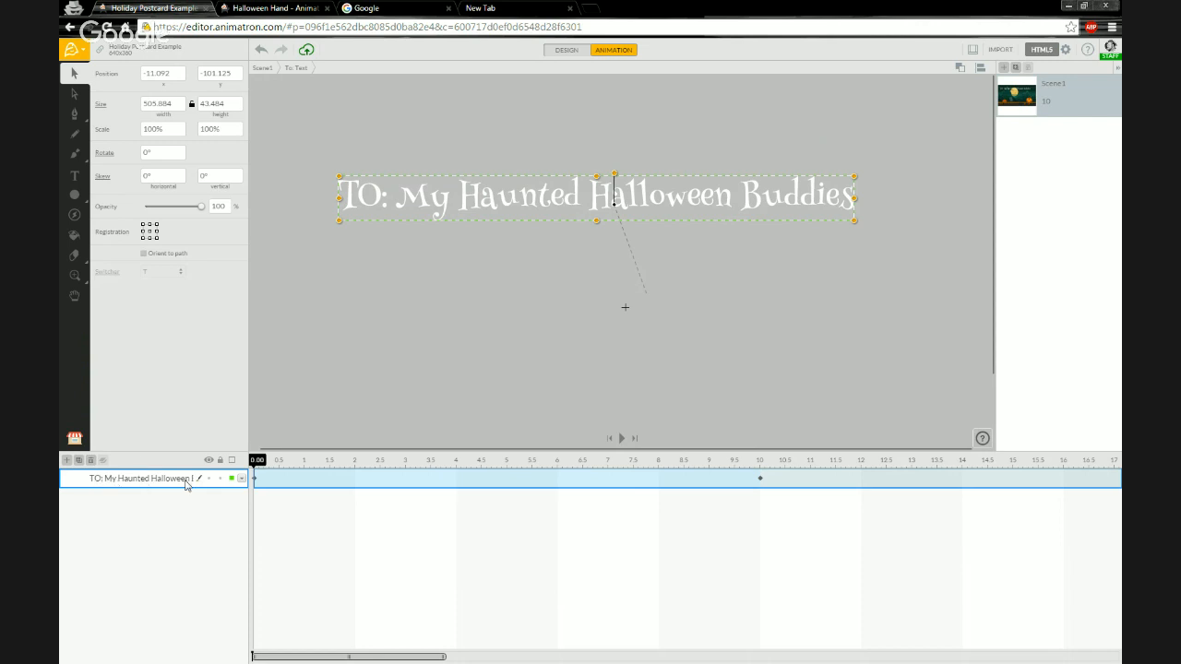
# Open the converted text shapes group and browse the individual letter layers.
pyautogui.moveTo(258, 464); pyautogui.dragTo(232, 471)
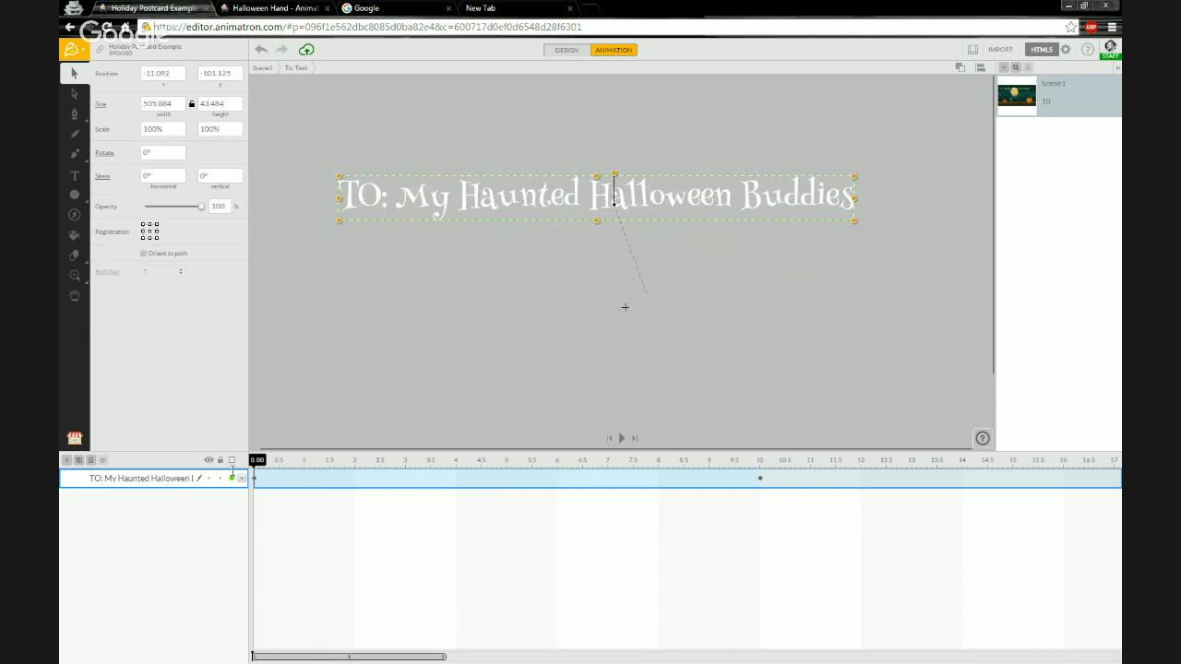
pyautogui.click(80, 479)
pyautogui.click(114, 486)
pyautogui.scroll(5, 927, 284)
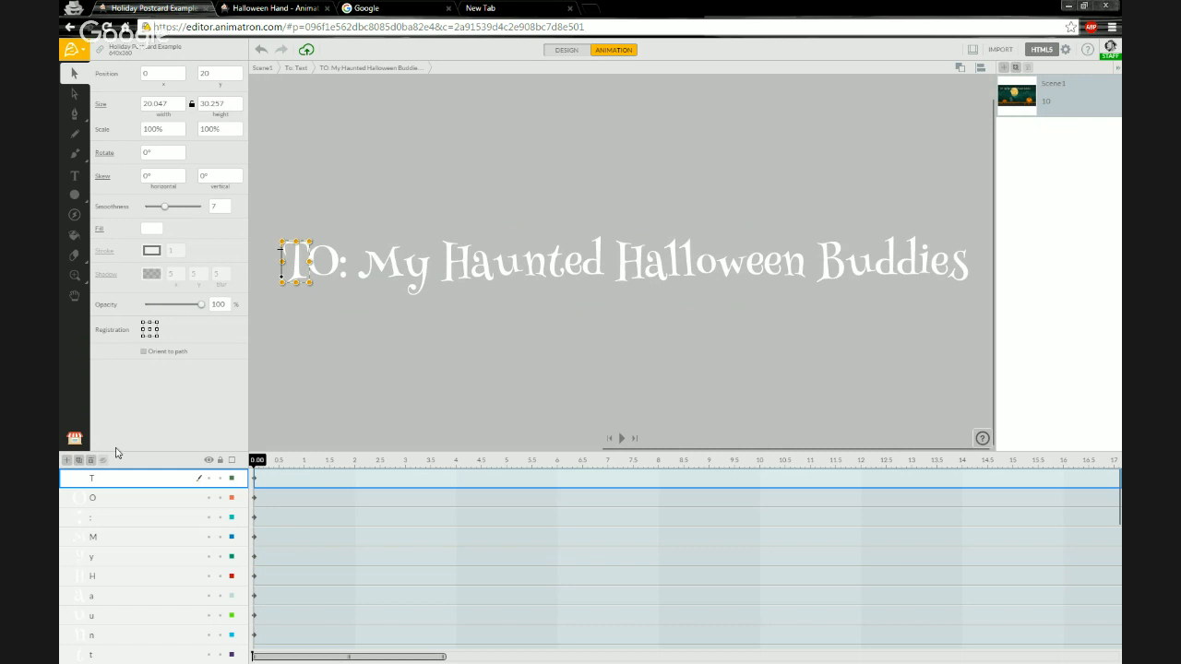
pyautogui.click(130, 498)
pyautogui.press('Down')
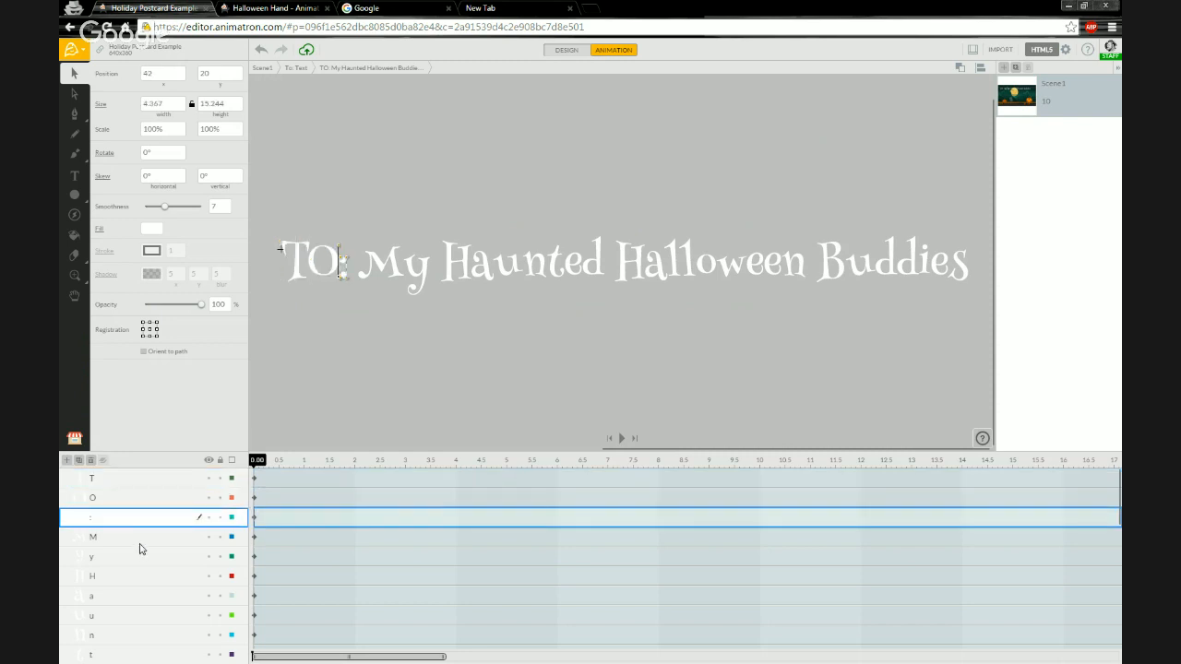
pyautogui.press('Down')
pyautogui.scroll(-5, 179, 521)
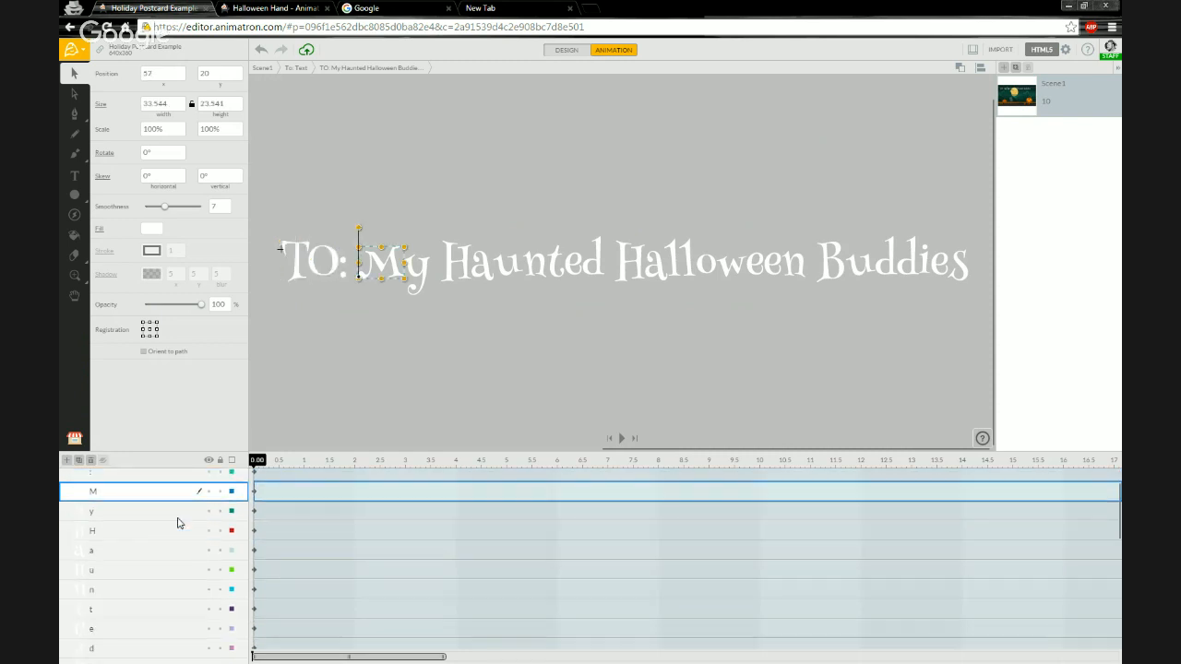
pyautogui.scroll(4, 179, 524)
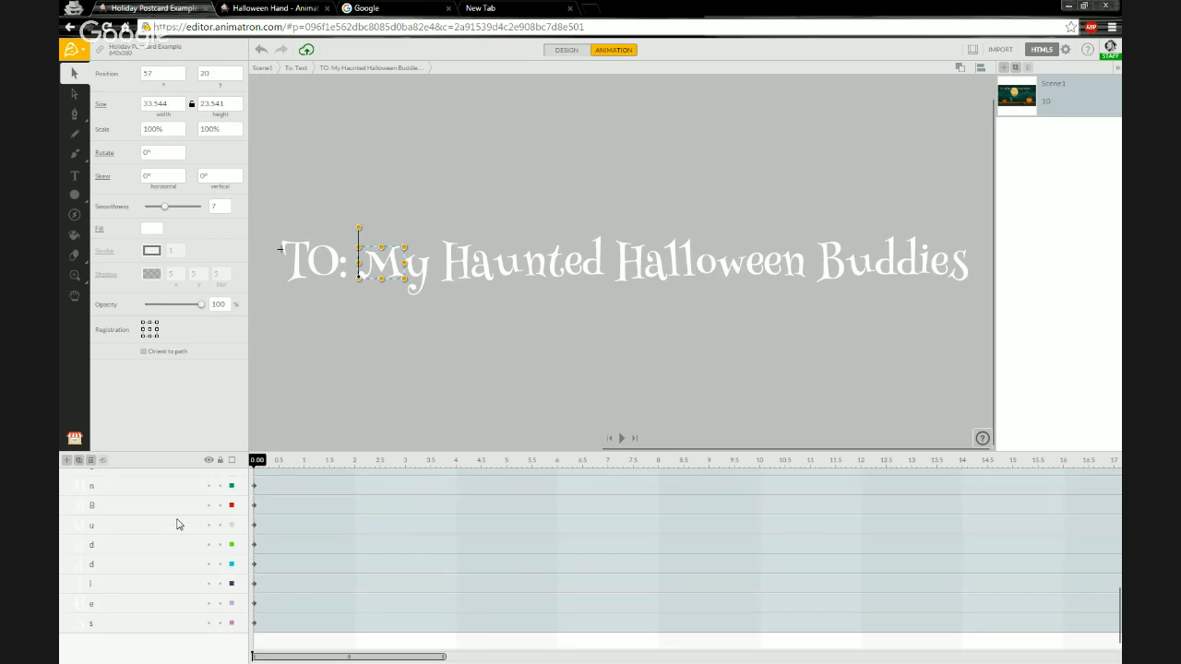
pyautogui.scroll(1, 179, 522)
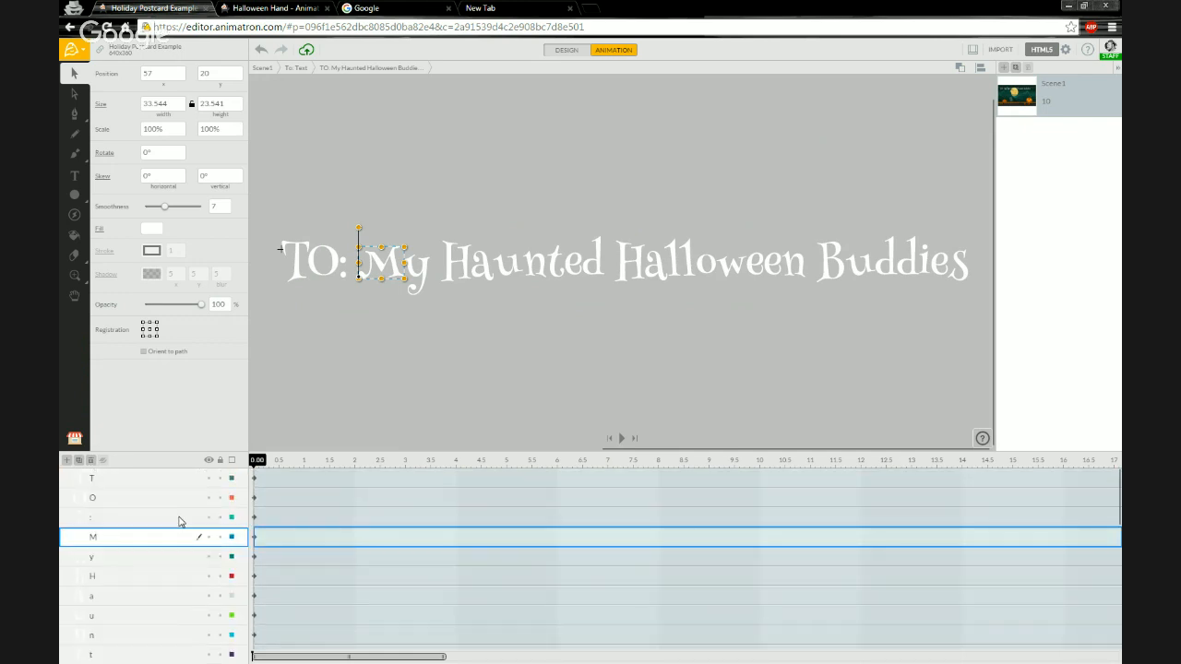
# Select the T letter and set its registration point to the centre.
pyautogui.click(158, 480)
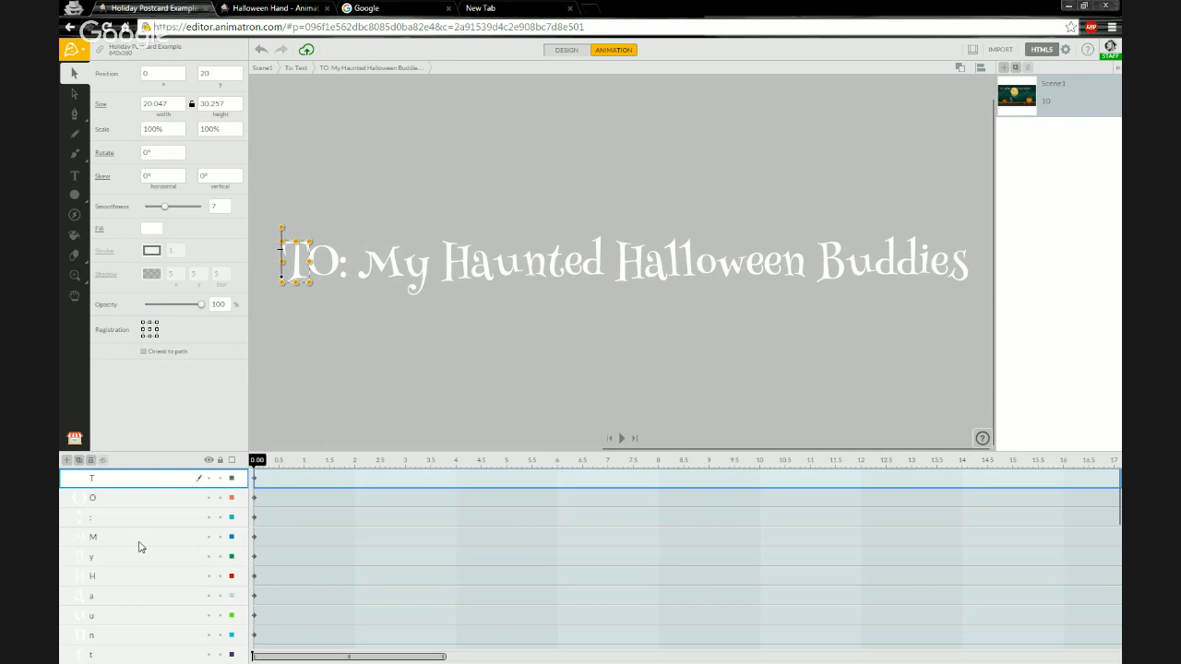
pyautogui.scroll(-3, 143, 546)
pyautogui.scroll(-4, 144, 544)
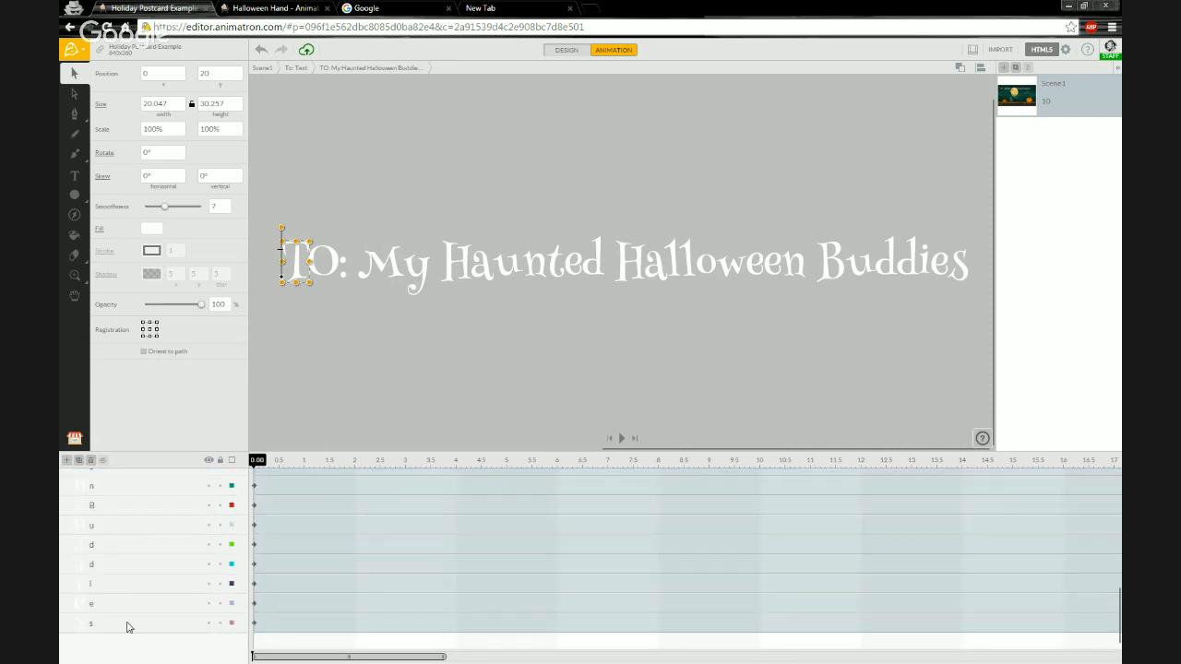
pyautogui.keyDown('shift'); pyautogui.click(128, 624); pyautogui.keyUp('shift')
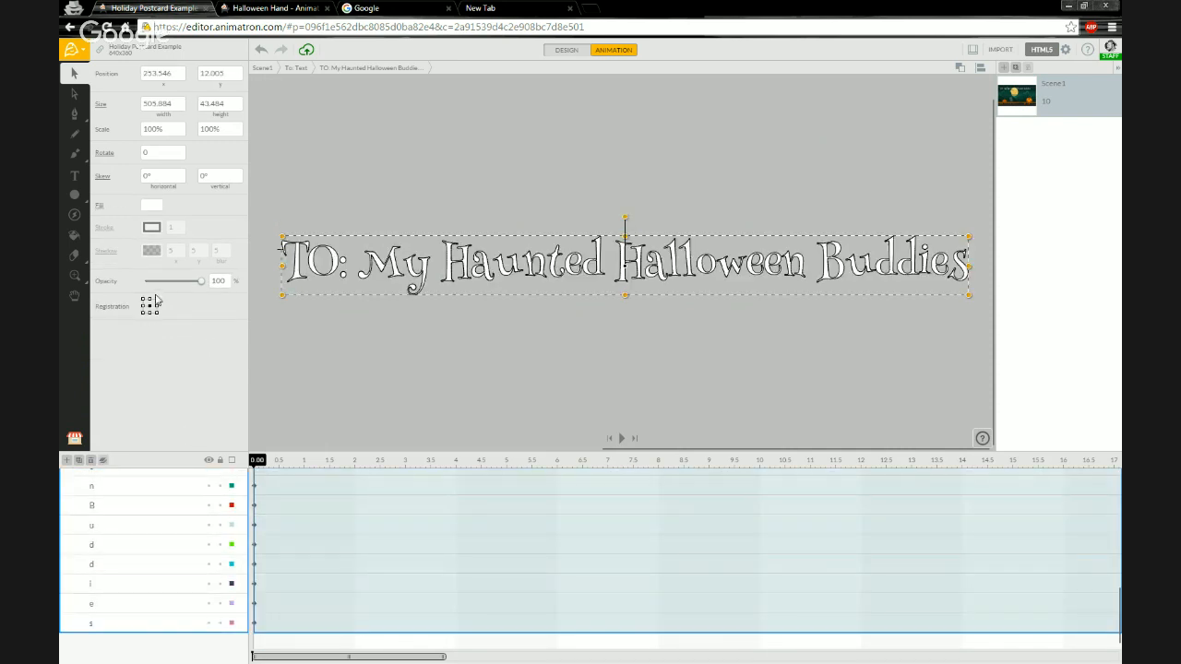
pyautogui.click(140, 523)
pyautogui.scroll(10, 148, 593)
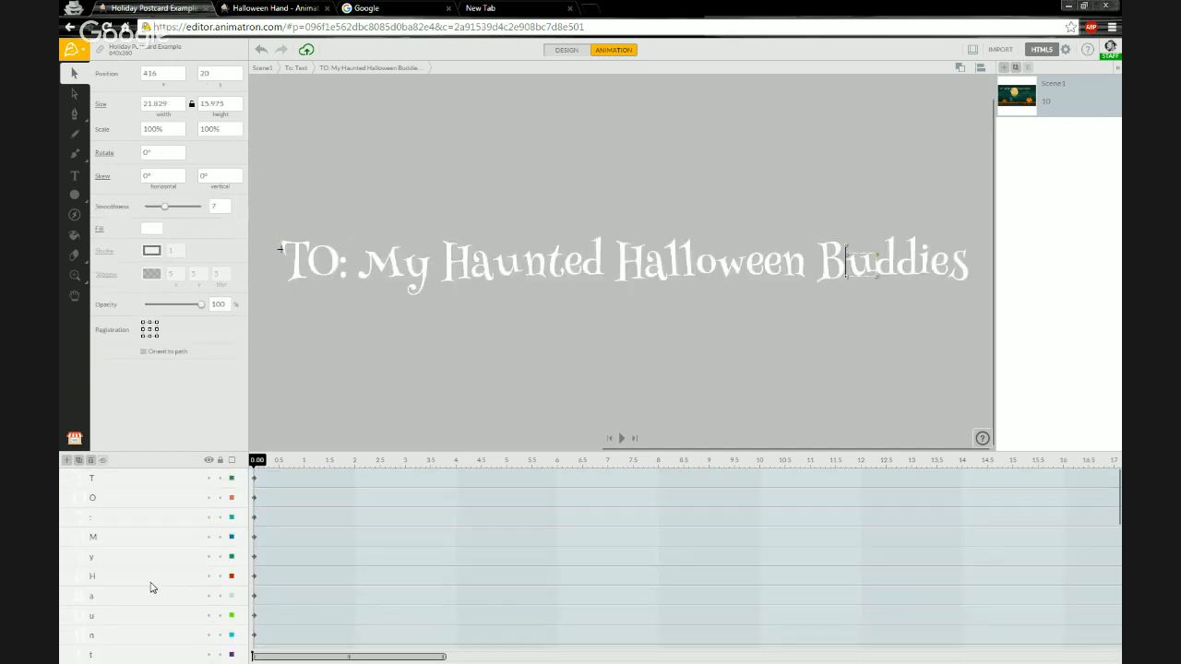
pyautogui.click(134, 477)
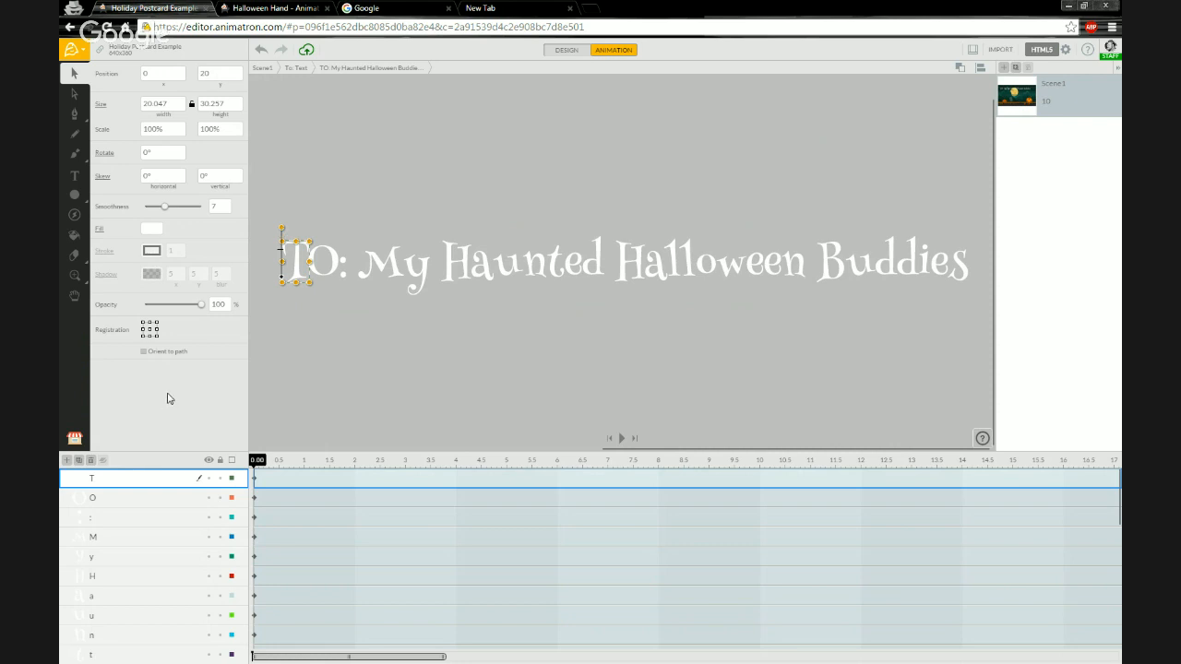
pyautogui.click(151, 330)
pyautogui.scroll(3, 263, 249)
pyautogui.moveTo(288, 384); pyautogui.dragTo(436, 366)
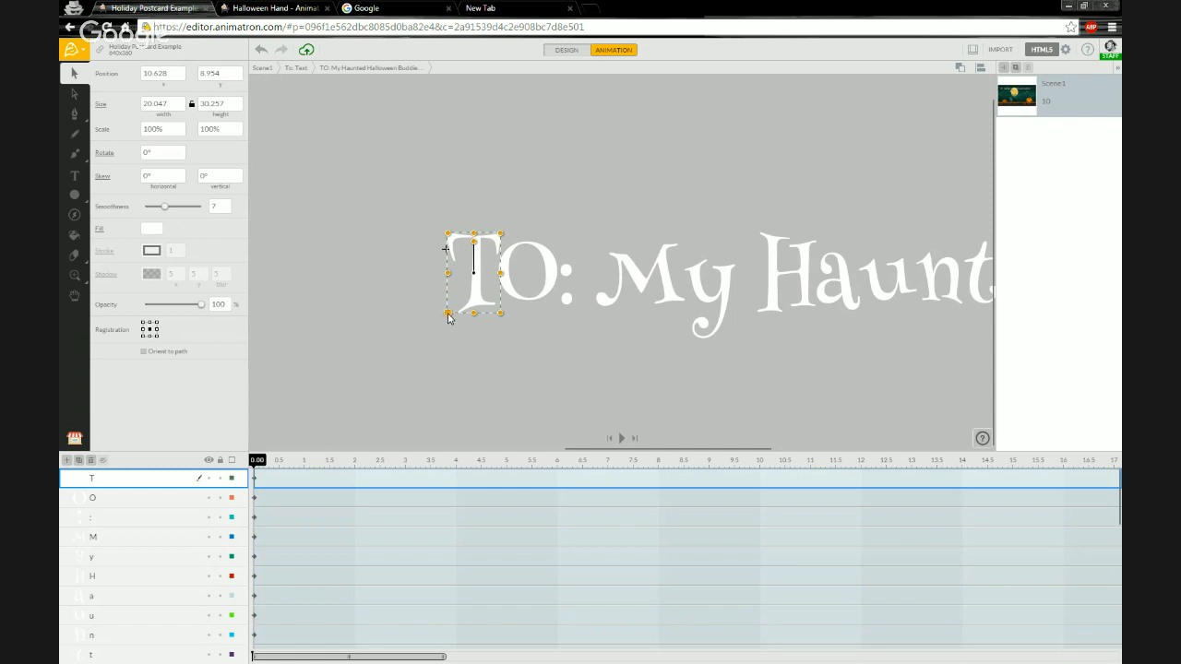
# Add a keyframe for T at 1 s, and at 0 s scale it to about 22%, rotate it -180° and set opacity to 0.
pyautogui.click(306, 465)
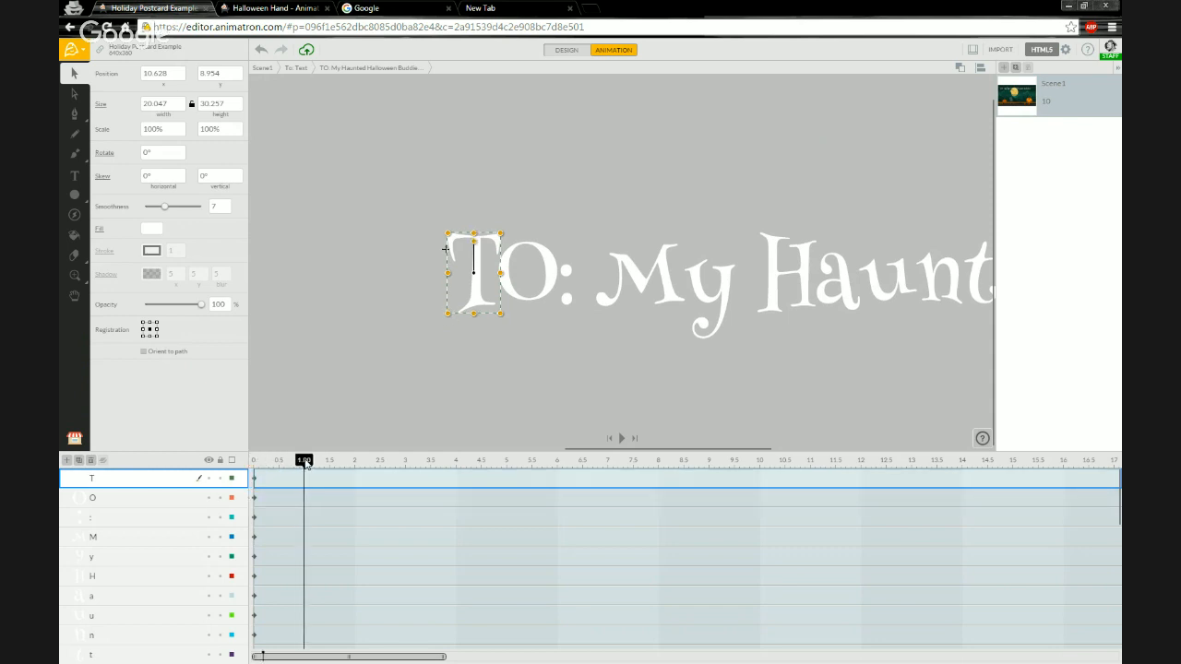
pyautogui.click(306, 482)
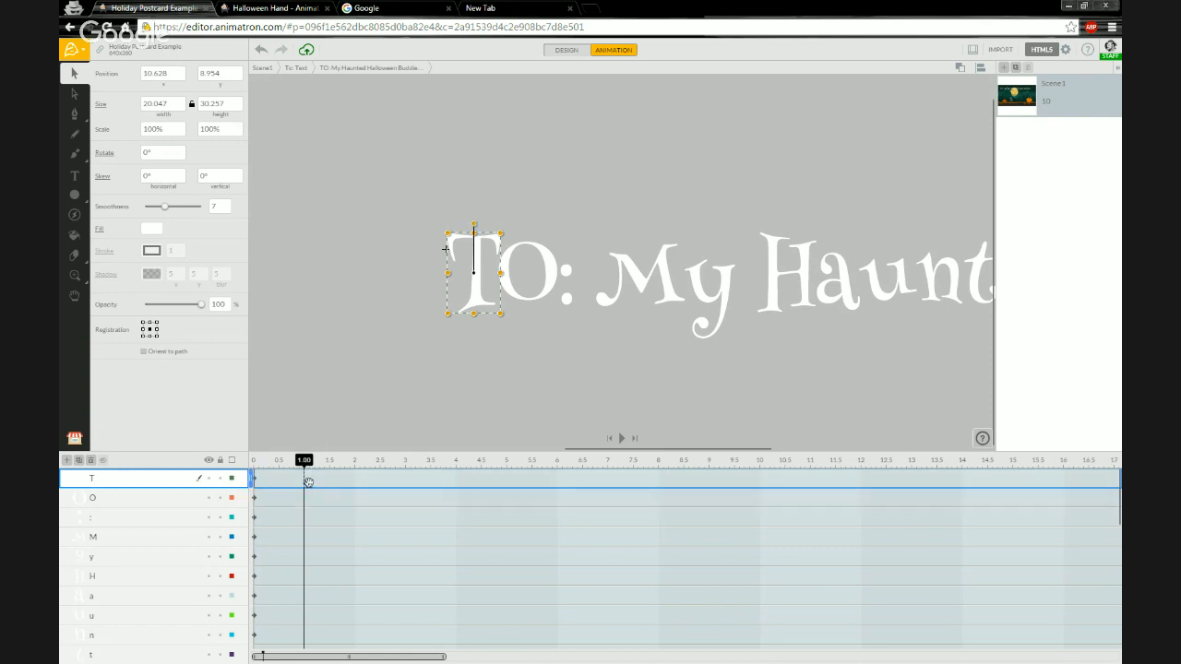
pyautogui.rightClick(308, 482)
pyautogui.click(324, 507)
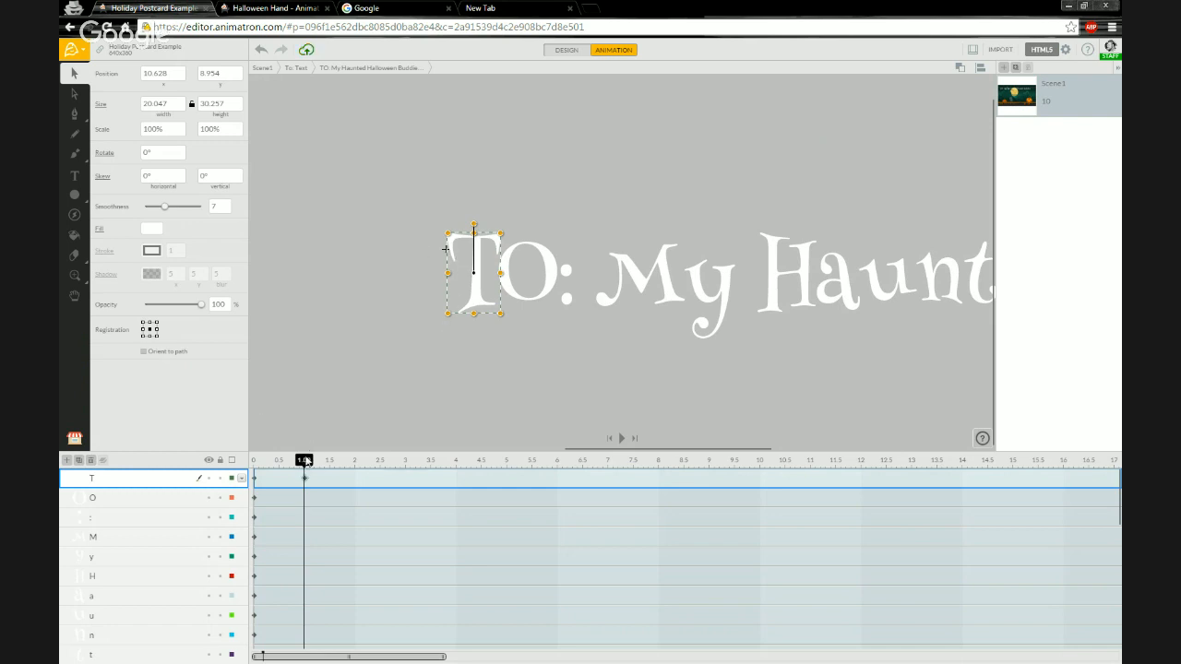
pyautogui.moveTo(305, 464); pyautogui.dragTo(256, 464)
pyautogui.moveTo(444, 312); pyautogui.dragTo(474, 316)
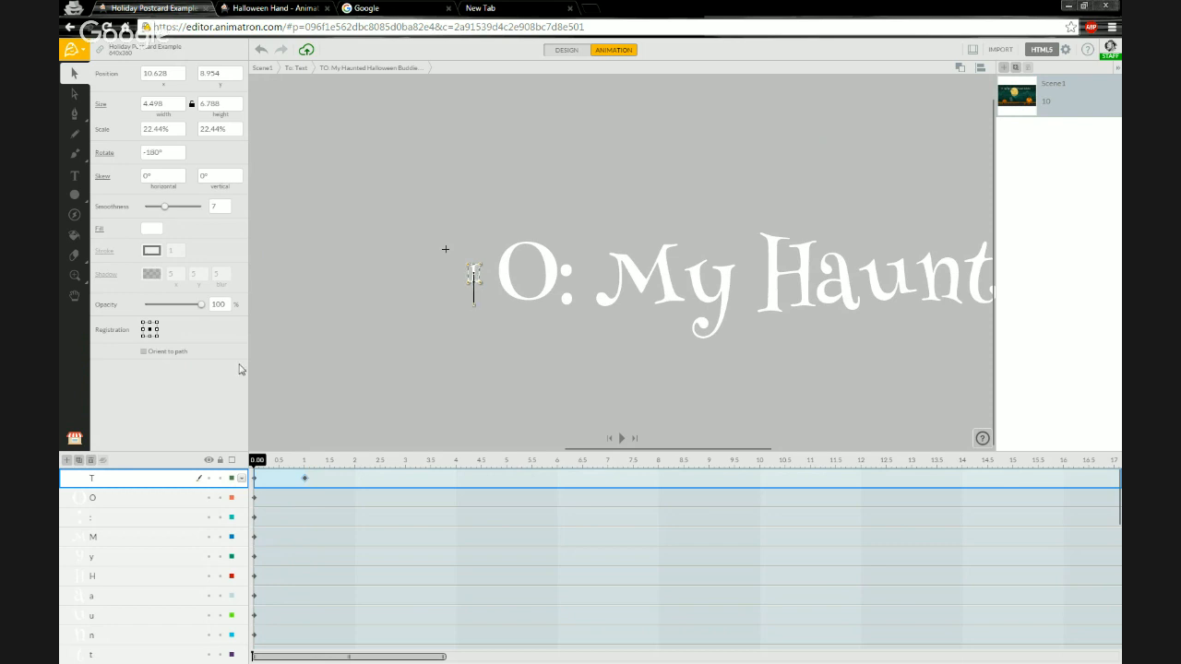
pyautogui.moveTo(202, 307); pyautogui.dragTo(113, 307)
# Preview the T letter's spin-in animation by scrubbing and playing the timeline.
pyautogui.moveTo(257, 463); pyautogui.dragTo(305, 464)
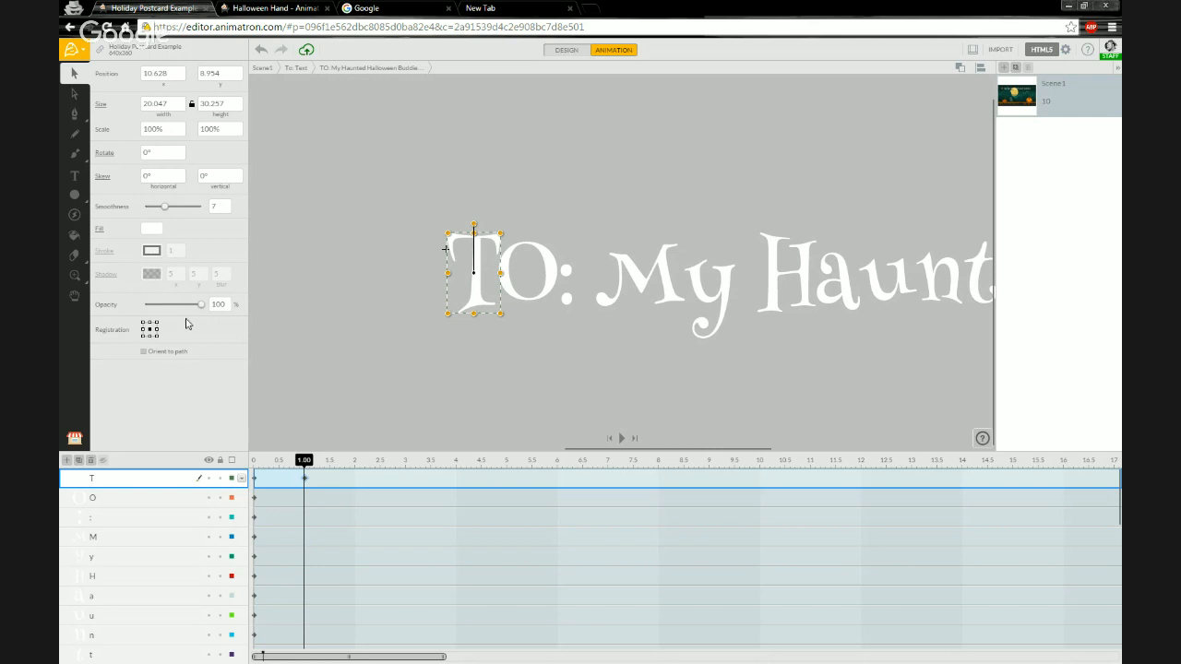
pyautogui.moveTo(305, 467); pyautogui.dragTo(248, 466)
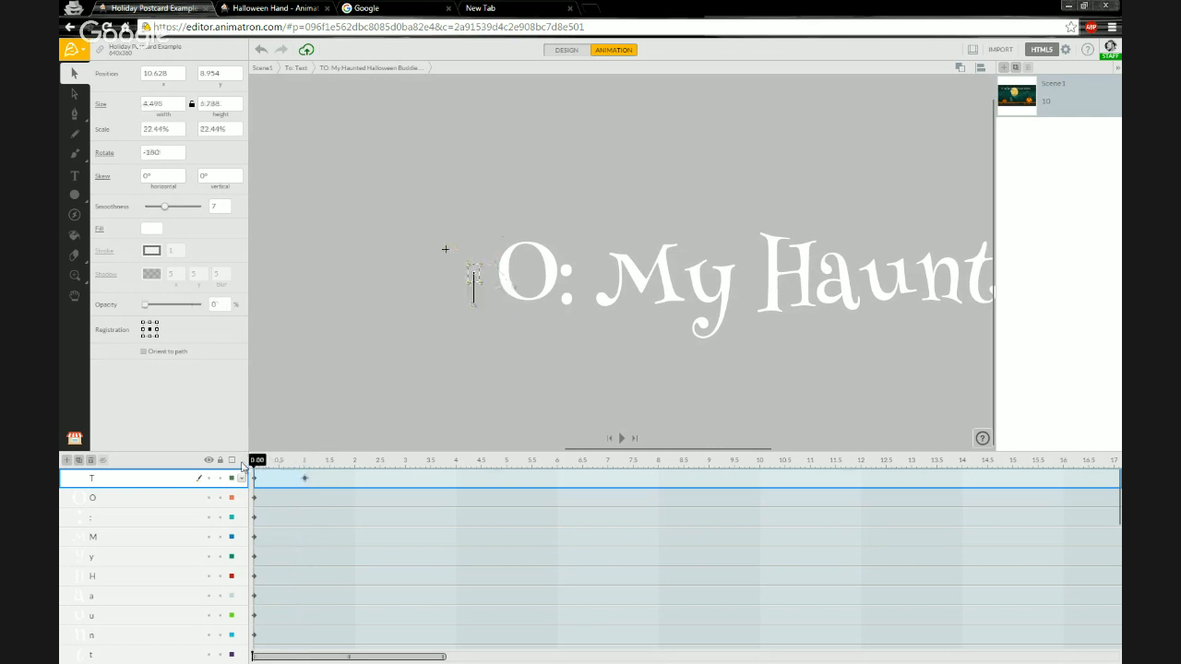
pyautogui.press('space')
pyautogui.press('space')
pyautogui.click(462, 311)
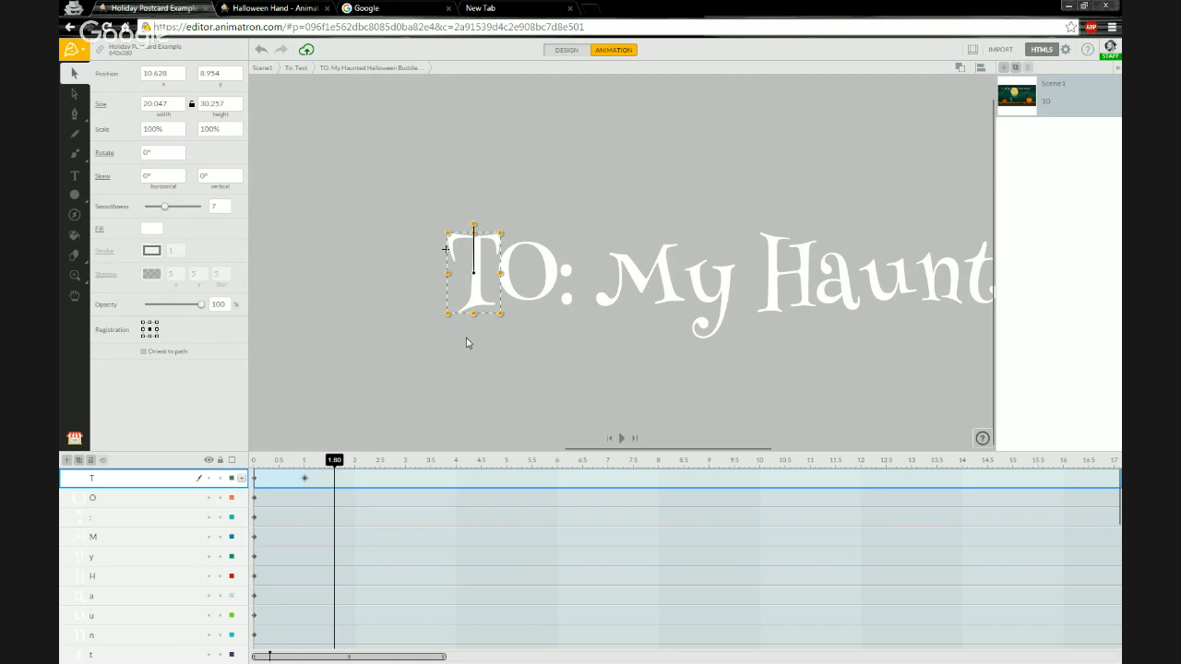
pyautogui.scroll(-3, 507, 339)
pyautogui.moveTo(561, 371); pyautogui.dragTo(402, 321)
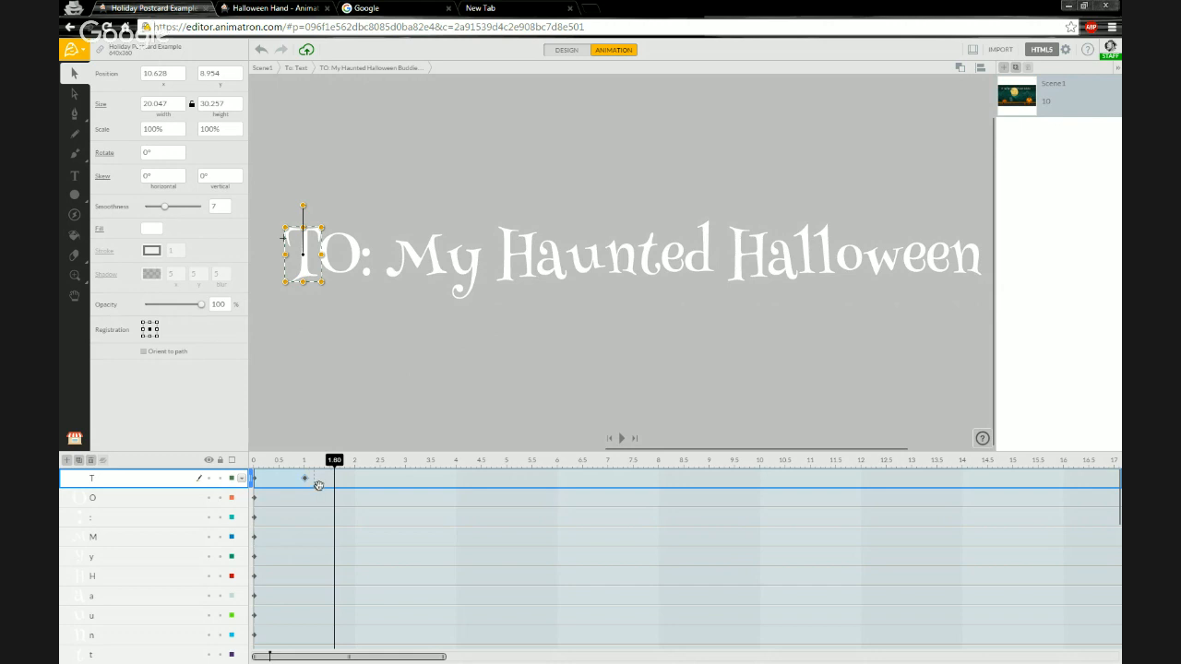
# Select and copy the T letter's keyframes.
pyautogui.moveTo(314, 483)
pyautogui.mouseDown()
pyautogui.moveTo(247, 477)
pyautogui.moveTo(317, 487)
pyautogui.mouseUp()
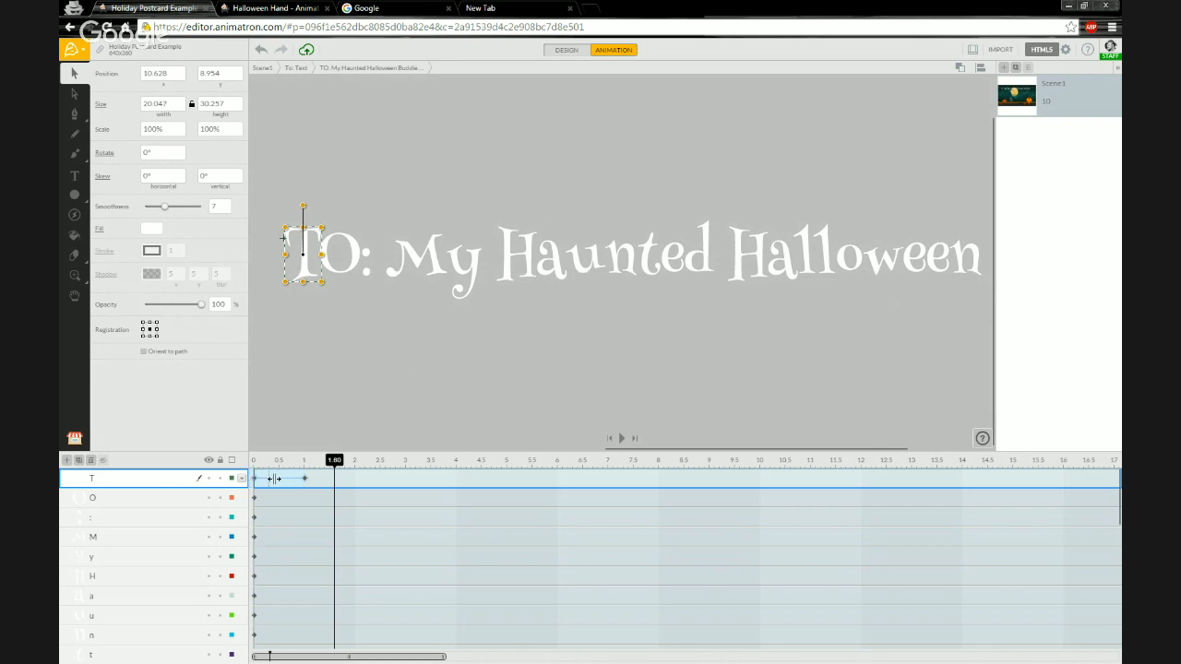
pyautogui.rightClick(304, 478)
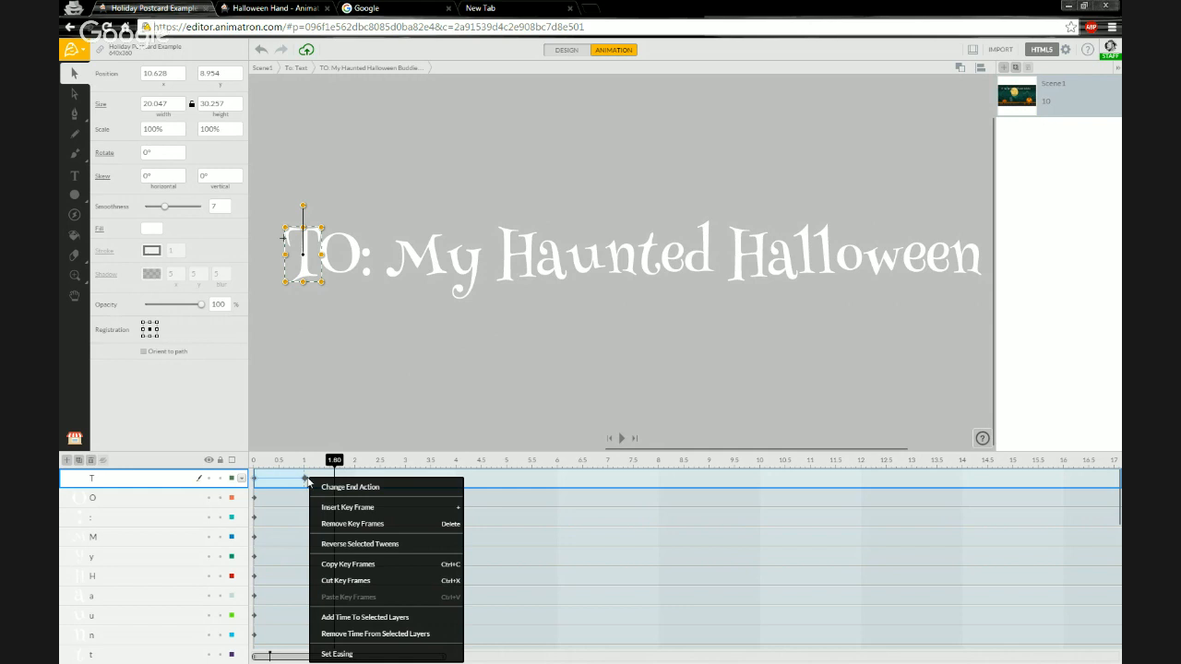
pyautogui.click(389, 566)
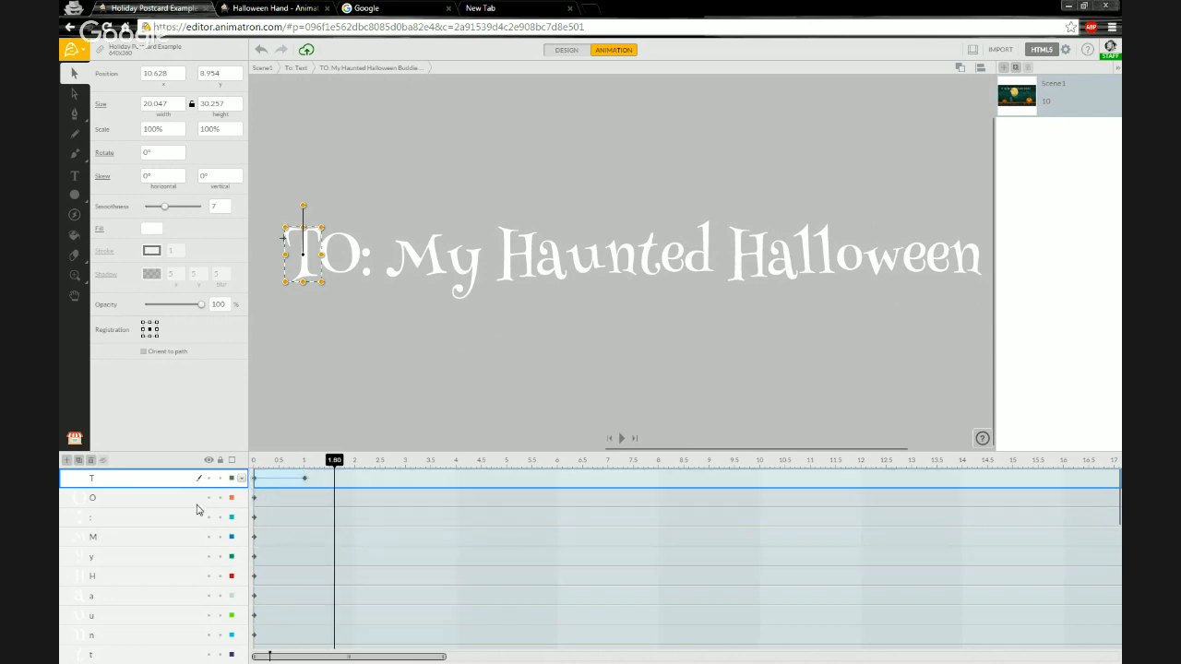
# Try pasting the copied keyframes onto the O letter at 1.8 s and repositioning them, undoing the attempt.
pyautogui.click(166, 506)
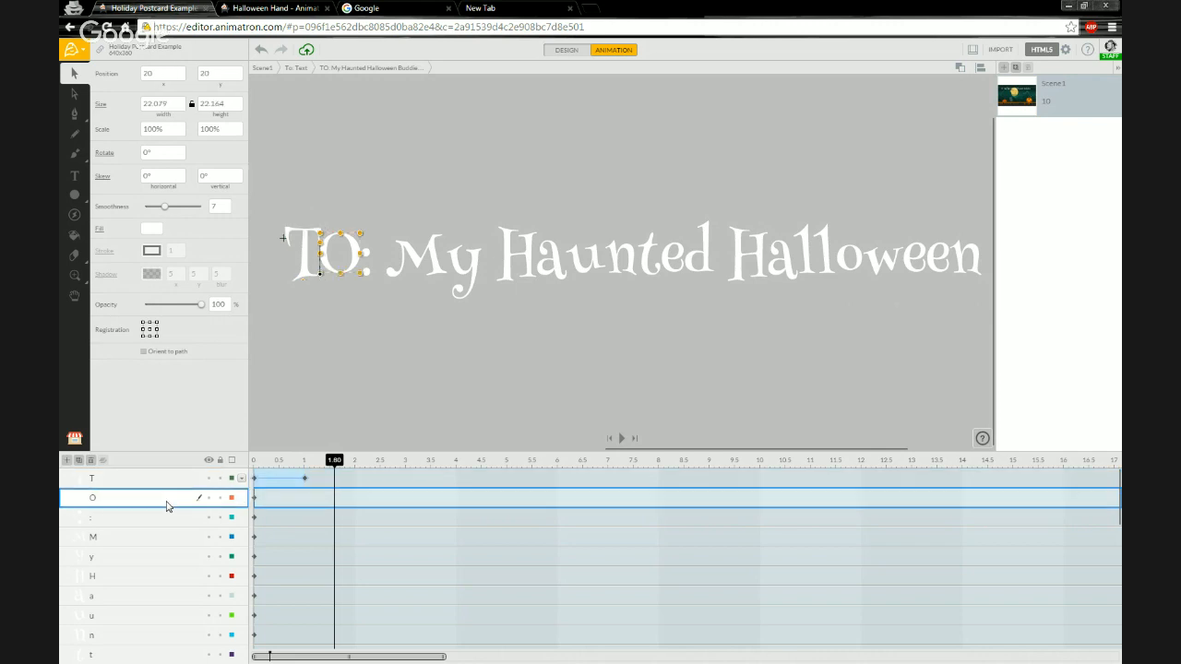
pyautogui.rightClick(256, 498)
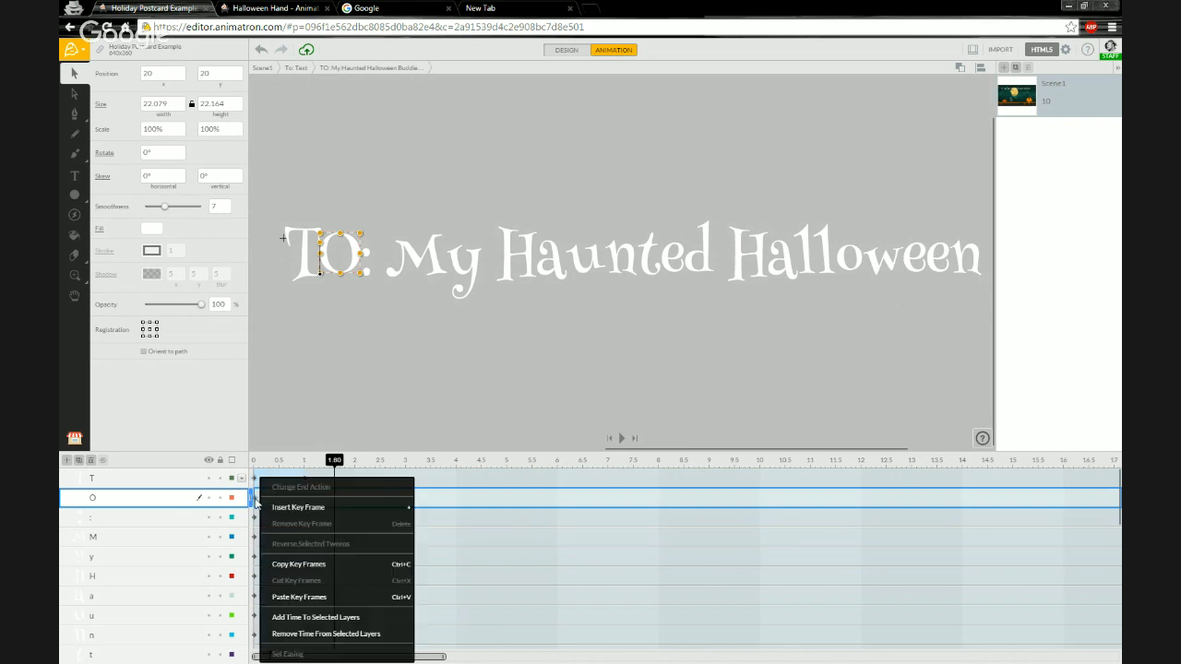
pyautogui.click(298, 597)
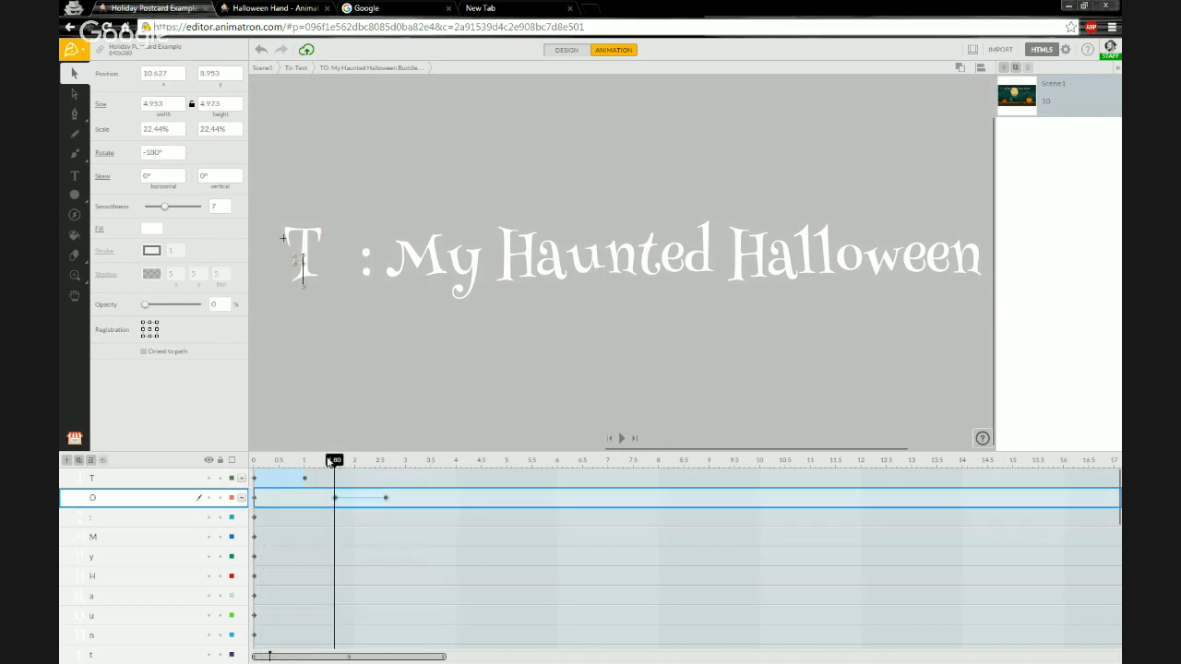
pyautogui.moveTo(333, 460)
pyautogui.mouseDown()
pyautogui.moveTo(385, 460)
pyautogui.moveTo(265, 474)
pyautogui.moveTo(388, 474)
pyautogui.moveTo(309, 475)
pyautogui.moveTo(340, 461)
pyautogui.mouseUp()
pyautogui.hotkey('ctrl', 'z')
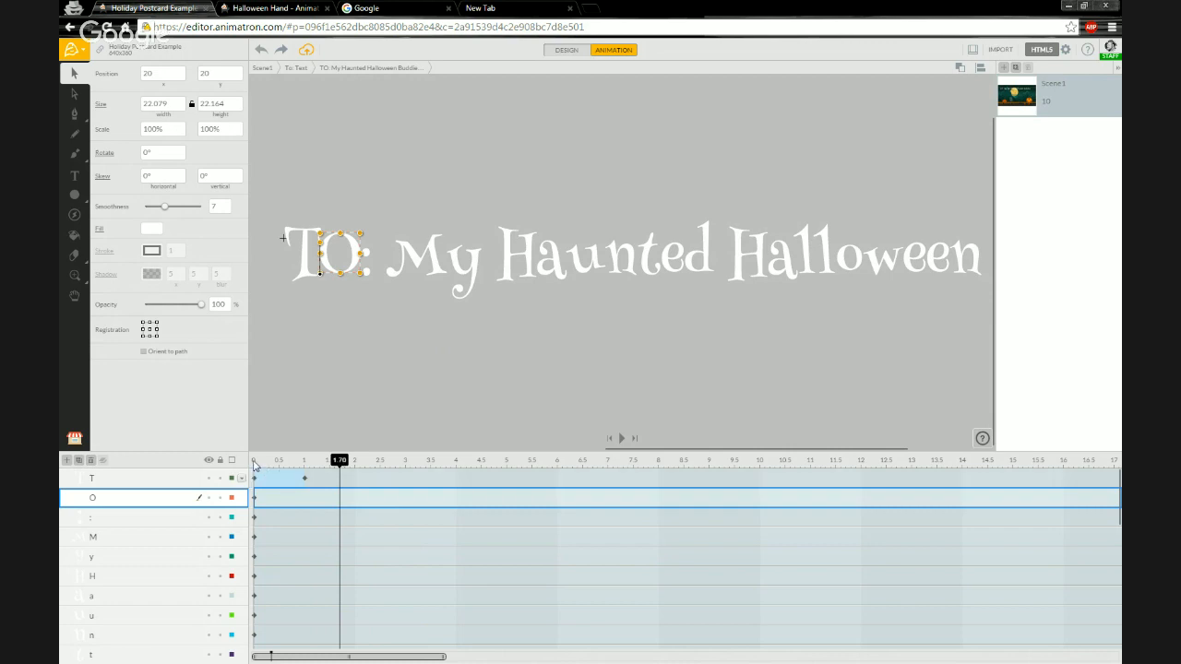
pyautogui.click(256, 463)
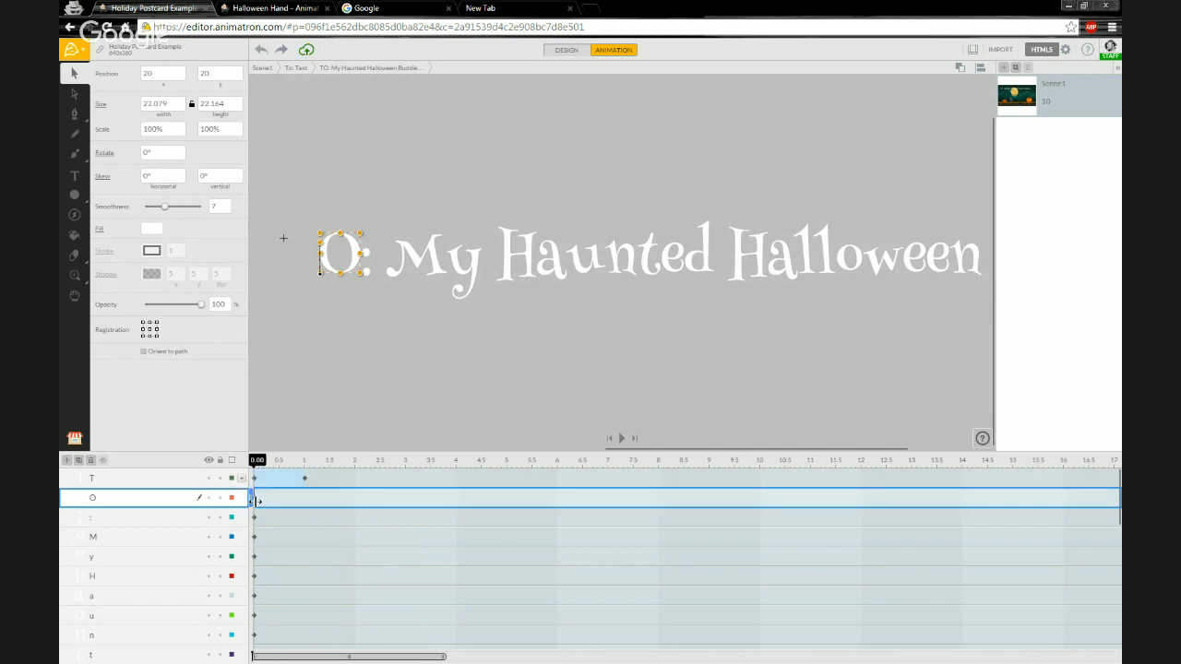
pyautogui.click(284, 50)
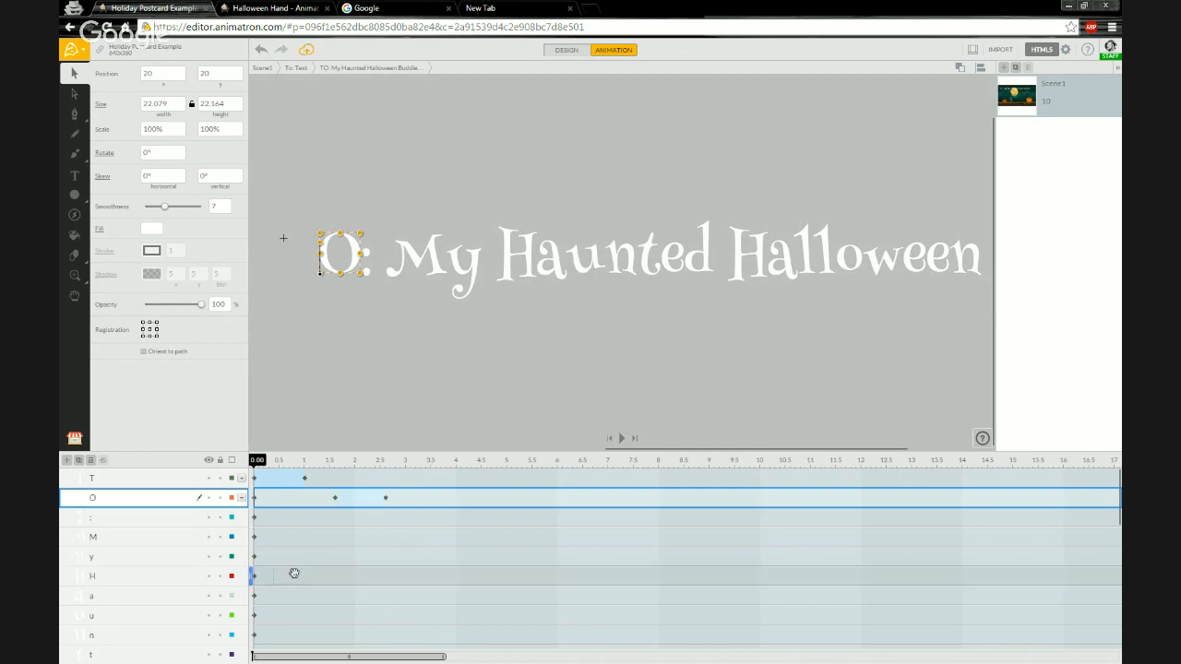
pyautogui.moveTo(334, 461); pyautogui.dragTo(385, 466)
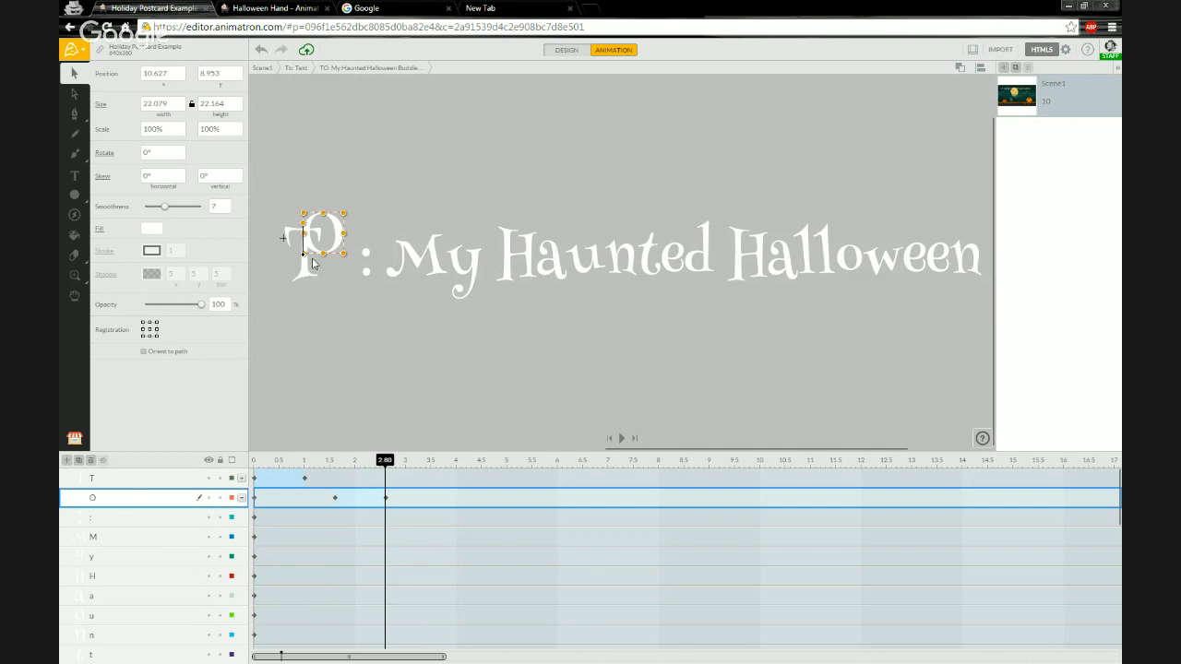
pyautogui.moveTo(385, 461)
pyautogui.mouseDown()
pyautogui.moveTo(317, 473)
pyautogui.moveTo(384, 474)
pyautogui.mouseUp()
pyautogui.moveTo(385, 473)
pyautogui.mouseDown()
pyautogui.moveTo(330, 472)
pyautogui.moveTo(385, 474)
pyautogui.mouseUp()
pyautogui.hotkey('ctrl', 'z')
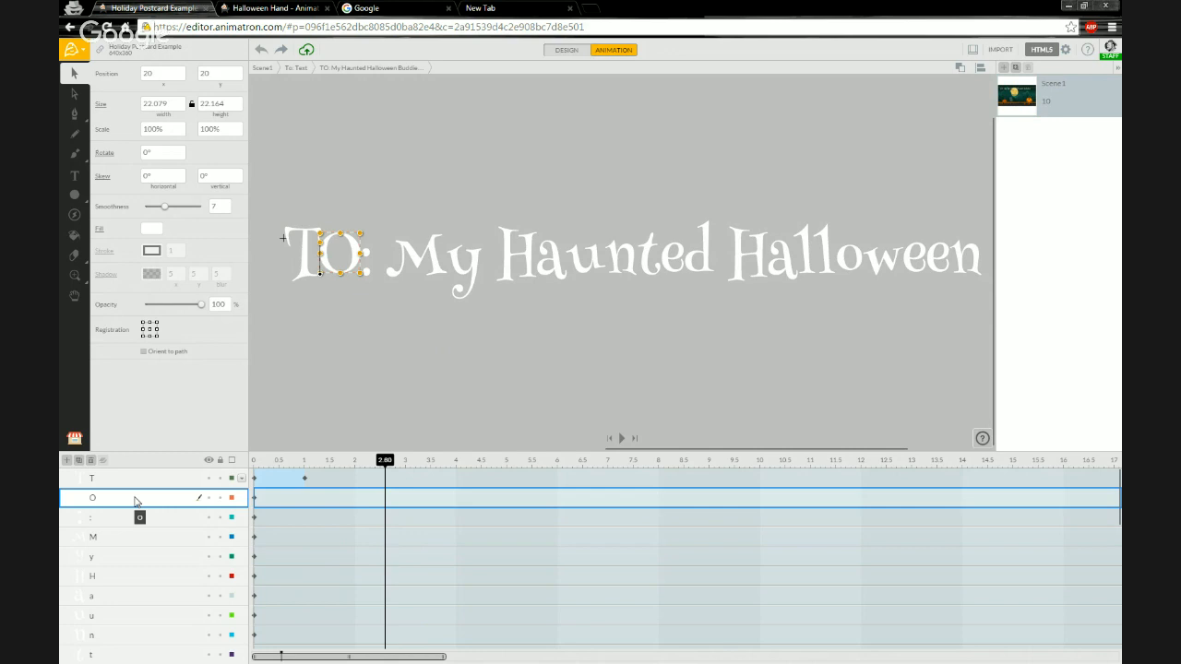
# Centre the O letter's registration point and paste the copied keyframes onto it at 0 s.
pyautogui.click(149, 329)
pyautogui.click(255, 462)
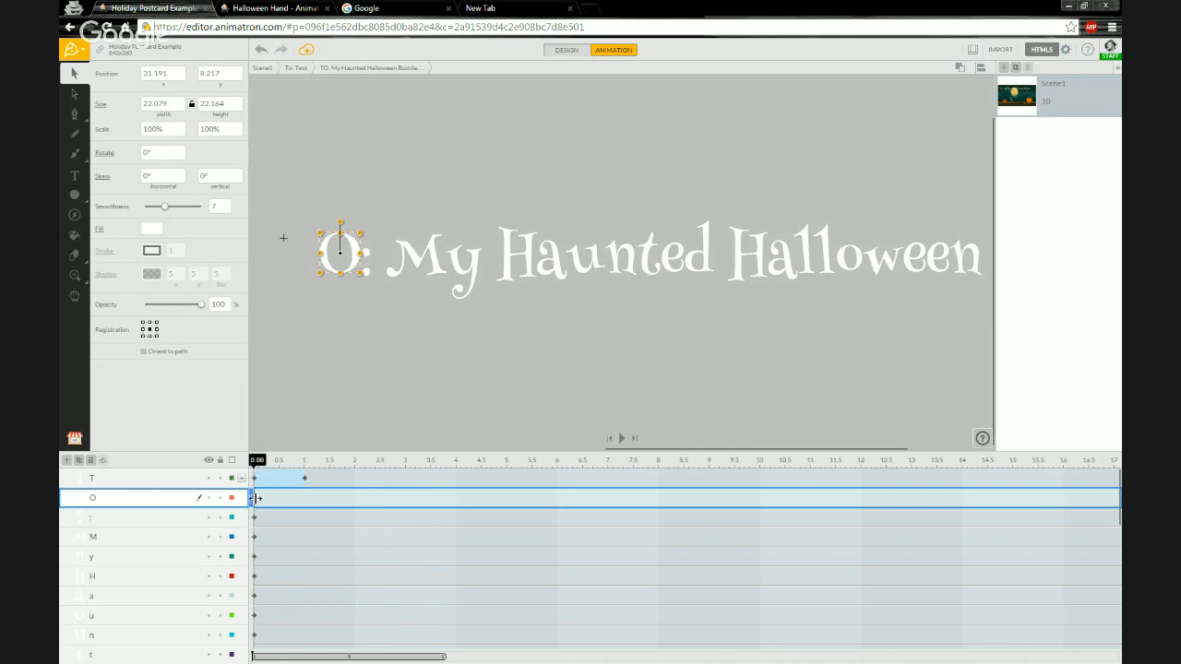
pyautogui.rightClick(257, 498)
pyautogui.click(302, 598)
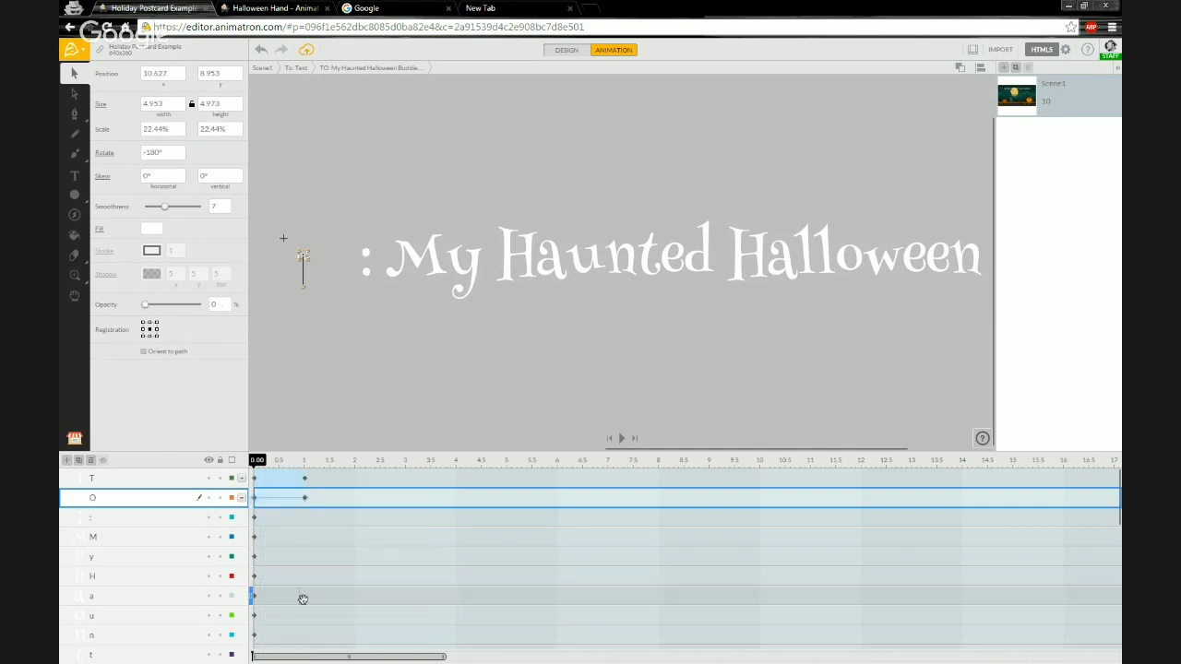
# Shift the O letter's keyframes so its animation starts at 0.5 s.
pyautogui.moveTo(258, 460); pyautogui.dragTo(303, 464)
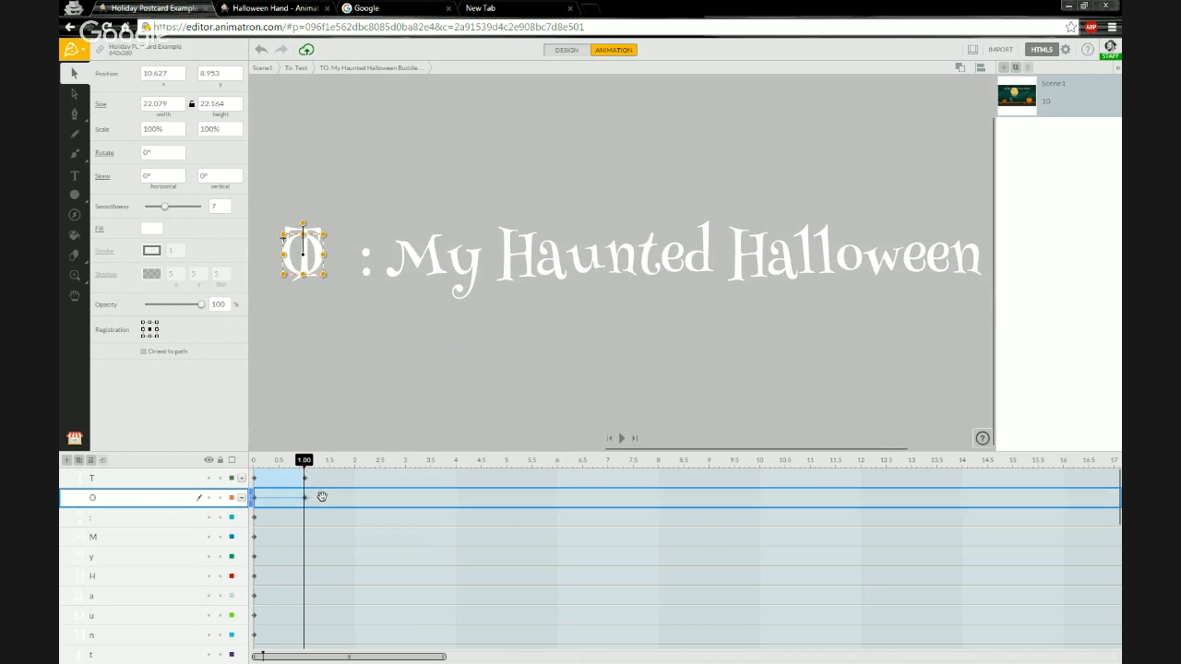
pyautogui.moveTo(327, 497); pyautogui.dragTo(351, 498)
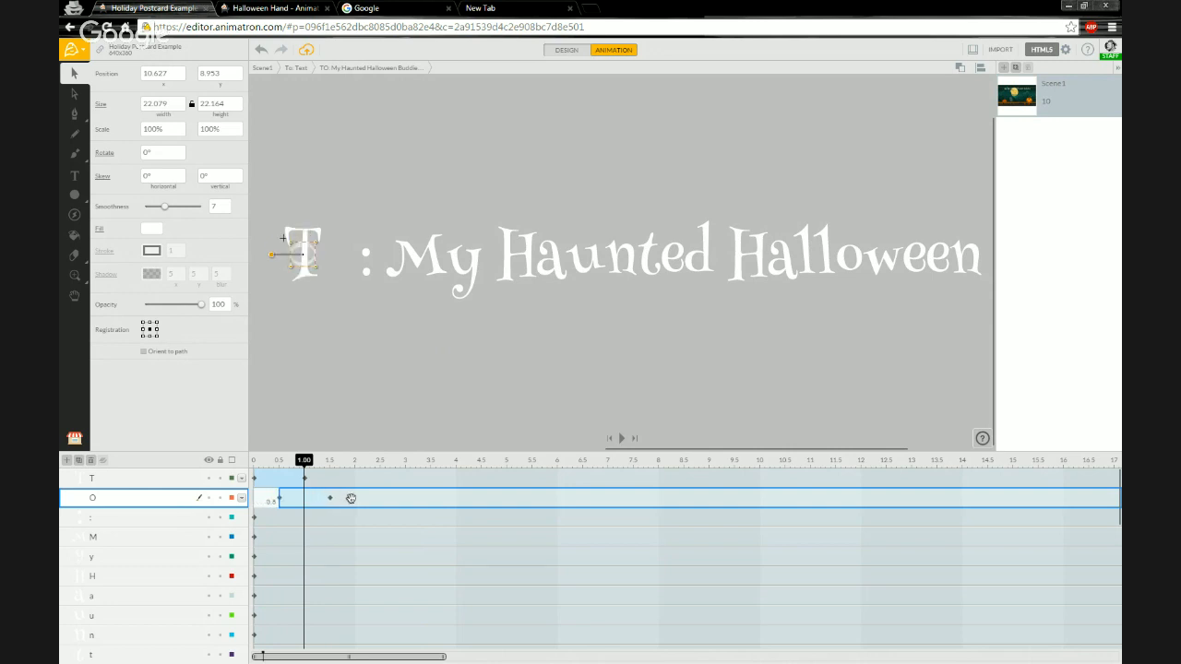
pyautogui.click(344, 460)
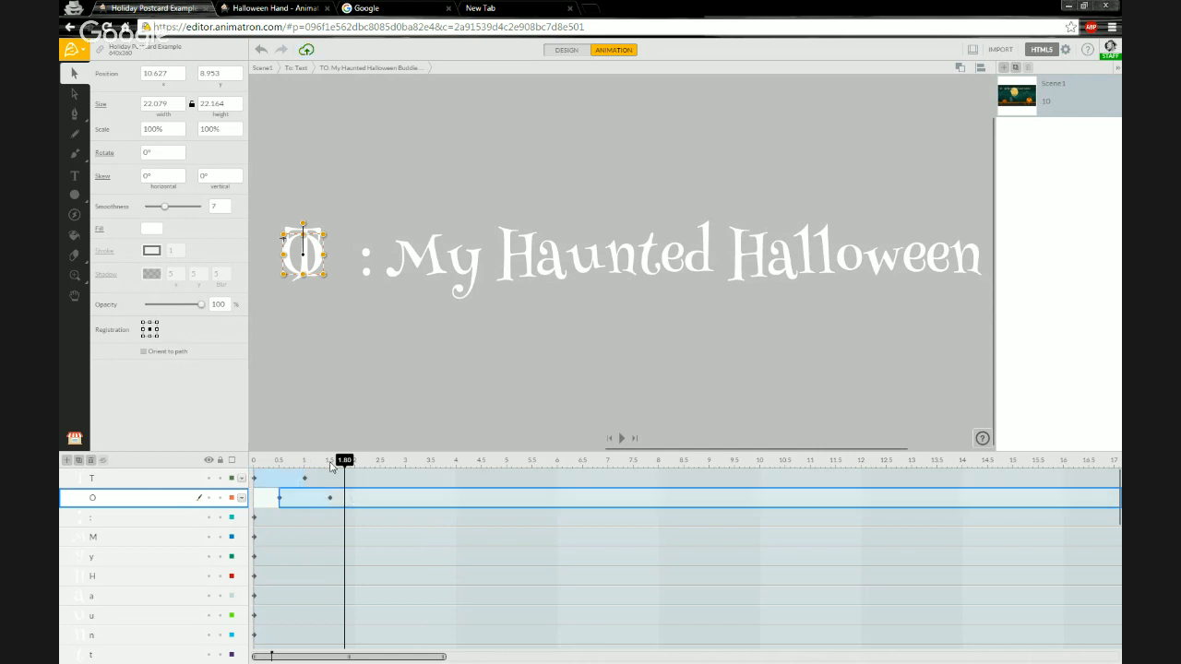
# Switch to Design mode and nudge the O letter's position at 1.5 s.
pyautogui.click(330, 465)
pyautogui.click(560, 51)
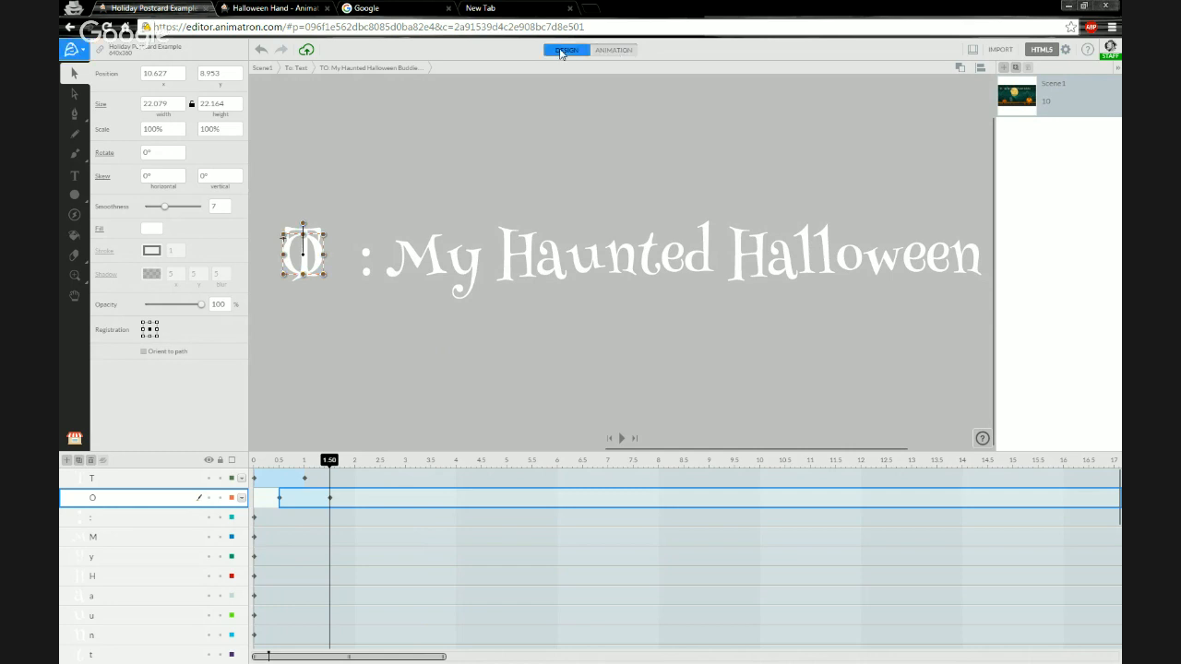
pyautogui.moveTo(323, 265)
pyautogui.mouseDown()
pyautogui.moveTo(357, 269)
pyautogui.moveTo(326, 262)
pyautogui.mouseUp()
pyautogui.click(320, 311)
pyautogui.click(308, 334)
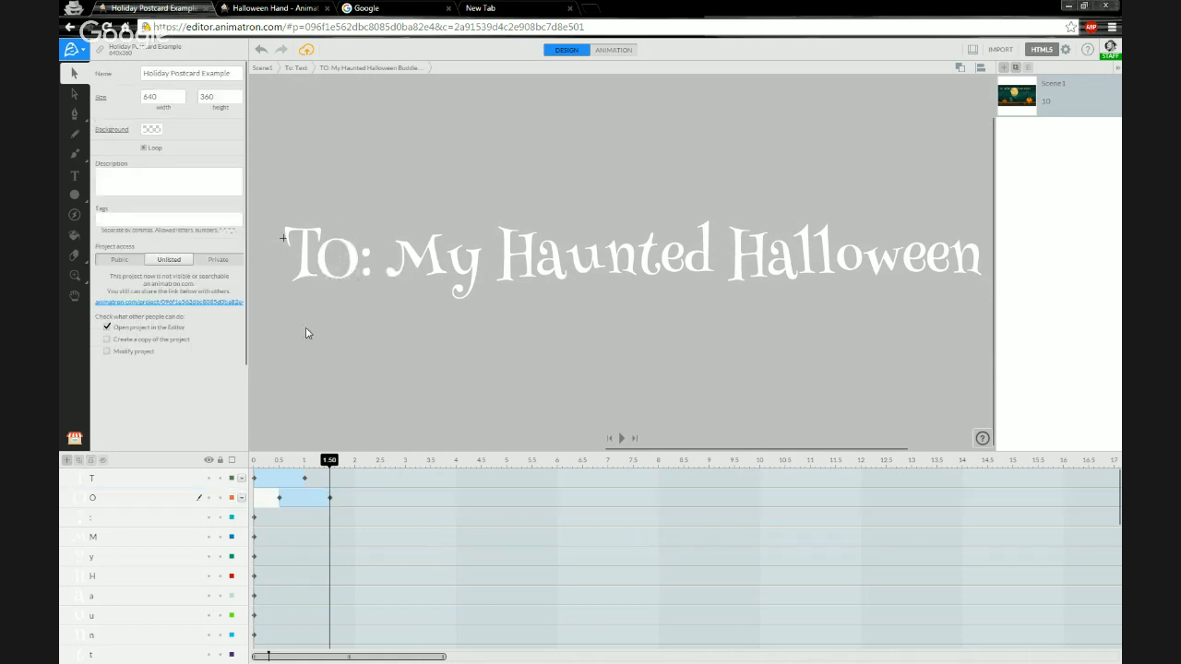
# Shift the colon layer so its animation starts at 1 s.
pyautogui.moveTo(330, 459); pyautogui.dragTo(279, 461)
pyautogui.click(331, 466)
pyautogui.click(118, 522)
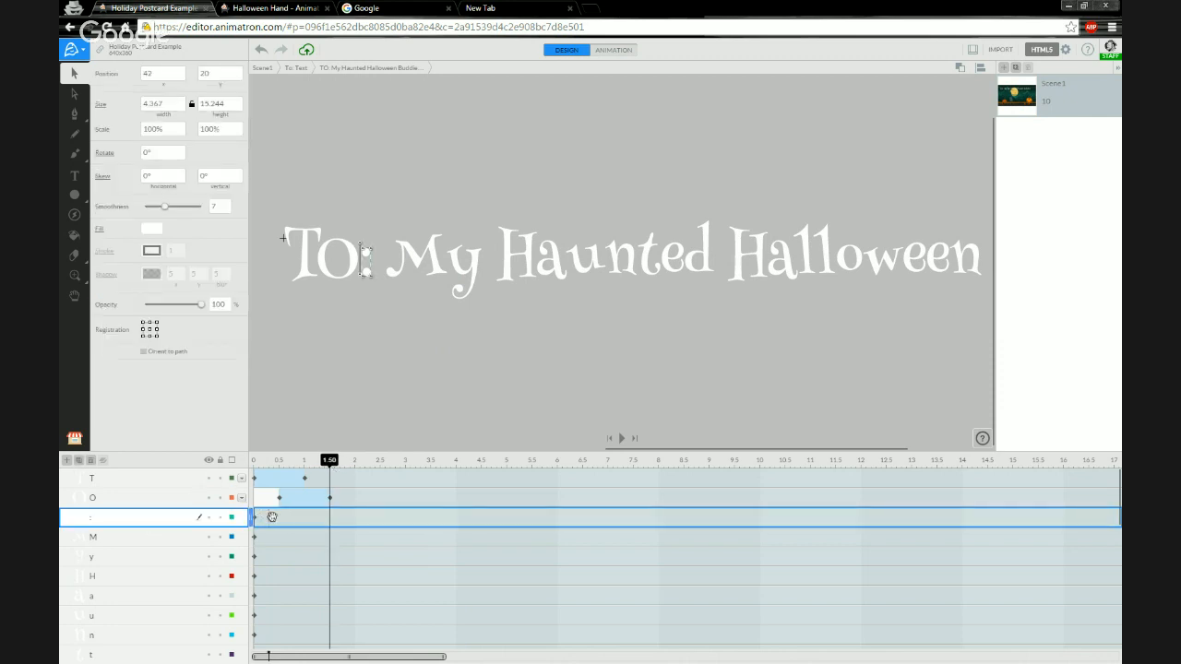
pyautogui.moveTo(268, 517); pyautogui.dragTo(319, 518)
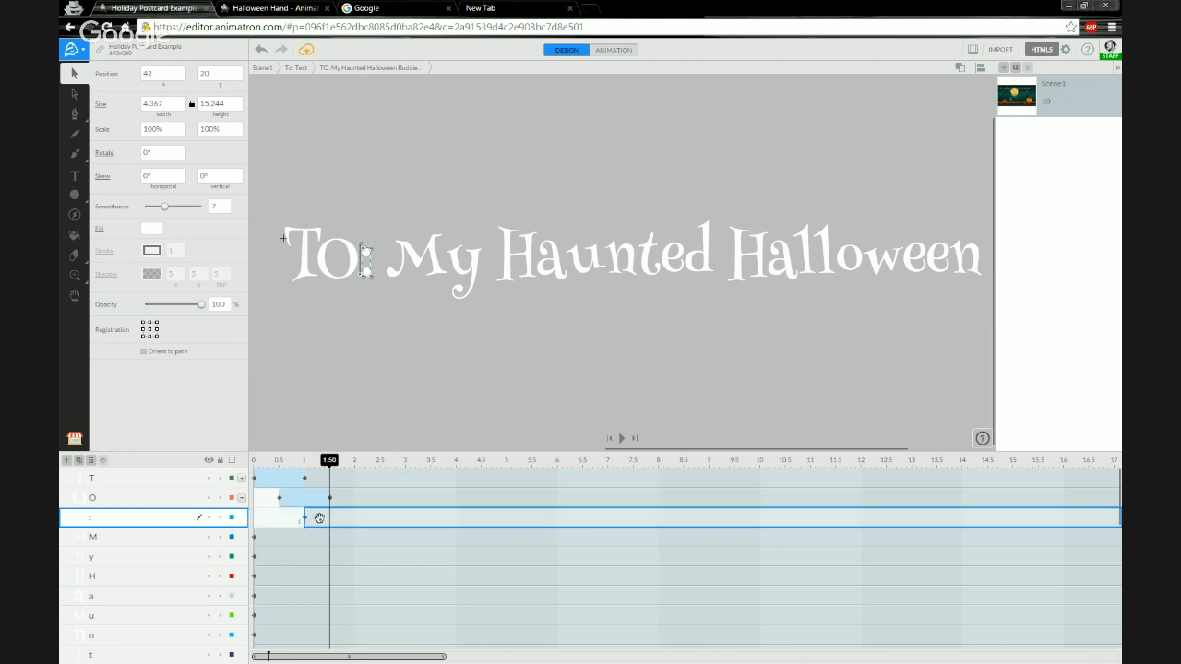
# Centre the colon's registration point and paste the copied keyframes onto it at 1 s.
pyautogui.click(313, 518)
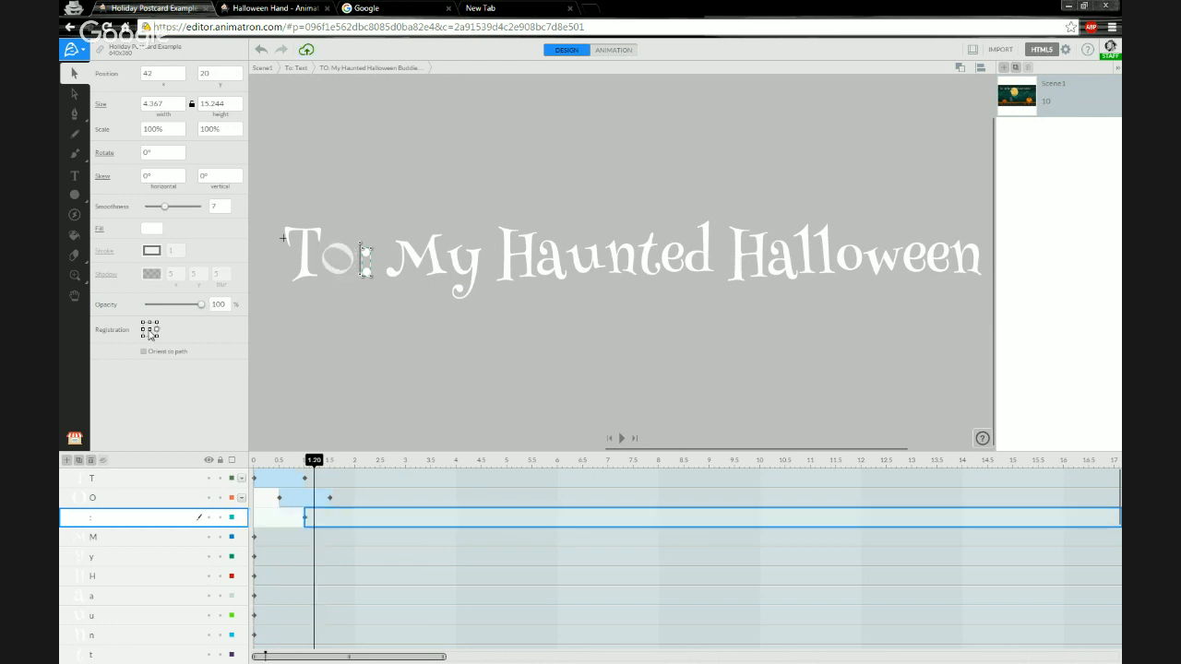
pyautogui.click(150, 330)
pyautogui.rightClick(304, 519)
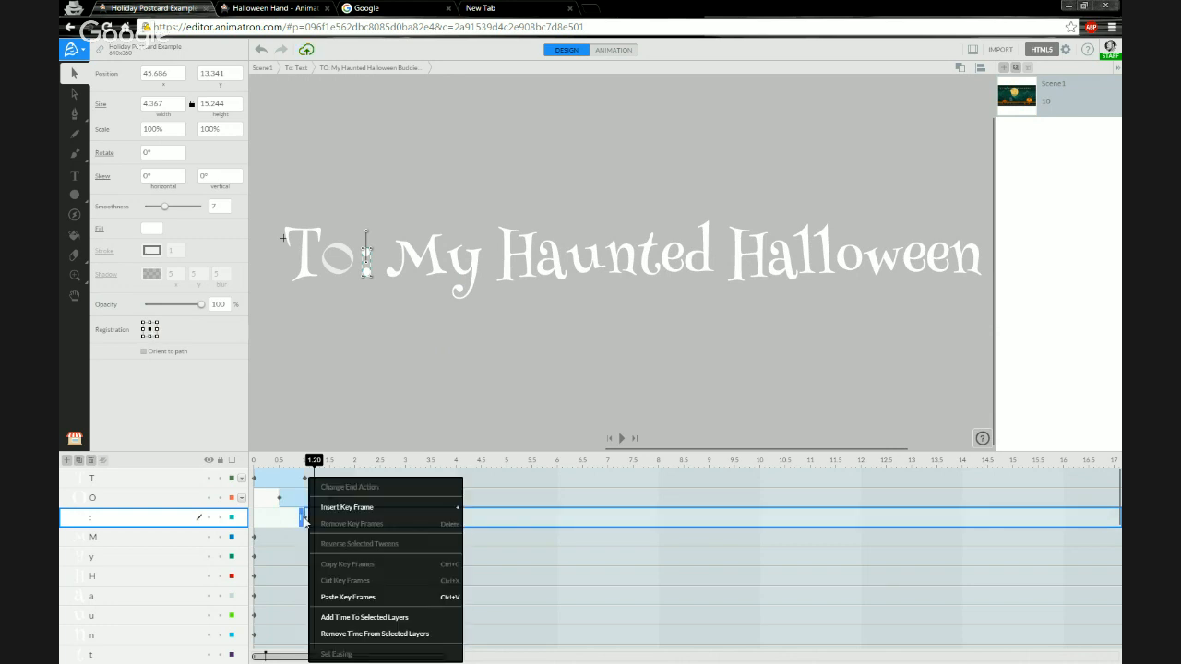
pyautogui.click(348, 597)
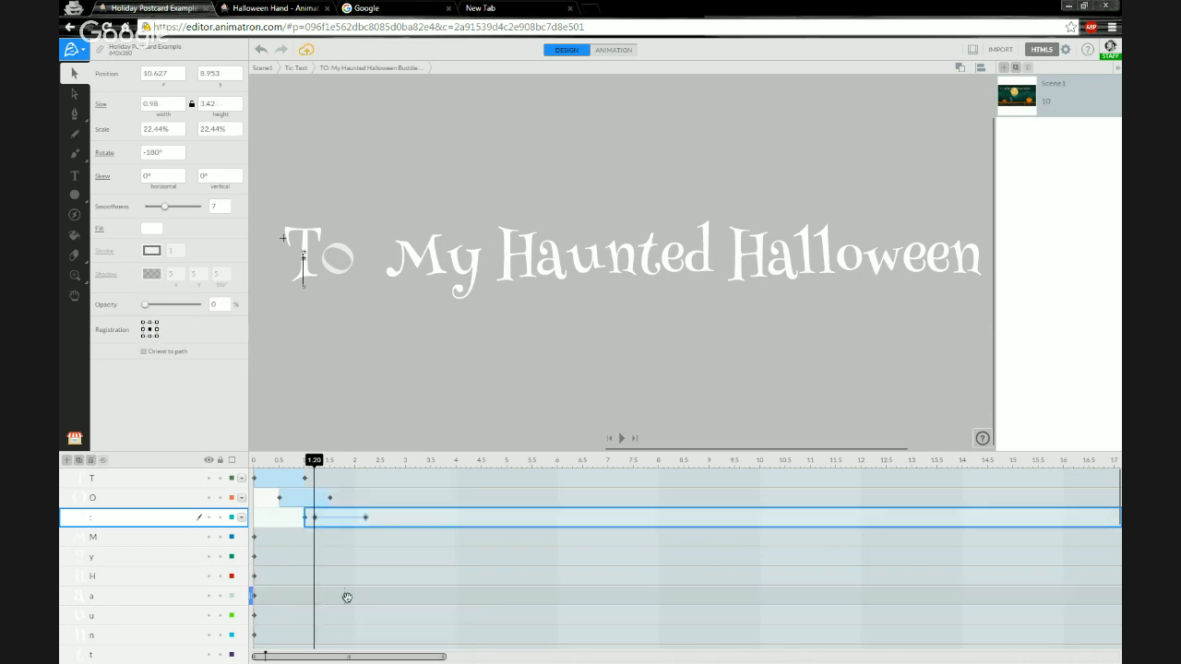
pyautogui.moveTo(326, 518); pyautogui.dragTo(303, 517)
pyautogui.rightClick(307, 518)
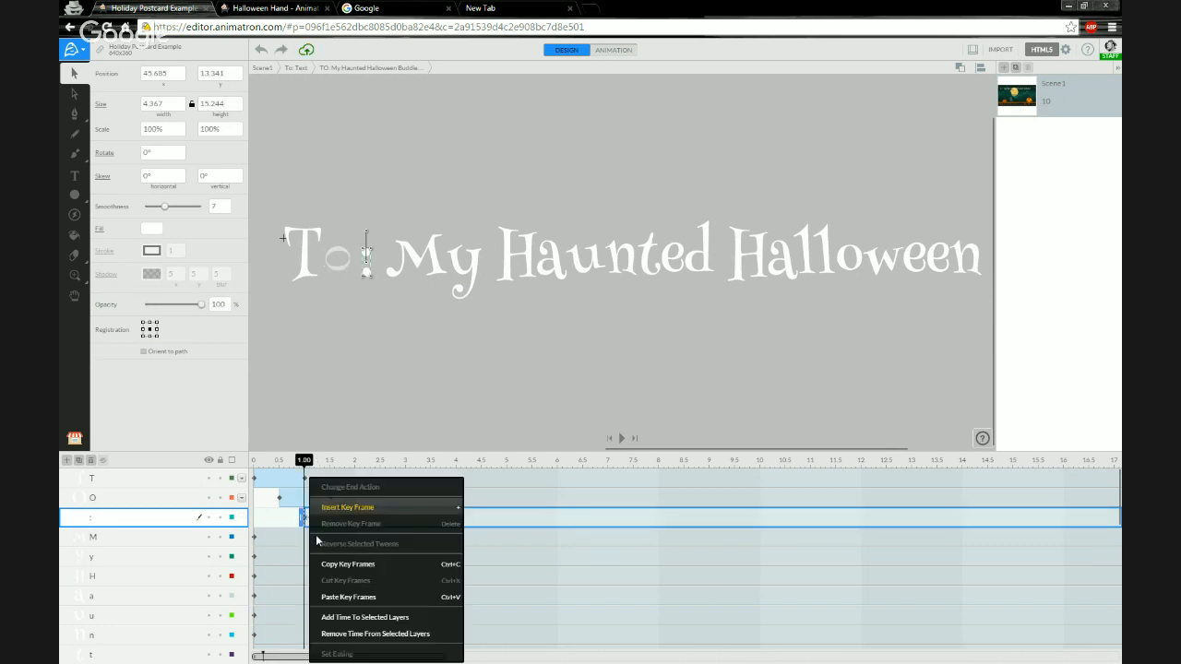
pyautogui.click(348, 597)
# Lock the O layer and move the colon back to its place after the O at 2 s.
pyautogui.moveTo(303, 461); pyautogui.dragTo(356, 464)
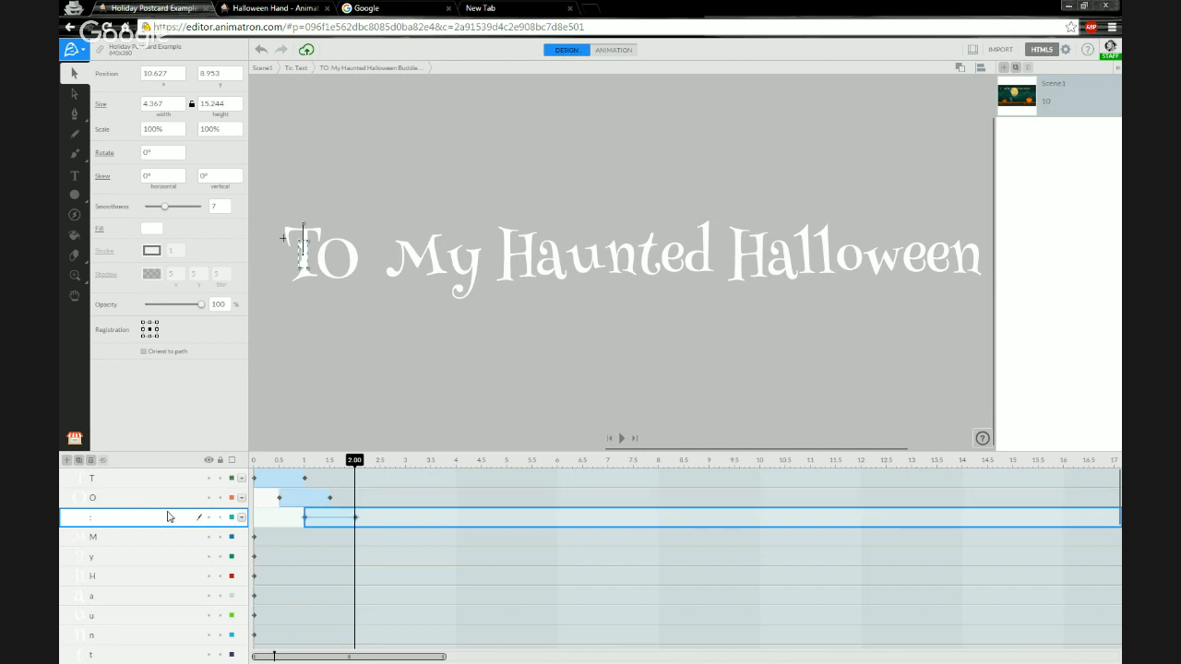
pyautogui.click(221, 497)
pyautogui.moveTo(301, 264); pyautogui.dragTo(366, 259)
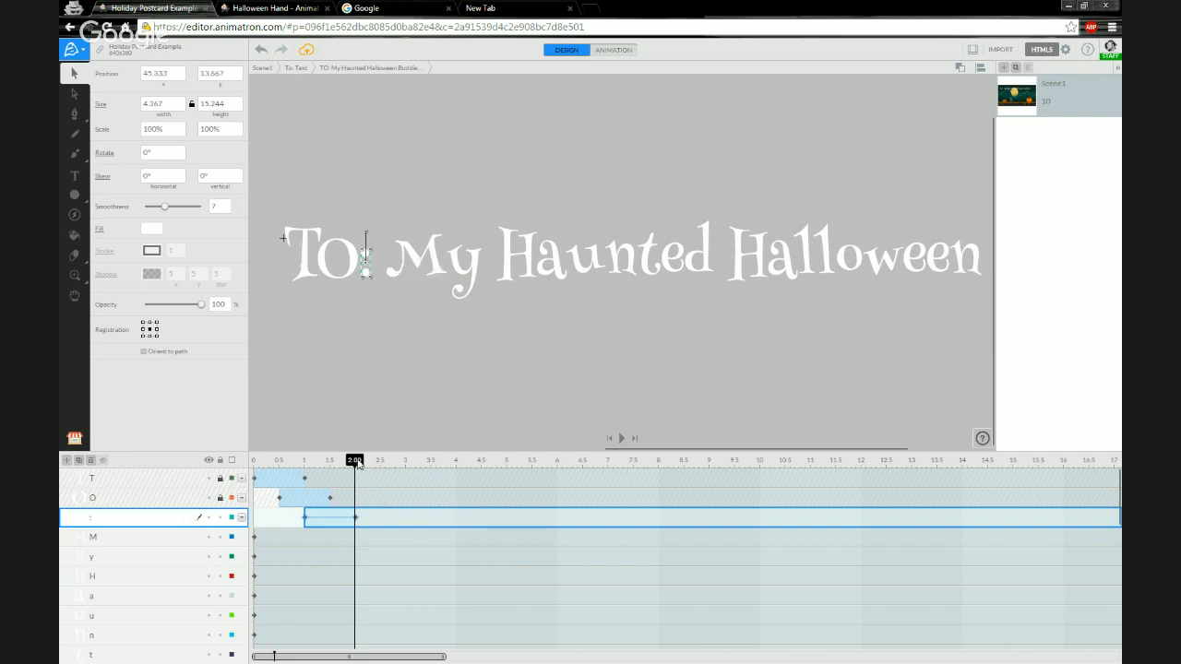
# Lock the colon layer and undo an accidental shift of its keyframes.
pyautogui.moveTo(339, 461); pyautogui.dragTo(369, 461)
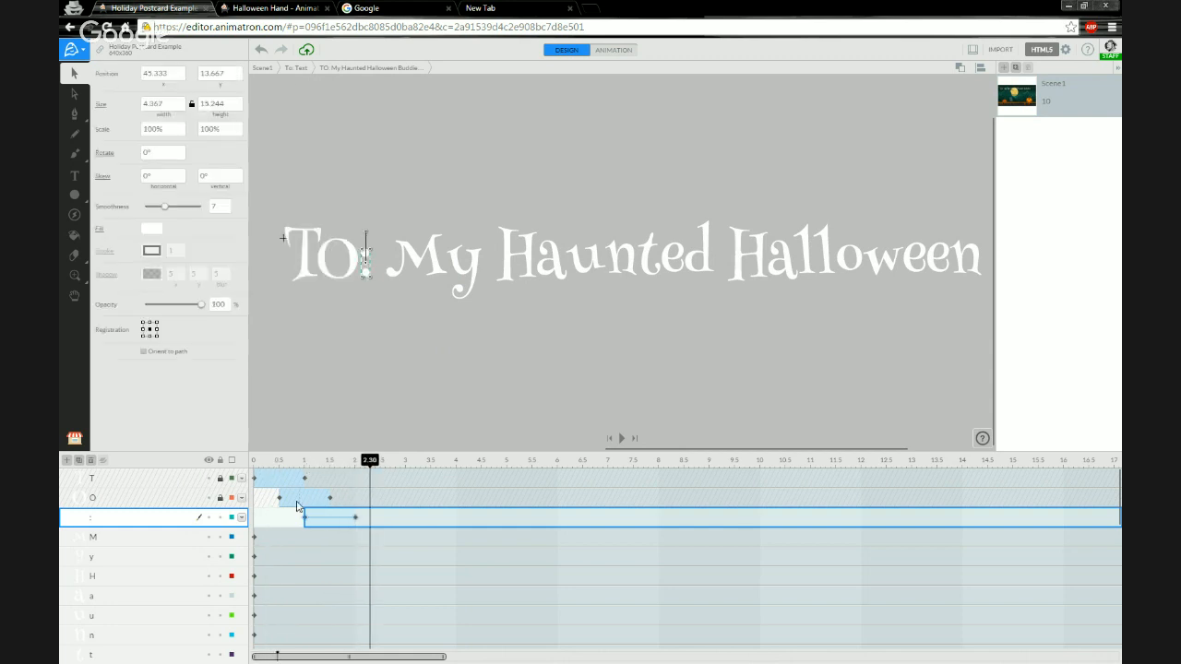
pyautogui.click(222, 518)
pyautogui.moveTo(293, 537); pyautogui.dragTo(358, 536)
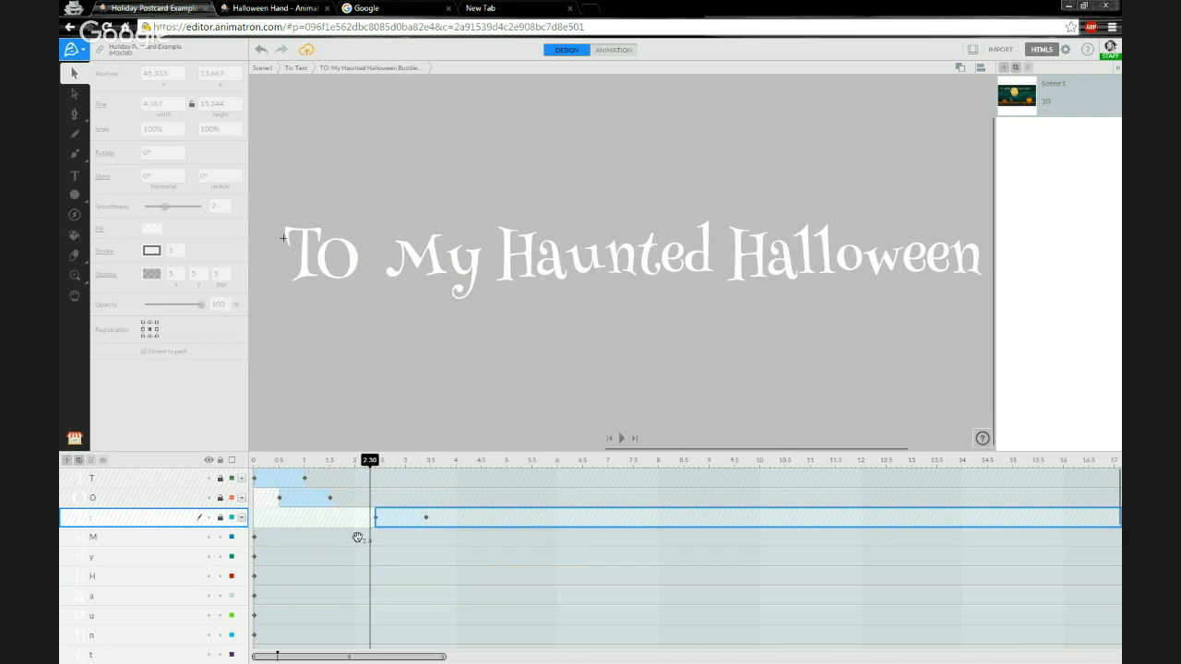
pyautogui.hotkey('ctrl', 'z')
# Shift the M layer so its animation starts at 1.5 s.
pyautogui.click(300, 541)
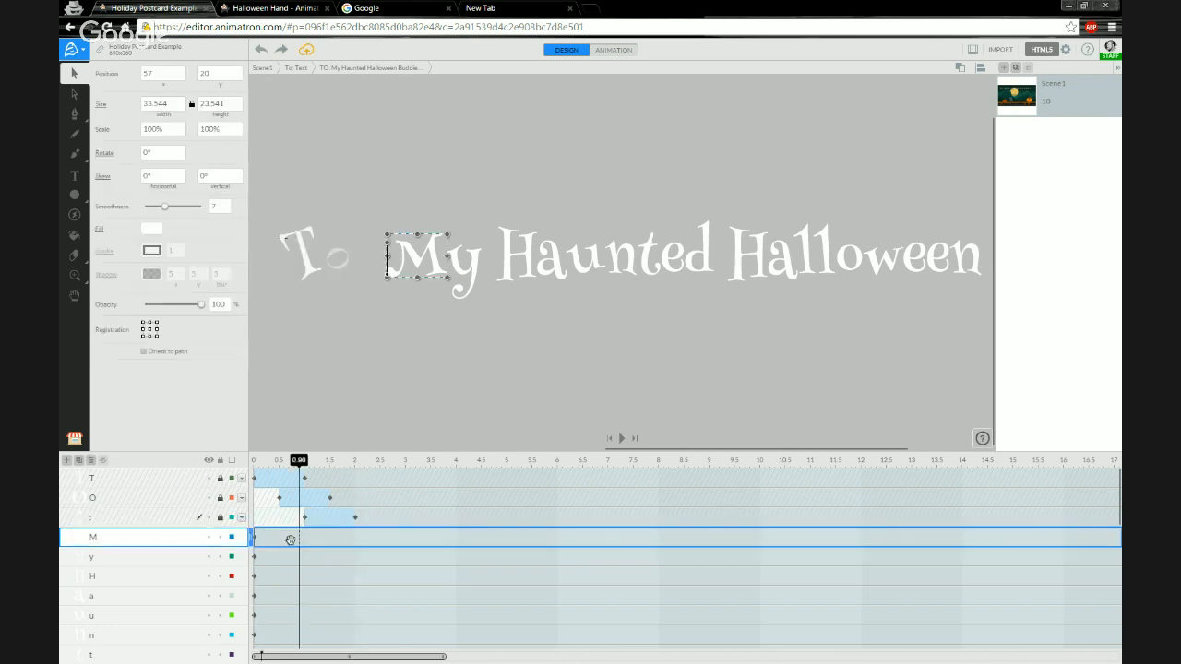
pyautogui.moveTo(327, 542); pyautogui.dragTo(362, 539)
# Centre the M letter's registration point and paste the copied keyframes onto it at 1.5 s.
pyautogui.click(150, 330)
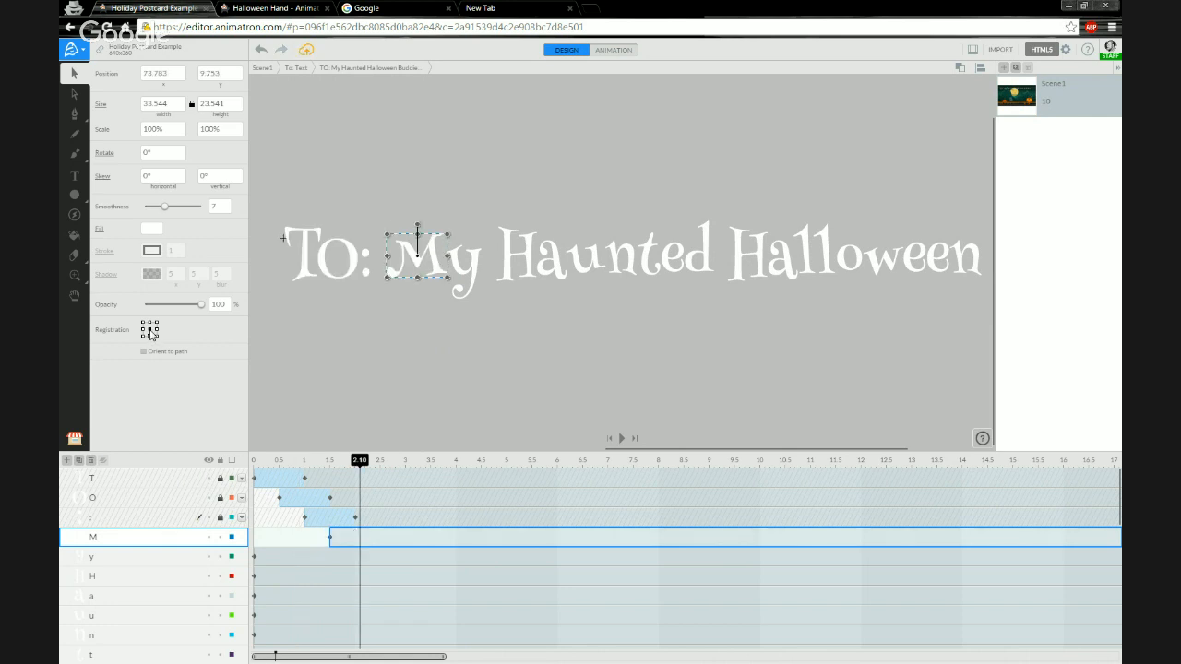
pyautogui.click(329, 536)
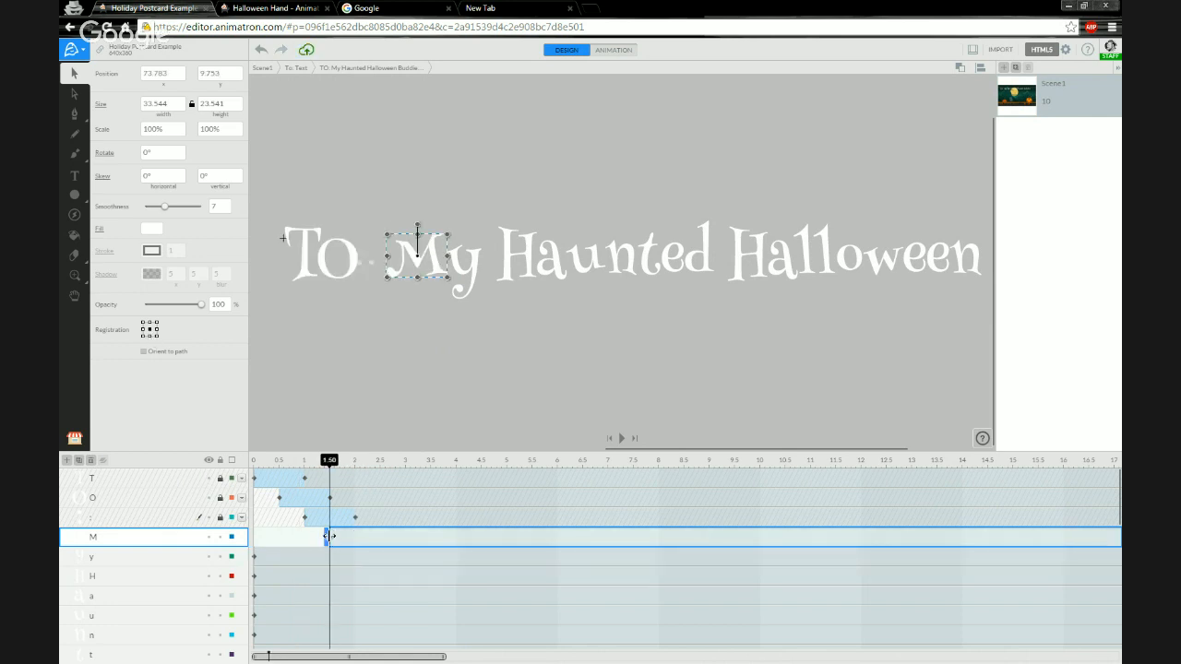
pyautogui.rightClick(329, 536)
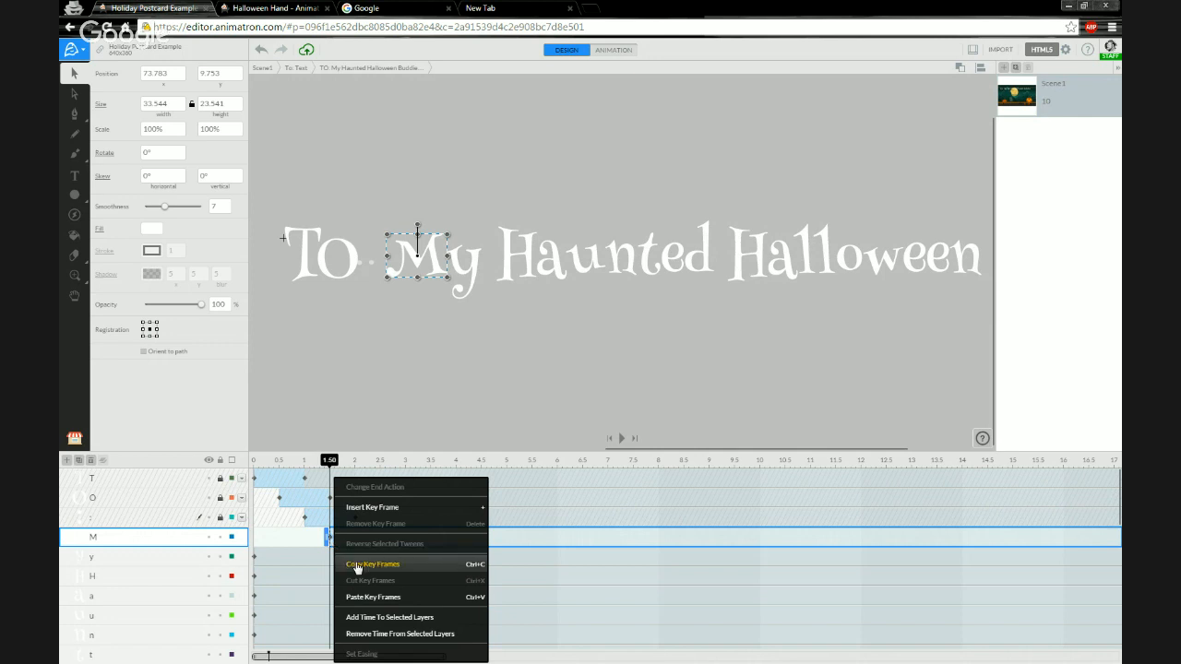
pyautogui.click(383, 601)
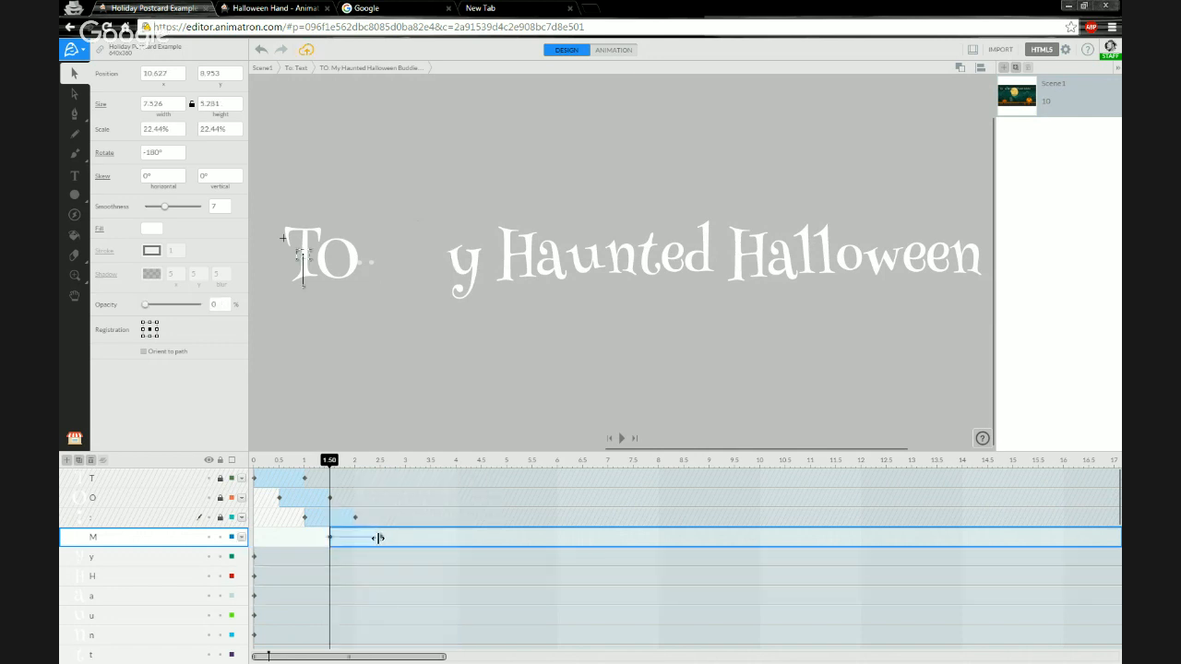
# Move the M letter back to its place after the colon at 2.5 s.
pyautogui.moveTo(329, 467); pyautogui.dragTo(379, 461)
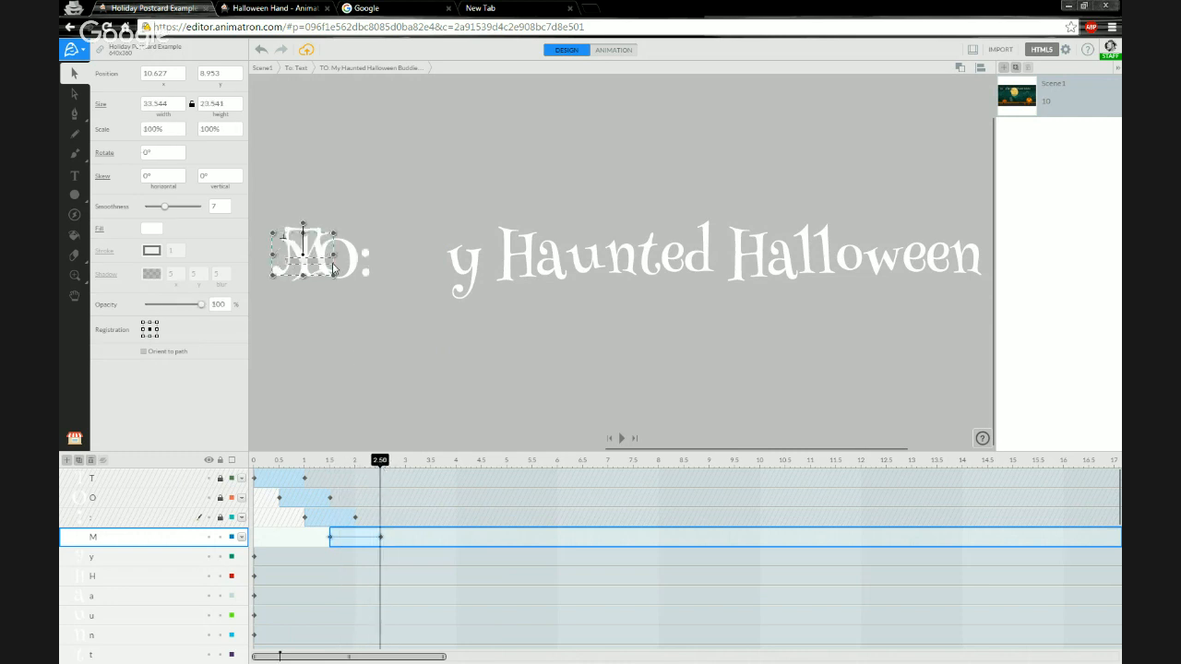
pyautogui.hotkey('ctrl', 'z')
pyautogui.hotkey('ctrl', 'z')
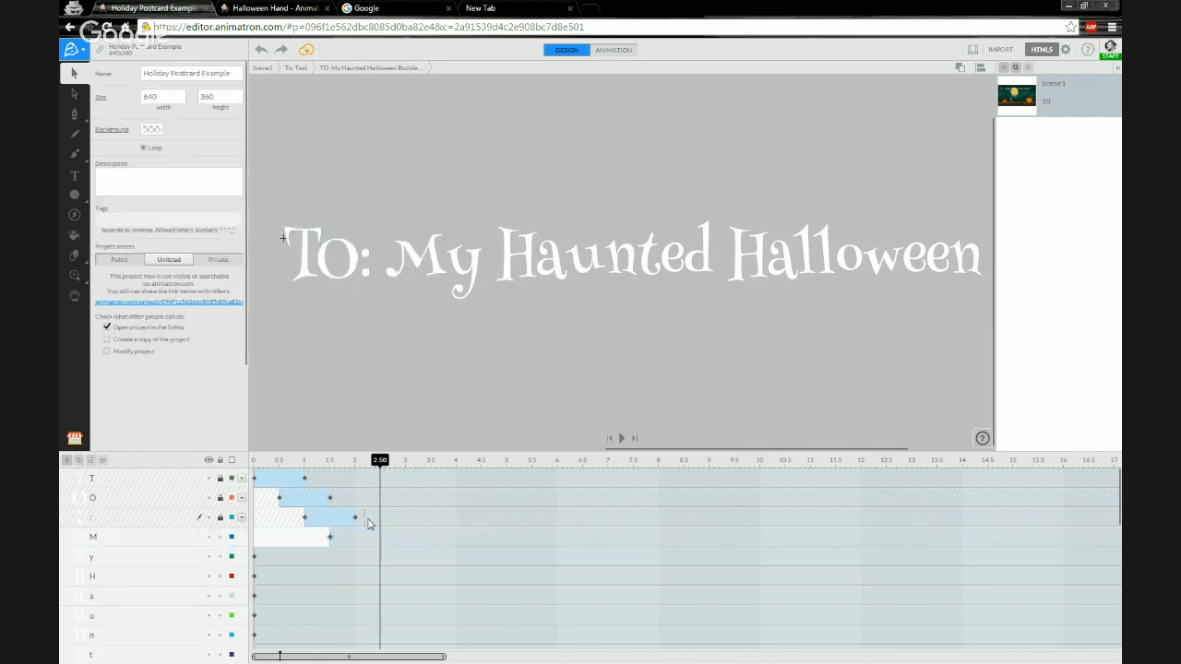
pyautogui.click(282, 50)
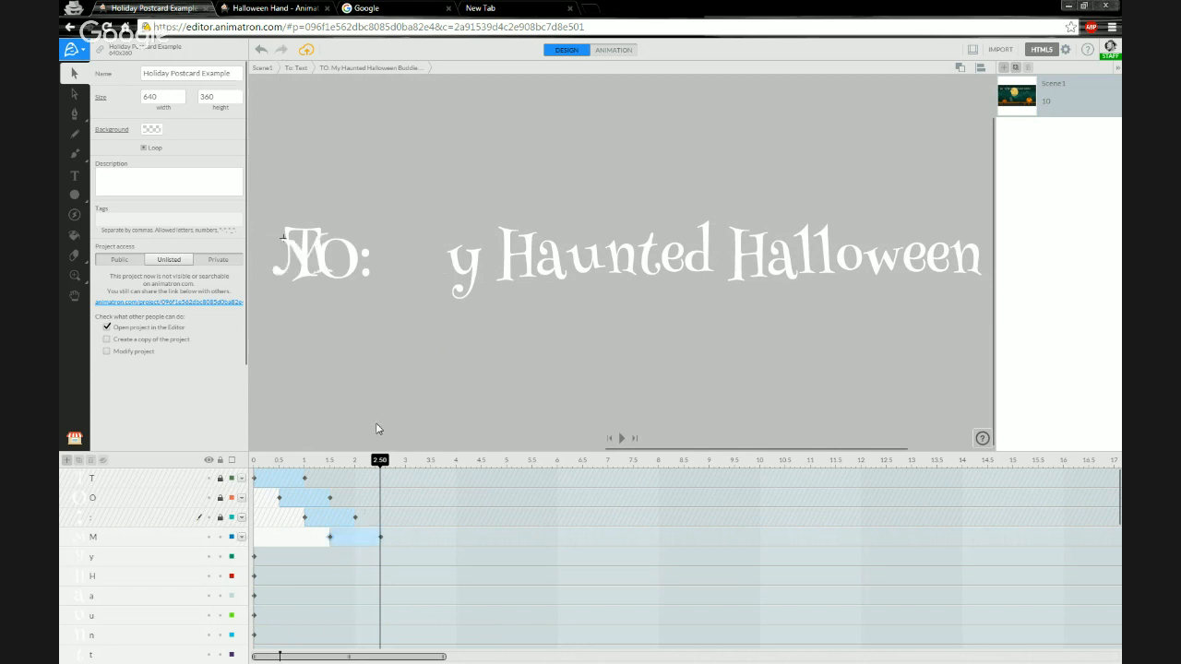
pyautogui.moveTo(347, 261); pyautogui.dragTo(414, 258)
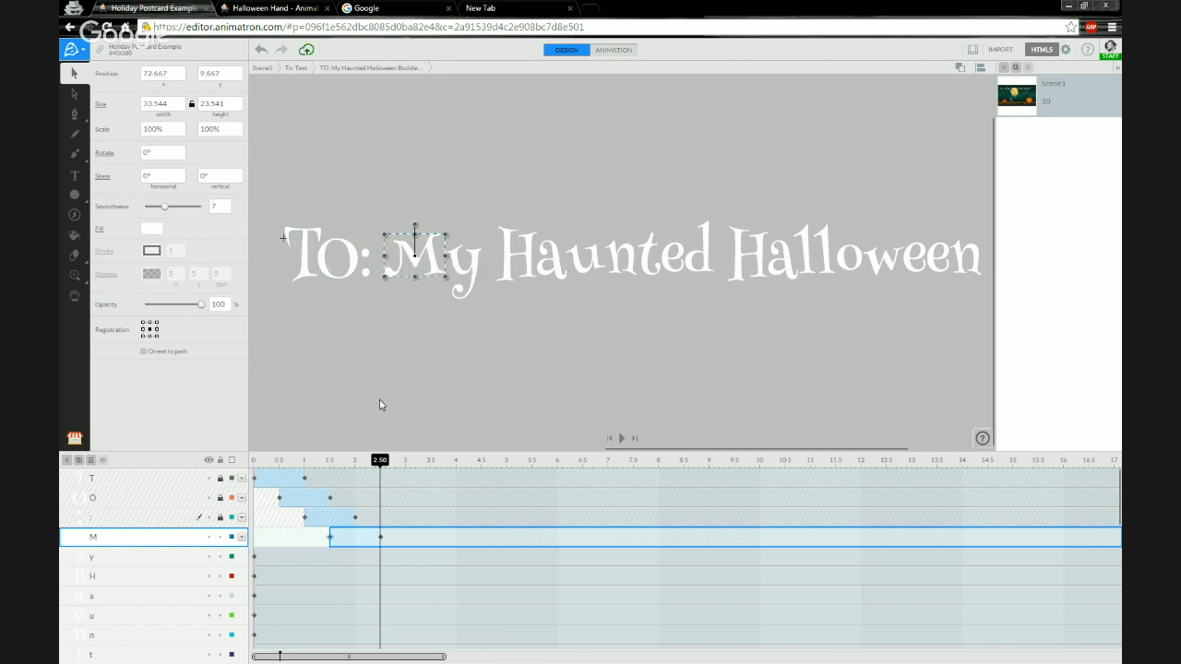
# Exit to the scene level and play the animation preview from the start.
pyautogui.moveTo(380, 459); pyautogui.dragTo(254, 465)
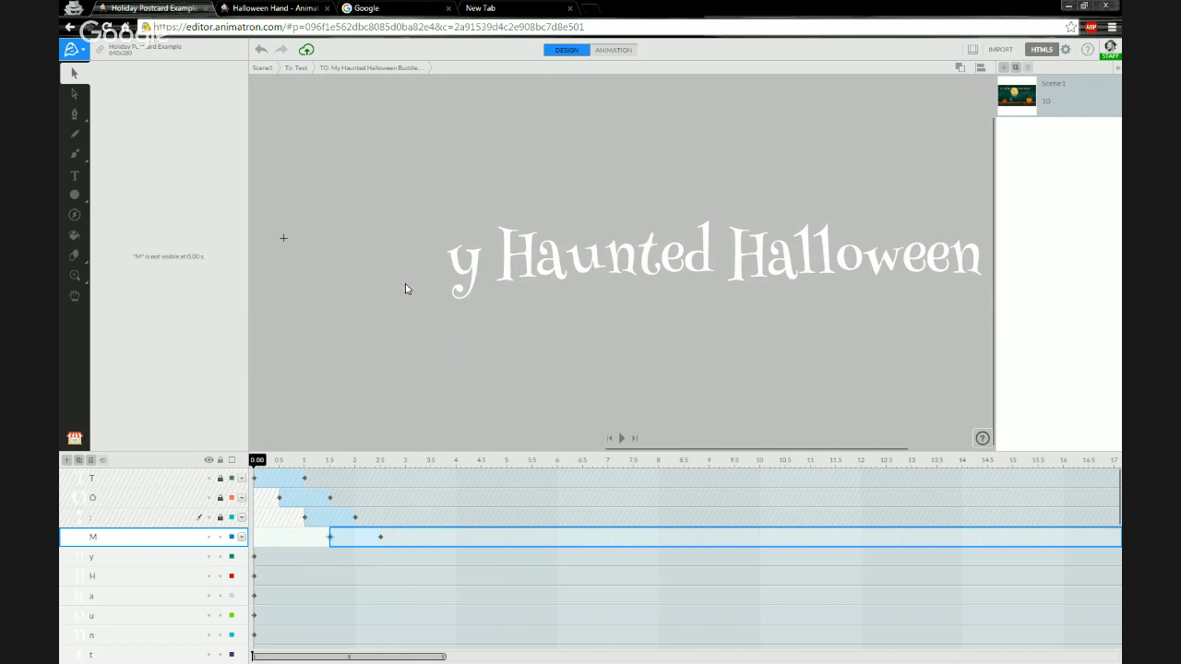
pyautogui.click(303, 72)
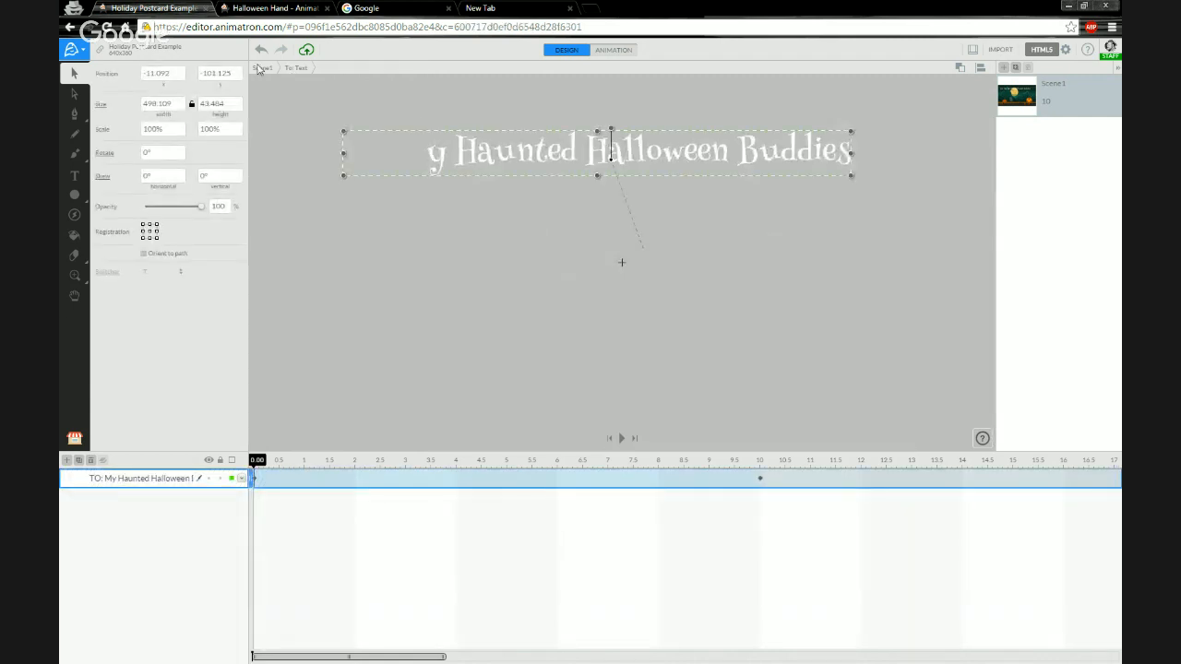
pyautogui.doubleClick(524, 331)
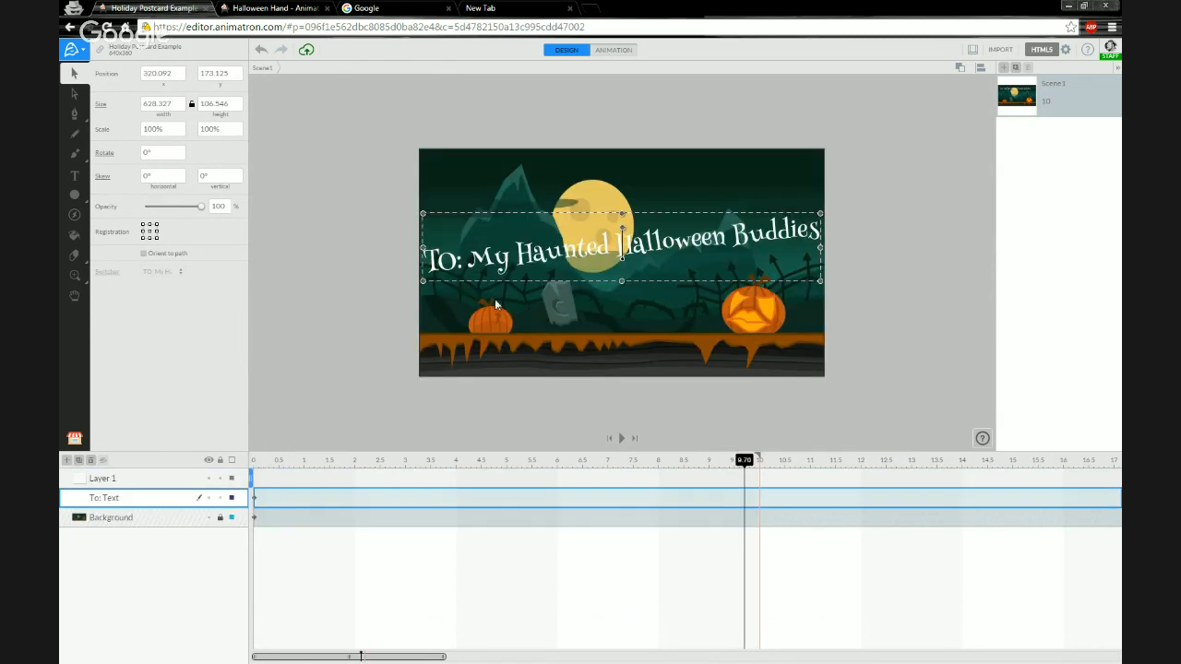
pyautogui.click(297, 421)
pyautogui.moveTo(262, 463)
pyautogui.mouseDown()
pyautogui.moveTo(745, 466)
pyautogui.moveTo(320, 453)
pyautogui.moveTo(759, 453)
pyautogui.moveTo(240, 460)
pyautogui.mouseUp()
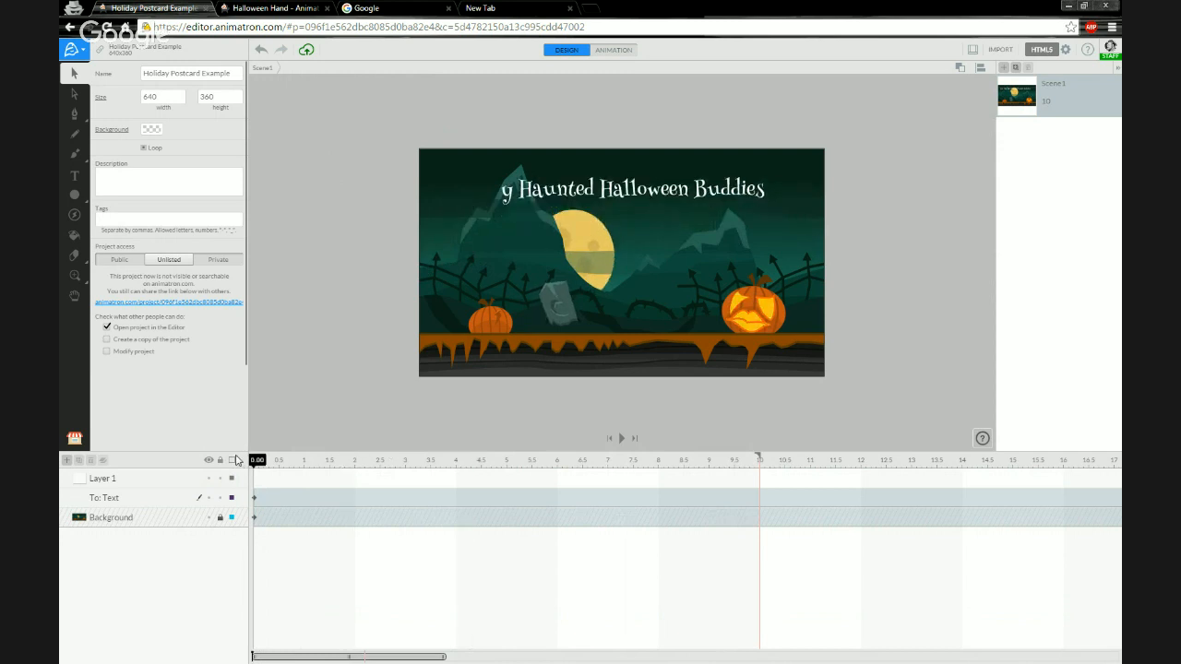
pyautogui.press('space')
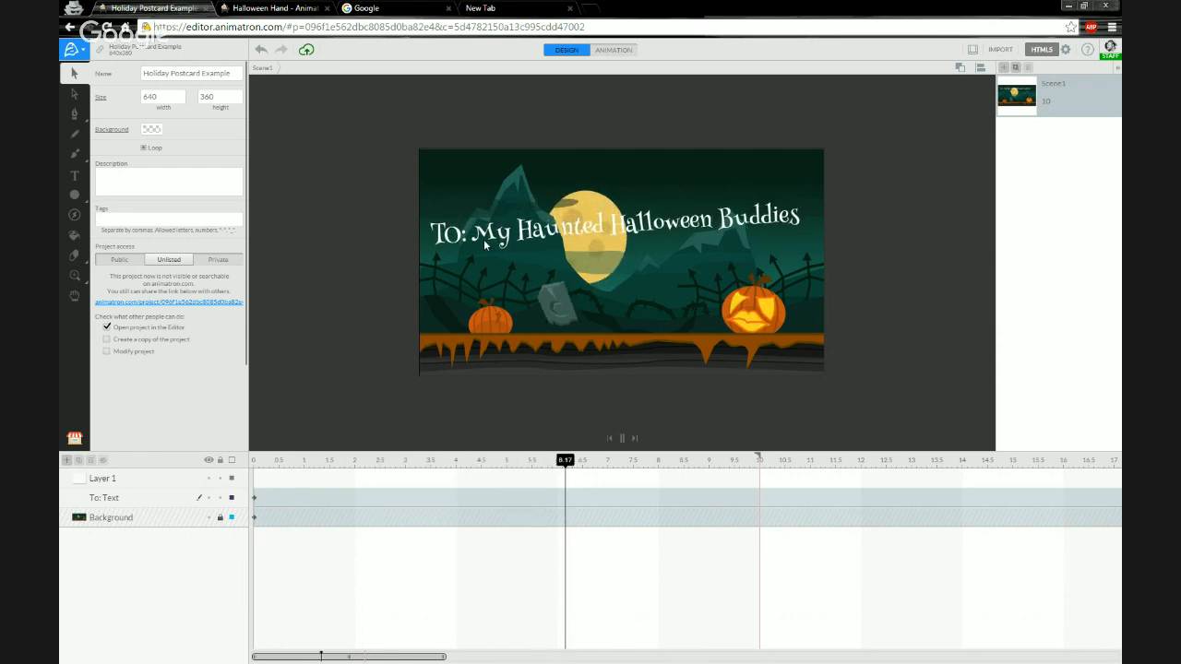
pyautogui.press('space')
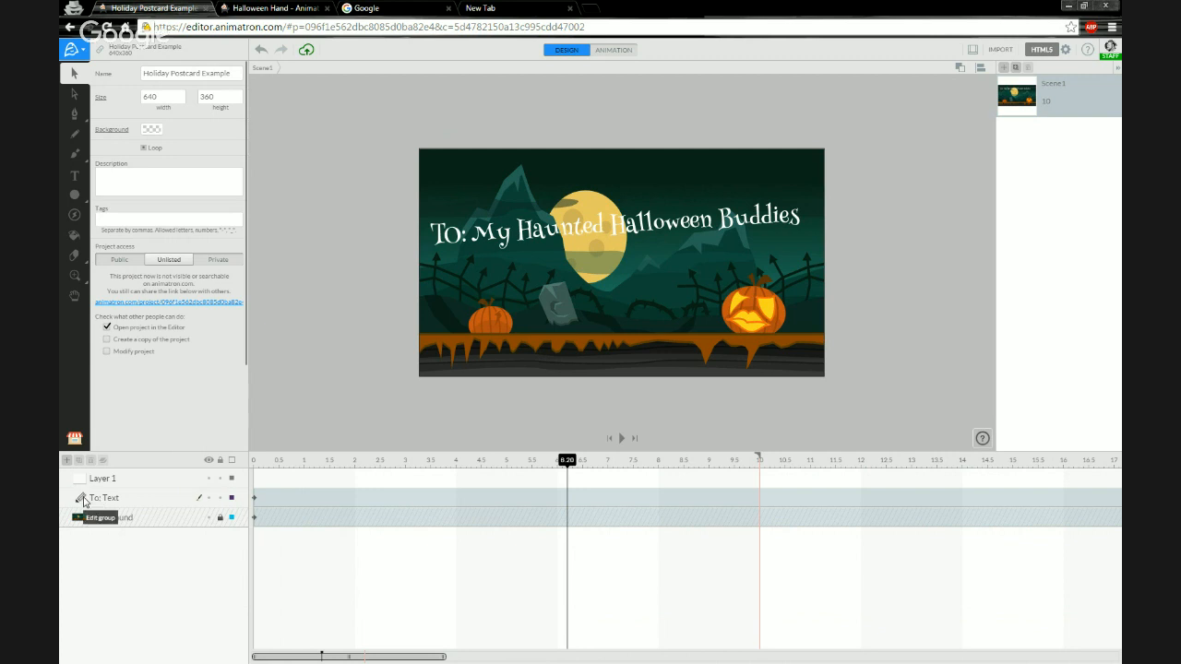
# Re-enter the text group and set the M letter's tween easing to Quad Out.
pyautogui.click(82, 499)
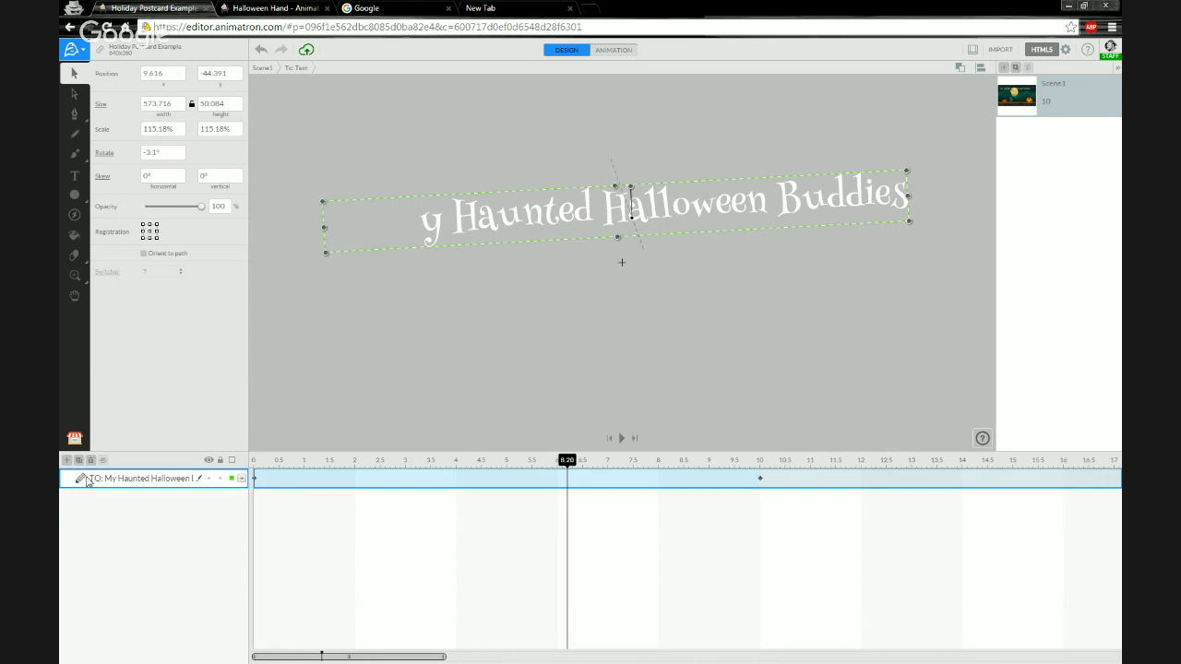
pyautogui.click(80, 478)
pyautogui.click(258, 463)
pyautogui.moveTo(258, 463); pyautogui.dragTo(344, 461)
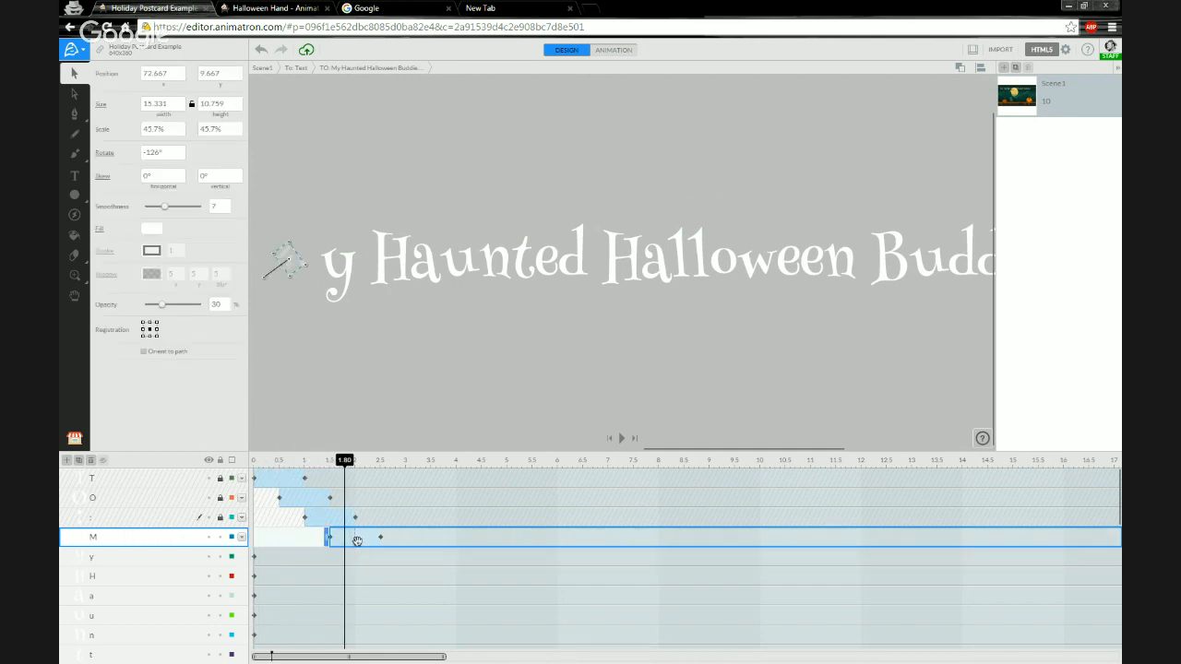
pyautogui.rightClick(357, 541)
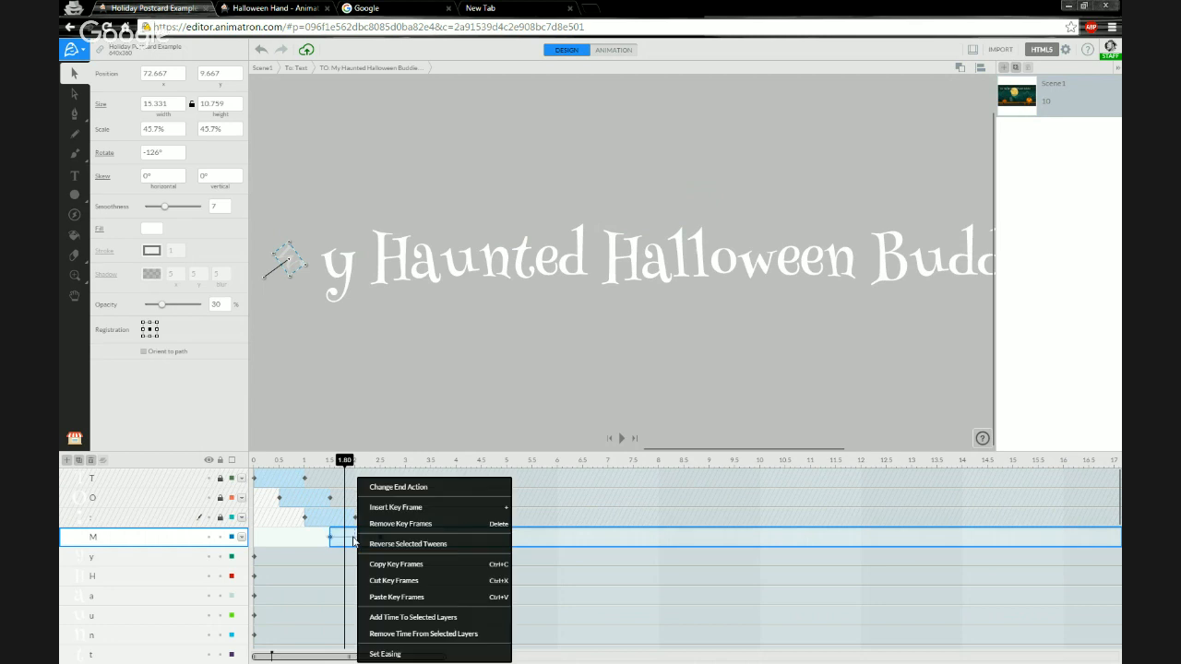
pyautogui.click(384, 653)
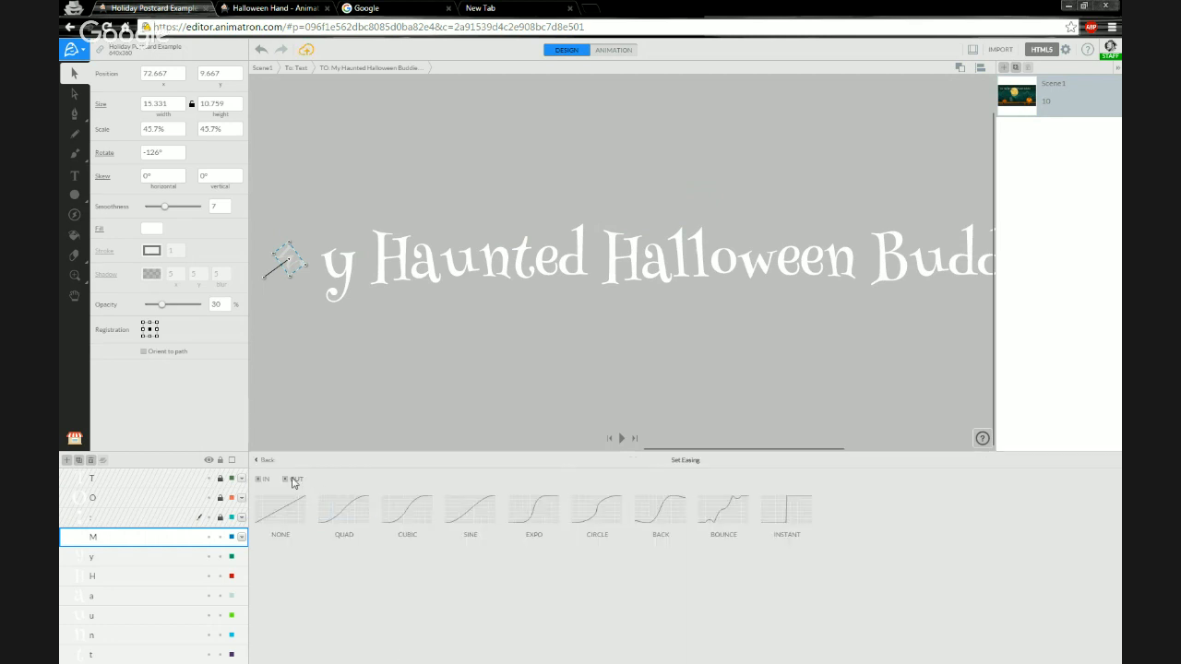
pyautogui.click(349, 514)
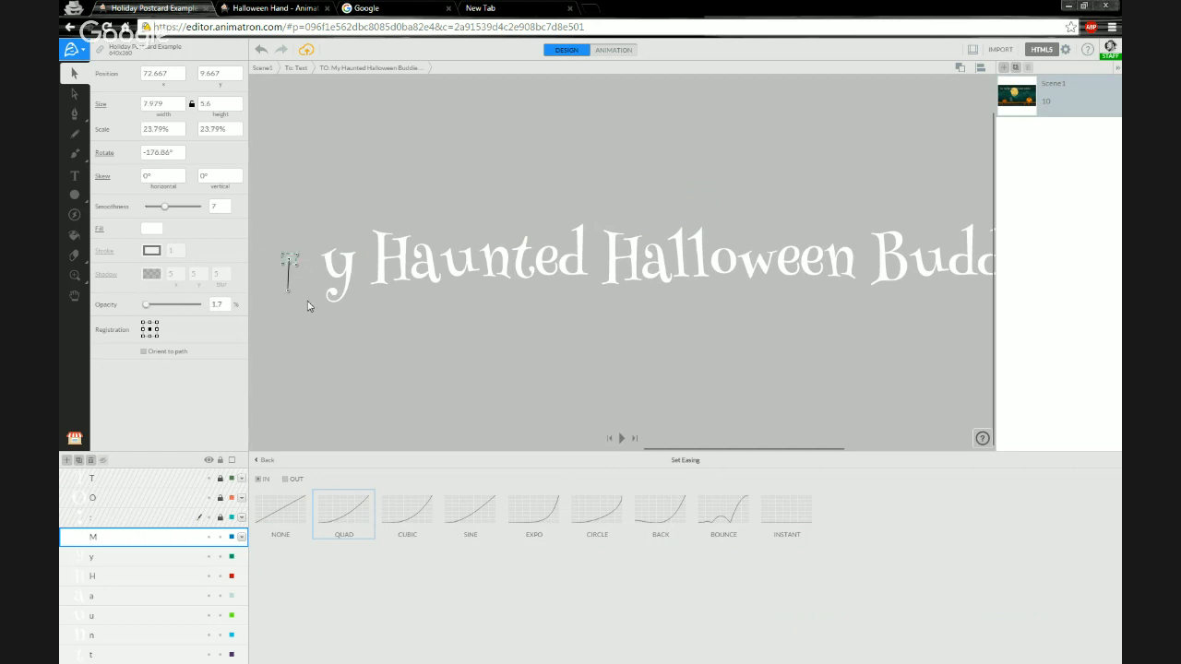
pyautogui.click(262, 480)
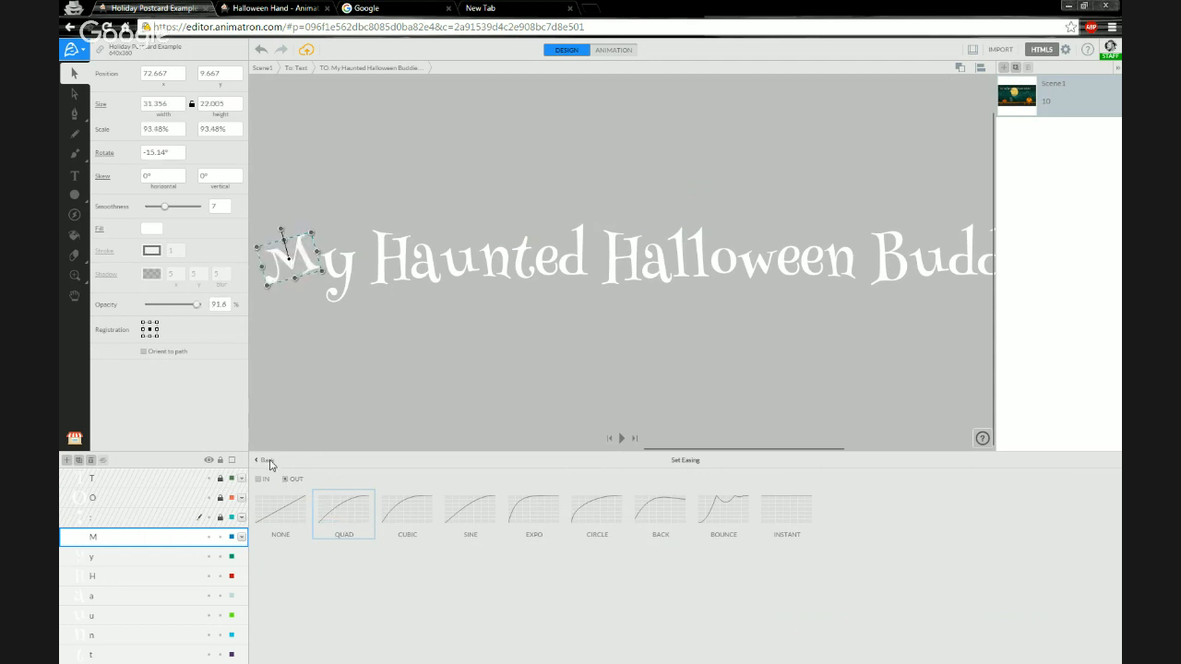
pyautogui.click(268, 461)
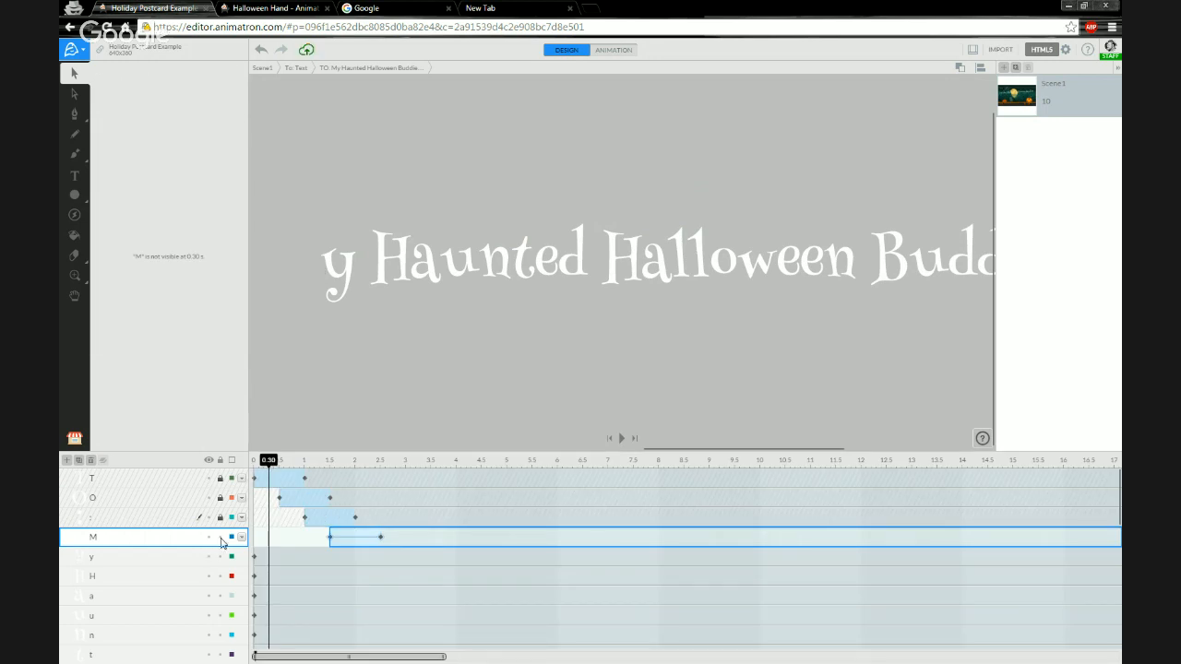
# Select the colon letter's tween and set its easing to Quad Out.
pyautogui.click(304, 518)
pyautogui.rightClick(334, 522)
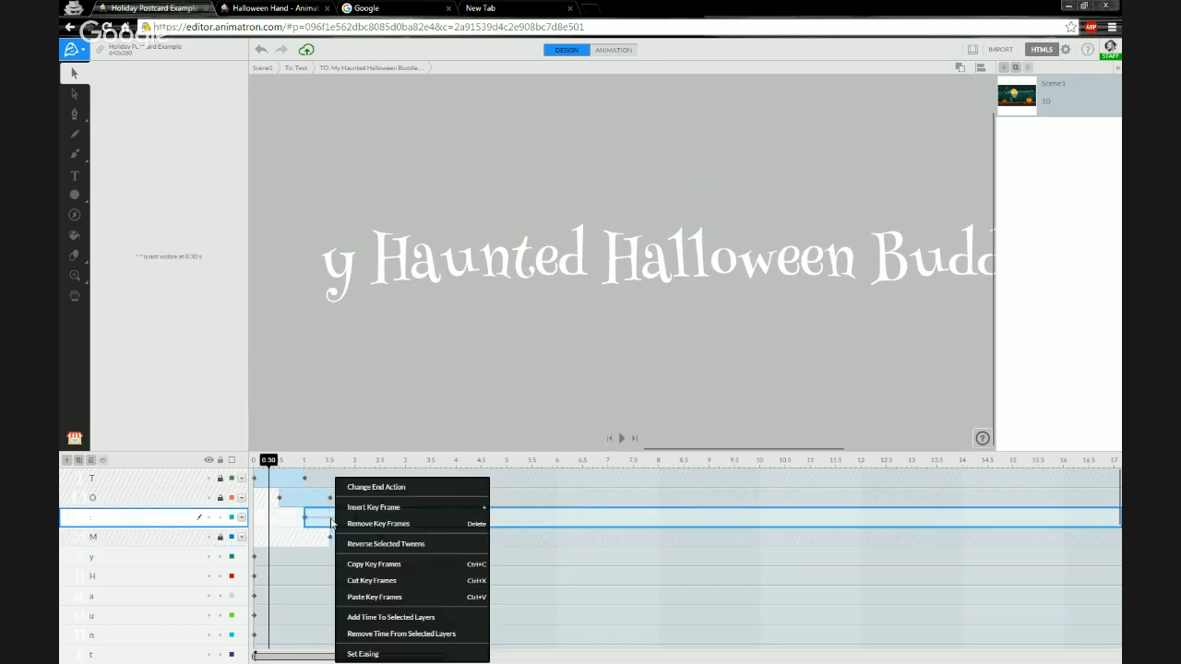
pyautogui.click(363, 654)
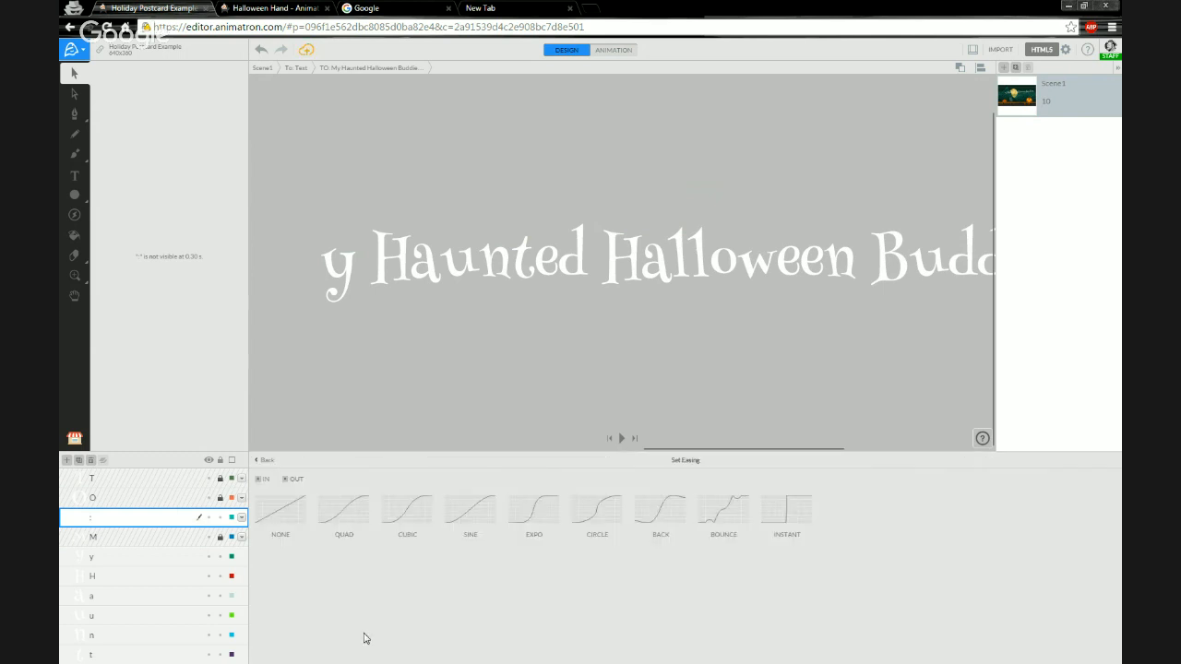
pyautogui.click(259, 480)
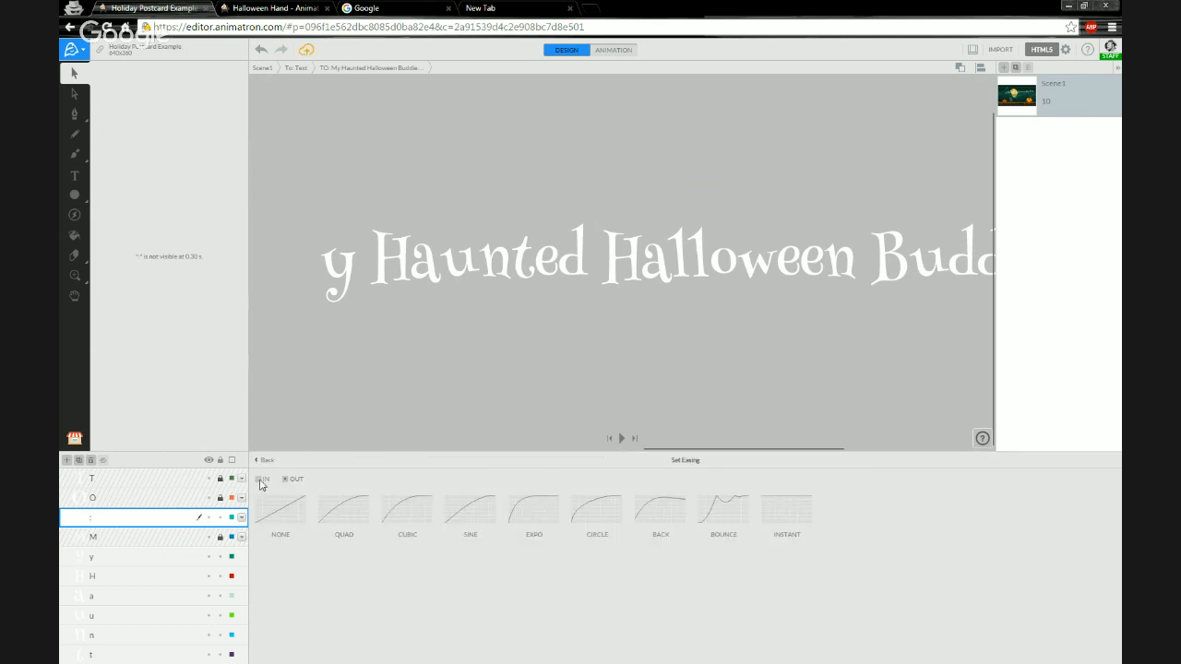
pyautogui.click(337, 510)
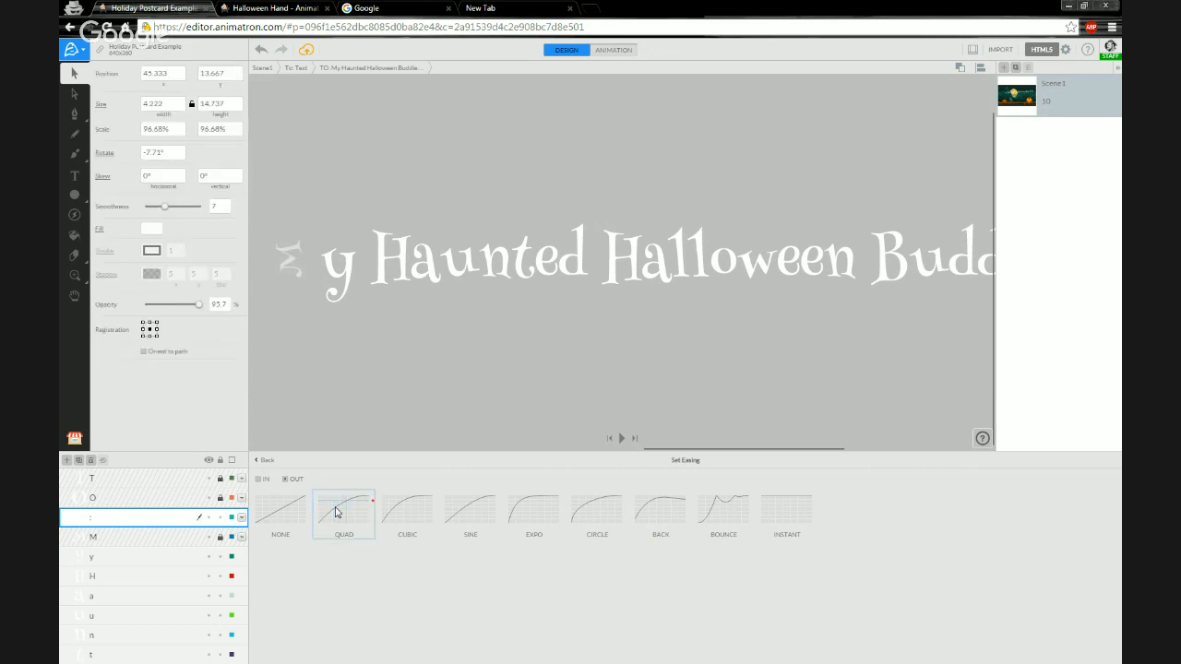
pyautogui.click(267, 460)
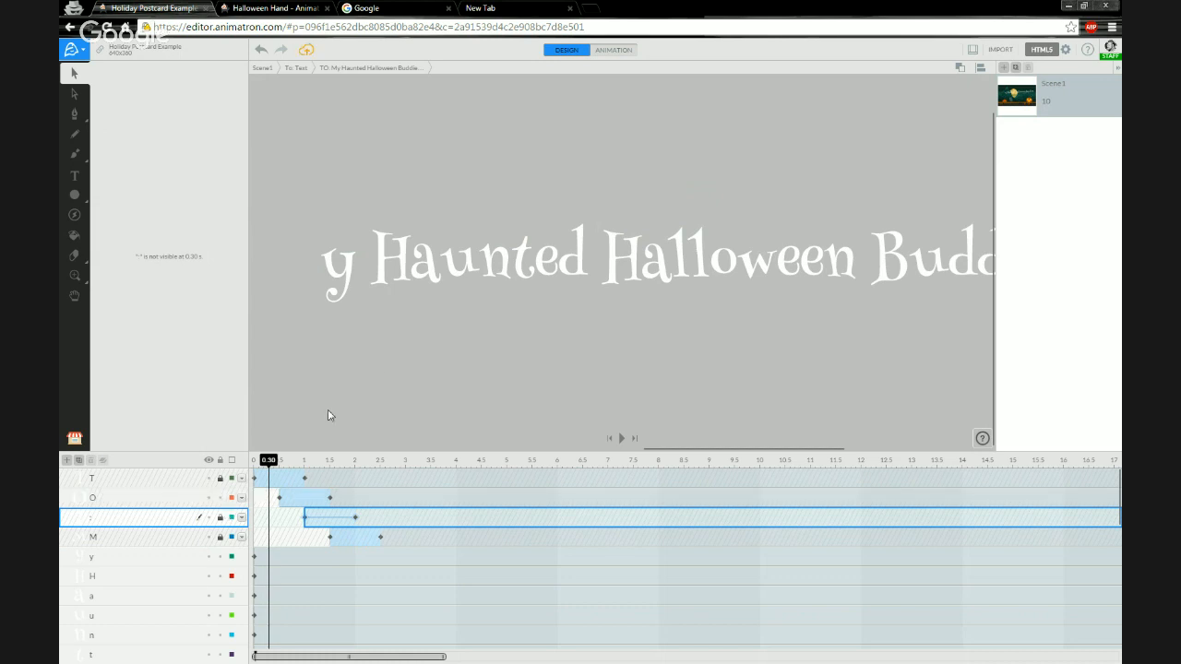
# Select the O letter's tween and set its easing to Quad Out.
pyautogui.moveTo(334, 351); pyautogui.dragTo(464, 350)
pyautogui.click(279, 498)
pyautogui.rightClick(298, 501)
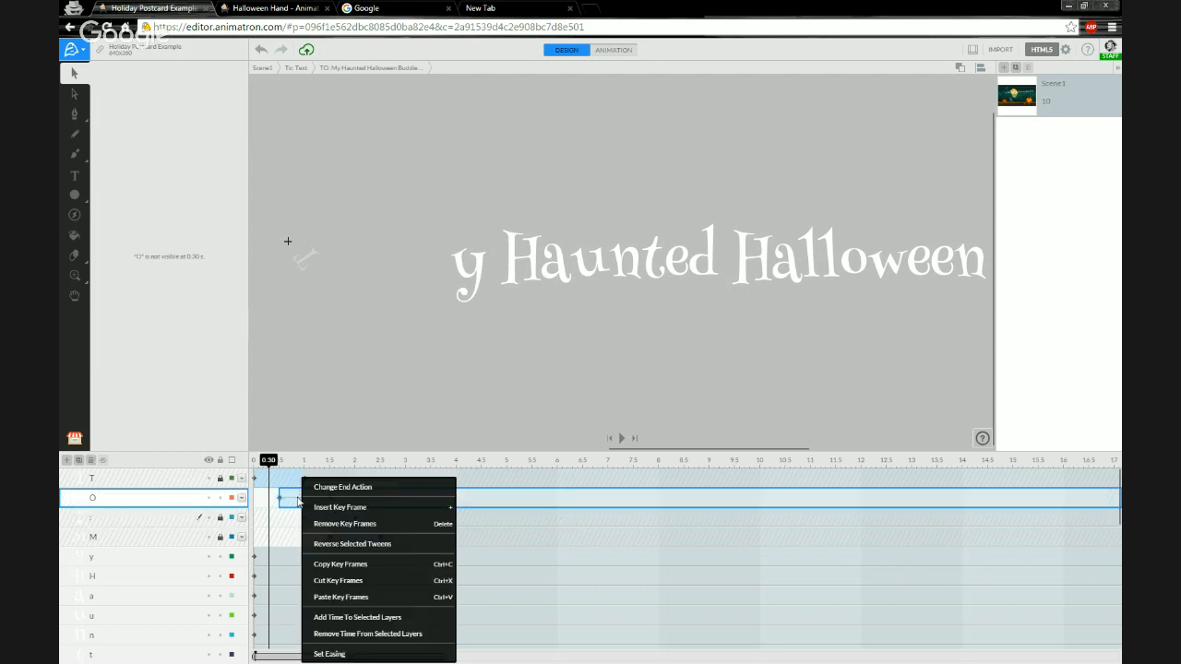
pyautogui.click(330, 655)
pyautogui.click(259, 480)
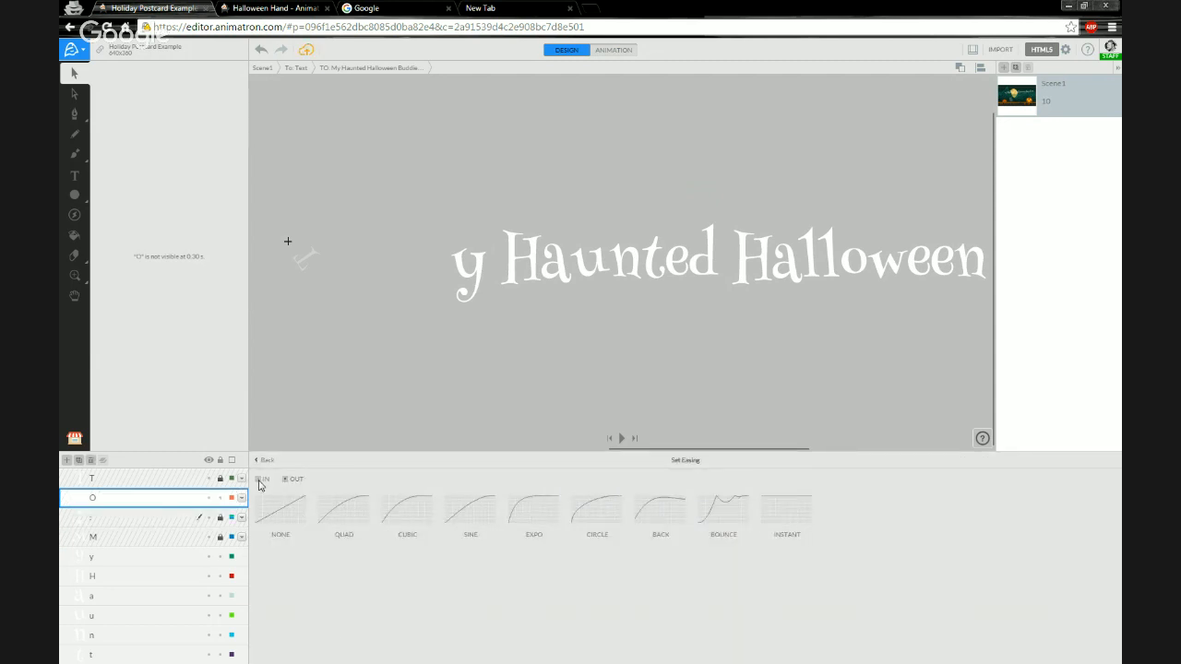
pyautogui.click(340, 509)
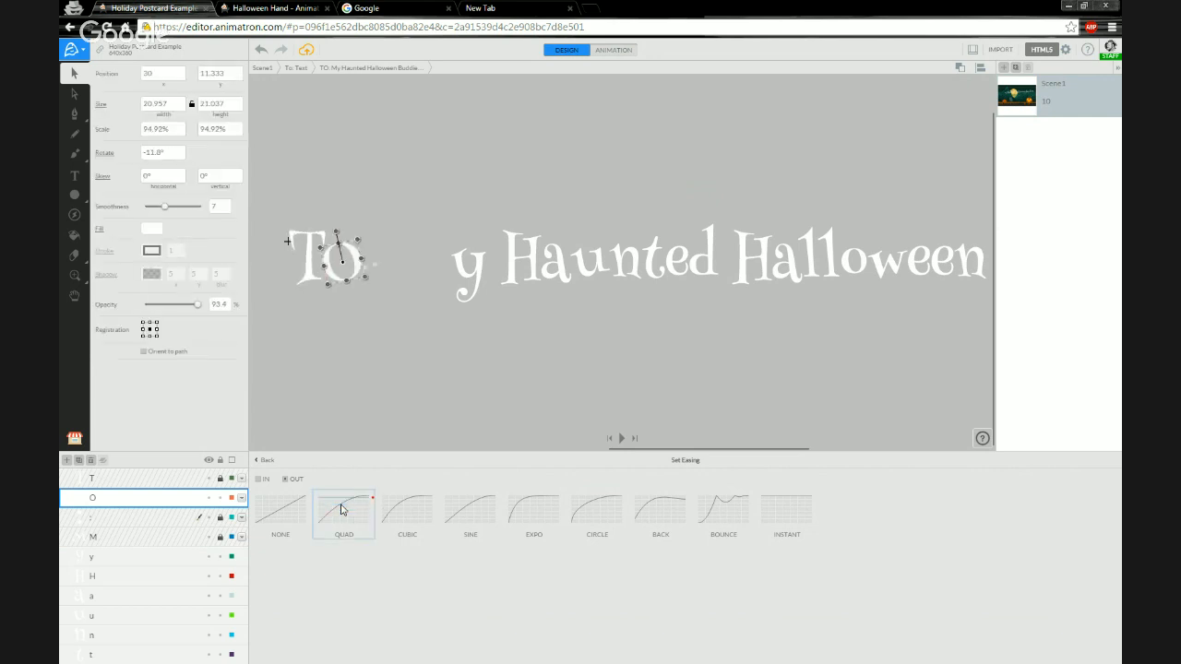
pyautogui.click(266, 461)
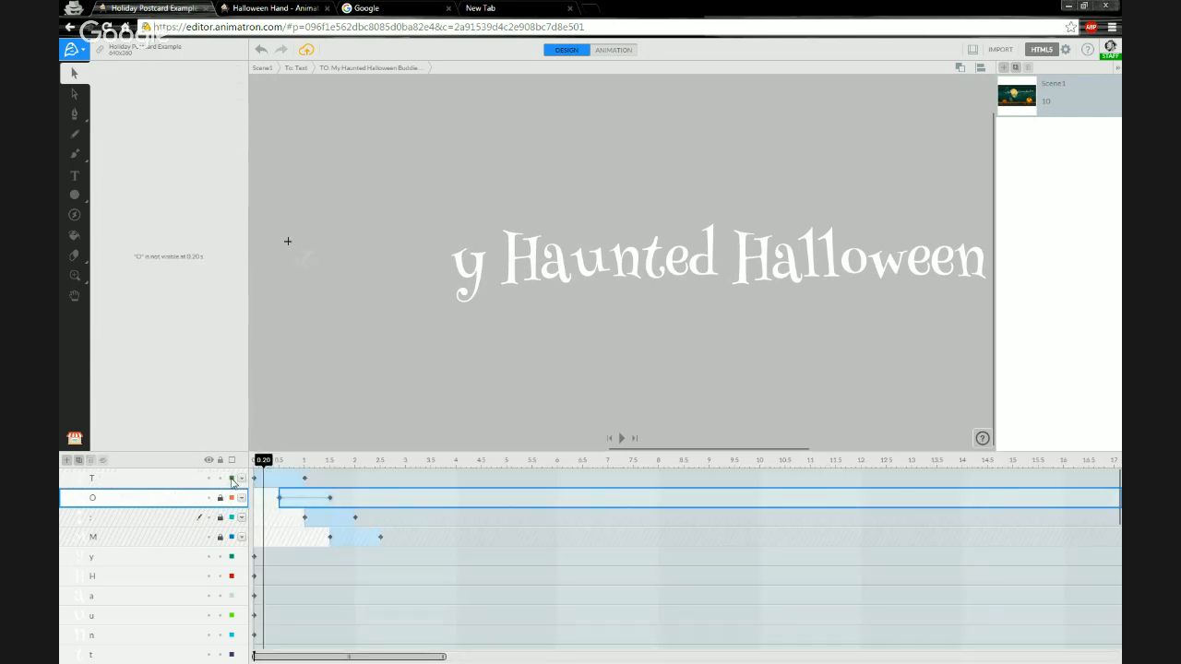
# Set the T letter's tween easing to Quad Out and lock its layer.
pyautogui.rightClick(277, 479)
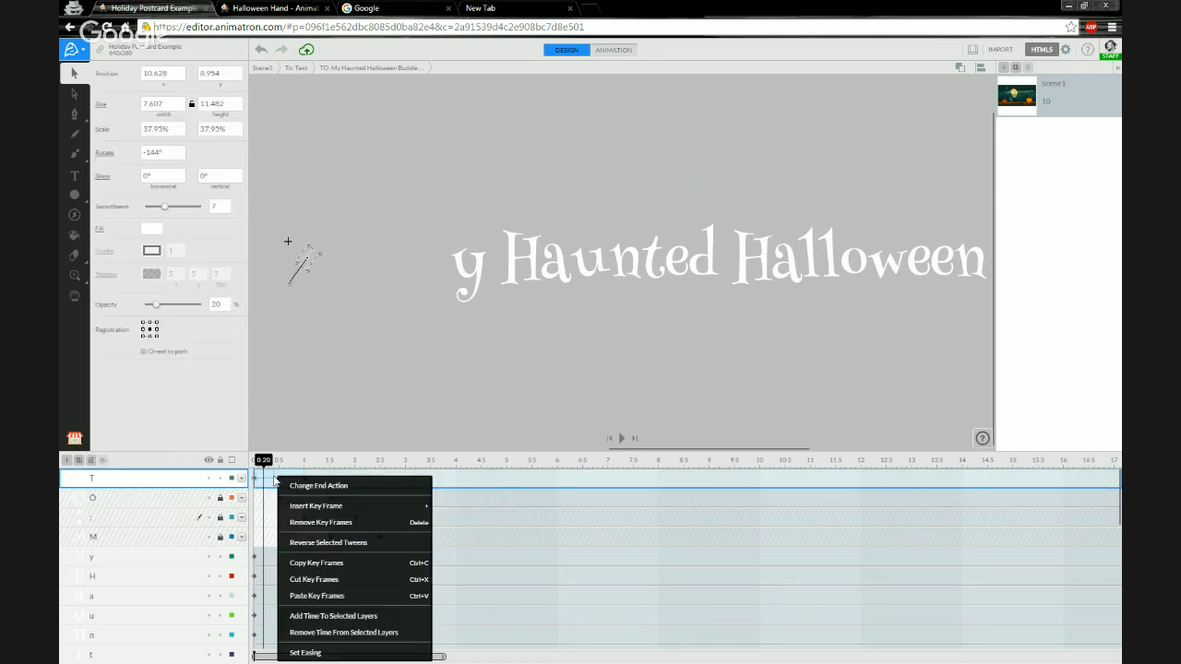
pyautogui.click(297, 655)
pyautogui.click(260, 480)
pyautogui.click(335, 513)
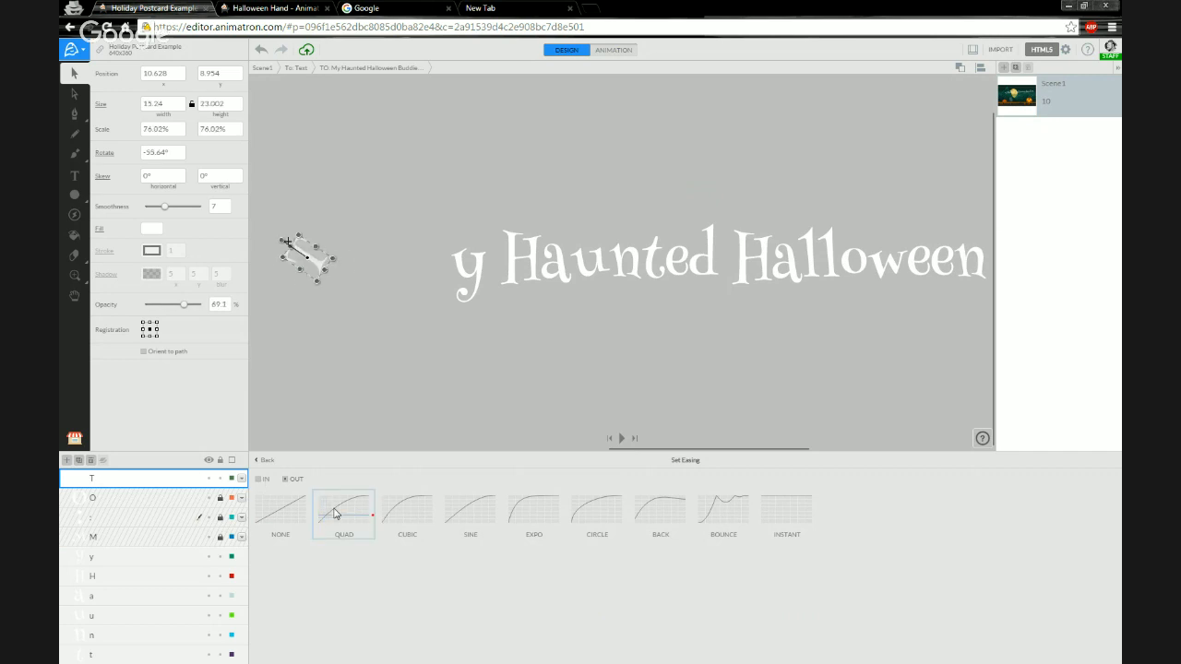
pyautogui.click(267, 461)
pyautogui.click(220, 478)
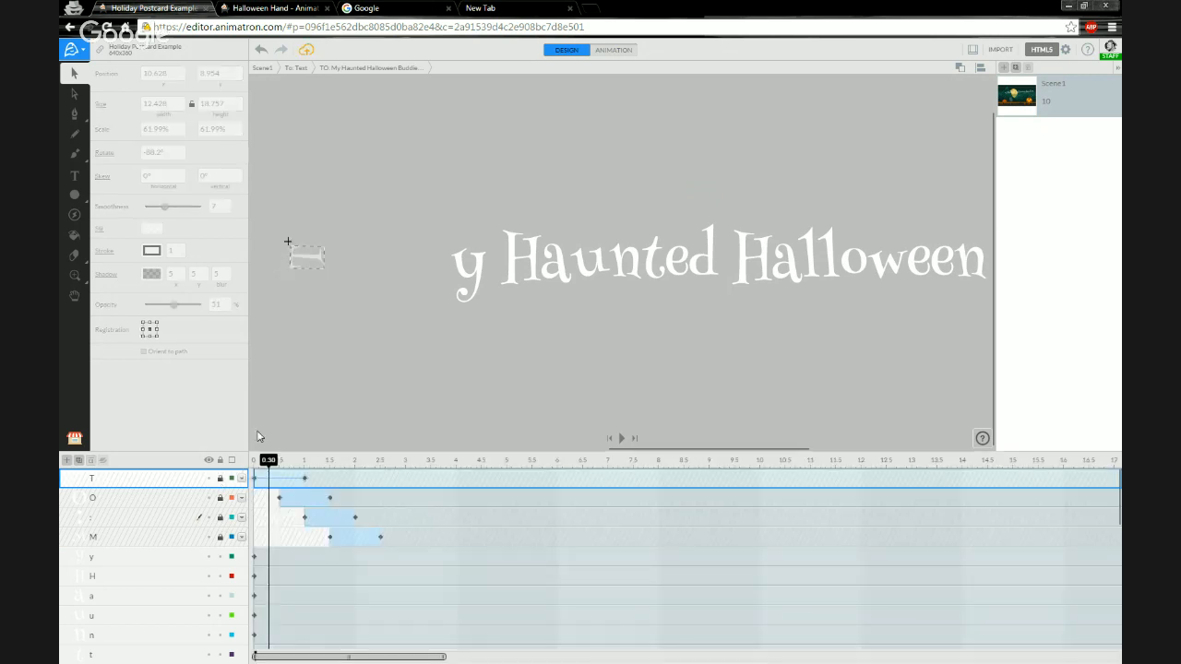
# Scrub through the letter tweens, exit to the scene level and play the preview from the start.
pyautogui.moveTo(265, 463); pyautogui.dragTo(306, 471)
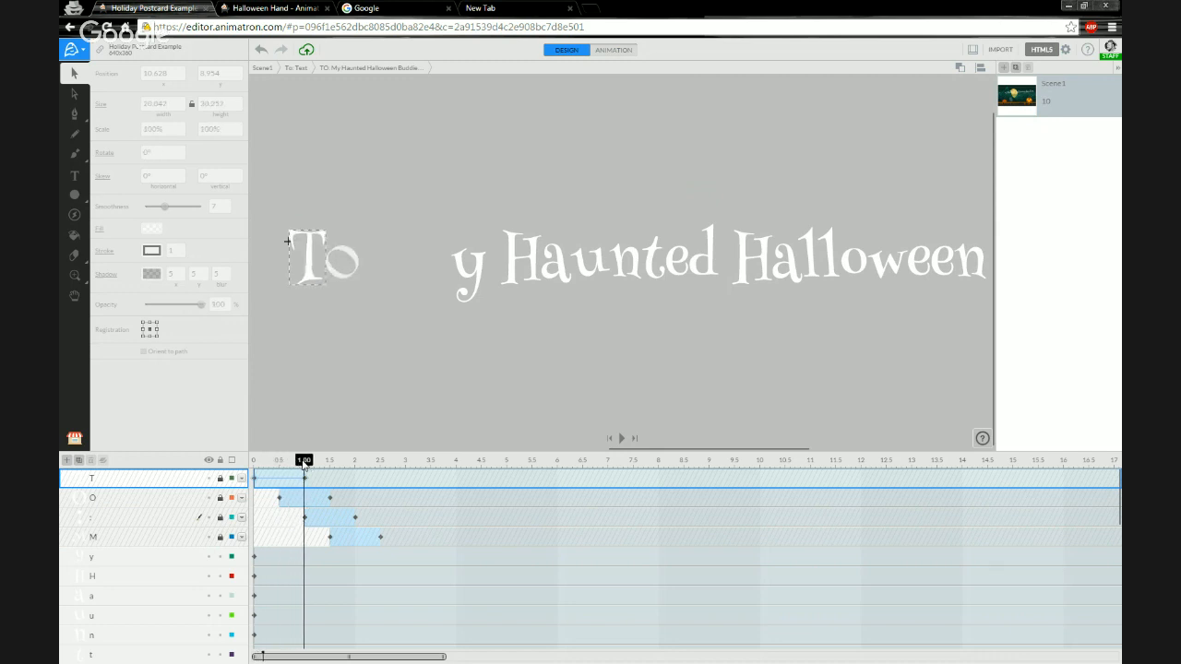
pyautogui.moveTo(304, 464)
pyautogui.mouseDown()
pyautogui.moveTo(341, 466)
pyautogui.moveTo(271, 462)
pyautogui.moveTo(364, 466)
pyautogui.moveTo(260, 462)
pyautogui.moveTo(383, 473)
pyautogui.moveTo(330, 469)
pyautogui.moveTo(344, 469)
pyautogui.mouseUp()
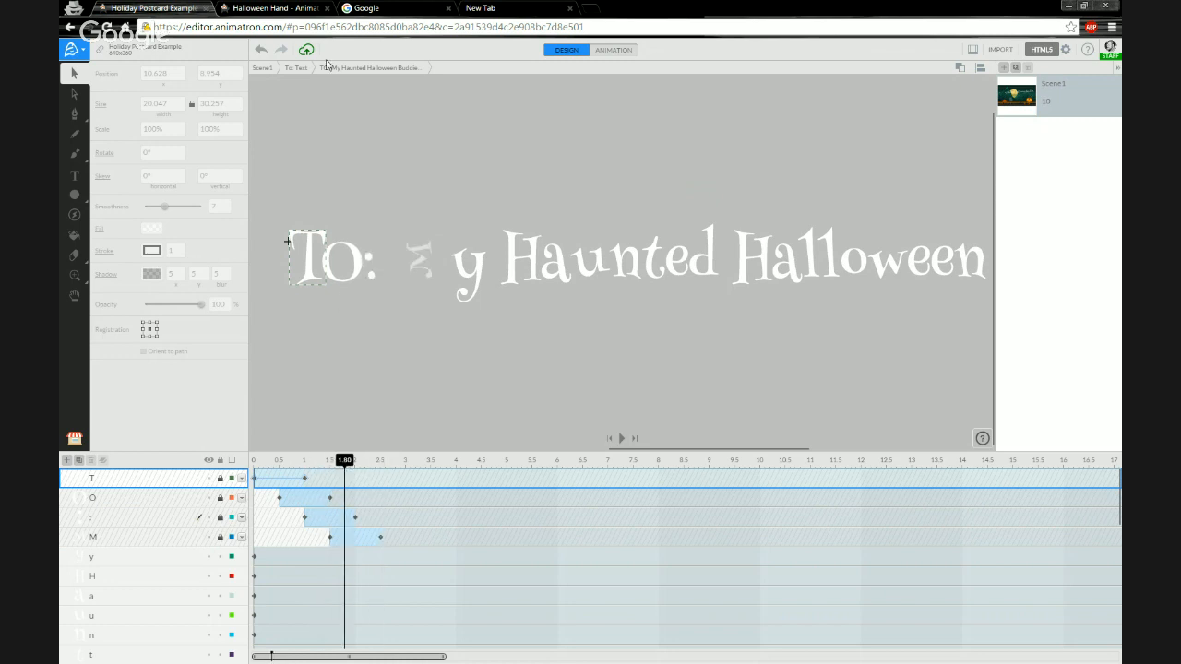
pyautogui.click(266, 72)
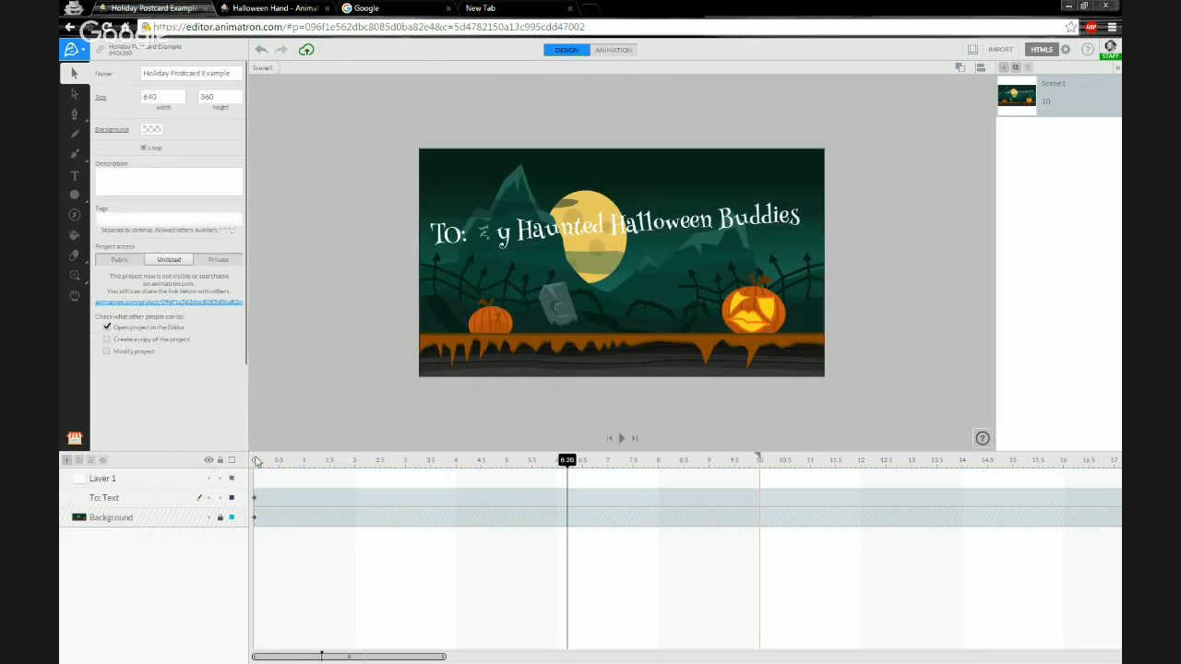
pyautogui.click(256, 461)
pyautogui.moveTo(256, 461); pyautogui.dragTo(248, 463)
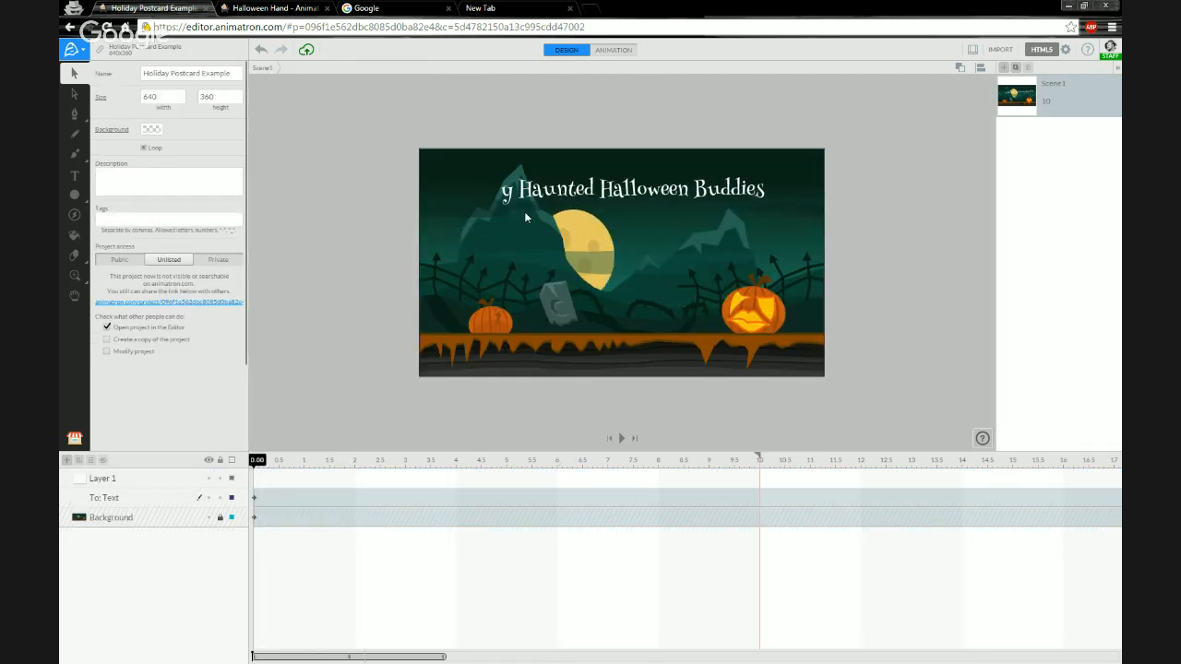
pyautogui.scroll(2, 656, 244)
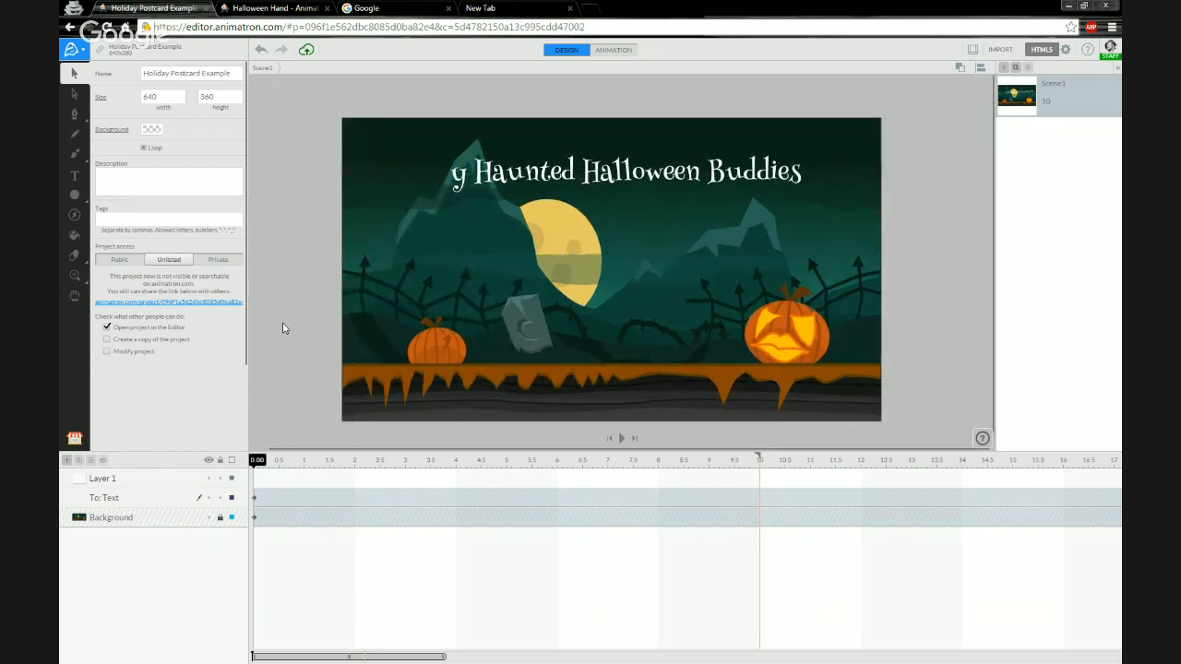
pyautogui.press('space')
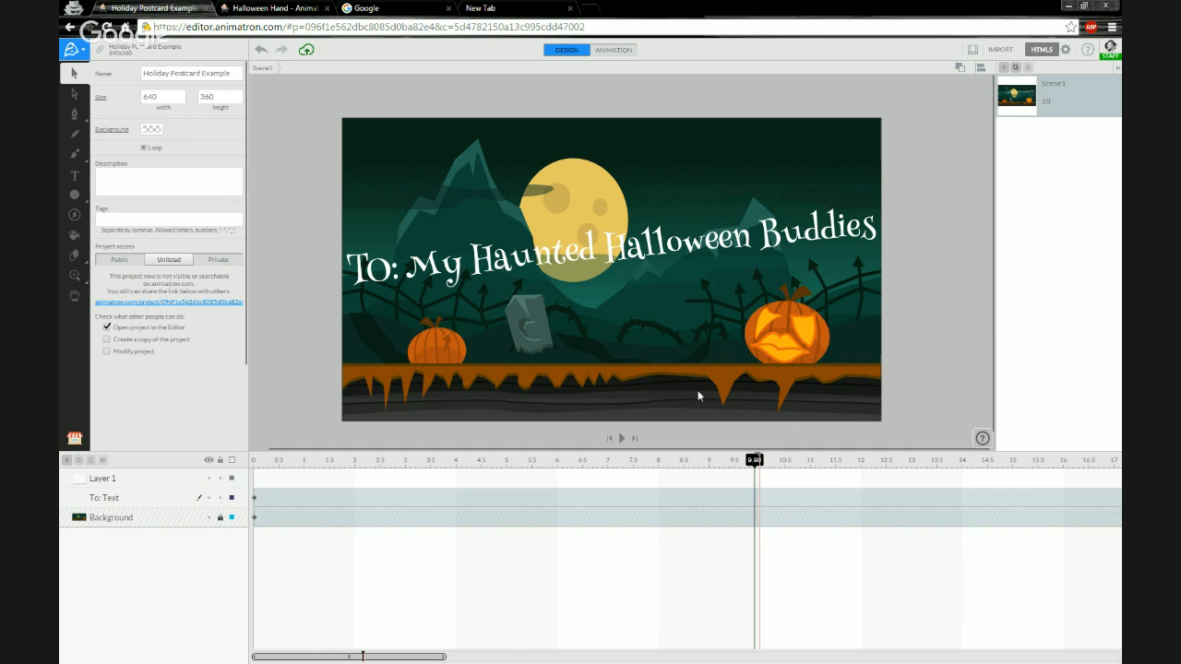
# Scrub the scene timeline near the end to review the finished greeting, then return to the start.
pyautogui.moveTo(462, 461); pyautogui.dragTo(729, 463)
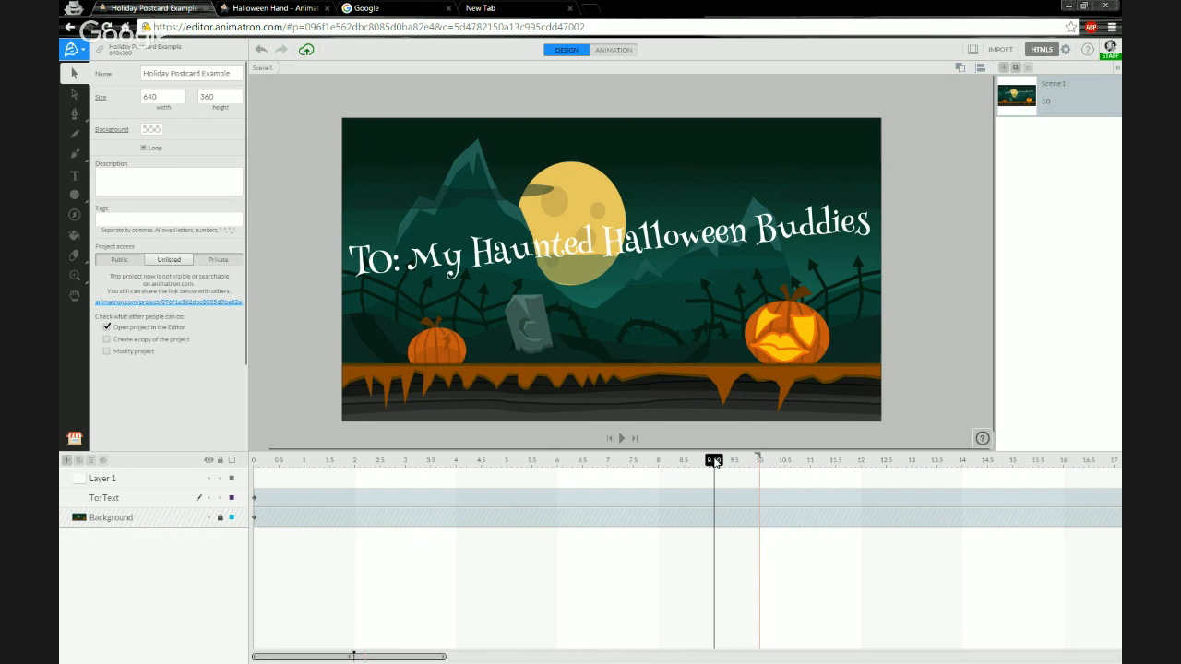
pyautogui.moveTo(716, 462)
pyautogui.mouseDown()
pyautogui.moveTo(696, 468)
pyautogui.moveTo(707, 464)
pyautogui.mouseUp()
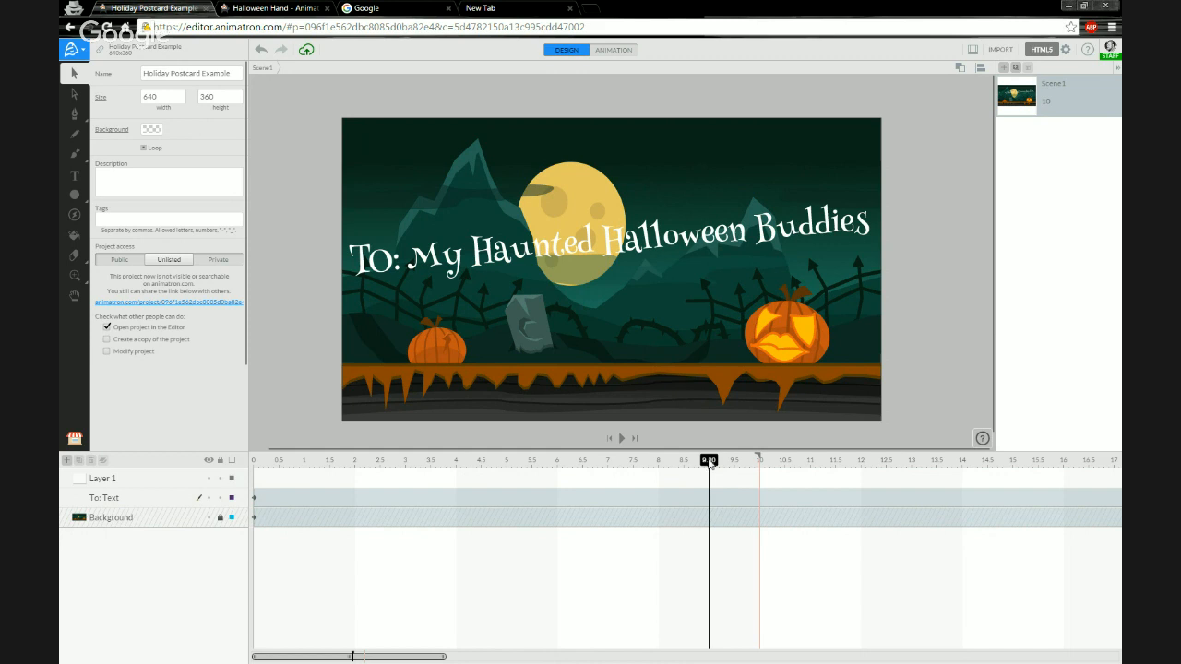
pyautogui.moveTo(706, 462); pyautogui.dragTo(750, 464)
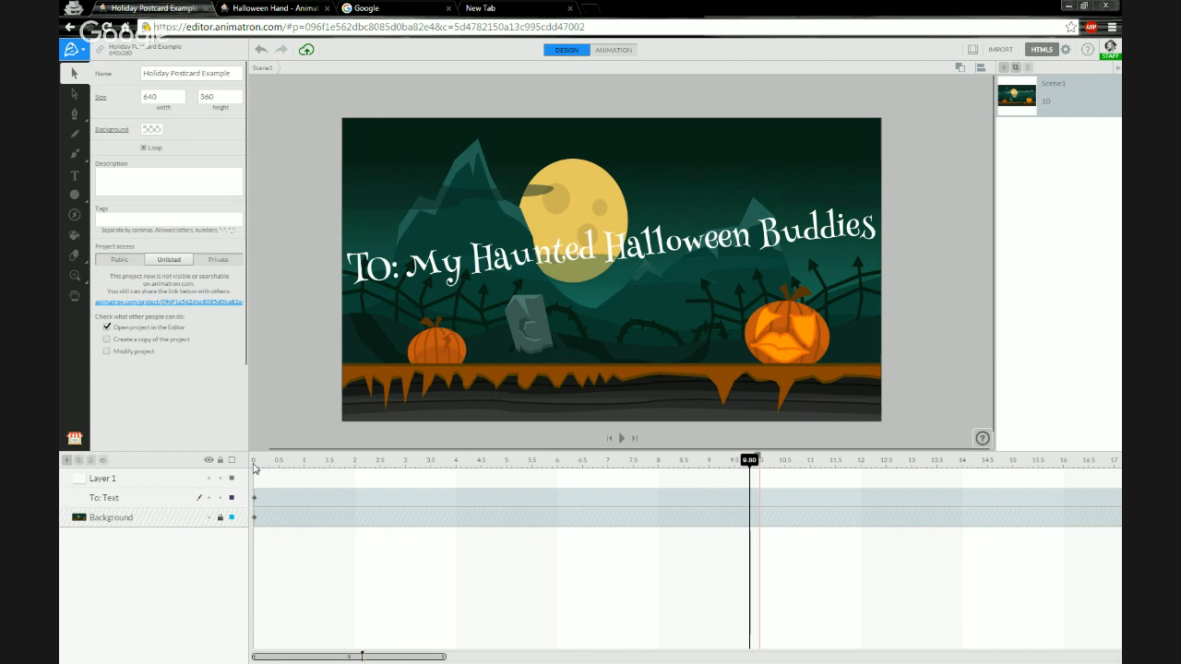
pyautogui.click(256, 464)
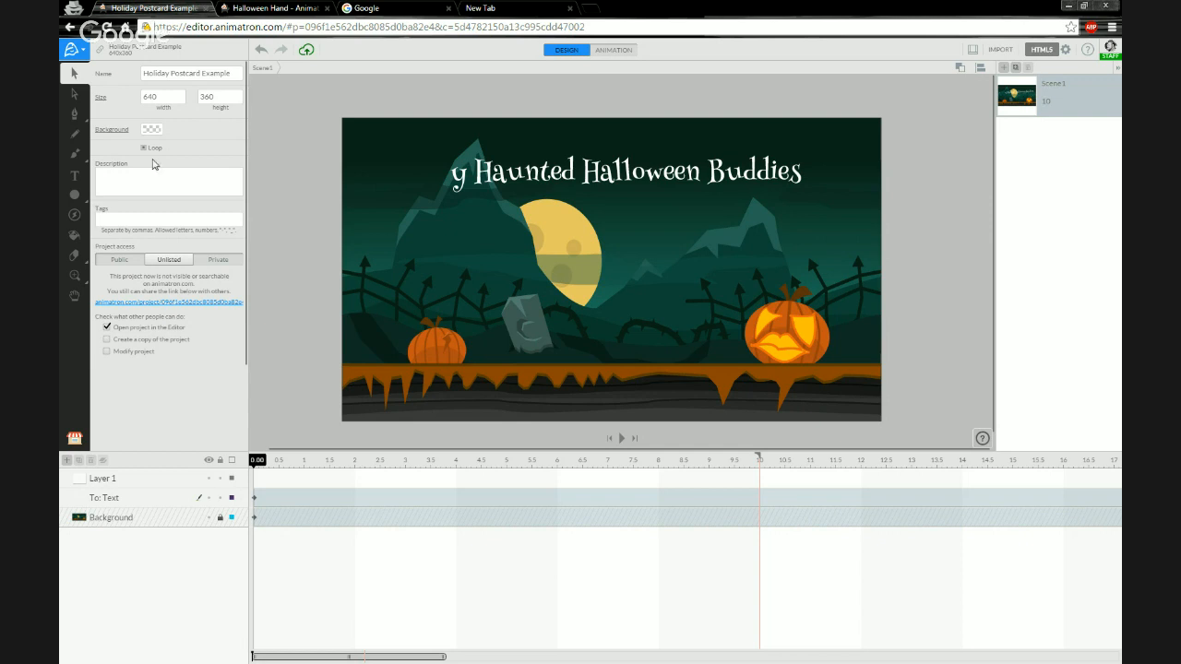
# Switch to the Google tab and search for Free halloween png.
pyautogui.click(390, 11)
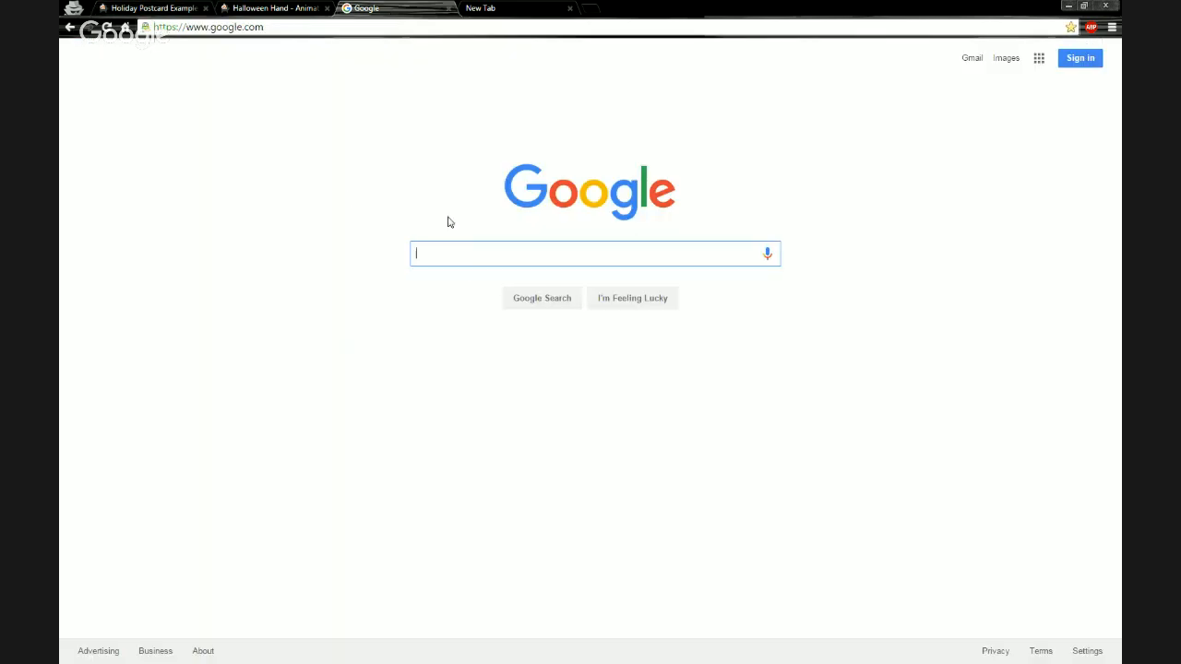
pyautogui.write('Free')
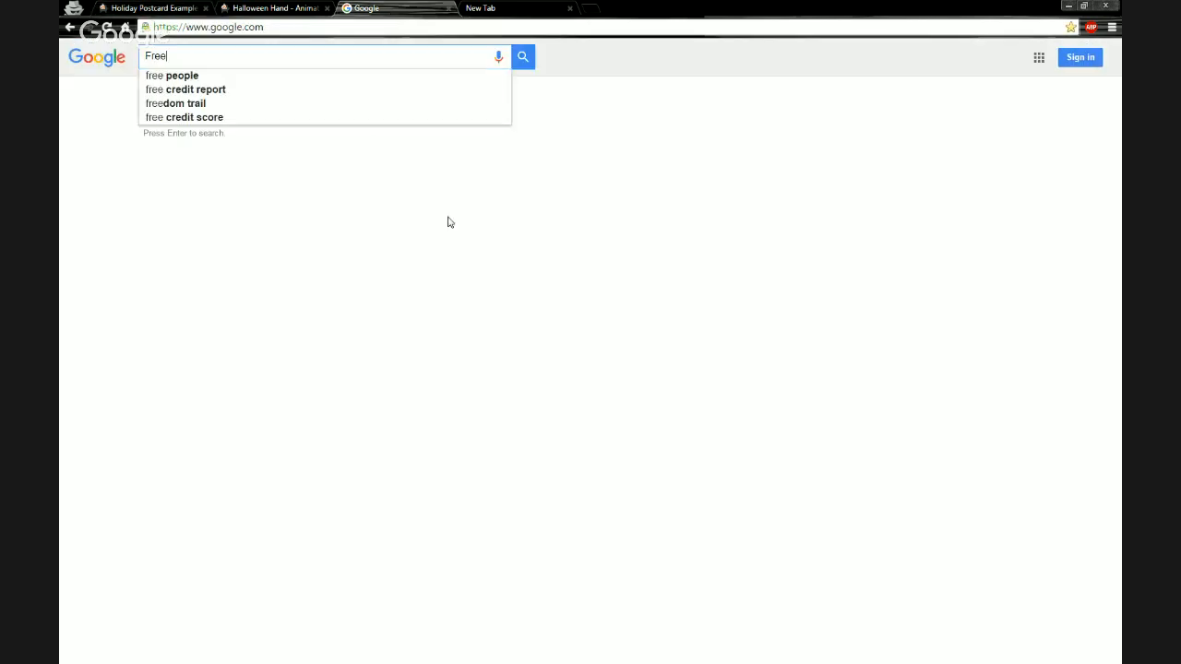
pyautogui.write(' hal')
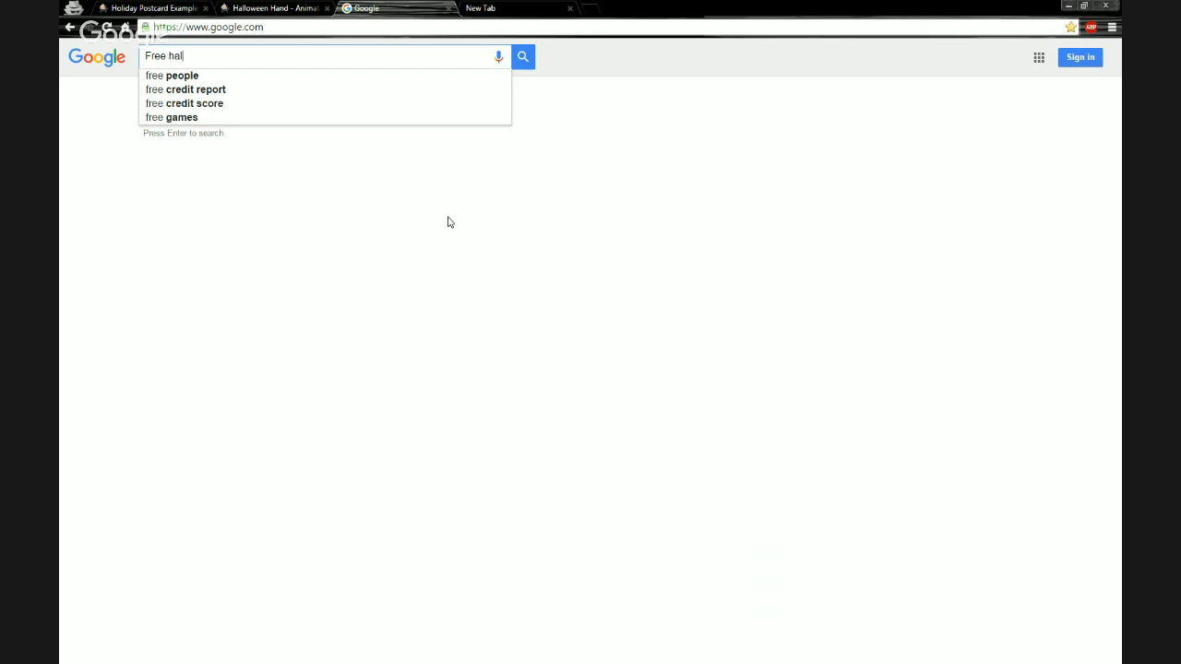
pyautogui.write('loween png')
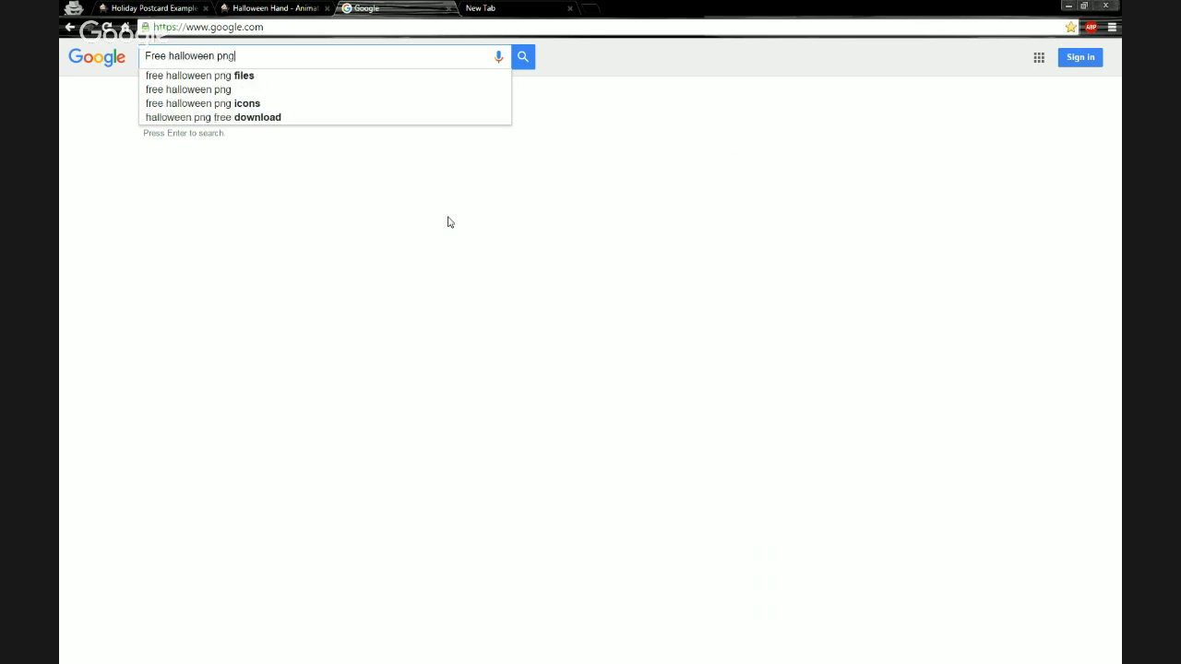
pyautogui.press('Return')
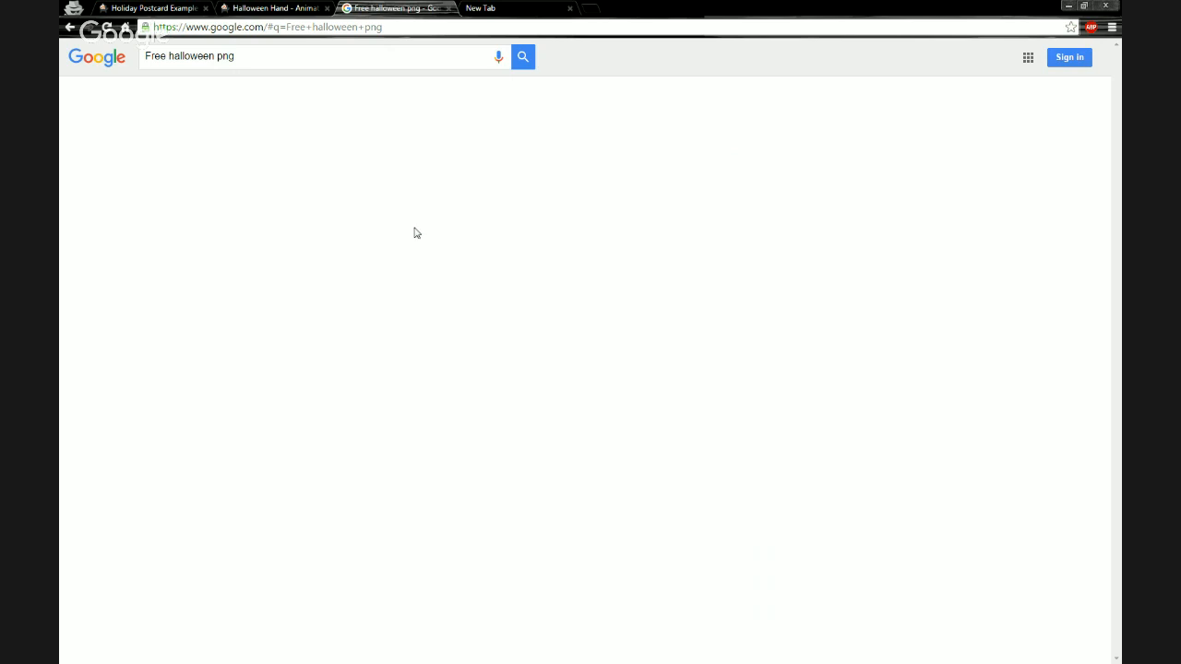
# Open the image results and browse the related pumpkin images.
pyautogui.click(194, 96)
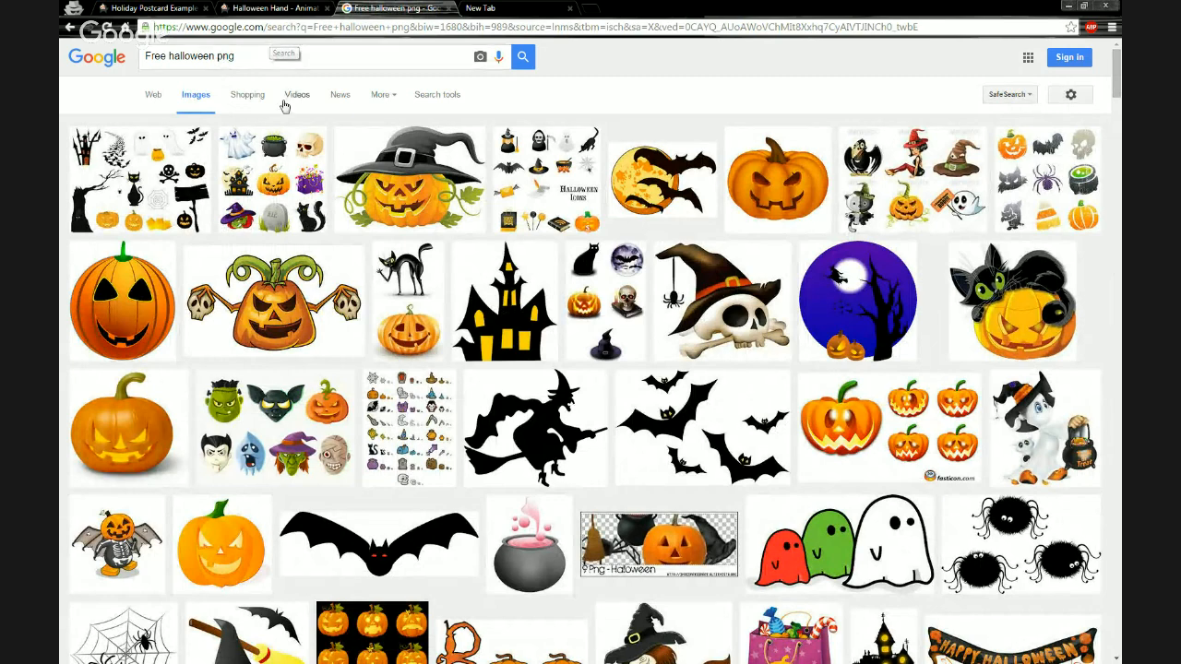
pyautogui.click(219, 533)
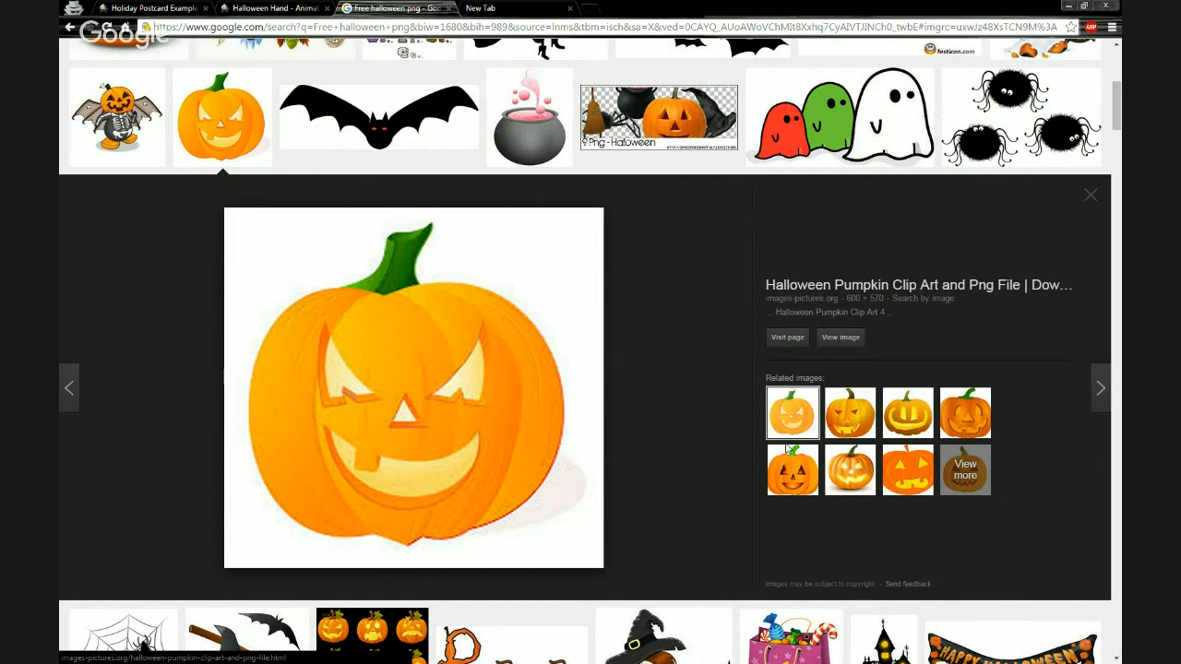
pyautogui.click(839, 427)
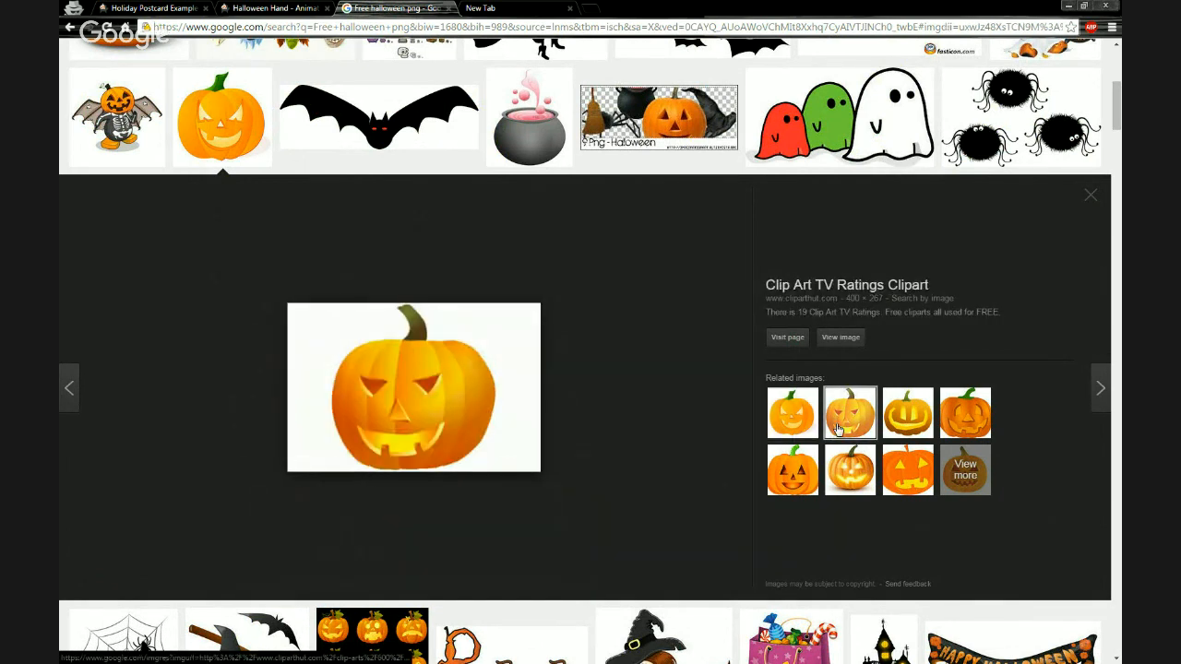
pyautogui.click(836, 465)
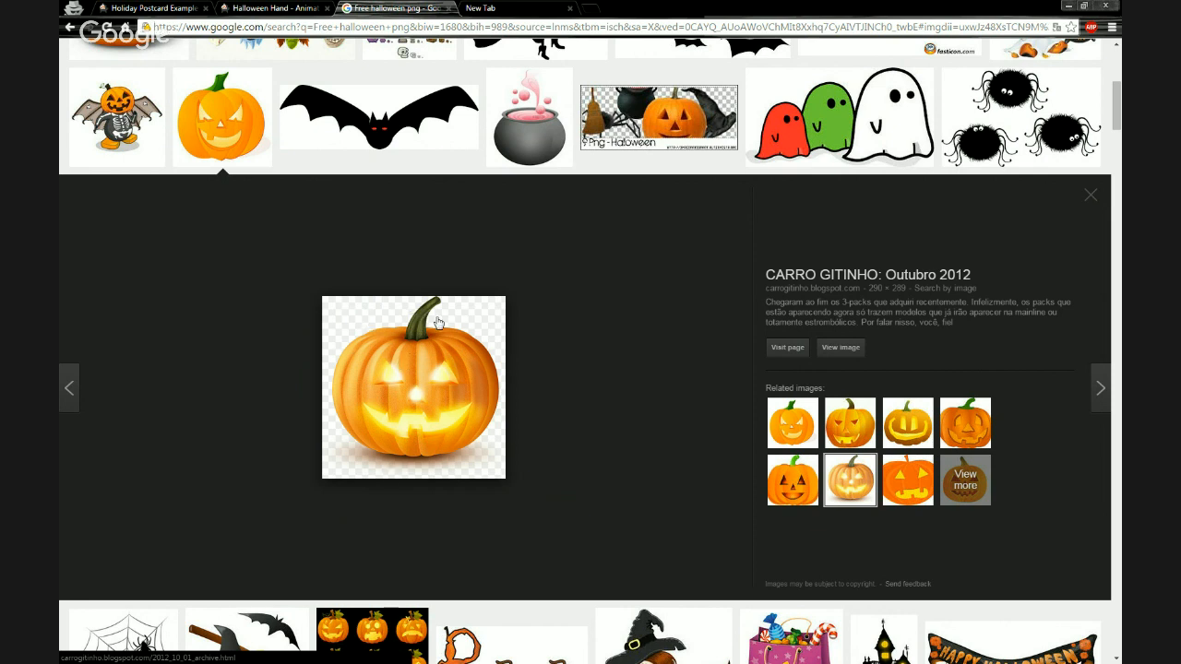
# Try to save the glowing pumpkin image.
pyautogui.rightClick(418, 361)
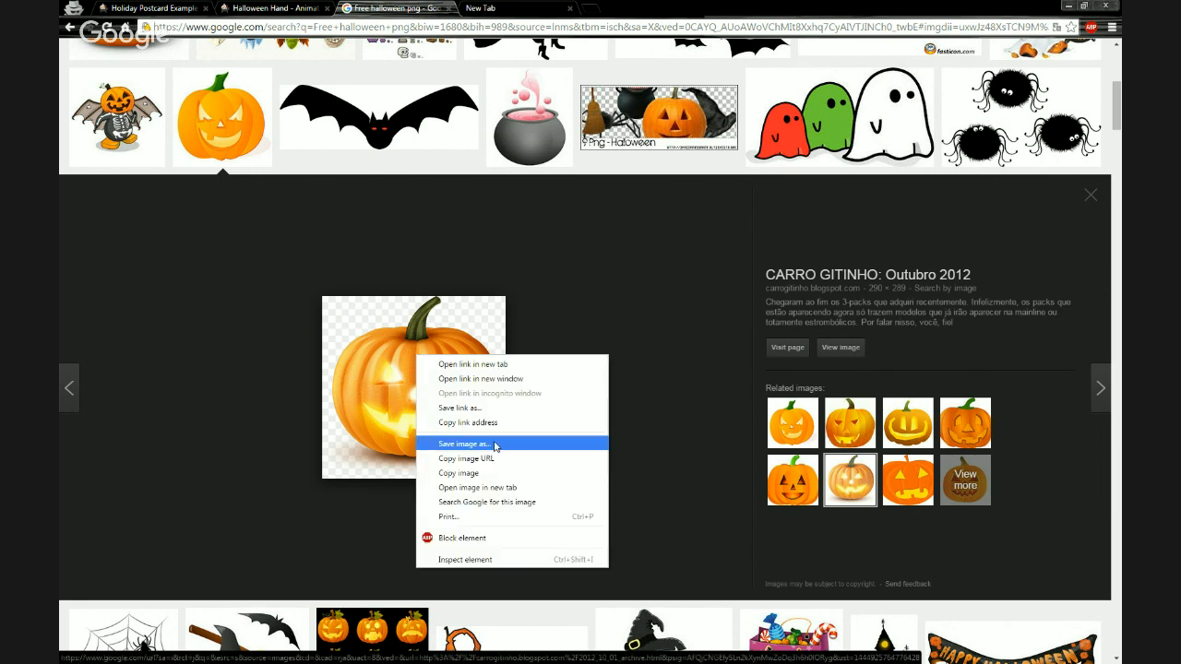
pyautogui.click(371, 395)
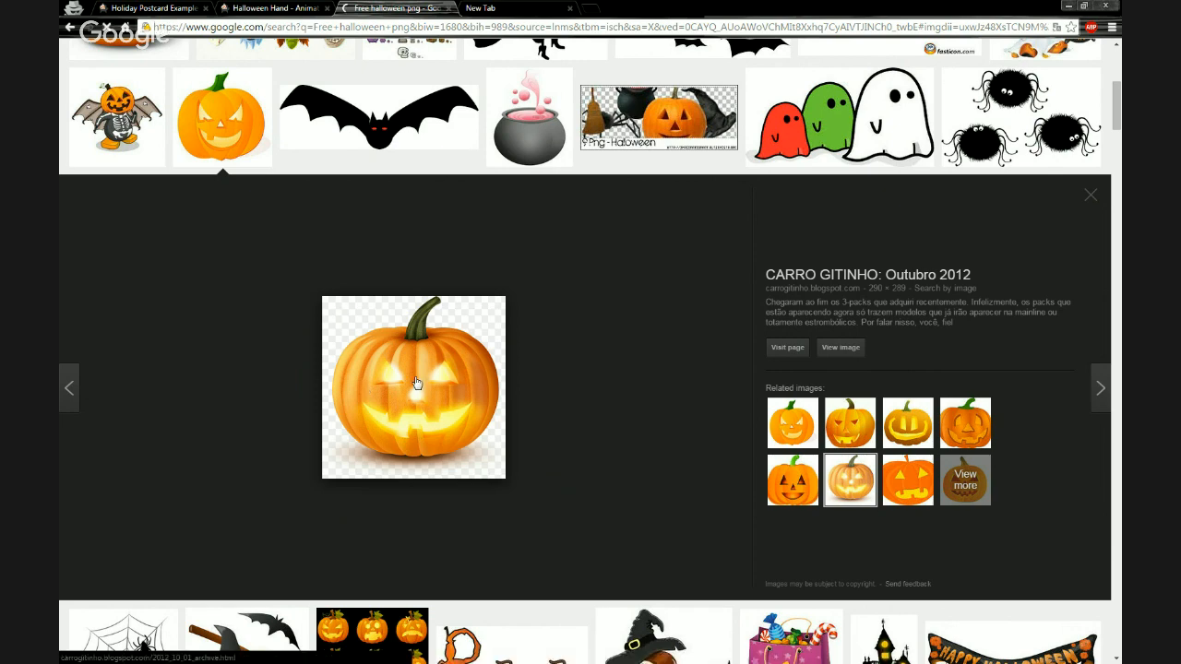
pyautogui.moveTo(415, 381); pyautogui.dragTo(426, 393)
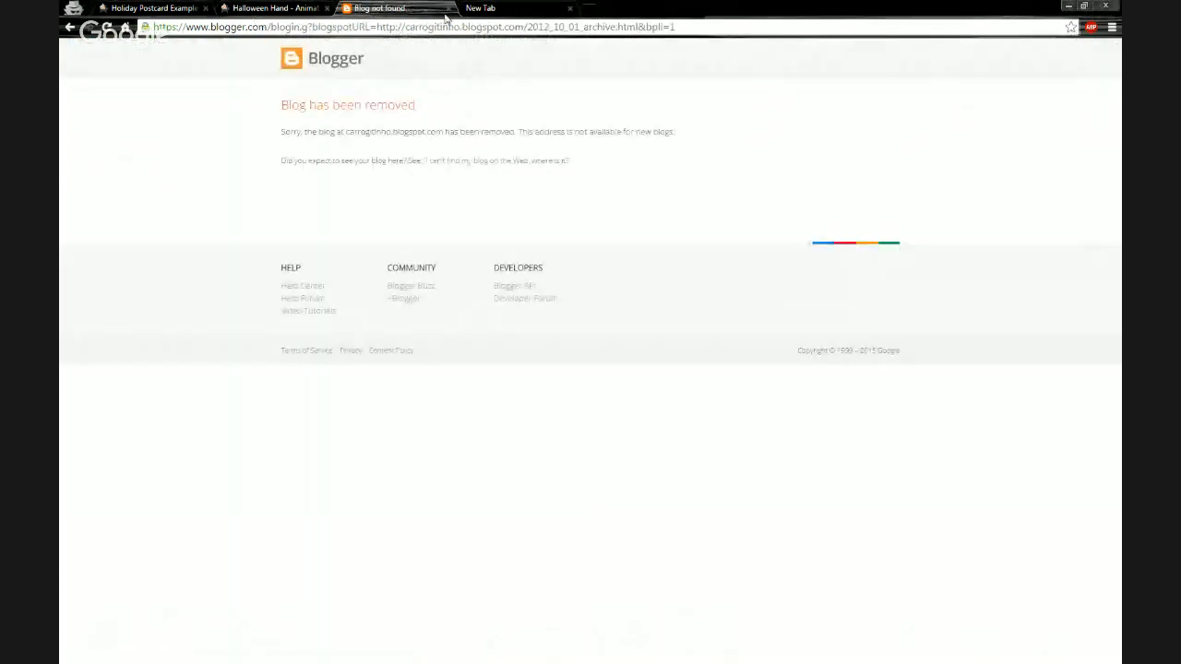
# Close the search tab and return to the Holiday Postcard Example project.
pyautogui.click(449, 8)
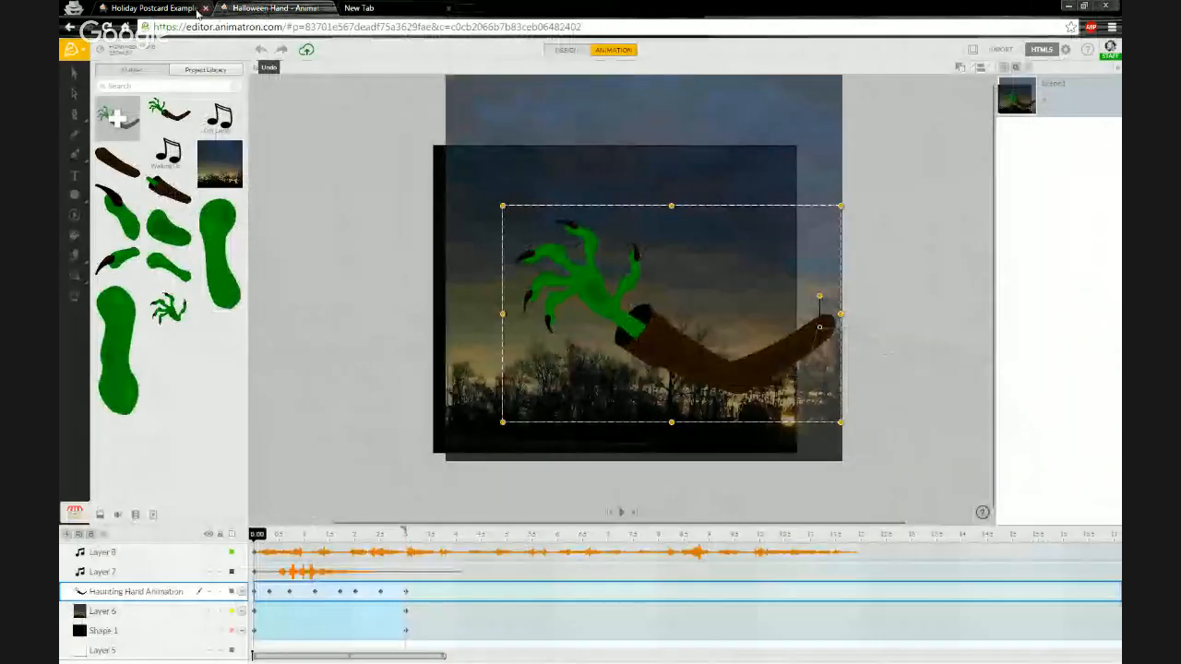
pyautogui.click(161, 9)
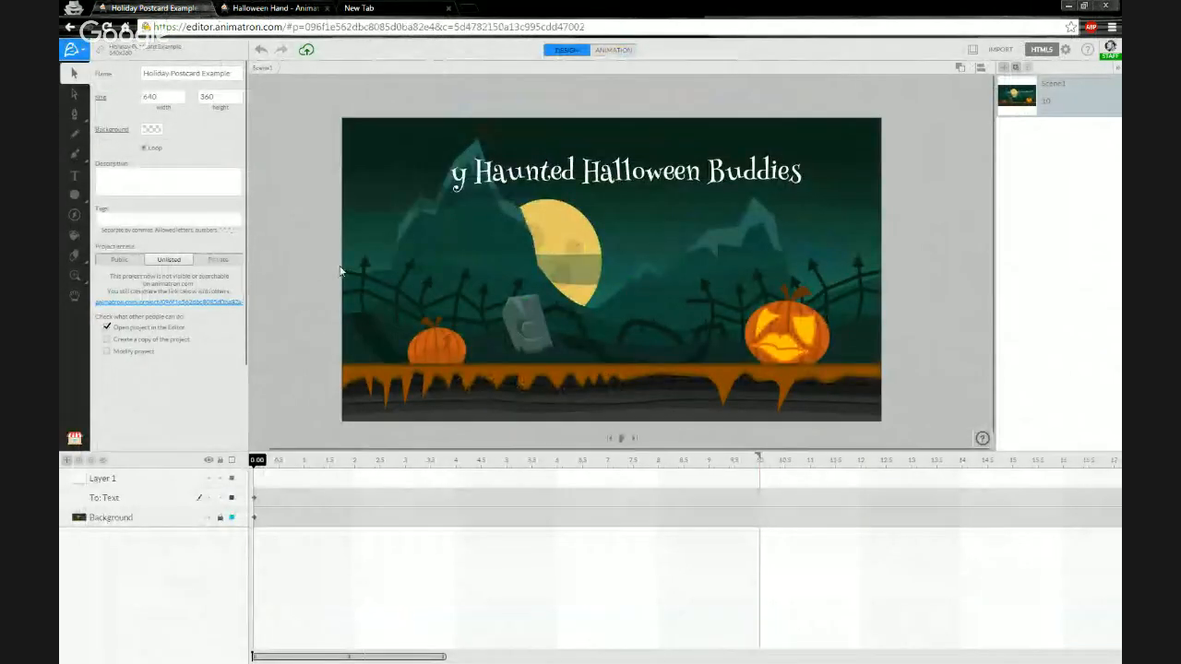
# Import the pumpkin PNG from the Webinar Files folder onto the postcard canvas.
pyautogui.moveTo(59, 148); pyautogui.dragTo(787, 372)
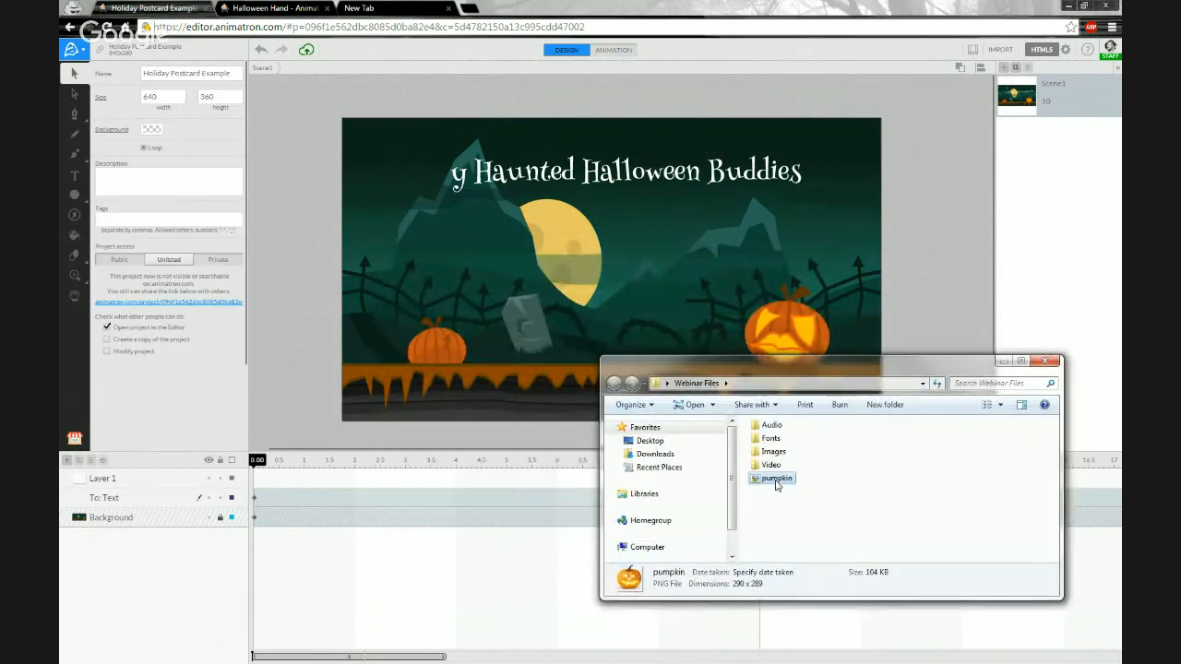
pyautogui.moveTo(776, 482); pyautogui.dragTo(587, 249)
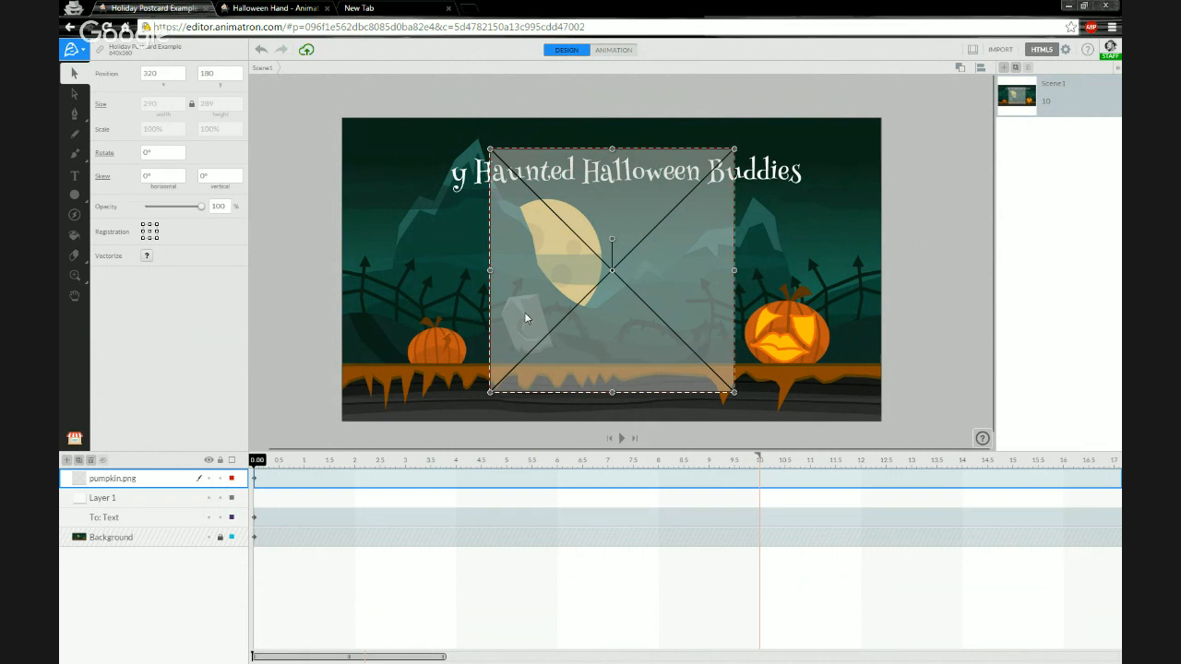
# Scale the pumpkin image down to about 42% and place it on the ground between the tombstone and the right pumpkin.
pyautogui.moveTo(564, 261); pyautogui.dragTo(632, 298)
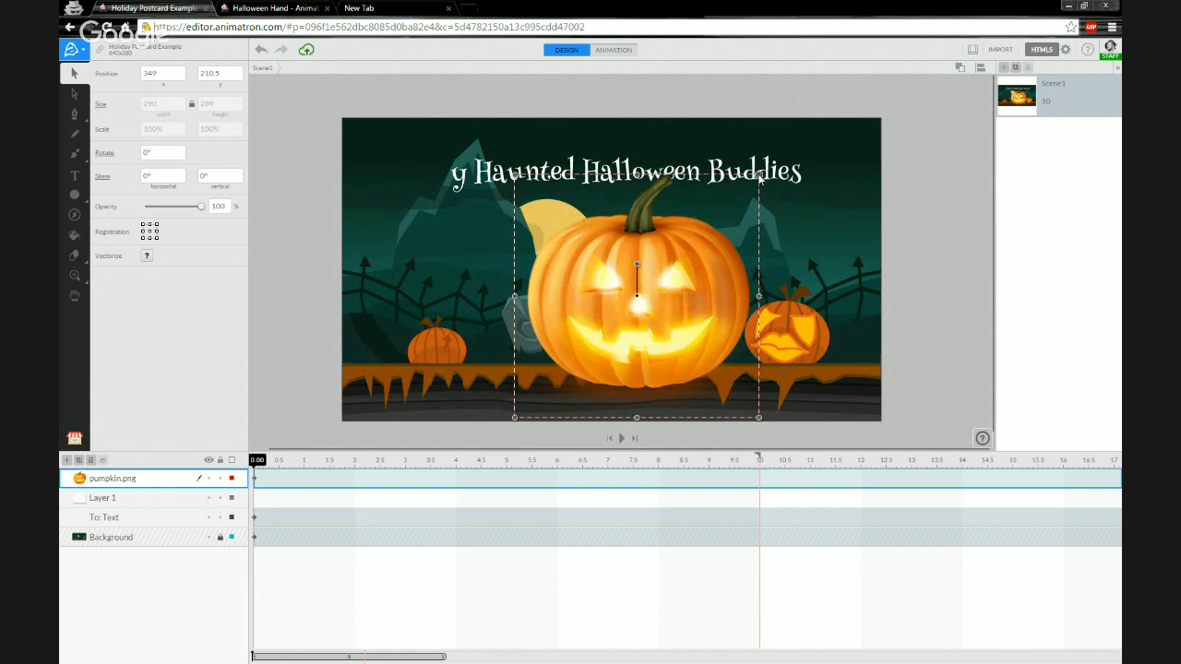
pyautogui.moveTo(759, 177); pyautogui.dragTo(618, 340)
pyautogui.moveTo(577, 381); pyautogui.dragTo(674, 344)
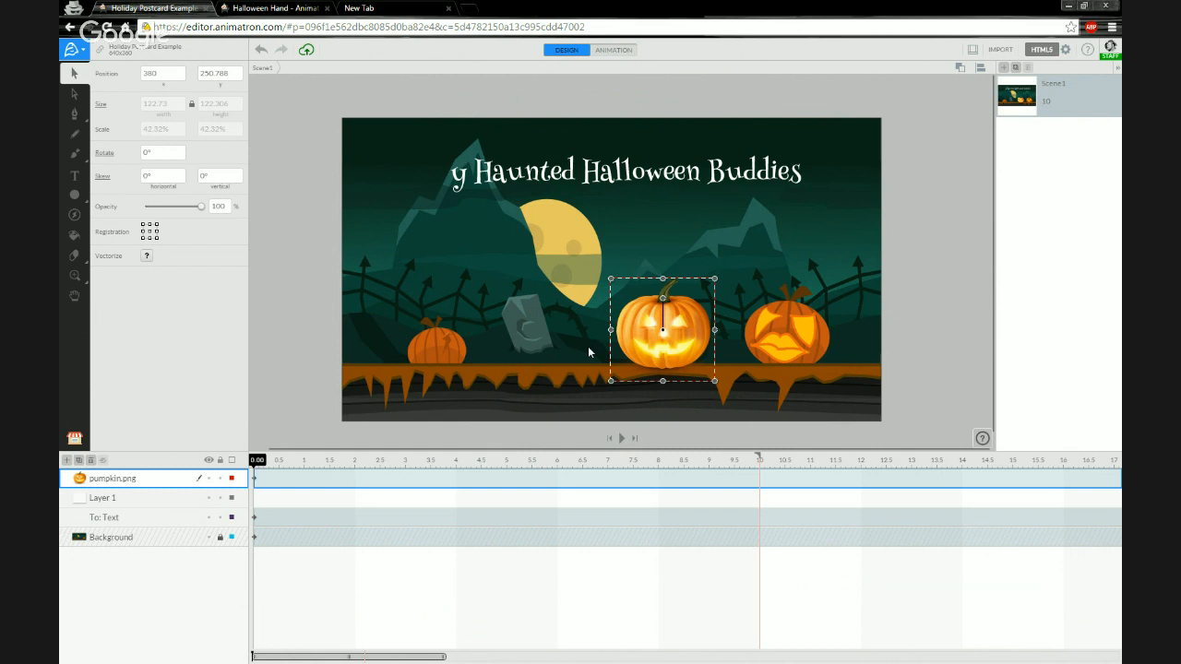
# Nudge the pumpkin image left so it sits just beside the tombstone.
pyautogui.moveTo(631, 332)
pyautogui.mouseDown()
pyautogui.moveTo(609, 339)
pyautogui.moveTo(619, 336)
pyautogui.mouseUp()
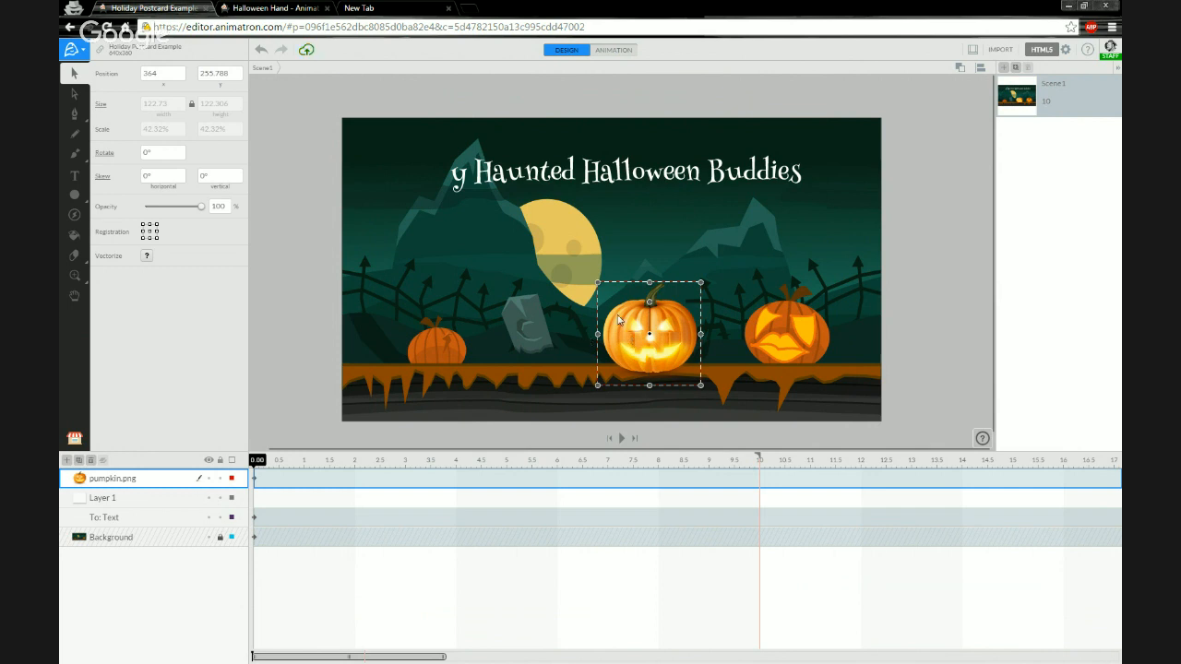
pyautogui.moveTo(622, 340); pyautogui.dragTo(624, 339)
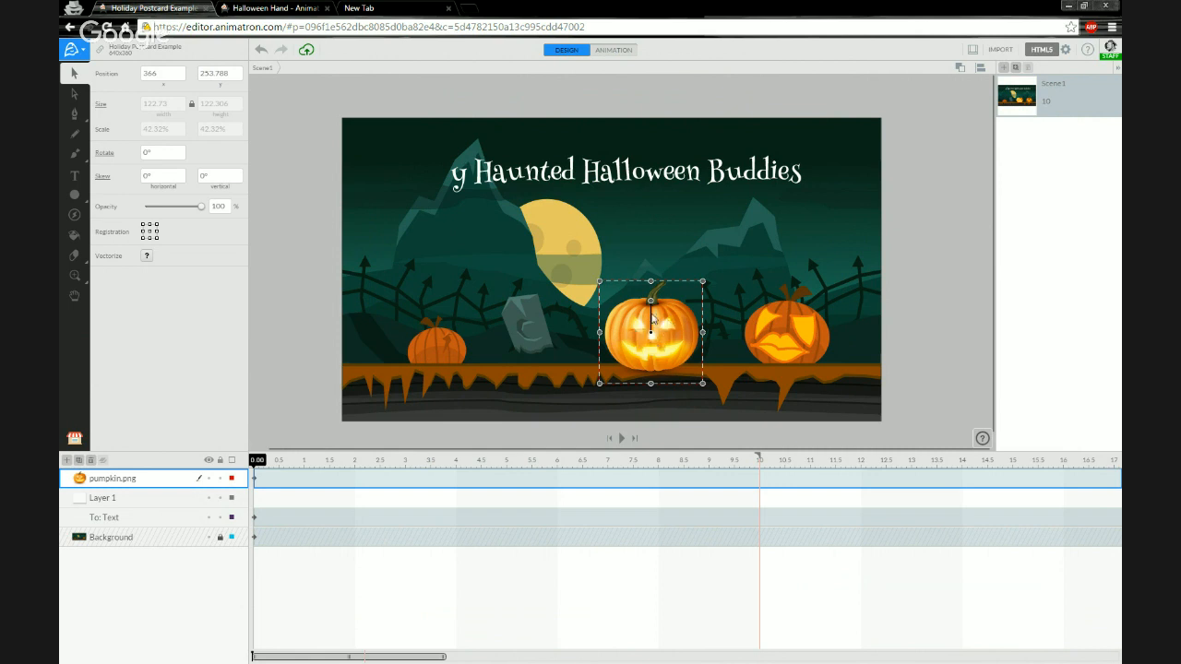
pyautogui.moveTo(632, 337); pyautogui.dragTo(601, 333)
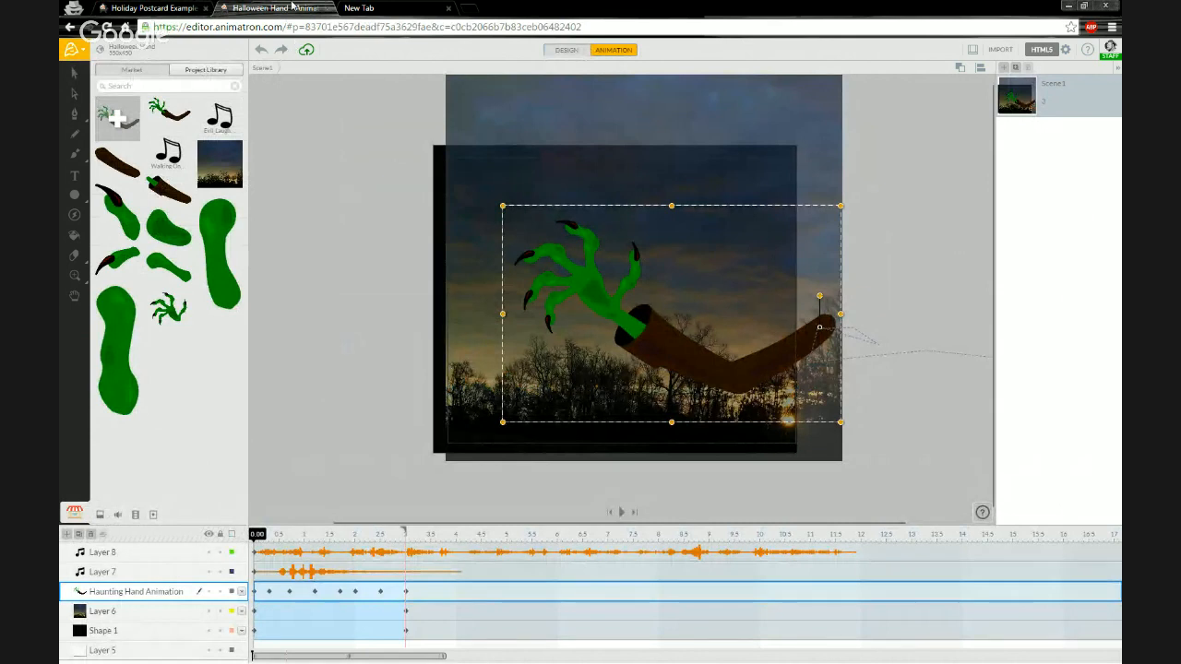
pyautogui.click(152, 8)
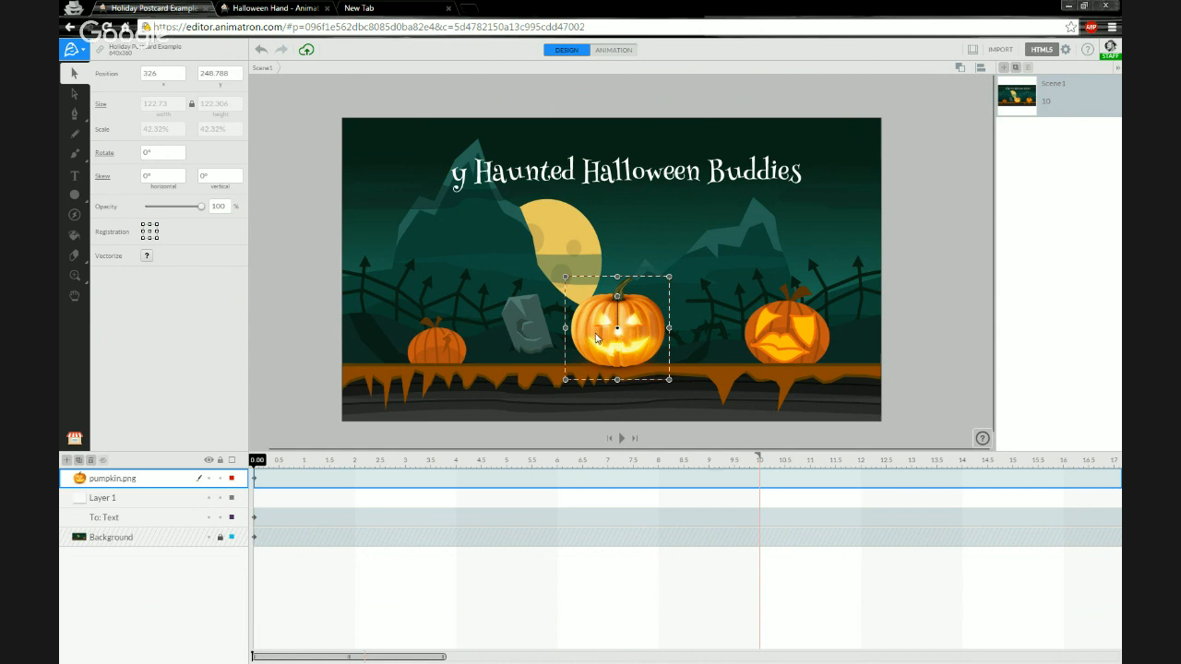
pyautogui.moveTo(595, 337); pyautogui.dragTo(567, 335)
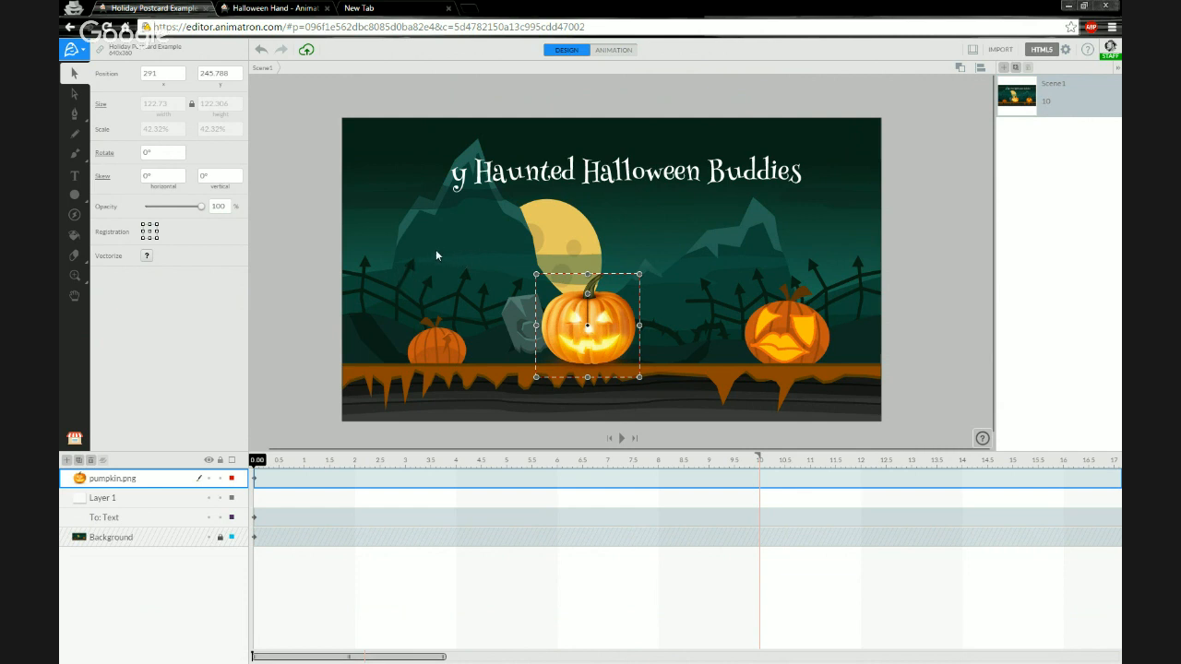
# Add a text object with the company's feedback e-mail address on the canvas below the title.
pyautogui.click(436, 249)
pyautogui.press('t')
pyautogui.click(440, 247)
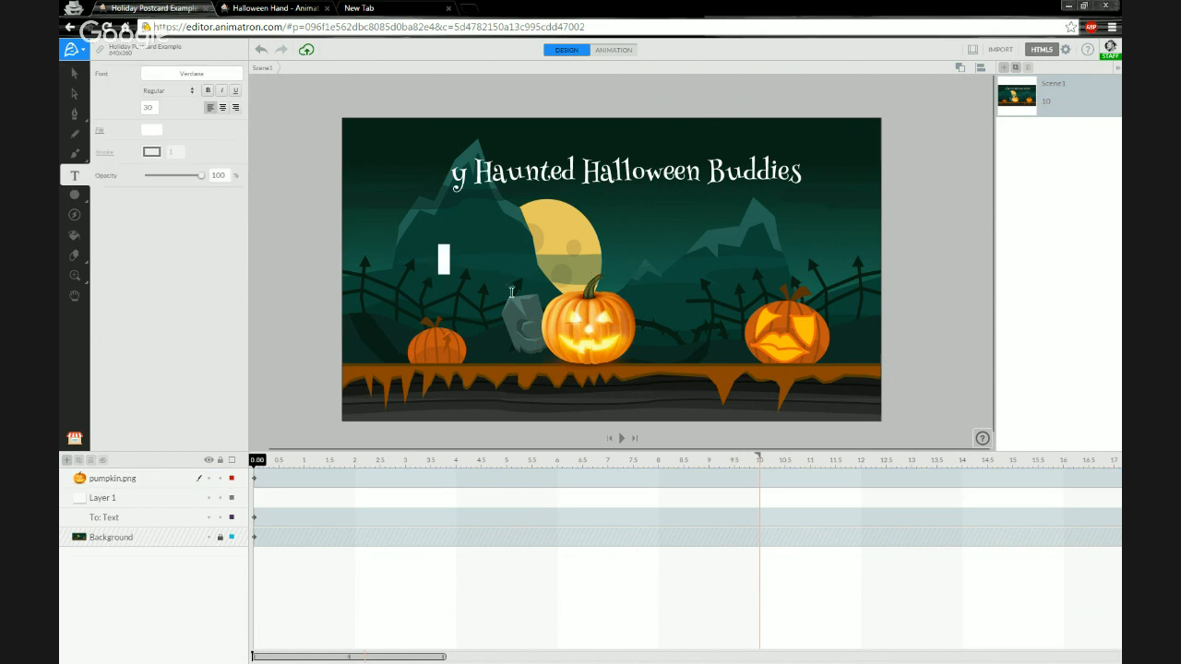
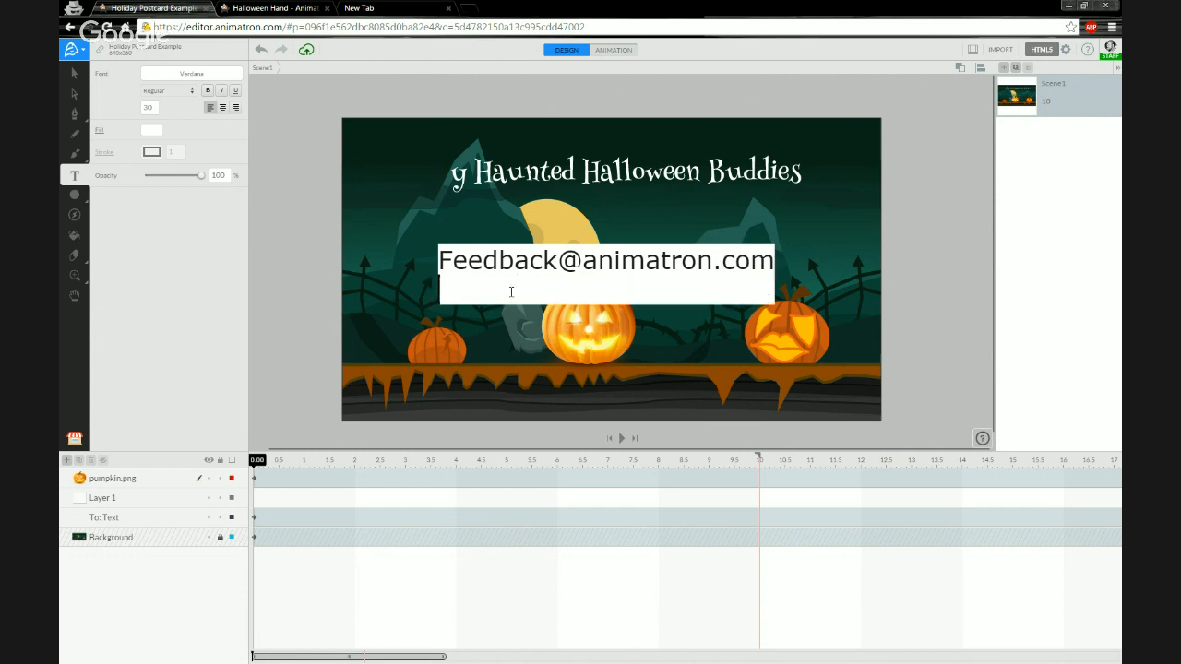
pyautogui.hotkey('ctrl', 'shift', 'i')
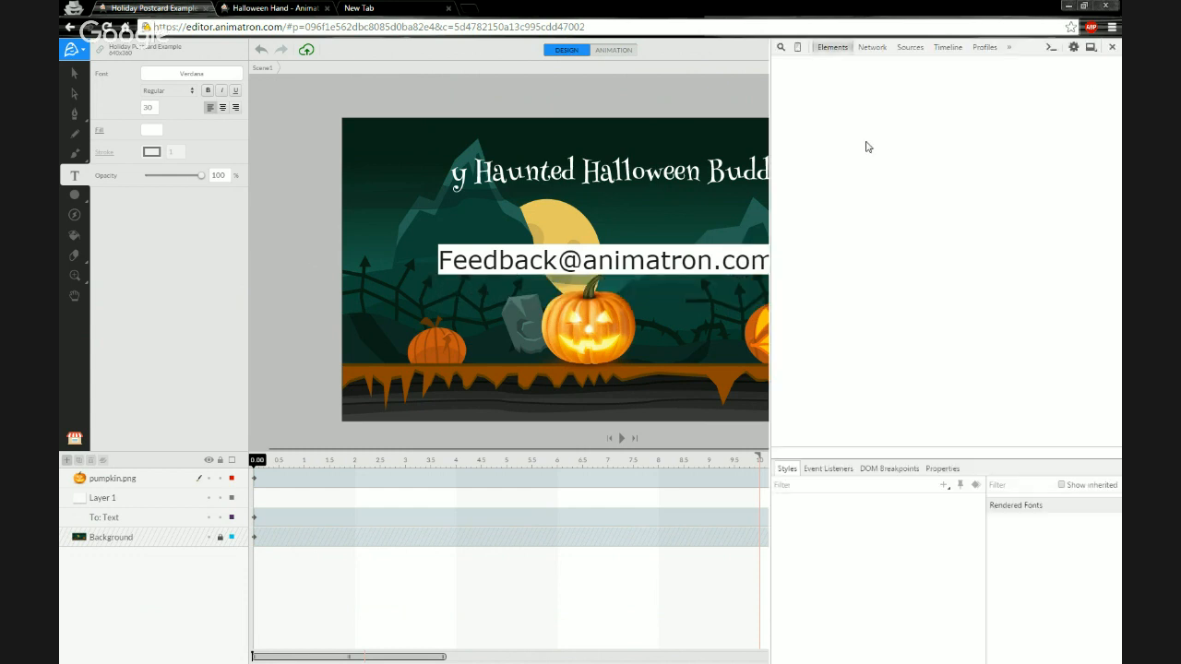
pyautogui.hotkey('ctrl', 'shift', 'i')
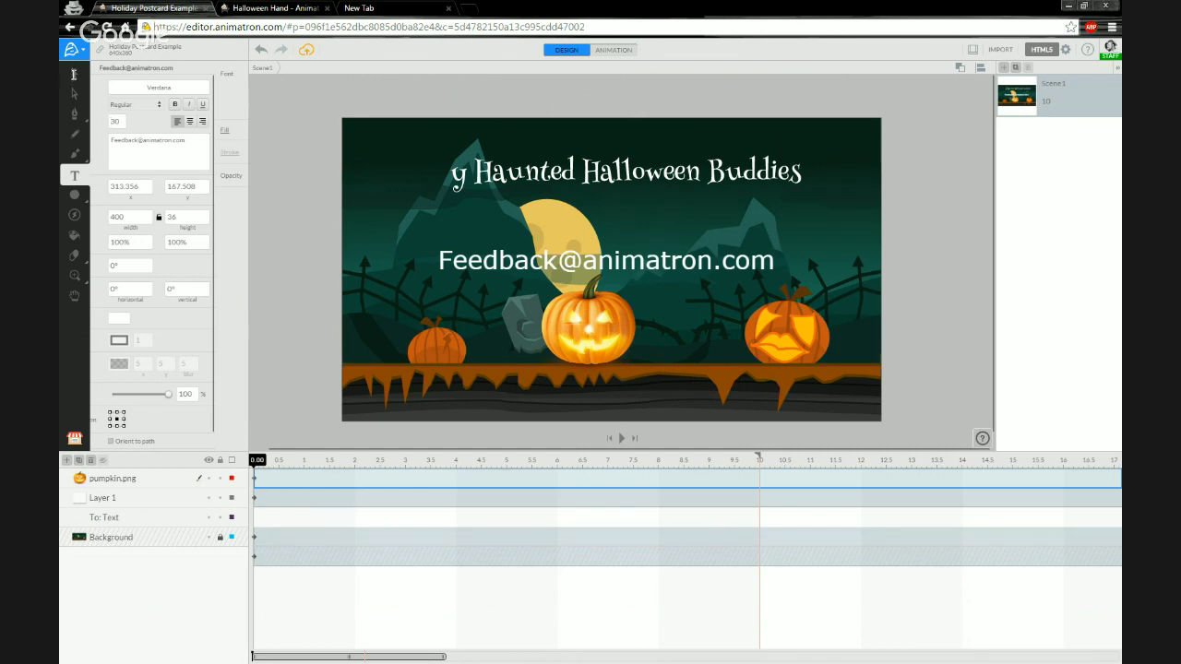
pyautogui.hotkey('ctrl', 'shift', 'i')
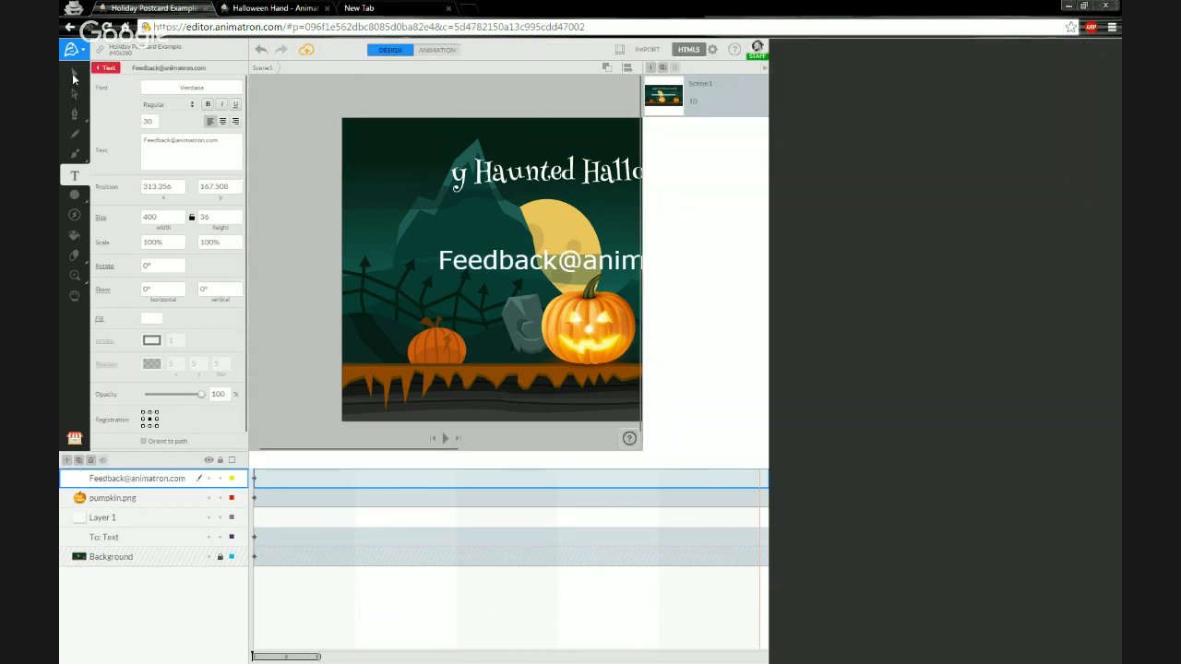
# Move the e-mail text down to the bottom of the card over the ground strip.
pyautogui.click(74, 79)
pyautogui.hotkey('ctrl', 'shift', 'i')
pyautogui.moveTo(503, 261); pyautogui.dragTo(503, 236)
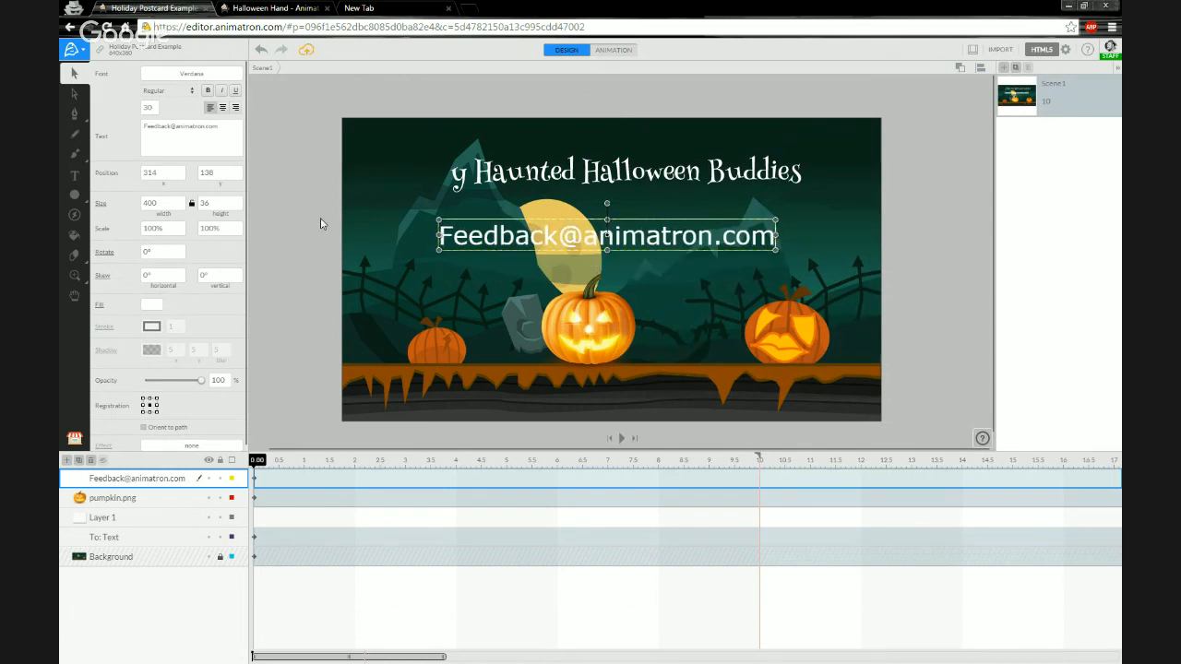
pyautogui.click(305, 292)
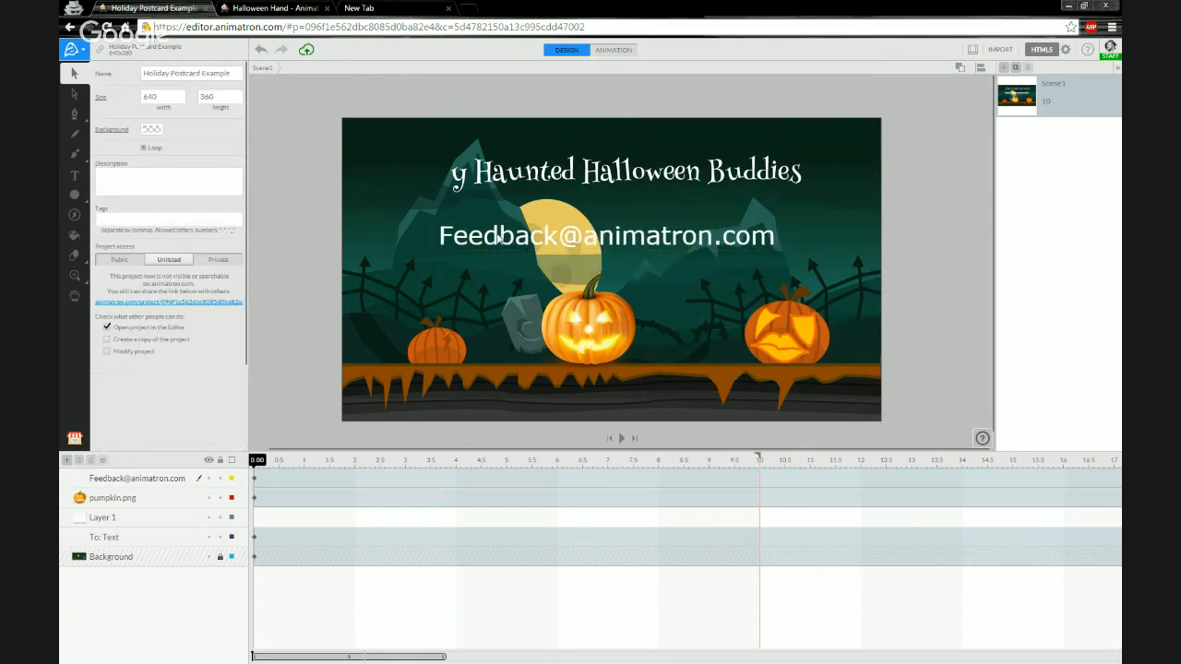
pyautogui.moveTo(509, 237); pyautogui.dragTo(510, 390)
pyautogui.click(307, 268)
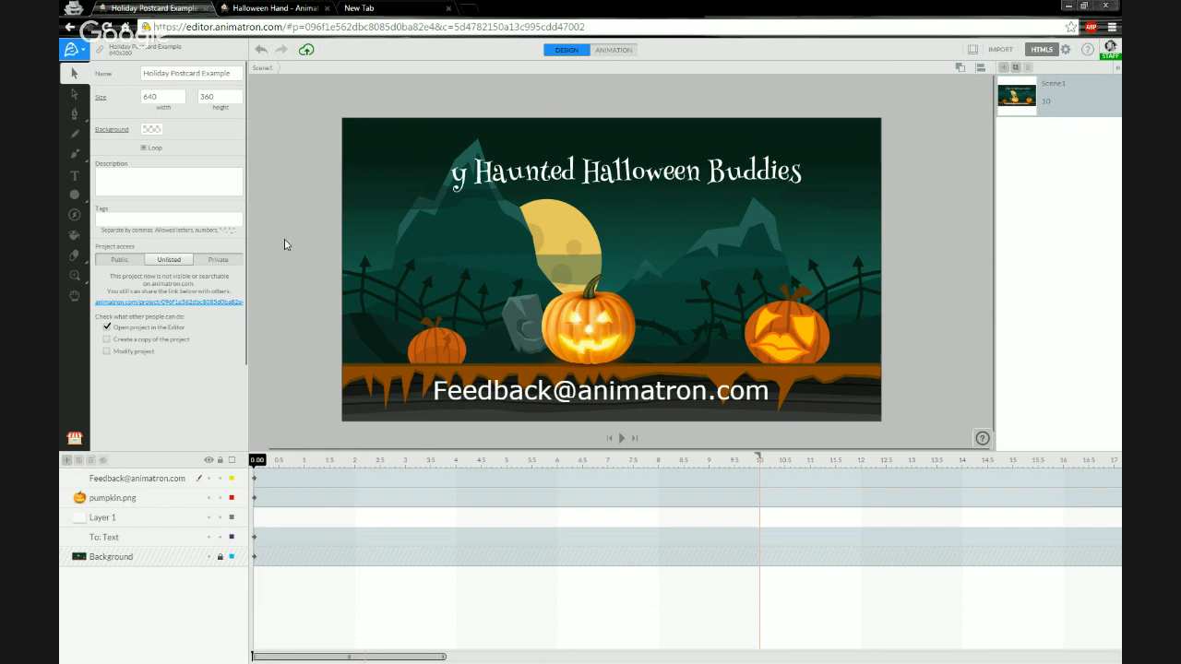
# Open the Animatron website in the new browser tab.
pyautogui.click(75, 175)
pyautogui.click(380, 9)
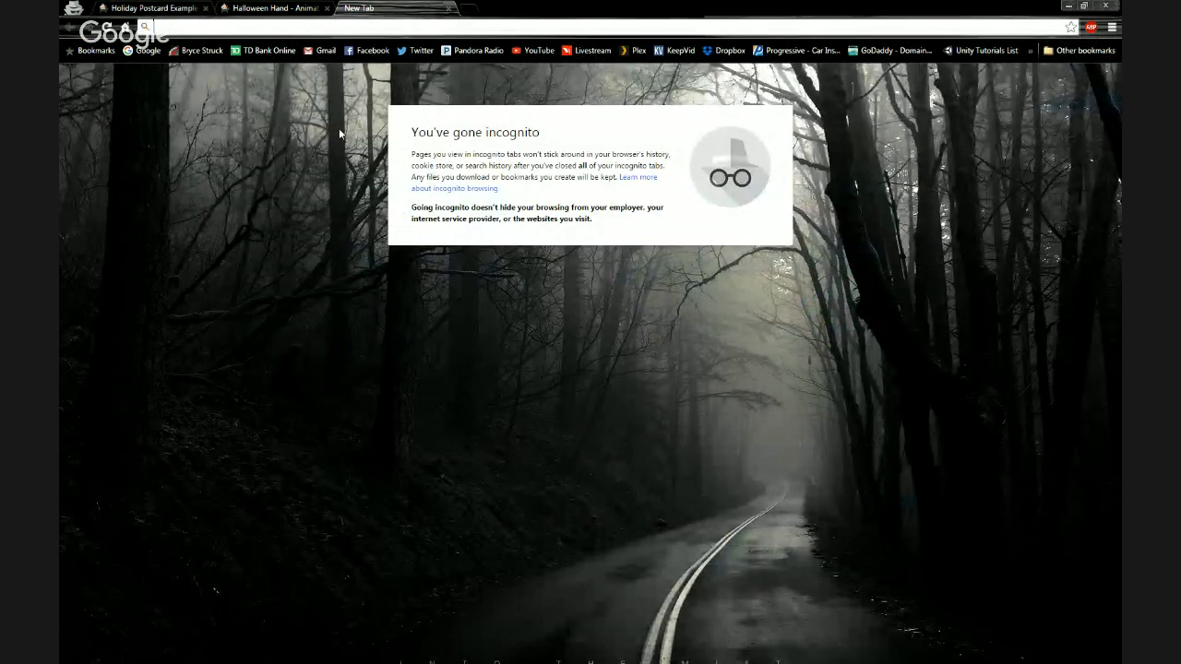
pyautogui.write('animatron.com/explore#staff-picks')
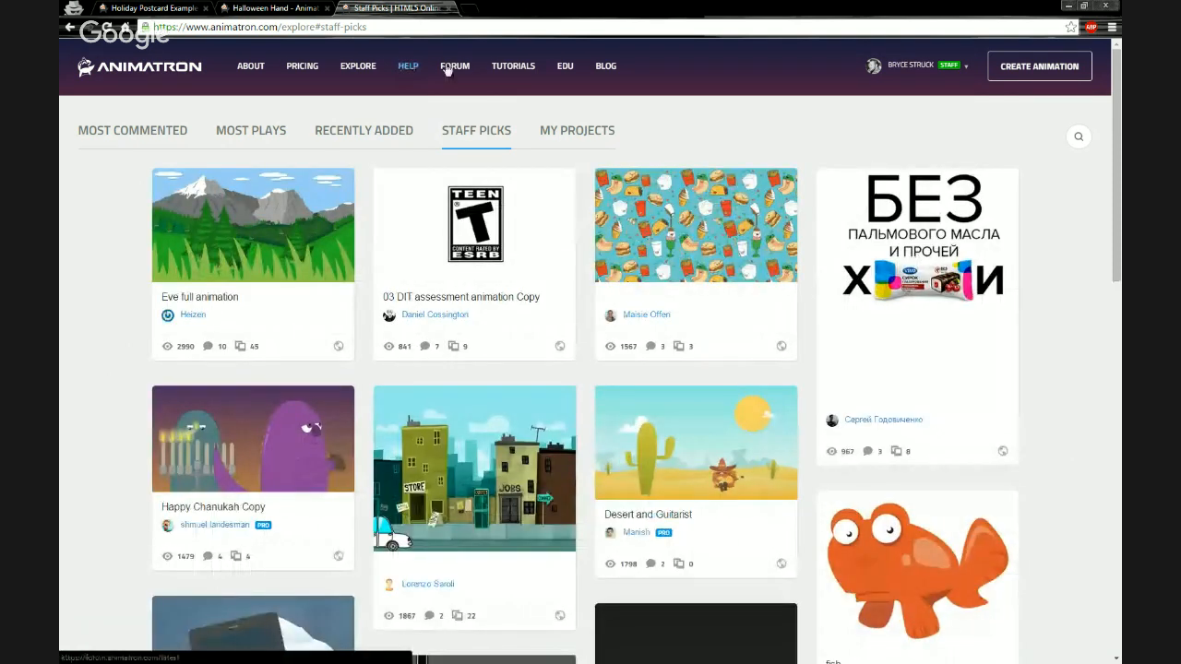
# Browse the Animatron forum and the list of video tutorials.
pyautogui.click(463, 69)
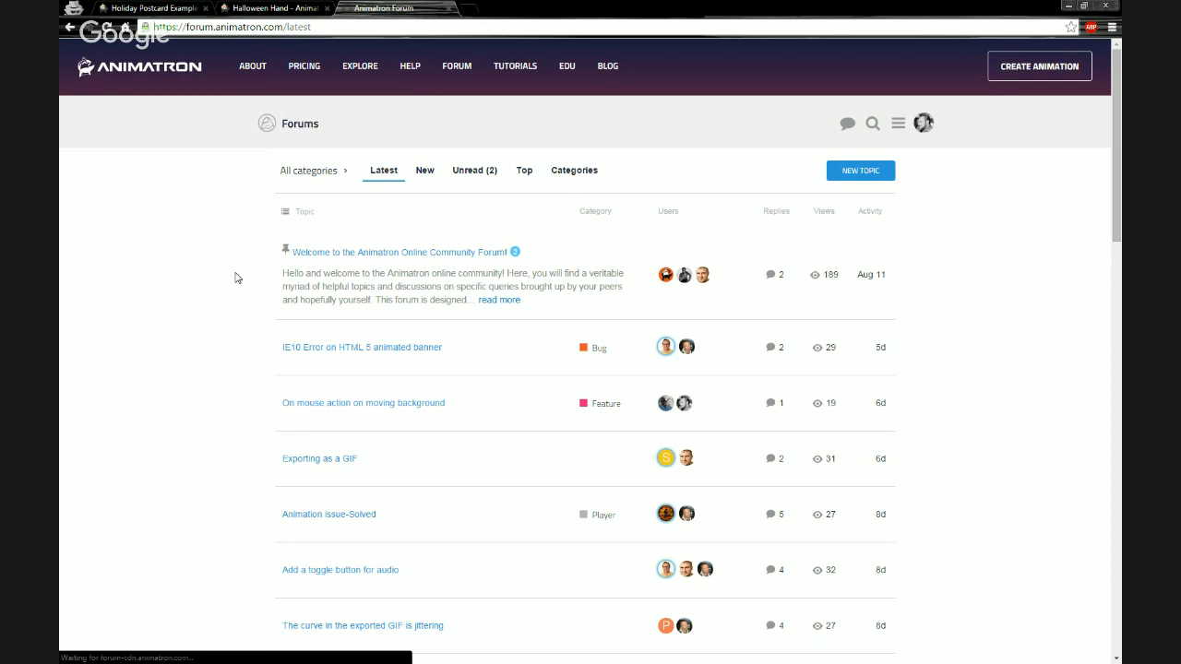
pyautogui.click(524, 69)
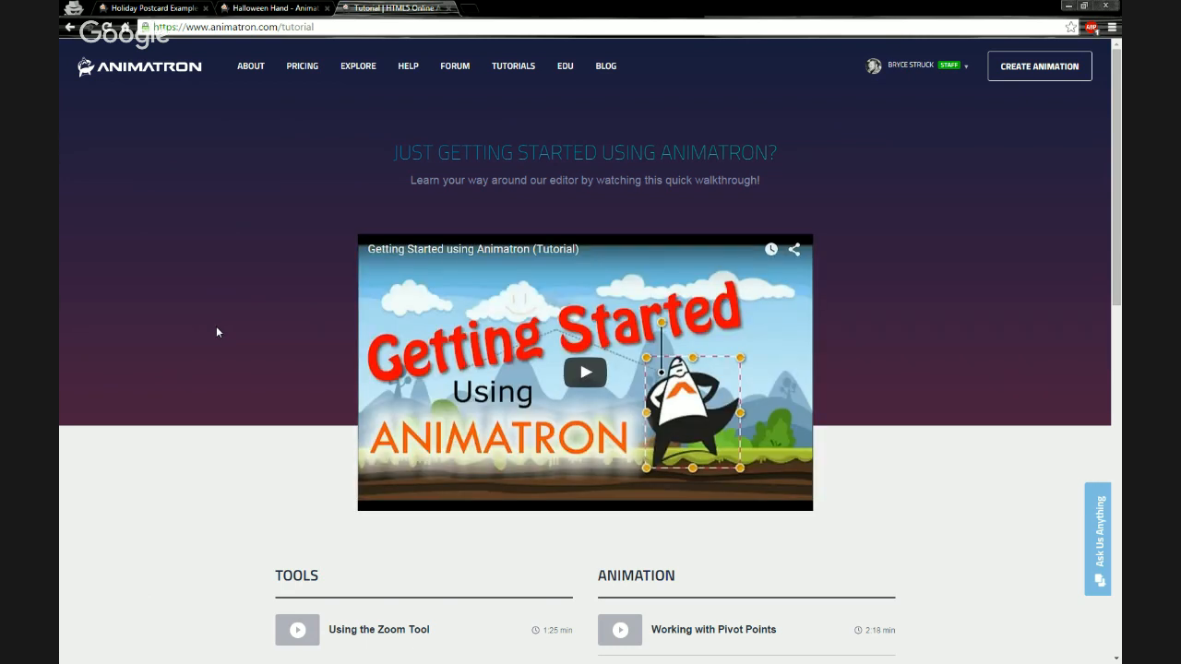
pyautogui.scroll(-3, 220, 331)
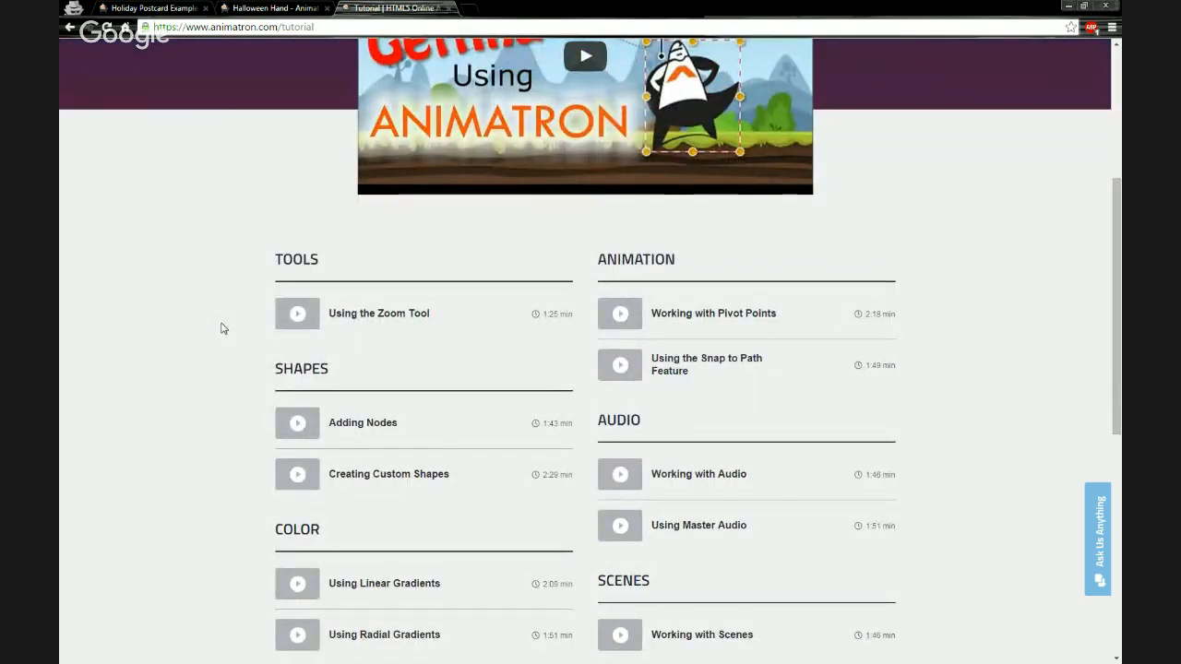
pyautogui.scroll(-4, 222, 328)
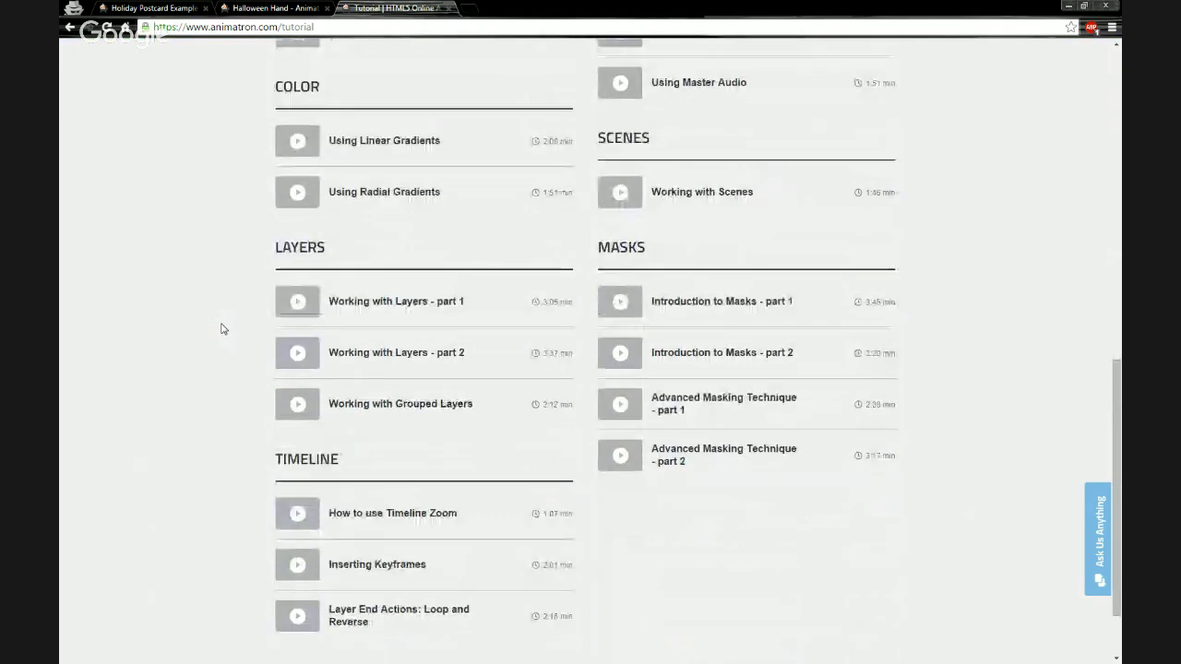
pyautogui.scroll(7, 221, 328)
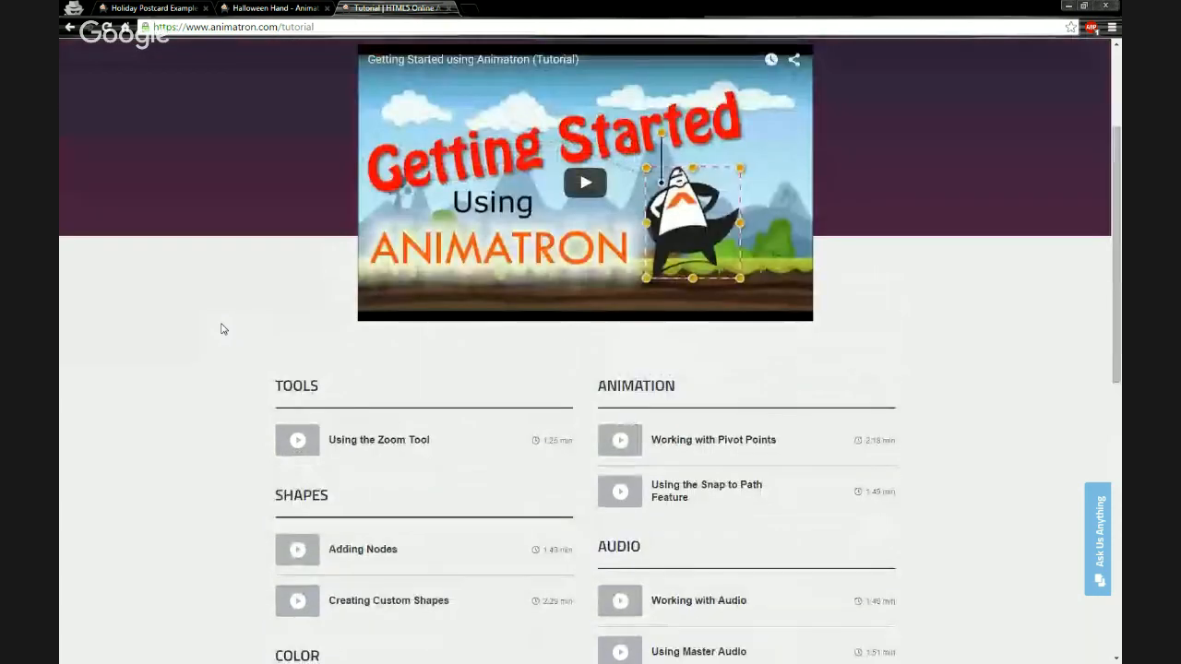